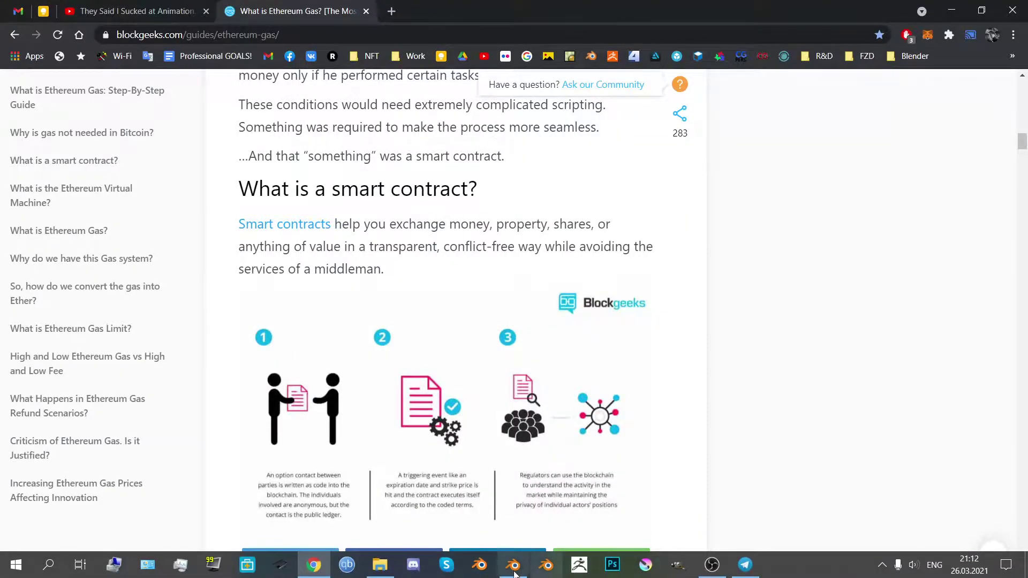
Step: Switch from the Chrome article to the Blender project with the green rigged character
left_click(515, 573)
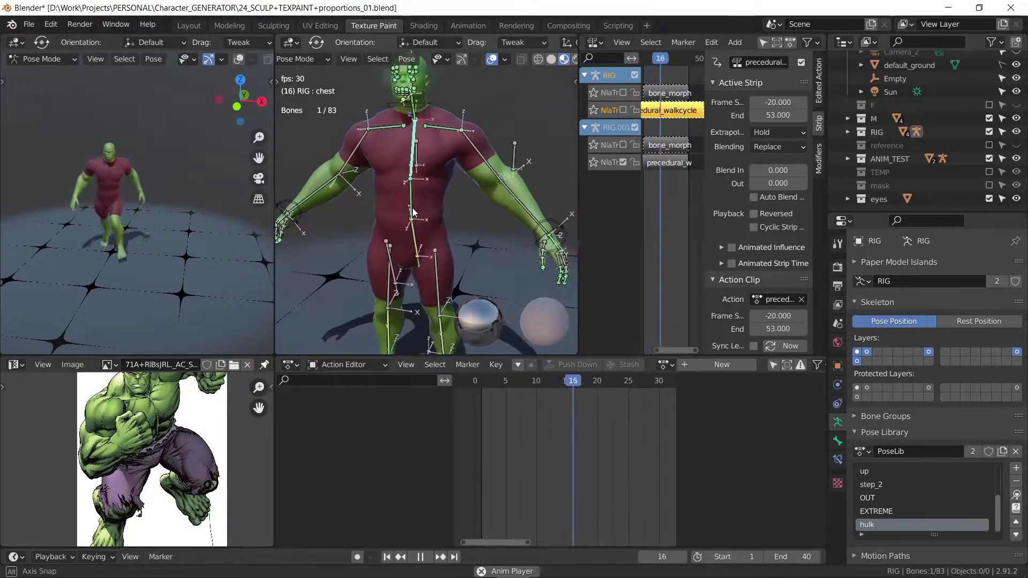
Step: Widen the chest bone with its length locked, then enlarge it evenly
key("s")
key("shift+y")
key("shift+y")
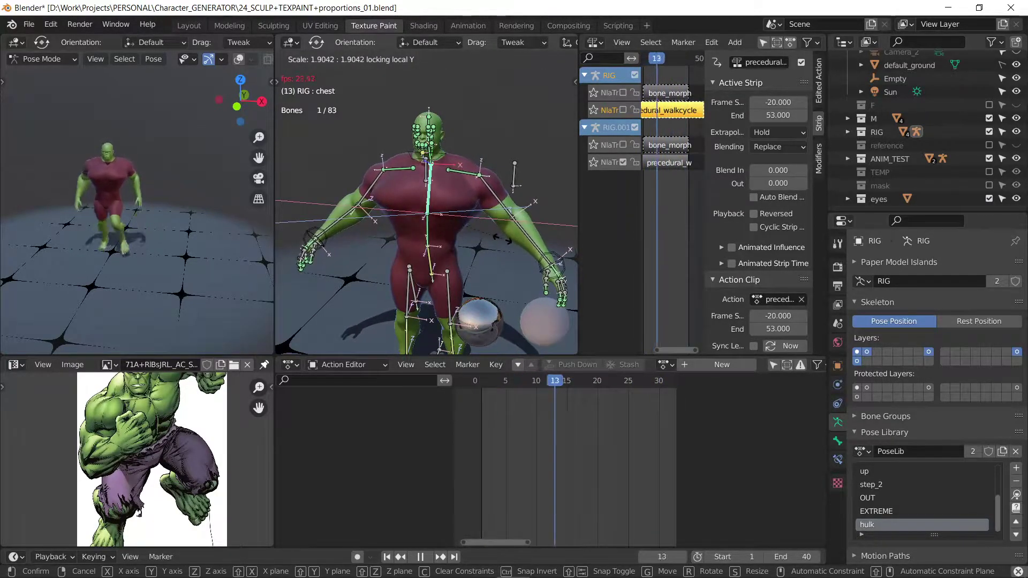
left_click(482, 221)
key("s")
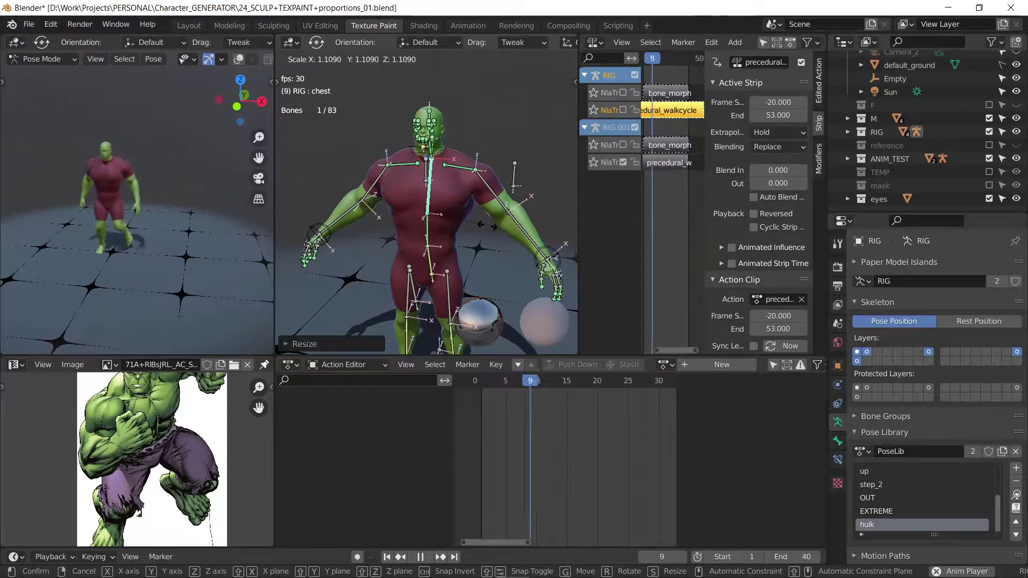
left_click(471, 221)
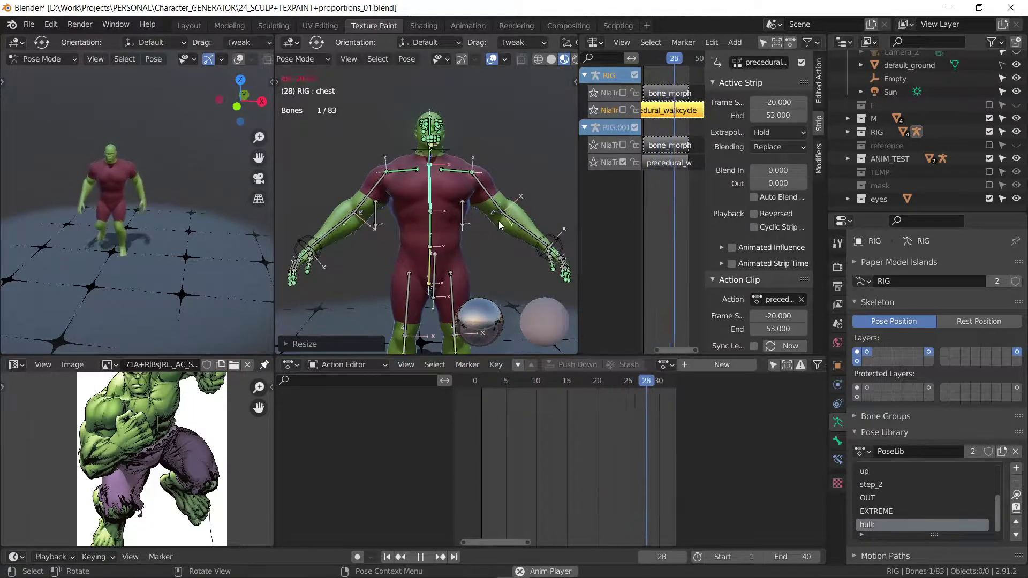
Step: From a side view, scale the chest bone along its local Z axis
mouse_move(499, 221)
middle_mouse_down()
mouse_move(288, 215)
mouse_move(371, 220)
mouse_move(340, 239)
middle_mouse_up()
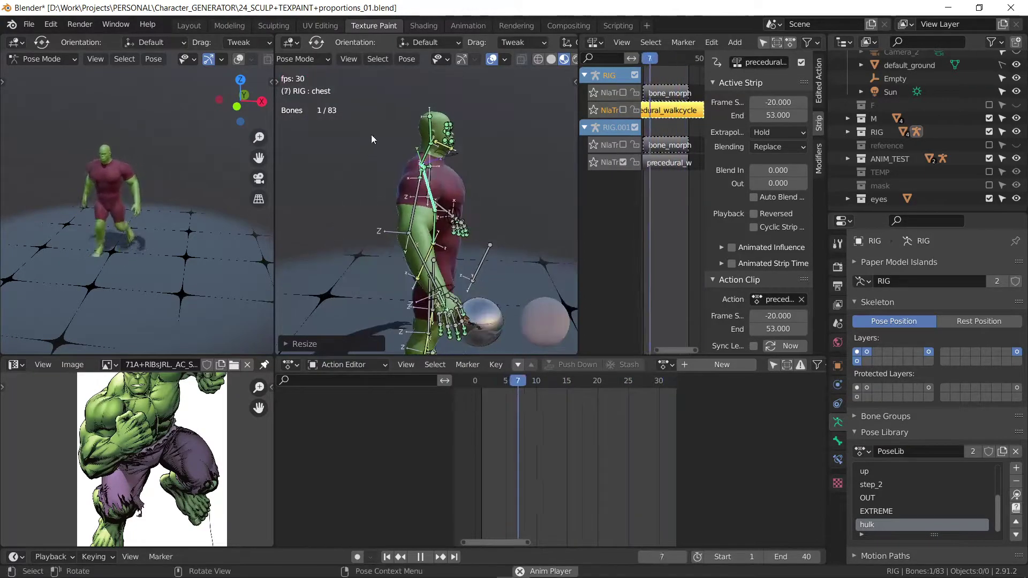
key("s")
key("x")
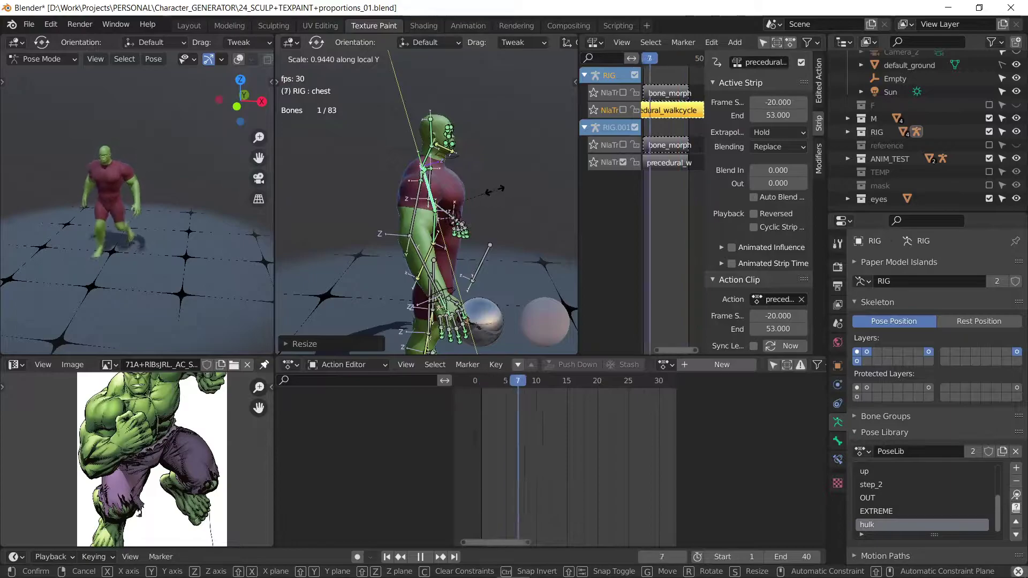
key("z")
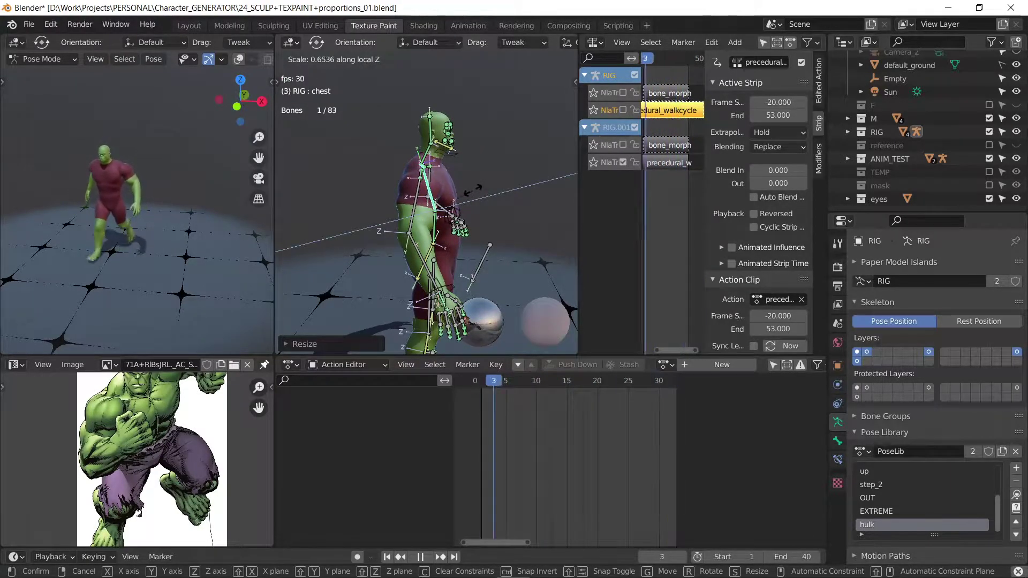
left_click(474, 188)
mouse_move(481, 191)
middle_mouse_down()
mouse_move(374, 195)
mouse_move(348, 192)
mouse_move(372, 169)
mouse_move(341, 175)
middle_mouse_up()
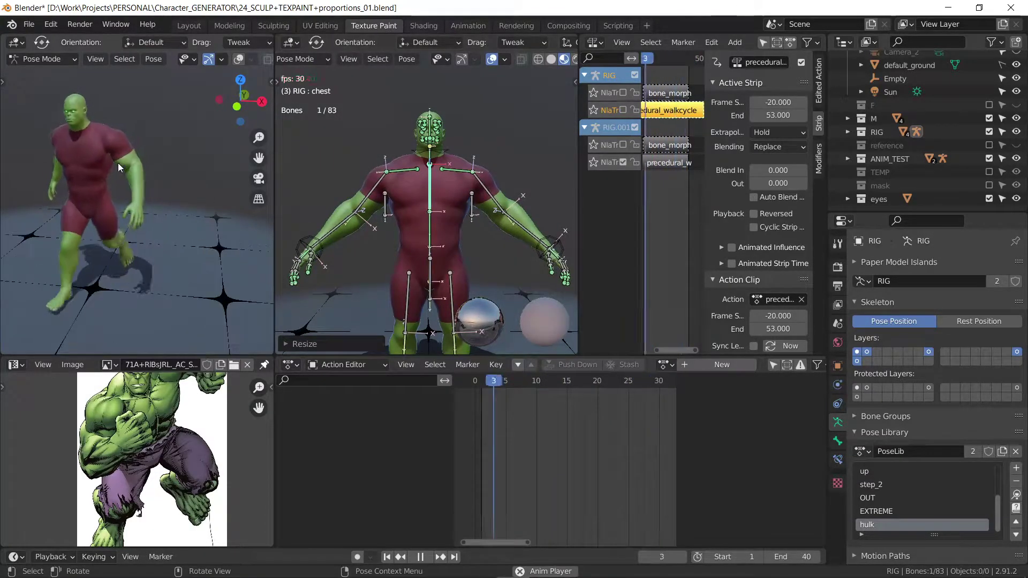
Step: Thicken the left shoulder bone while keeping its length fixed
left_click(488, 192)
key("s")
key("shift+y")
key("shift+y")
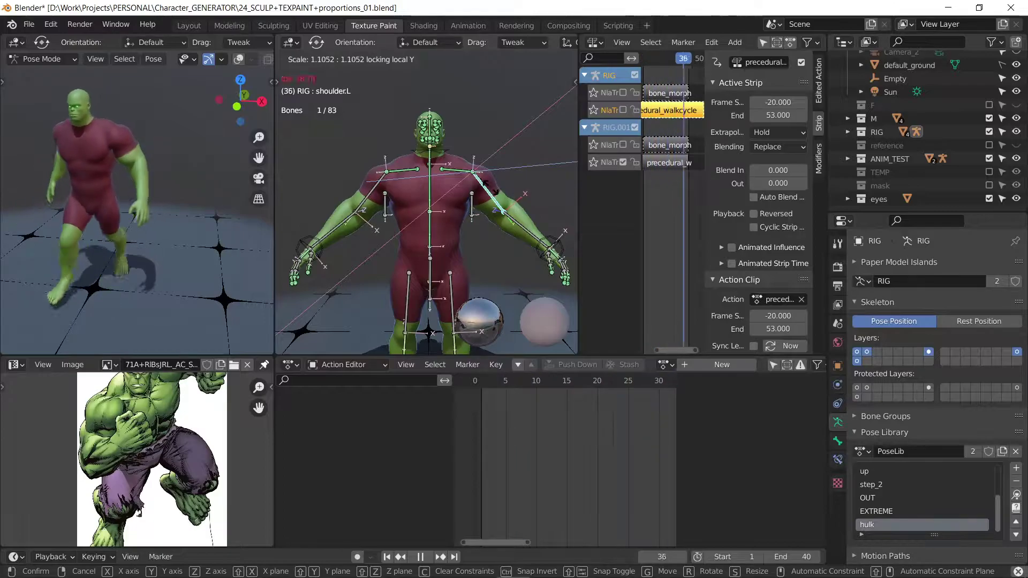
left_click(523, 224)
Step: Thicken the left forearm bone while keeping its length fixed
left_click(525, 223)
key("s")
key("shift+y")
key("shift+y")
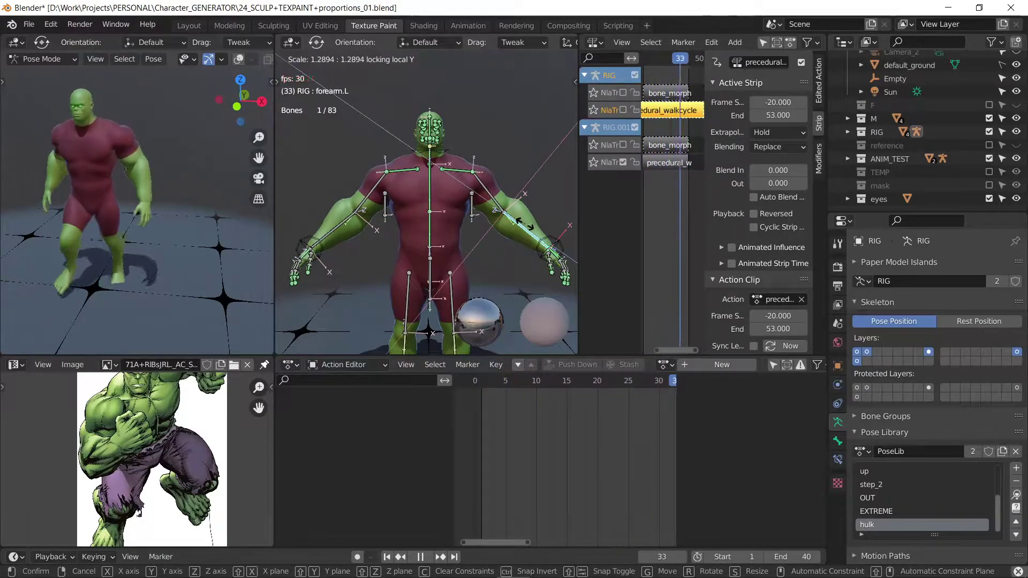
key("shift+y")
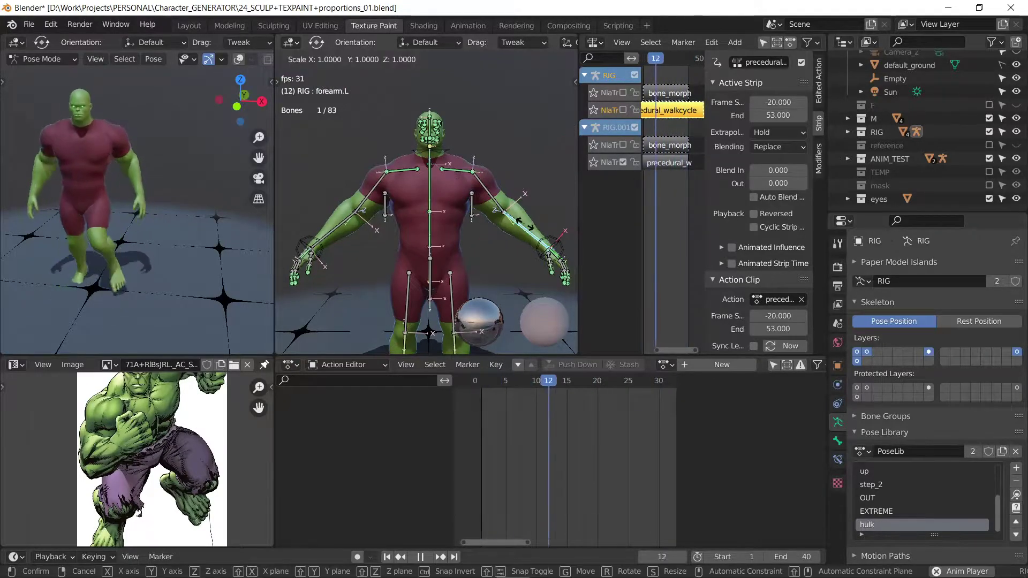
key("shift+y")
key("shift+y")
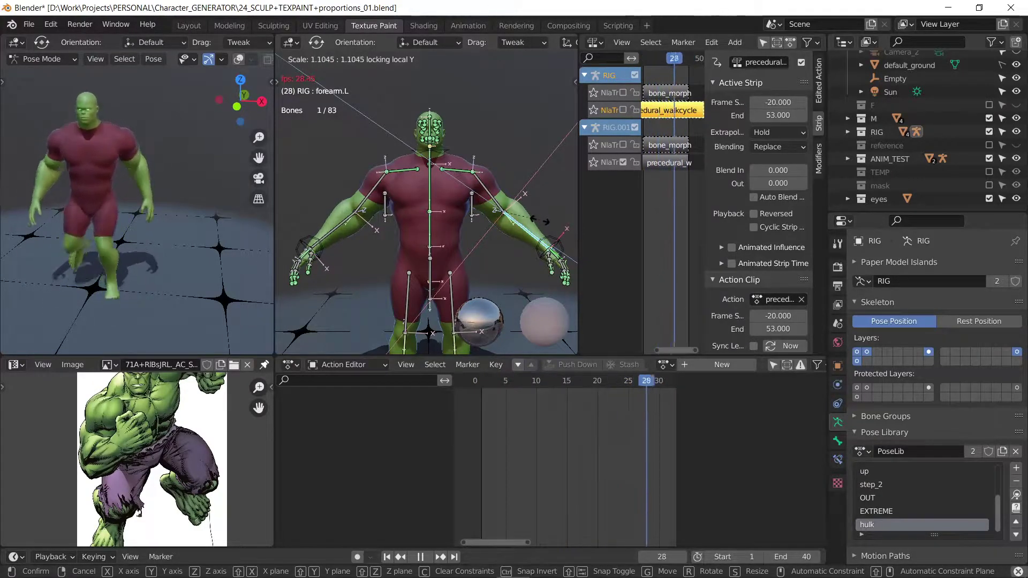
left_click(540, 220)
Step: From a three-quarter view, enlarge the left hand bone
mouse_move(571, 245)
middle_mouse_down()
mouse_move(526, 284)
mouse_move(462, 243)
mouse_move(486, 239)
middle_mouse_up()
left_click(481, 224)
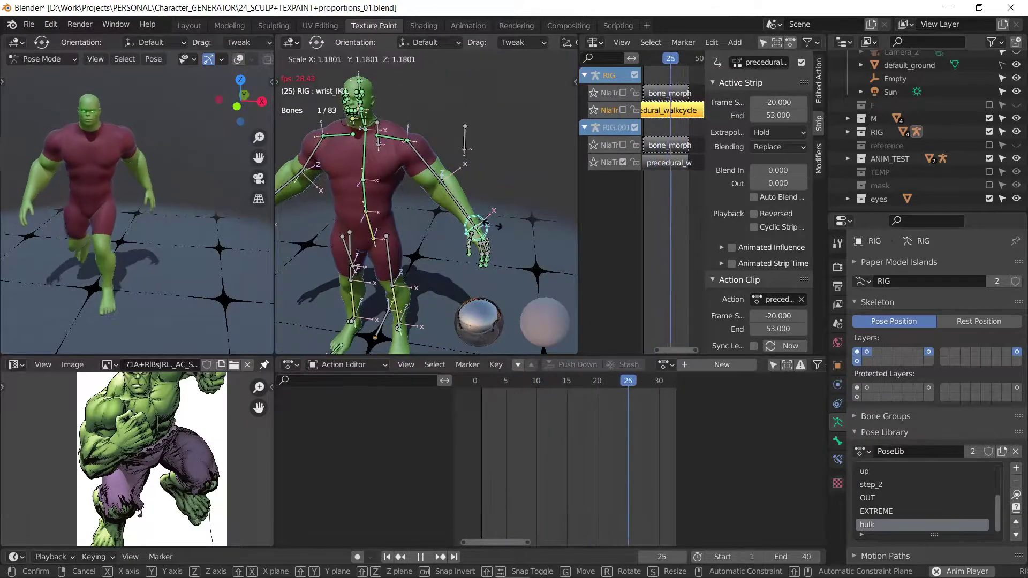
left_click(482, 239)
key("s")
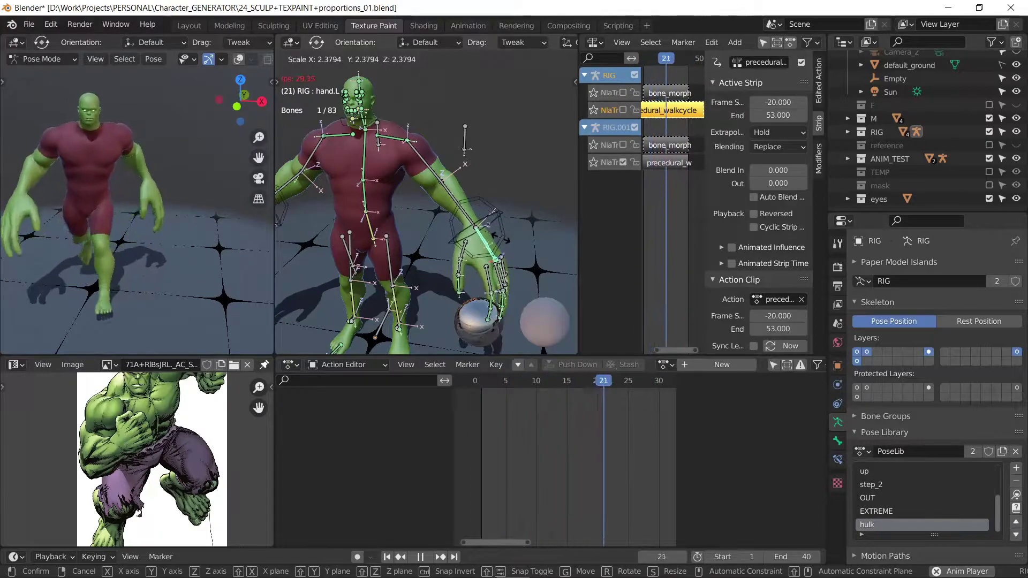
left_click(501, 237)
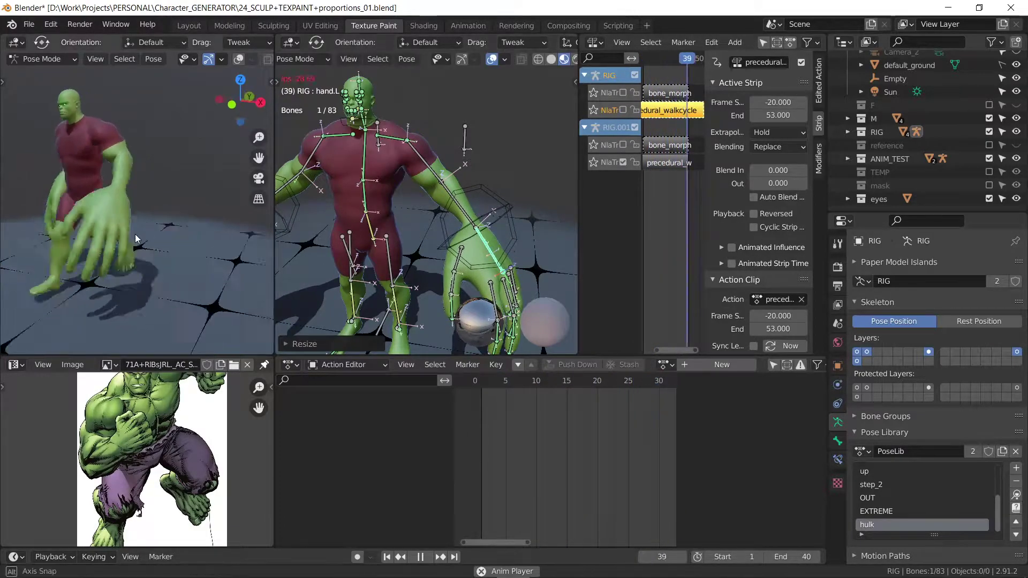
Step: Try larger left-hand sizes with various axis exclusions, then cancel the resize
key("s")
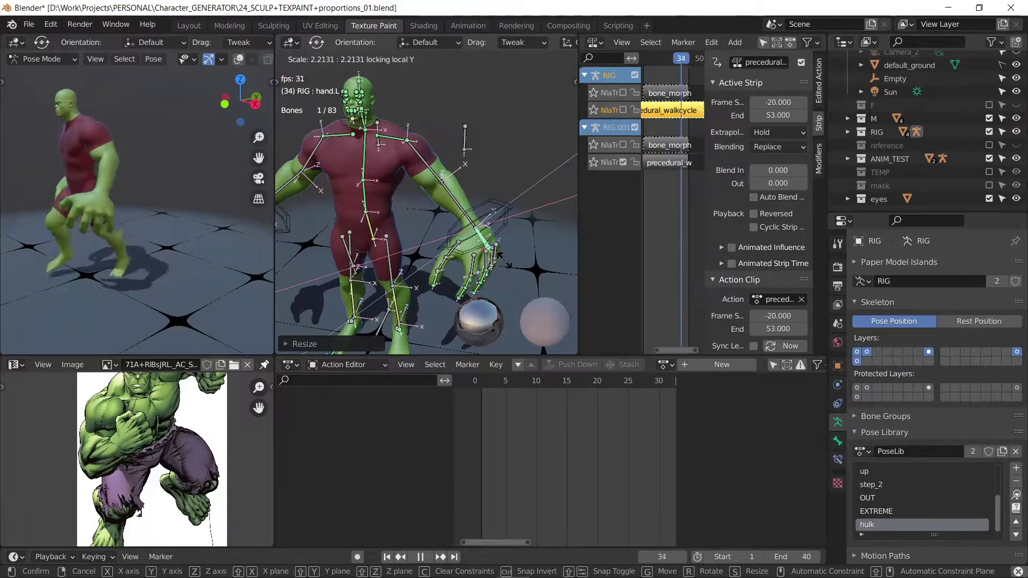
key("shift+y")
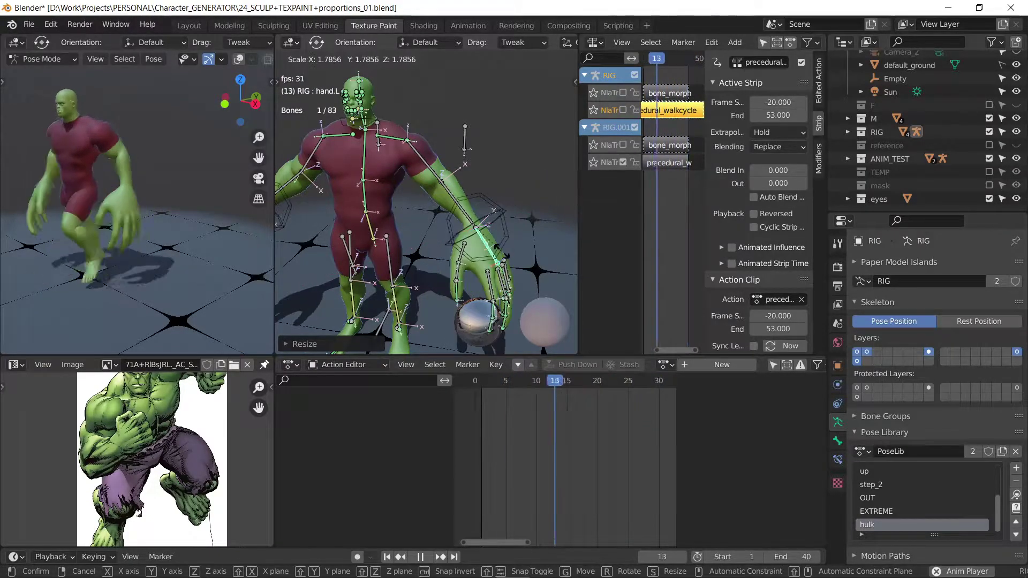
key("shift+y")
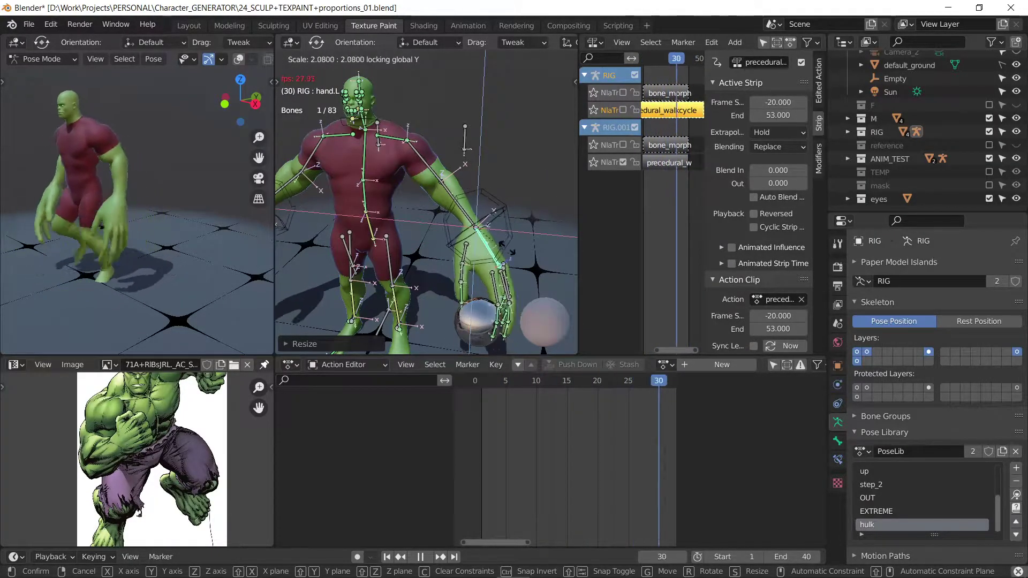
key("shift+y")
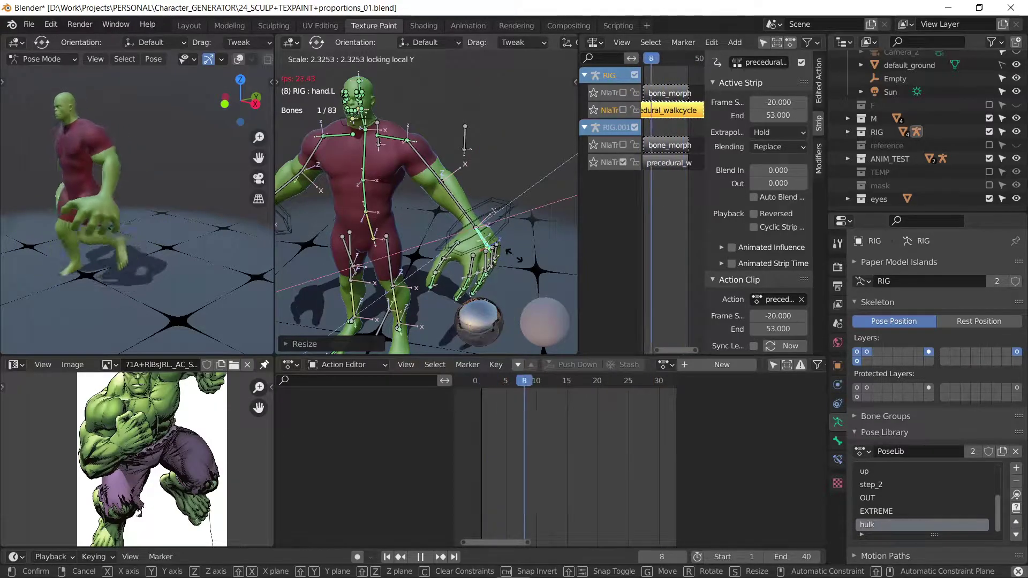
key("shift+y")
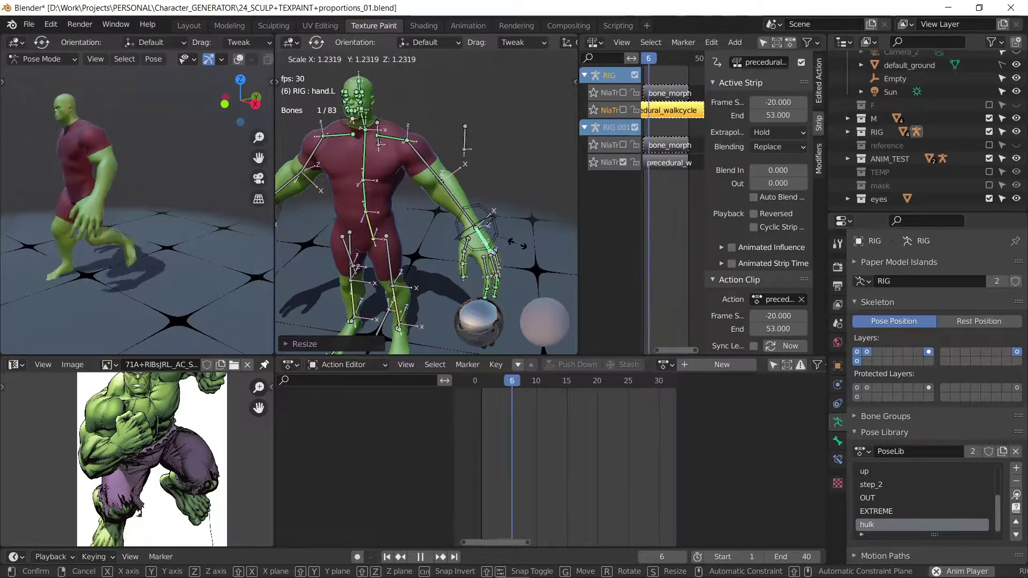
key("shift+z")
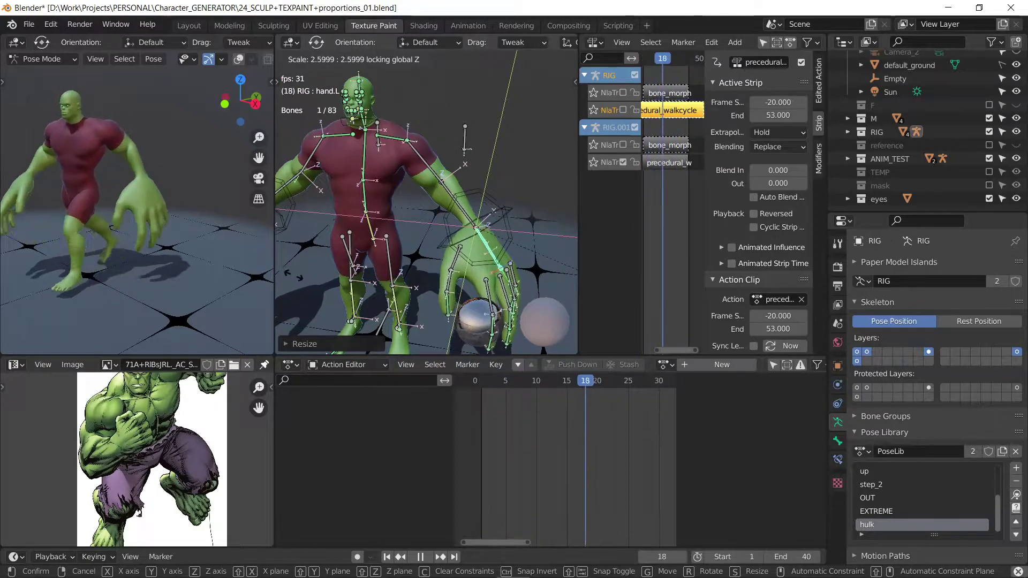
key("shift+y")
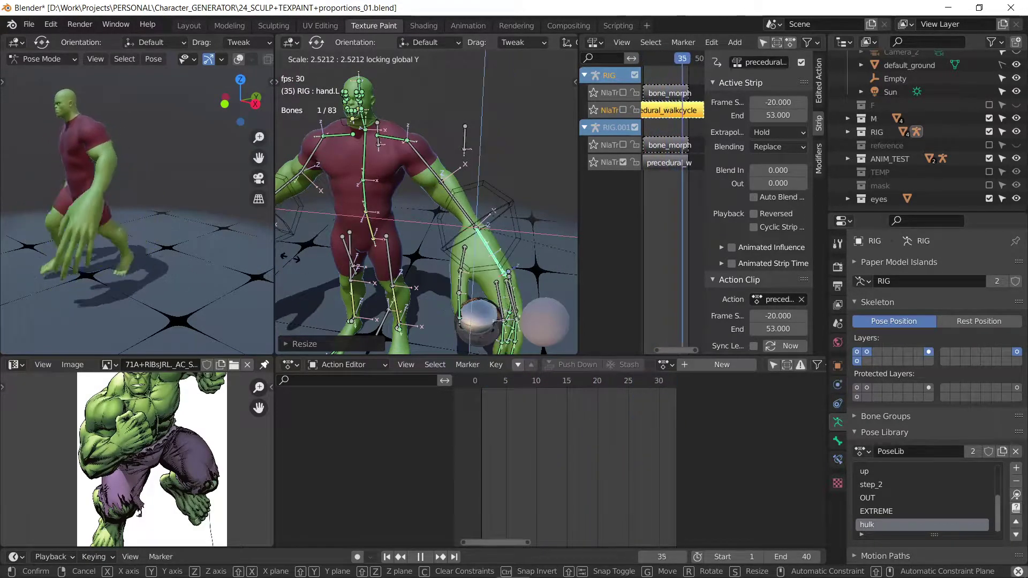
right_click(508, 185)
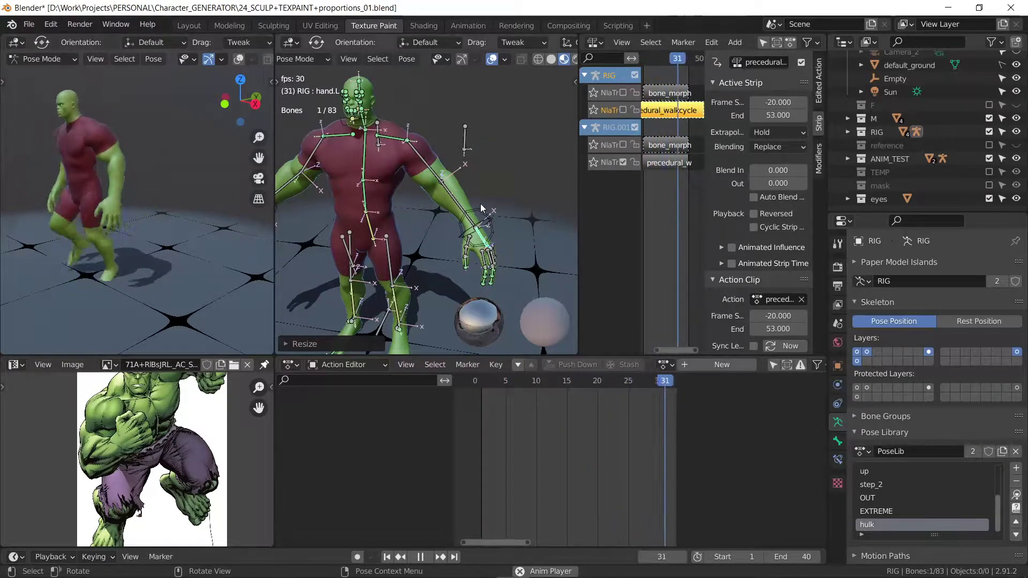
Step: Resize the left forearm, then adjust it along its length only
left_click(459, 204)
key("s")
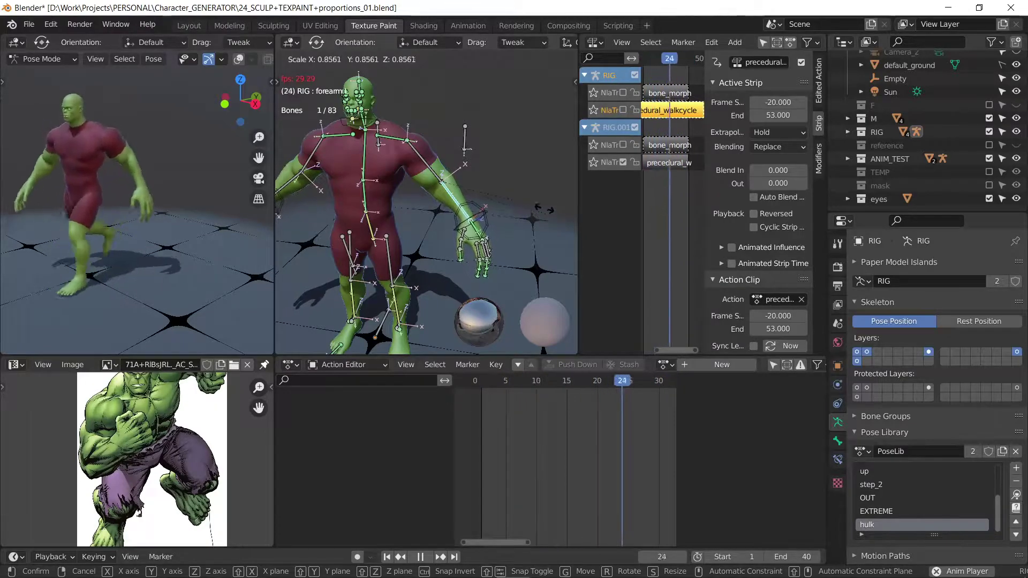
left_click(559, 278)
key("s")
key("y")
key("y")
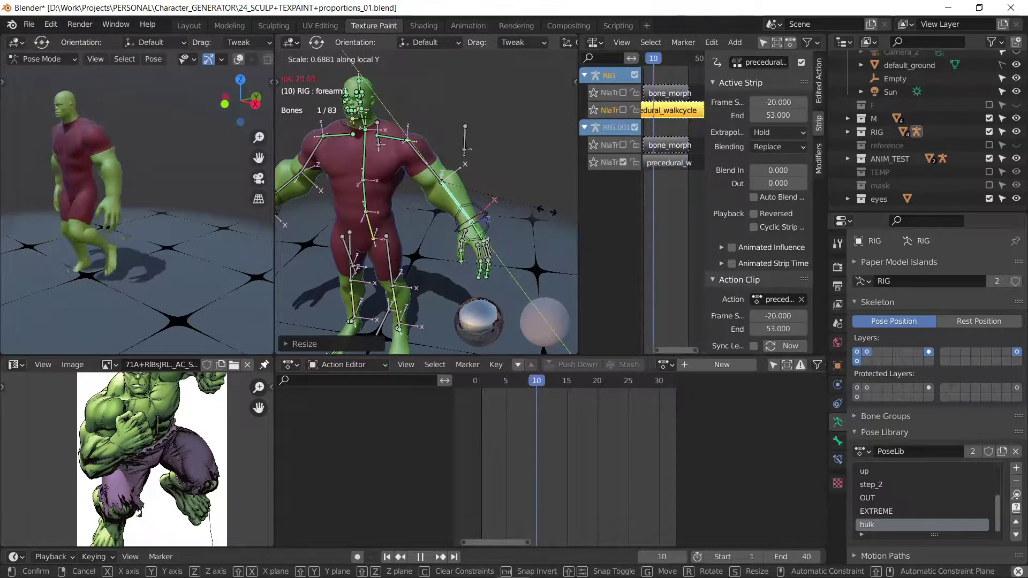
left_click(546, 205)
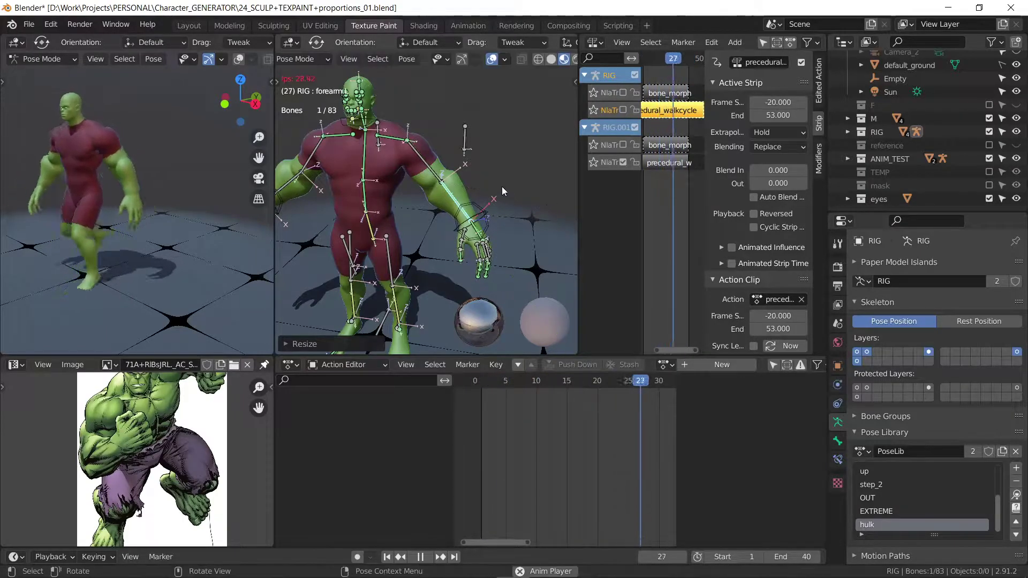
Step: Lengthen the left shoulder bone, then thicken it with its length locked
key("s")
key("y")
key("y")
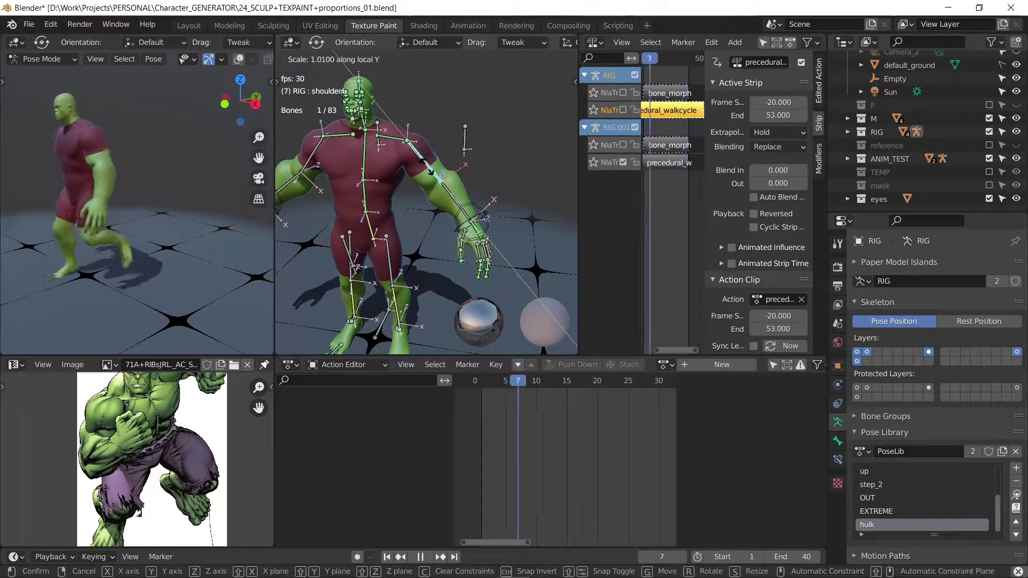
left_click(434, 173)
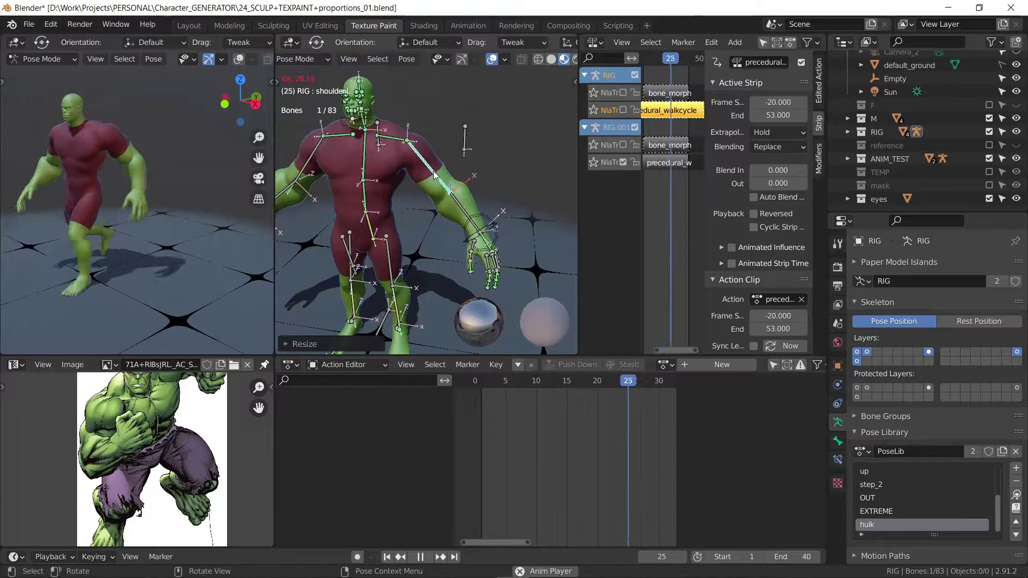
key("s")
key("shift+y")
key("shift+y")
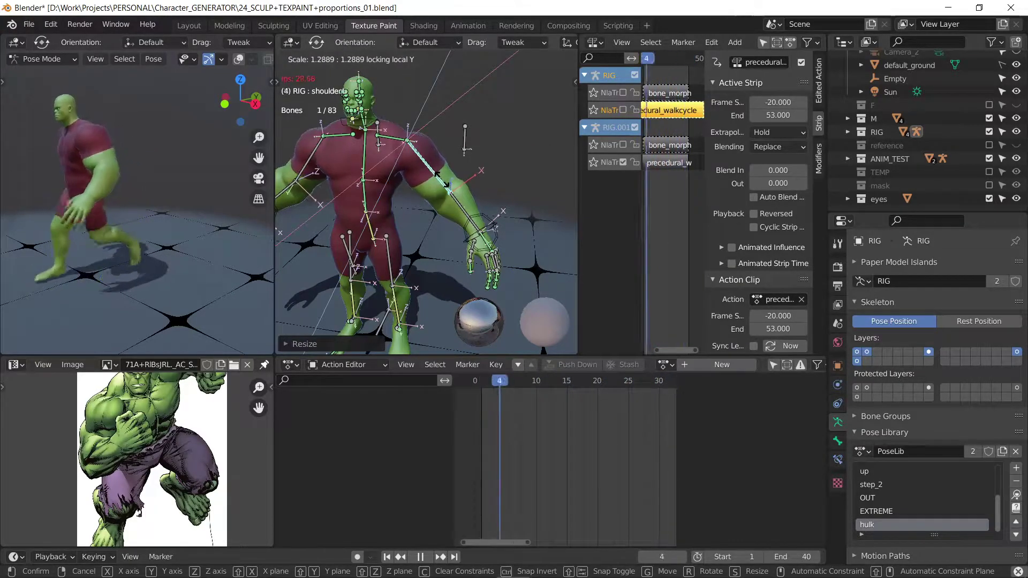
left_click(438, 175)
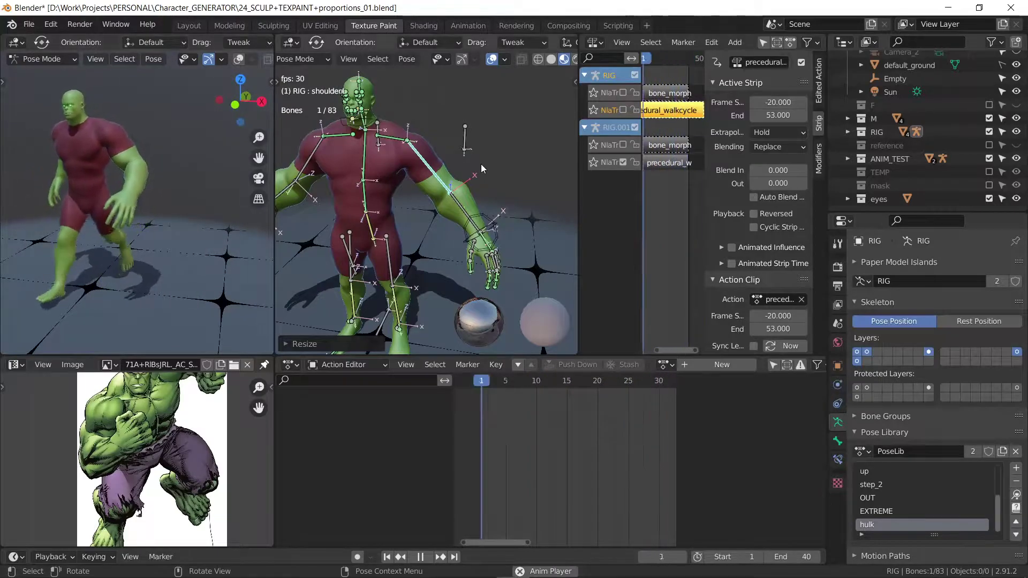
Step: Widen the left shoulder along its own X axis to about 1.38
key("s")
key("x")
key("x")
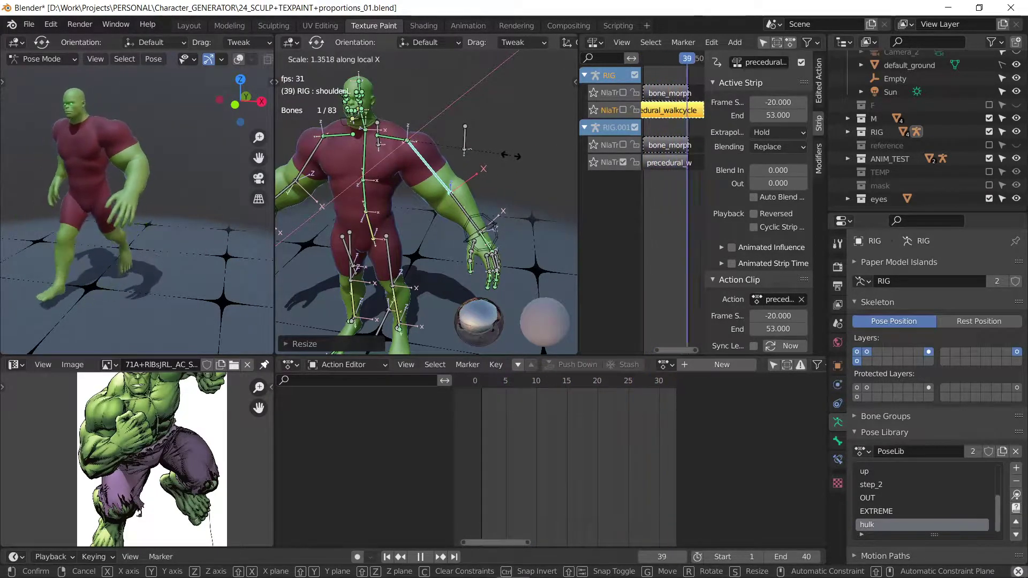
left_click(443, 175)
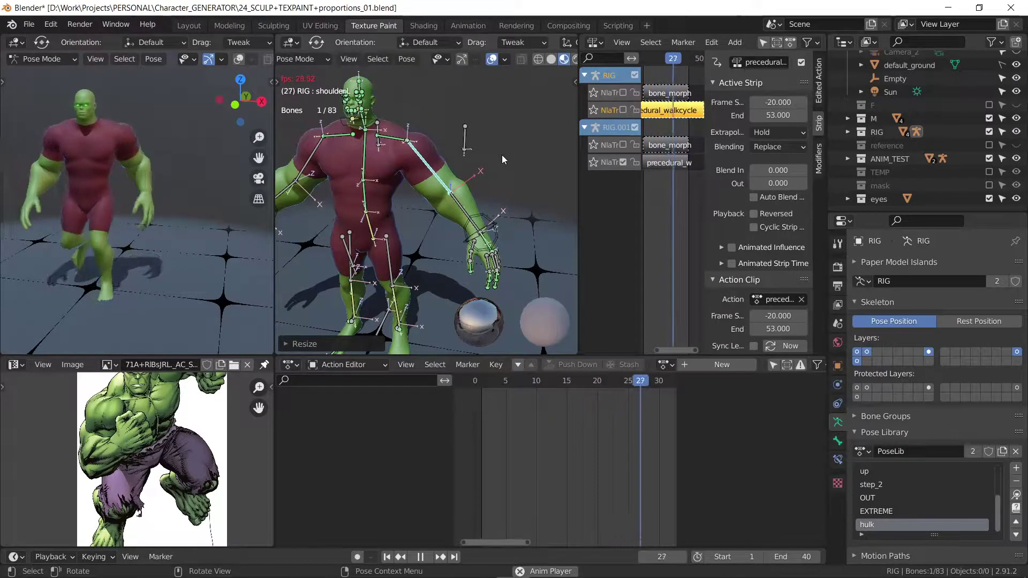
left_click(397, 139)
Step: Rescale the clavicle bone along its own length
key("s")
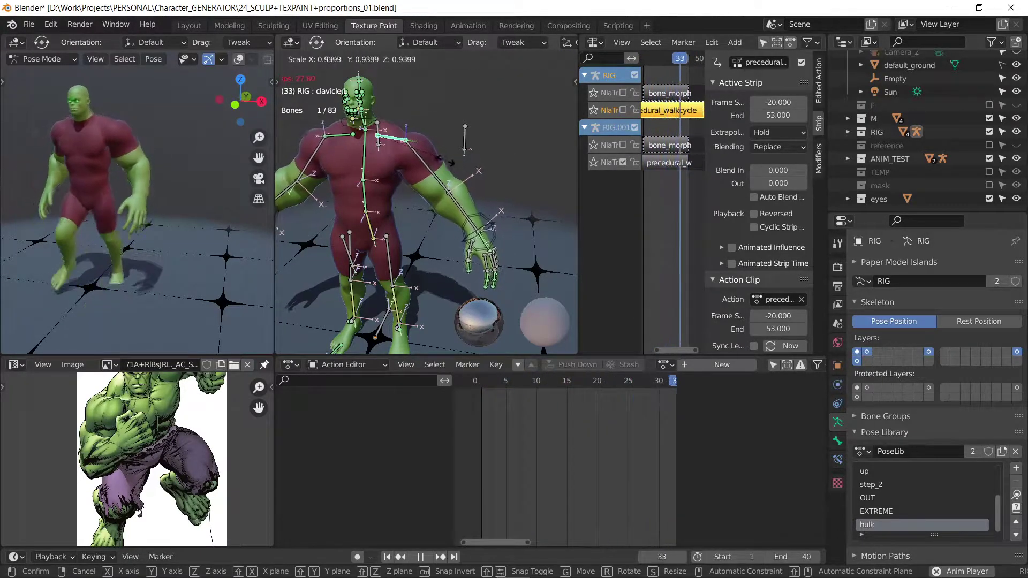
key("y")
key("y")
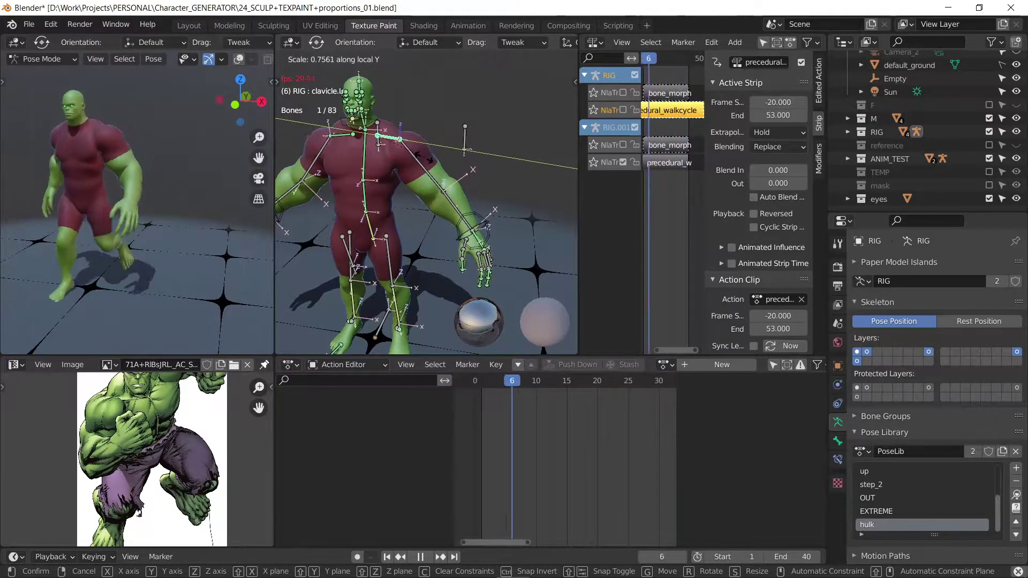
key("Escape")
mouse_move(50, 156)
middle_mouse_down()
mouse_move(98, 159)
mouse_move(139, 180)
middle_mouse_up()
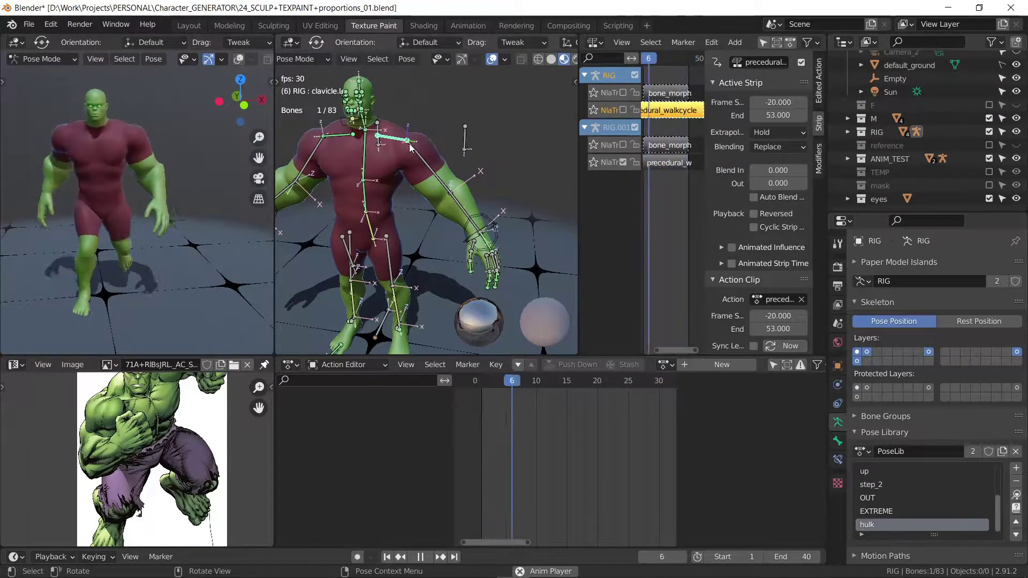
key("s")
key("z")
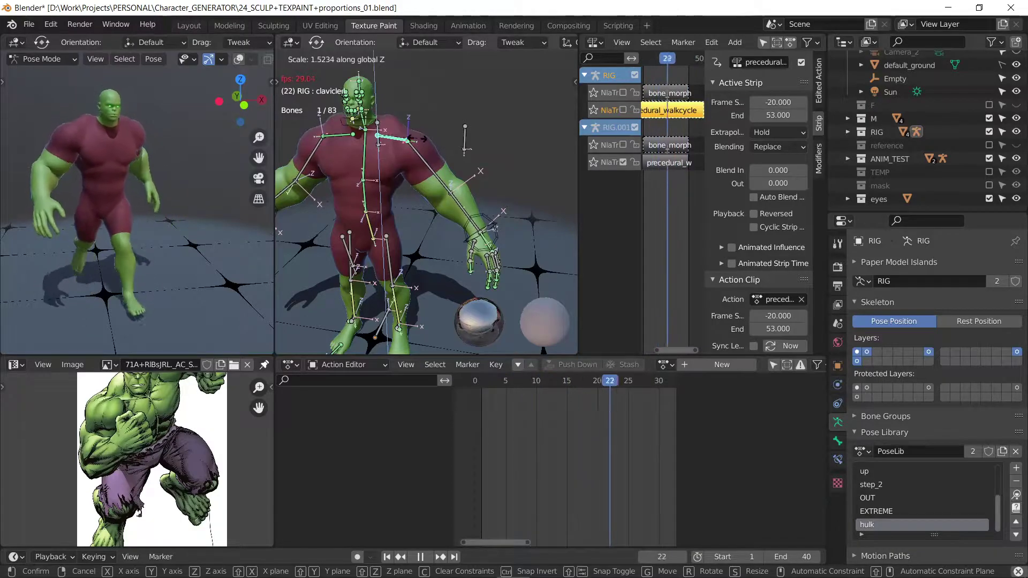
key("z")
key("z")
key("y")
key("y")
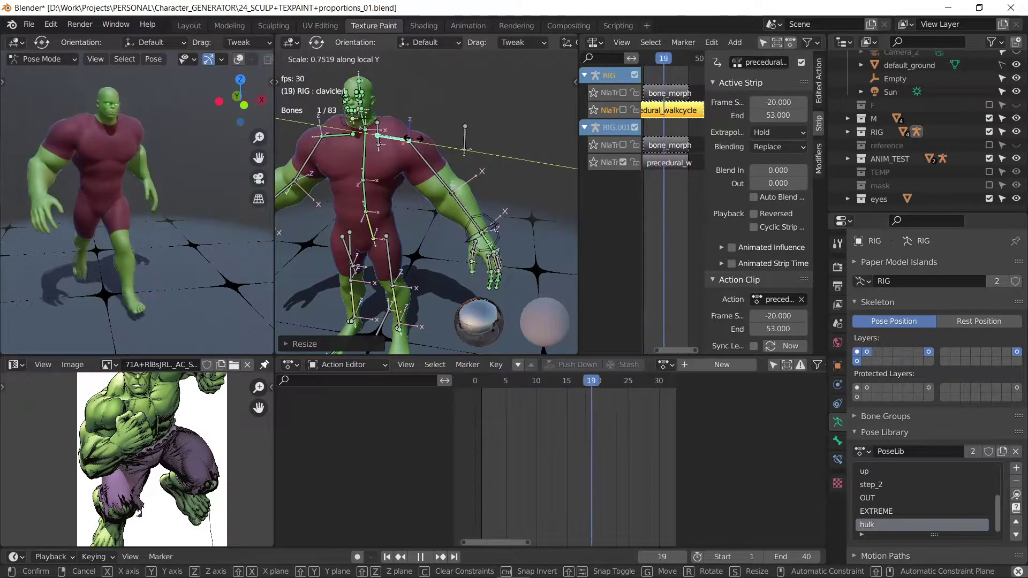
left_click(425, 149)
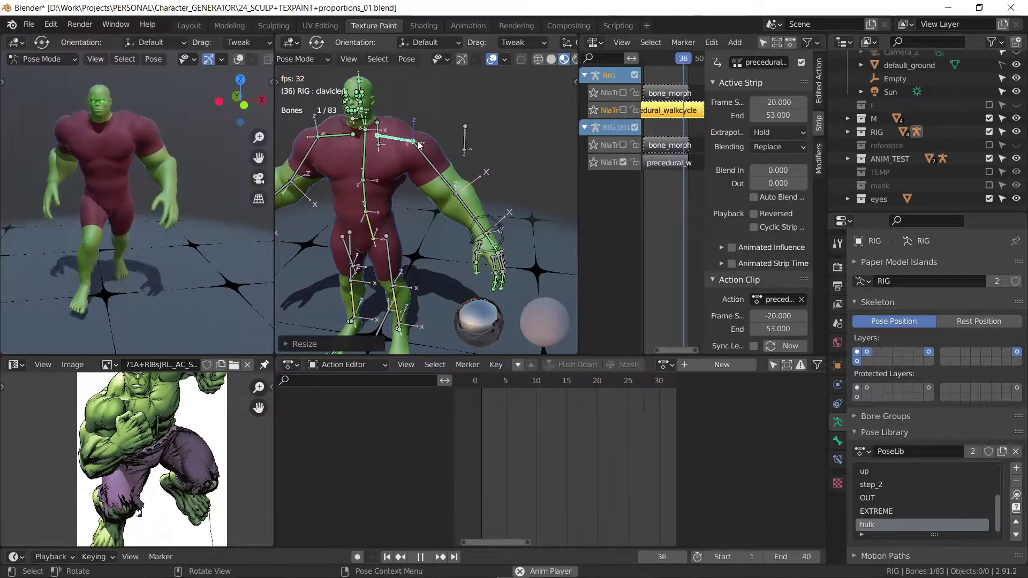
Step: Scale the shoulder bone along X, then resize it with Y kept unchanged
left_click(429, 155)
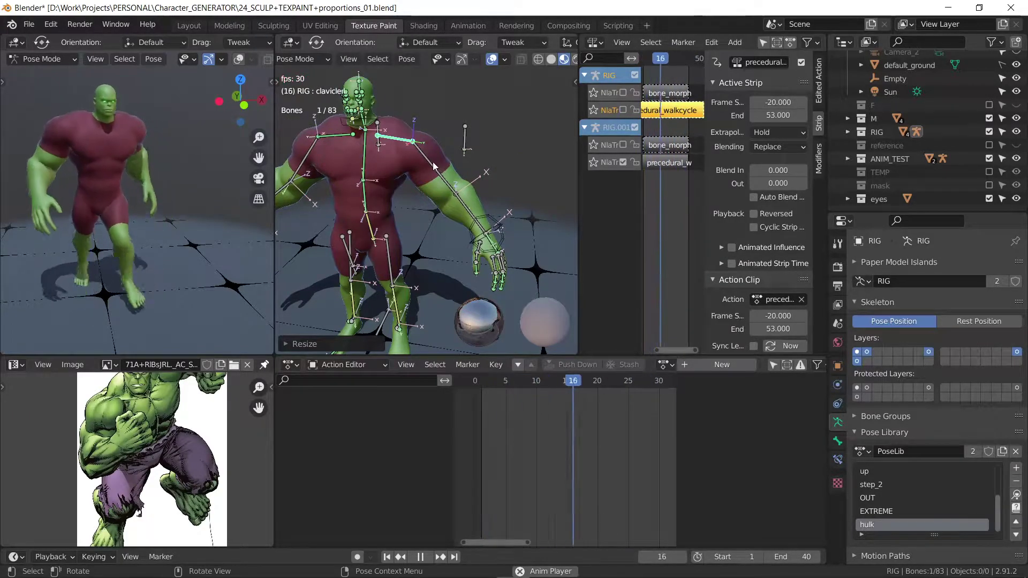
key("s")
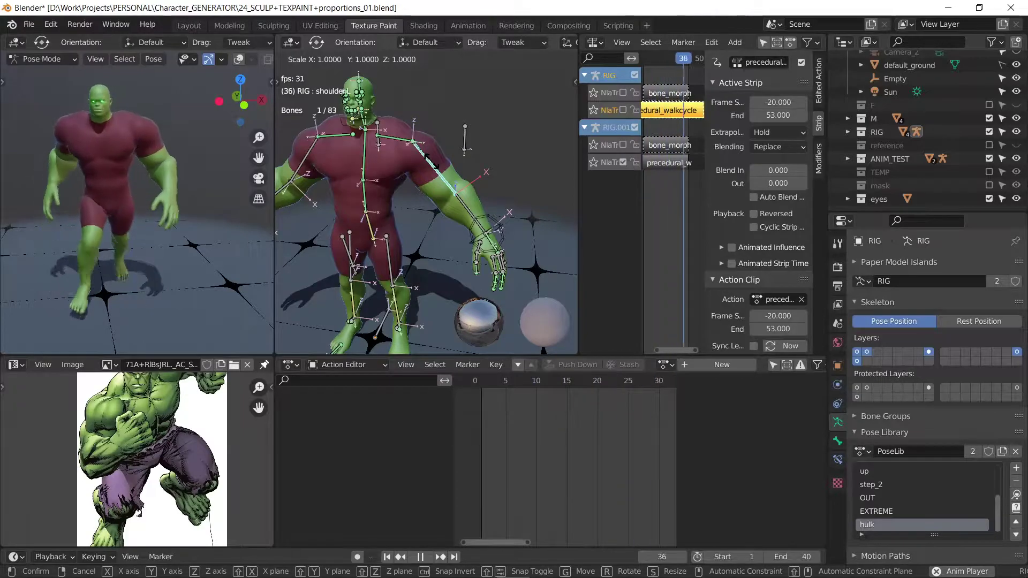
key("x")
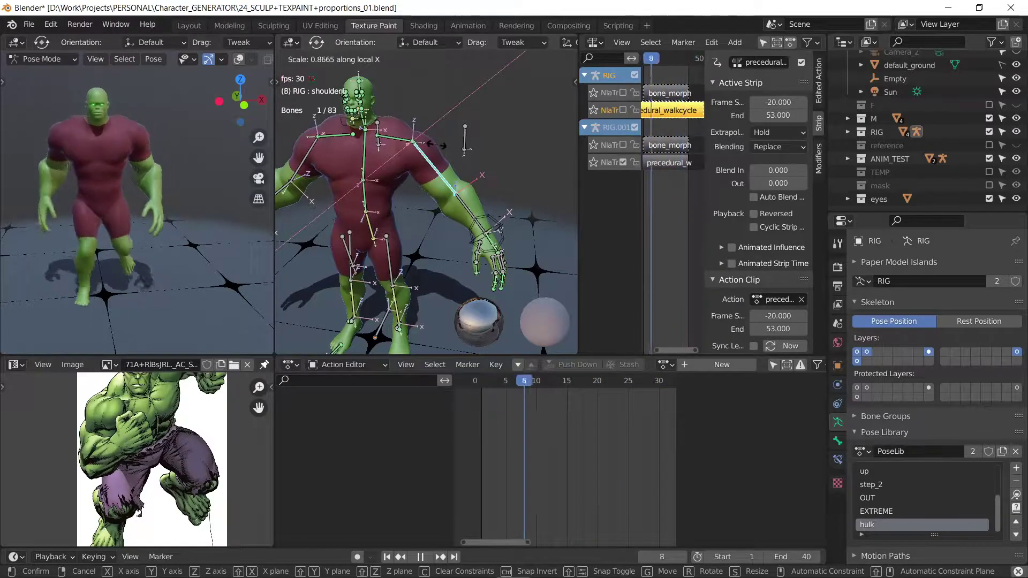
left_click(439, 144)
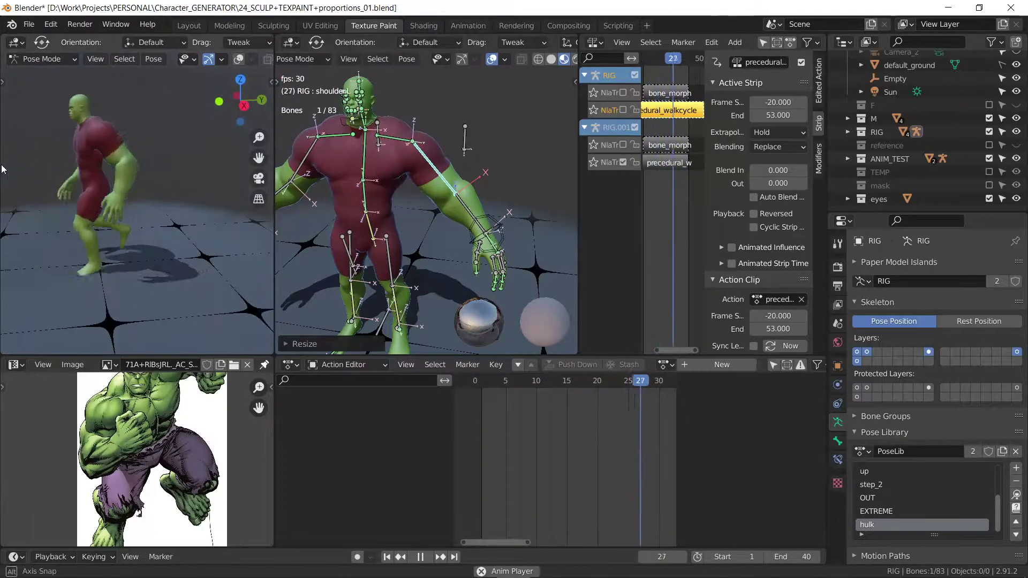
middle_click_drag(38, 185, 112, 164)
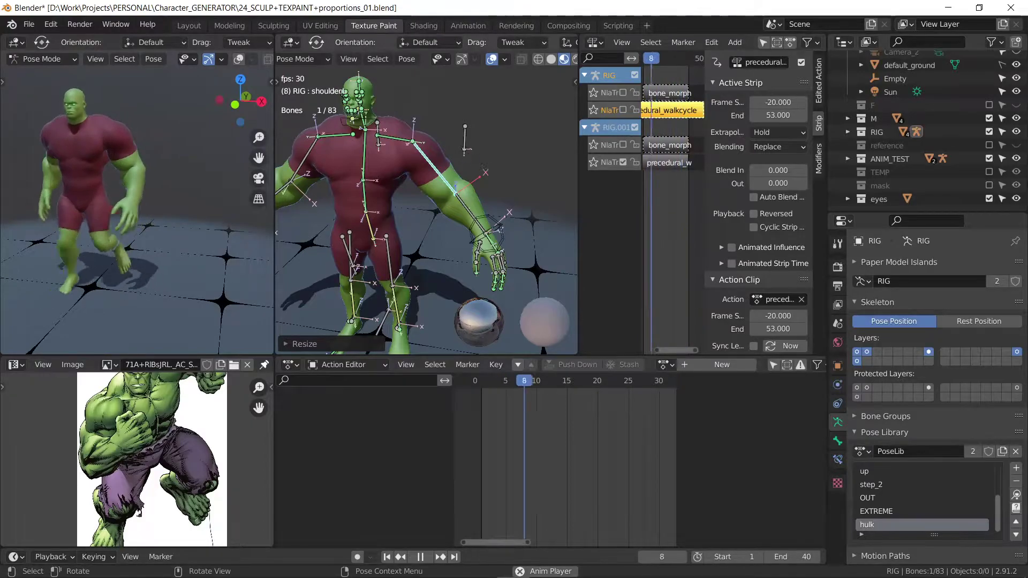
key("s")
key("shift+y")
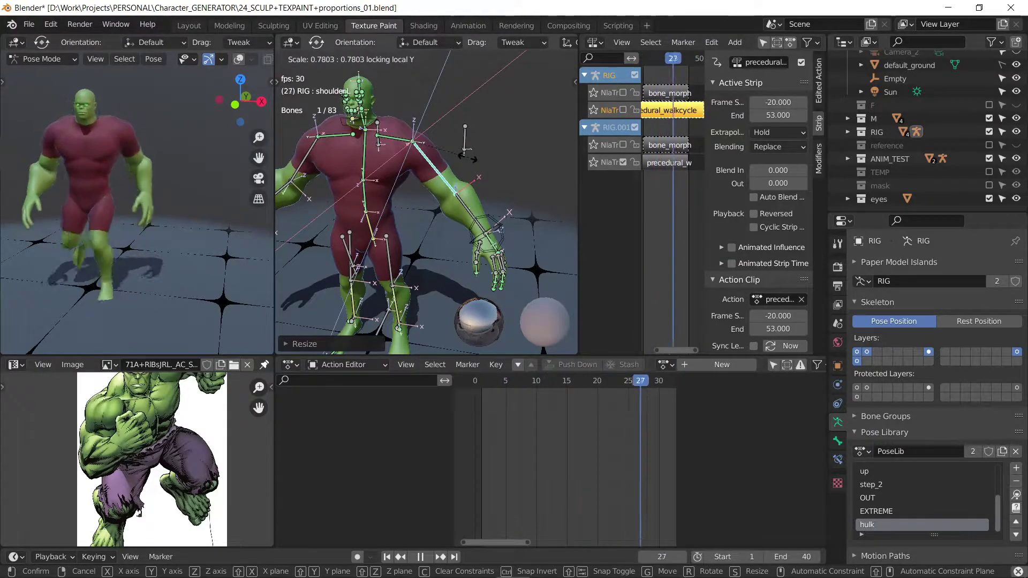
left_click(466, 158)
Step: Shrink then enlarge the clavicle, and stretch it along its Y axis
key("s")
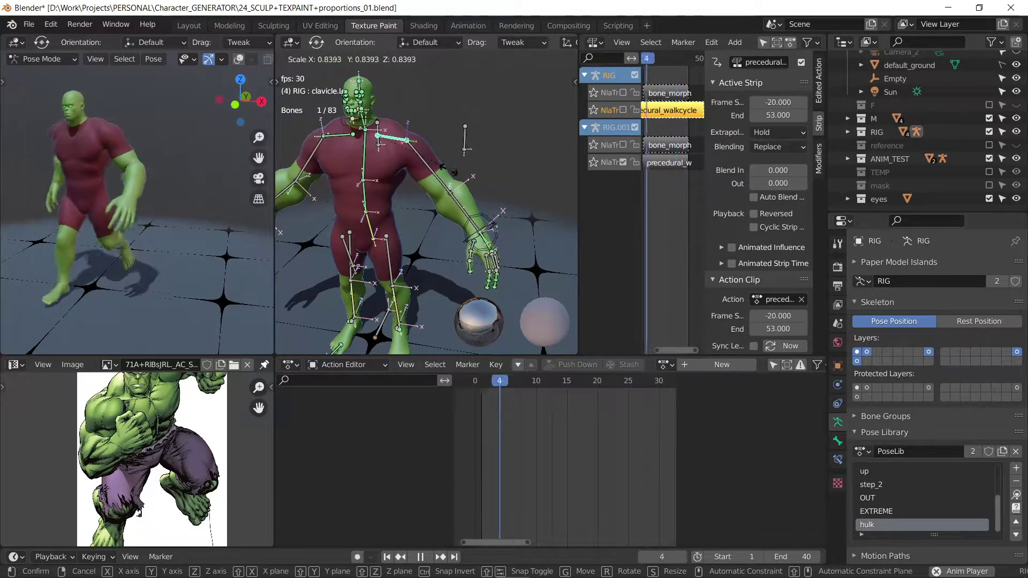
left_click(449, 170)
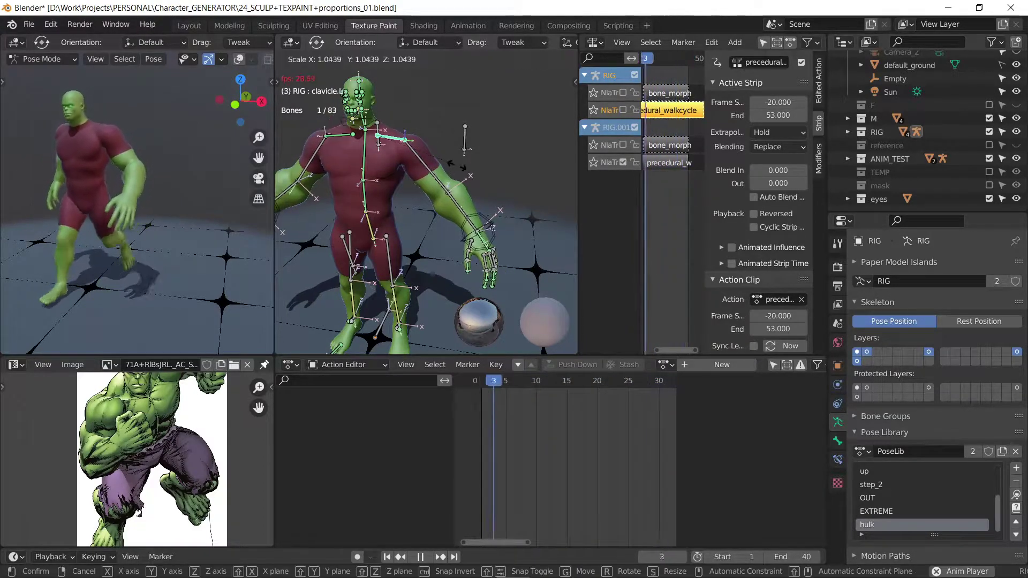
key("s")
left_click(462, 170)
key("s")
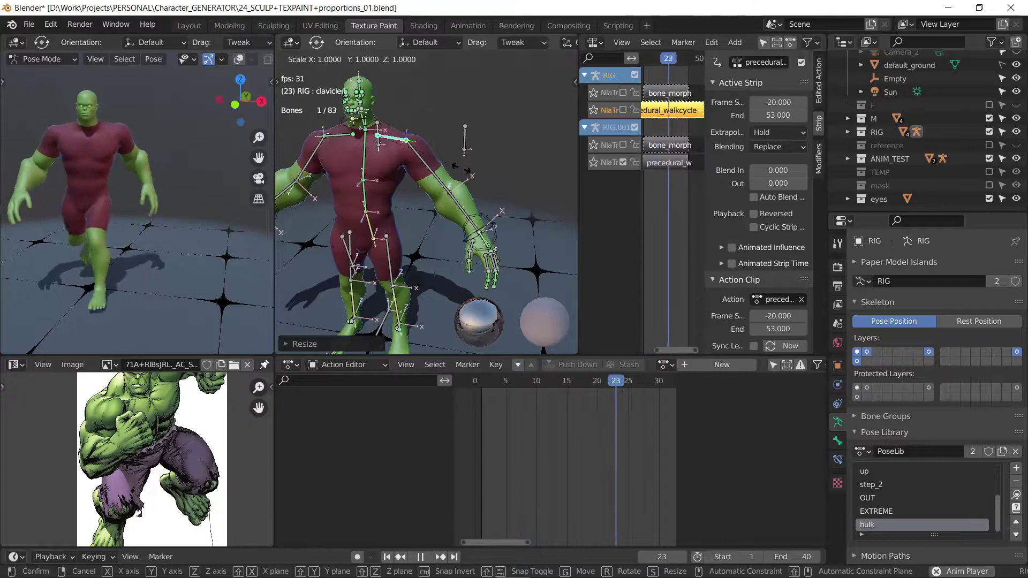
key("y")
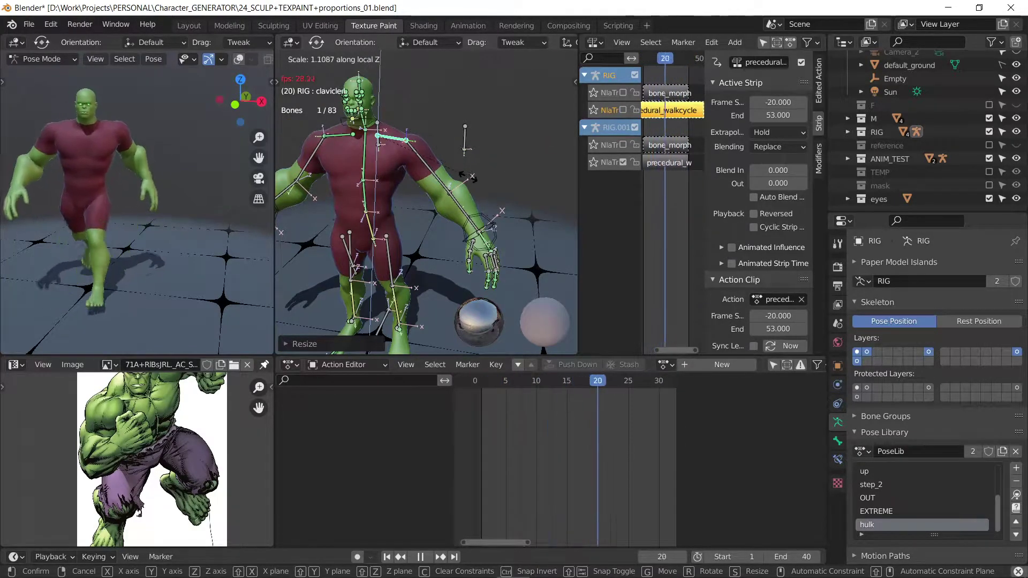
left_click(503, 205)
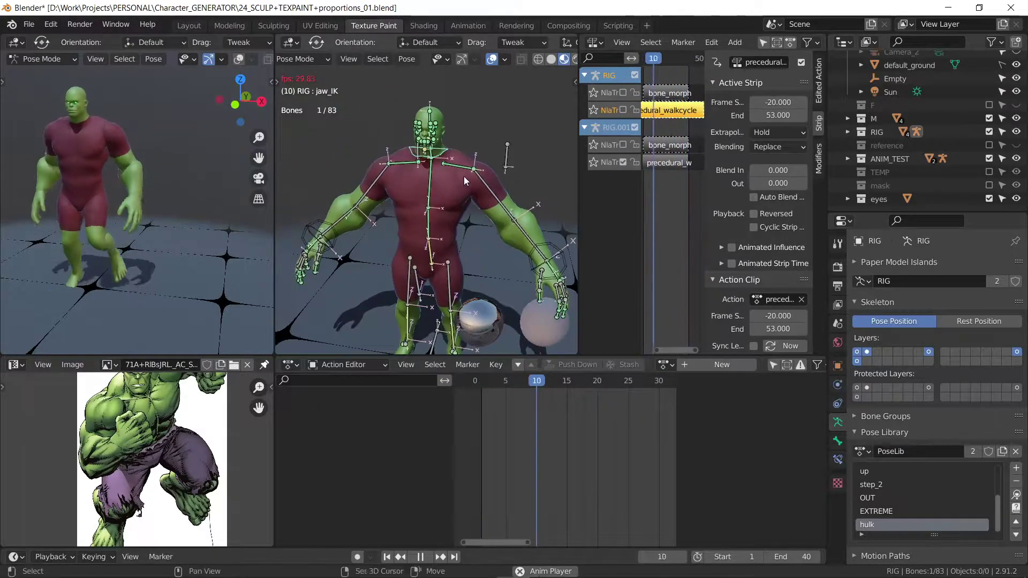
Step: Show the neck and head bone layer and thicken the neck with its length fixed
scroll(464, 161, "up", 4)
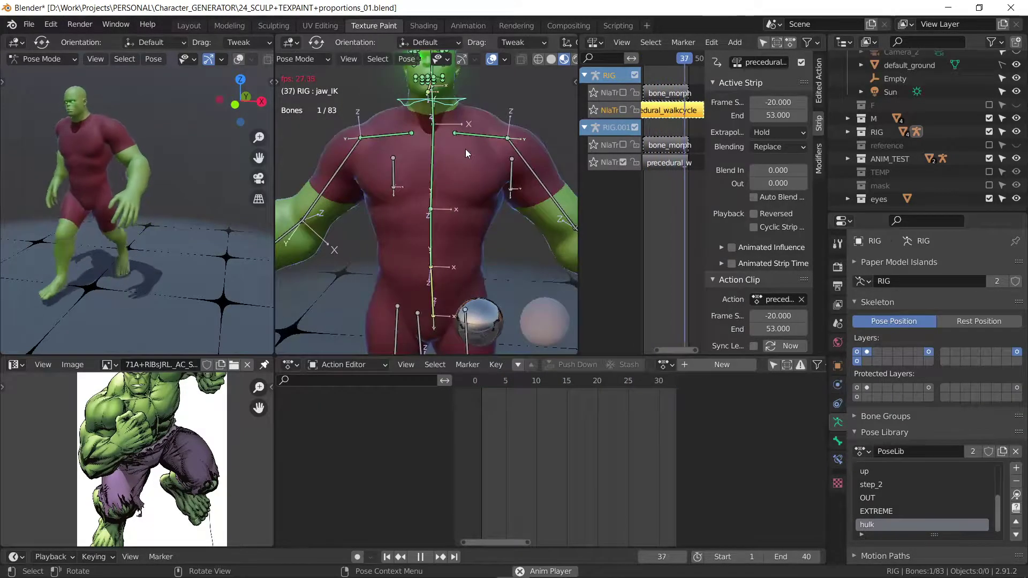
left_click(857, 360, "shift")
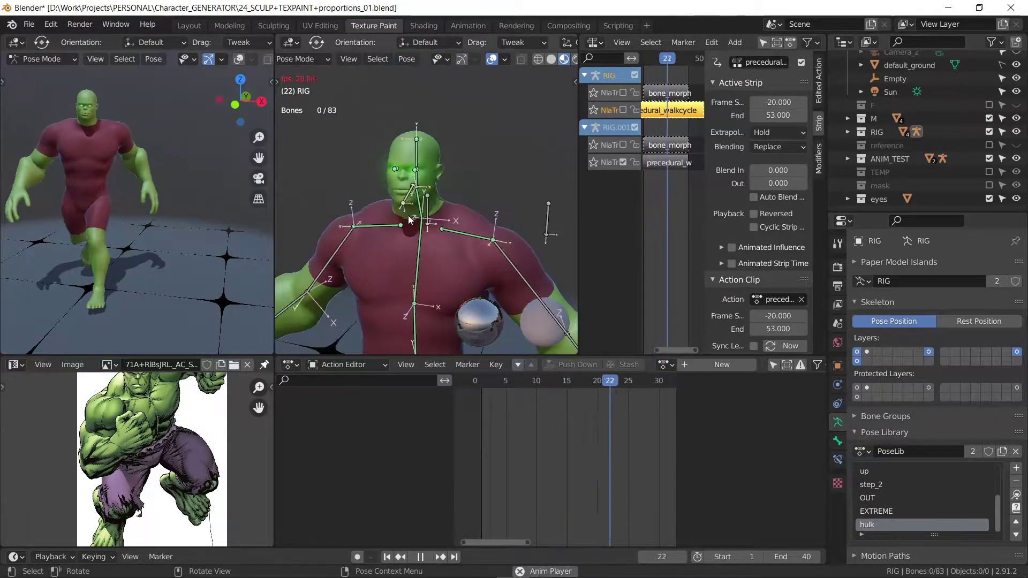
left_click(418, 209)
key("s")
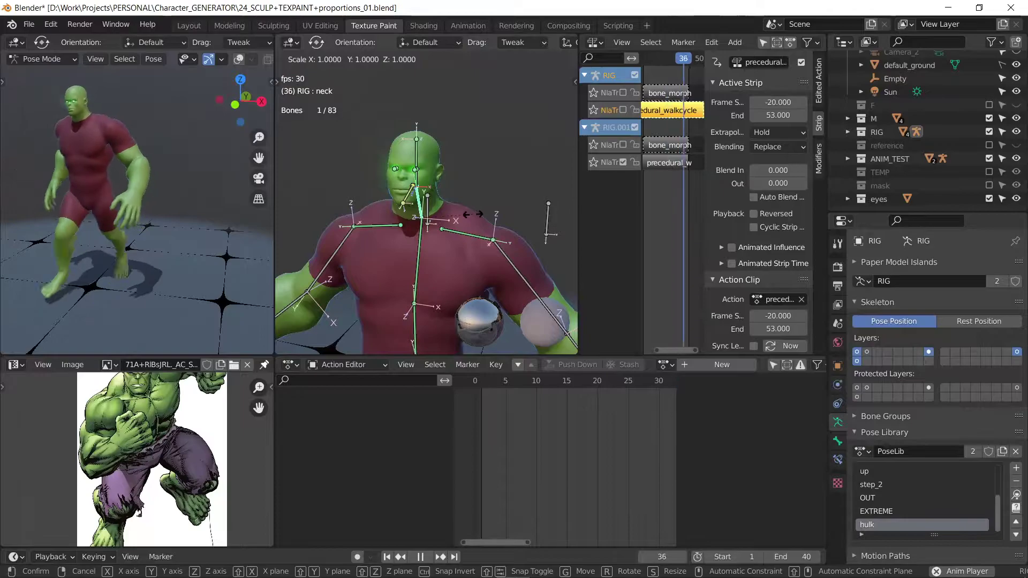
key("shift+y")
key("shift+y")
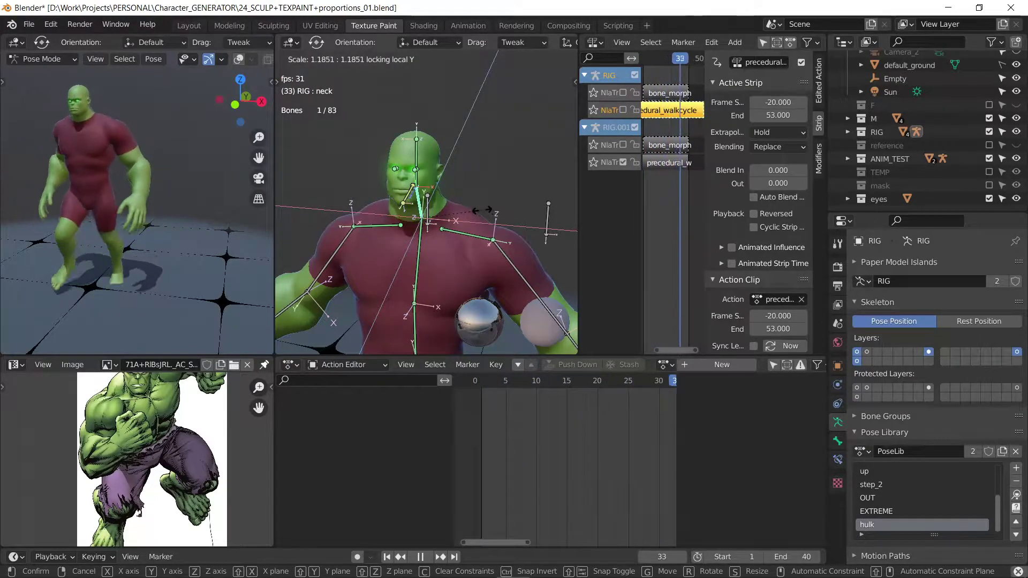
left_click(481, 210)
Step: Enlarge the head bone evenly and pan the reference to show the Hulk's full head
left_click(418, 156)
key("s")
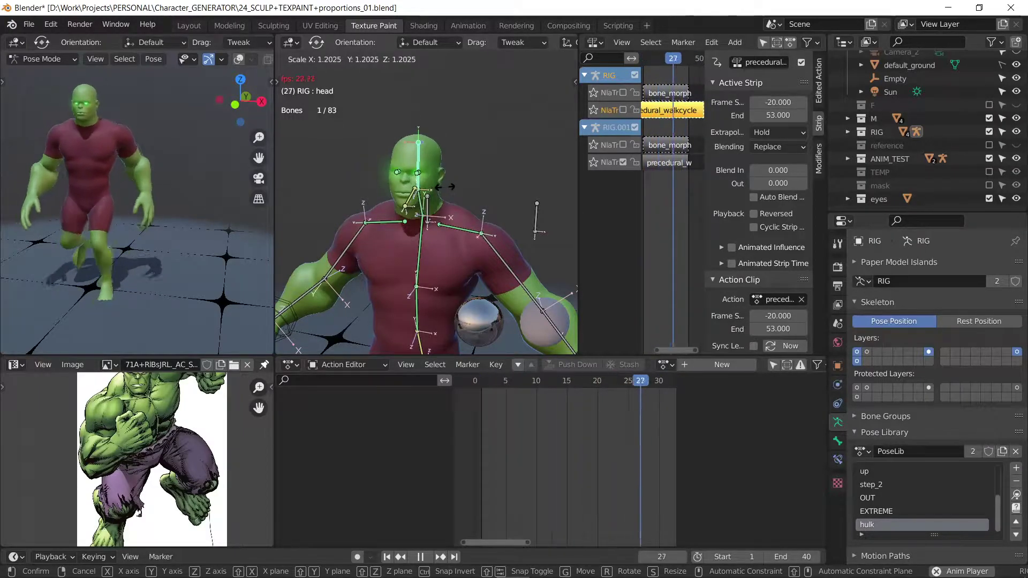
left_click(349, 179)
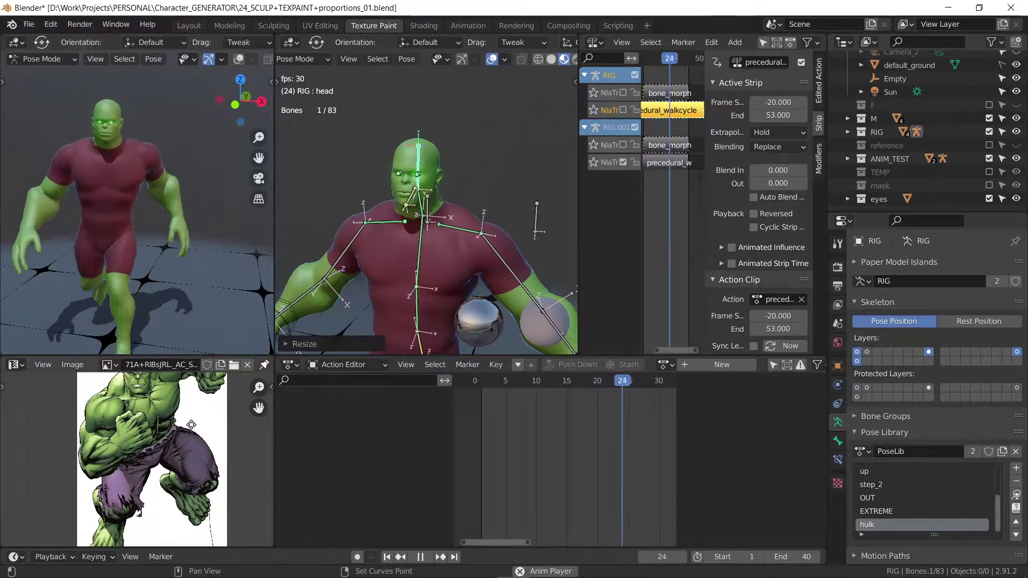
middle_click_drag(192, 425, 190, 459)
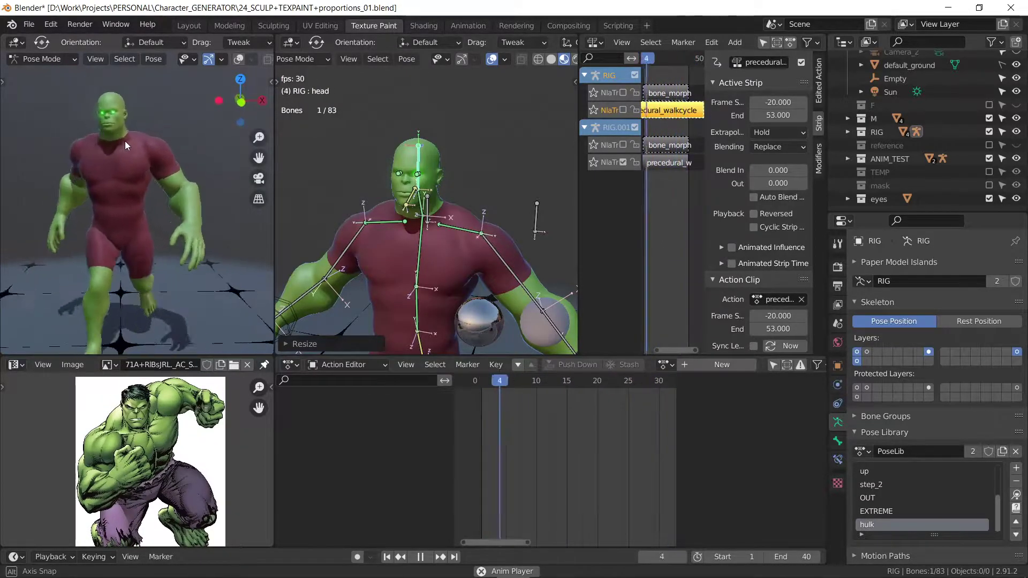
Step: Shrink the left forearm bone, then thin it along its local X axis
scroll(451, 268, "down", 4)
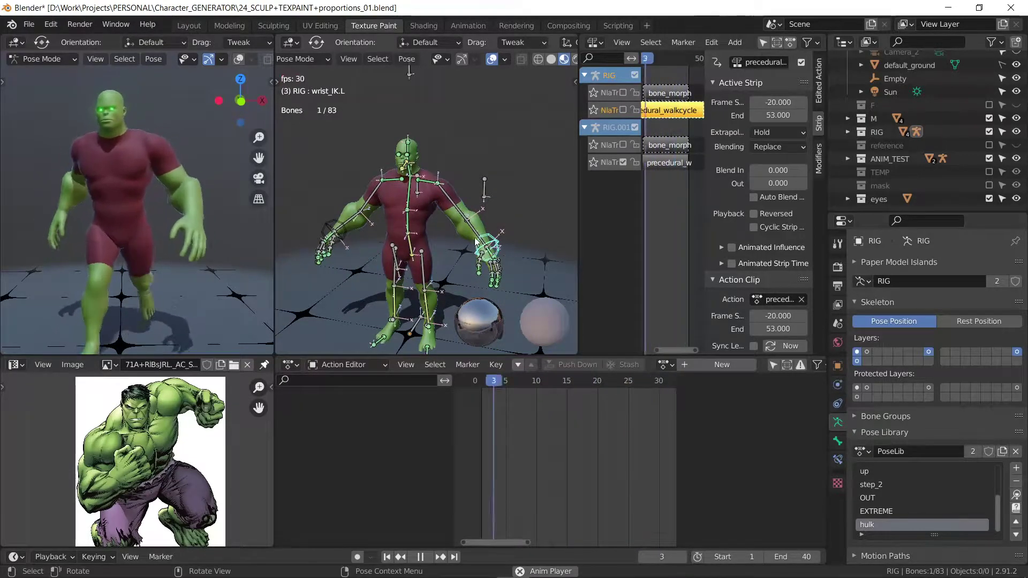
key("s")
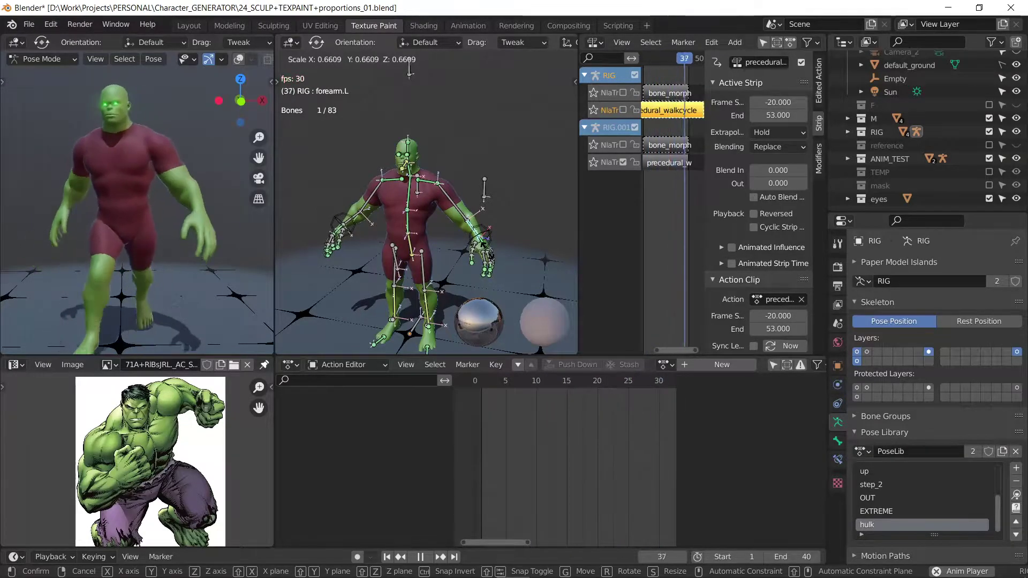
left_click(491, 257)
key("s")
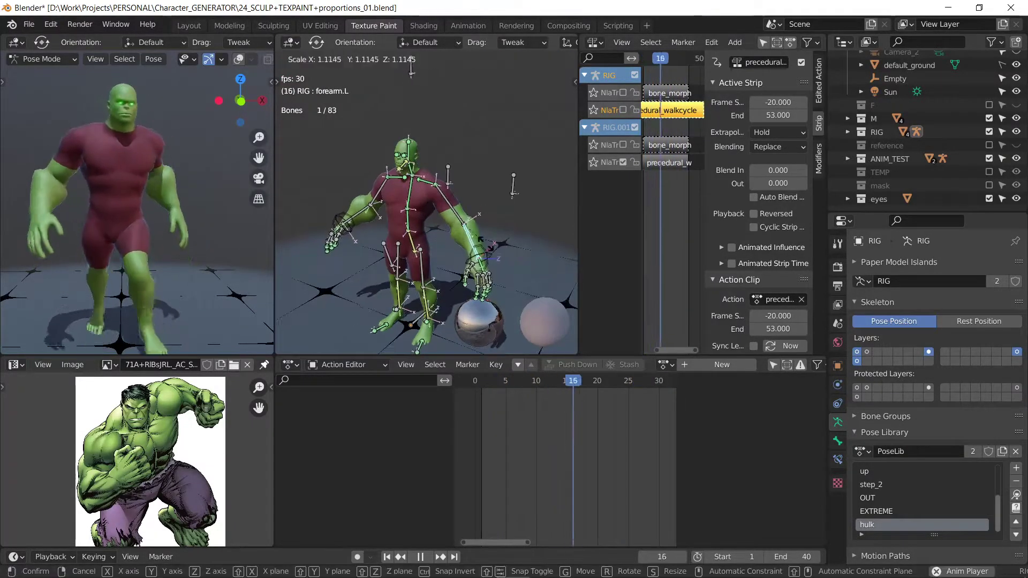
left_click(482, 239)
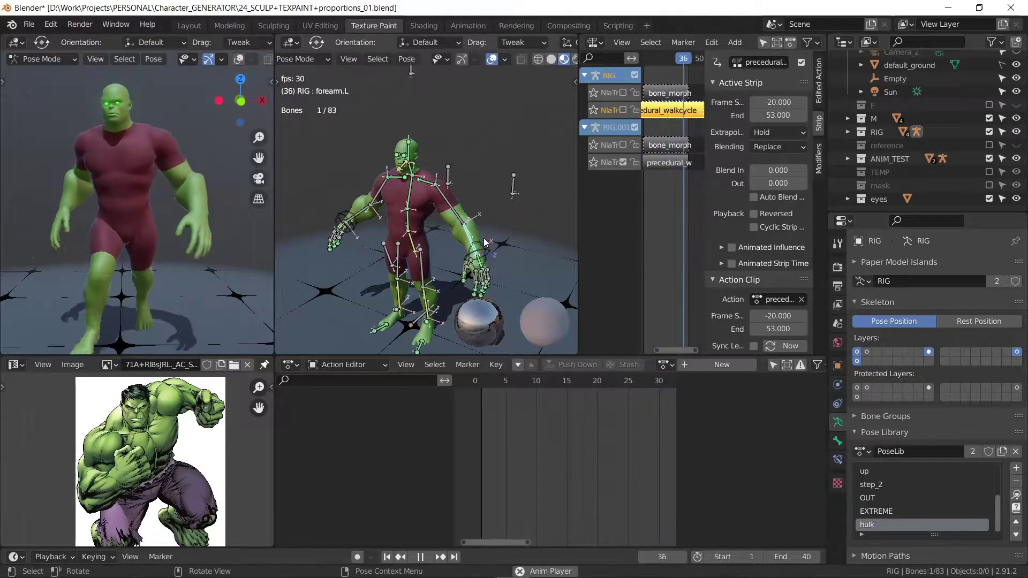
key("s")
key("x")
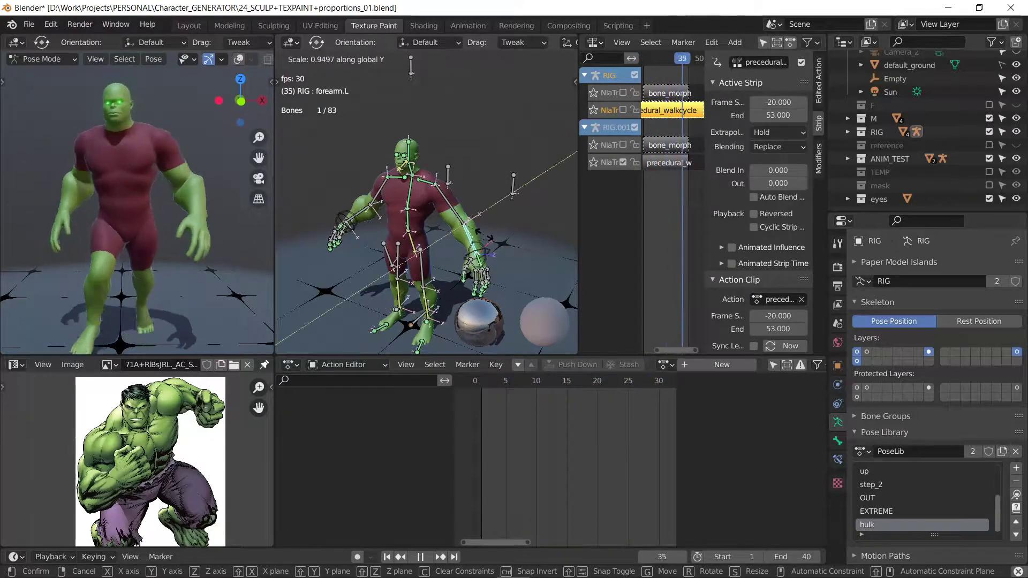
key("x")
key("x")
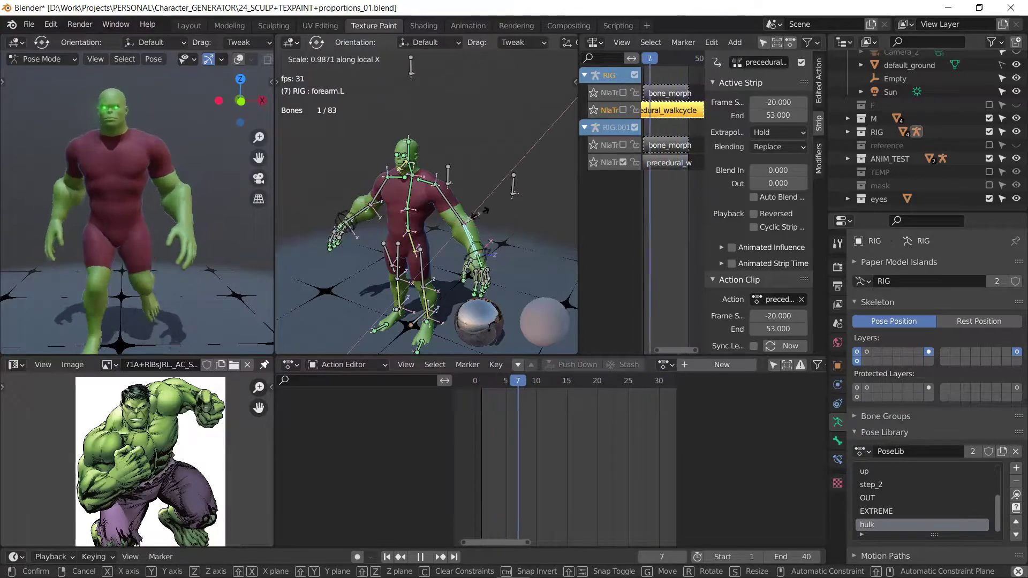
key("x")
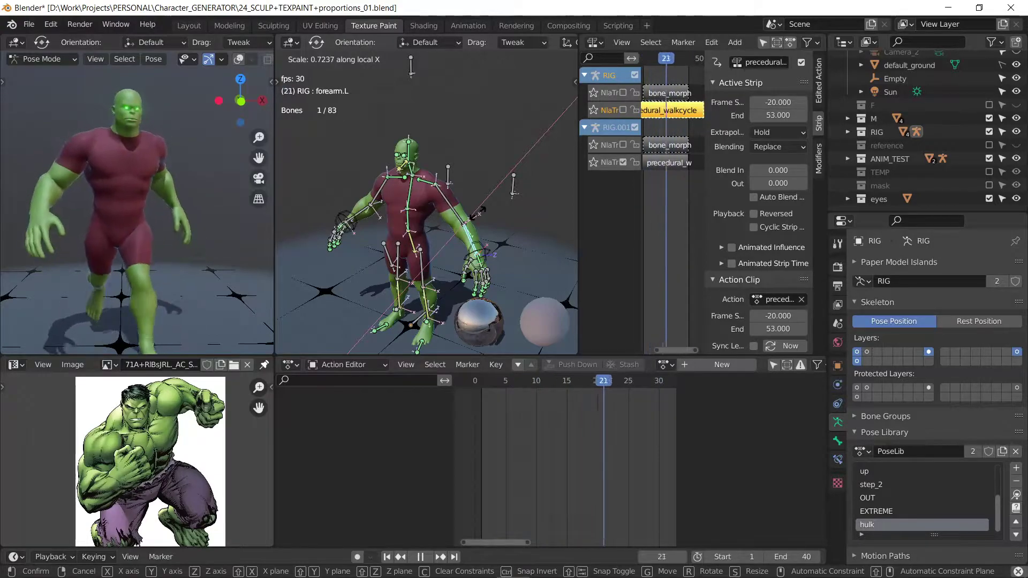
left_click(471, 213)
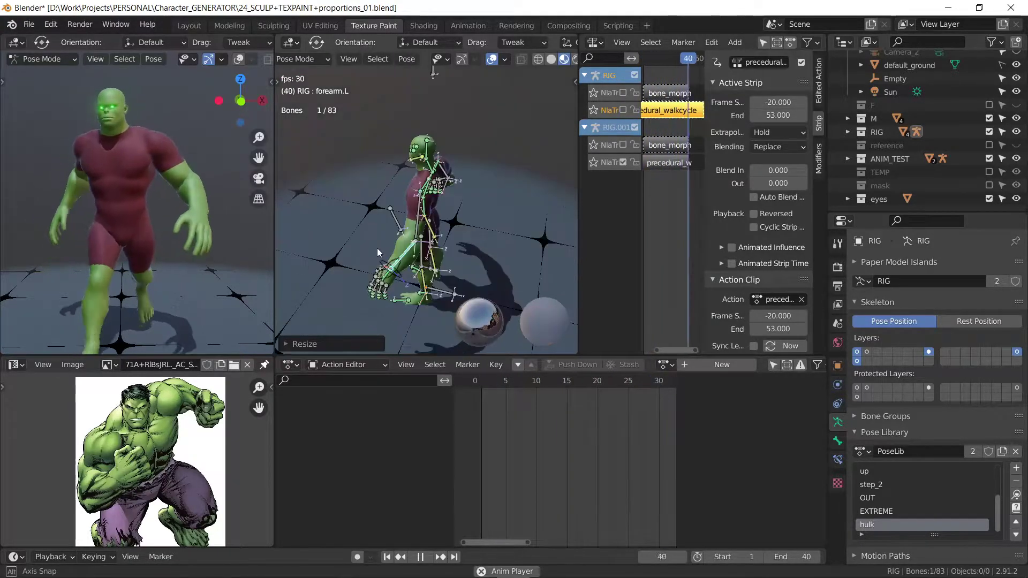
Step: From a side view, rescale the left forearm along its local Z axis
middle_click_drag(72, 244, 17, 265)
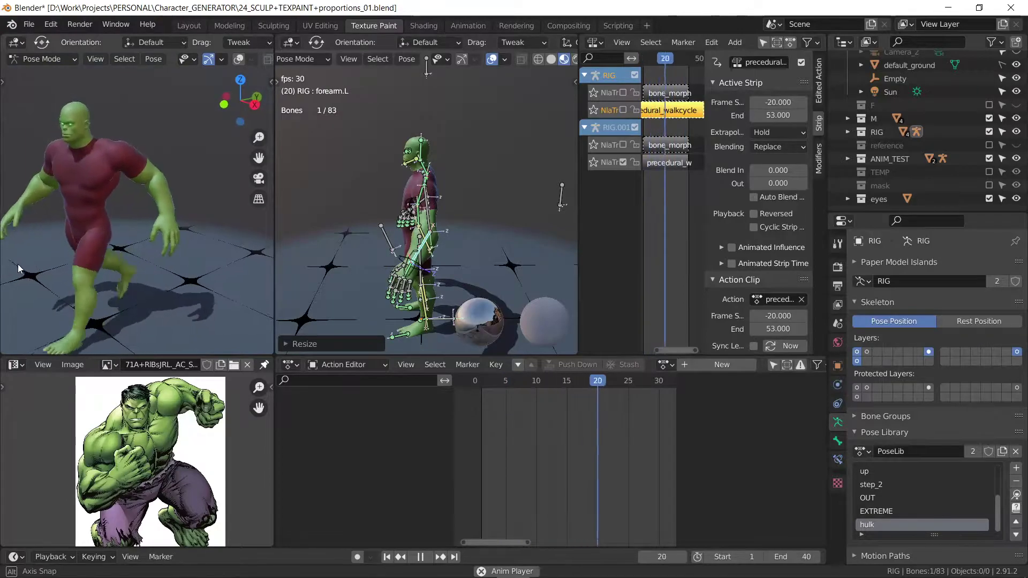
key("s")
key("x")
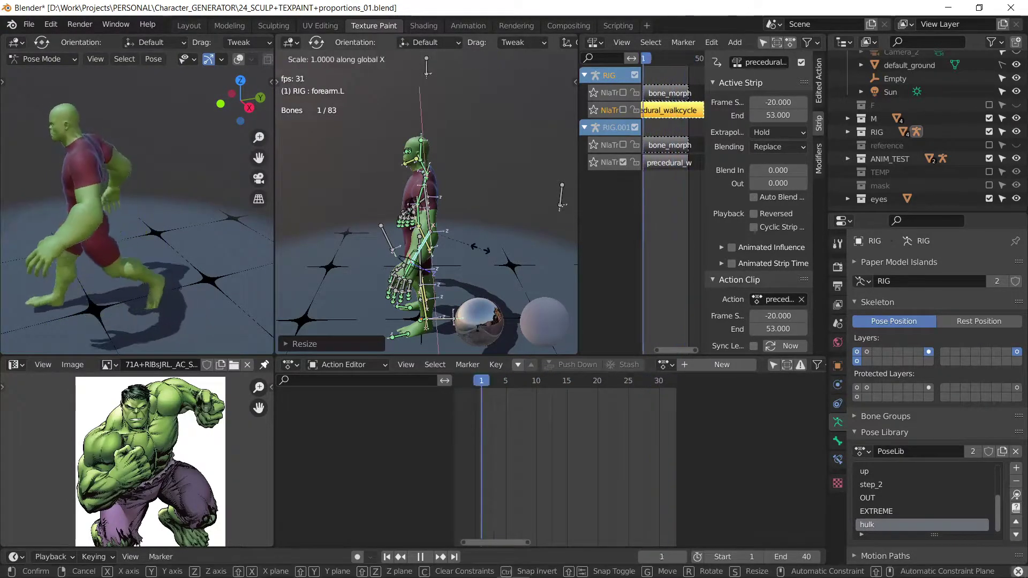
key("z")
key("z")
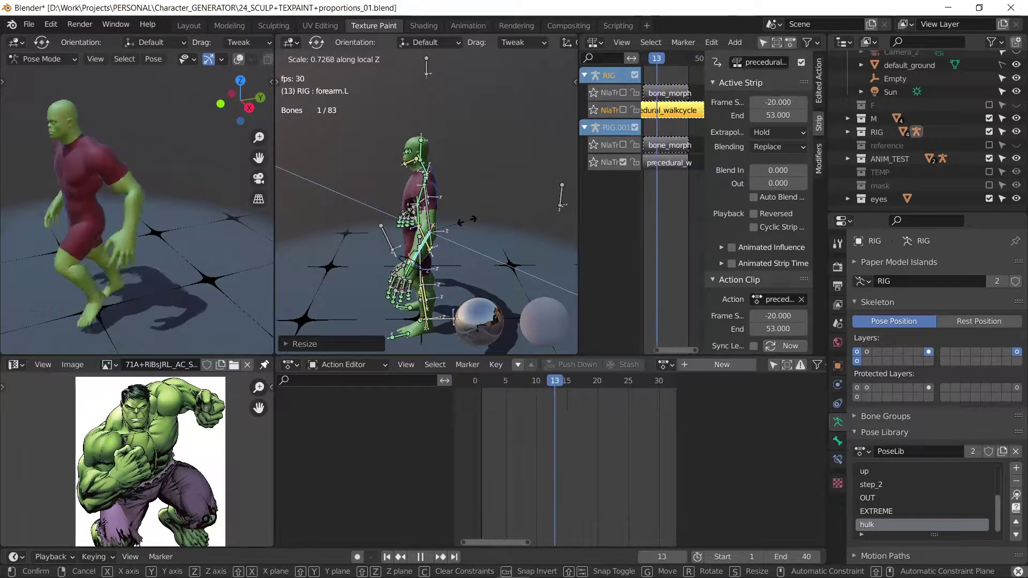
left_click(449, 222)
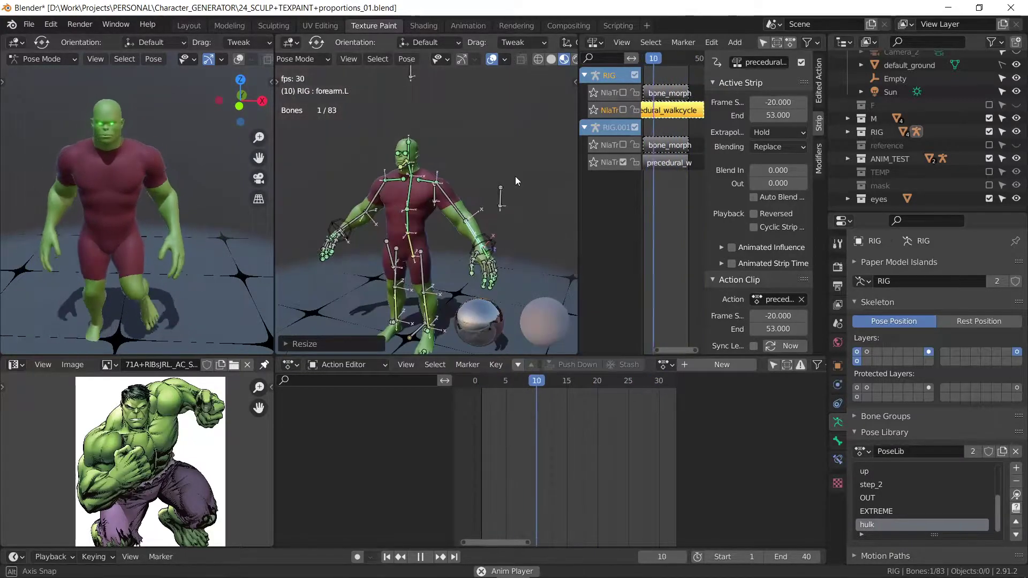
Step: Stretch the chest bone vertically along Z
left_click(409, 193)
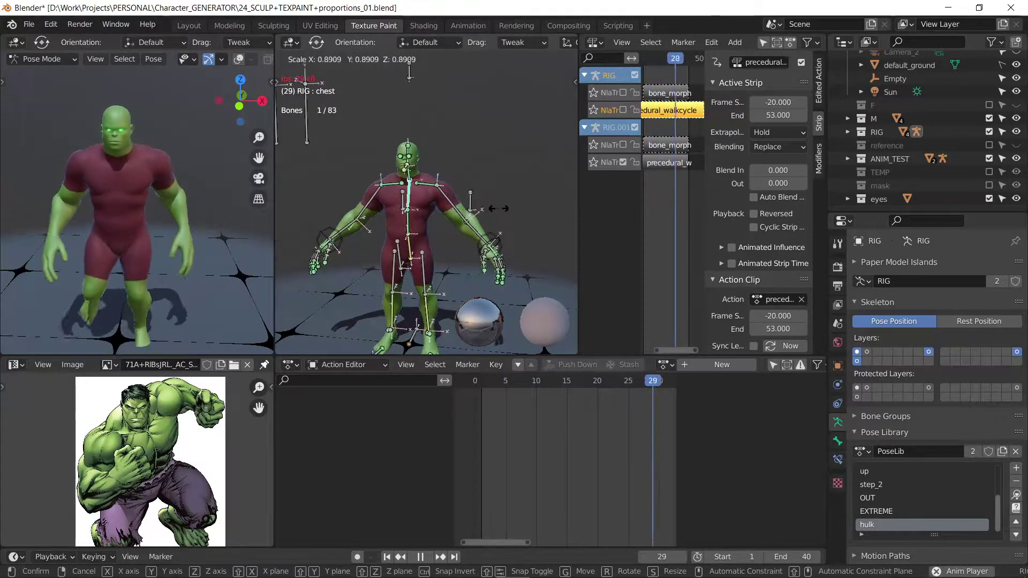
key("s")
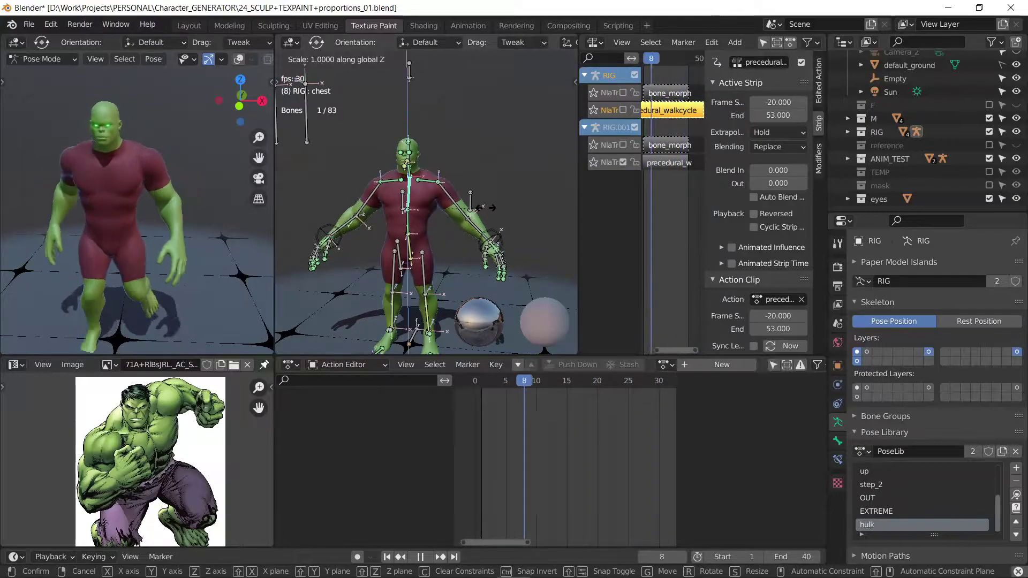
key("z")
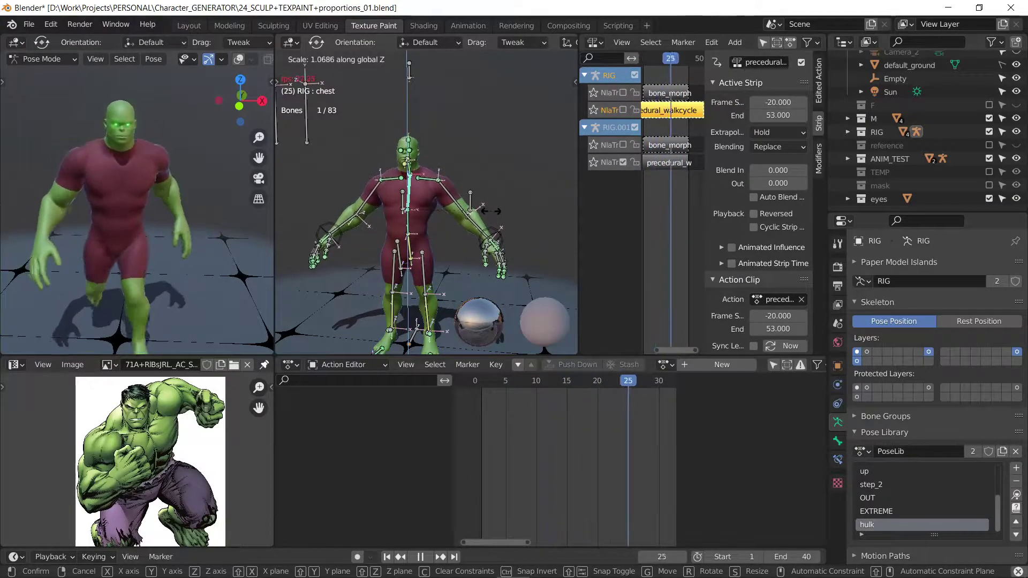
left_click(491, 211)
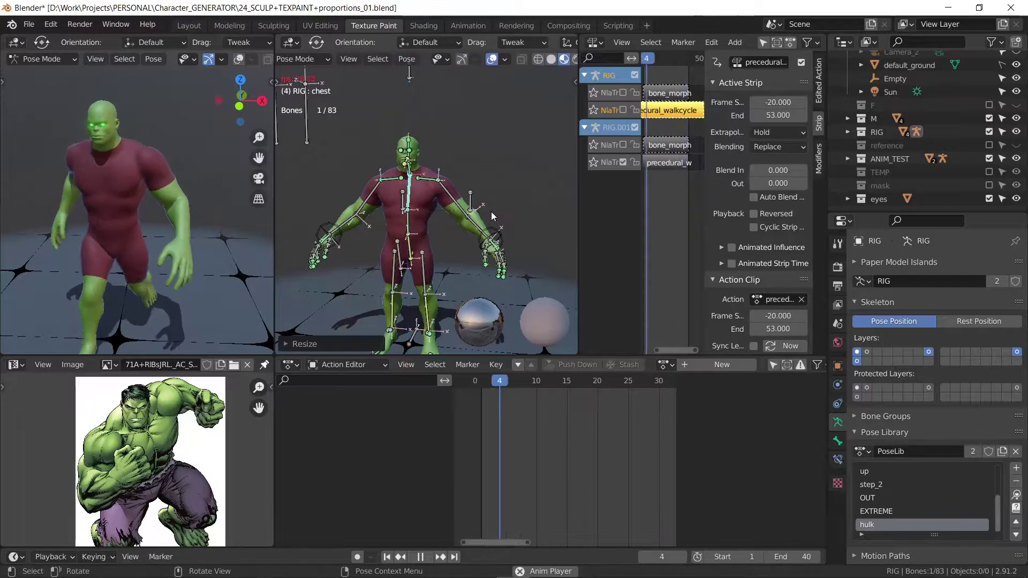
Step: Enlarge the chest bone evenly to about 1.16
key("s")
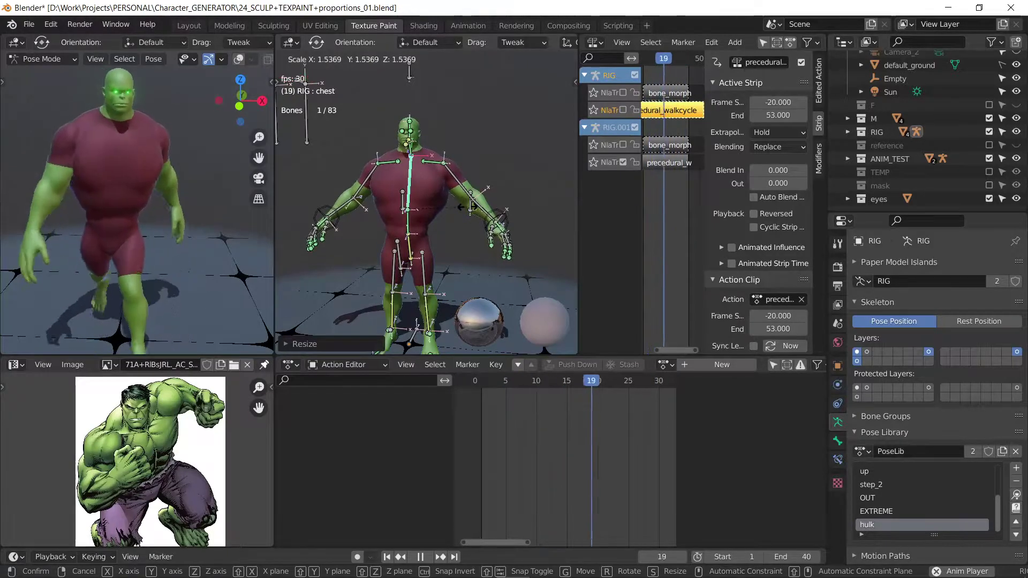
key("Escape")
key("s")
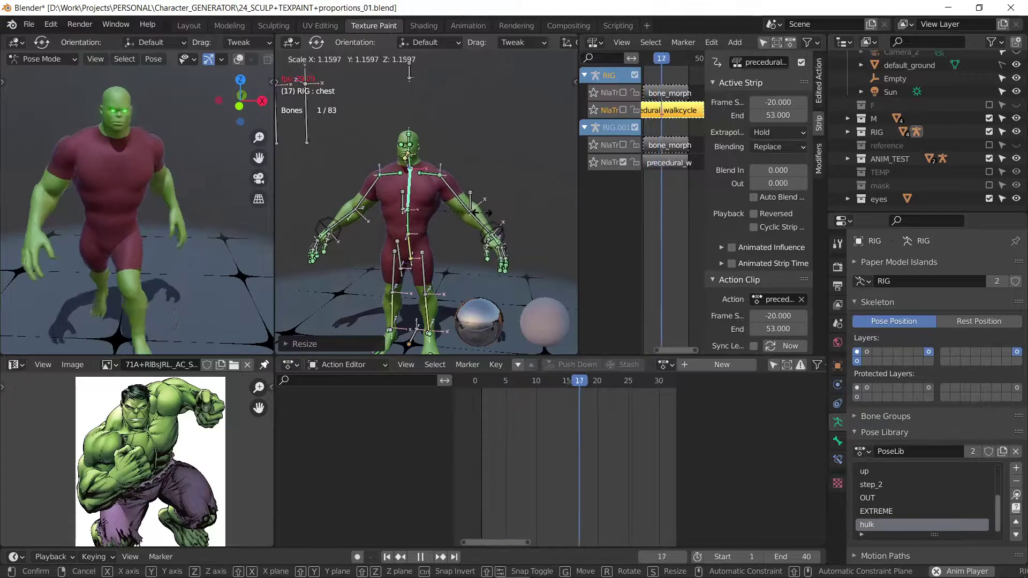
left_click(460, 213)
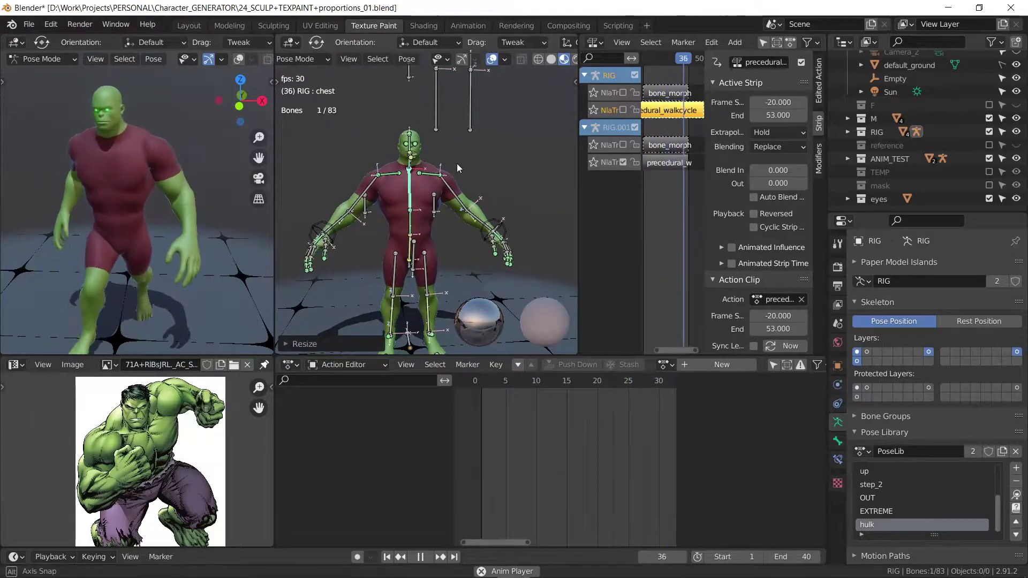
scroll(454, 165, "up", 3)
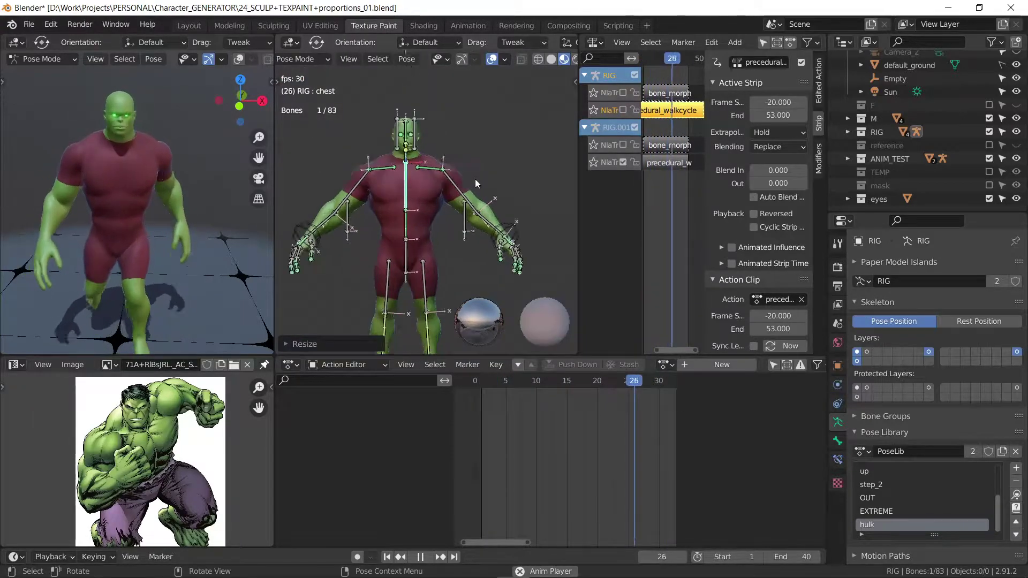
Step: Enlarge the waist bone to widen the belly
left_click(403, 229)
key("s")
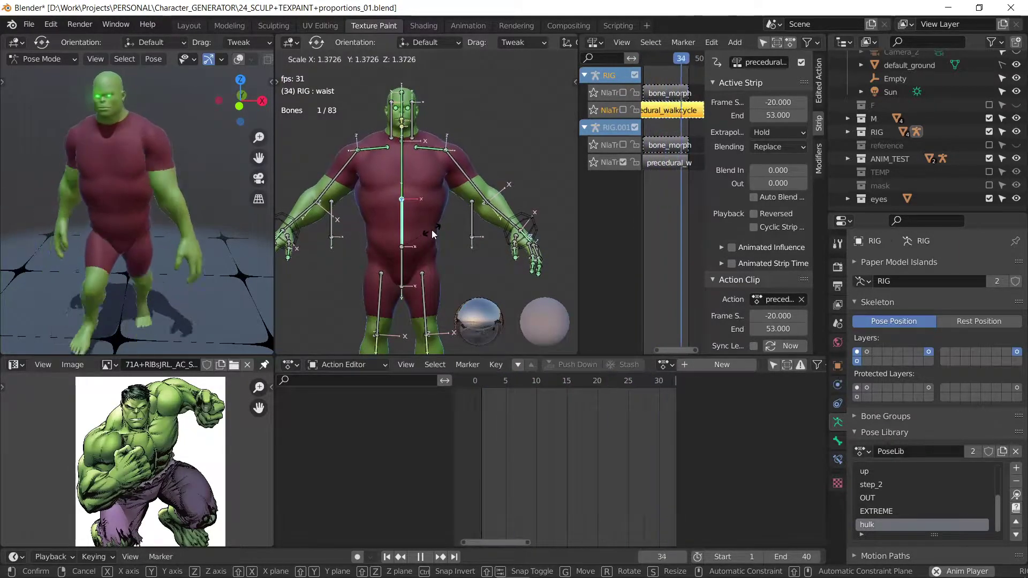
left_click(432, 230)
Step: Enlarge the left shin bone to about 1.13
scroll(437, 281, "down", 2)
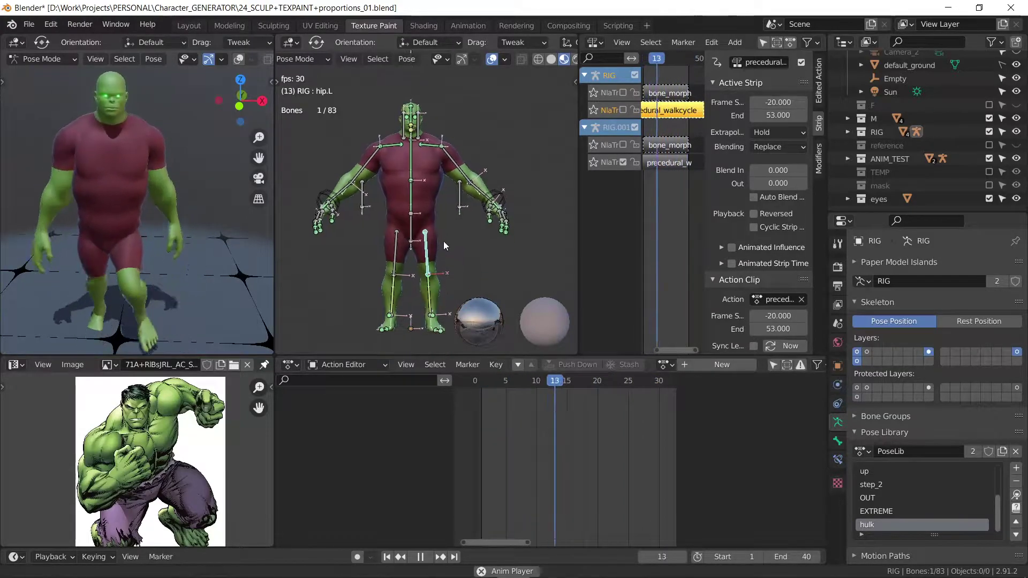
key("s")
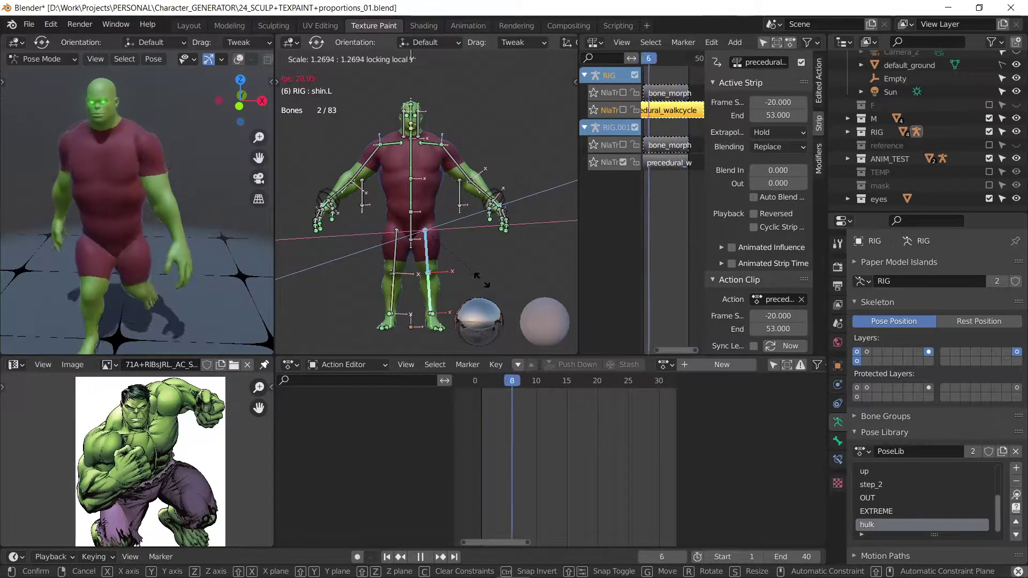
left_click(484, 279)
key("s")
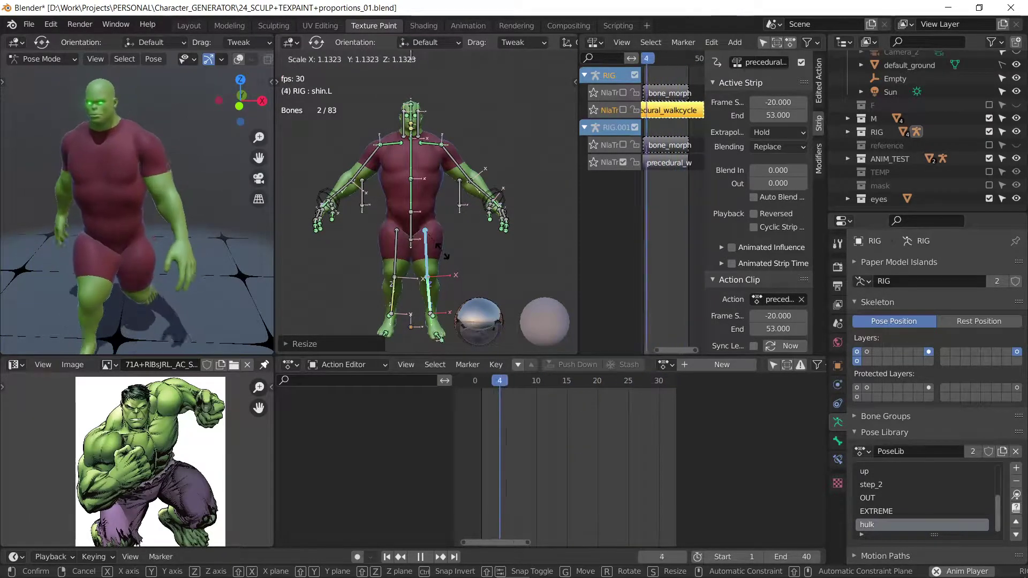
left_click(443, 248)
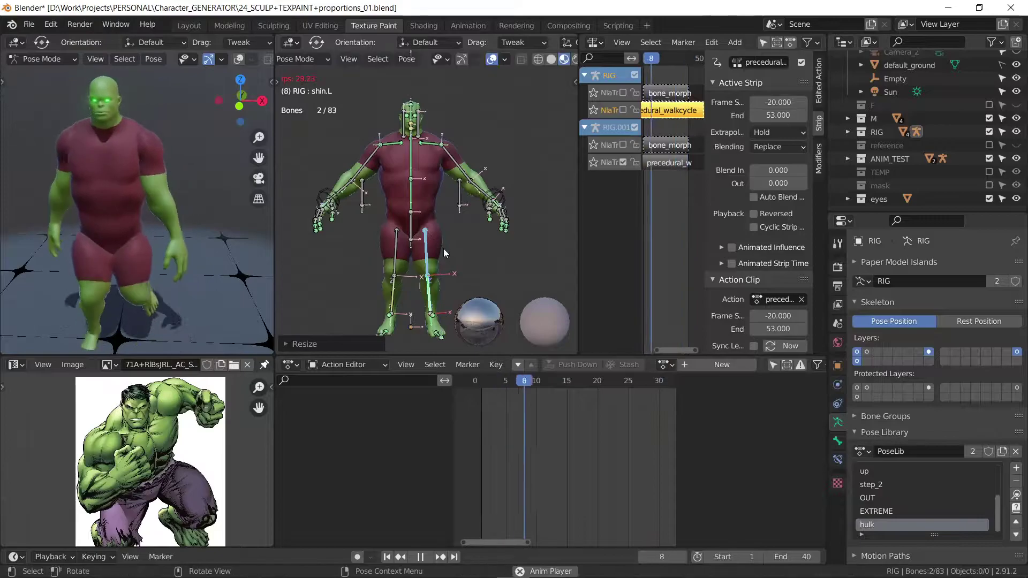
Step: Enlarge the thigh_IK+ bone to thicken the thigh
left_click(412, 229)
key("s")
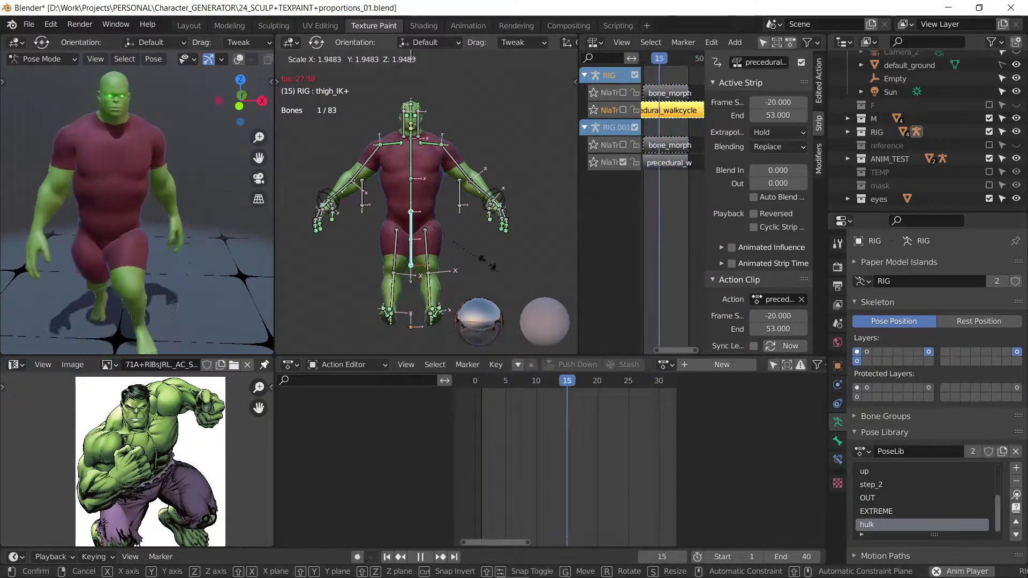
left_click(429, 234)
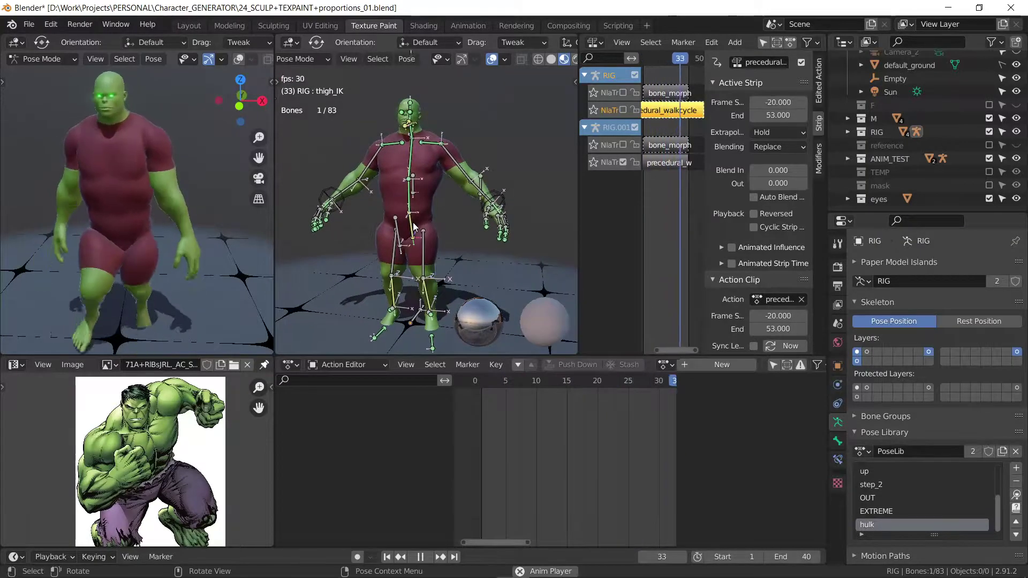
Step: Select the pelvis bone and rescale it, cancelling a stray waist resize
left_click(413, 223)
key("s")
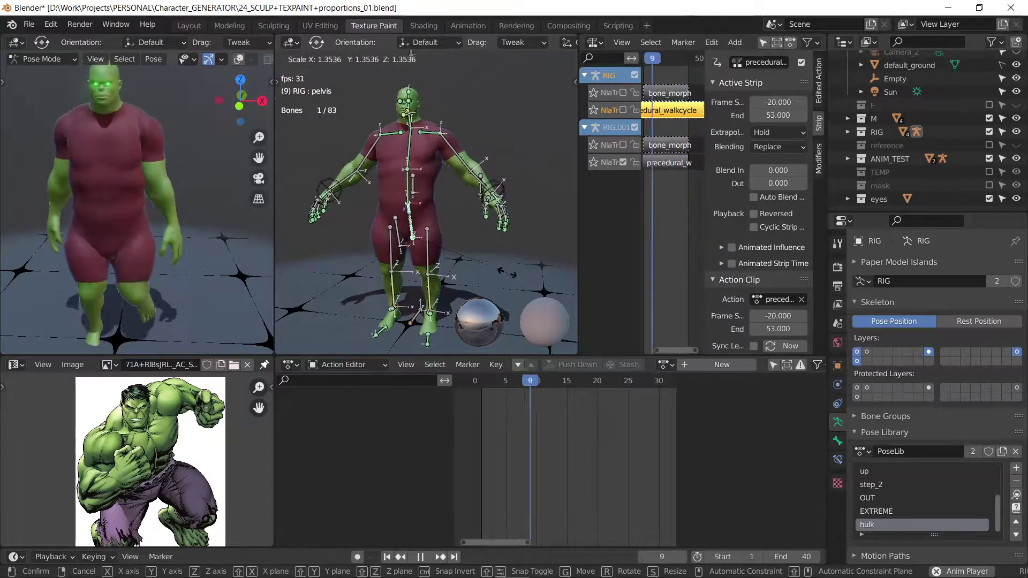
left_click(504, 262)
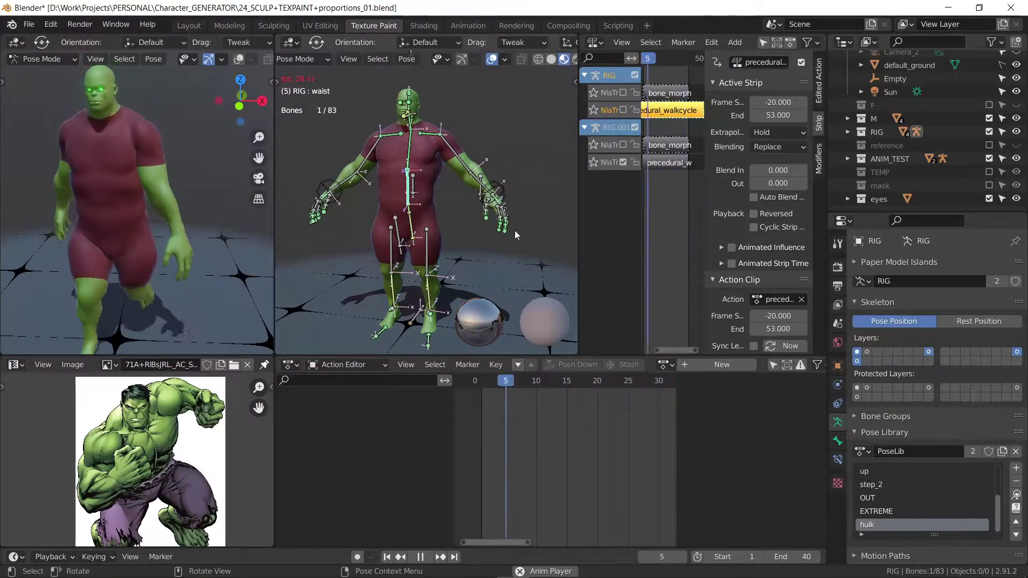
key("s")
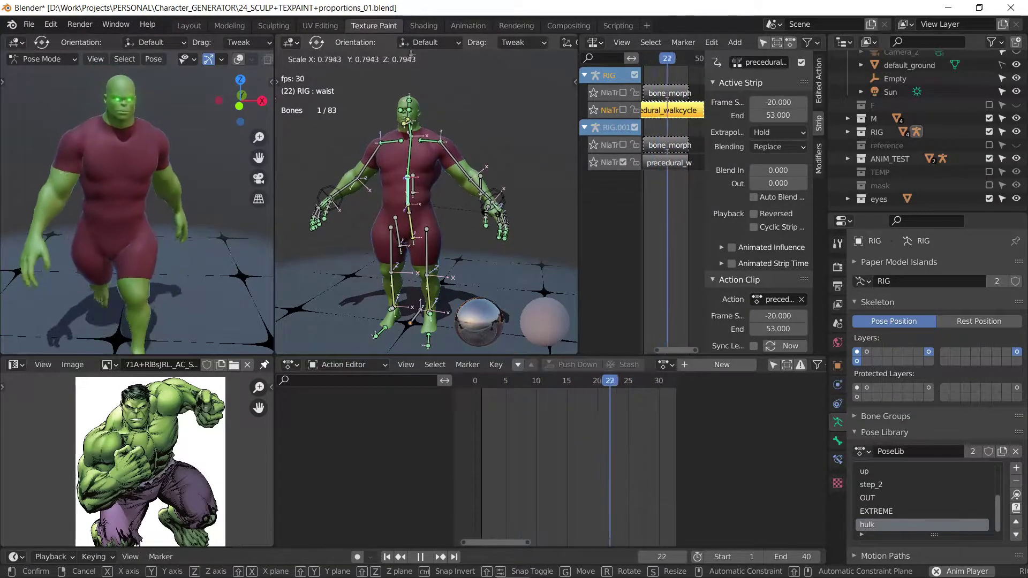
right_click(495, 217)
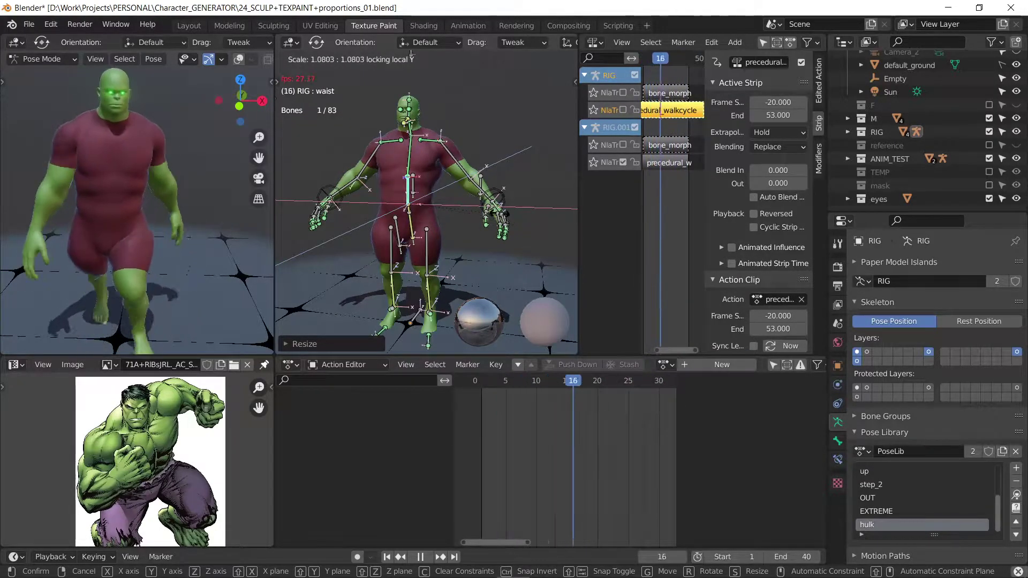
right_click(502, 215)
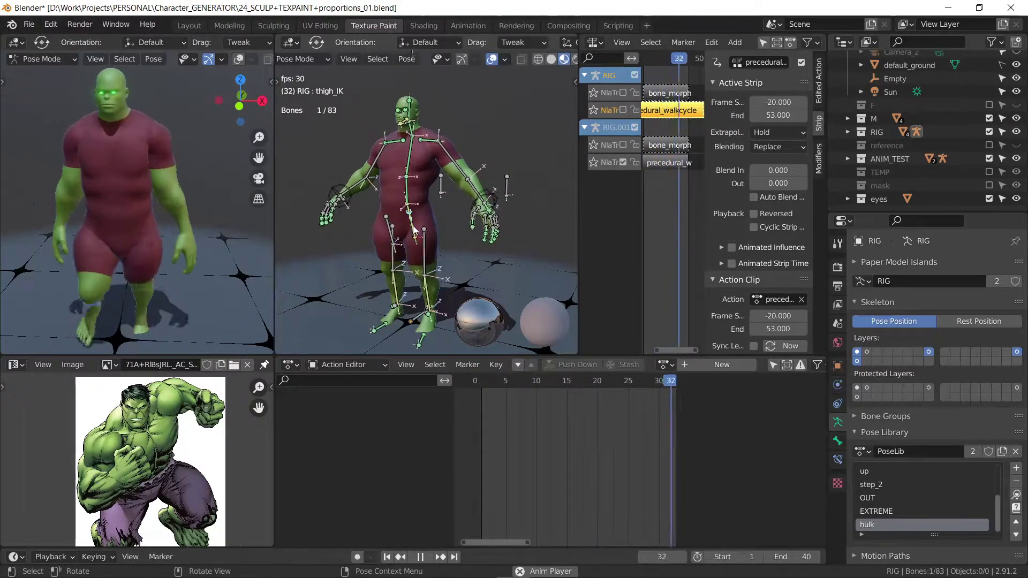
Step: Rescale the pelvis bone again and confirm its new size
key("s")
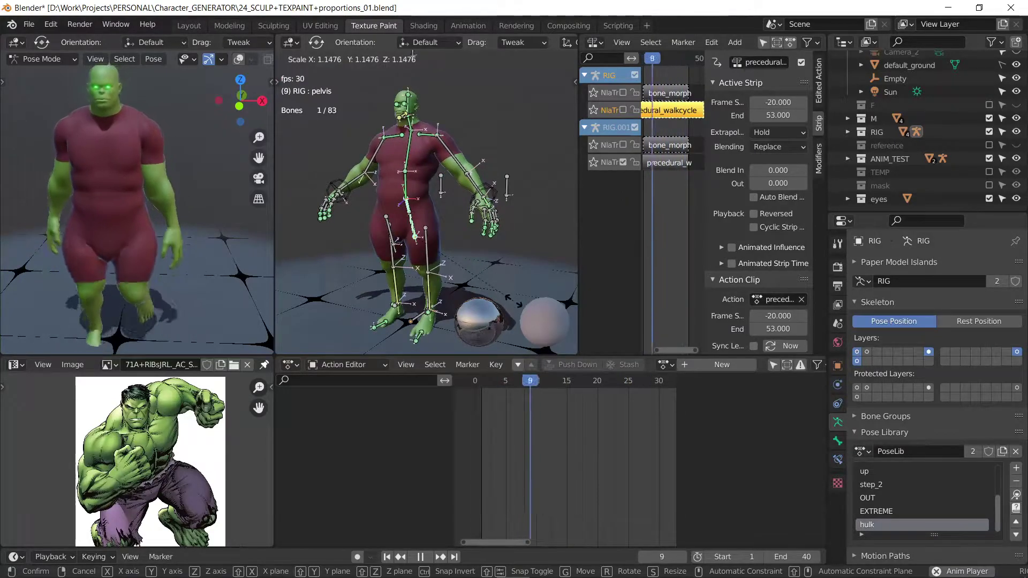
right_click(412, 56)
key("s")
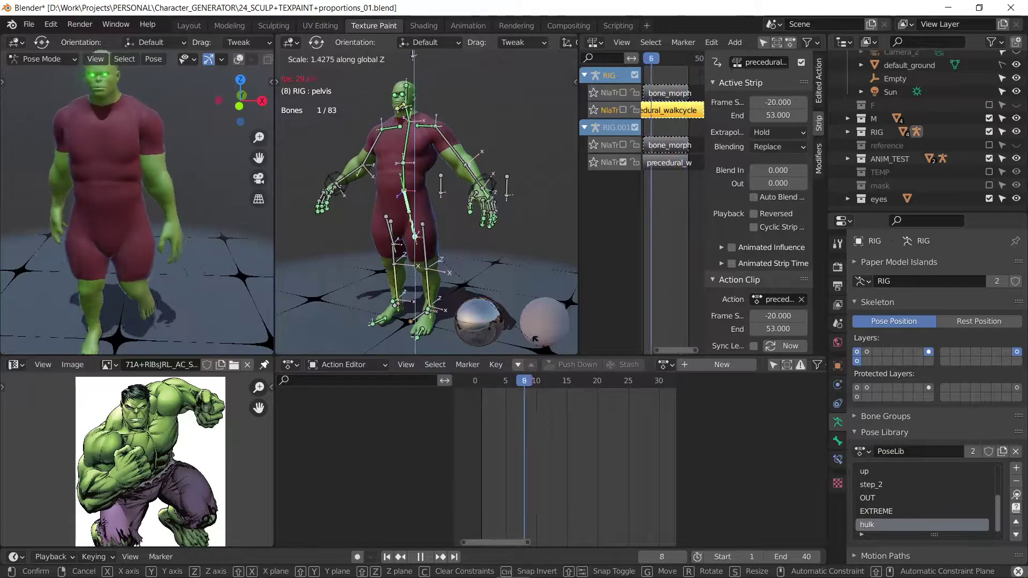
left_click(544, 68)
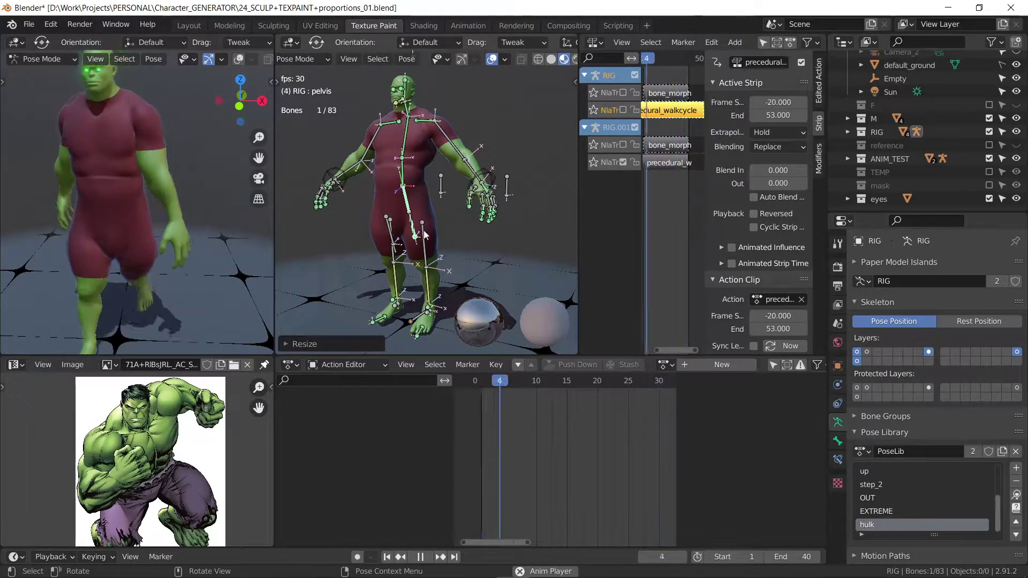
key("s")
left_click(412, 193)
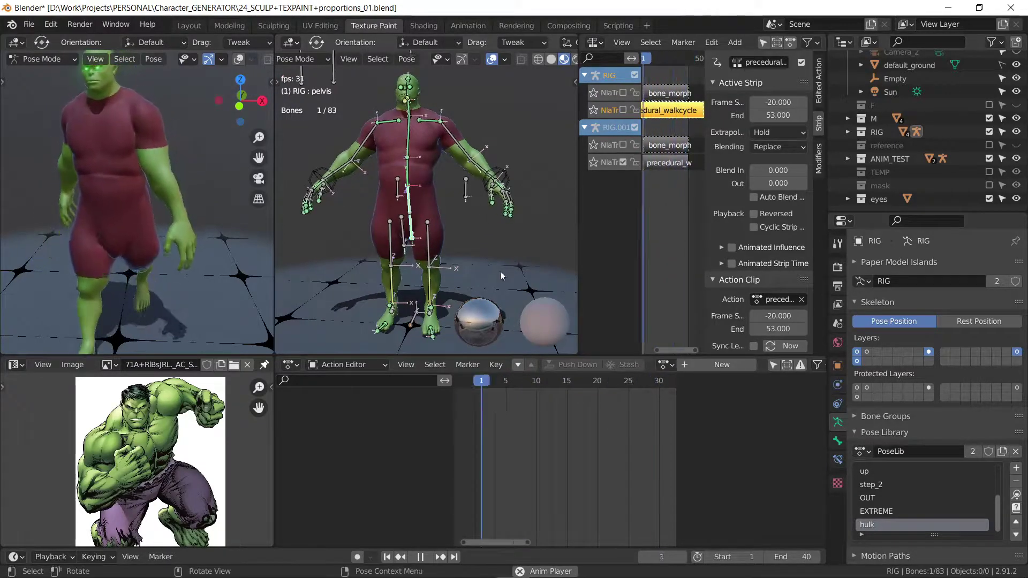
Step: Try vertical Z scaling on the pelvis and thigh_IK bones from a frontal view, cancelling both
middle_click_drag(500, 271, 442, 236)
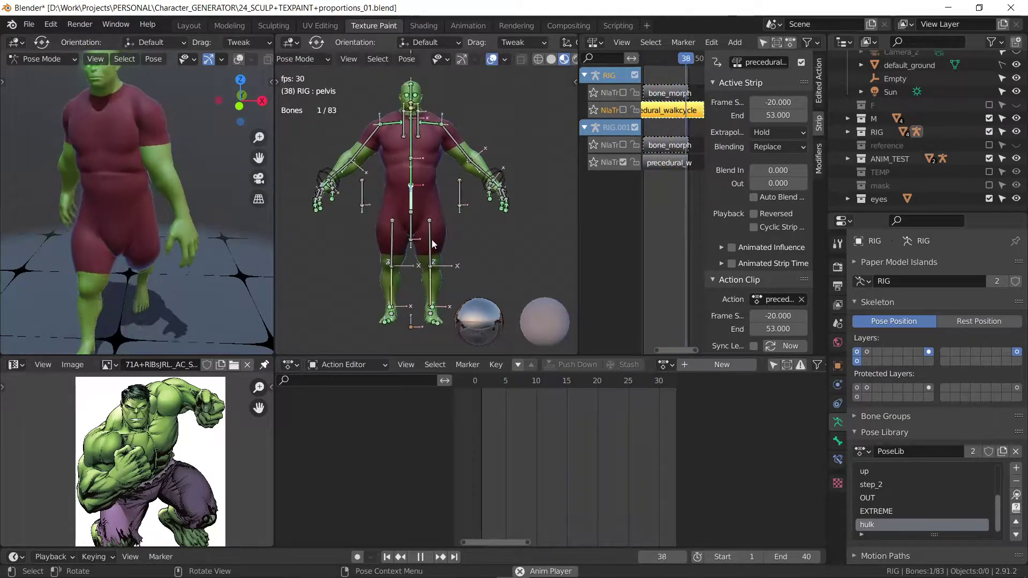
key("s")
key("z")
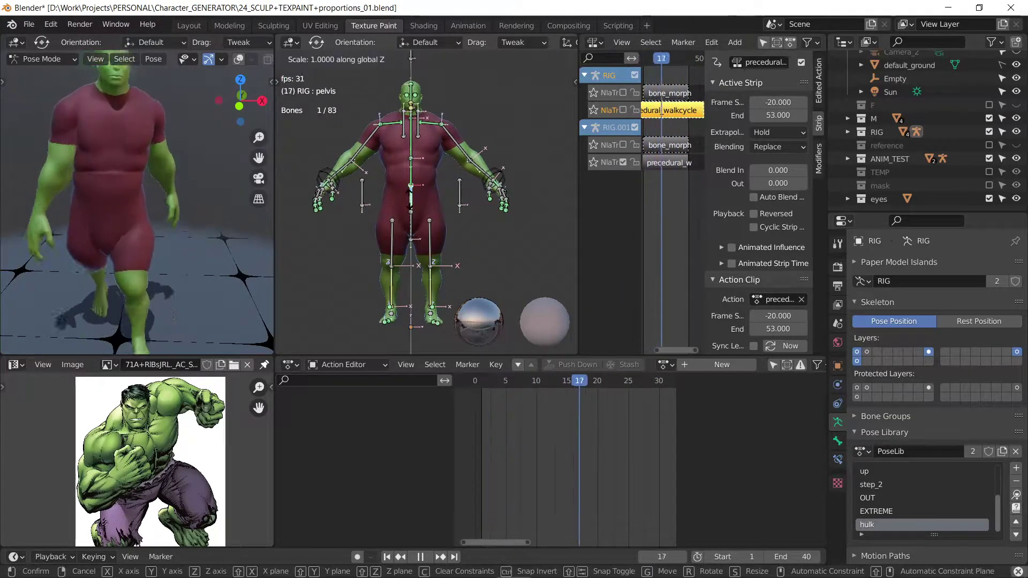
key("Escape")
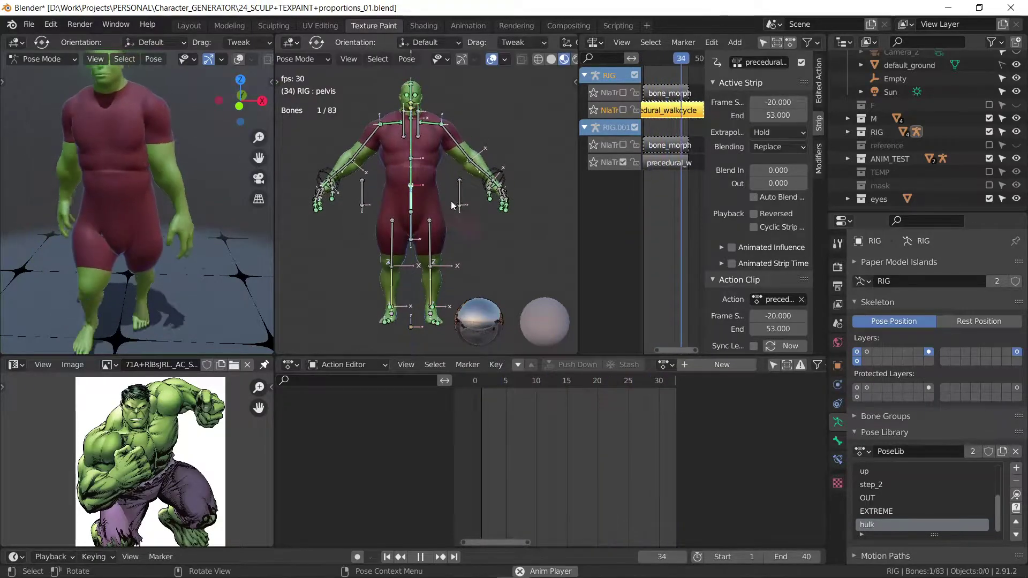
middle_click_drag(451, 201, 410, 207)
left_click(415, 228)
key("s")
key("z")
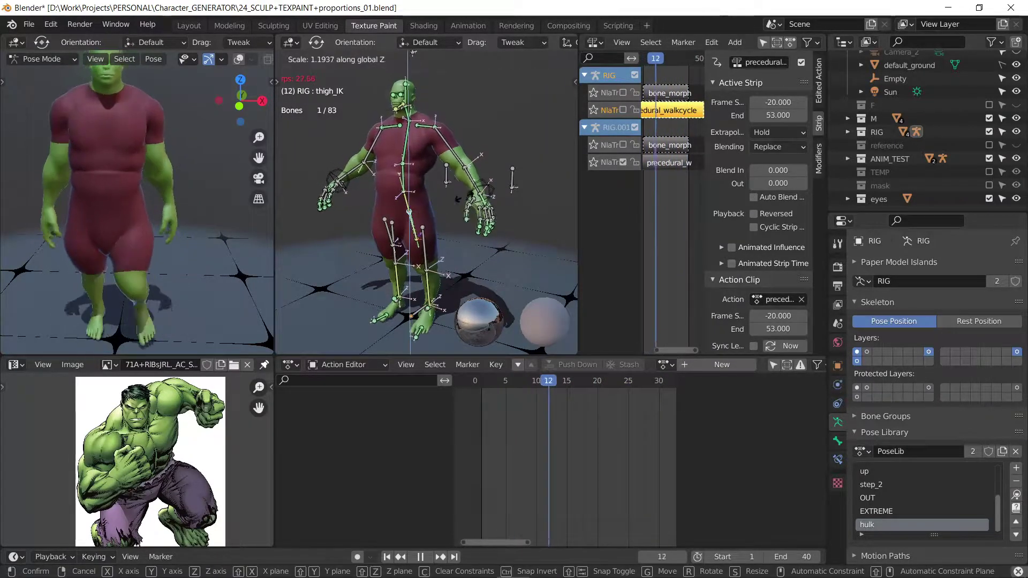
key("Escape")
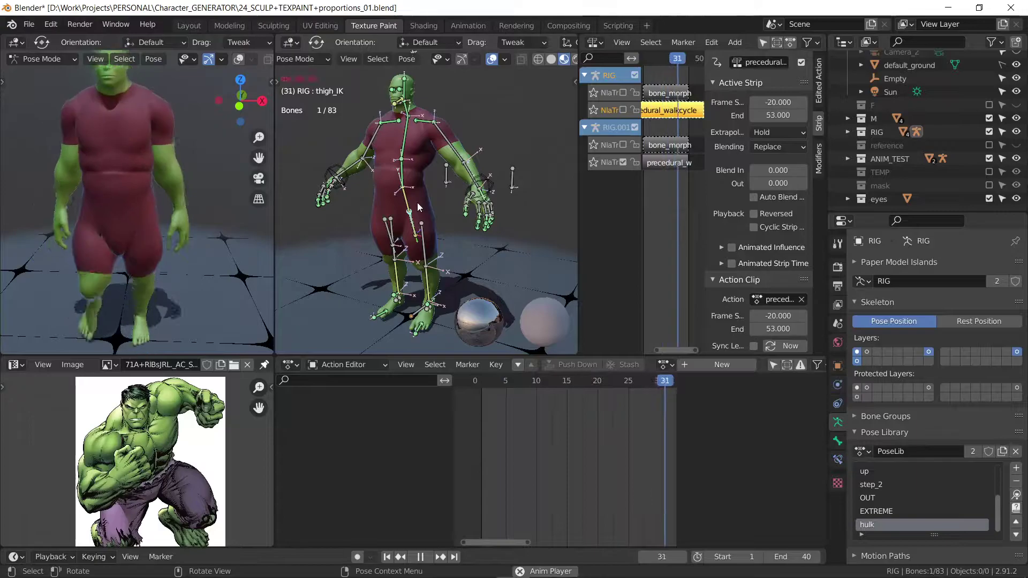
Step: Reselect the pelvis, scale it uniformly, then begin a further resize along global X
left_click(412, 204)
key("s")
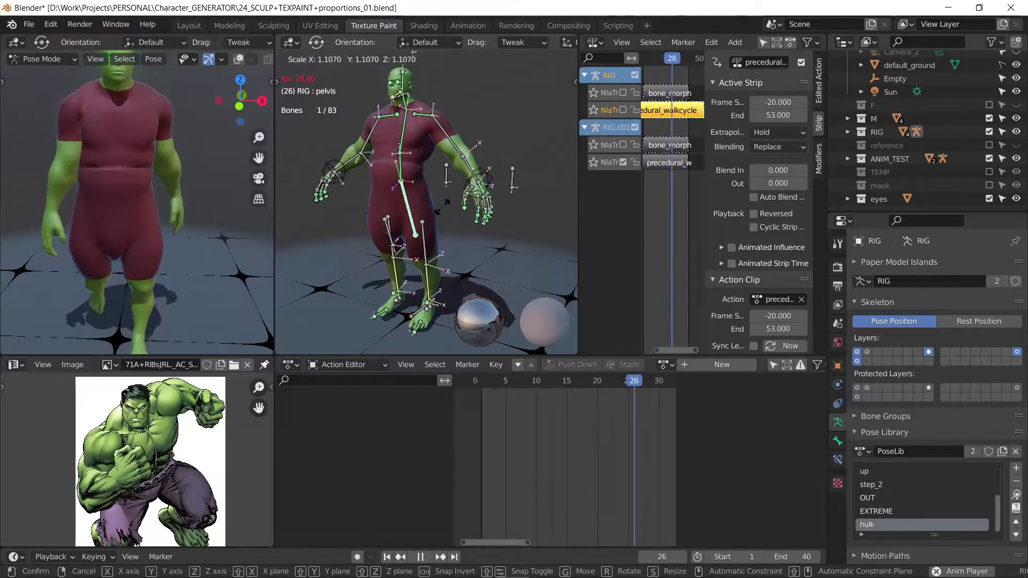
left_click(438, 239)
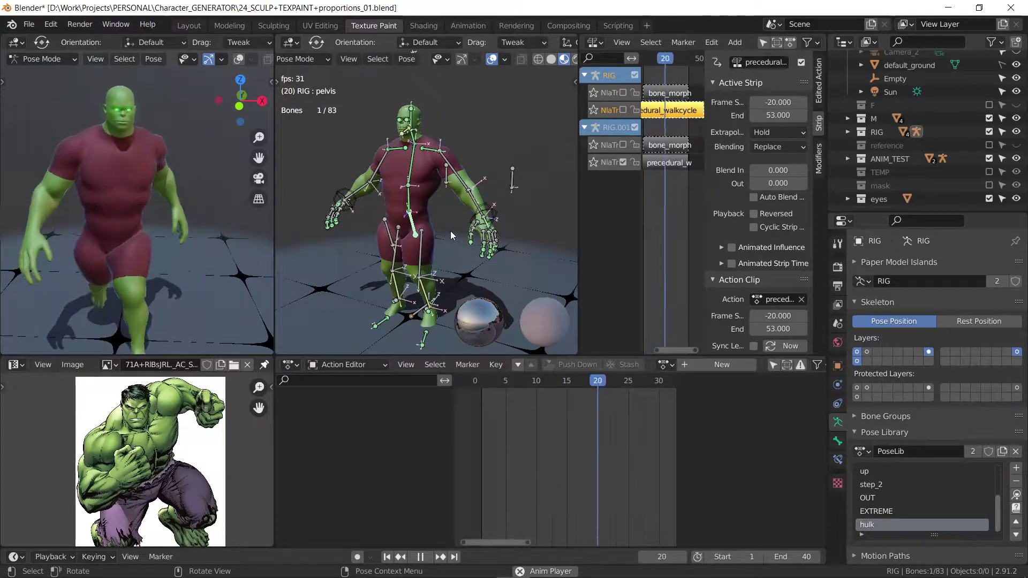
key("s")
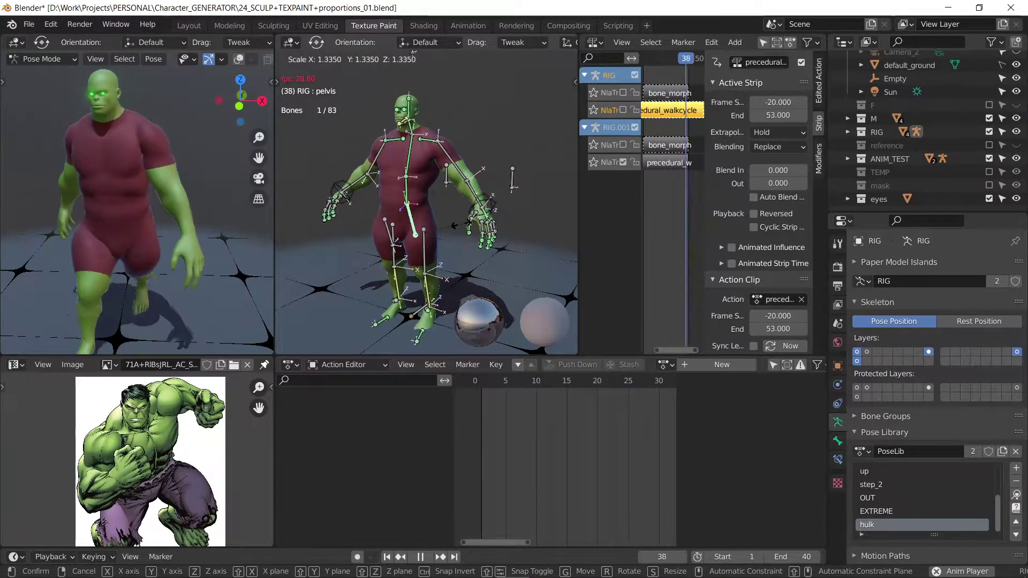
left_click(462, 222)
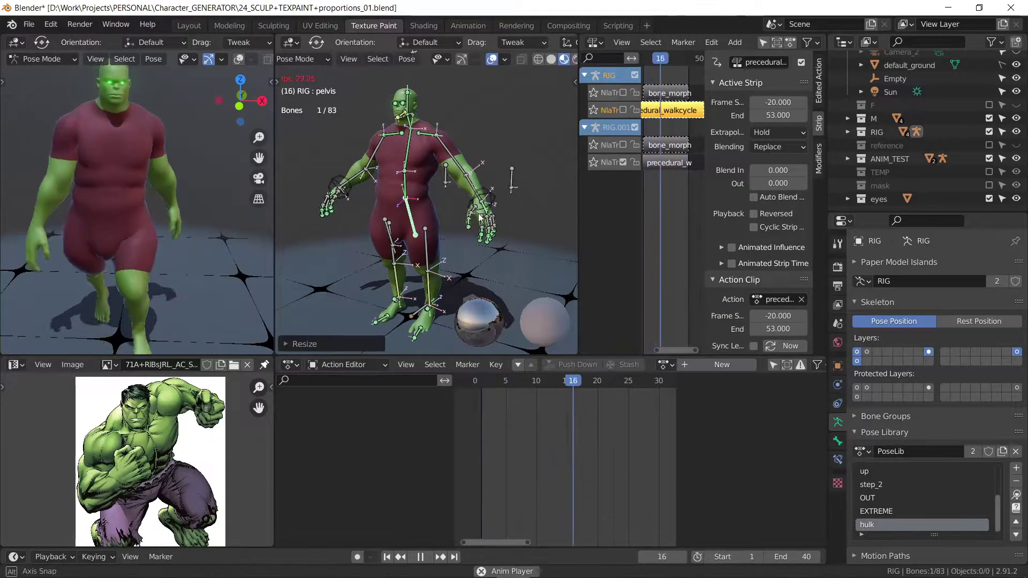
key("s")
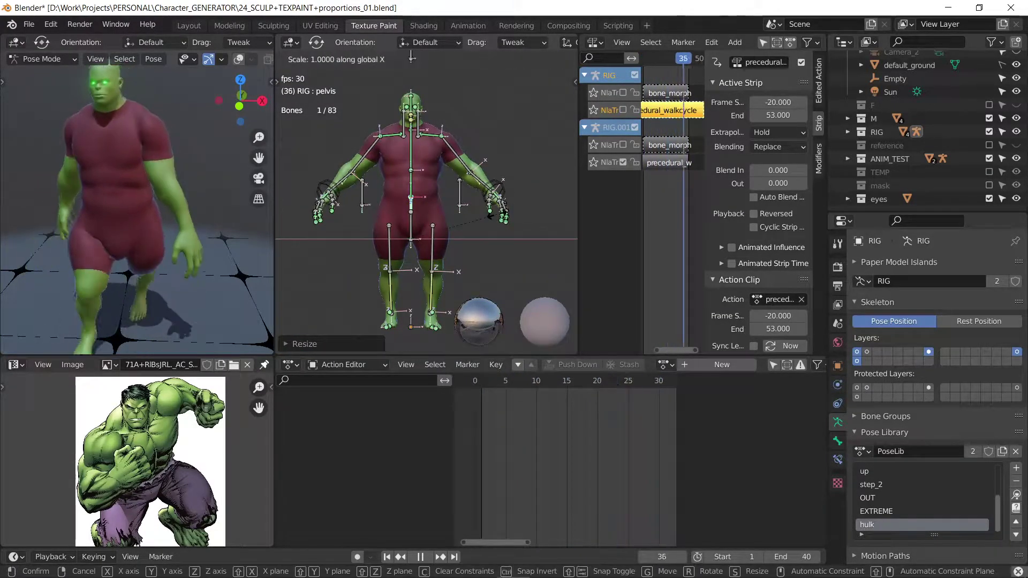
Step: Narrow the pelvis to about 0.79 along X and thicken the waist to ~1.22 with length fixed
left_click(462, 212)
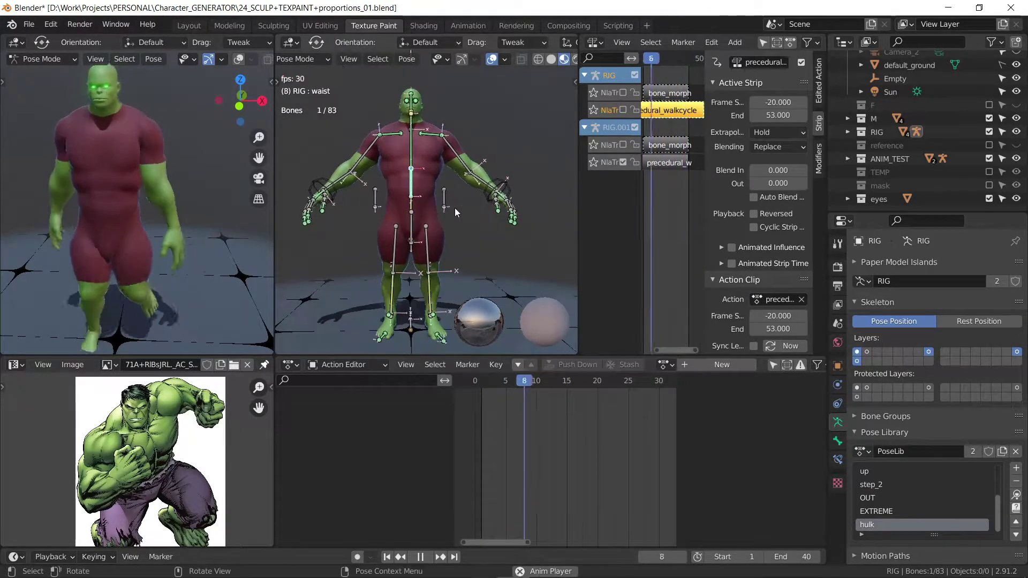
key("s")
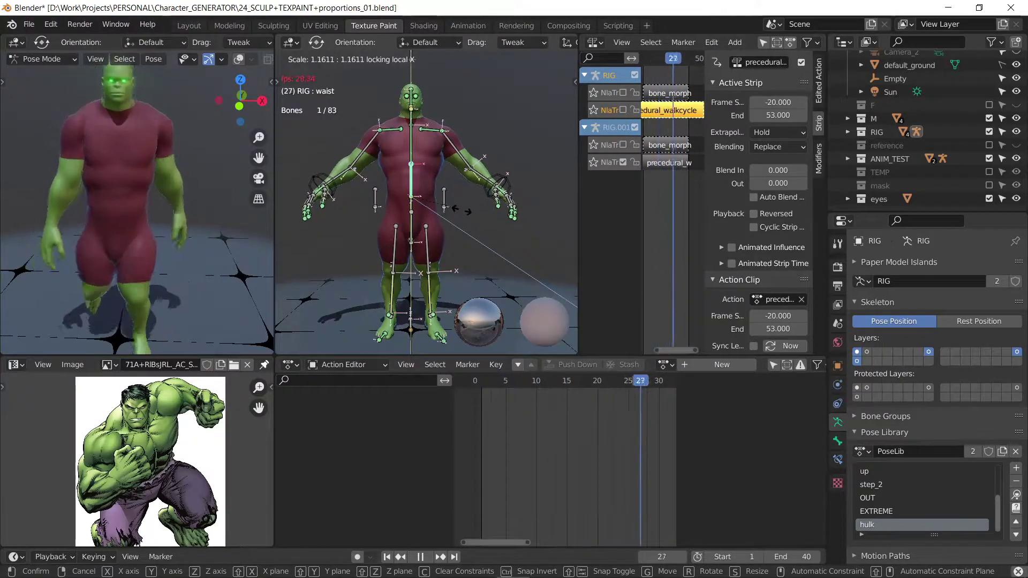
key("y")
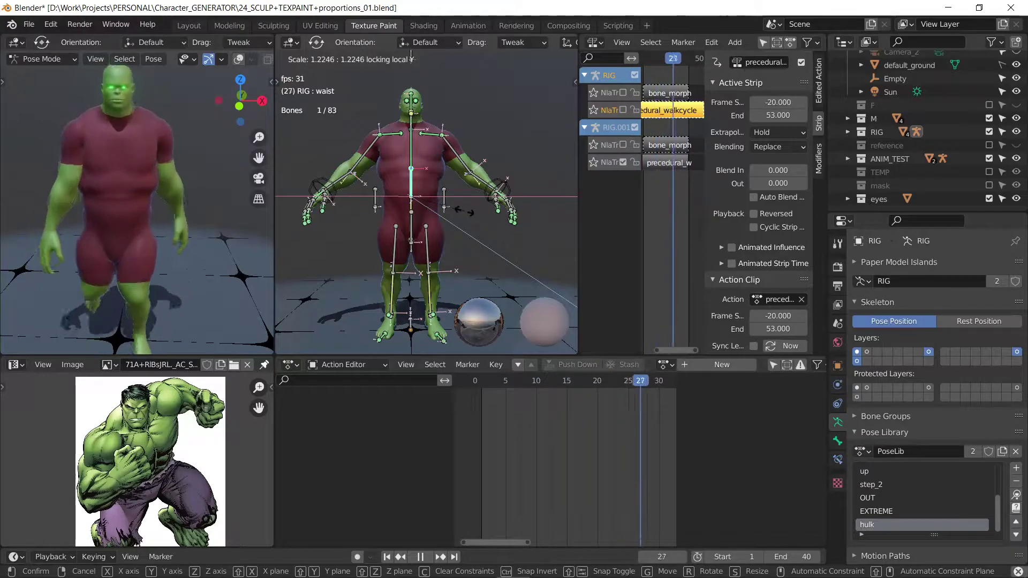
left_click(462, 211)
Step: Widen the chest bone about 1.25 along global X
left_click(411, 144)
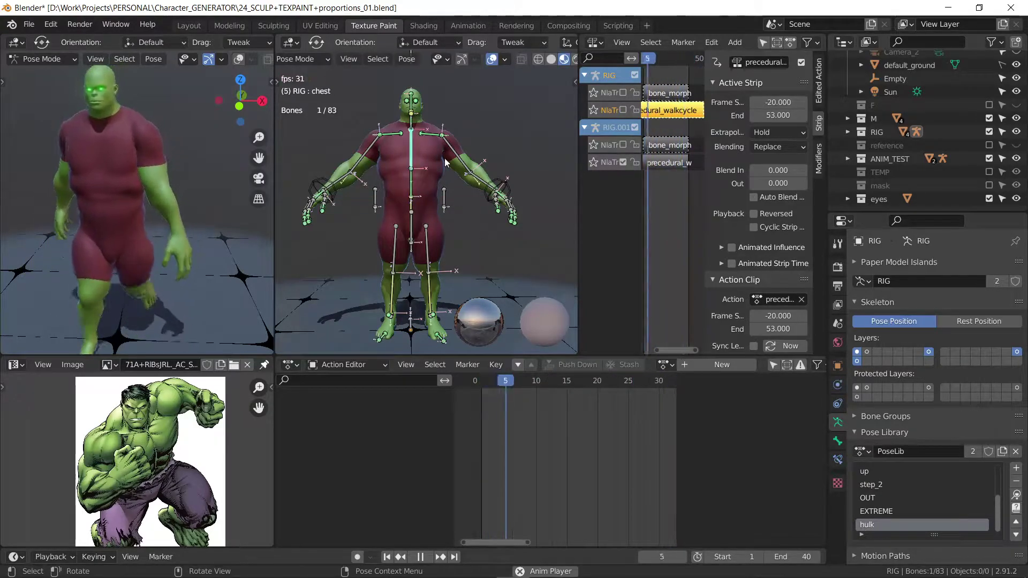
key("s")
key("x")
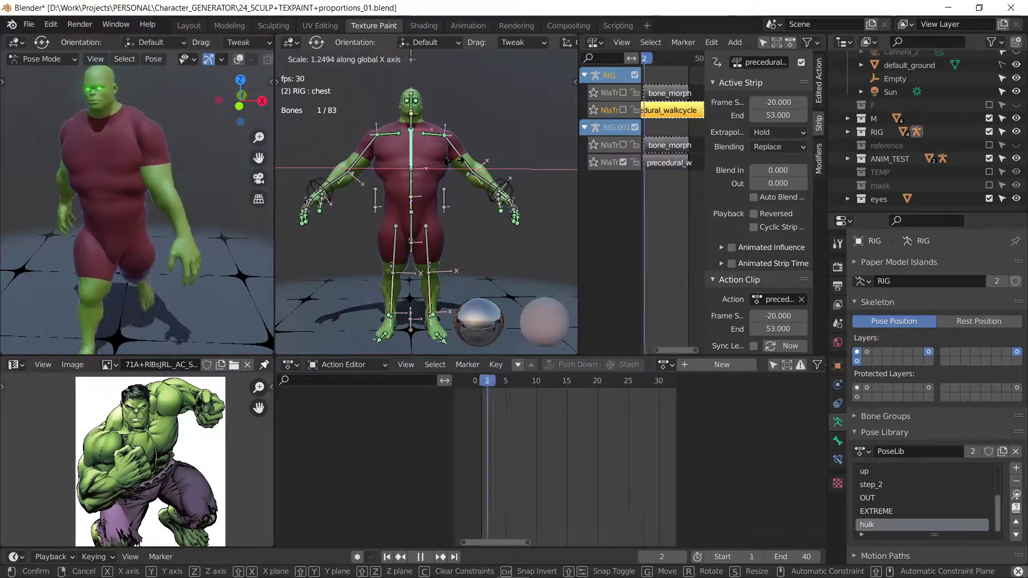
left_click(439, 142)
Step: Lengthen the left clavicle along X, then thicken it with its length kept fixed
left_click(437, 136)
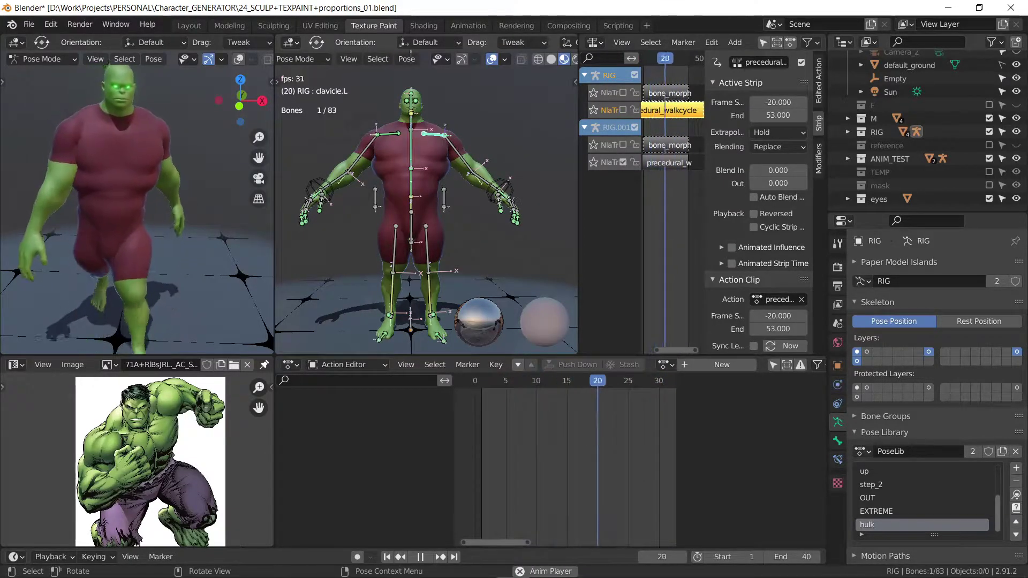
key("s")
right_click(470, 140)
key("s")
key("x")
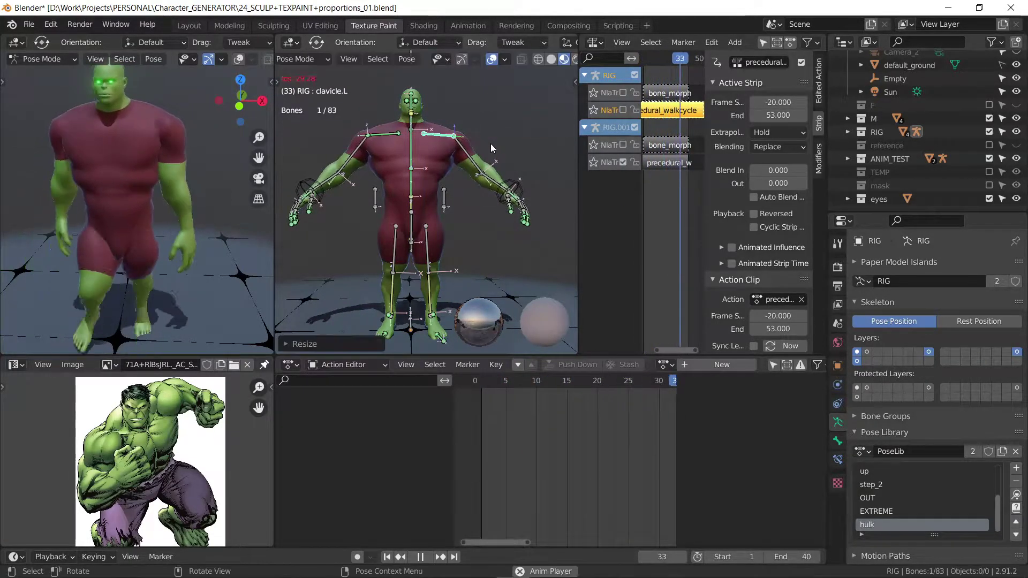
left_click(491, 148)
key("s")
key("shift+y")
key("shift+y")
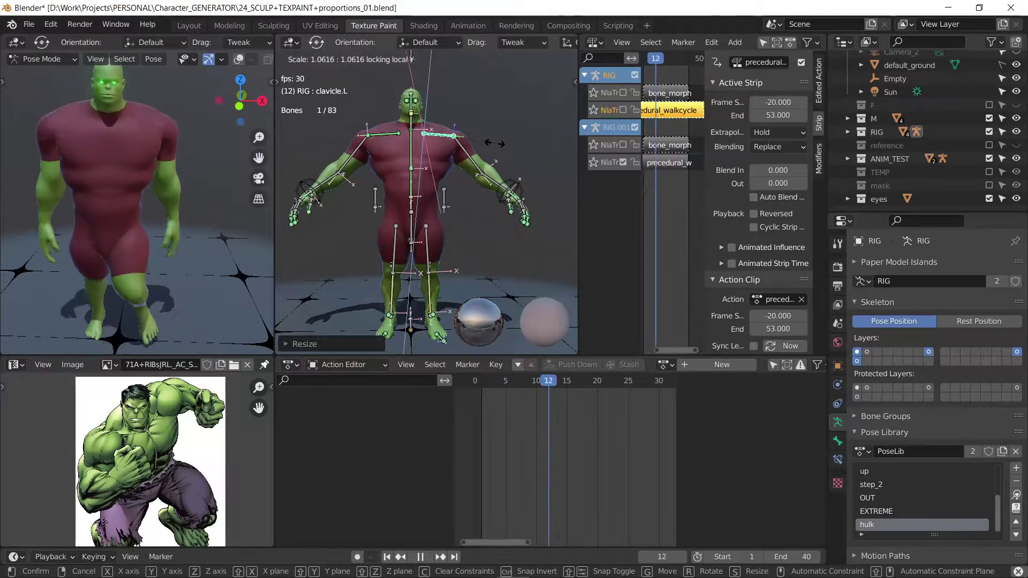
left_click(483, 165)
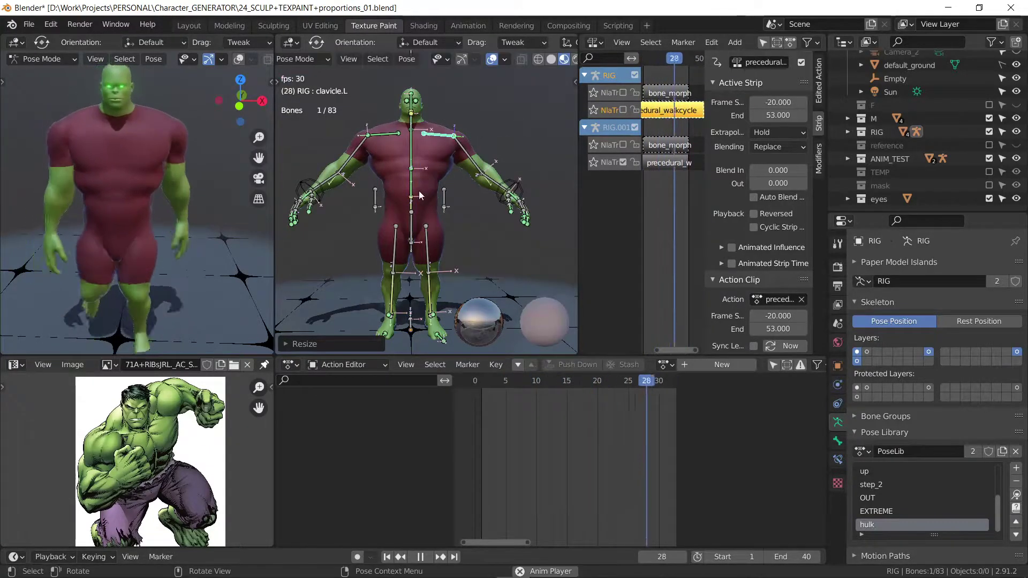
middle_click_drag(483, 165, 341, 207)
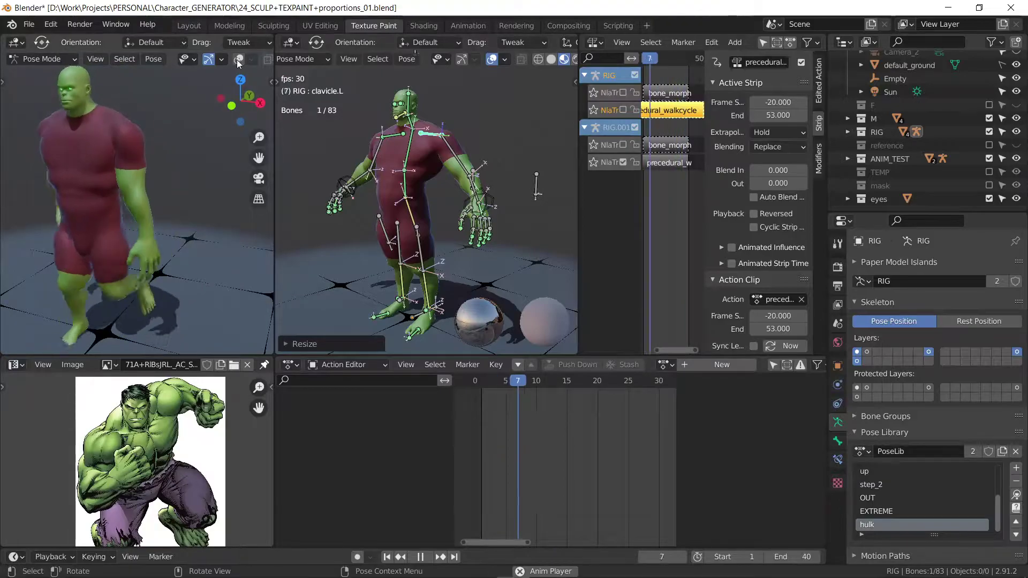
Step: Switch to the RIG.001 armature in Pose Mode and select all its bones
key("ctrl+Tab")
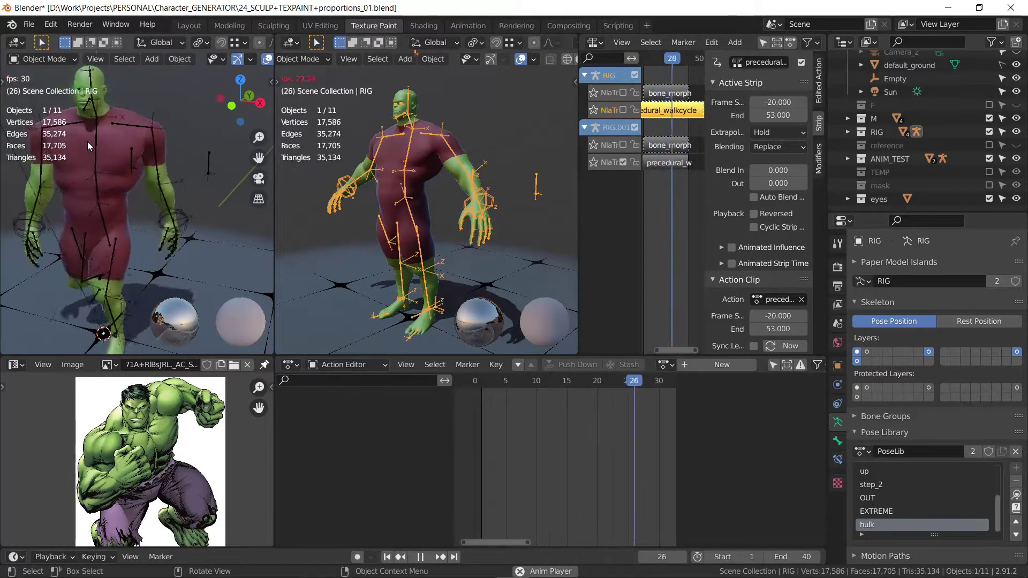
left_click(88, 141)
key("ctrl+Tab")
key("ctrl+a")
left_click(90, 139)
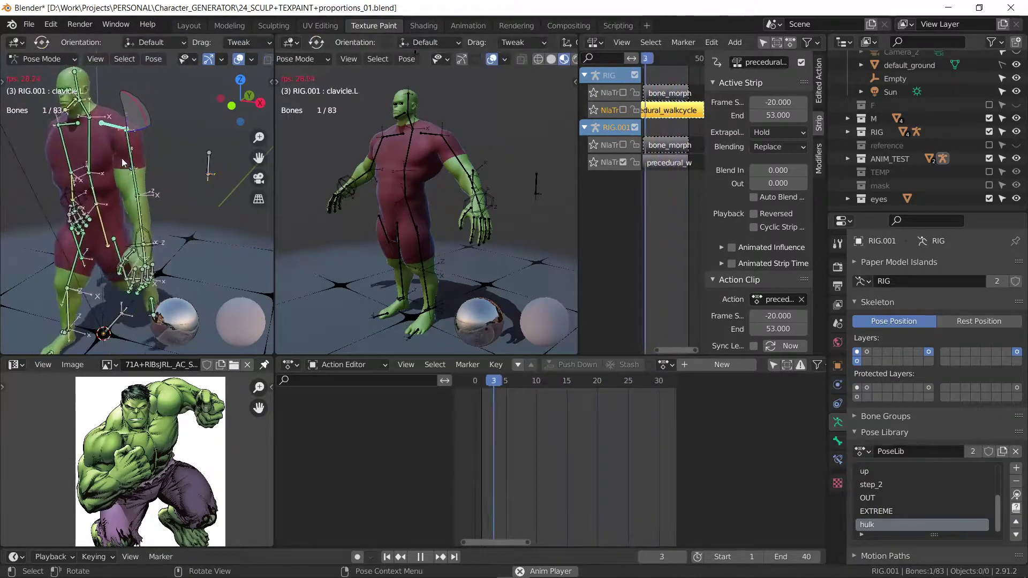
key("a")
scroll(102, 172, "down", 5)
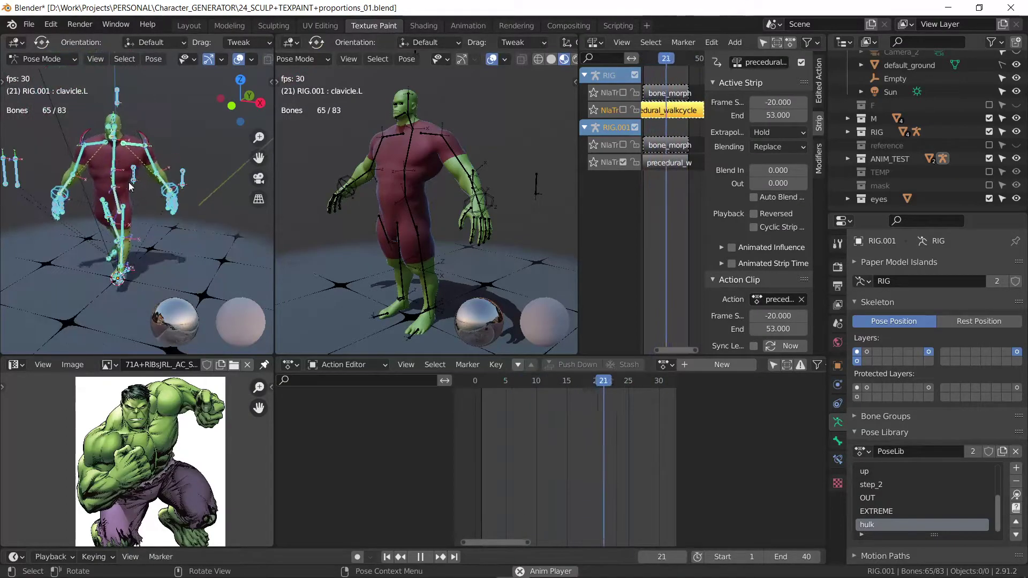
Step: Lower the thigh_IK+ bone about 0.18 m along Z, check it from the front, and return to Object Mode
left_click(91, 201)
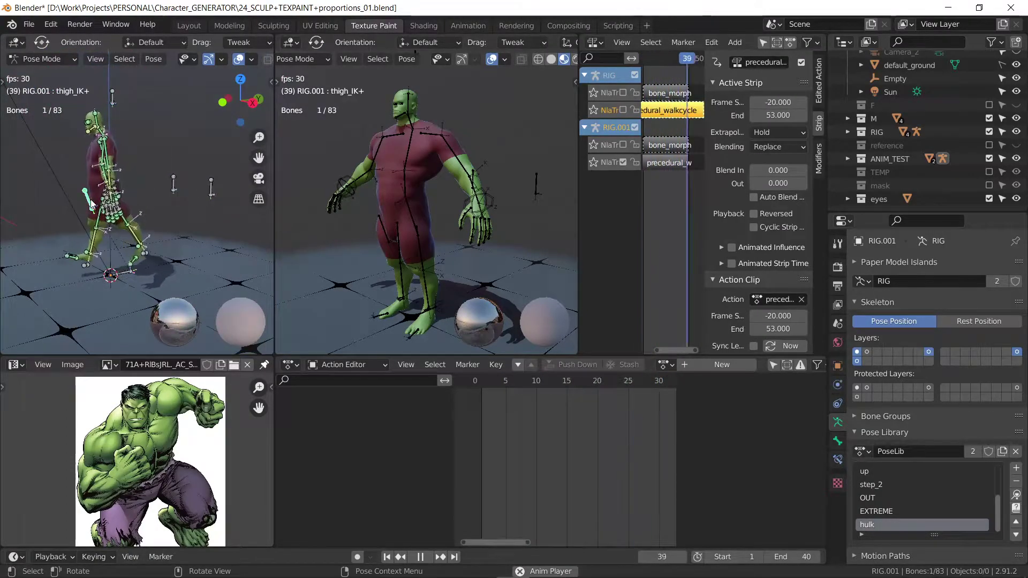
key("g")
key("z")
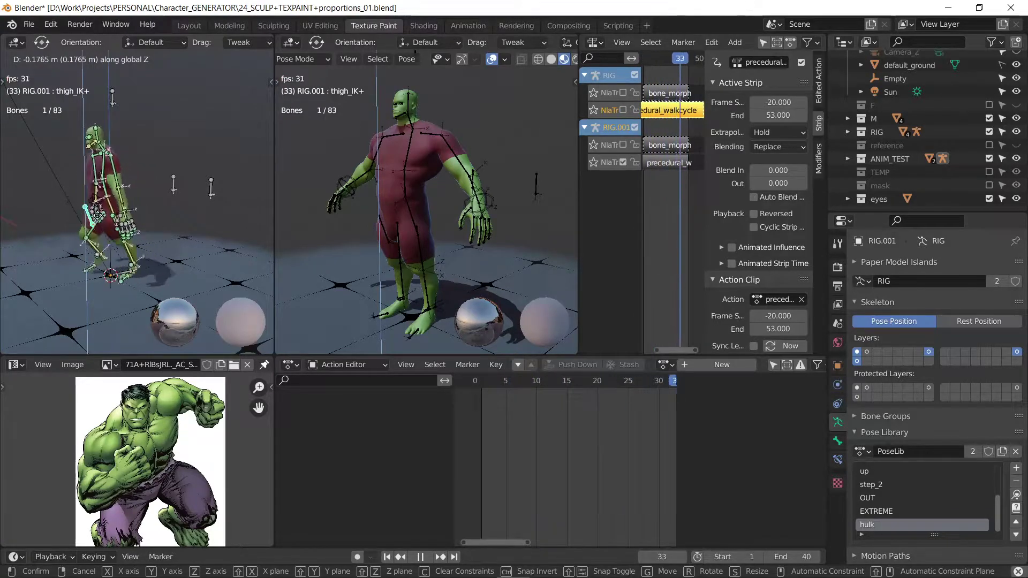
left_click(99, 222)
middle_click_drag(99, 221, 145, 207)
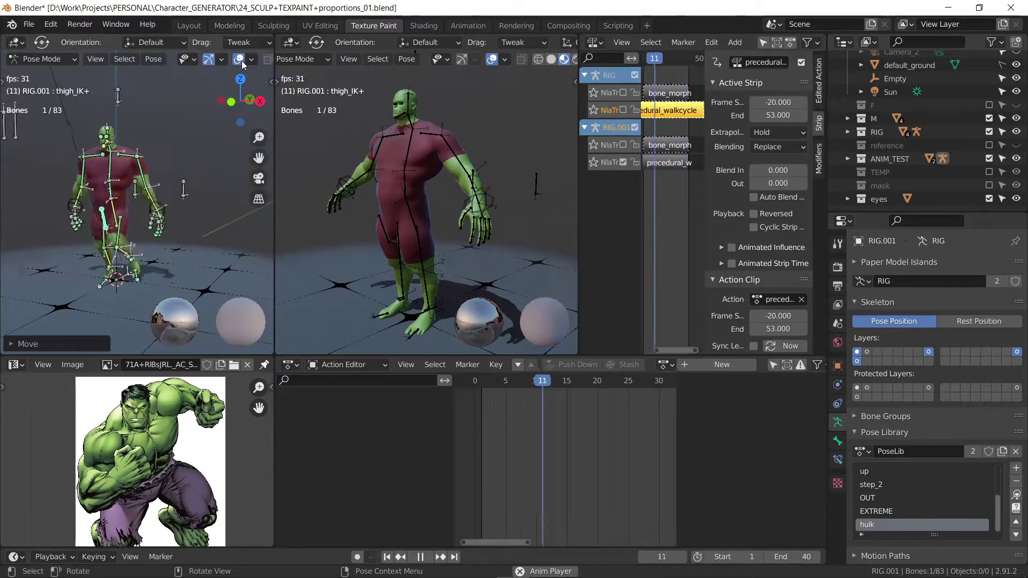
key("shift+alt+z")
scroll(191, 214, "up", 3)
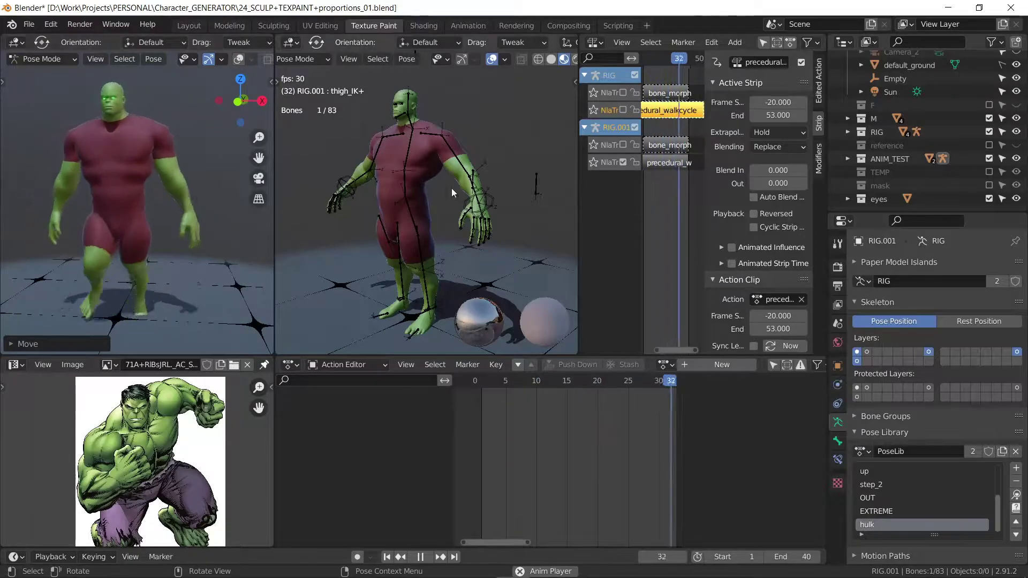
key("ctrl+Tab")
left_click(456, 159)
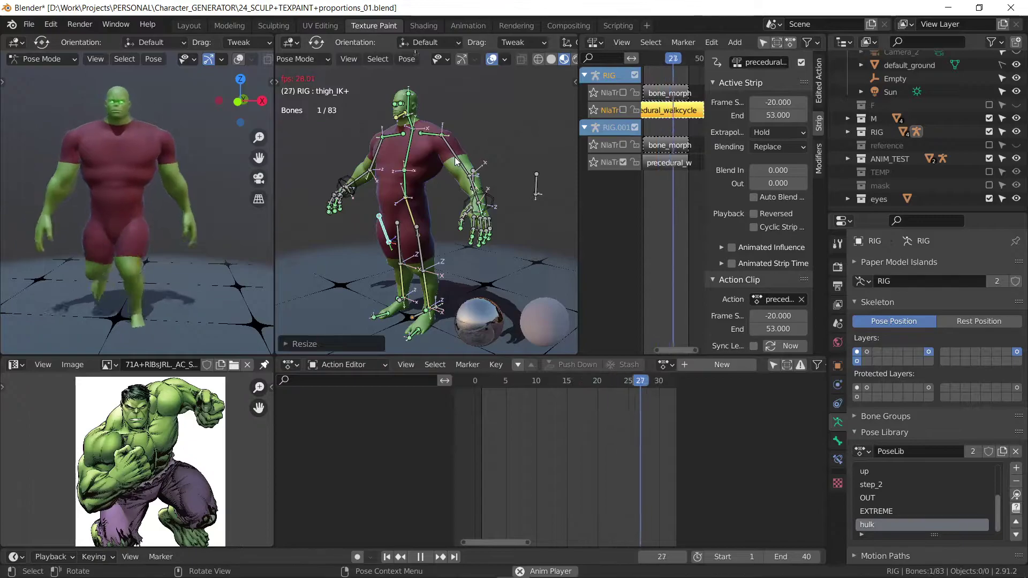
Step: Enlarge the left shoulder bone to about 1.3
left_click(456, 160)
key("s")
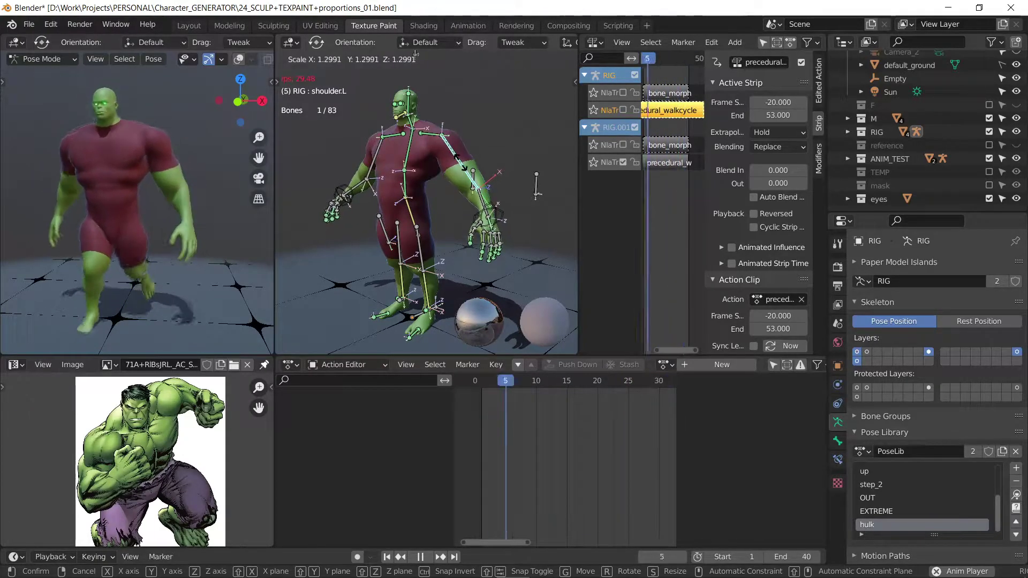
left_click(462, 166)
Step: Thicken the waist bone to roughly 1.2 with a free uniform scale
key("alt+a")
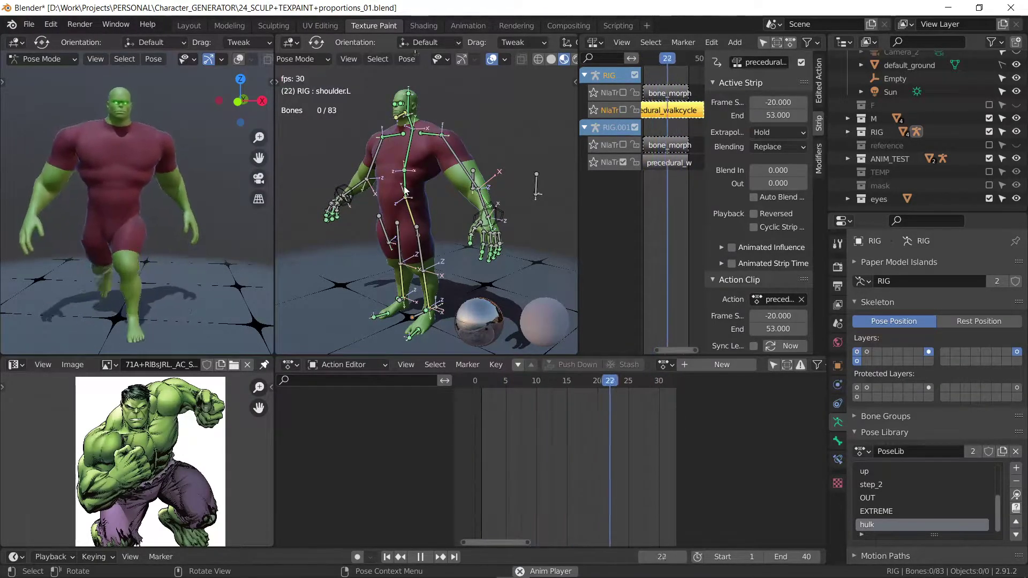
key("s")
key("shift+y")
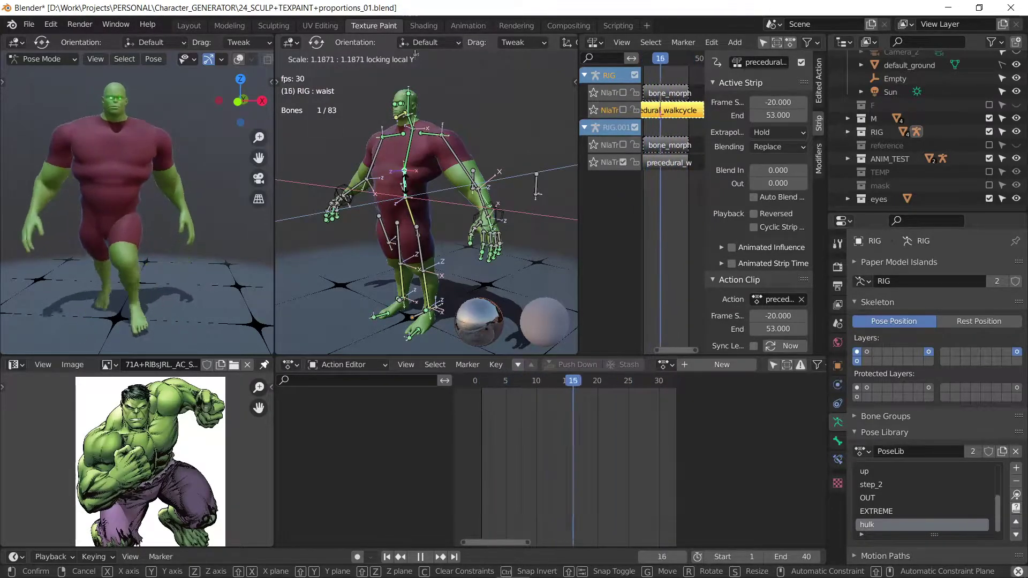
key("shift+y")
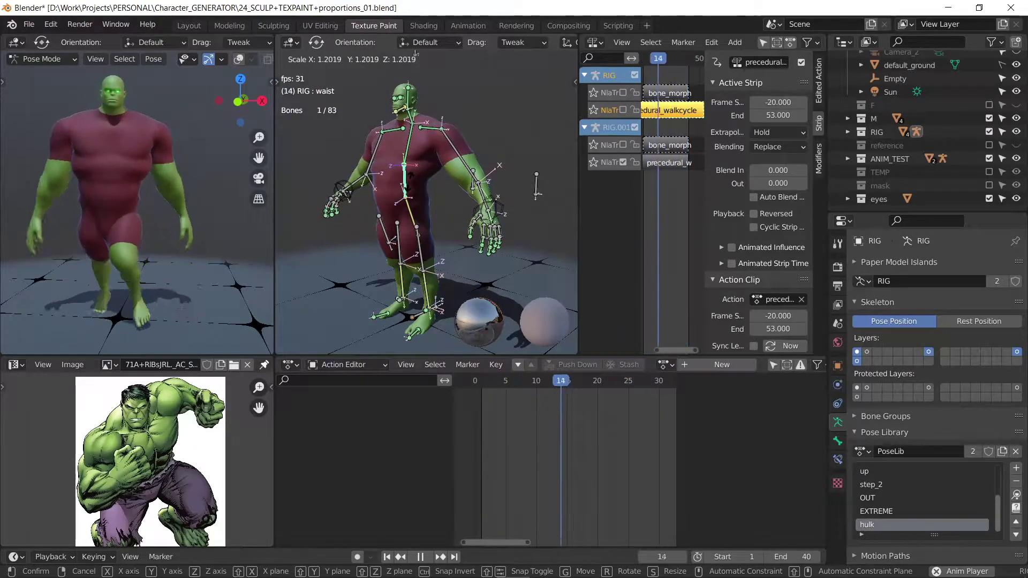
left_click(409, 152)
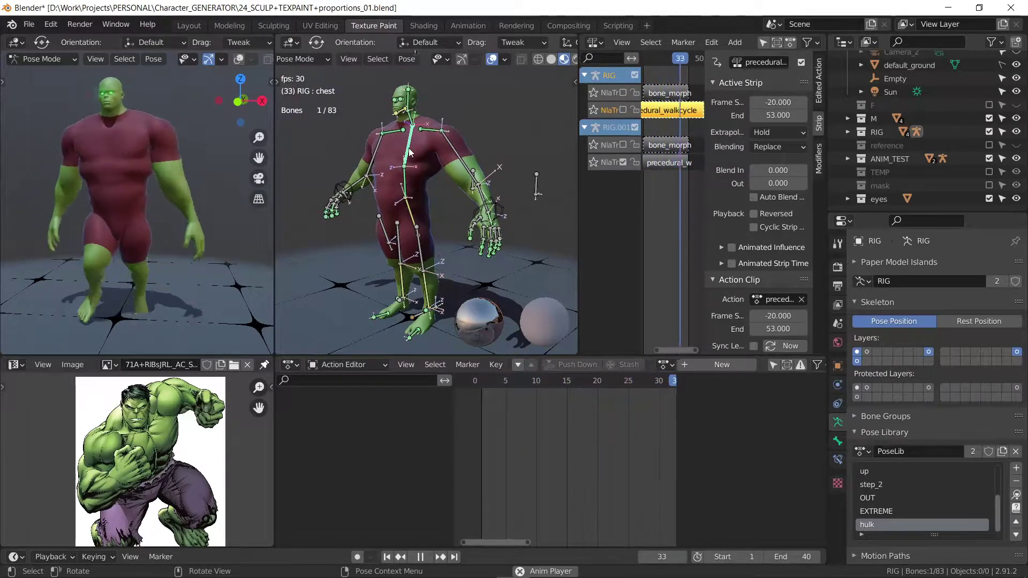
Step: Enlarge the chest bone uniformly, then widen it further along X
key("s")
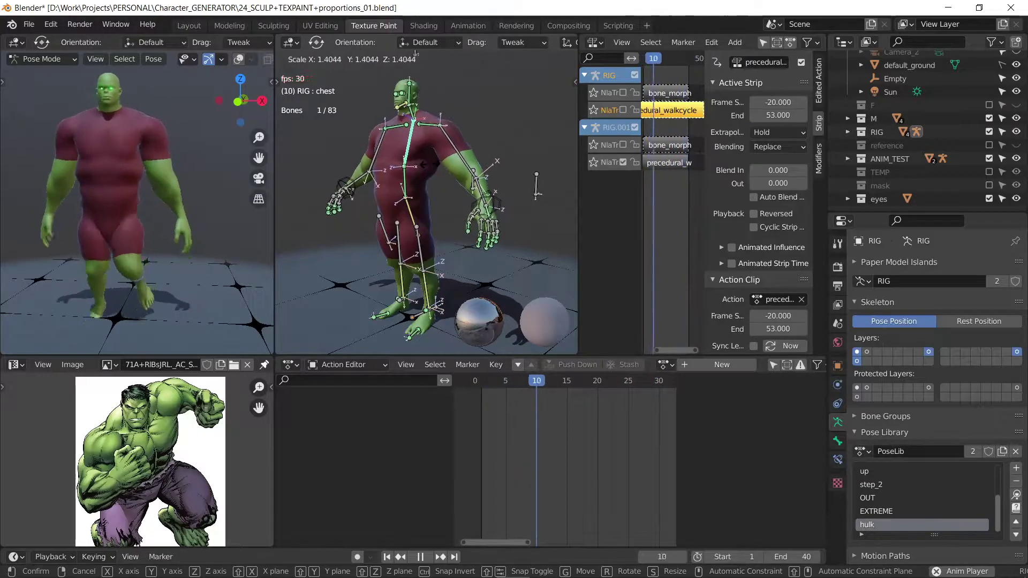
left_click(431, 165)
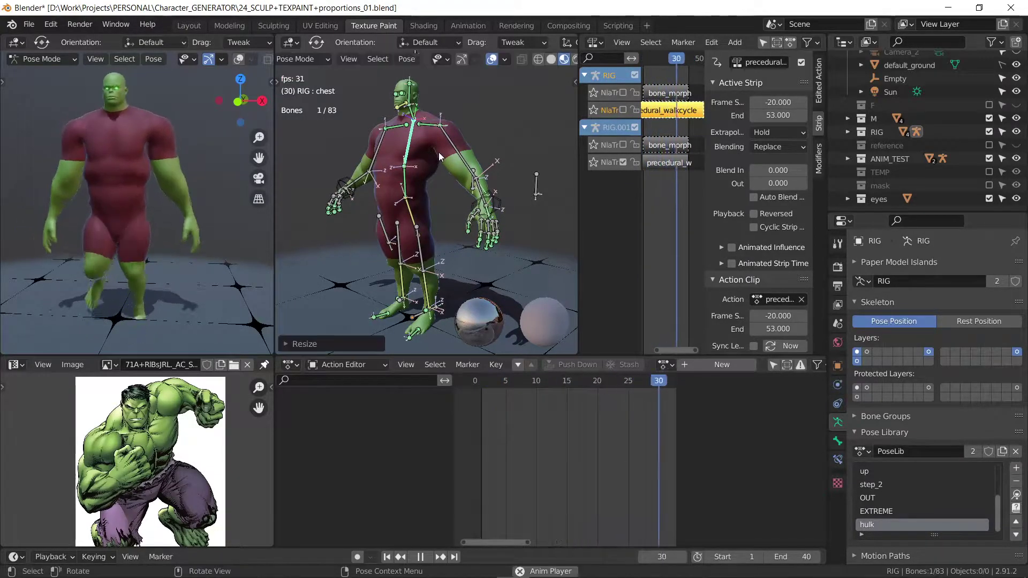
key("s")
key("x")
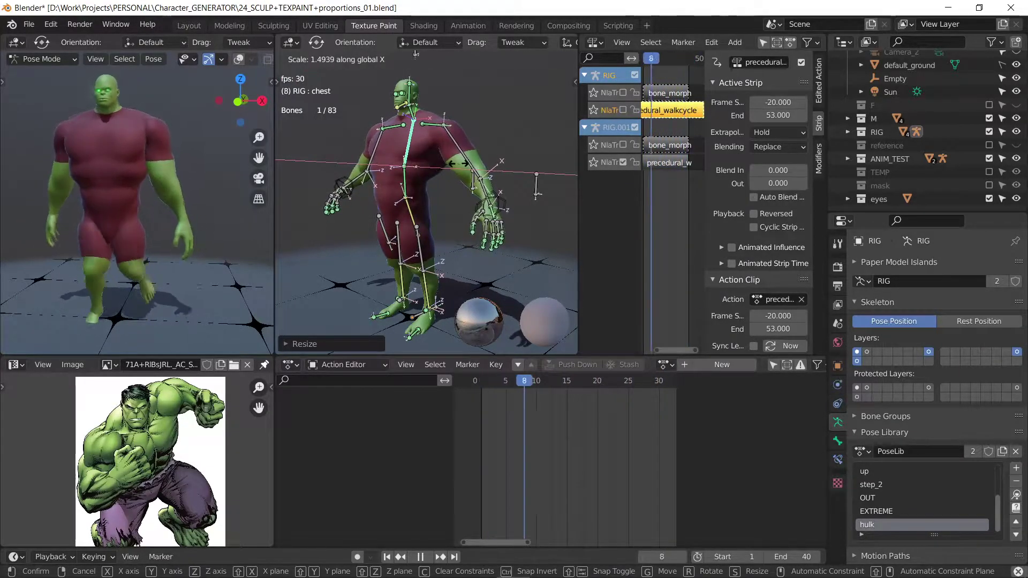
left_click(457, 162)
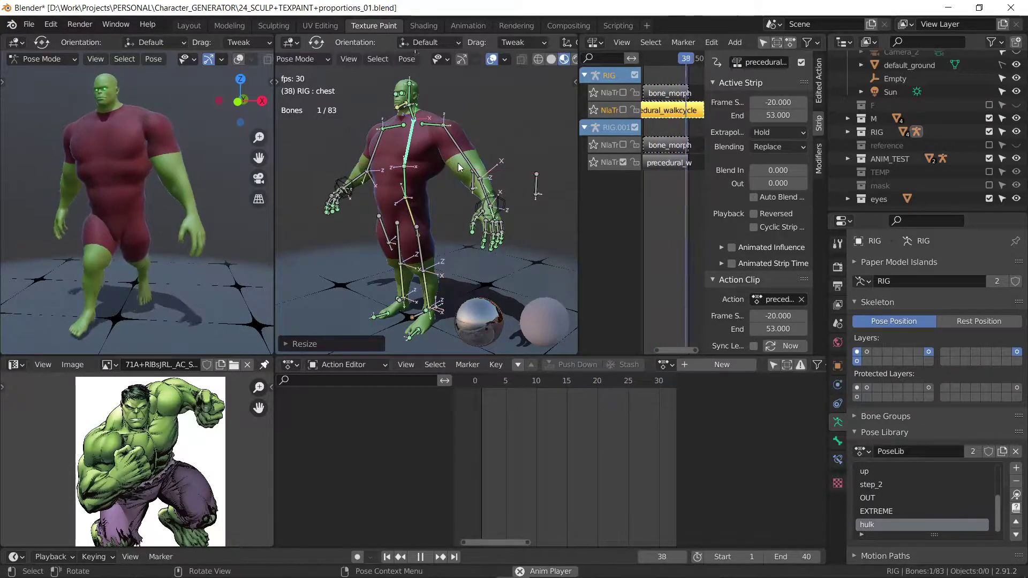
Step: Shorten the left clavicle along its length and enlarge the left shoulder bone
left_click(435, 124)
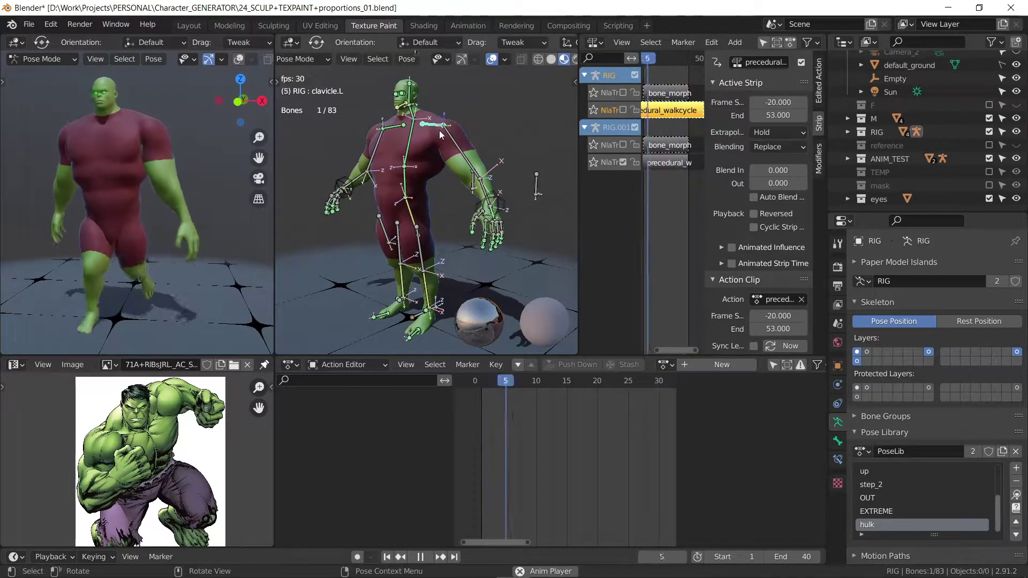
key("s")
key("y")
key("y")
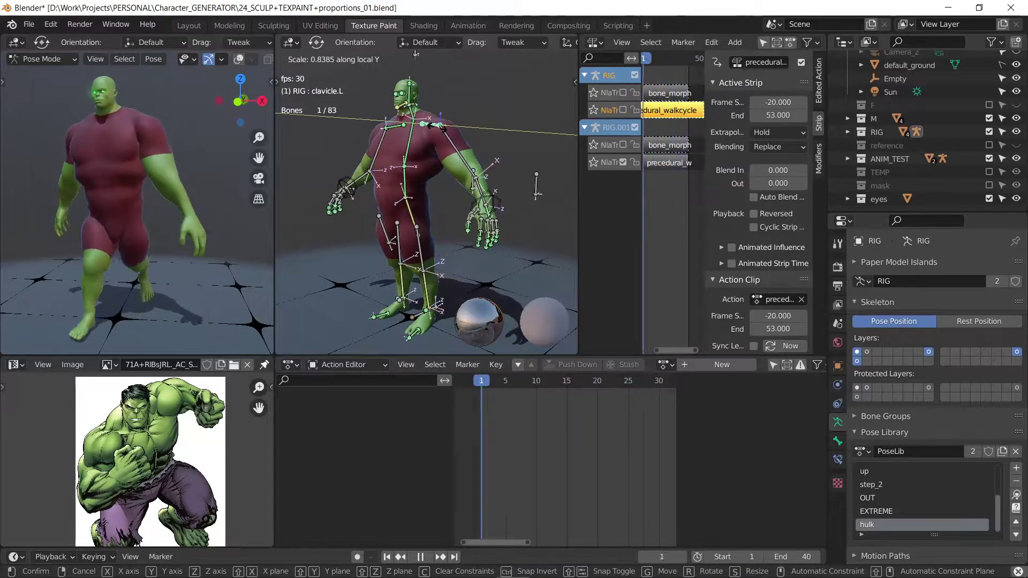
left_click(416, 53)
left_click(442, 136)
key("s")
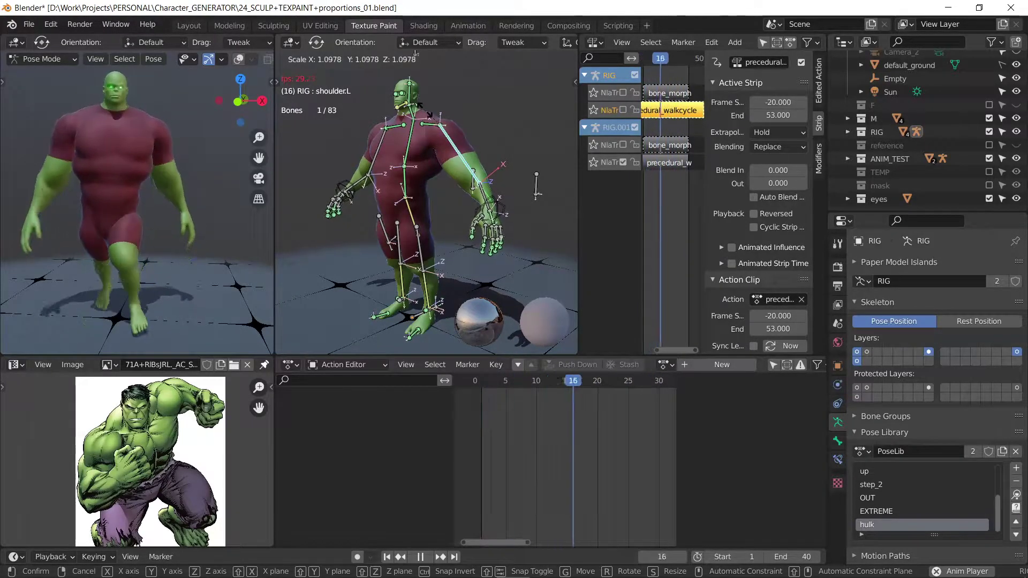
left_click(507, 220)
Step: Thicken the left forearm keeping its length, then enlarge it evenly to about 1.26
left_click(491, 200)
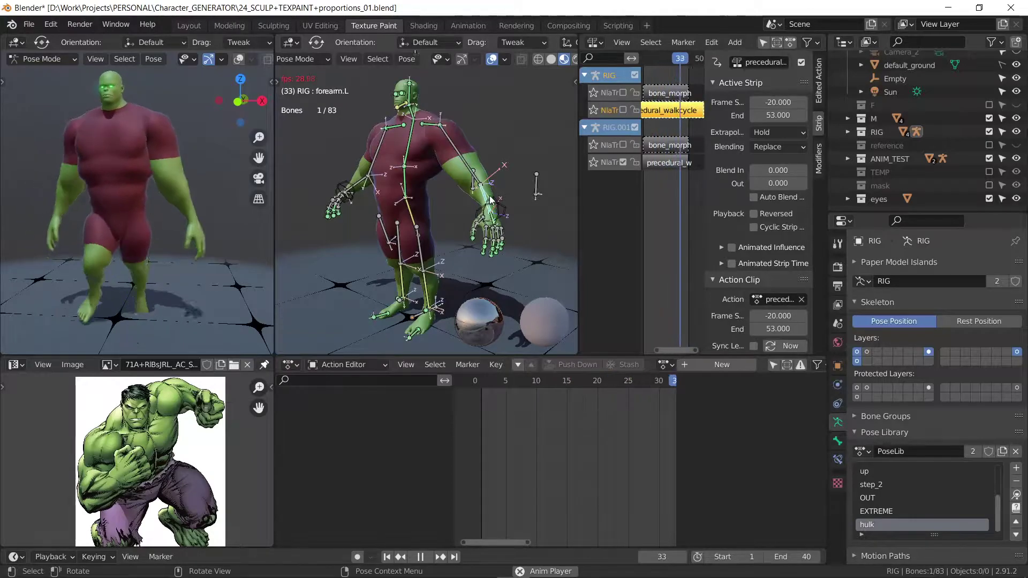
key("s")
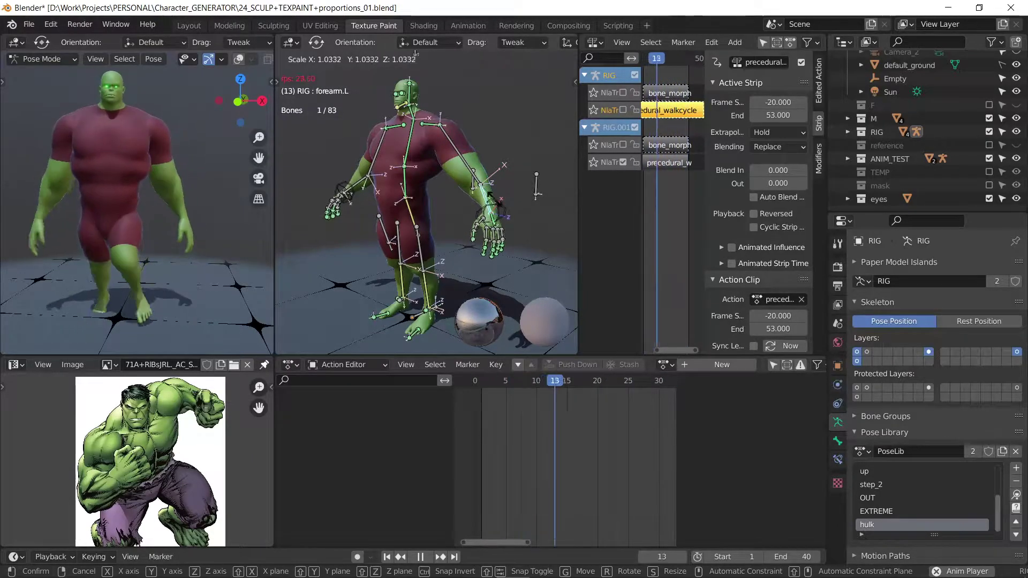
key("shift+y")
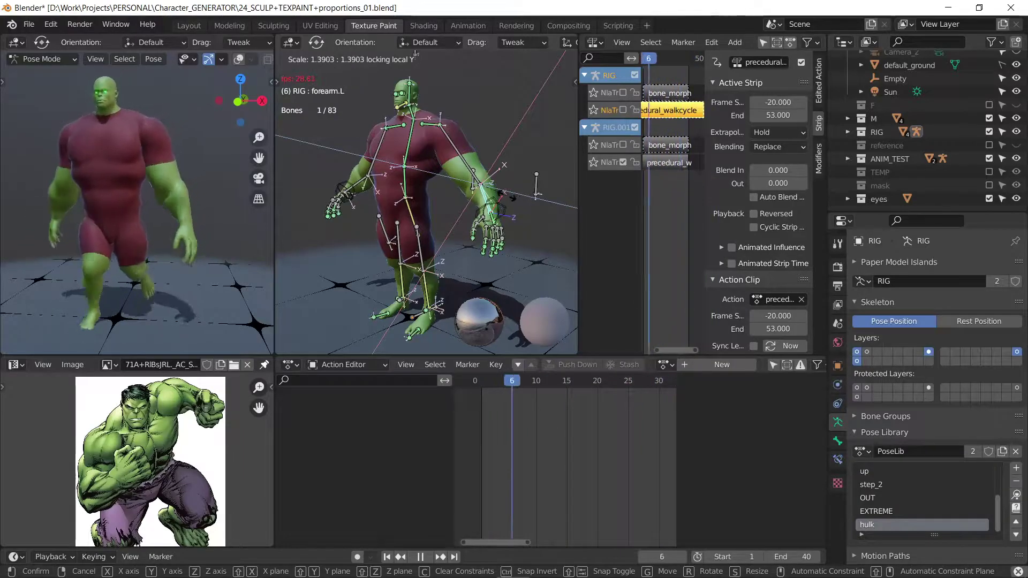
left_click(509, 199)
key("s")
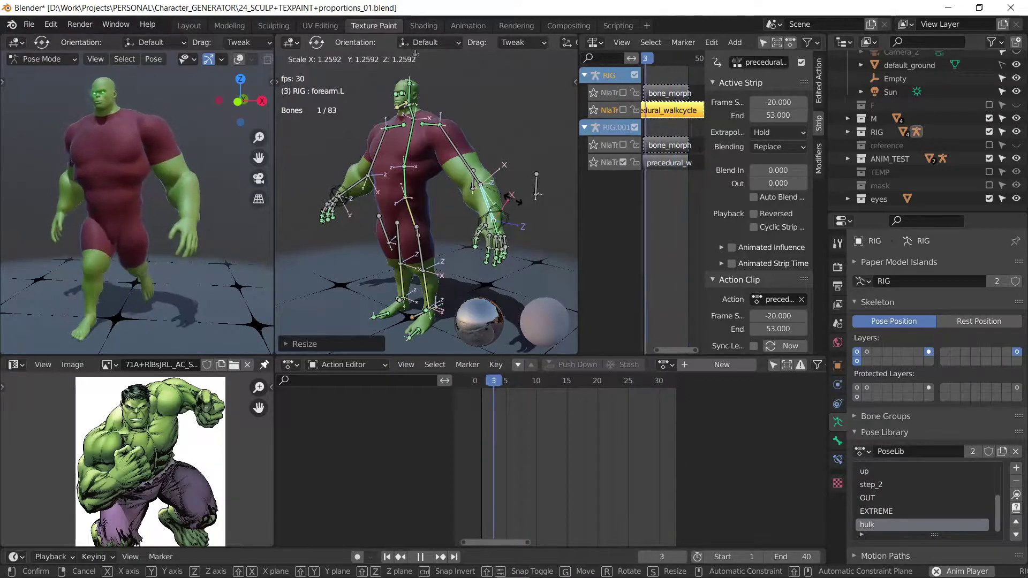
left_click(511, 197)
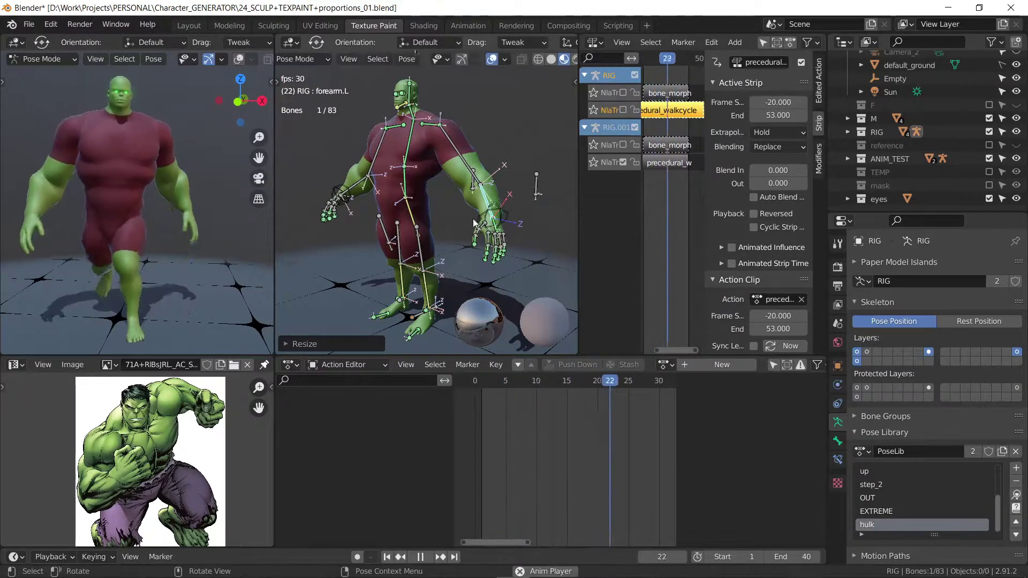
left_click(412, 211)
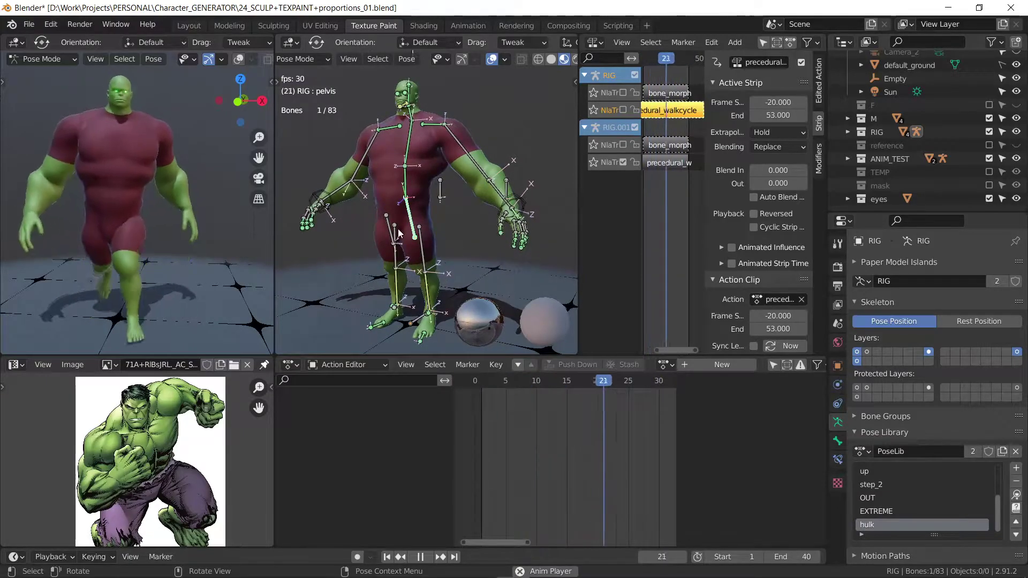
Step: Scale the left hip bone and reposition the thigh_IK+ leg control
left_click(419, 252)
key("s")
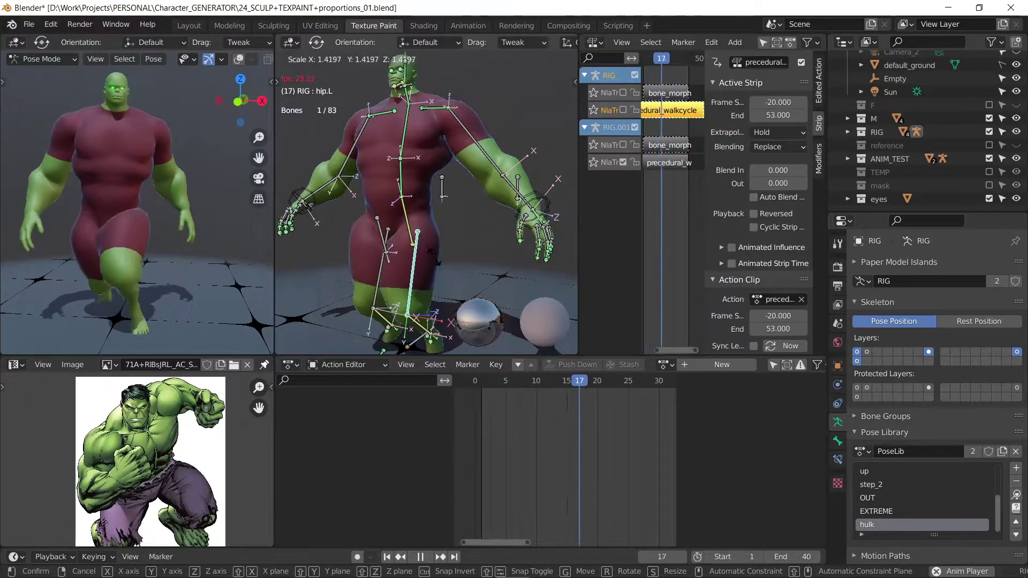
left_click(426, 245)
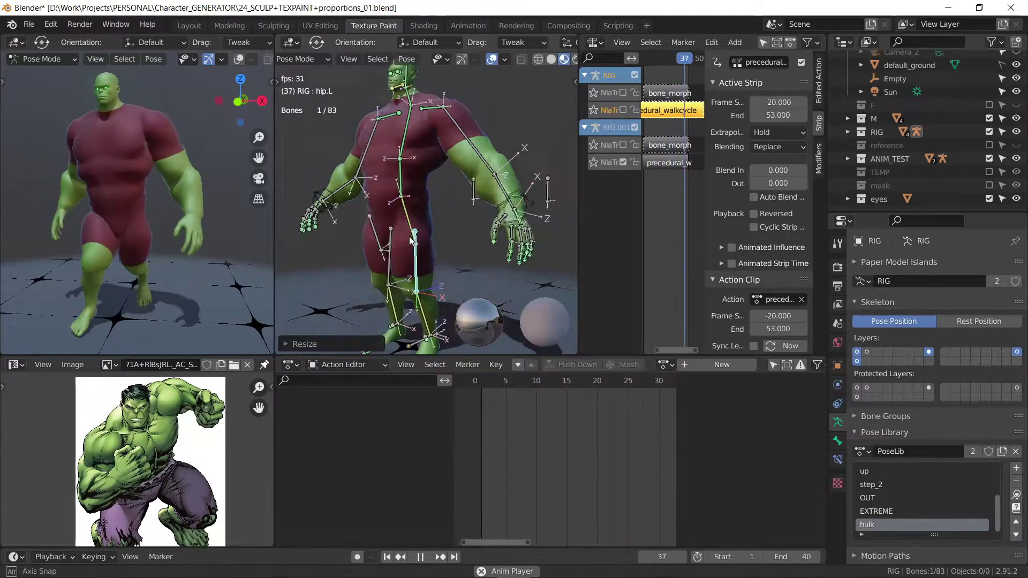
middle_click_drag(425, 246, 343, 233)
left_click(371, 229)
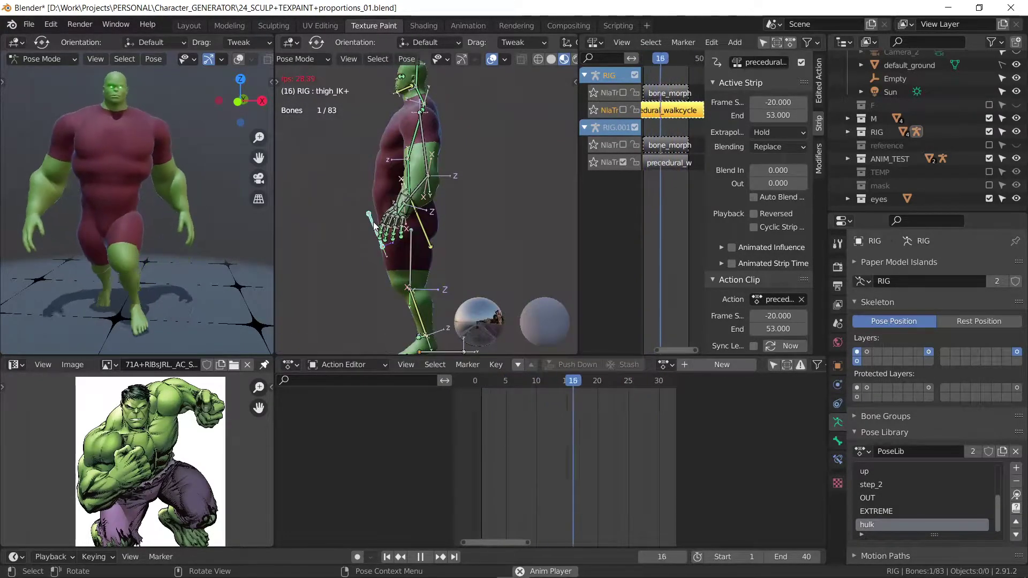
key("g")
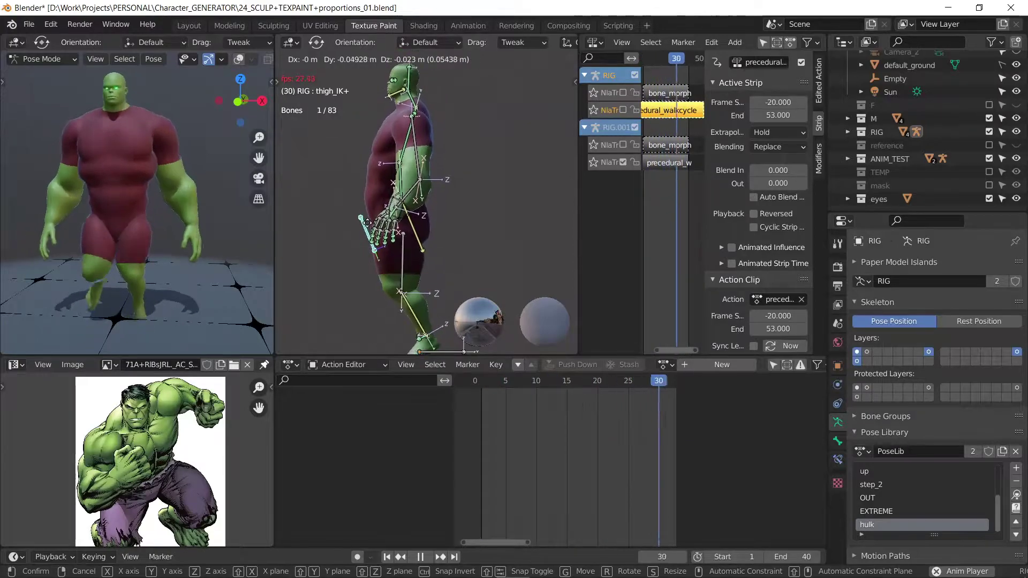
left_click(407, 233)
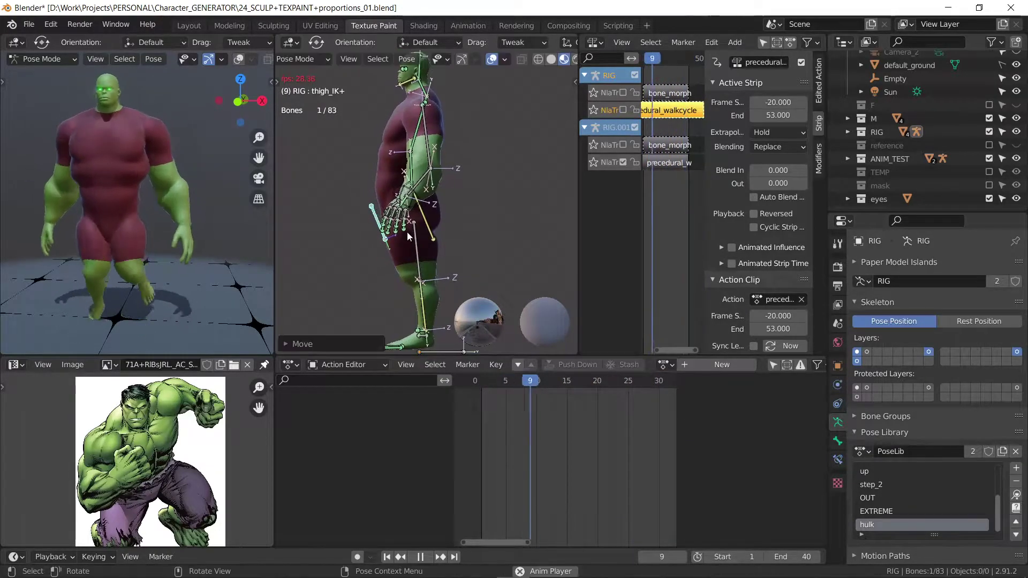
Step: Rescale the left hip bone and scale the left shin bone
left_click(416, 244)
key("s")
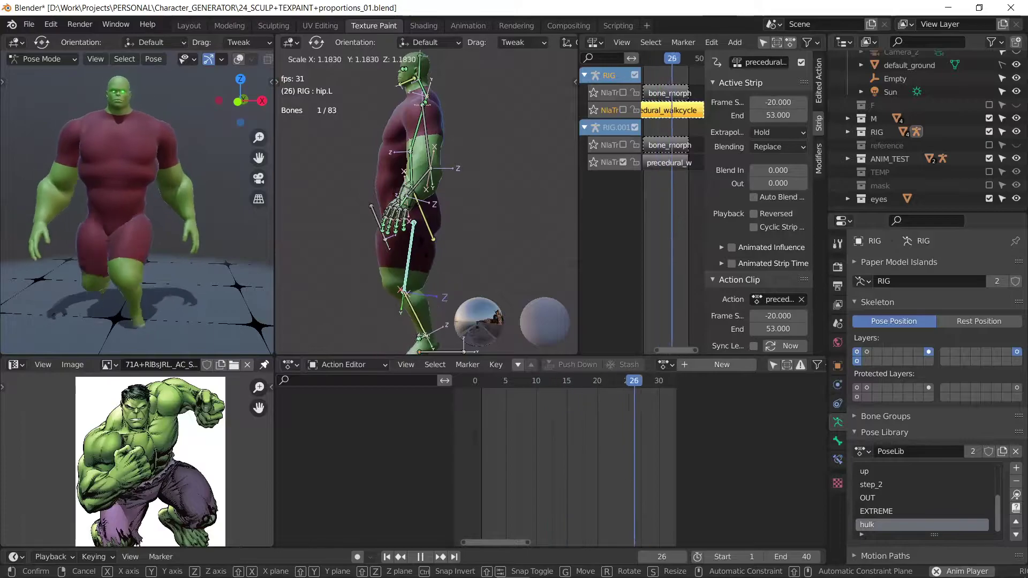
left_click(418, 299)
key("s")
left_click(422, 298)
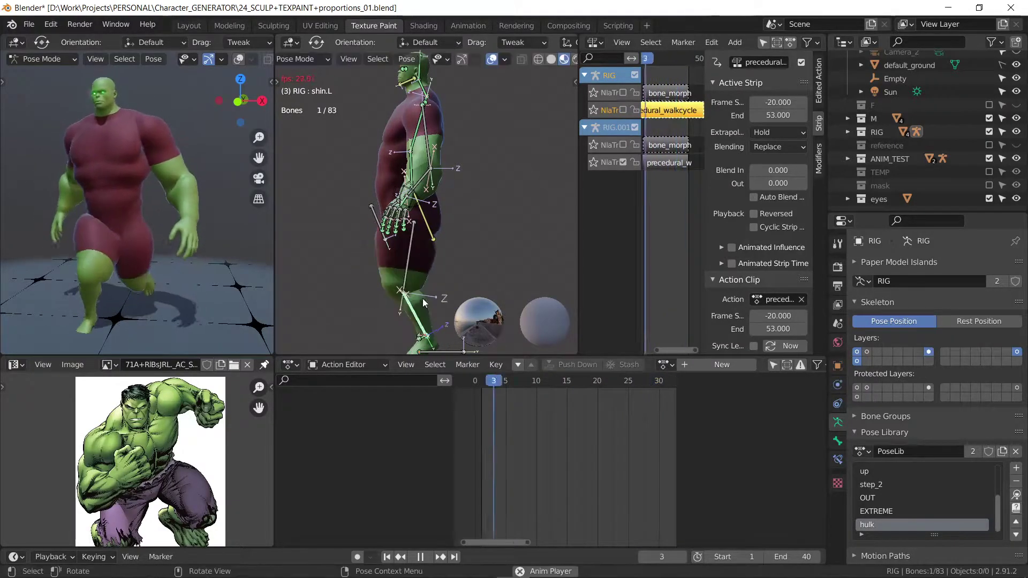
mouse_move(422, 298)
middle_mouse_down()
mouse_move(504, 271)
mouse_move(400, 246)
mouse_move(386, 233)
middle_mouse_up()
Step: Lower the thigh_IK+ control about 0.067 m along Z and view from the front
key("alt+a")
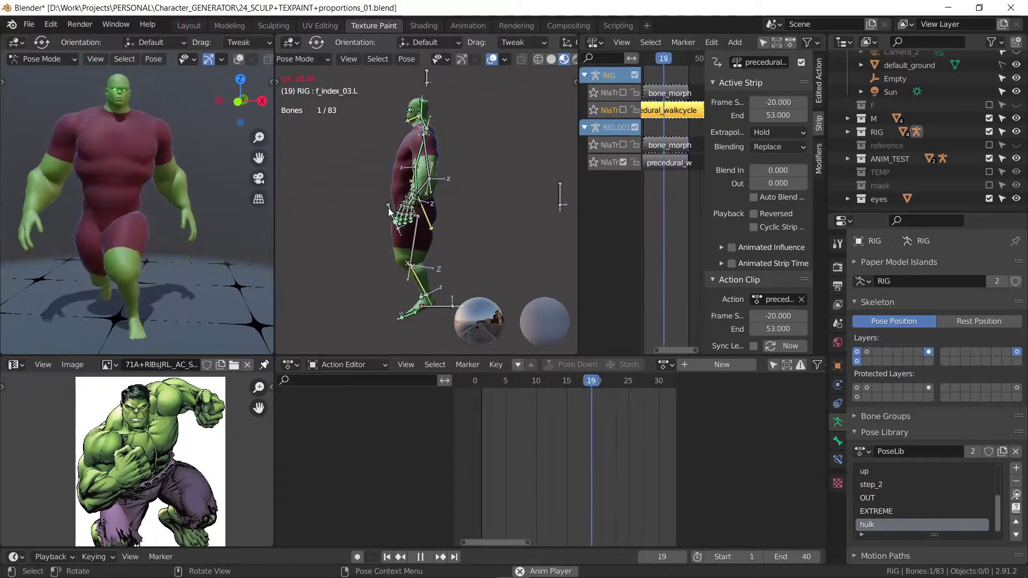
key("g")
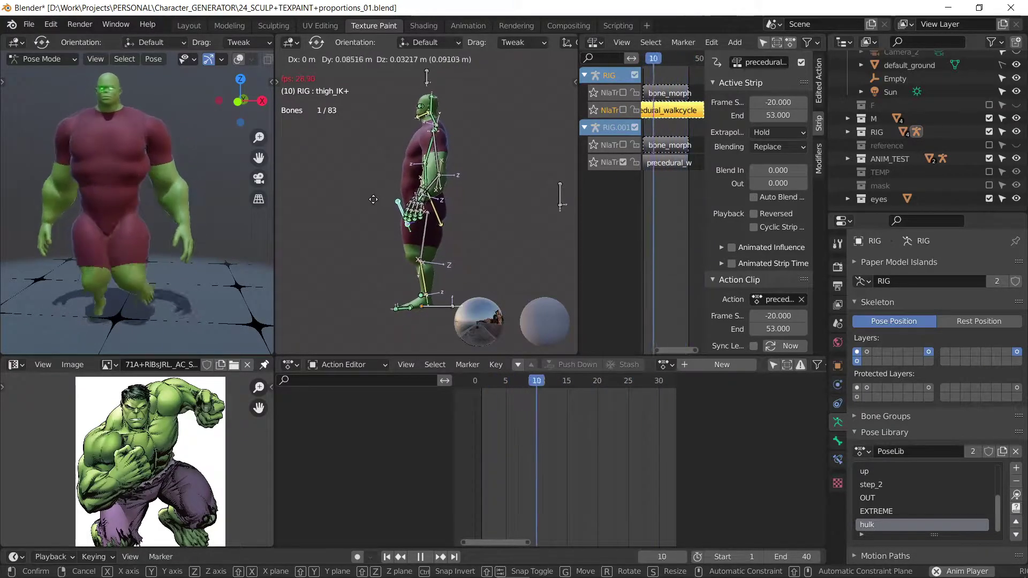
left_click(343, 211)
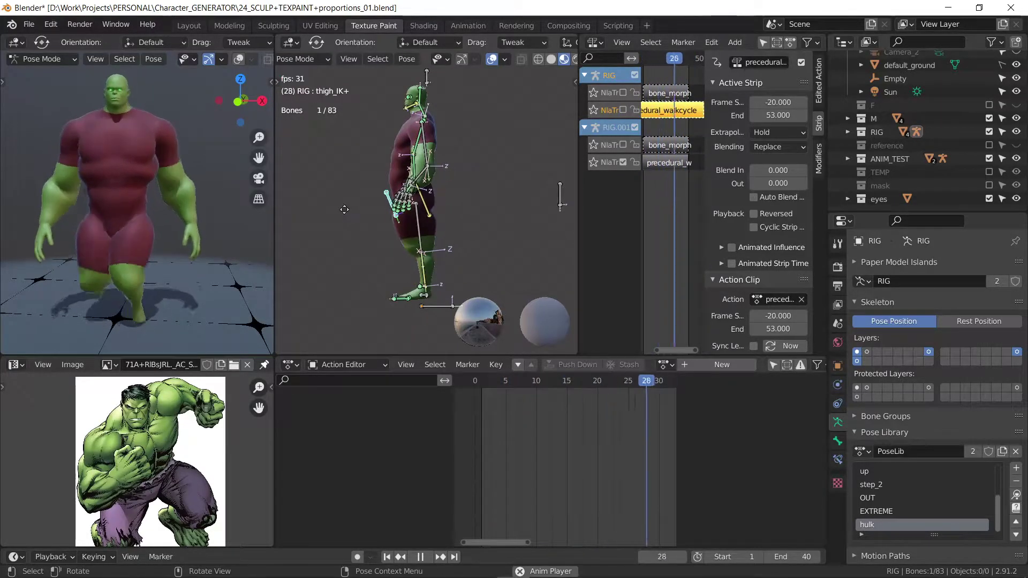
key("g")
key("z")
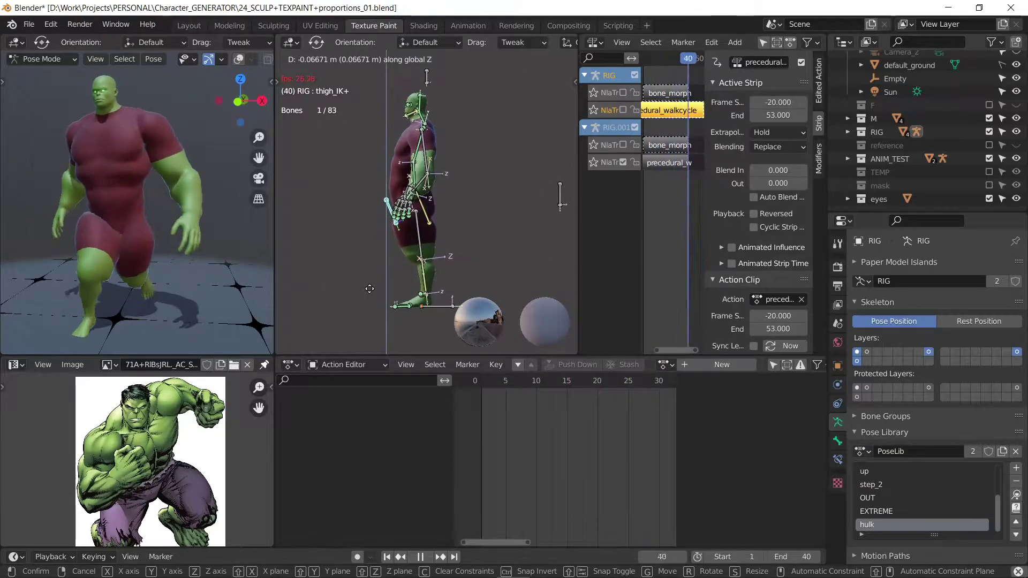
left_click(374, 299)
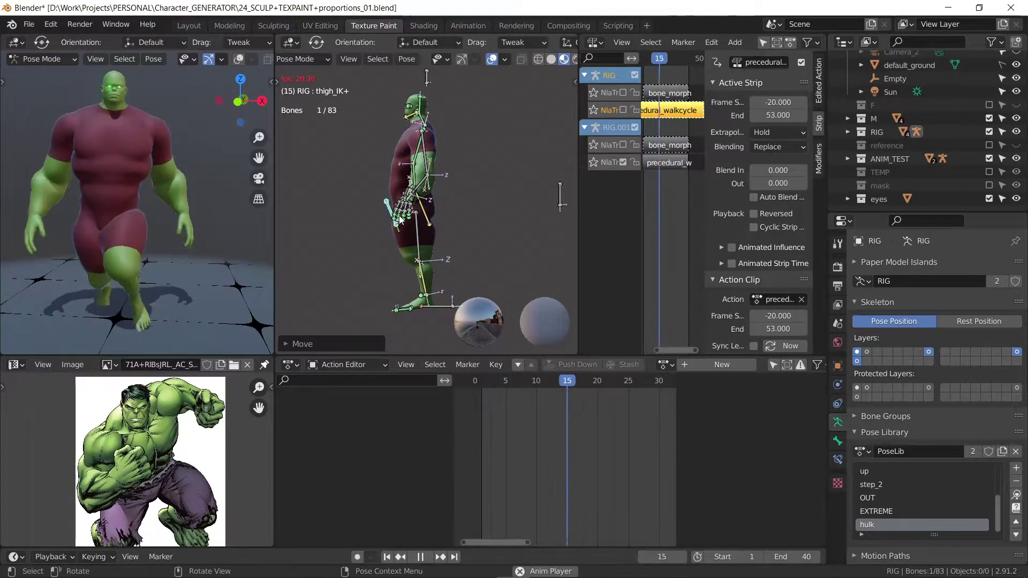
key("KP_1")
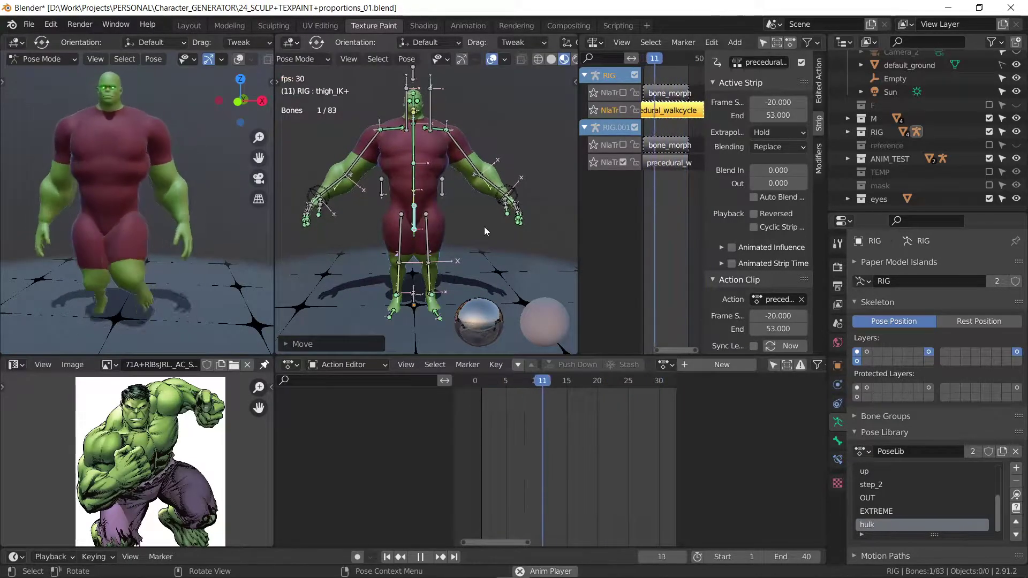
Step: Scale the pelvis bone twice, then abandon a vertical scale-and-move attempt
middle_click_drag(484, 227, 407, 227)
key("s")
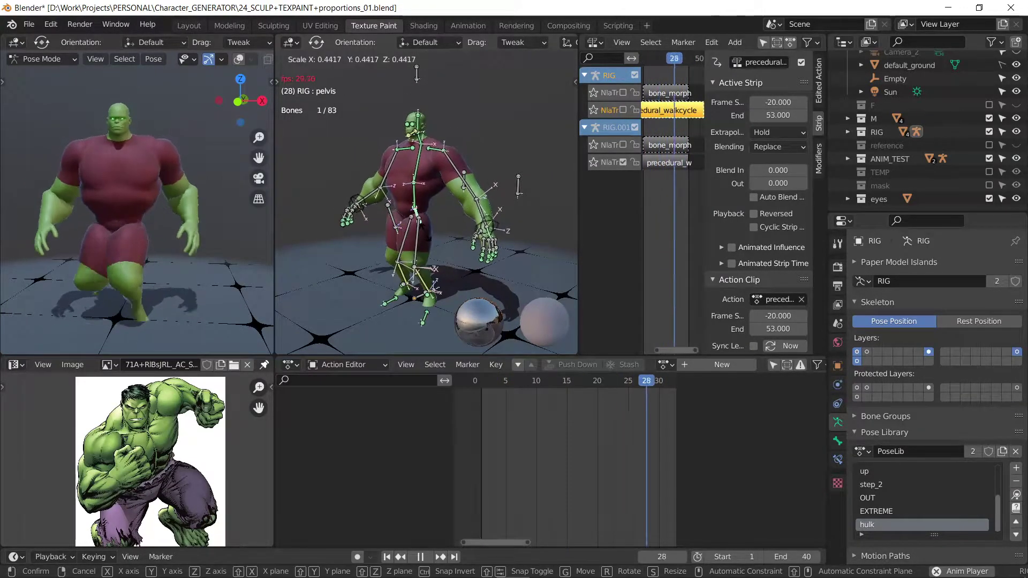
left_click(427, 253)
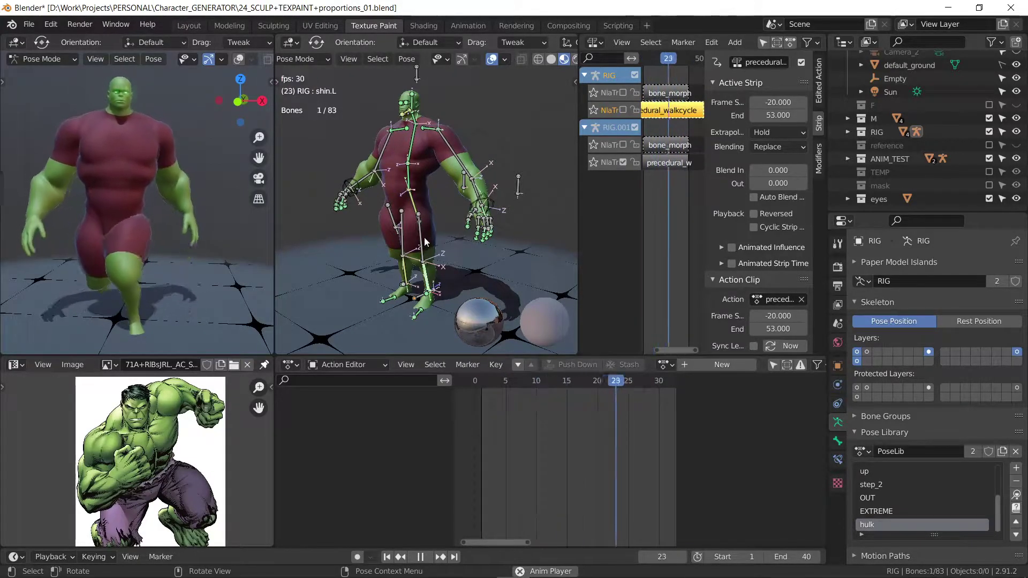
key("s")
left_click(412, 203)
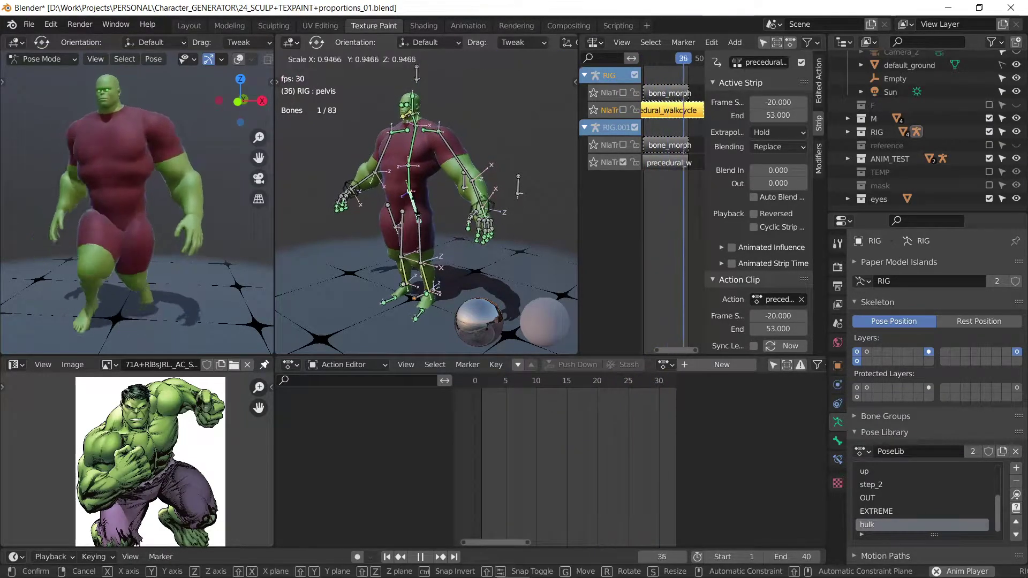
key("s")
key("z")
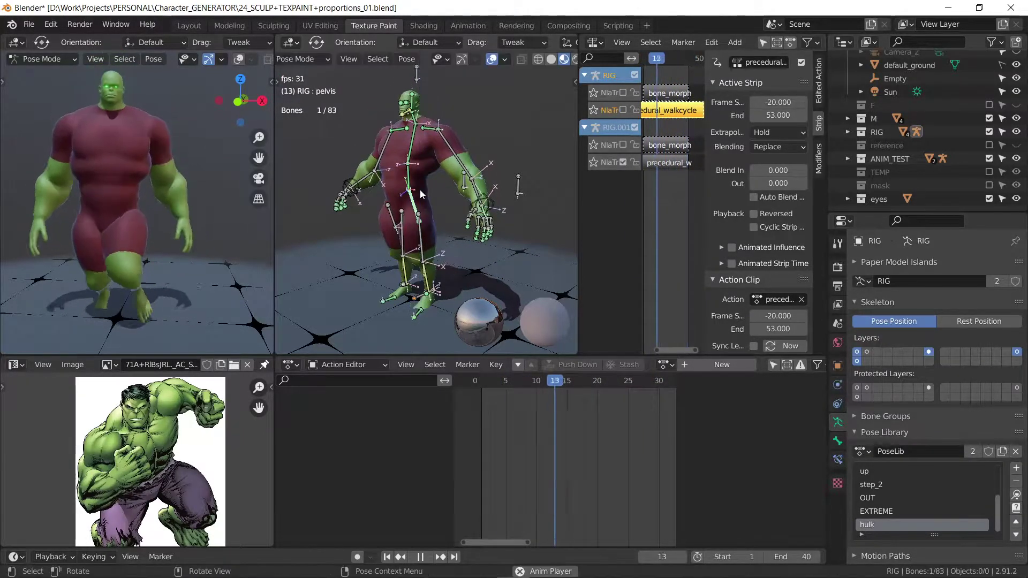
key("g")
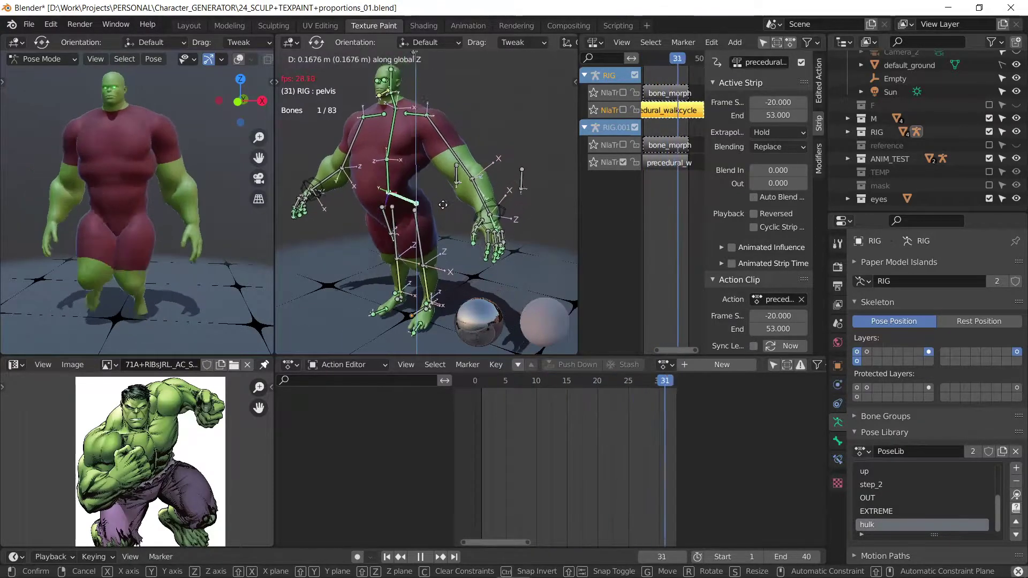
right_click(442, 219)
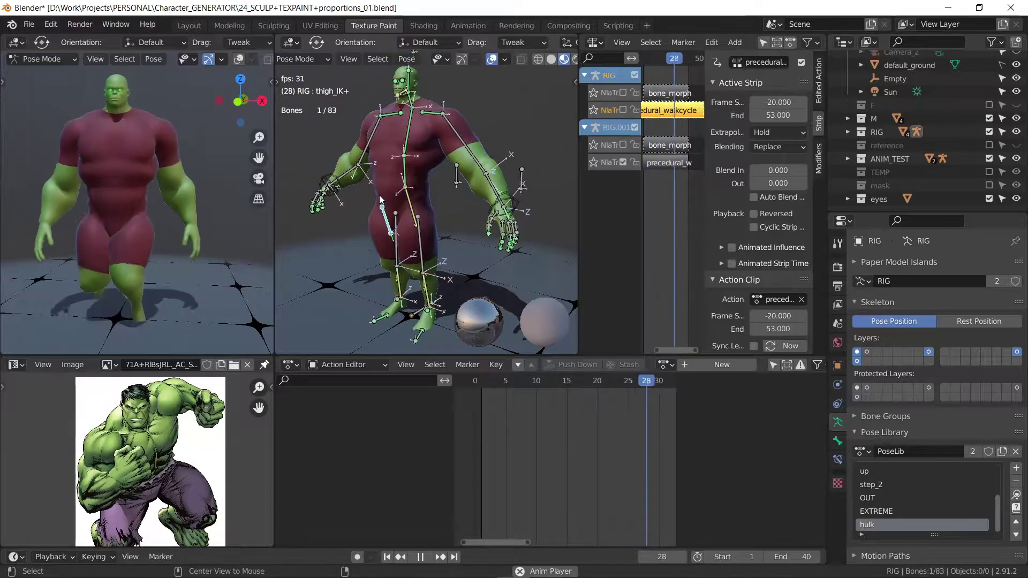
Step: Unhide the hidden bones and select the thigh IK bone, cancelling its scale
left_click(416, 213)
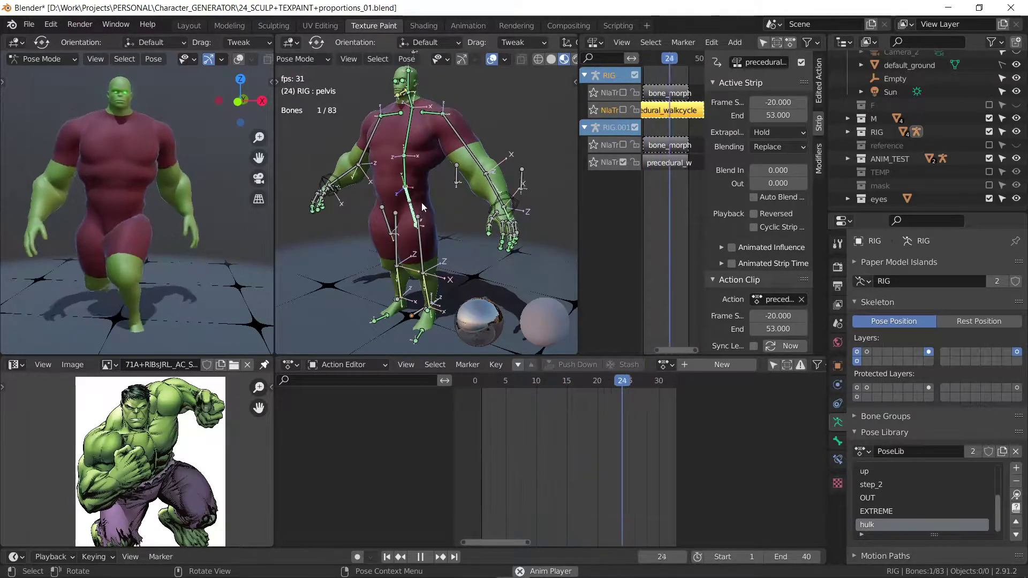
left_click(414, 214)
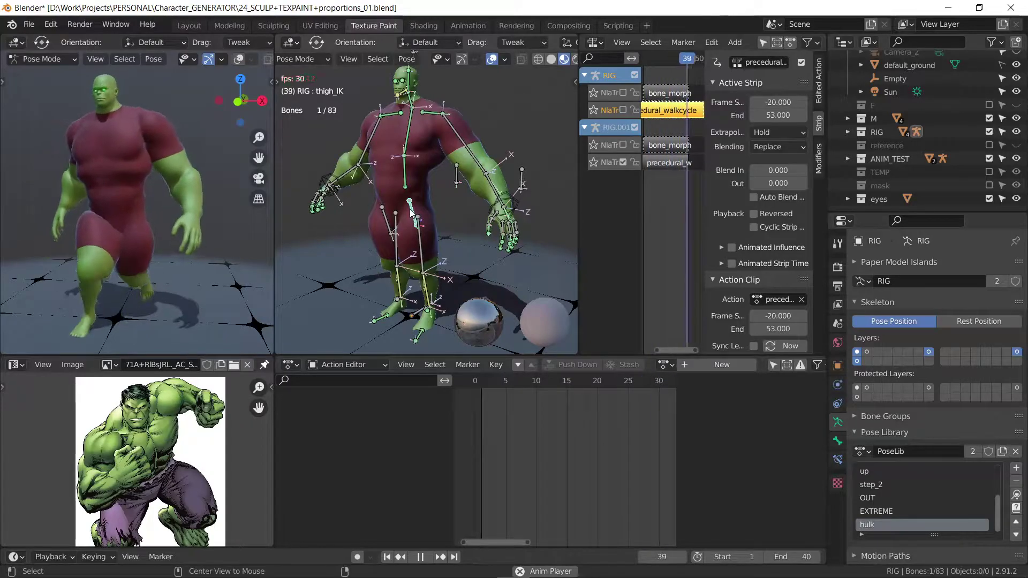
key("alt+h")
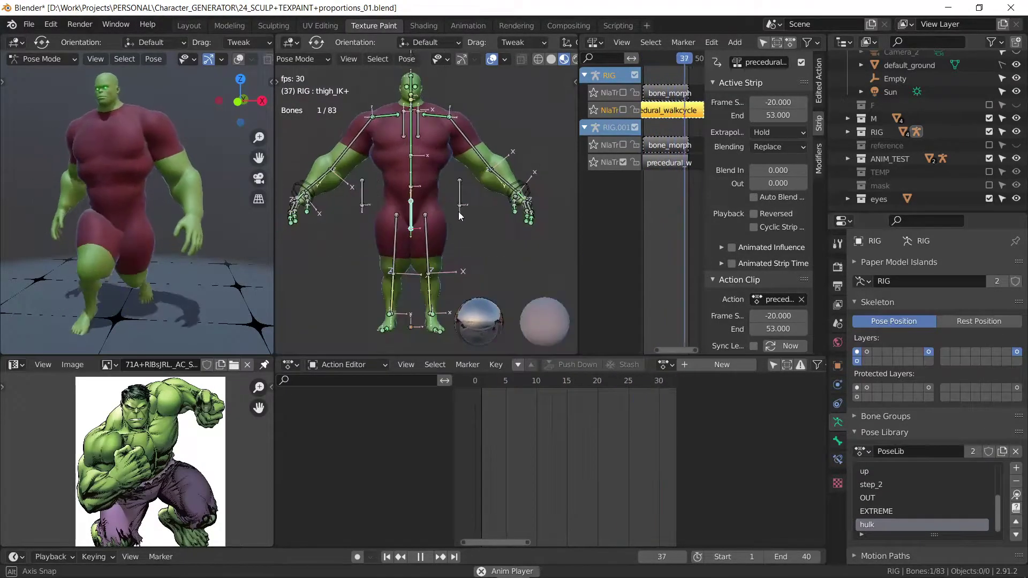
left_click(458, 211)
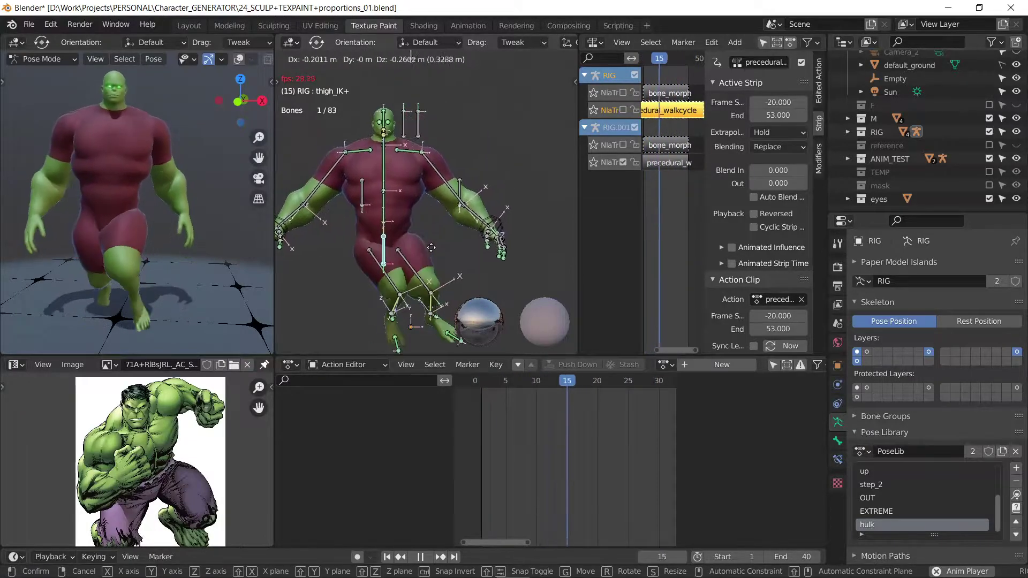
key("s")
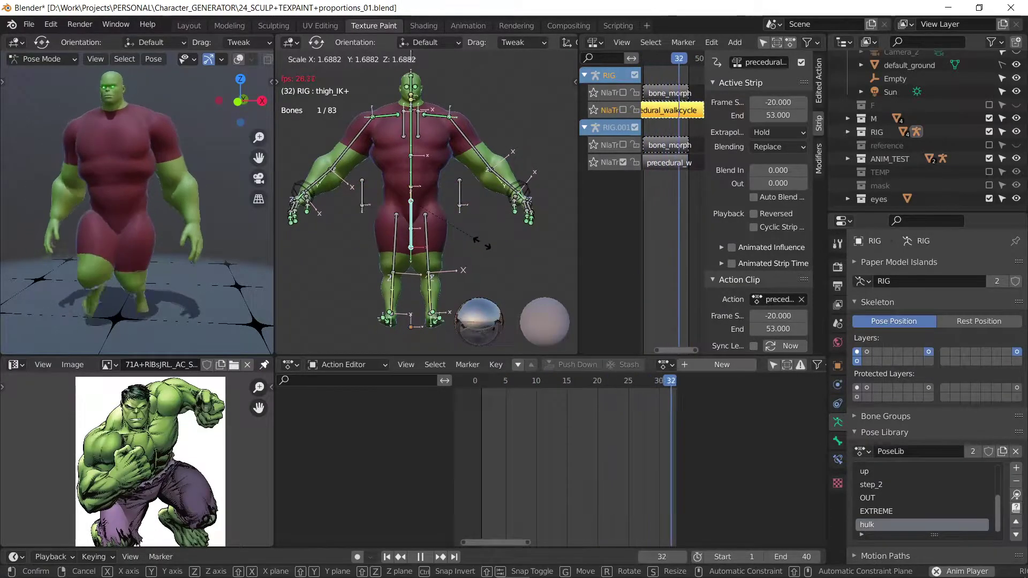
key("Escape")
middle_click_drag(454, 216, 414, 203)
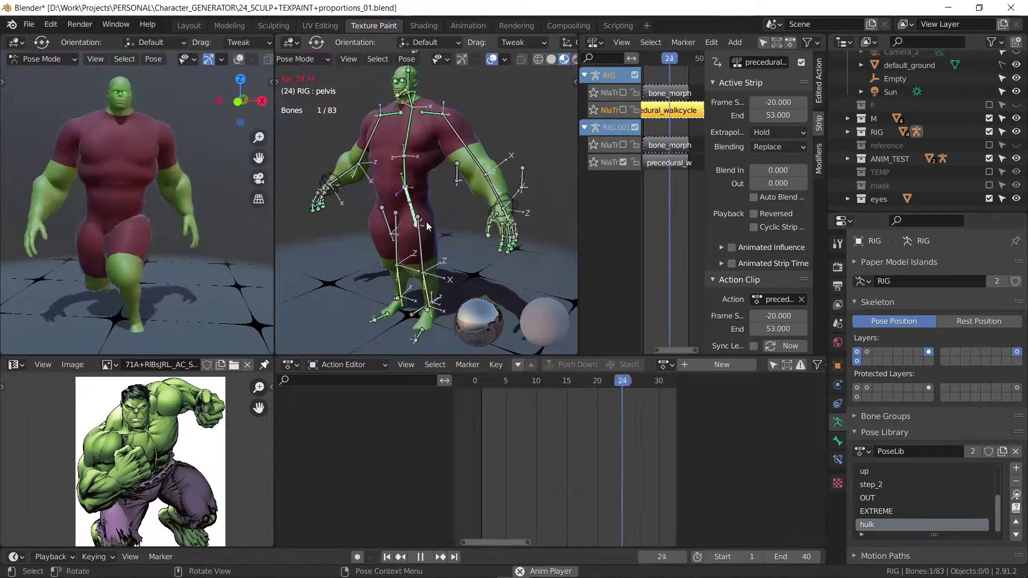
Step: Enlarge the pelvis by about 1.25 and move it to a new position
key("s")
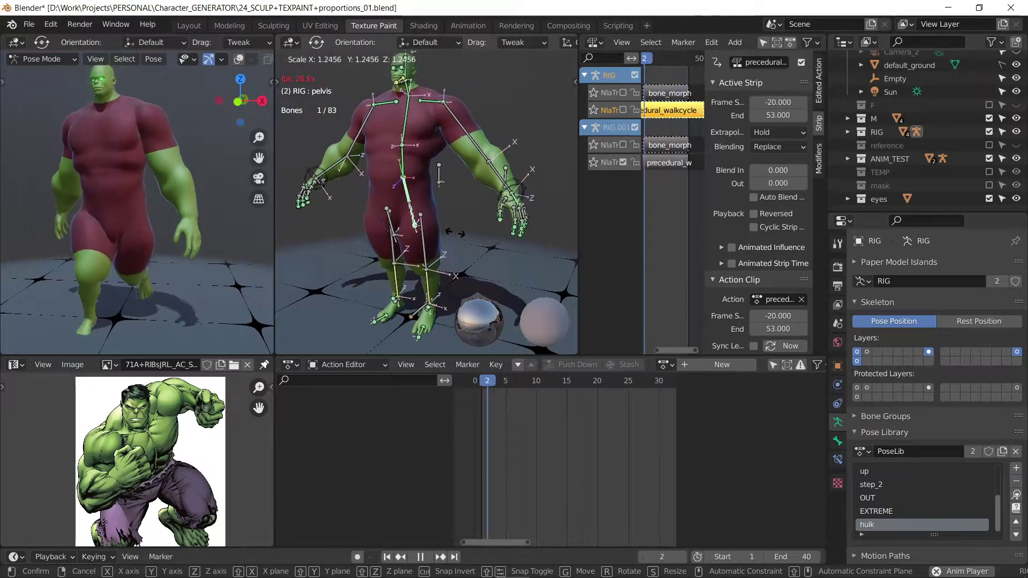
left_click(455, 165)
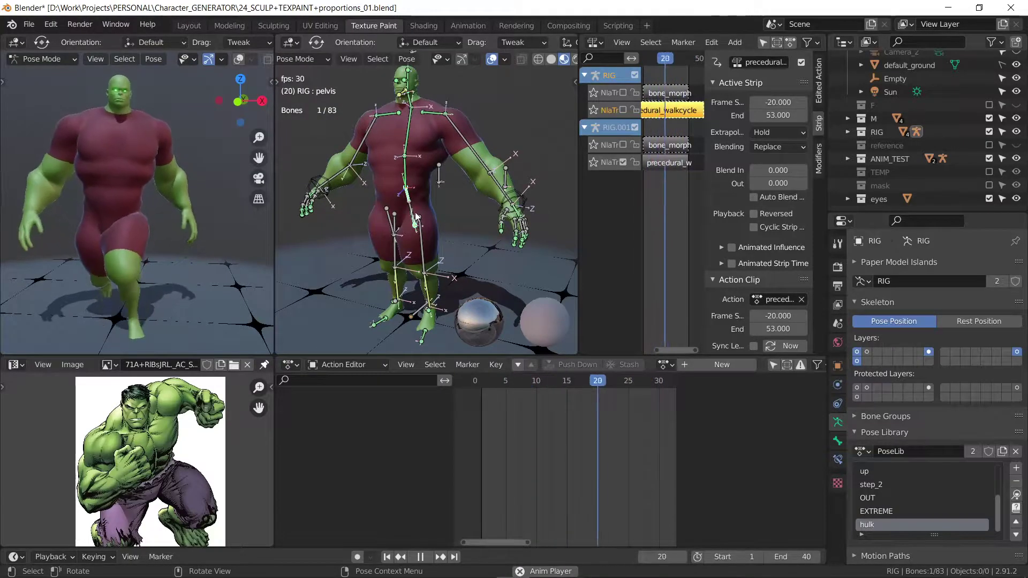
middle_click_drag(473, 210, 503, 205)
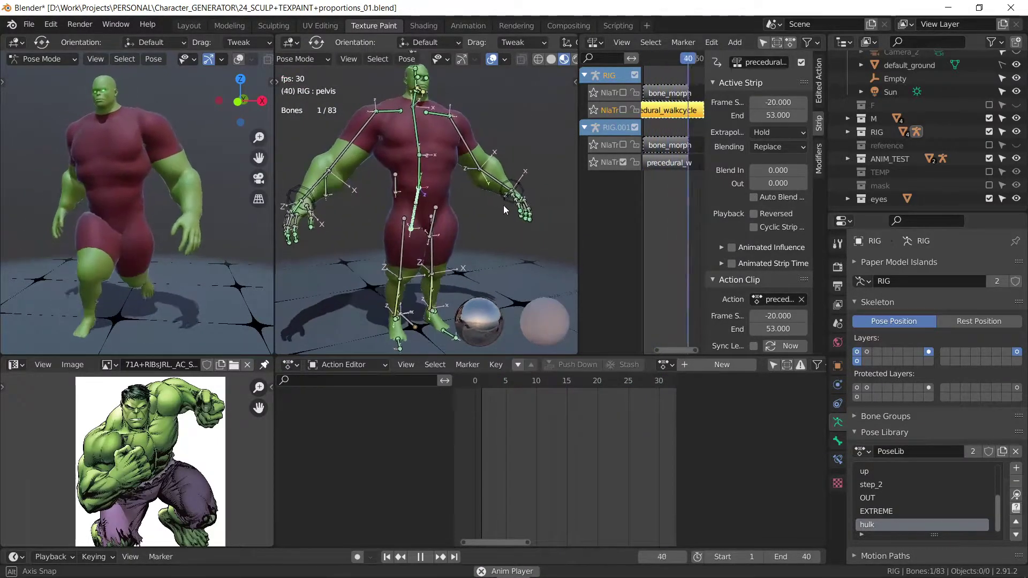
key("g")
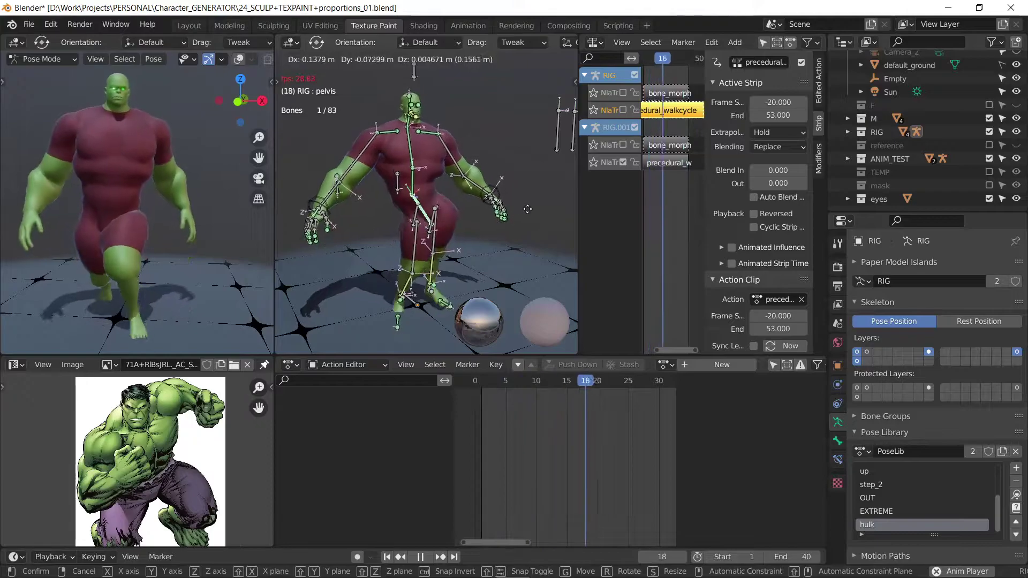
left_click(482, 218)
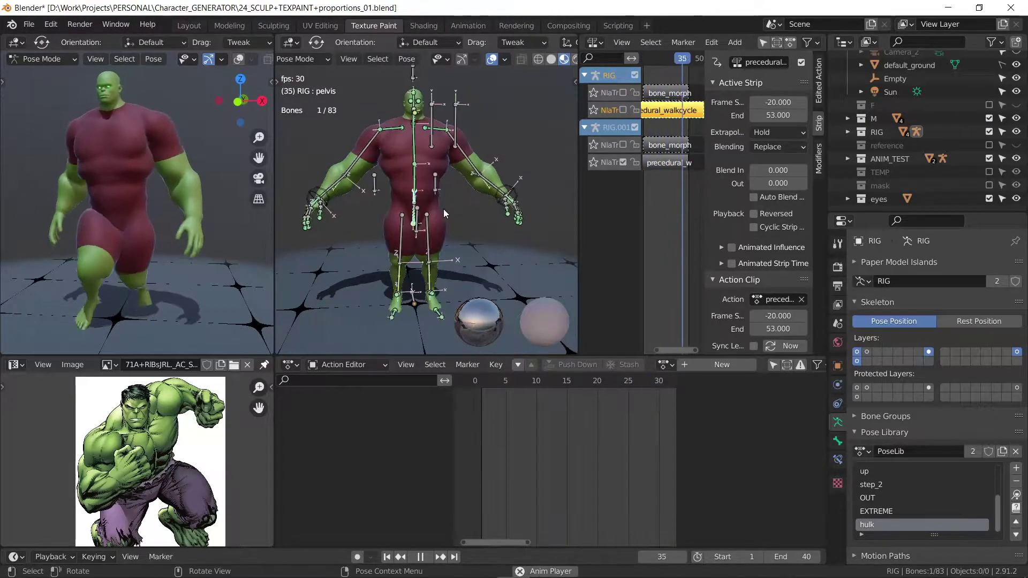
key("g")
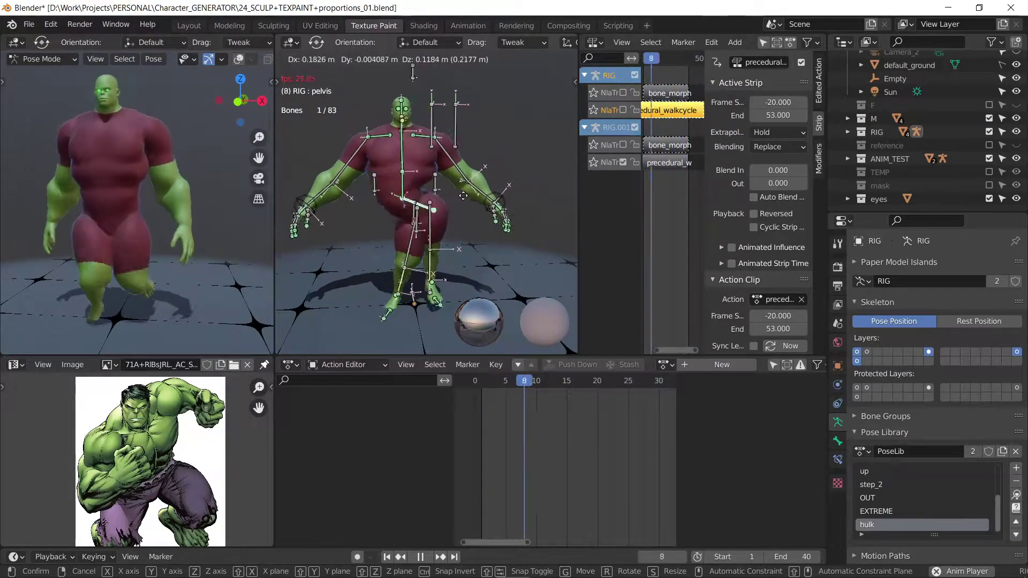
left_click(461, 199)
Step: Check the hip bones, then select the waist bone in Pose Mode
scroll(451, 197, "up", 5)
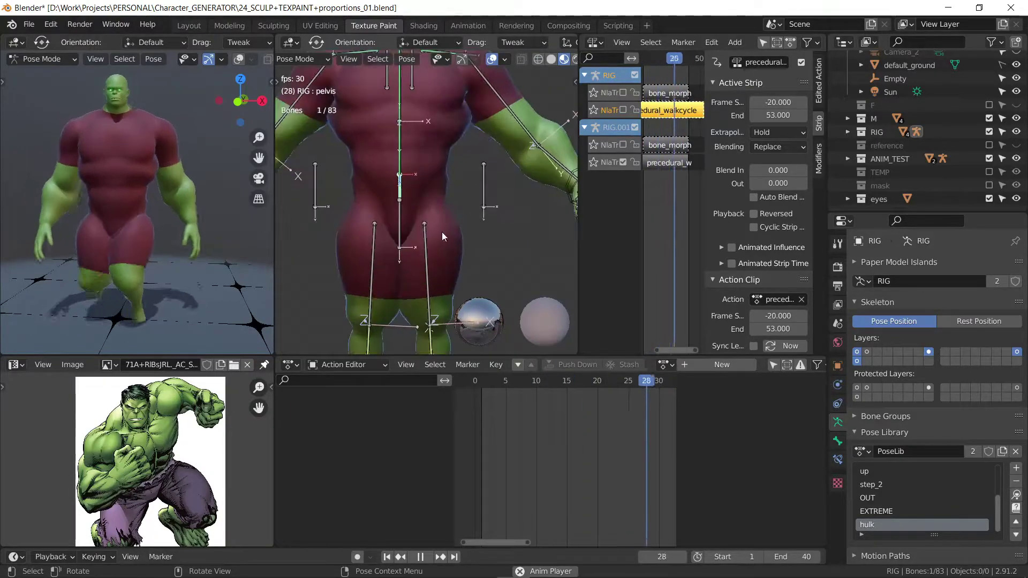
left_click(425, 257)
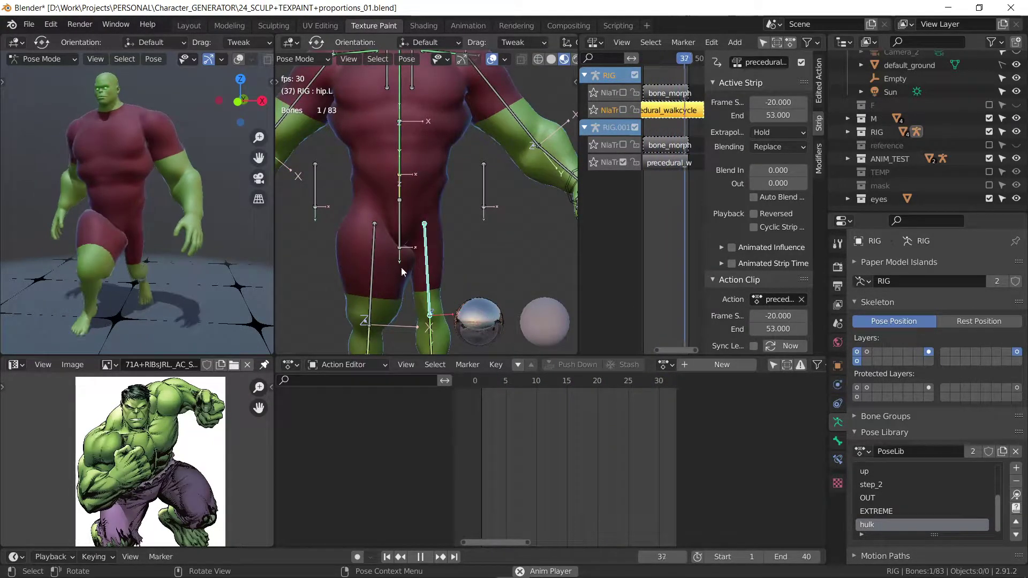
left_click(373, 271)
scroll(374, 271, "down", 5)
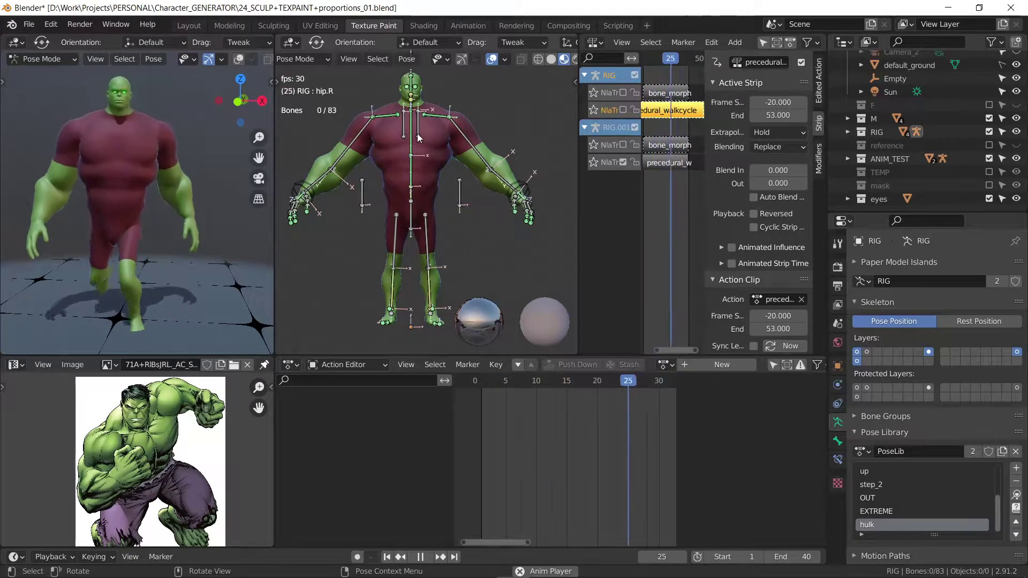
left_click(413, 156)
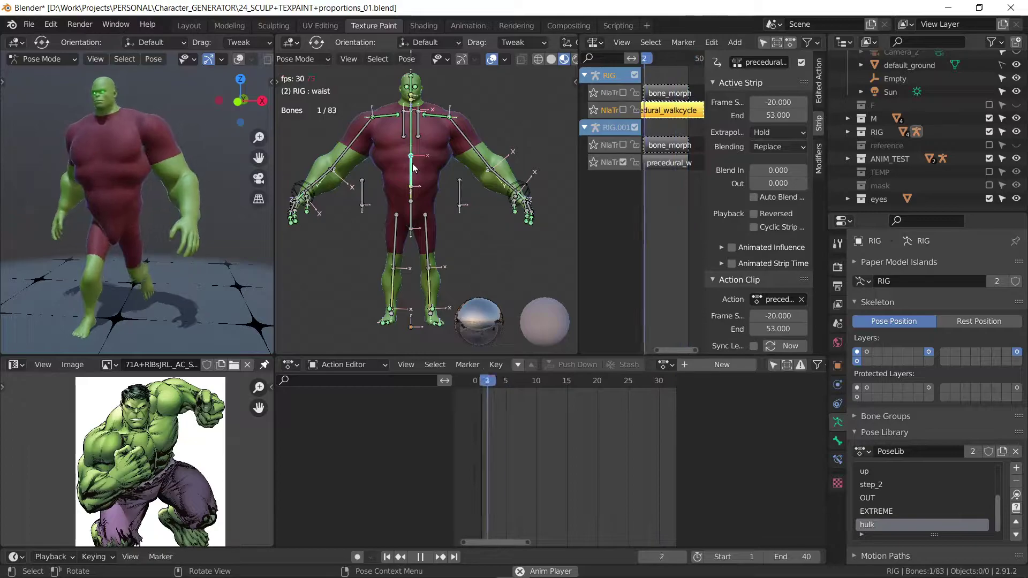
key("ctrl+Tab")
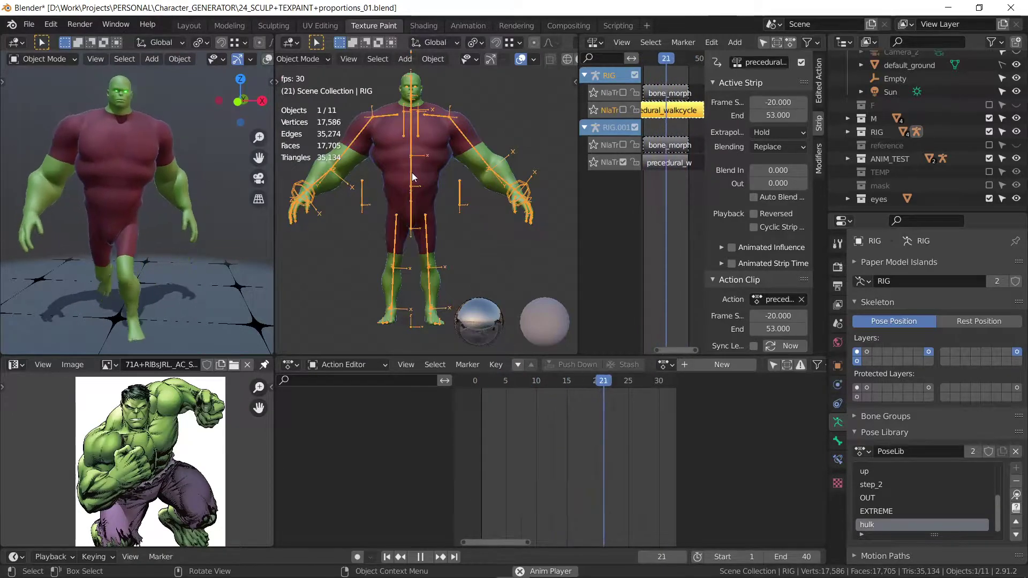
left_click(412, 172)
key("ctrl+Tab")
left_click(413, 172)
key("ctrl+Tab")
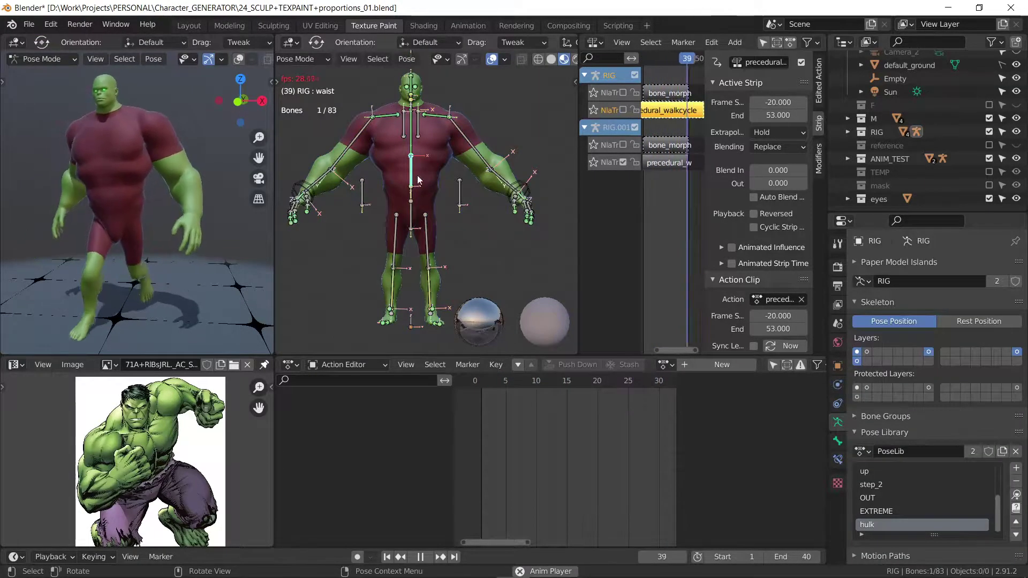
Step: Scale the waist bone bulkier with Shift+Y lock, then sideways along X
key("s")
key("shift+y")
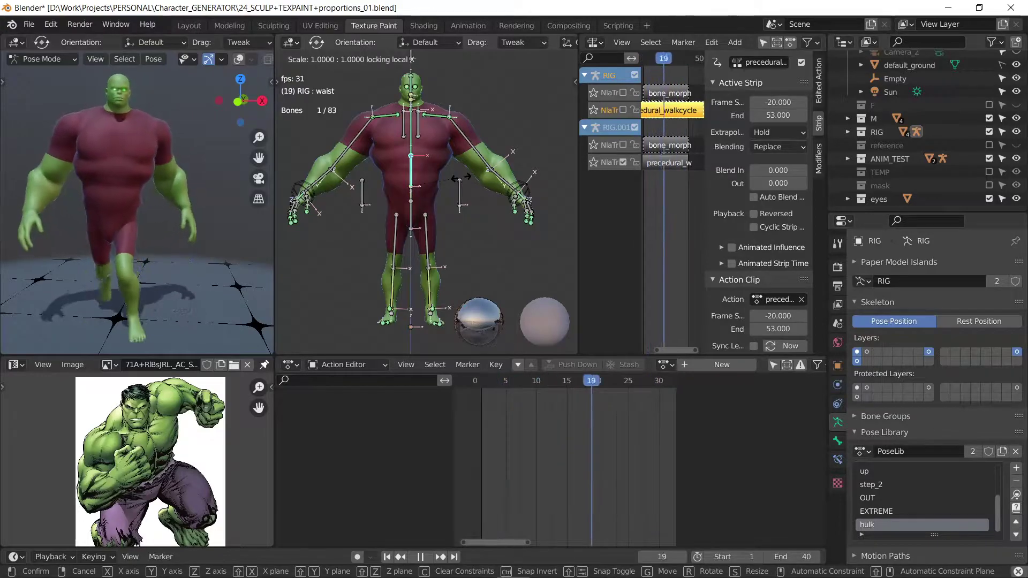
left_click(465, 176)
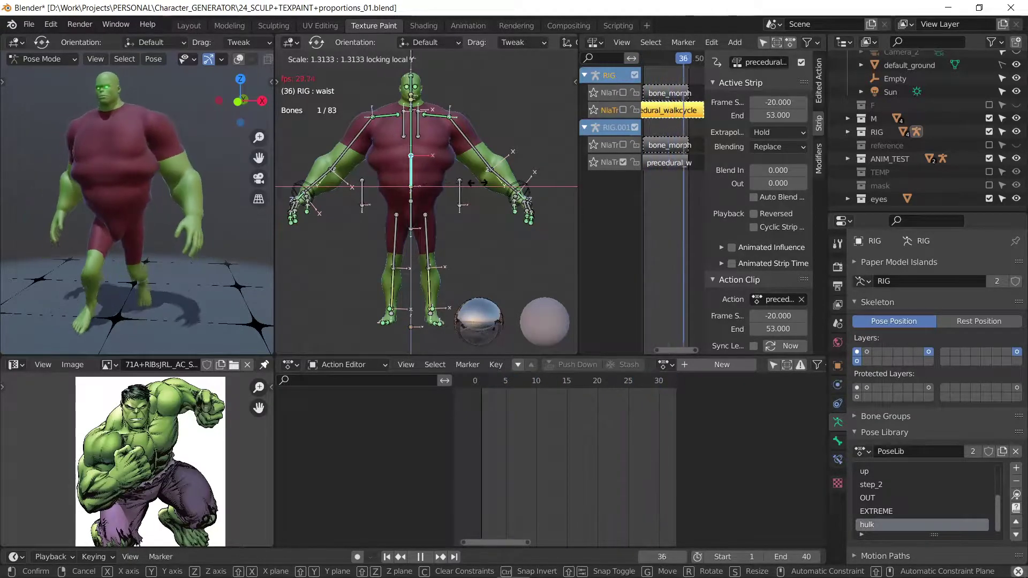
key("s")
key("x")
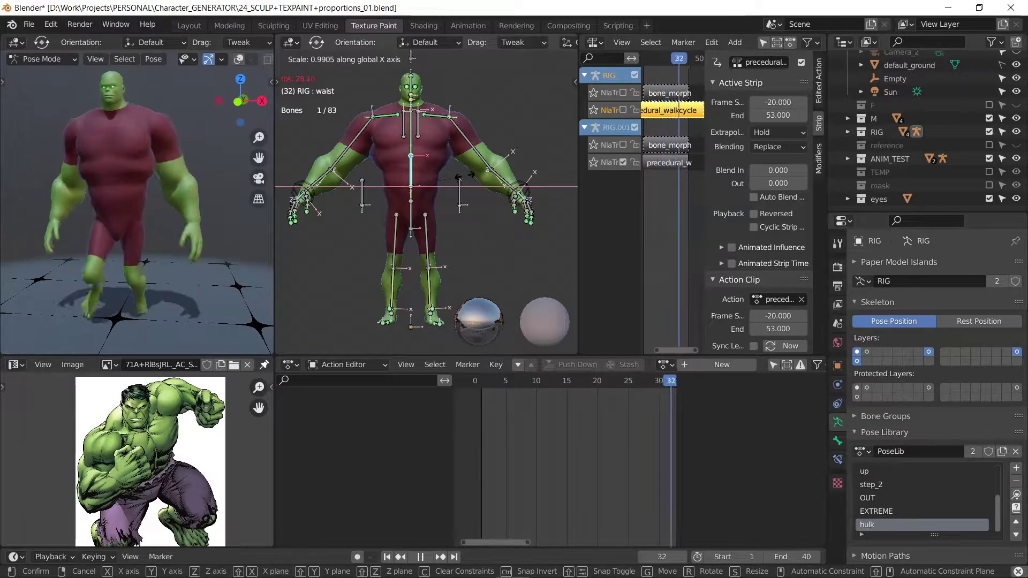
left_click(453, 176)
Step: Widen the chest bone sideways along global X
left_click(414, 140)
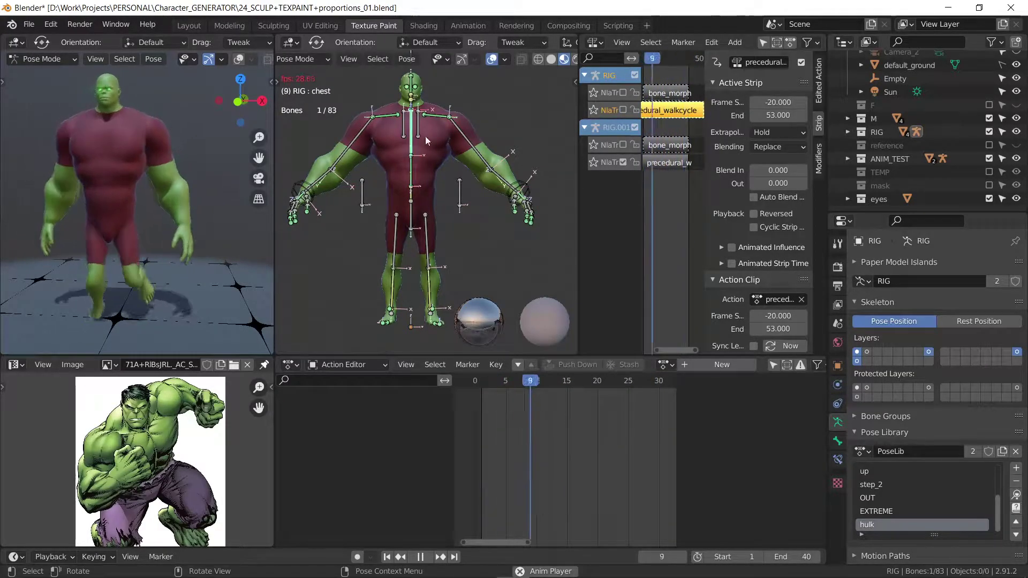
key("s")
key("x")
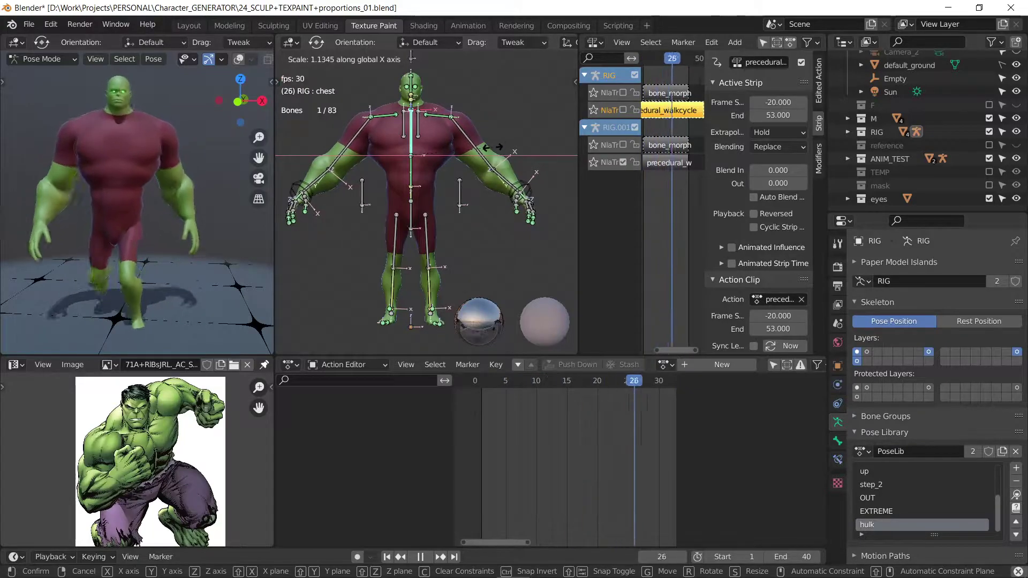
left_click(465, 141)
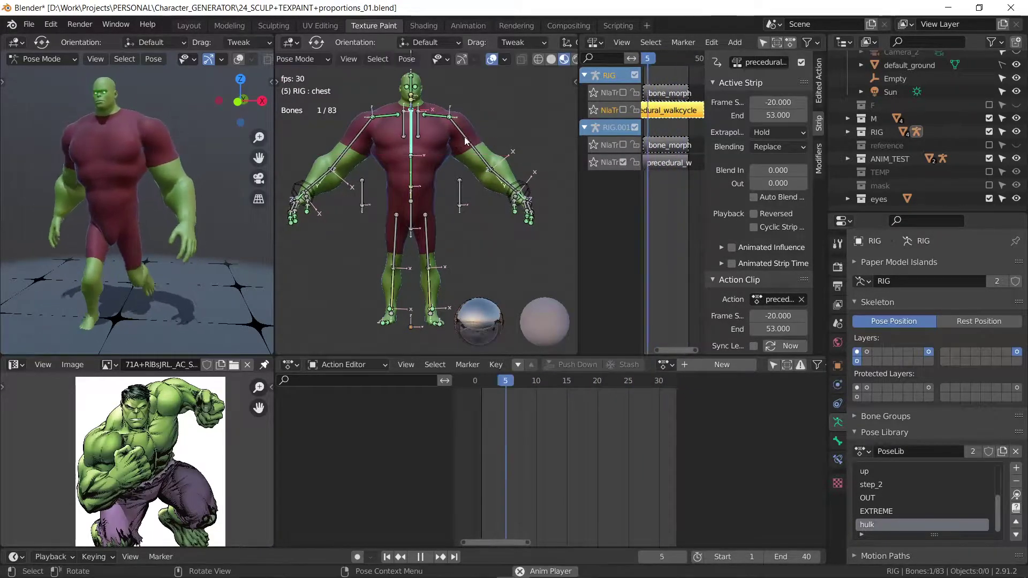
key("s")
key("x")
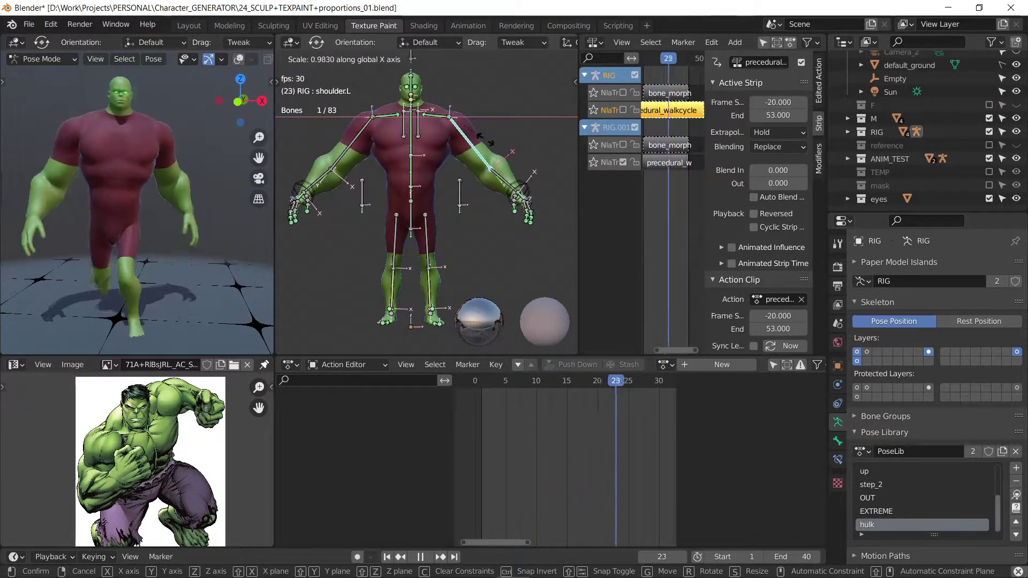
Step: Narrow the left shoulder bone along X, then select the thigh_IK+ bone
left_click(522, 133)
key("s")
key("x")
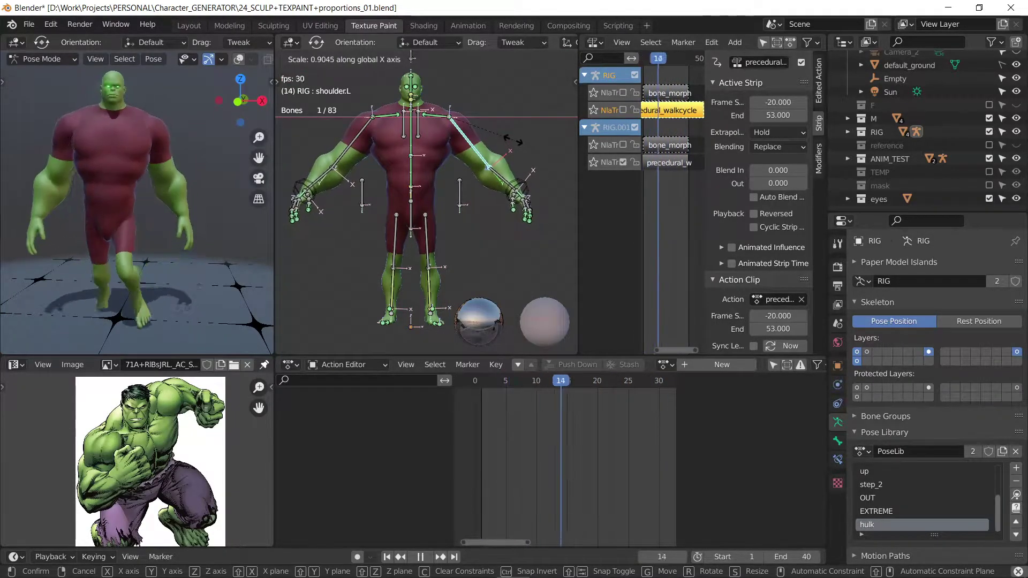
left_click(517, 144)
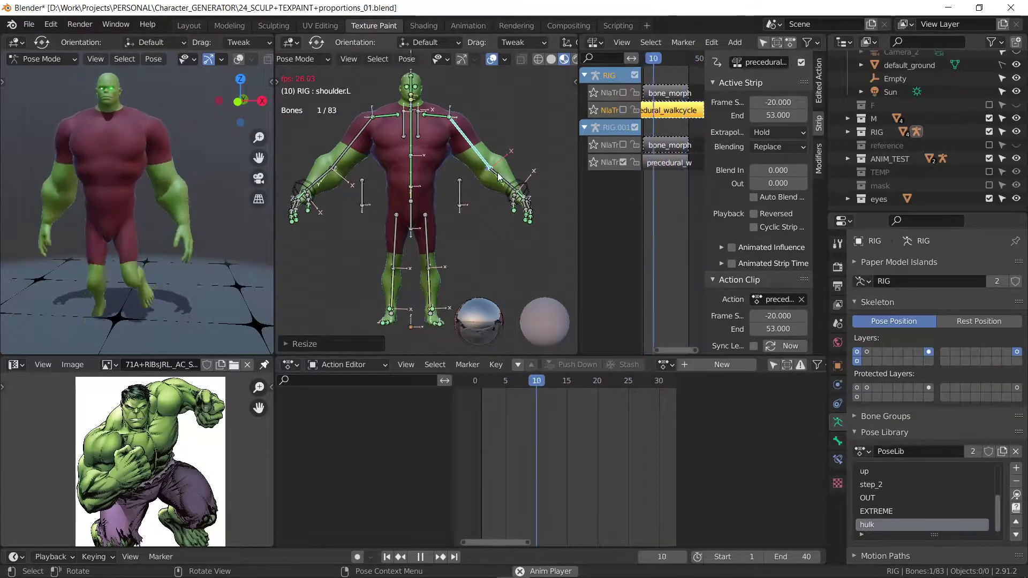
left_click(412, 225)
Step: Resize the thigh_IK+ bone along global X
key("s")
key("x")
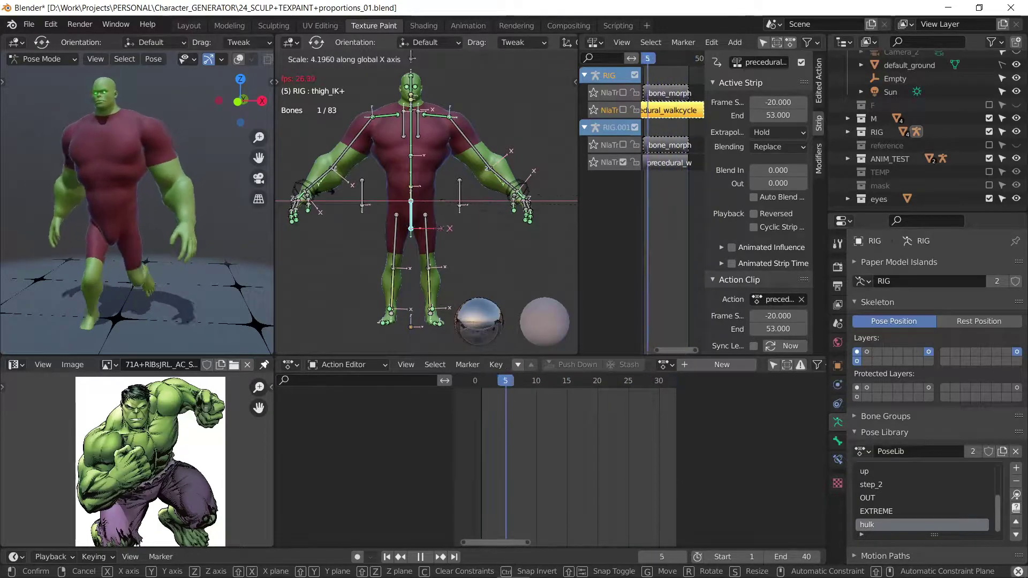
left_click(451, 218)
key("s")
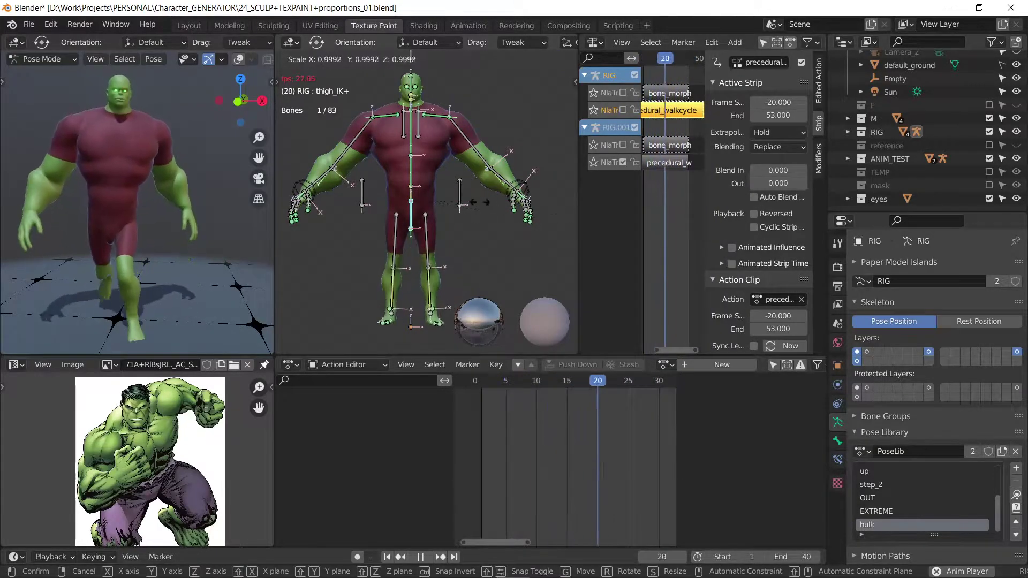
left_click(454, 201)
Step: Widen the pelvis bone sideways along X
left_click(414, 207)
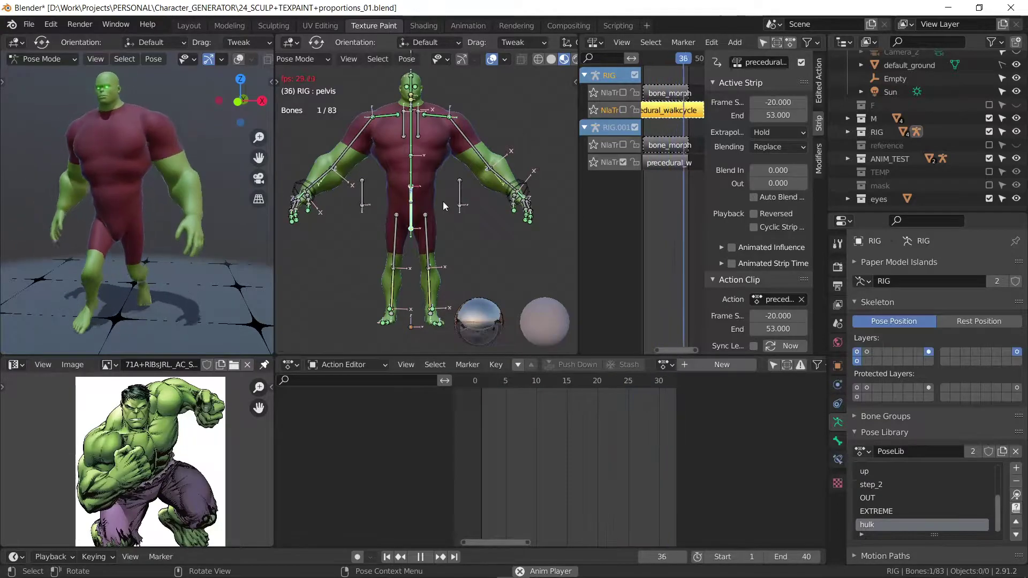
key("s")
key("x")
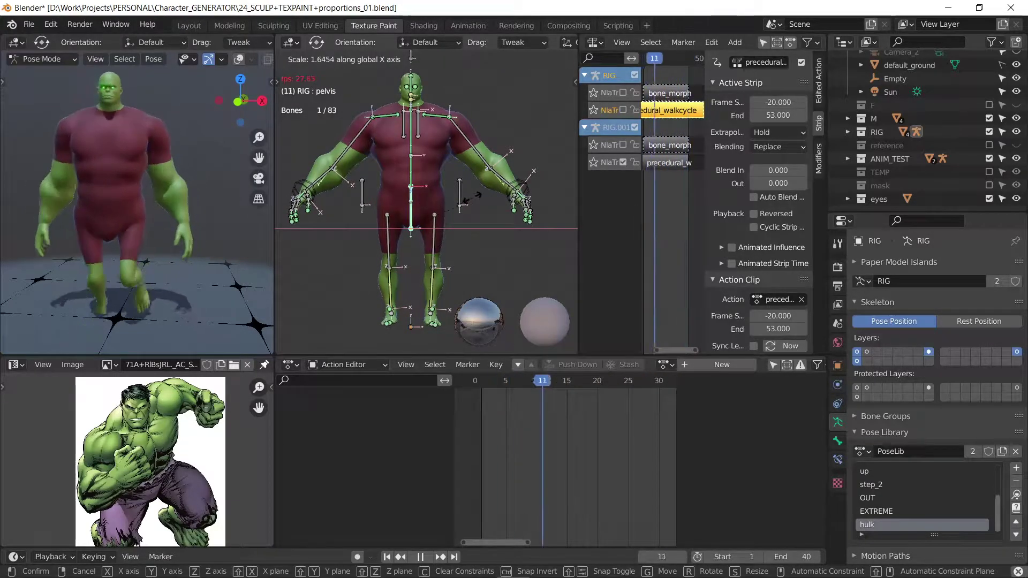
left_click(470, 196)
key("s")
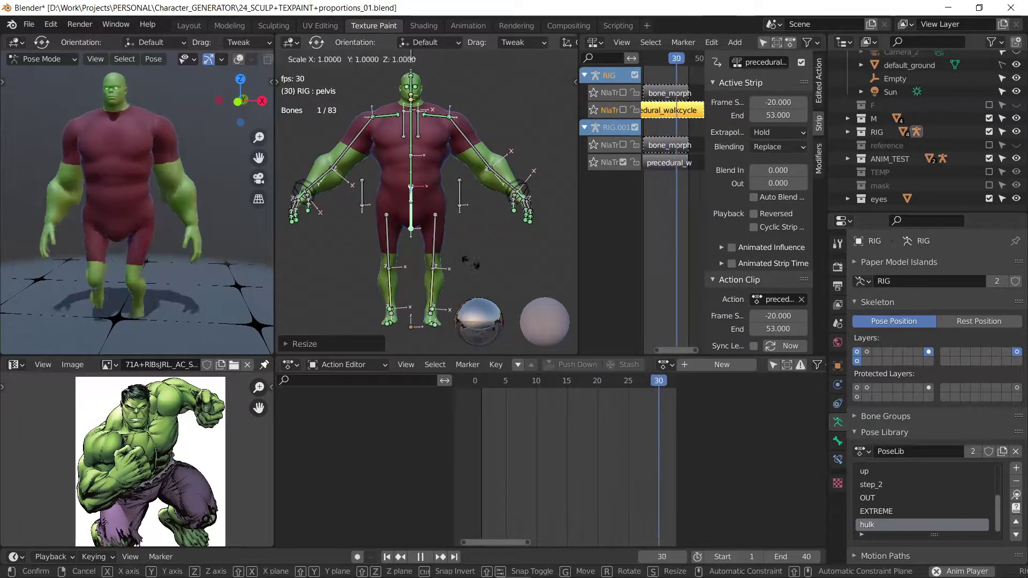
left_click(476, 252)
Step: Enlarge the left thigh hip.L uniformly, then begin lifting thigh_IK along Z
left_click(437, 245)
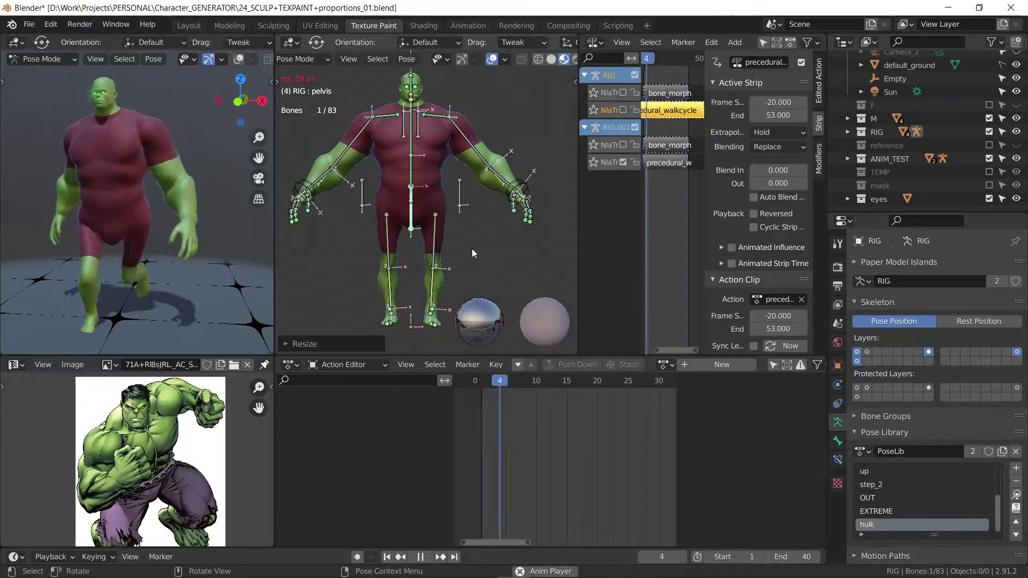
key("s")
right_click(490, 241)
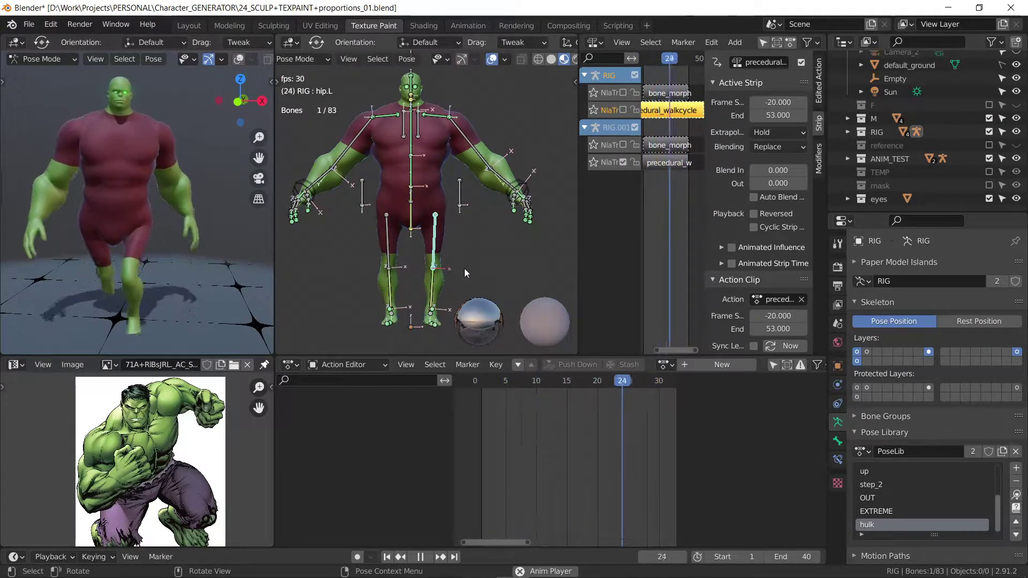
key("s")
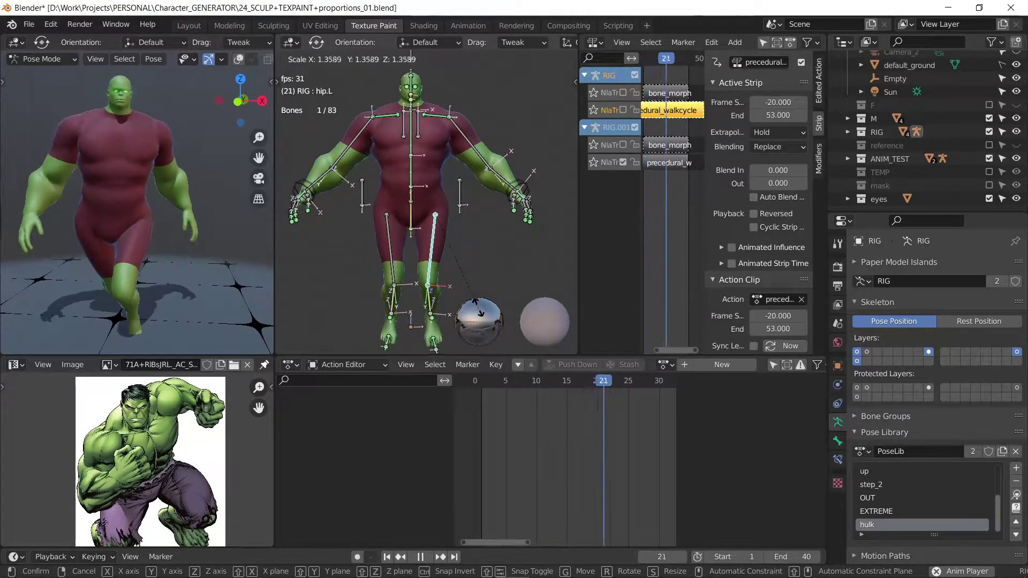
left_click(479, 300)
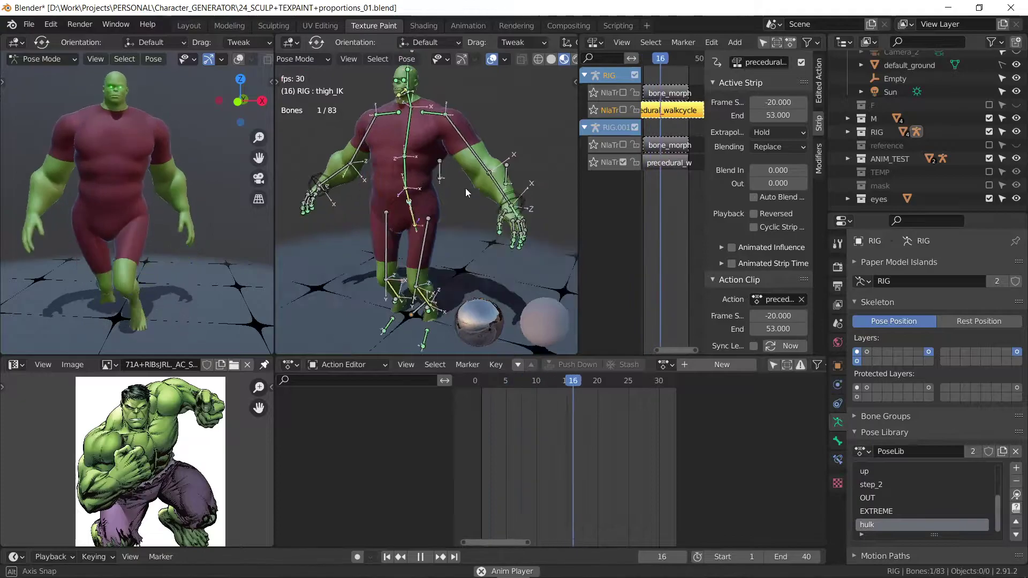
key("g")
key("z")
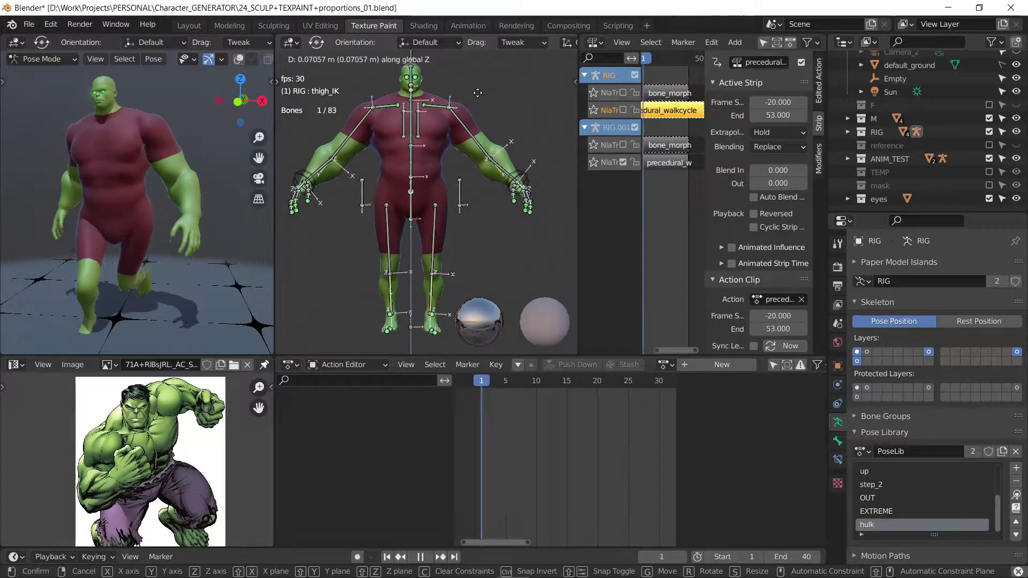
Step: Raise the thigh_IK control slightly and orbit back to a front view
left_click(477, 105)
mouse_move(477, 104)
middle_mouse_down()
mouse_move(348, 135)
mouse_move(349, 111)
middle_mouse_up()
middle_click_drag(398, 166, 528, 187)
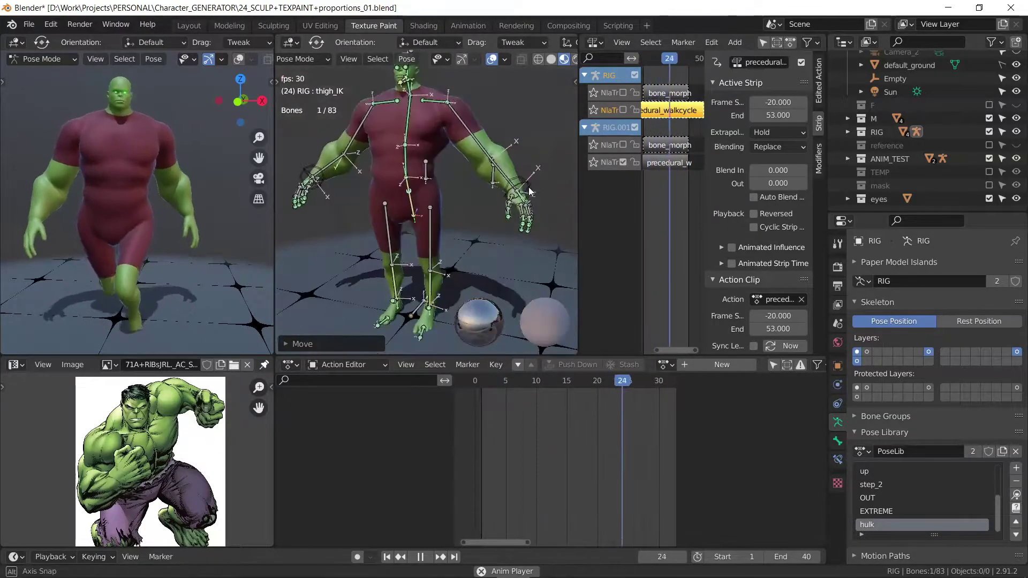
left_click(432, 233)
middle_click_drag(462, 233, 471, 230)
Step: Widen the pelvis bone along X in two passes
left_click(411, 203)
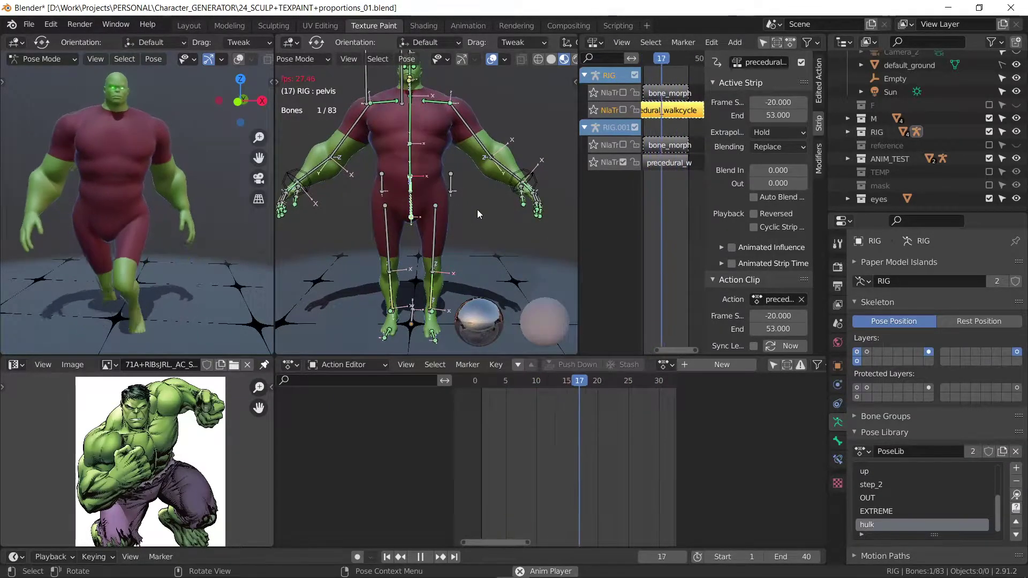
key("s")
key("x")
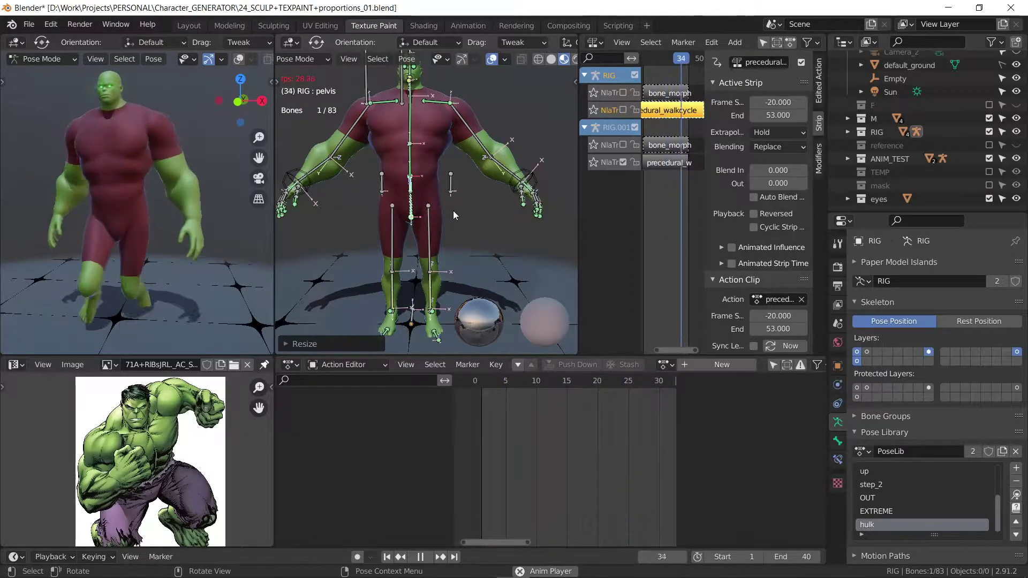
left_click(453, 210)
key("s")
key("x")
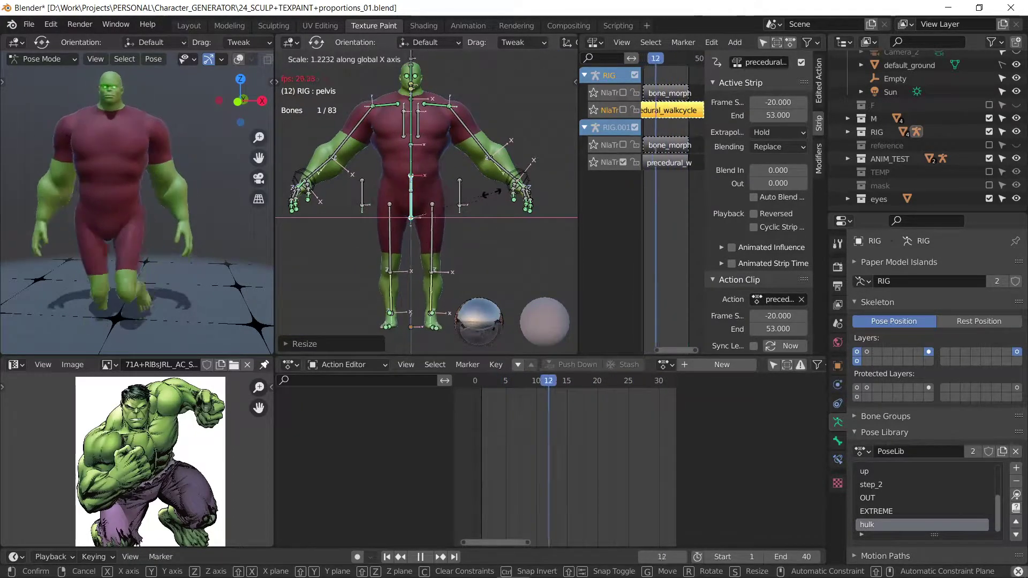
left_click(474, 191)
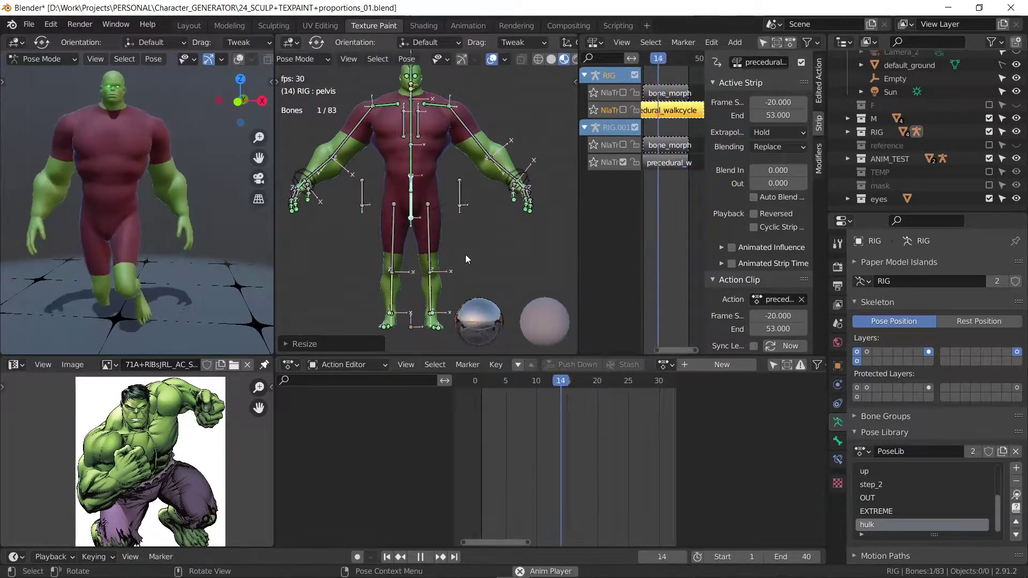
Step: Thicken the left thigh hip.L to about 1.5 with its length locked
left_click(433, 240)
key("s")
key("shift+y")
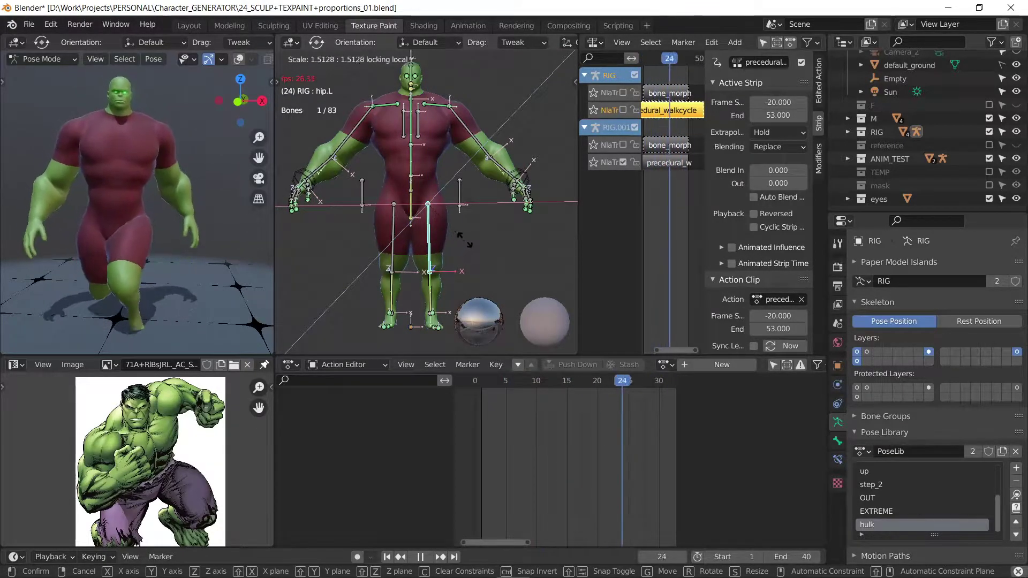
left_click(447, 299)
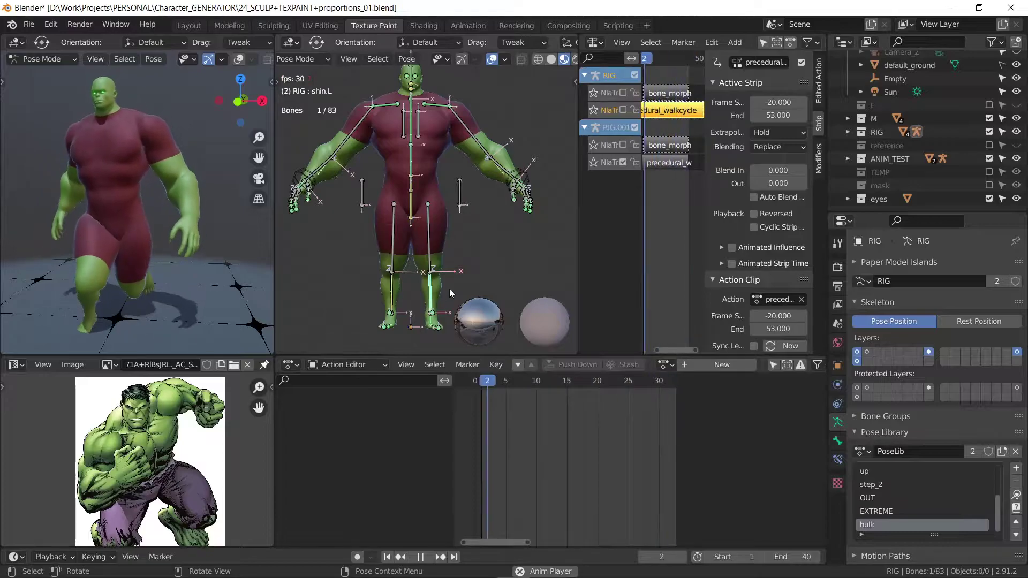
Step: Thicken the left shin to about 1.1 with its length locked
key("s")
key("shift+y")
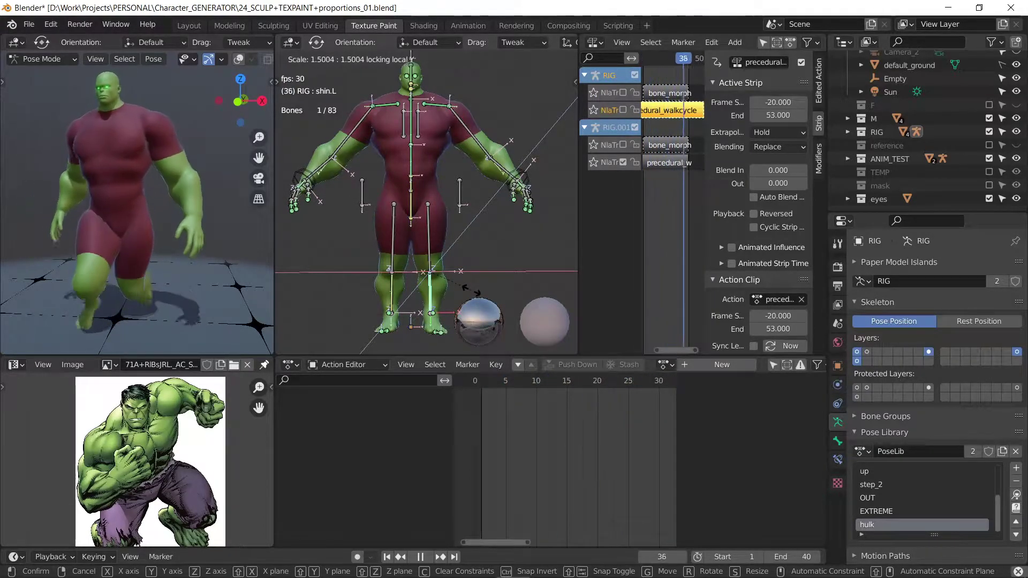
left_click(471, 289)
key("s")
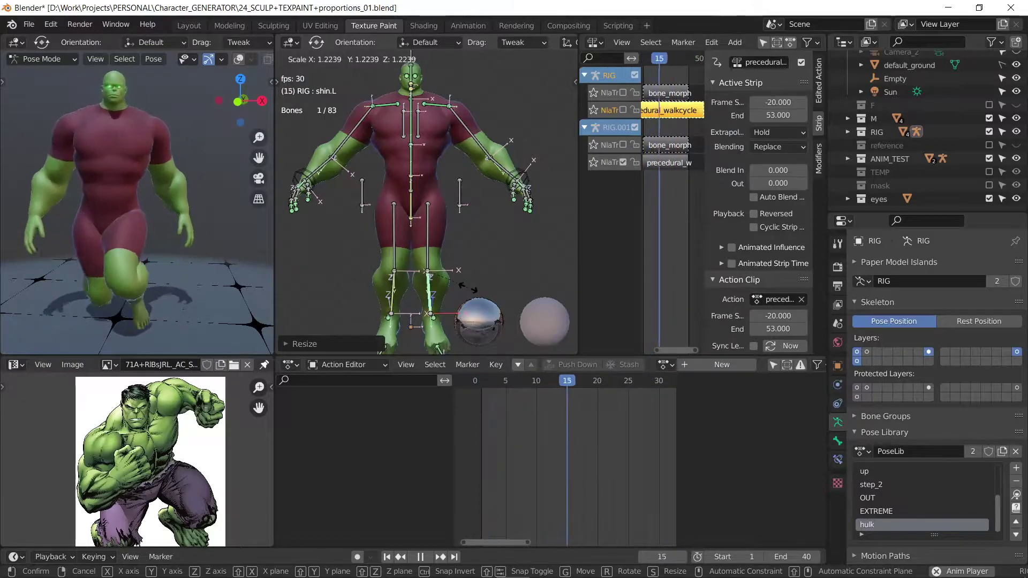
left_click(465, 287)
Step: Rescale the left thigh hip.L and shin shin.L bones again
left_click(432, 249)
key("s")
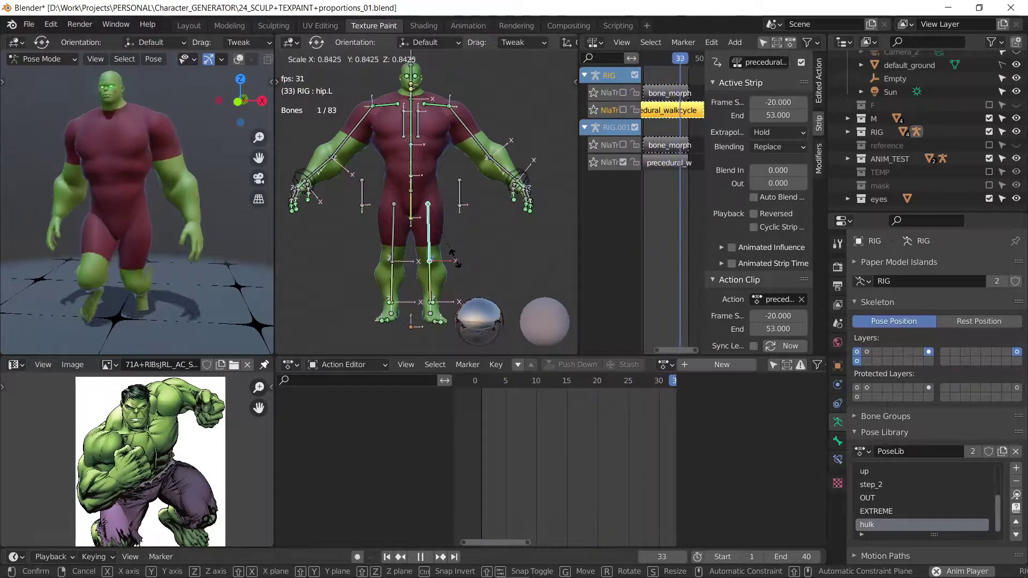
left_click(455, 258)
left_click(428, 275)
key("s")
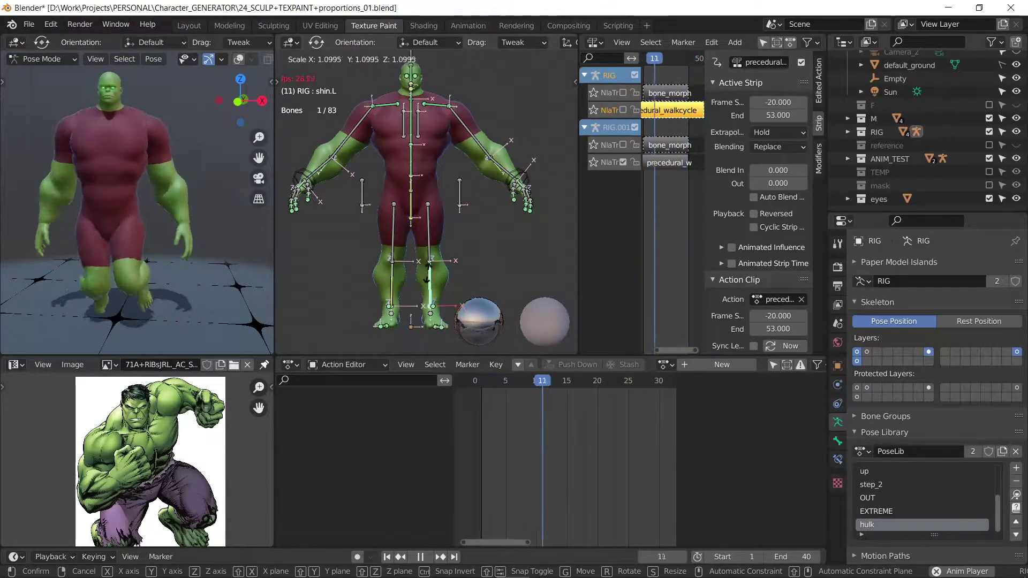
left_click(435, 278)
left_click(426, 235)
key("s")
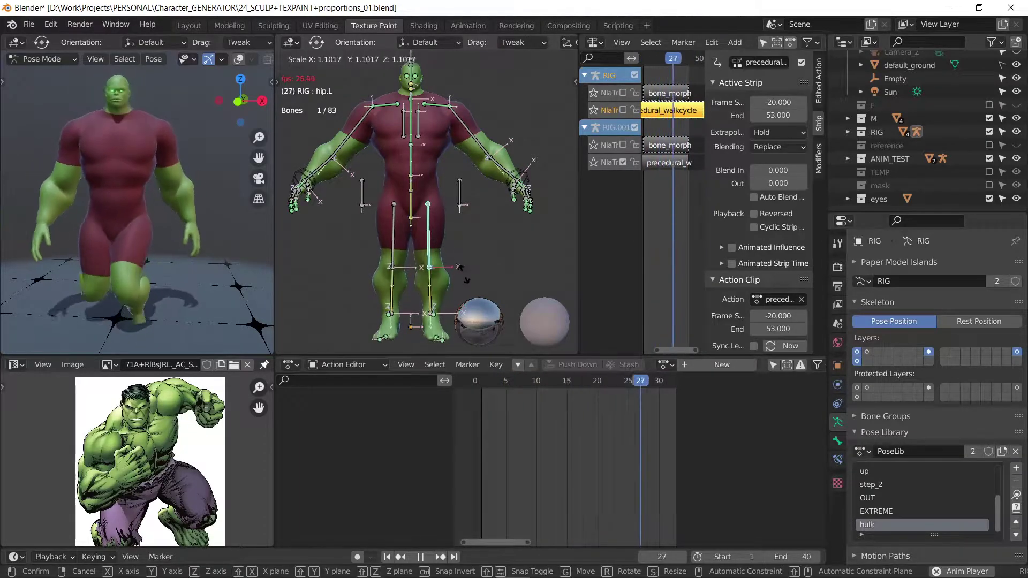
left_click(465, 271)
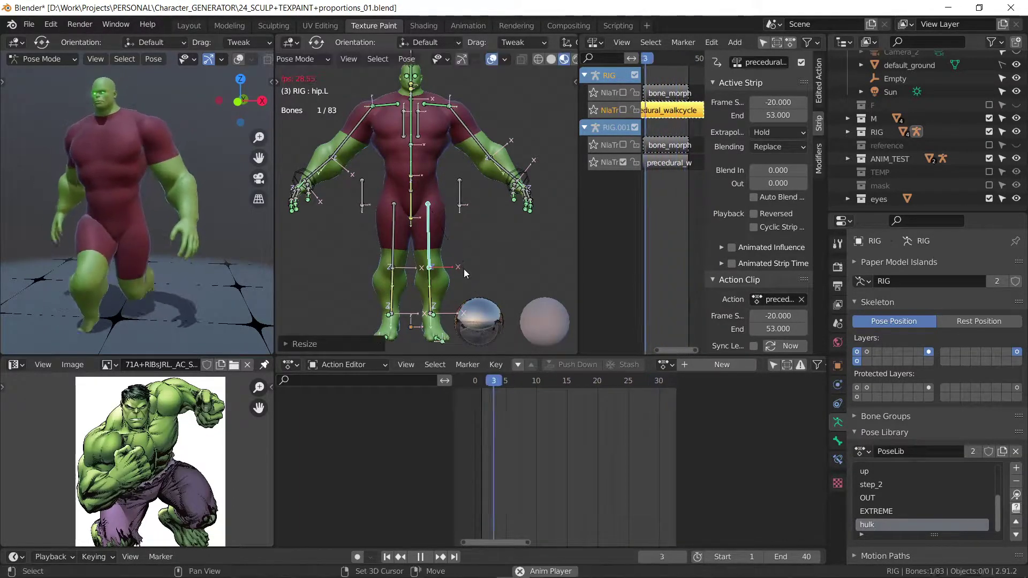
Step: Abandon a length-locked hip.L resize and select the pelvis bone
key("s")
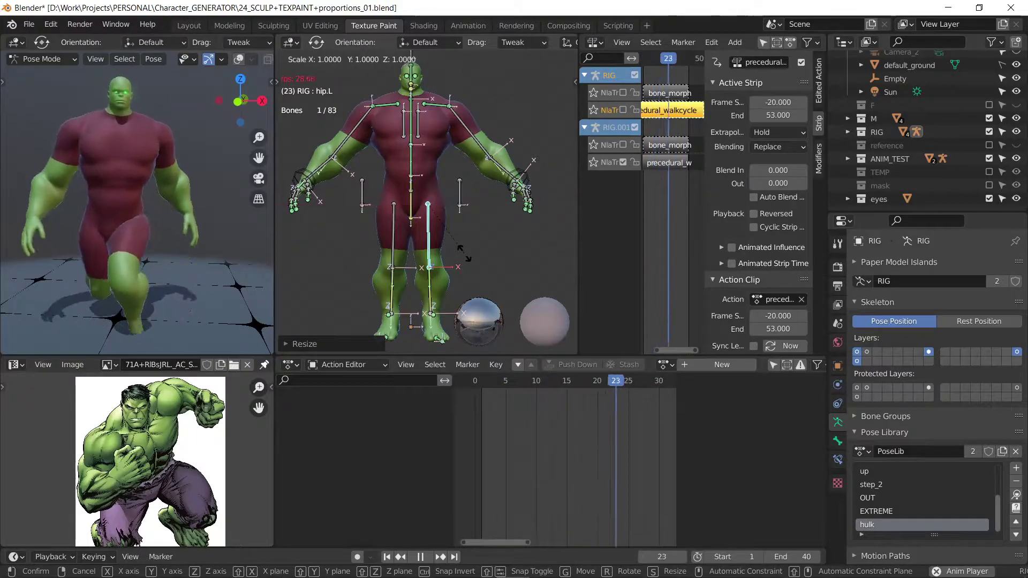
key("shift+y")
key("shift+y")
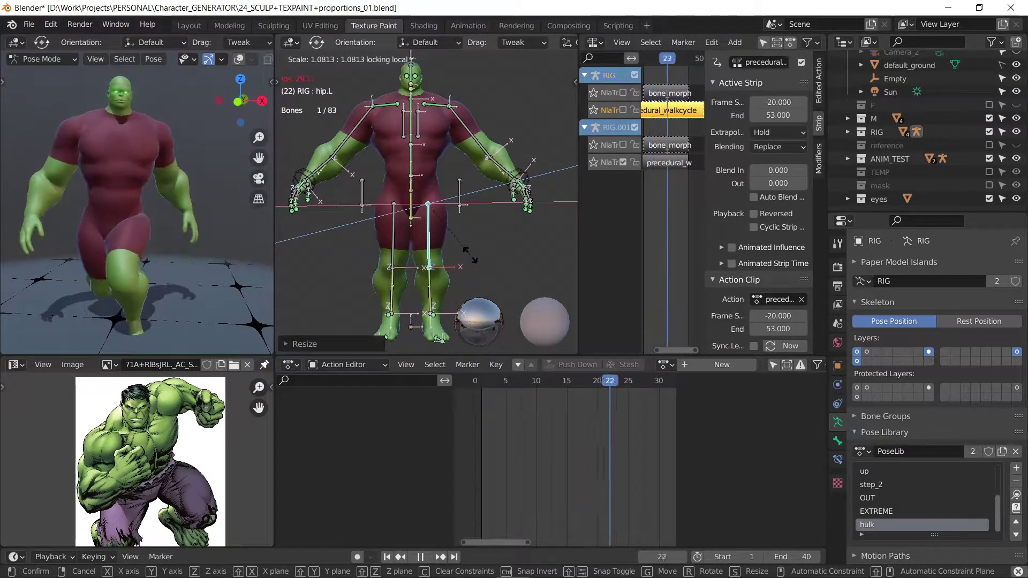
right_click(461, 250)
left_click(413, 202)
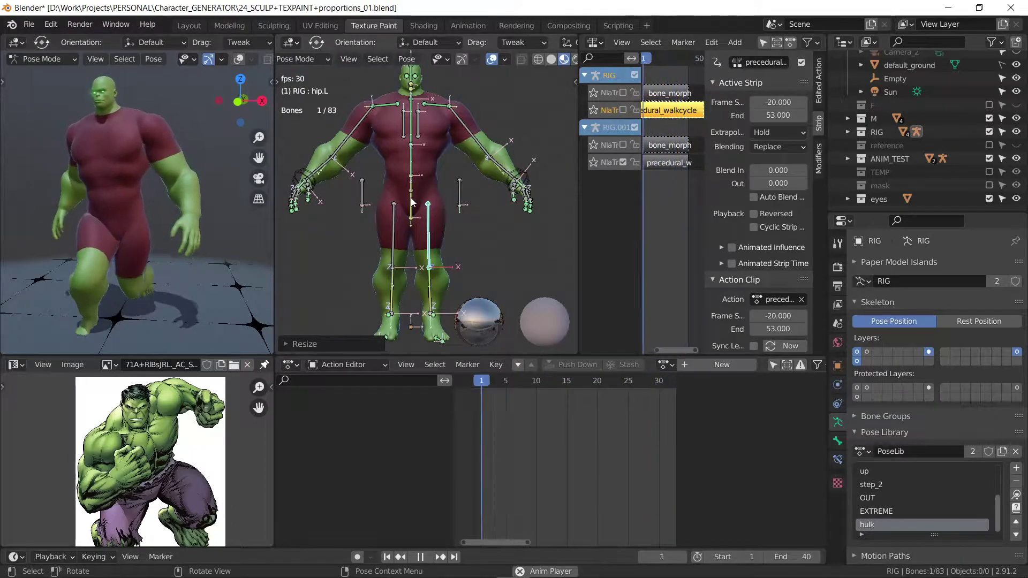
left_click(413, 203)
Step: Widen the pelvis along X and orbit the preview to a side view
key("s")
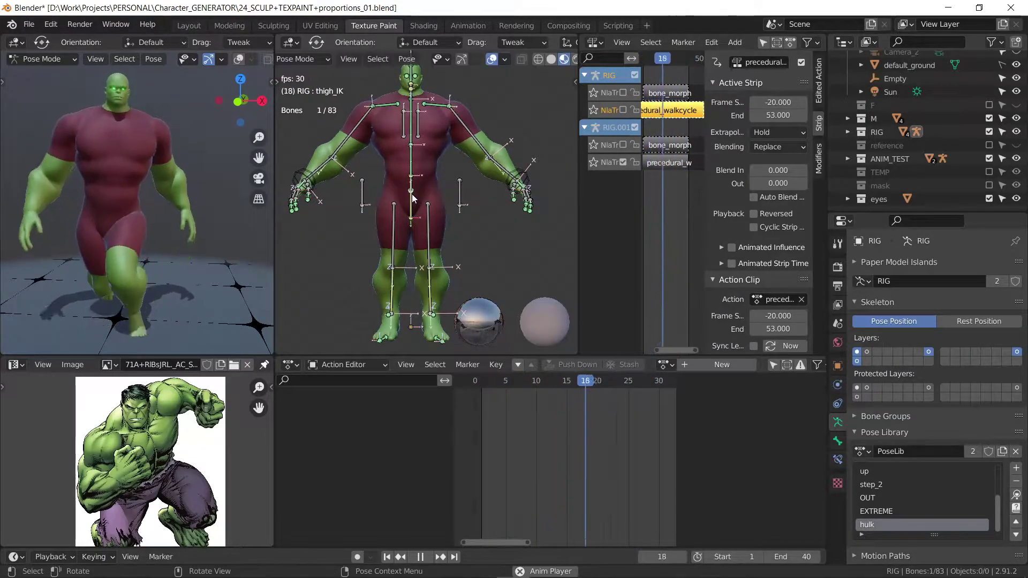
key("x")
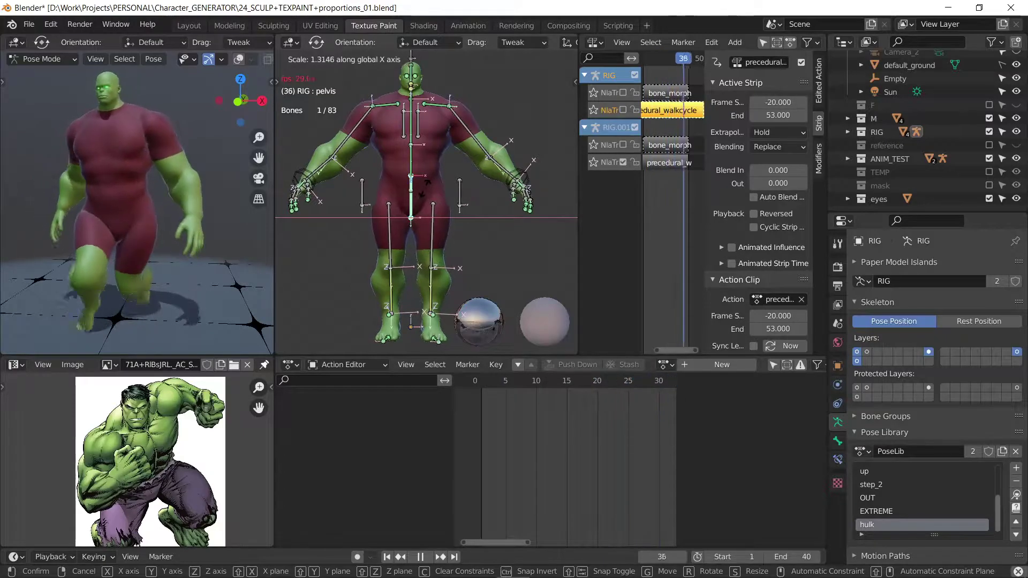
key("Return")
mouse_move(221, 175)
middle_mouse_down()
mouse_move(99, 196)
mouse_move(79, 210)
middle_mouse_up()
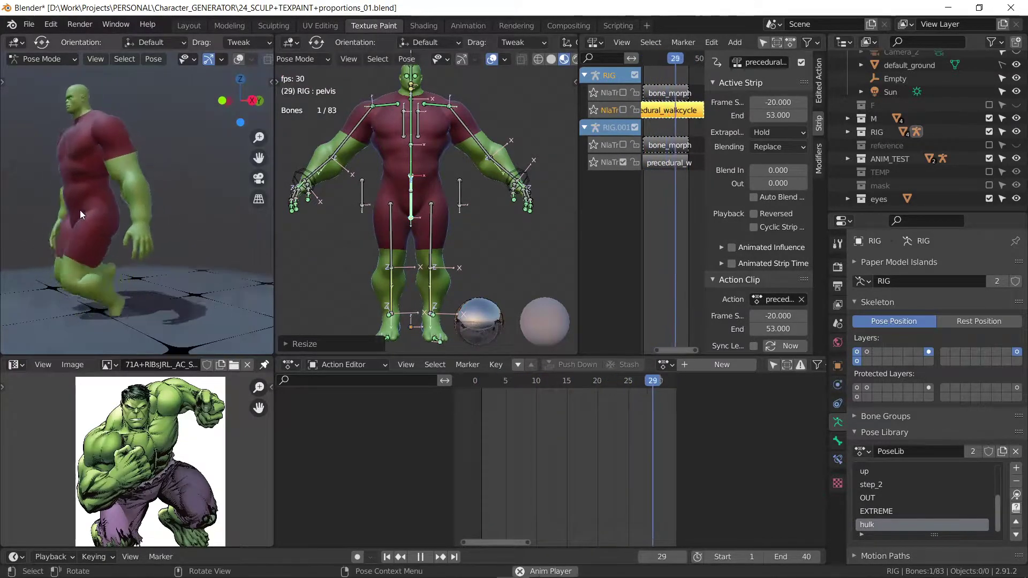
Step: Squash the waist and pelvis bones vertically along Z
left_click(413, 111)
left_click(413, 112)
key("s")
key("z")
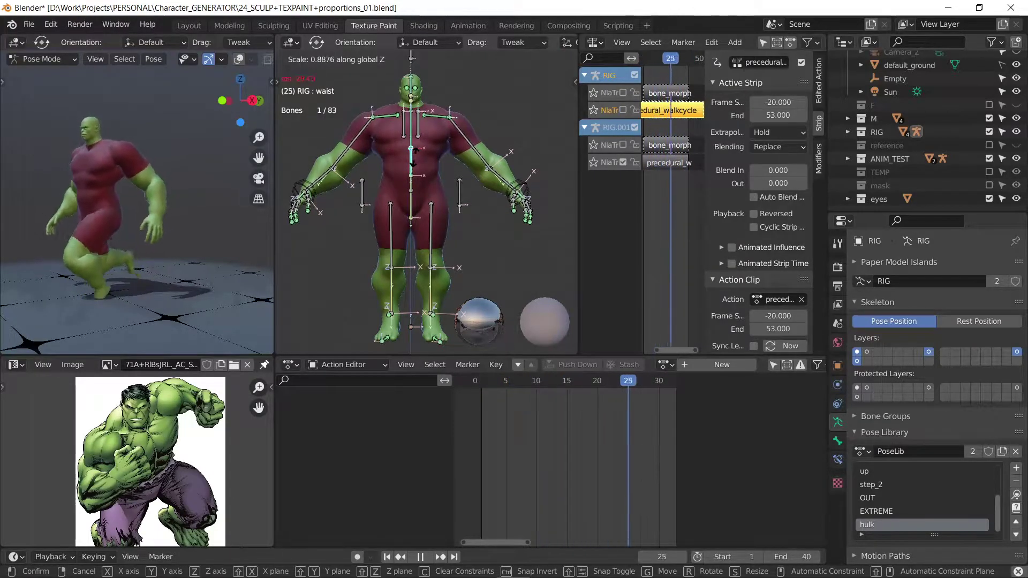
left_click(413, 187)
key("s")
key("z")
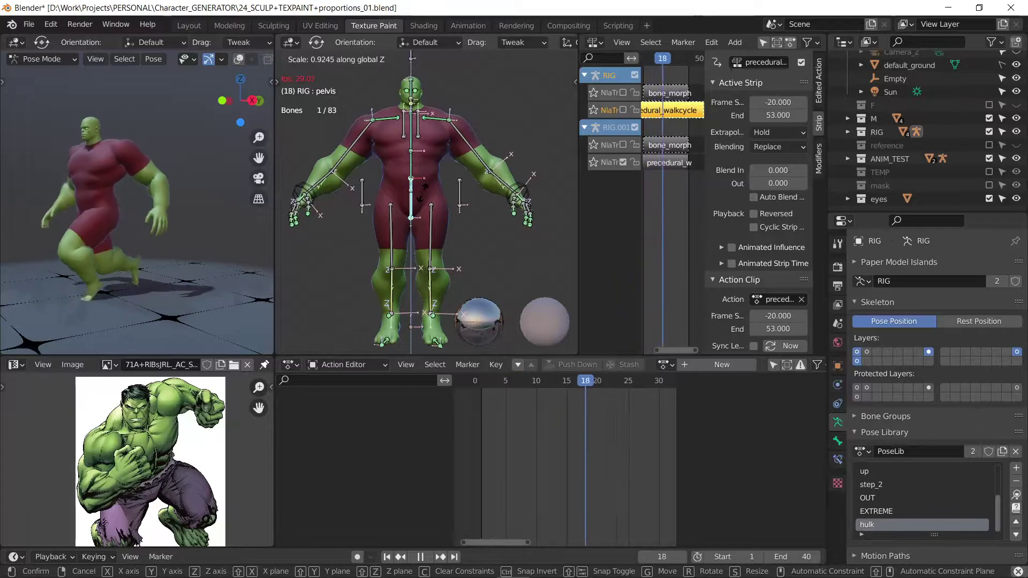
key("Return")
Step: Orbit the preview and switch the rig back to Object Mode
middle_click_drag(41, 200, 127, 210)
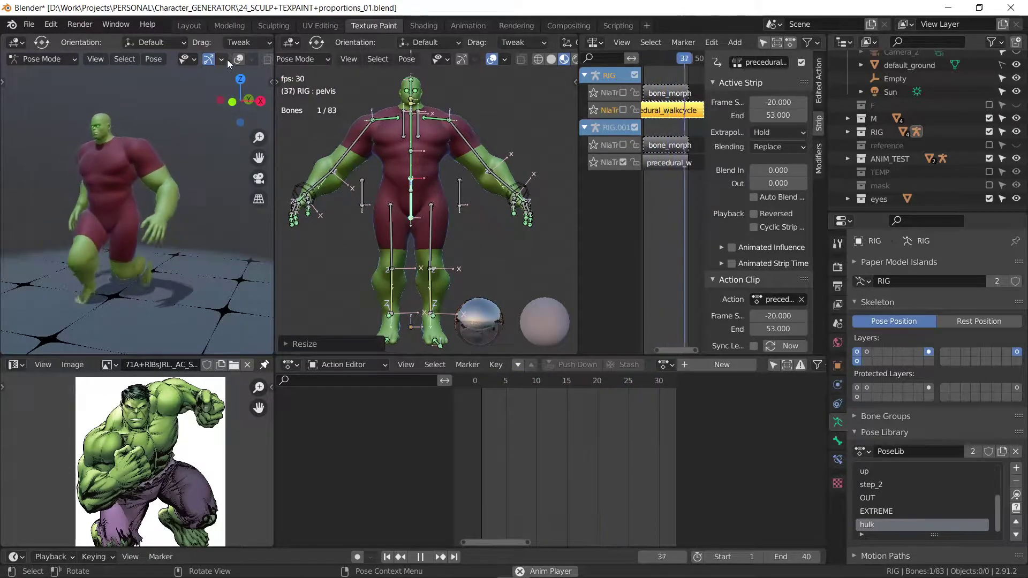
mouse_move(231, 62)
middle_mouse_down()
mouse_move(175, 224)
mouse_move(77, 211)
middle_mouse_up()
key("ctrl+Tab")
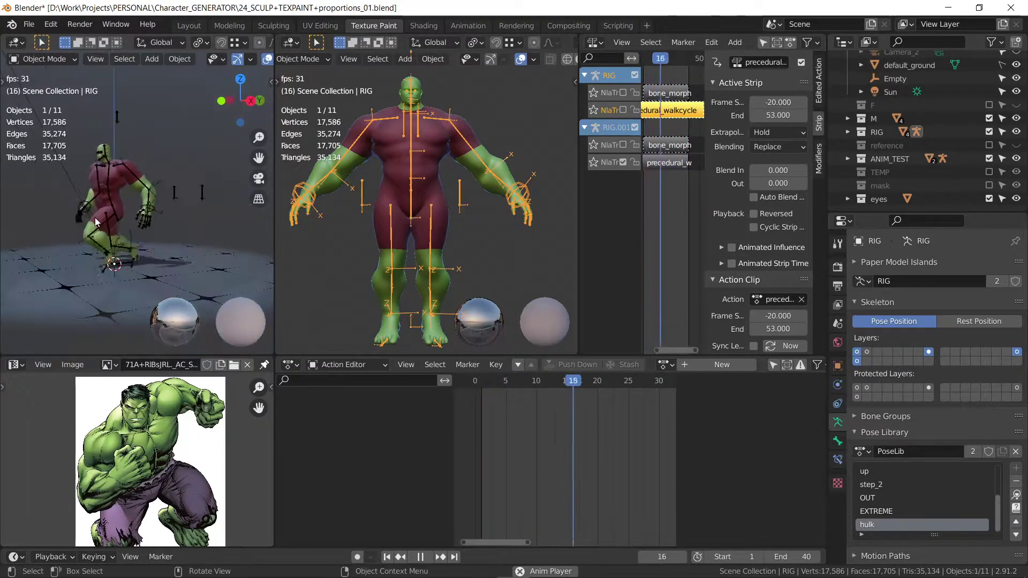
Step: Put RIG.001 in Pose Mode and reveal its hidden bones
left_click(113, 219)
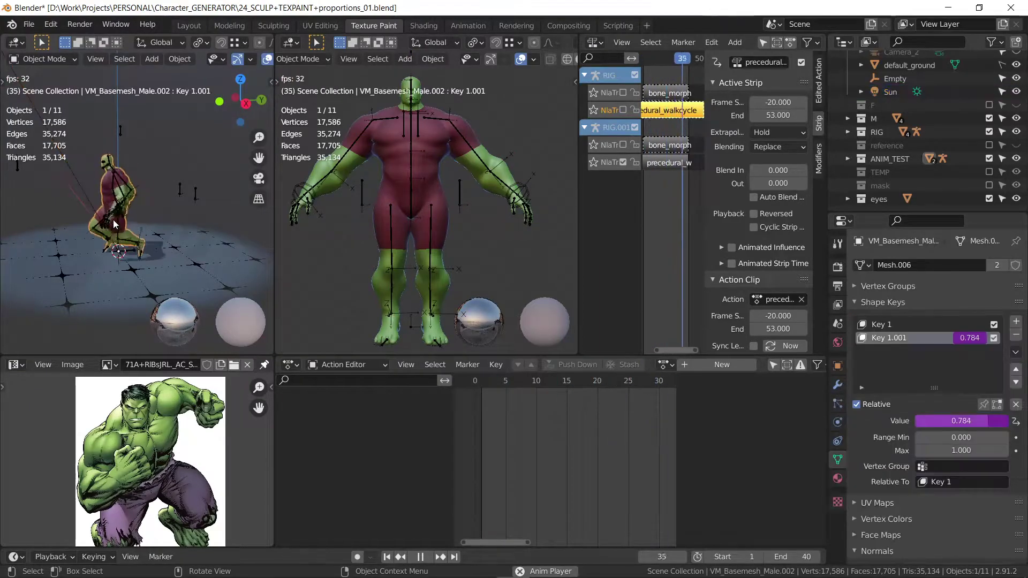
key("ctrl+Tab")
left_click(113, 219)
key("ctrl+Tab")
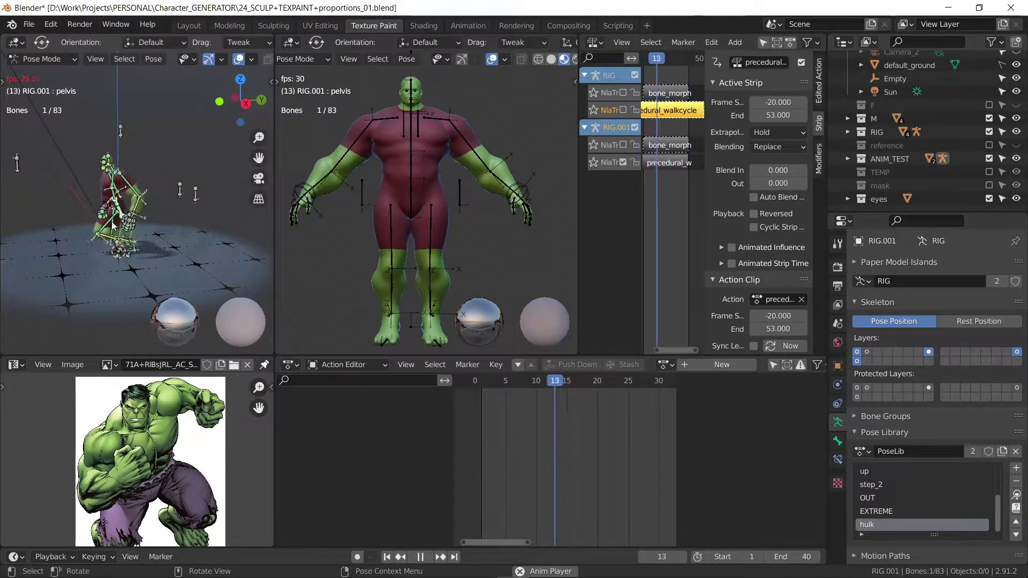
key("alt+h")
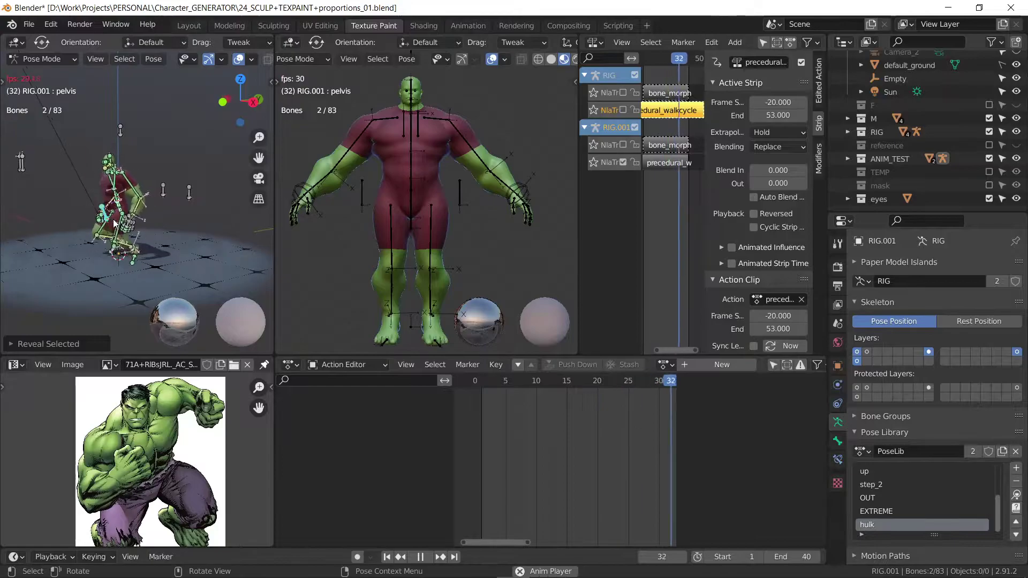
left_click(107, 217)
Step: Turn off the preview's overlays and select the main rig's chest bone
middle_click_drag(107, 217, 76, 211)
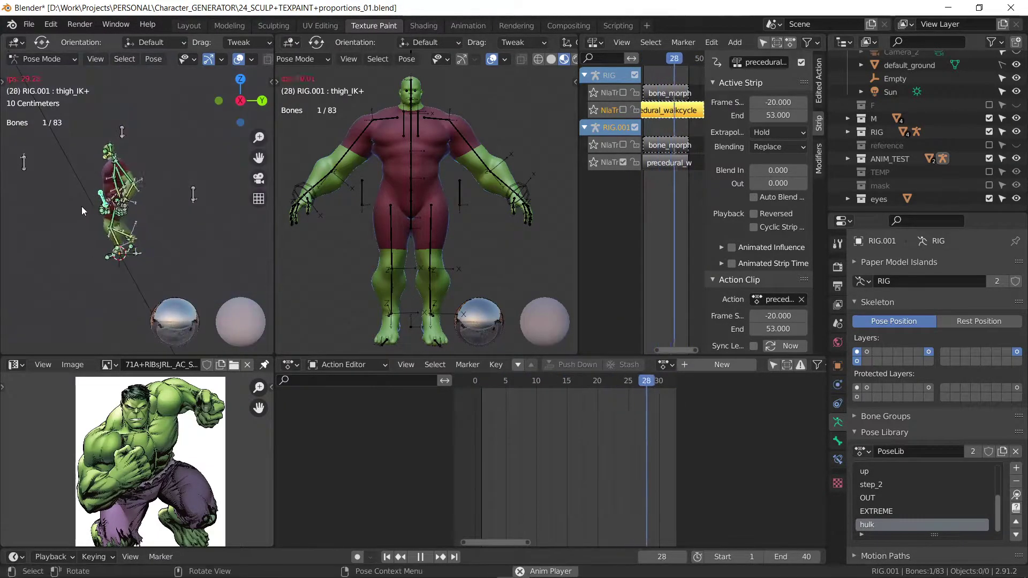
middle_click_drag(82, 207, 223, 211)
left_click(239, 59)
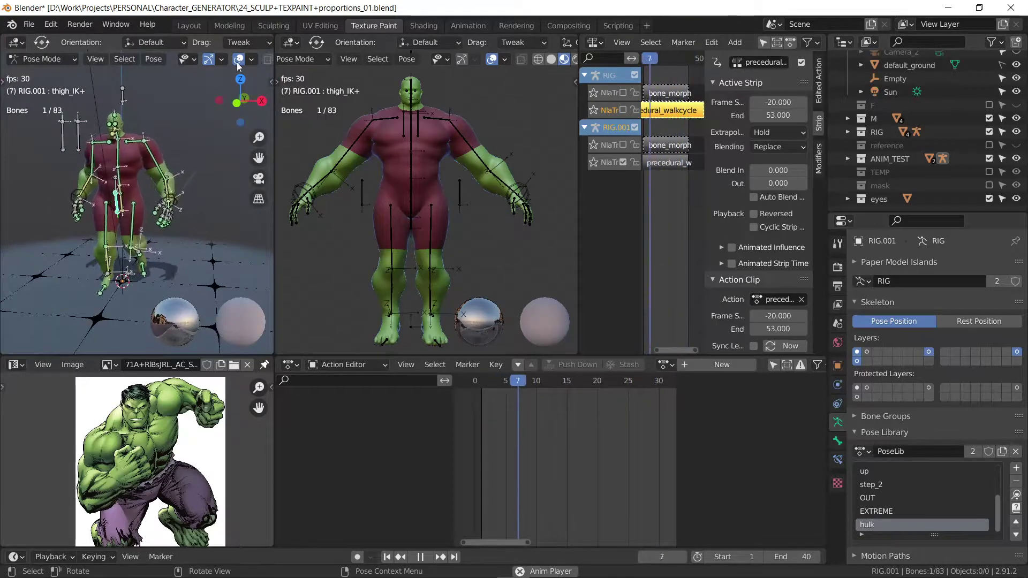
middle_click_drag(134, 242, 159, 234)
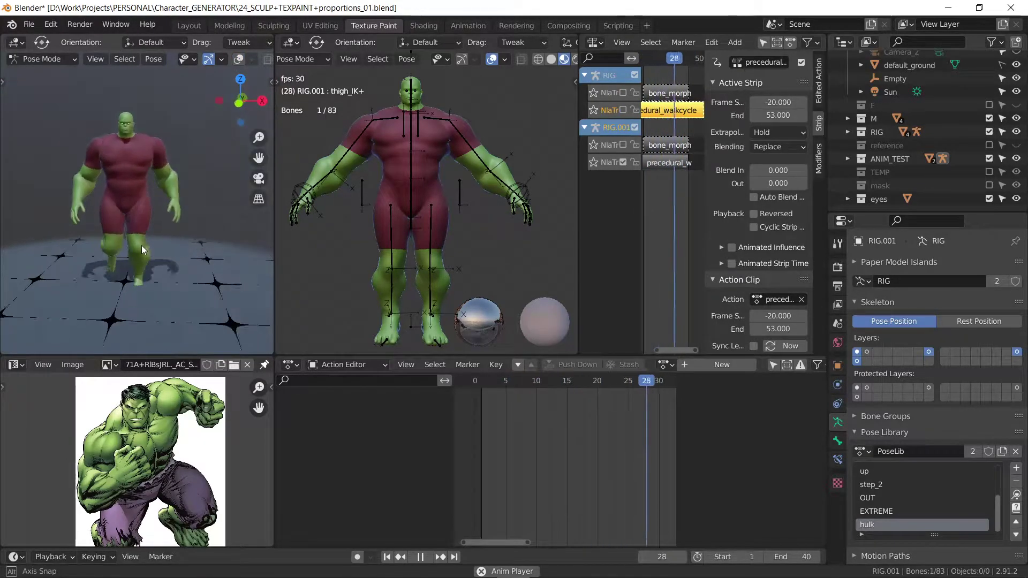
left_click(407, 134)
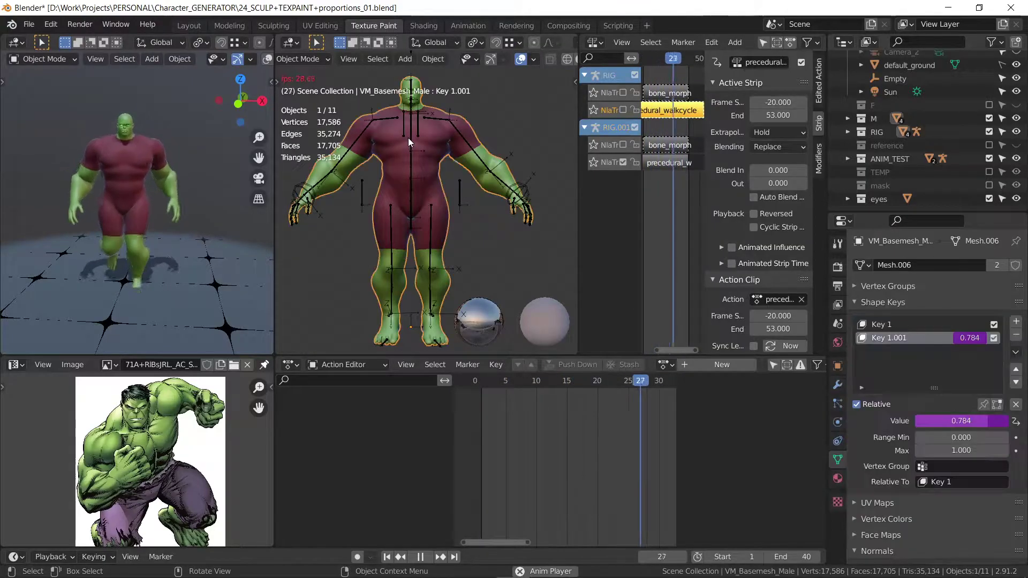
left_click(412, 134)
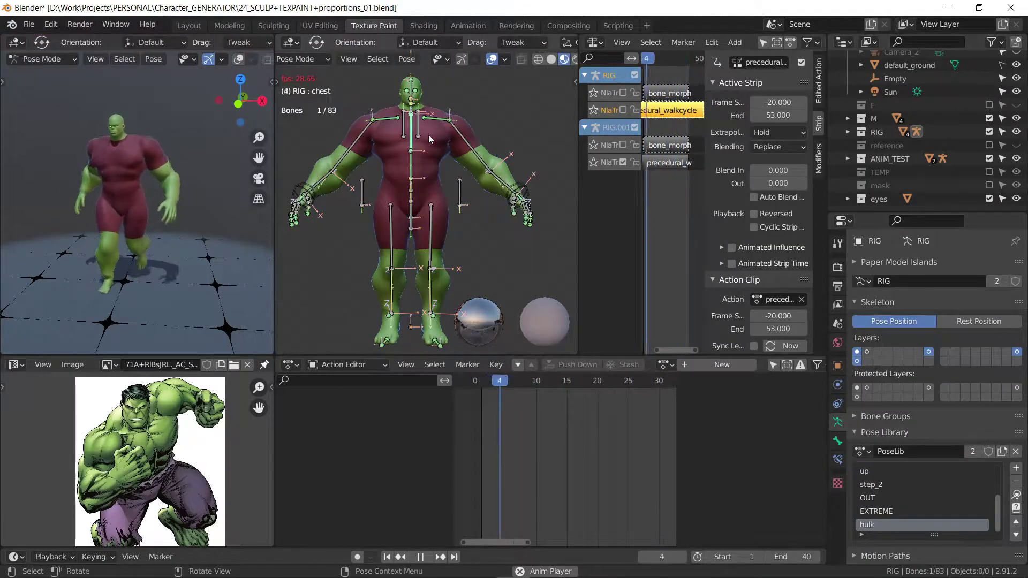
Step: Stretch the chest bone vertically along Z
key("s")
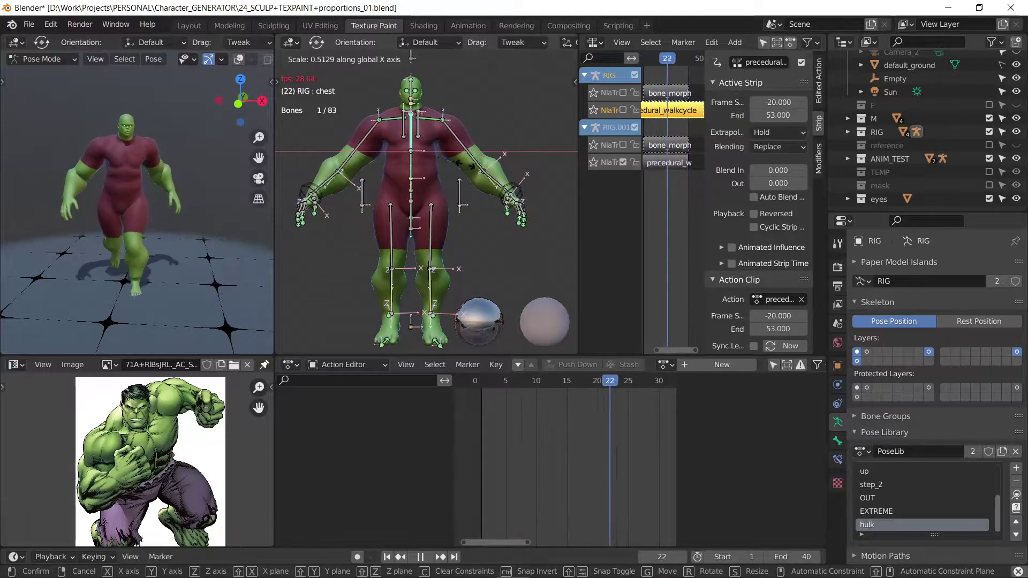
key("Escape")
key("s")
key("z")
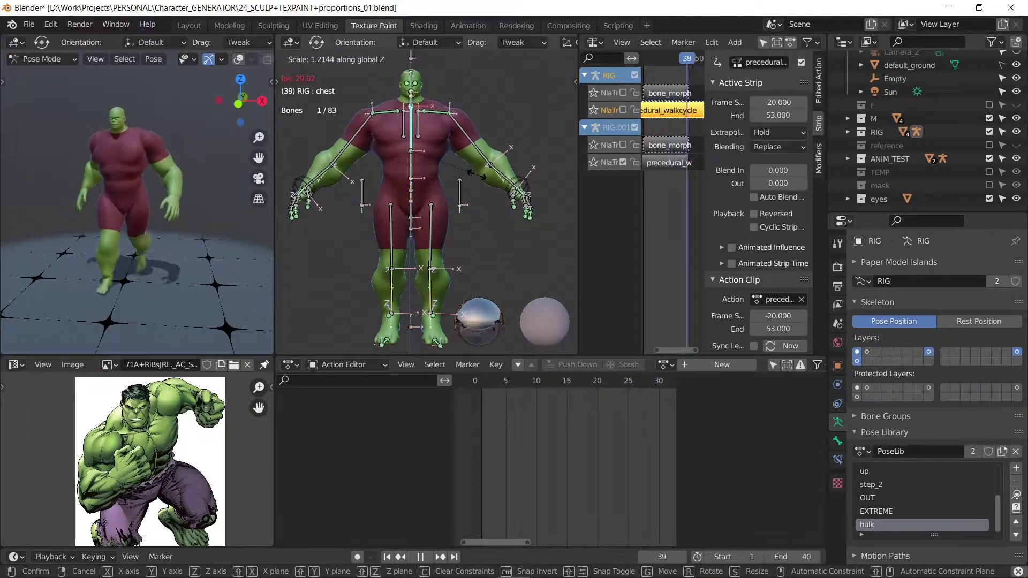
left_click(472, 170)
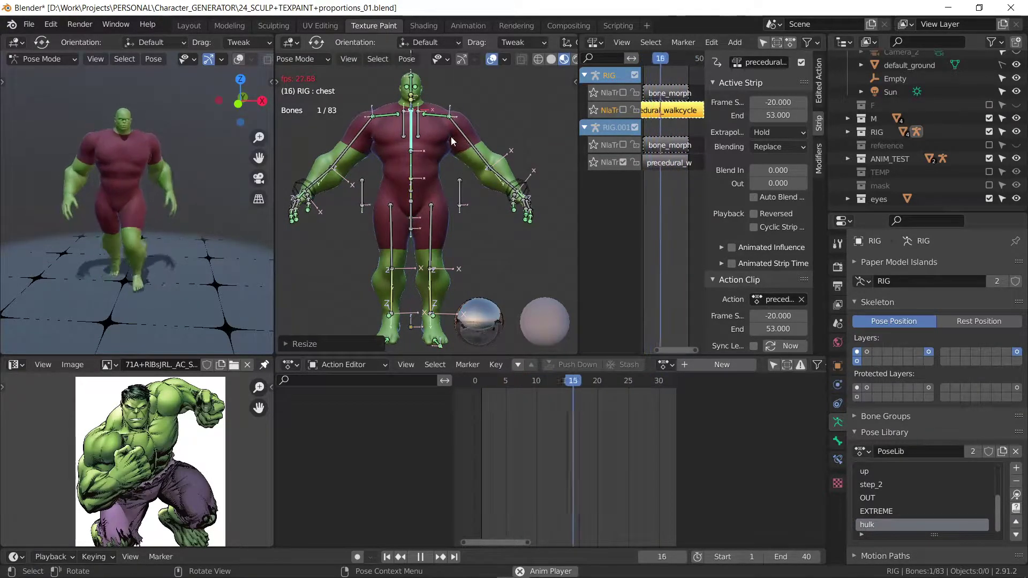
Step: Resize the left clavicle along Z, then widen it along X
left_click(441, 118)
key("s")
key("z")
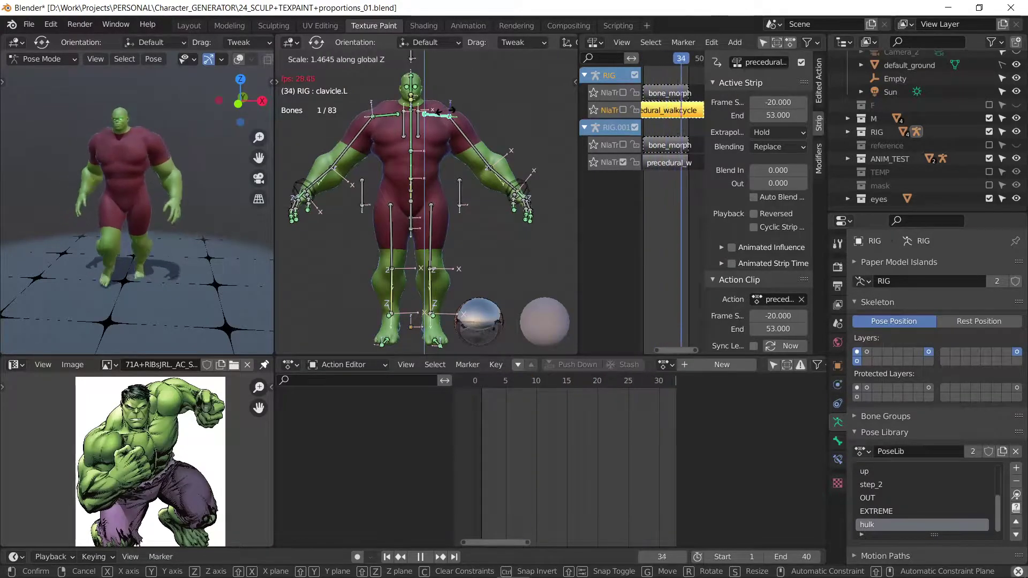
key("Escape")
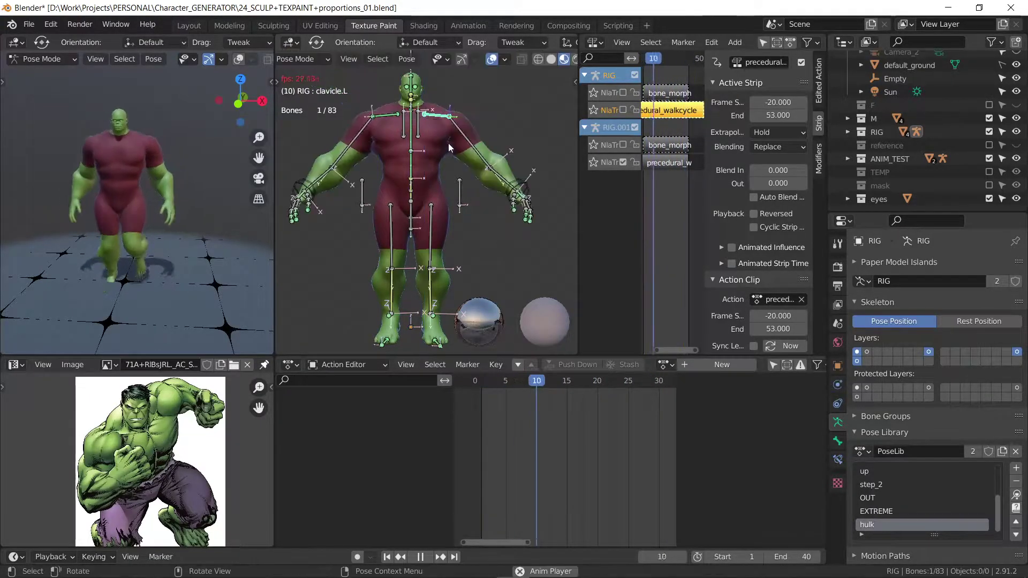
key("s")
key("z")
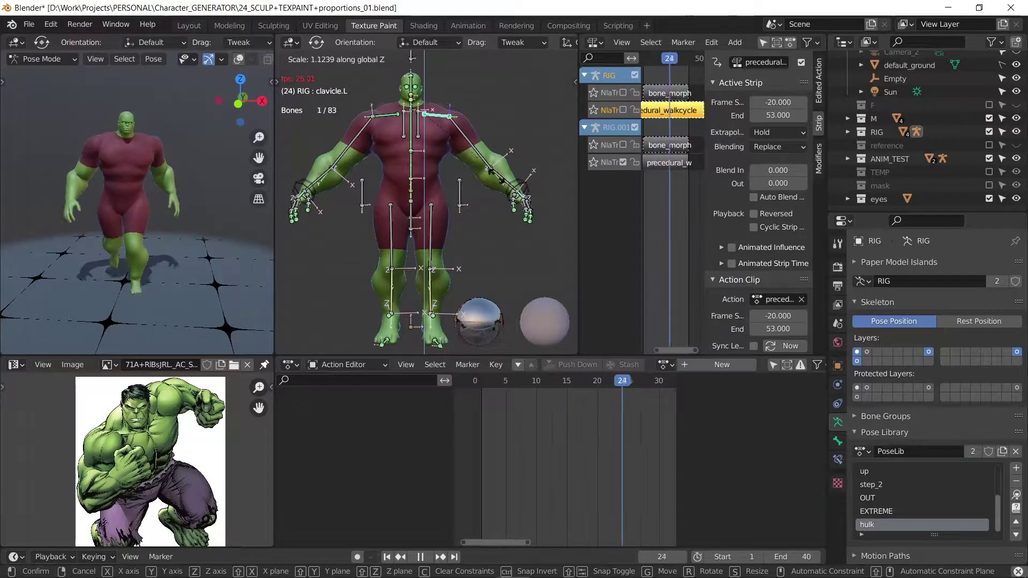
left_click(496, 179)
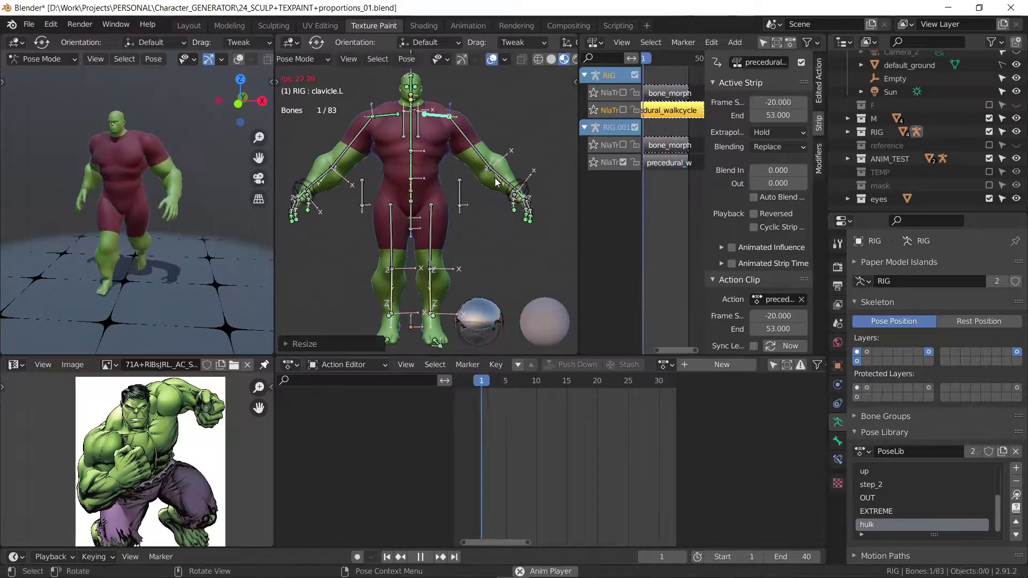
key("s")
key("x")
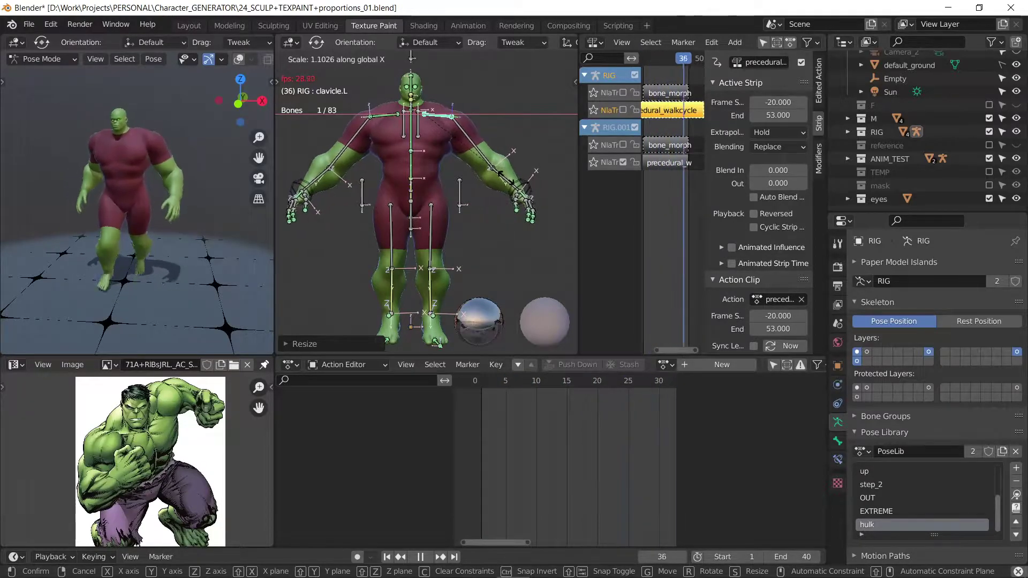
left_click(488, 168)
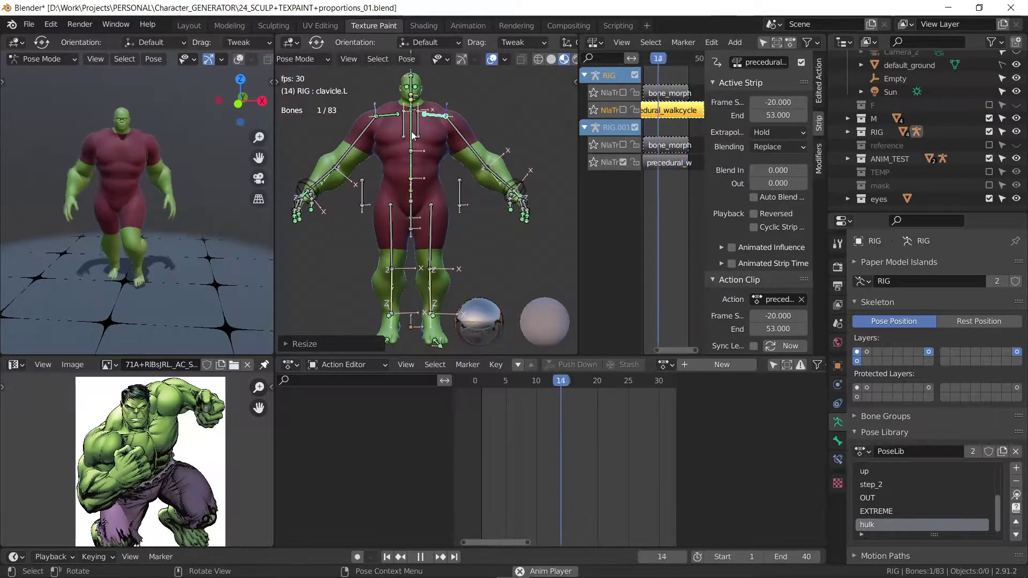
Step: Adjust the chest bone's width along X
left_click(413, 134)
key("s")
key("x")
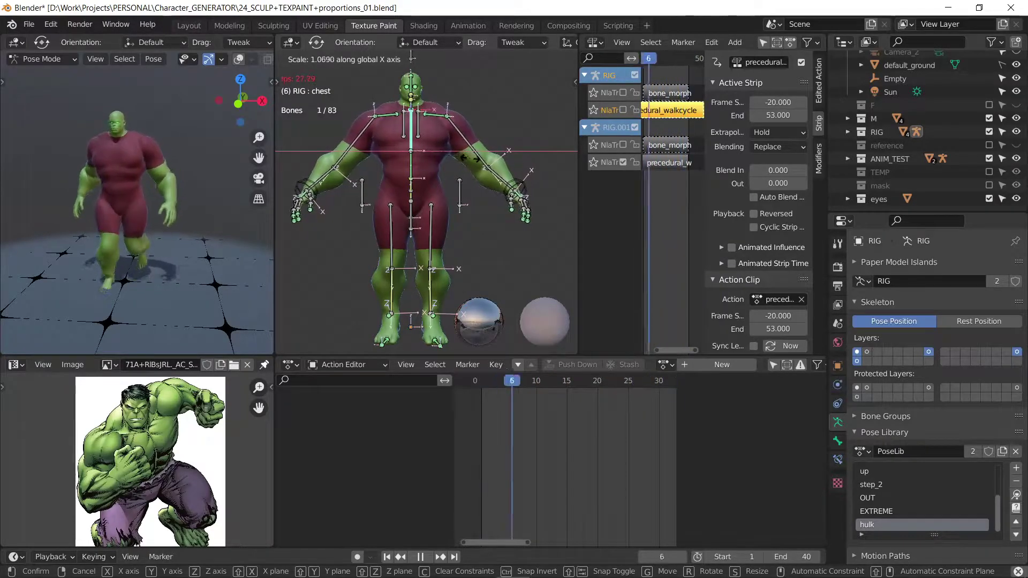
left_click(459, 161)
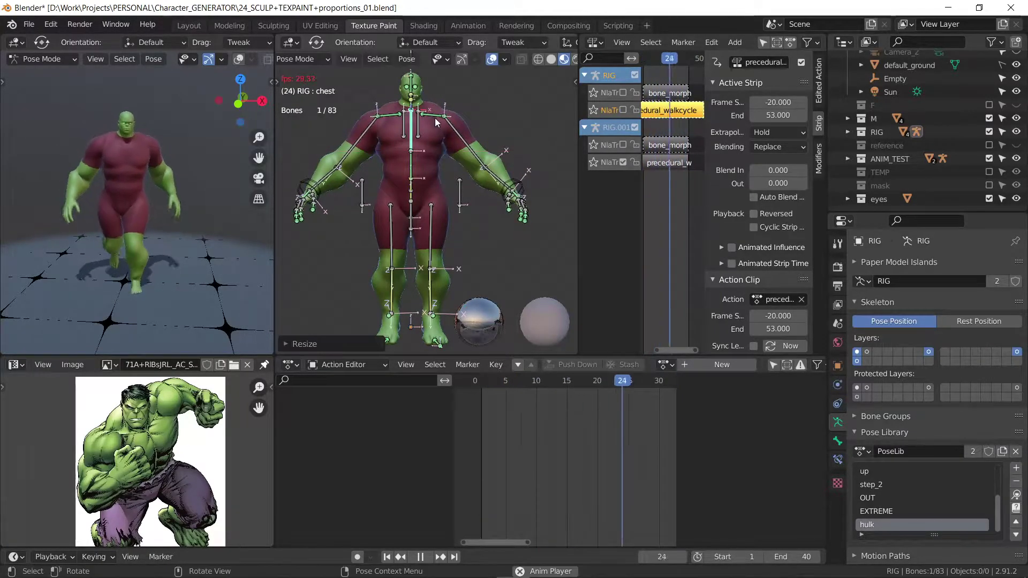
key("s")
left_click(425, 114)
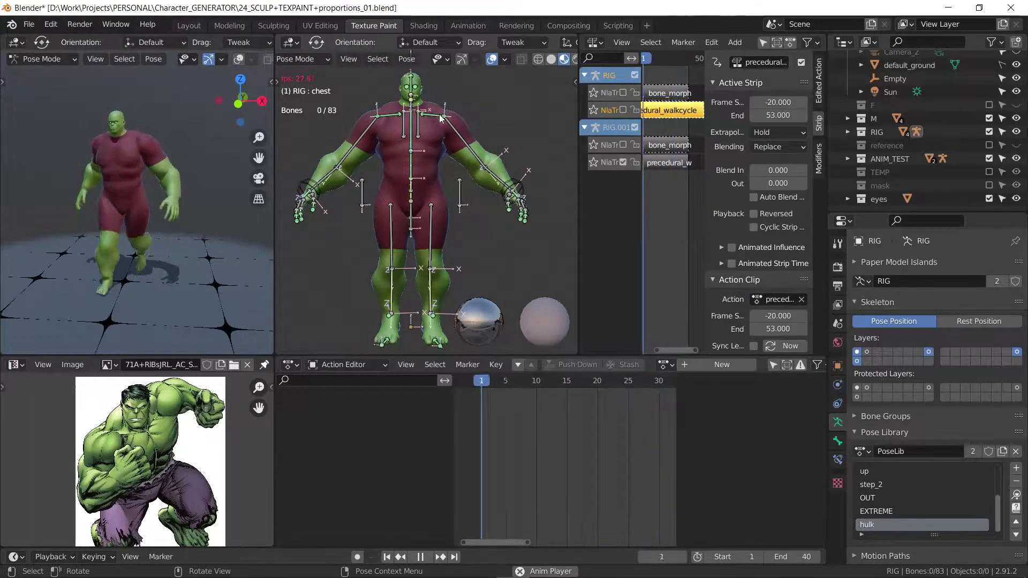
Step: Widen the left clavicle, thicken the shoulder ~1.1 length-locked, enlarge the head ~1.24
key("s")
key("x")
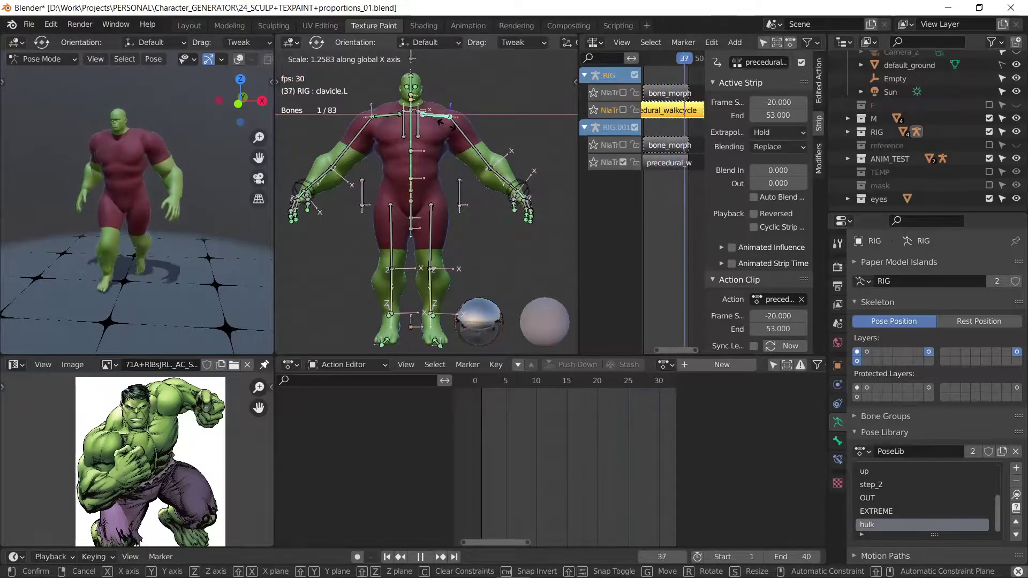
left_click(466, 142)
key("s")
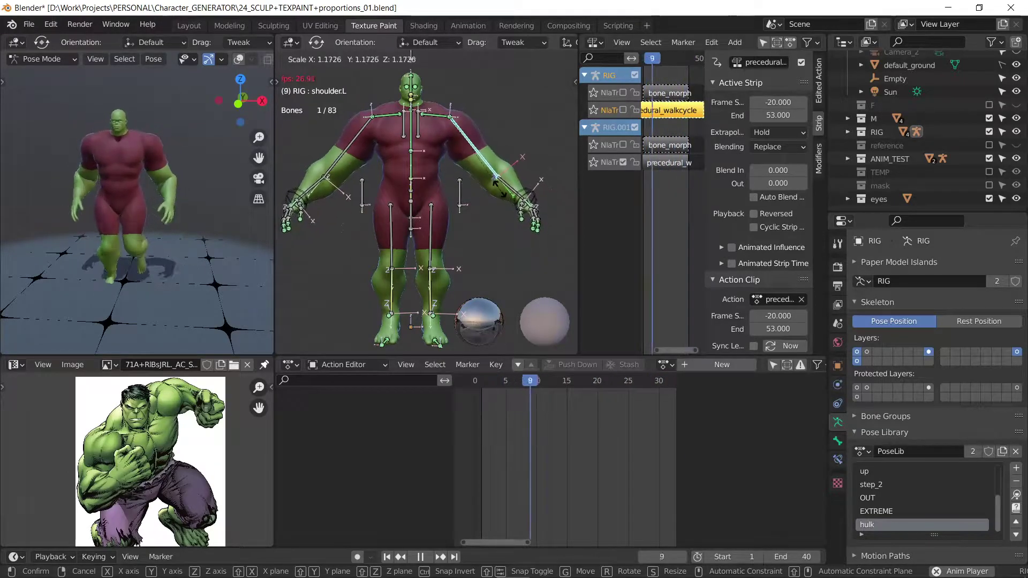
key("shift+y")
key("shift+y")
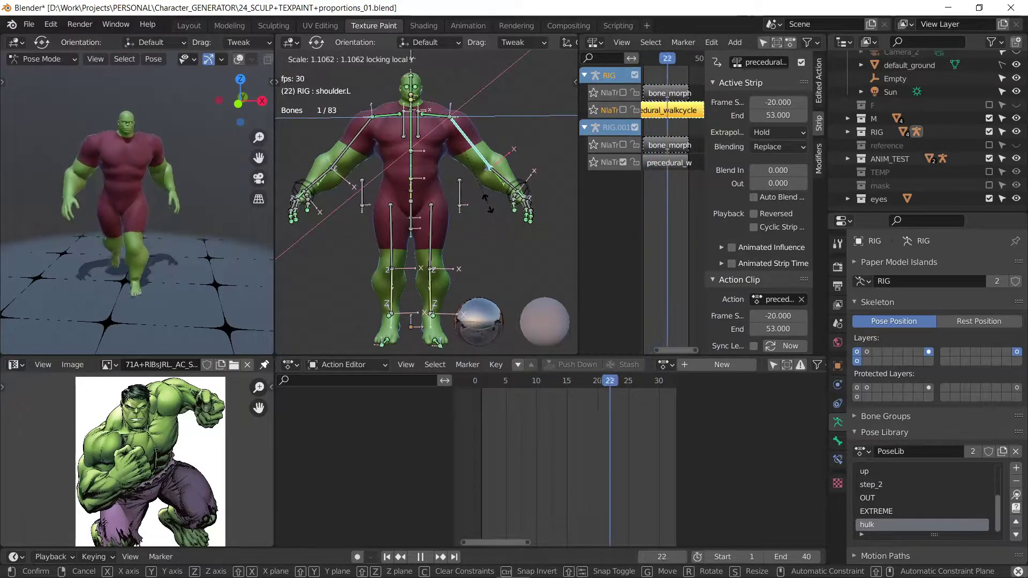
left_click(487, 203)
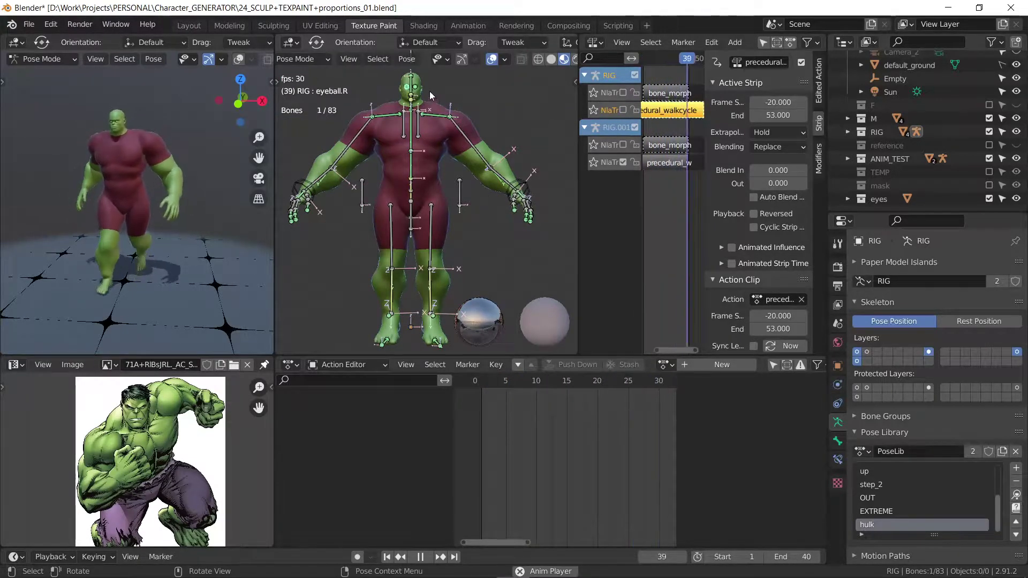
key("s")
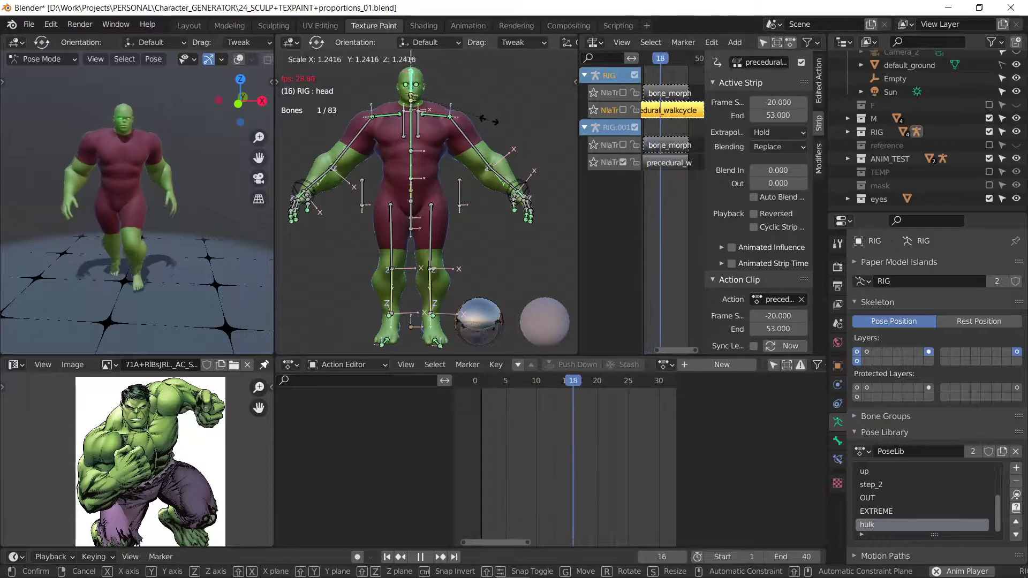
left_click(487, 120)
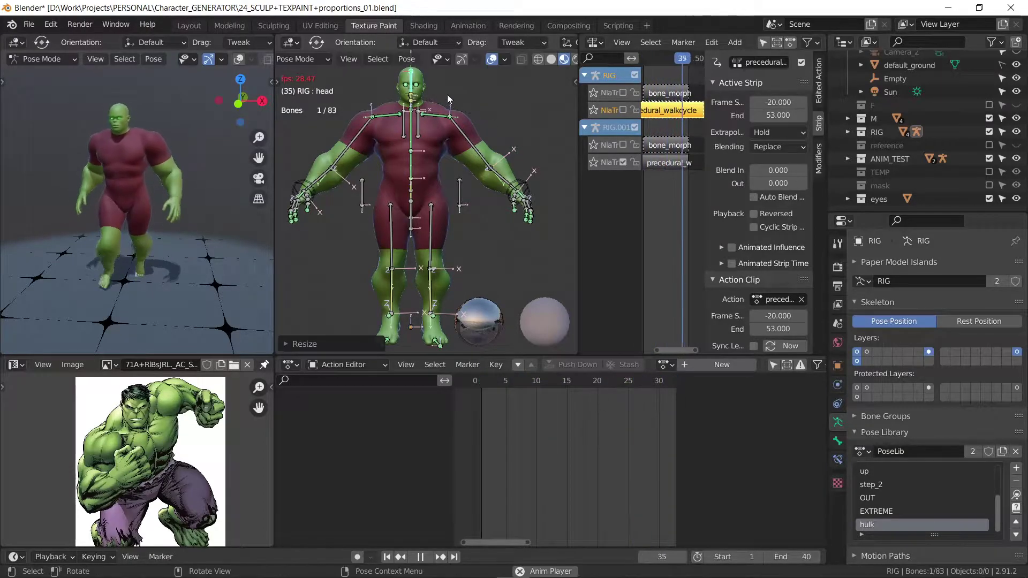
Step: Squash the neck bone along the global Z axis
mouse_move(414, 108)
middle_mouse_down()
mouse_move(404, 84)
mouse_move(412, 115)
middle_mouse_up()
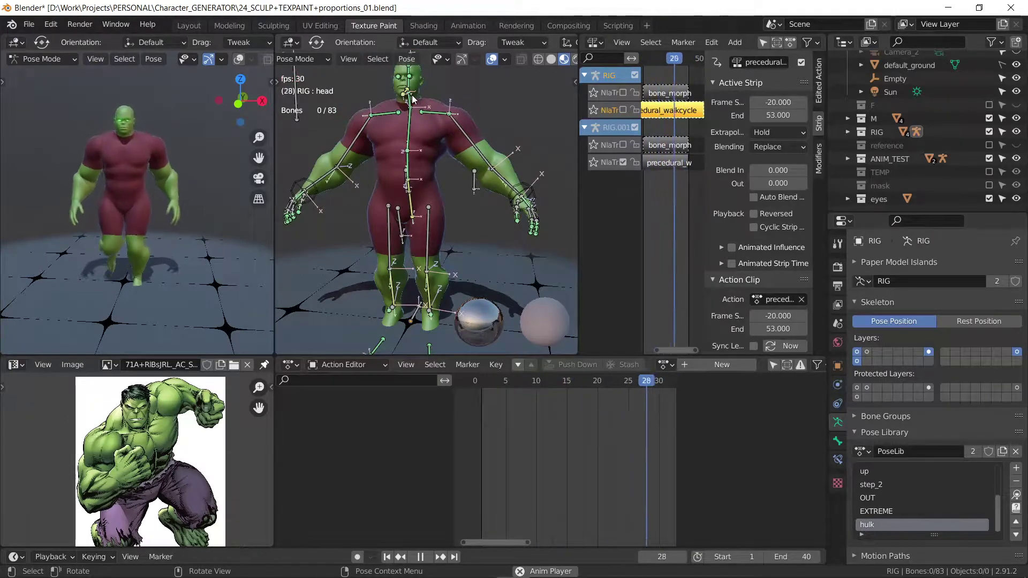
key("s")
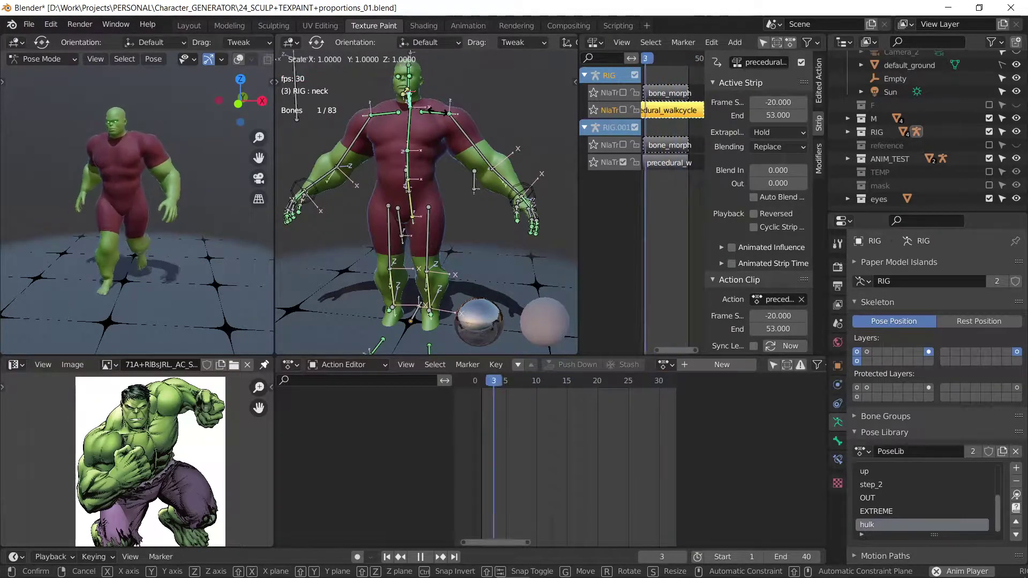
key("shift+y")
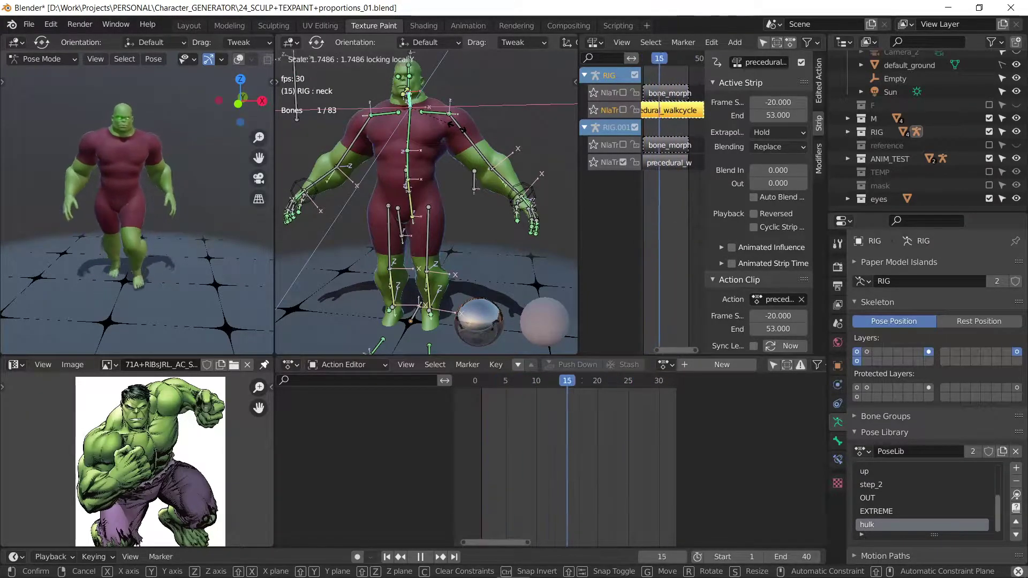
key("Return")
key("s")
key("z")
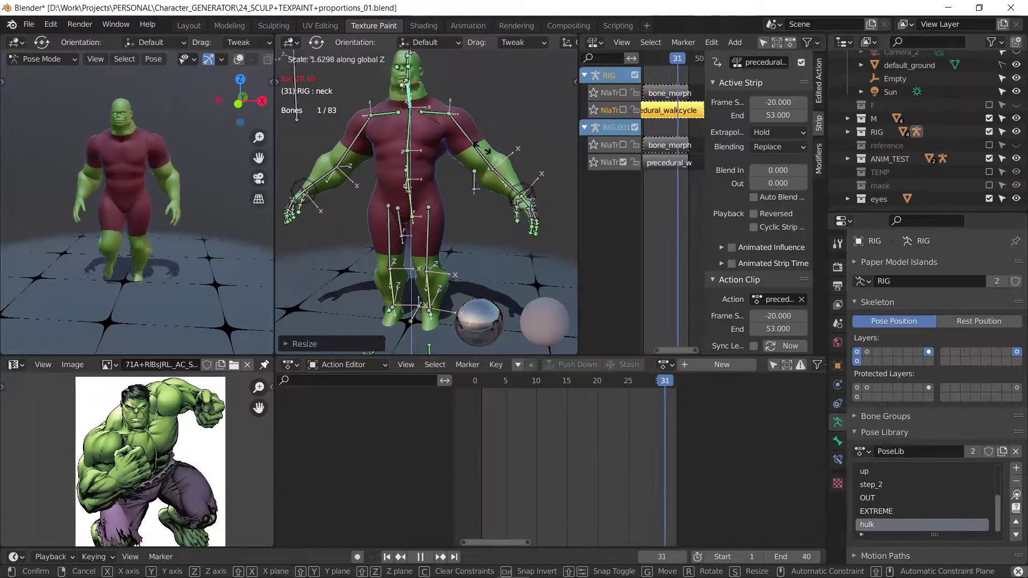
left_click(444, 115)
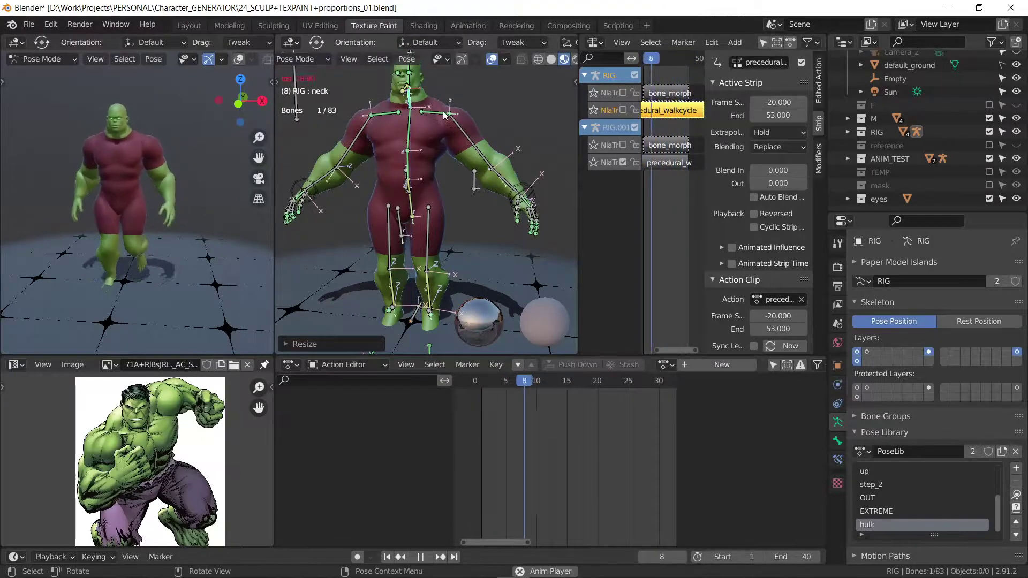
Step: Scale the left clavicle bone freely, without an axis restriction
key("s")
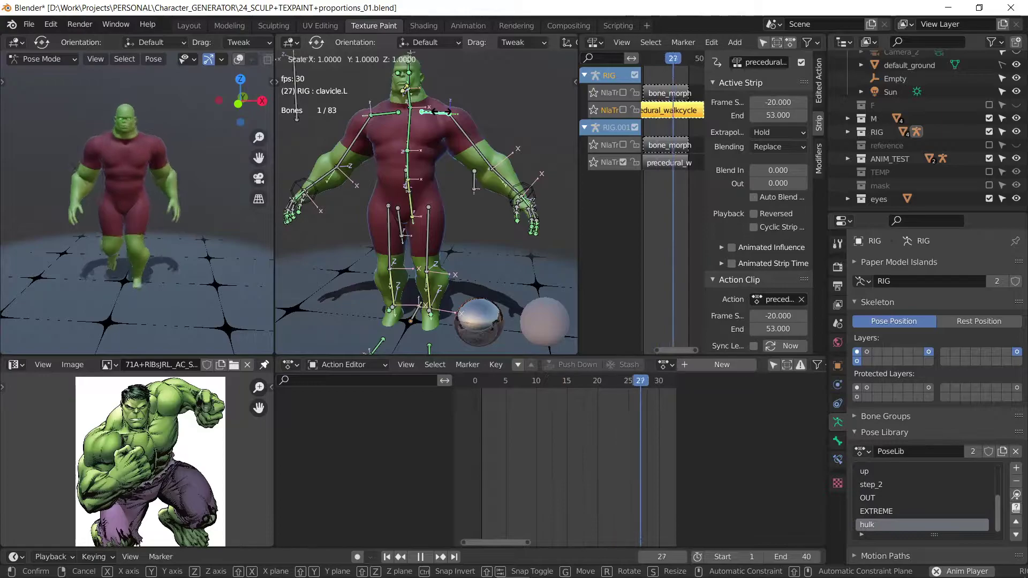
key("y")
key("y")
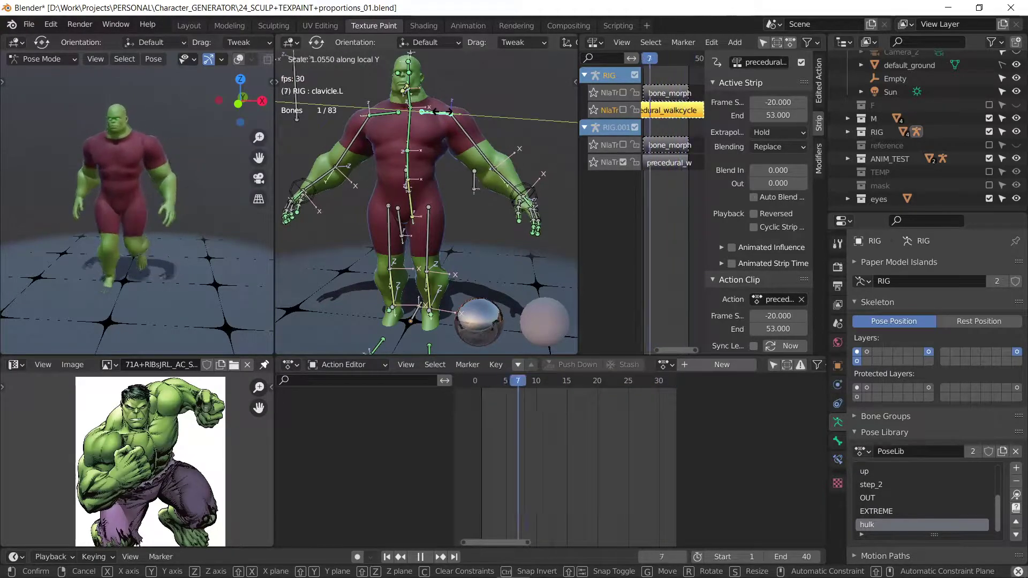
key("z")
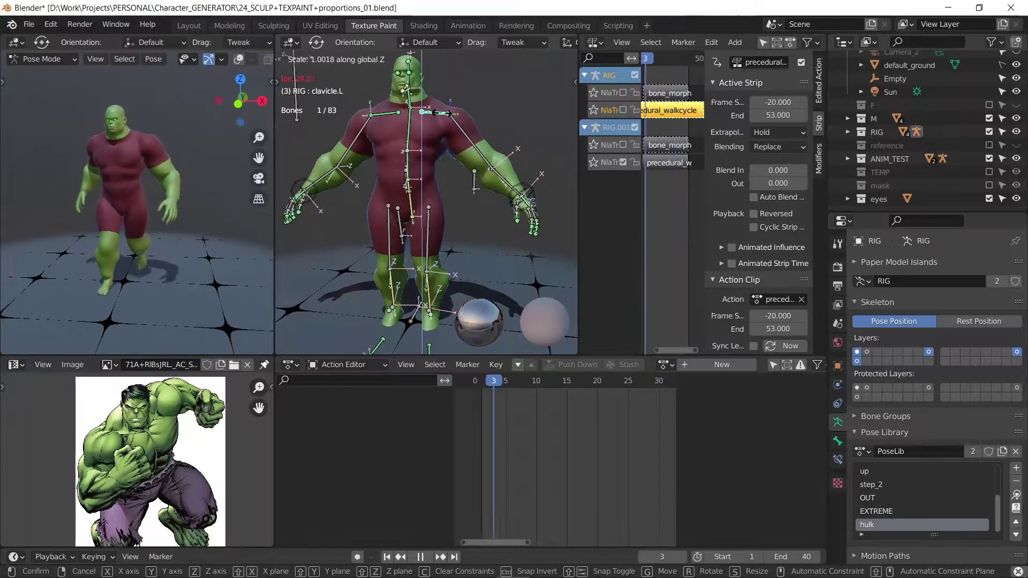
key("z")
key("z")
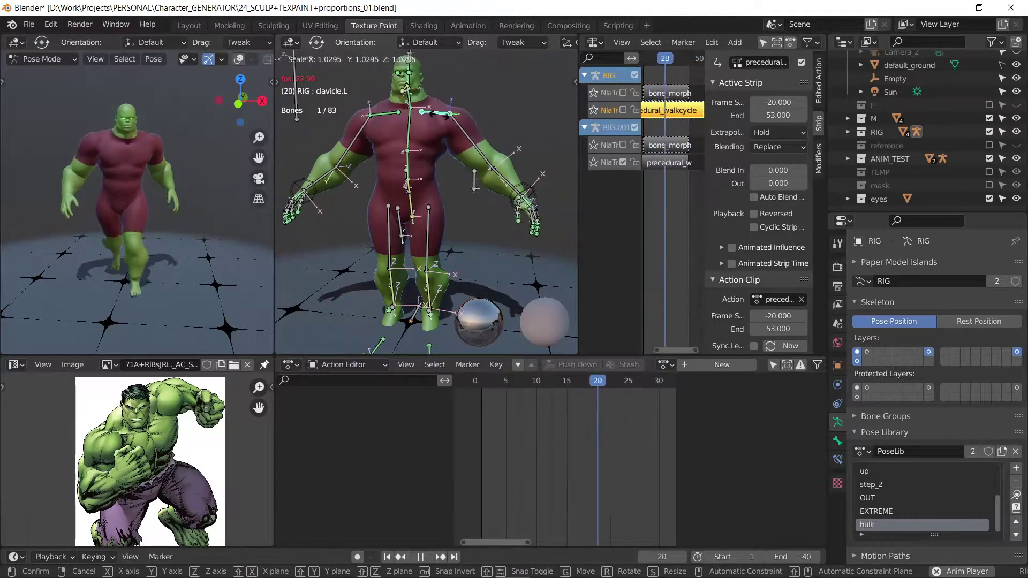
left_click(465, 131)
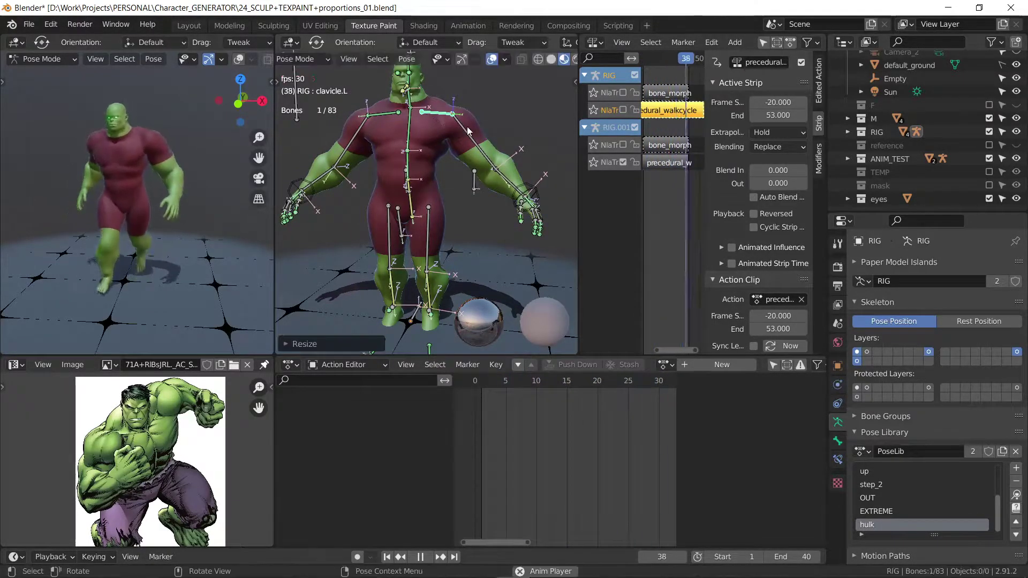
Step: Shorten the left clavicle bone along its local Y axis
key("s")
key("y")
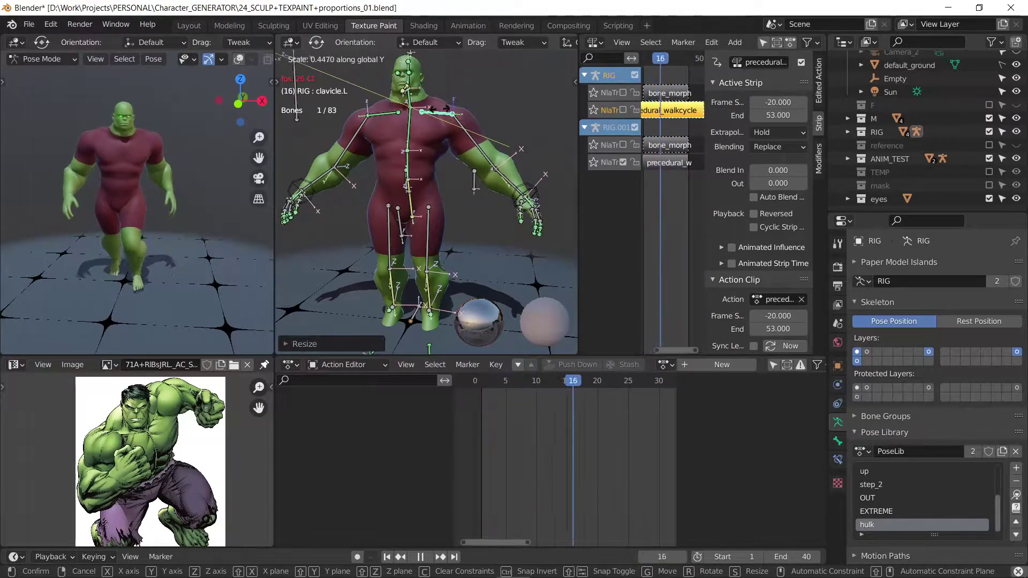
key("y")
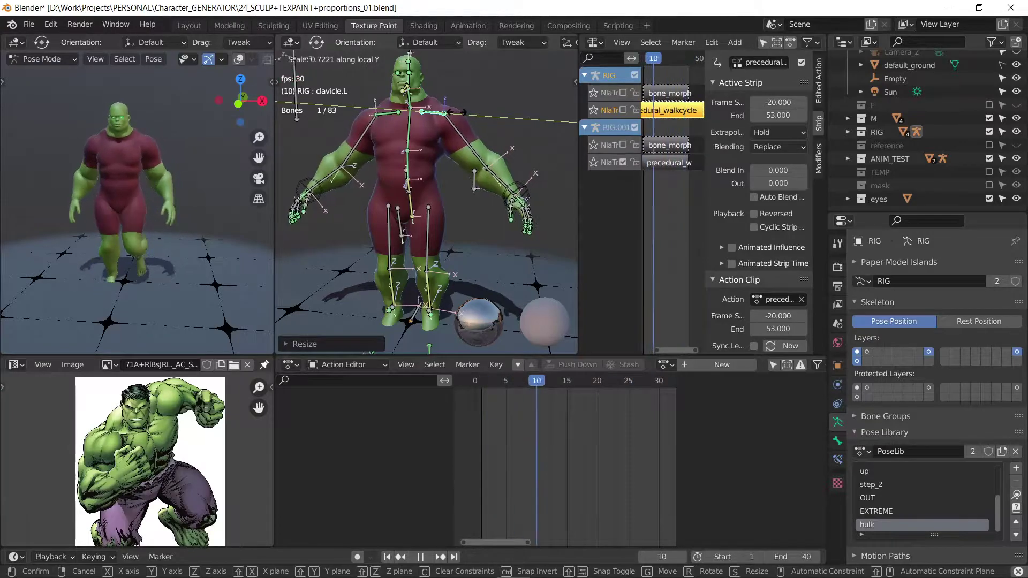
left_click(461, 113)
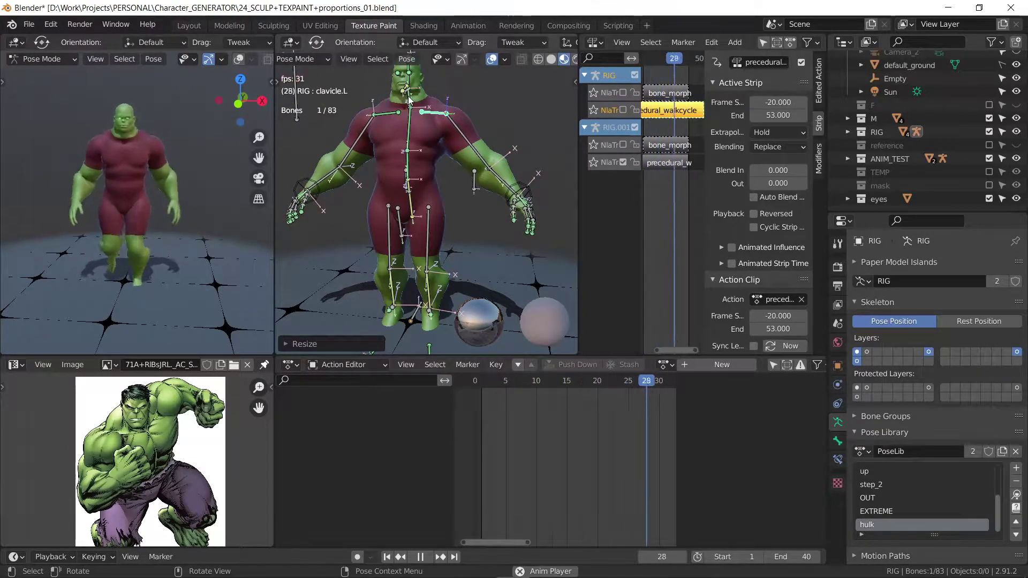
Step: Reduce the neck bone's scale again and check it from a side view
key("s")
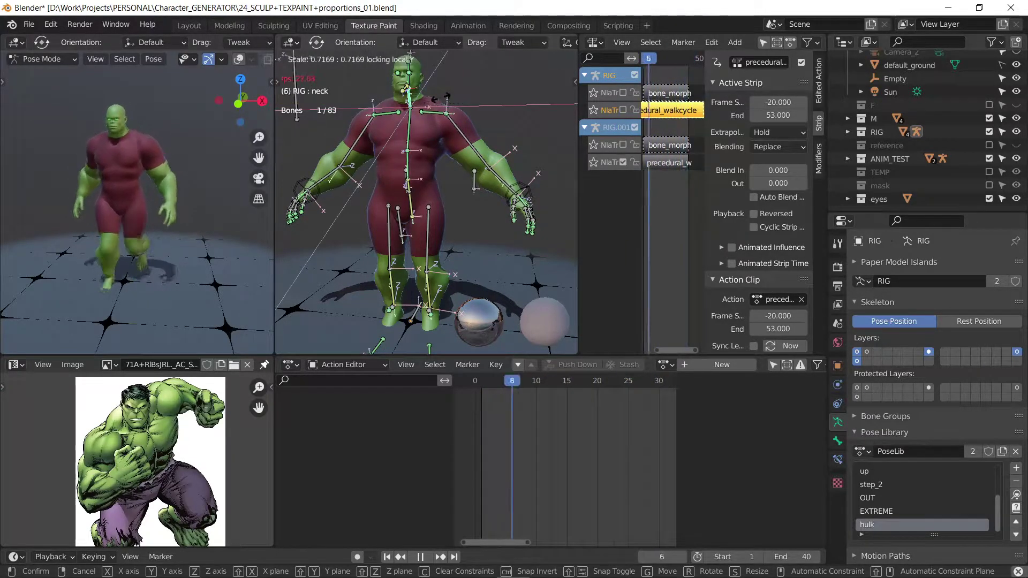
left_click(486, 110)
middle_click_drag(110, 143, 75, 132)
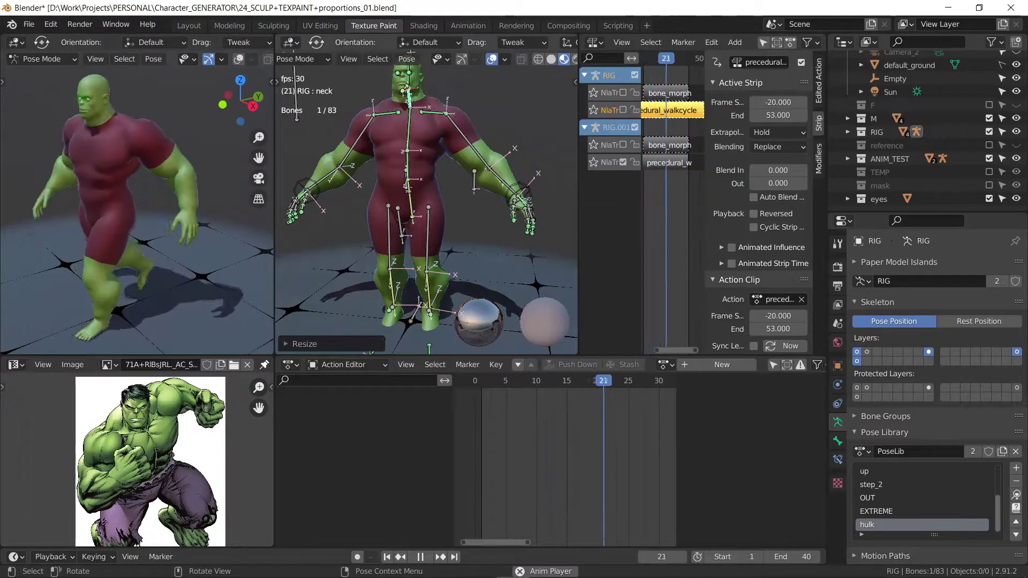
key("s")
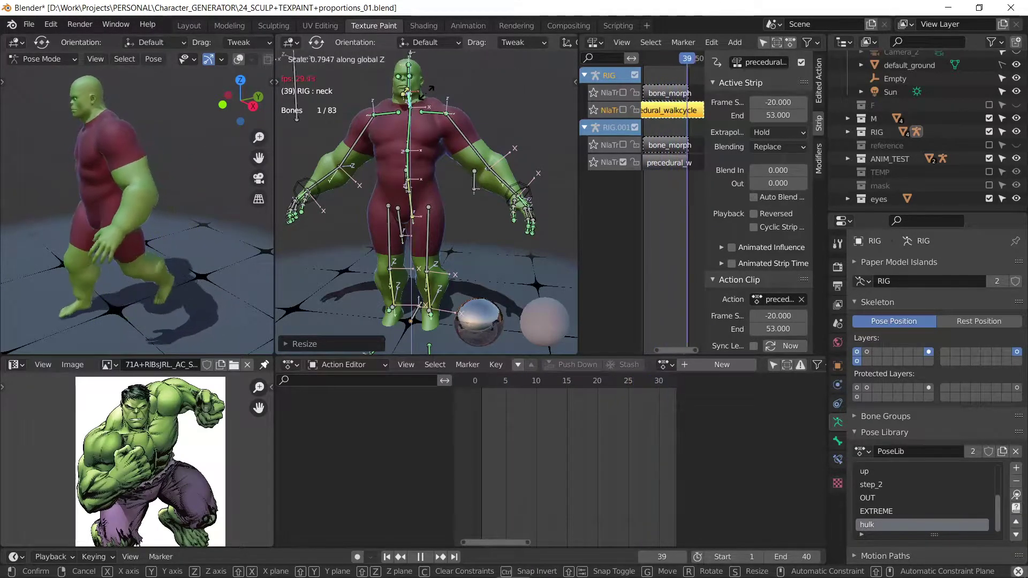
key("Escape")
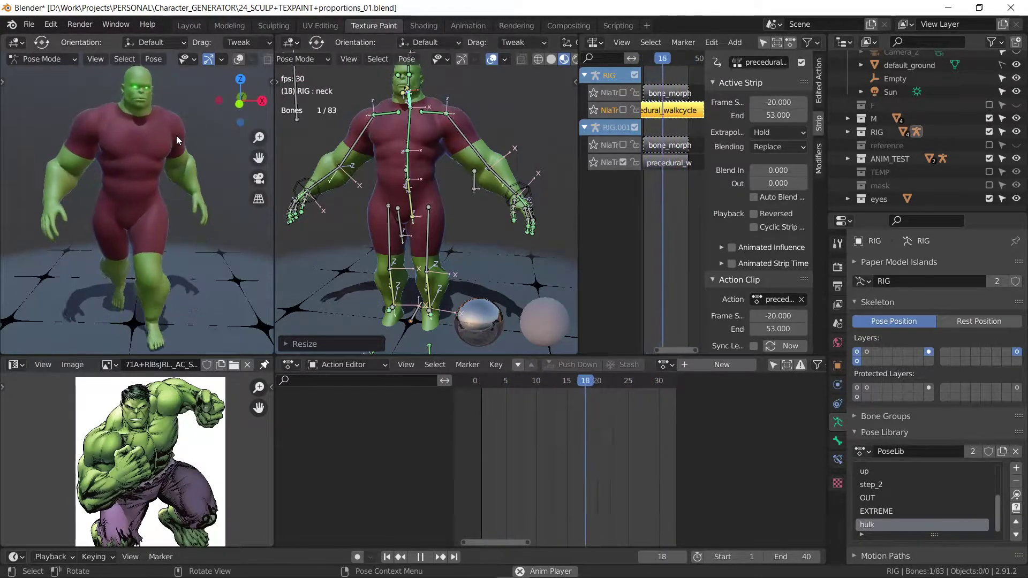
Step: Scale the left clavicle to about 0.85 along the global Z axis
scroll(156, 140, "up", 5)
left_click(432, 110)
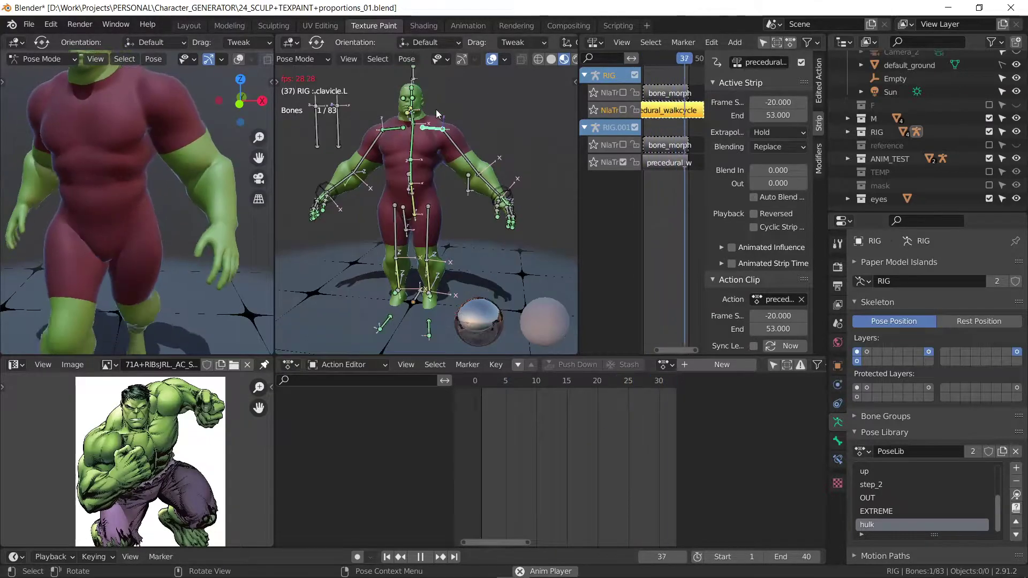
scroll(134, 129, "down", 2)
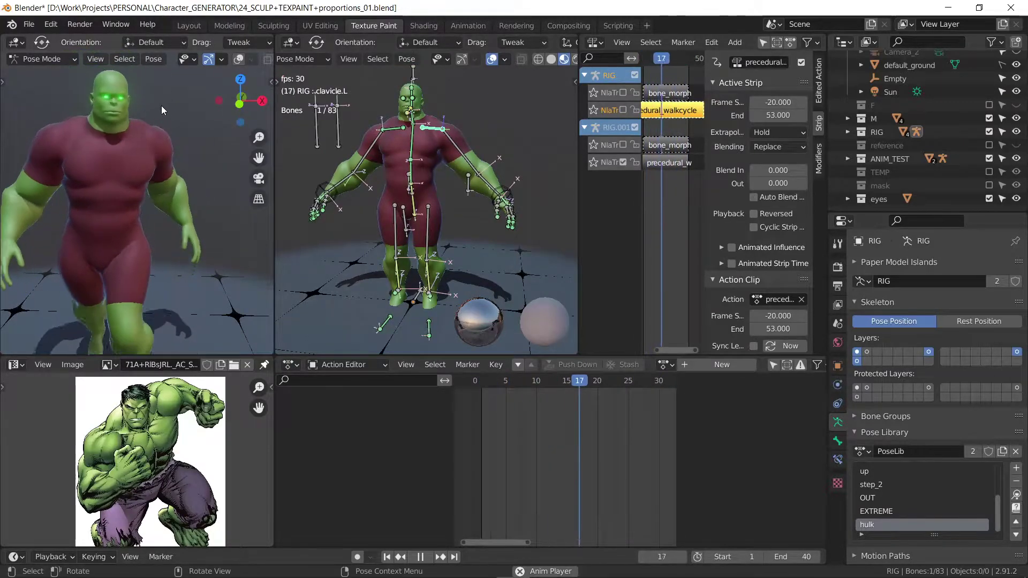
key("z")
key("Escape")
key("s")
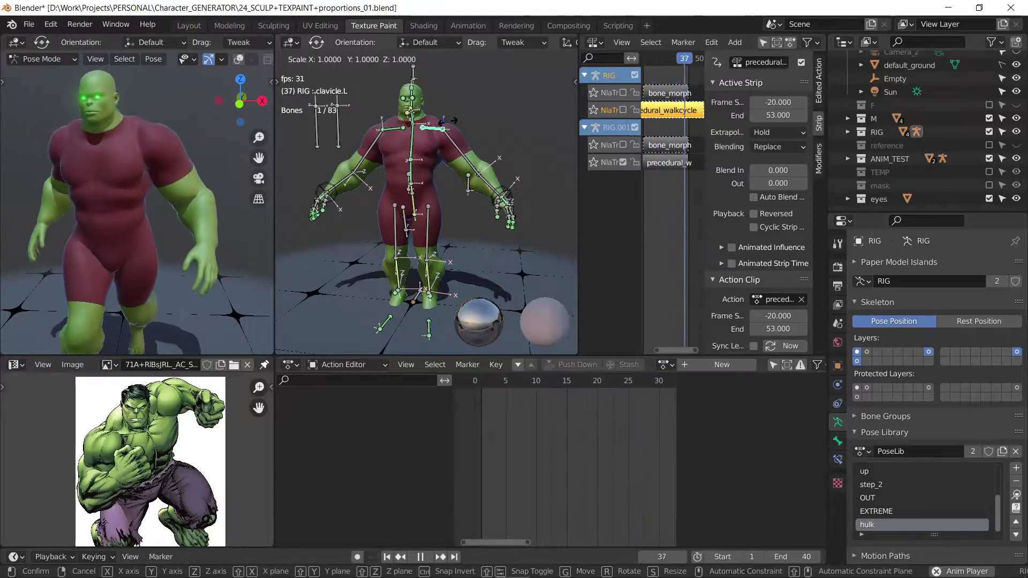
key("z")
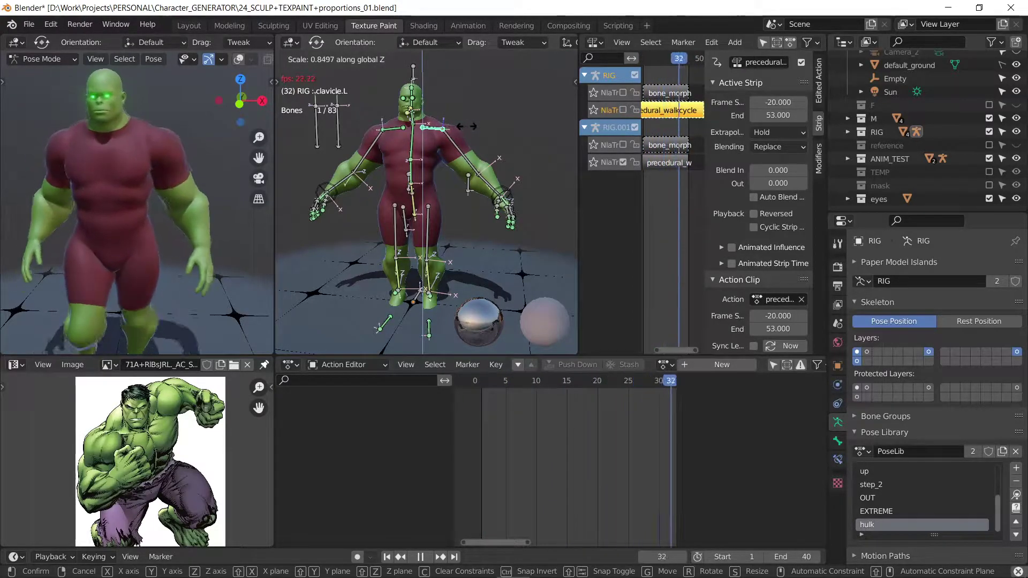
left_click(469, 127)
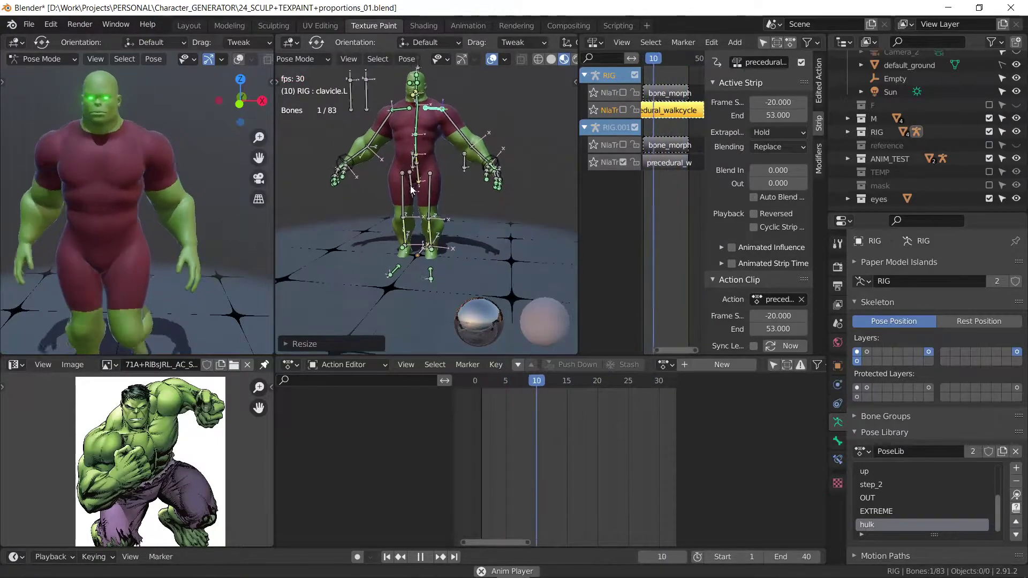
Step: Nudge the thigh_IK+ control about 0.012 m along global Z, then start another vertical move
middle_click_drag(414, 212, 399, 182)
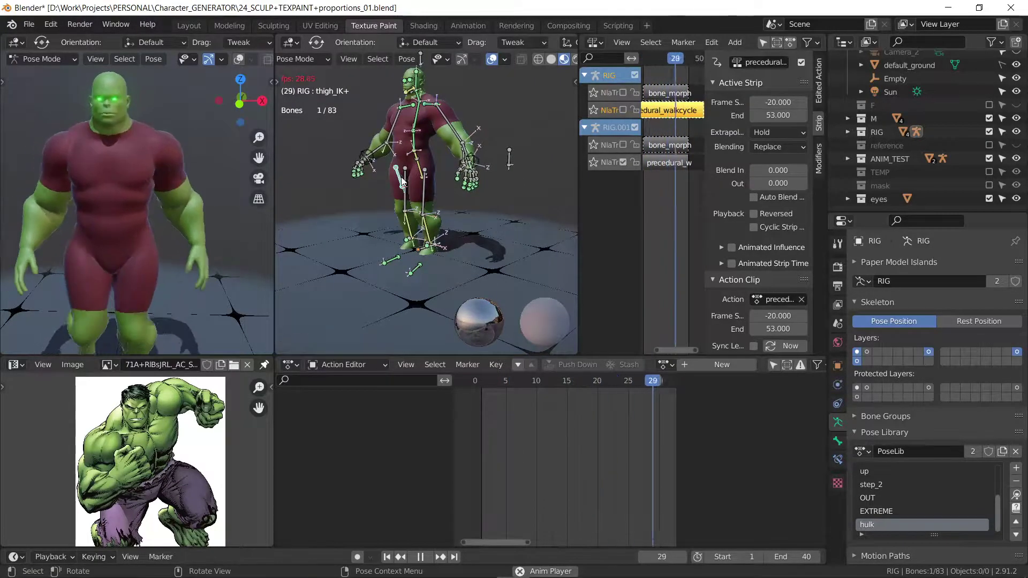
key("g")
key("z")
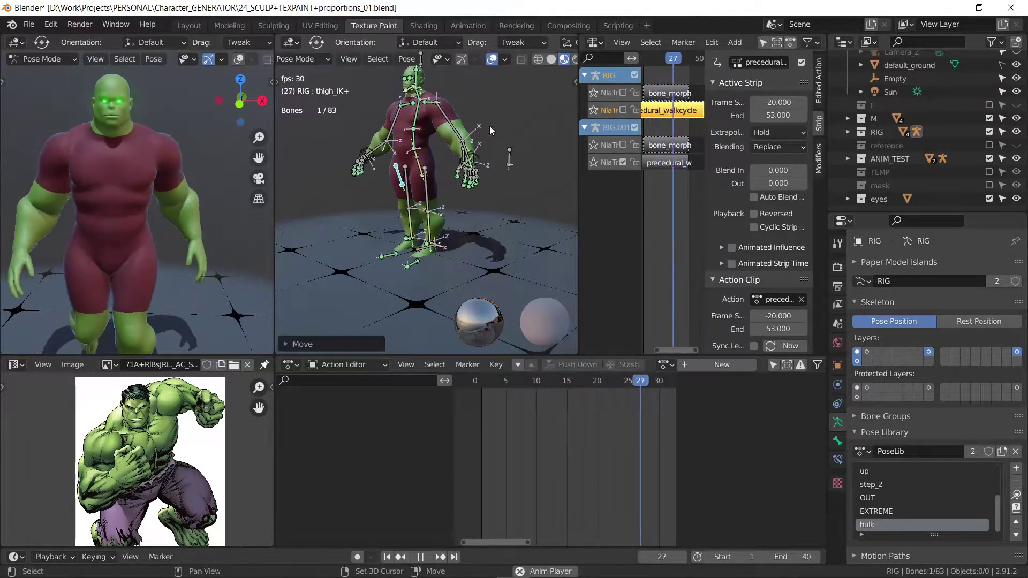
scroll(486, 244, "up", 6)
middle_click_drag(497, 186, 367, 166)
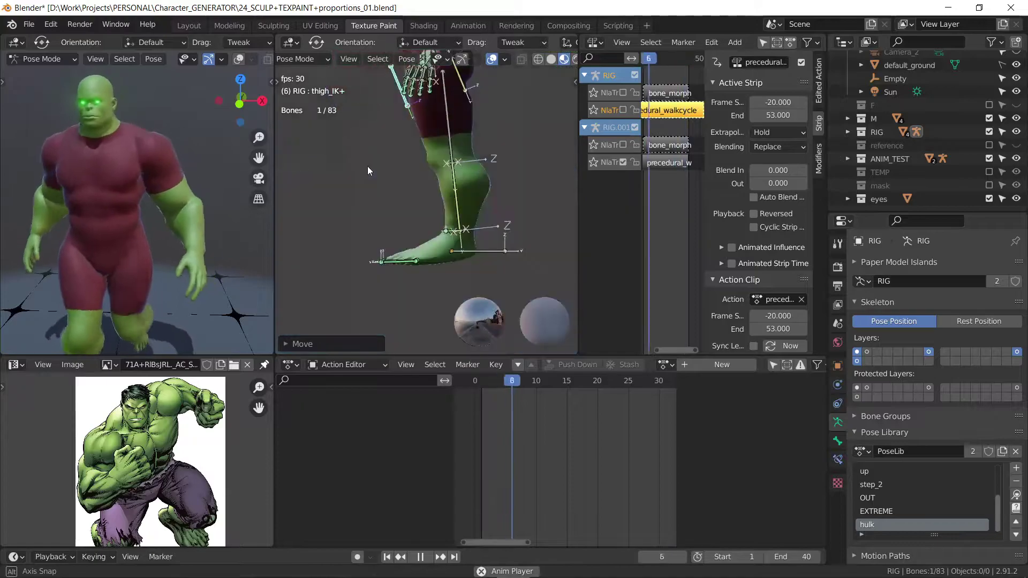
key("g")
key("z")
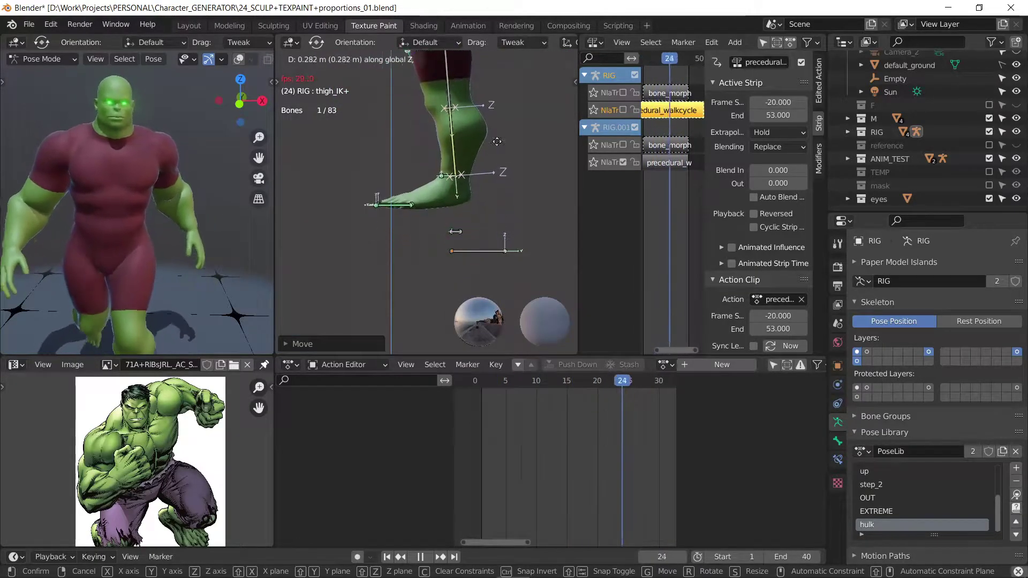
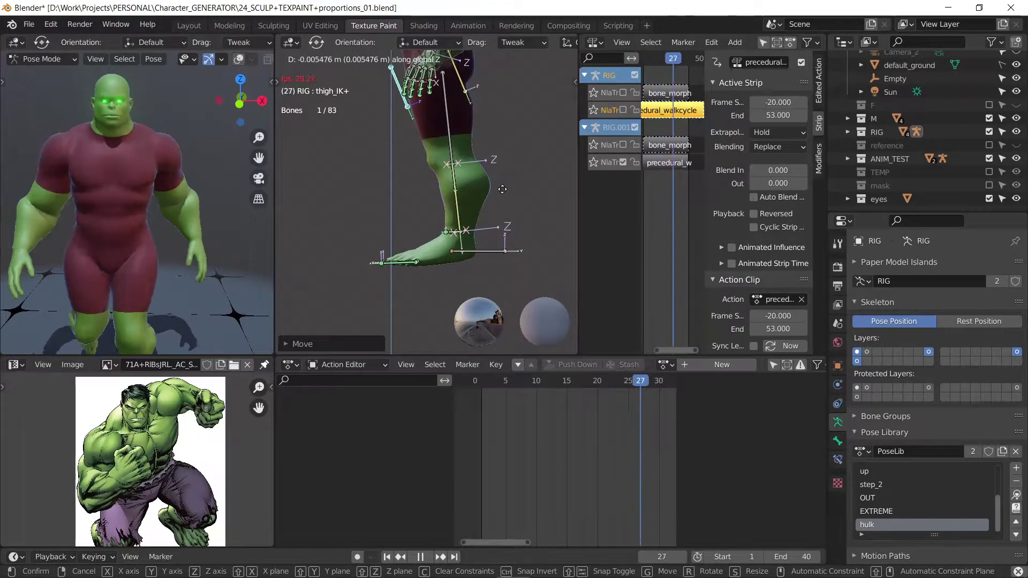
Step: Cancel the leg bone move and scale the left shin bone along X from a front view
right_click(480, 186)
scroll(481, 181, "down", 3)
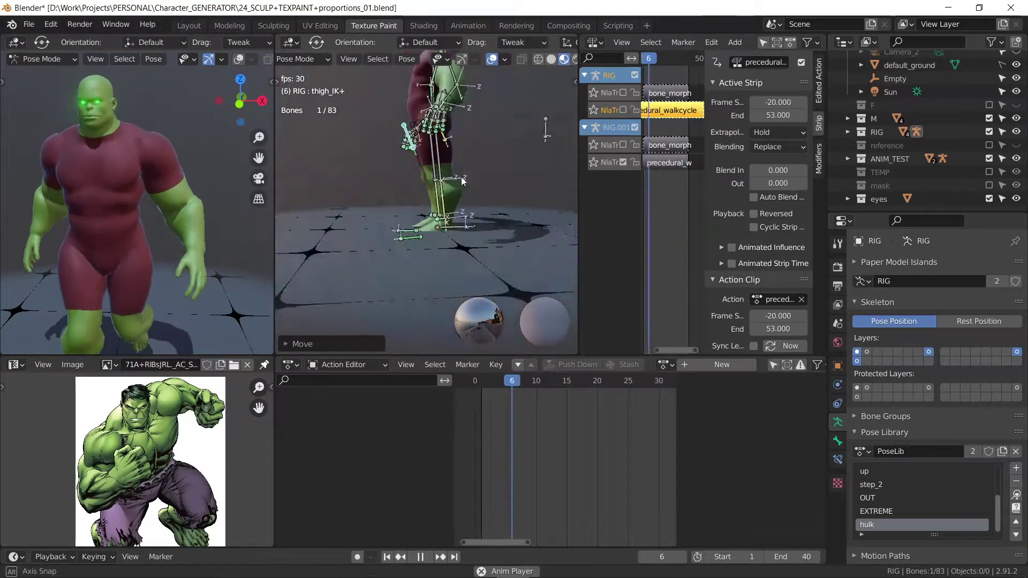
middle_click_drag(461, 177, 563, 166)
left_click(424, 197)
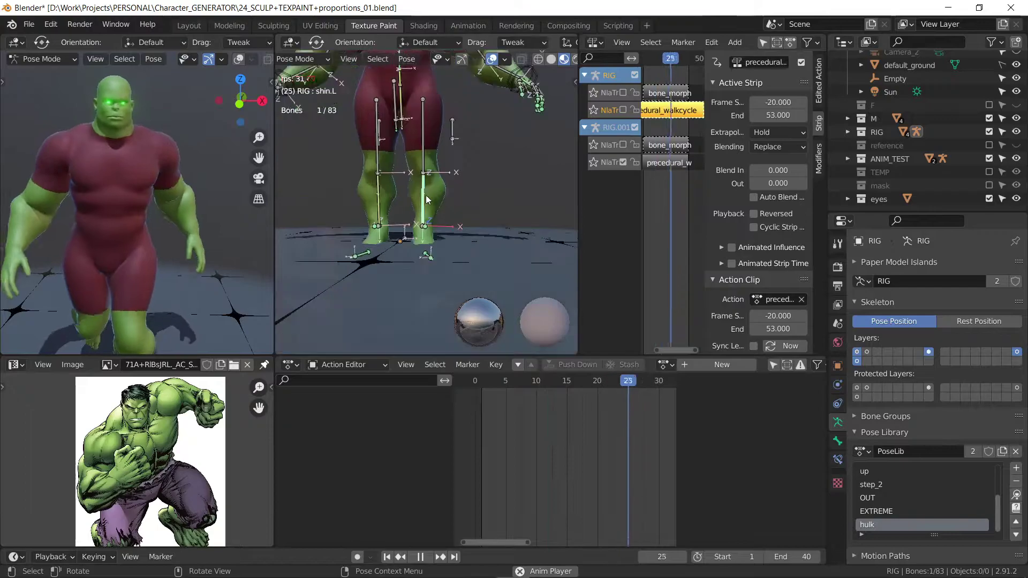
scroll(444, 193, "up", 1)
key("s")
key("x")
left_click(459, 192)
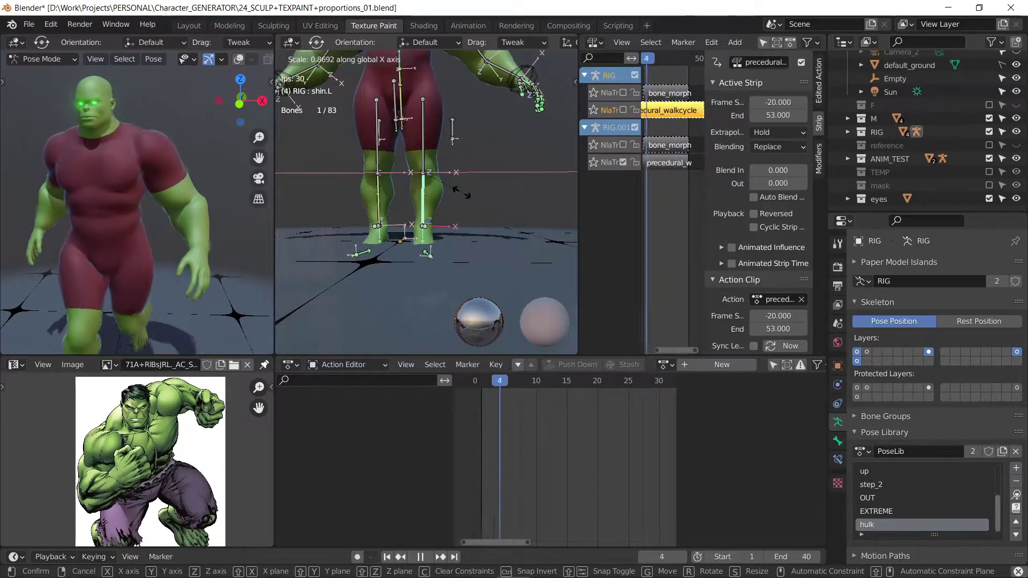
mouse_move(166, 225)
middle_mouse_down()
mouse_move(129, 240)
mouse_move(163, 234)
middle_mouse_up()
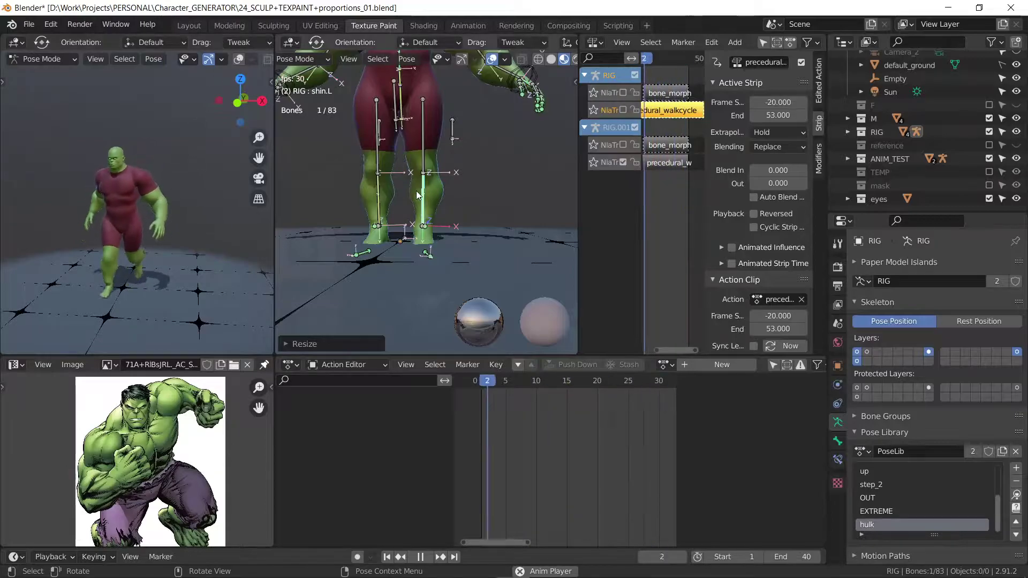
Step: Lengthen the left shin and enlarge the left hip bone
key("s")
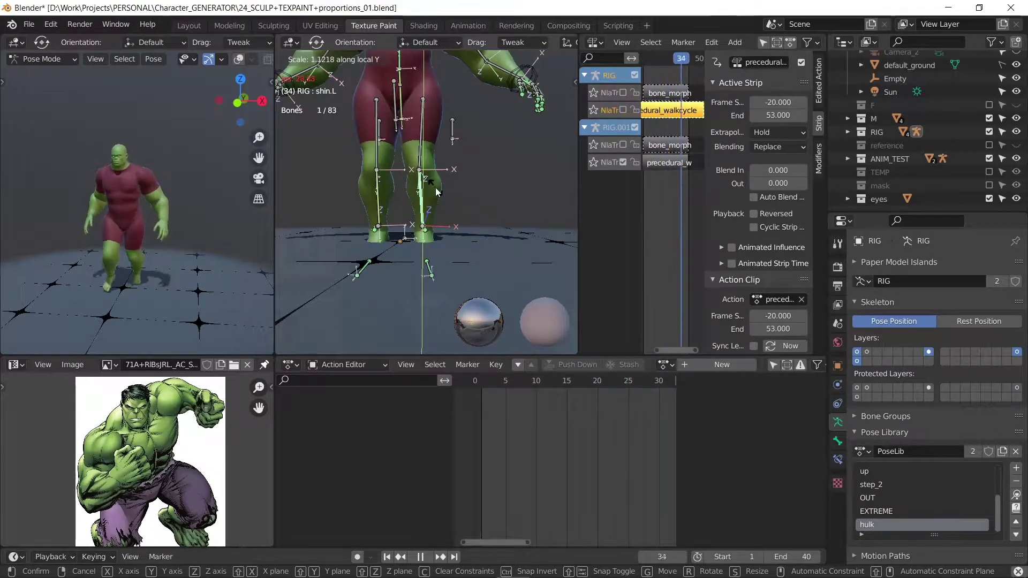
key("Escape")
key("s")
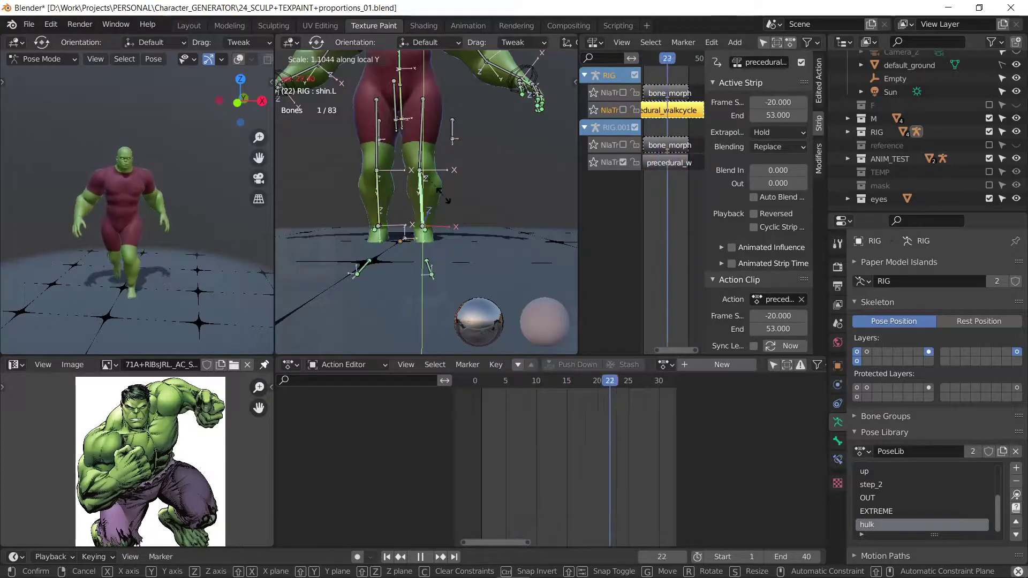
left_click(434, 164)
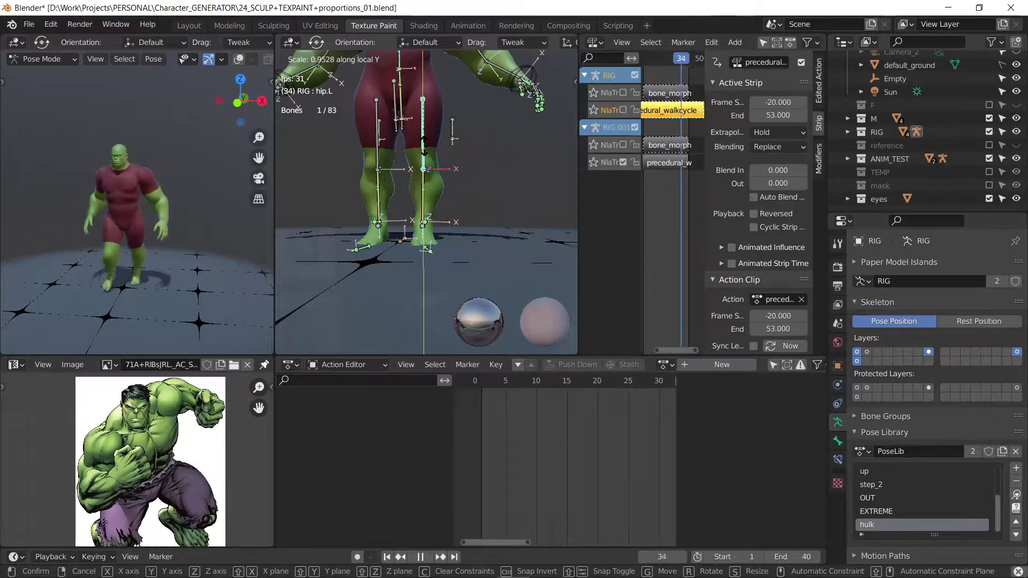
left_click(424, 145)
key("s")
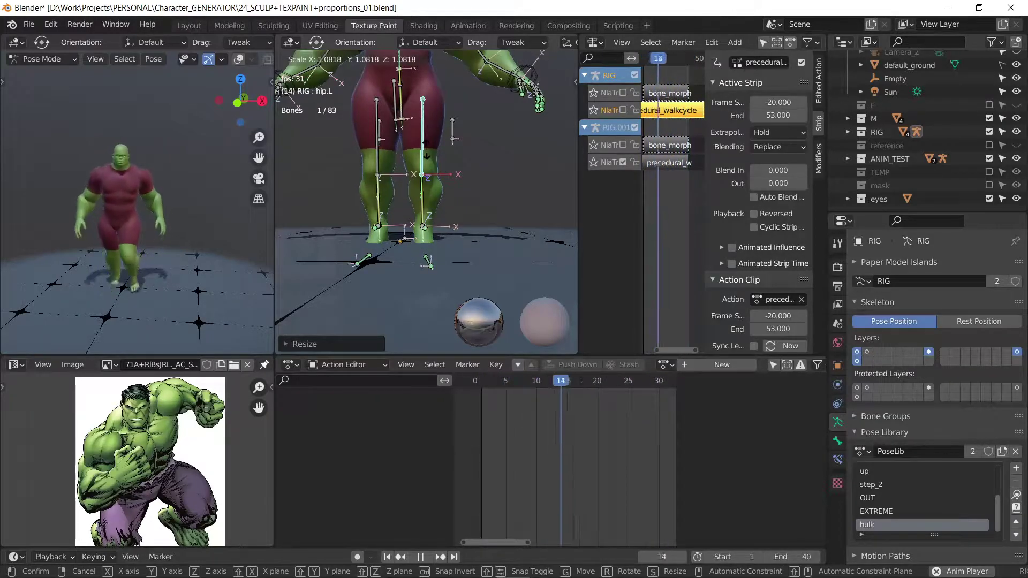
left_click(427, 154)
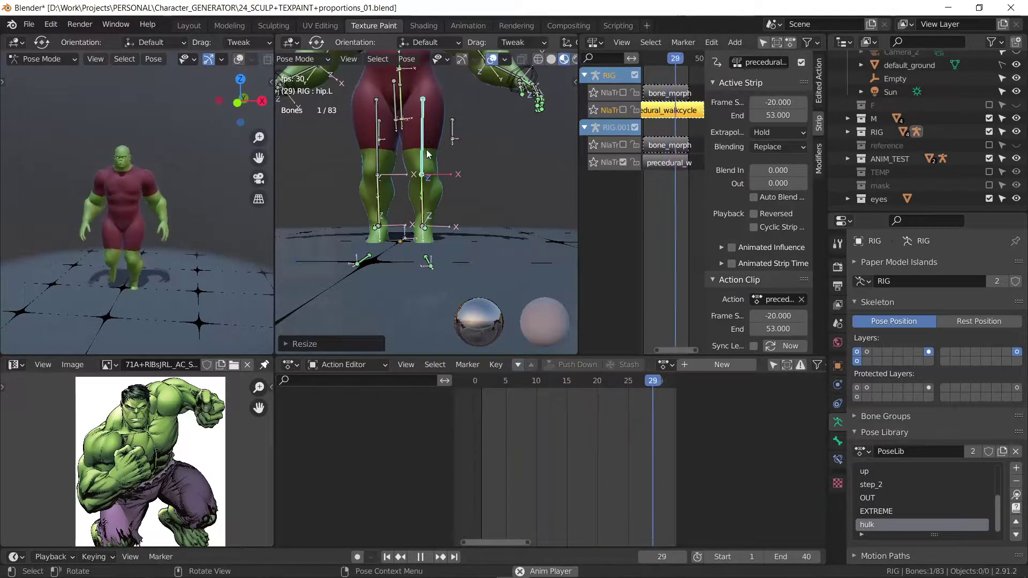
Step: Shrink the left shin and hip bones together to 0.8787
left_click(422, 194)
key("s")
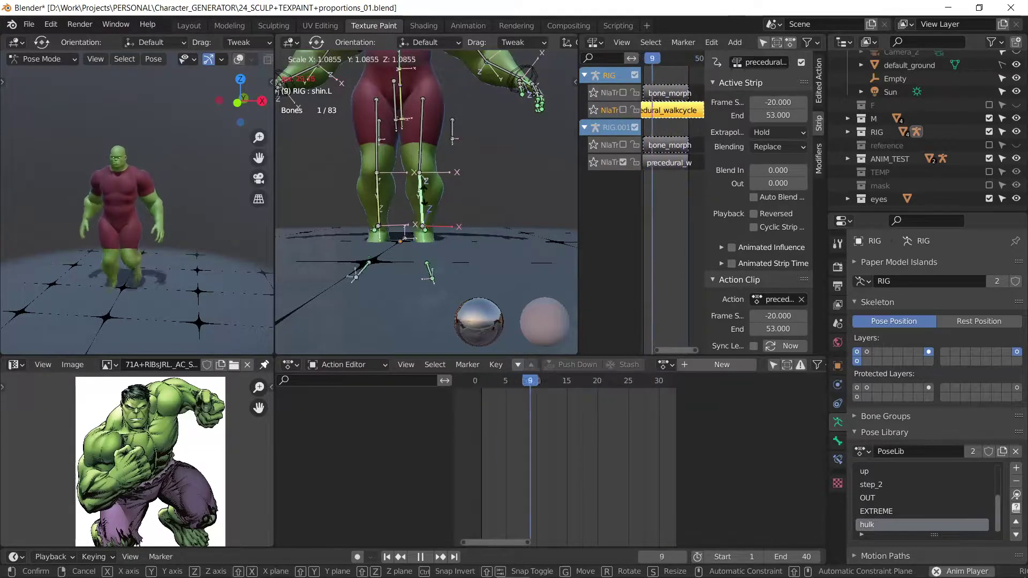
left_click(427, 156)
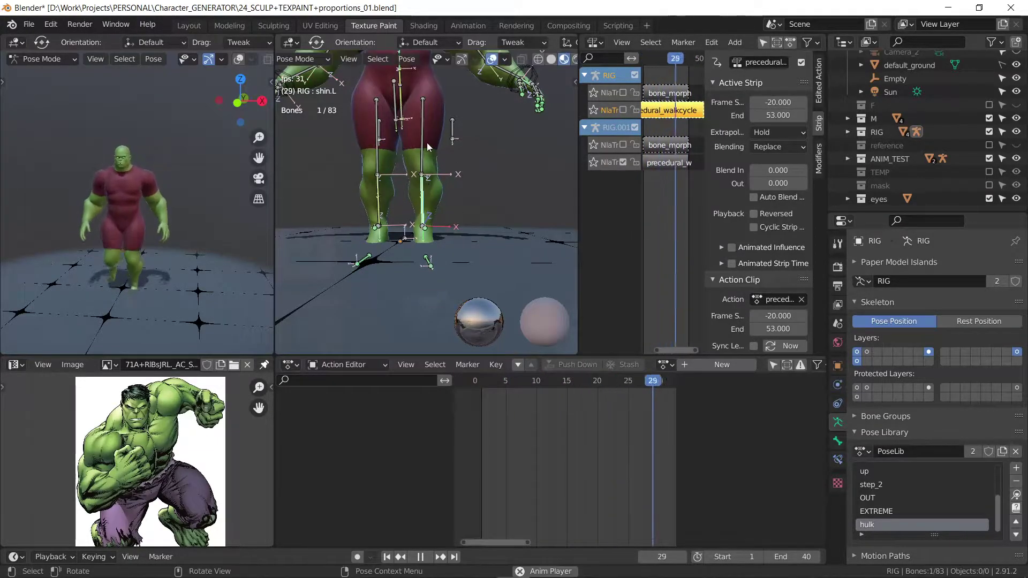
key("s")
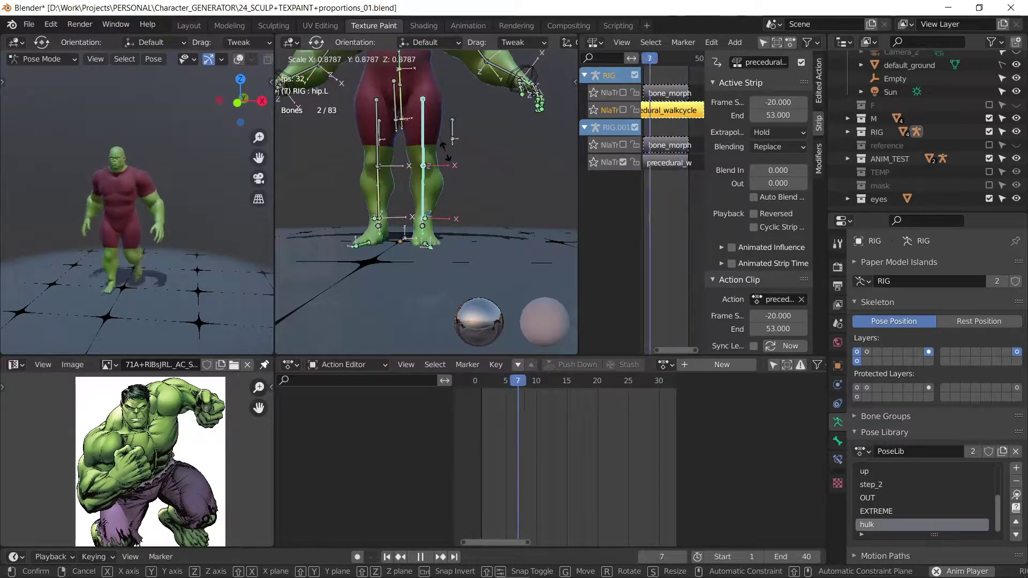
left_click(445, 151)
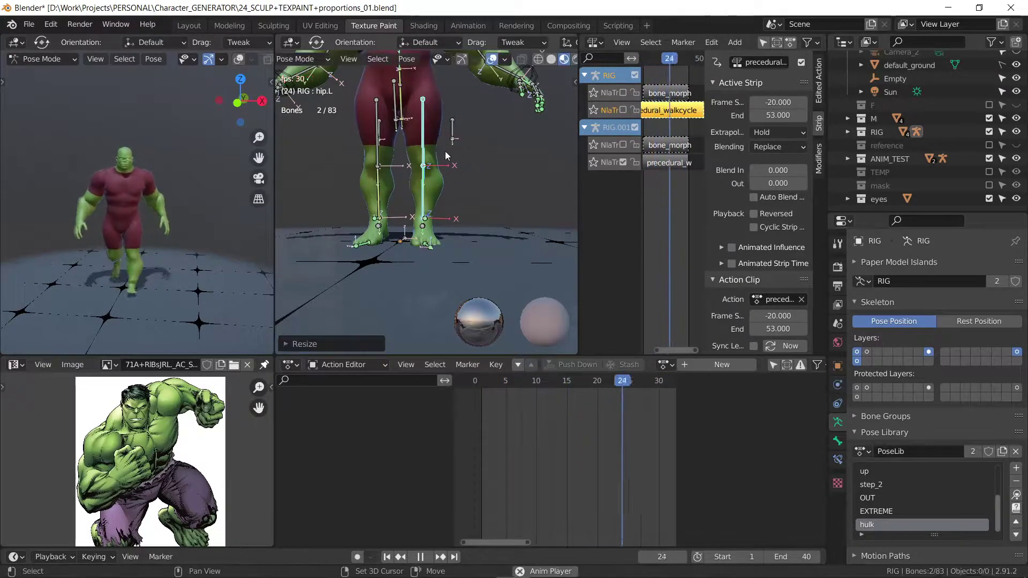
mouse_move(160, 281)
middle_mouse_down()
mouse_move(117, 265)
mouse_move(136, 237)
mouse_move(159, 233)
mouse_move(133, 191)
mouse_move(155, 203)
mouse_move(130, 201)
mouse_move(199, 207)
mouse_move(191, 221)
mouse_move(108, 227)
mouse_move(13, 222)
mouse_move(169, 210)
middle_mouse_up()
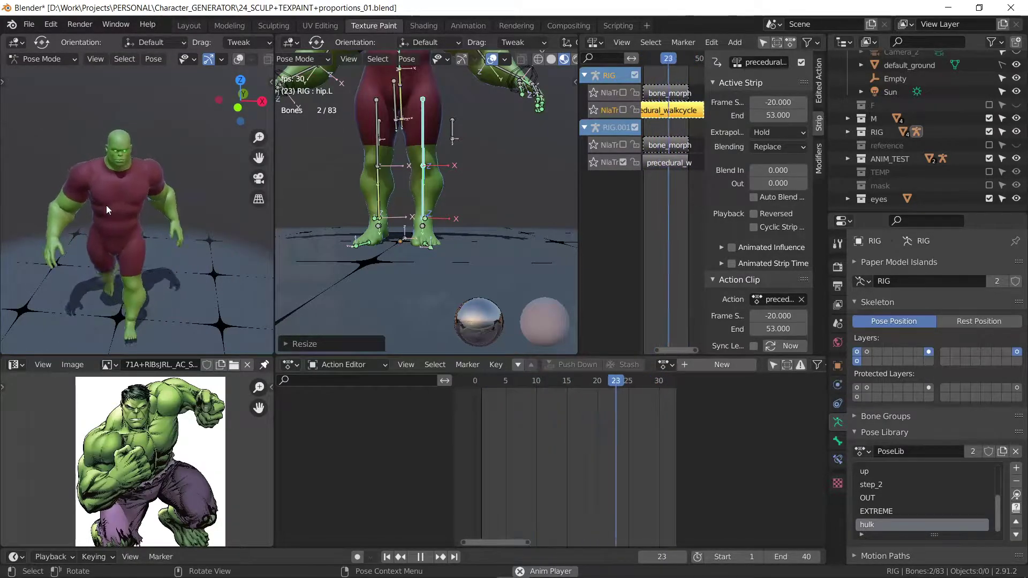
Step: Shorten the right upper arm bone along its Y axis, cancelling a second rescale
mouse_move(106, 204)
middle_mouse_down()
mouse_move(161, 200)
mouse_move(147, 218)
middle_mouse_up()
scroll(412, 128, "down", 5)
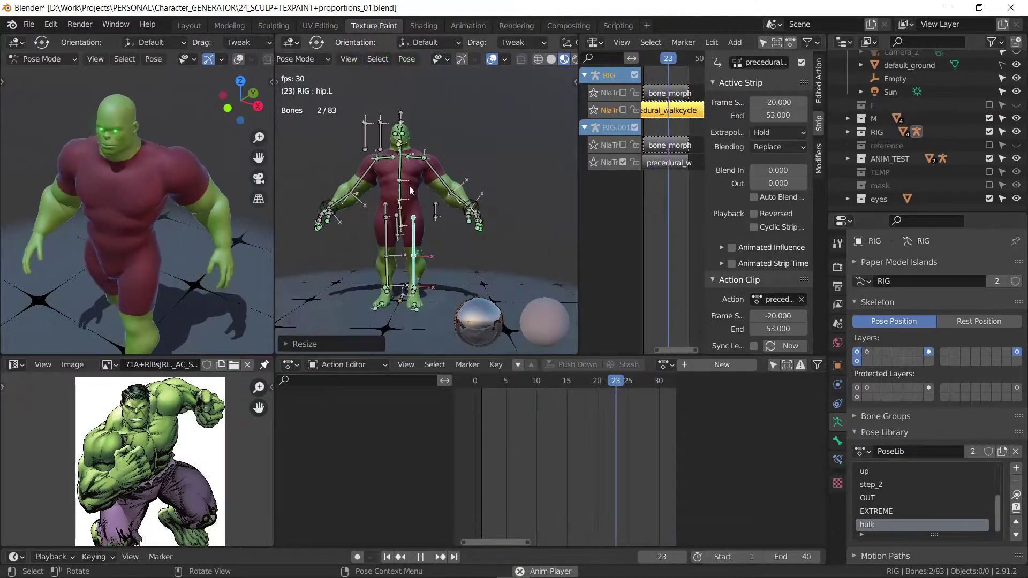
scroll(405, 167, "up", 4)
middle_click_drag(432, 204, 396, 188)
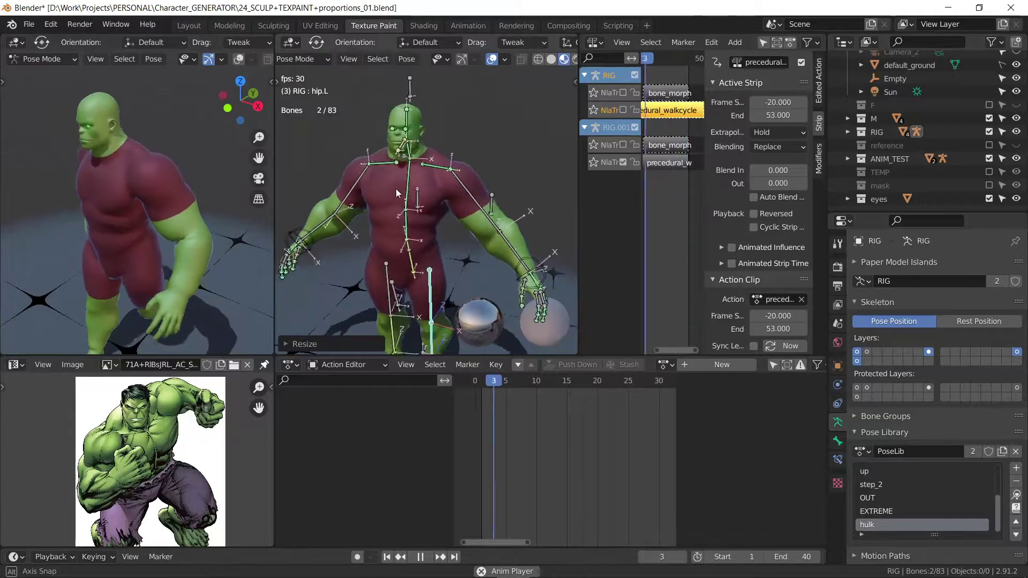
mouse_move(191, 226)
middle_mouse_down()
mouse_move(207, 220)
mouse_move(107, 181)
middle_mouse_up()
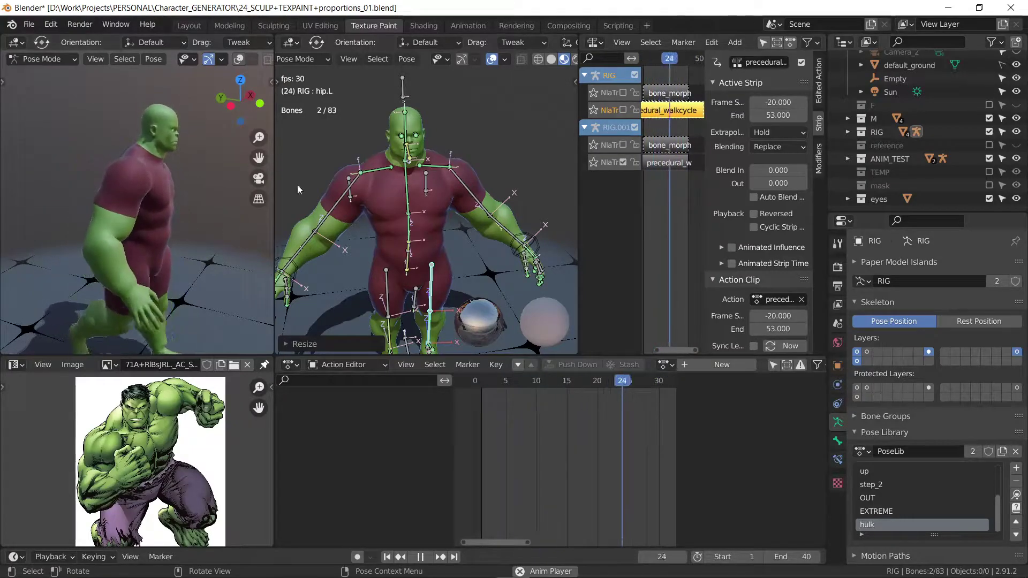
left_click(350, 191)
key("s")
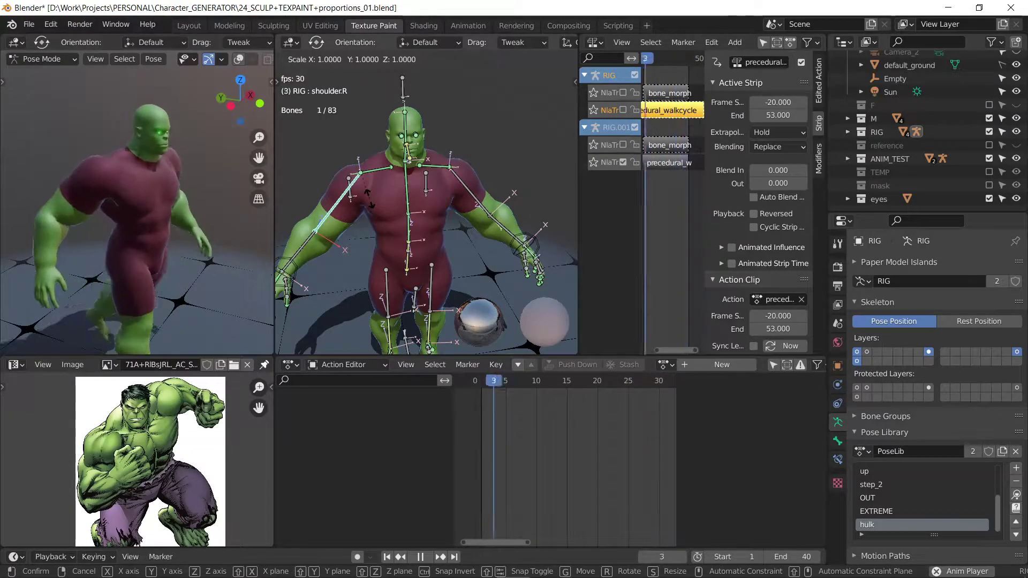
key("y")
key("y")
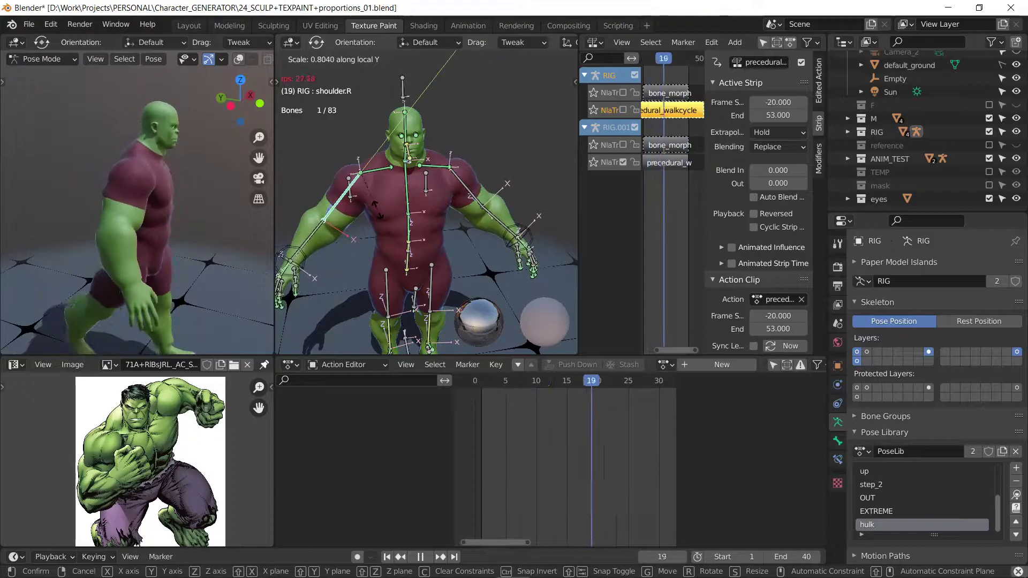
left_click(377, 209)
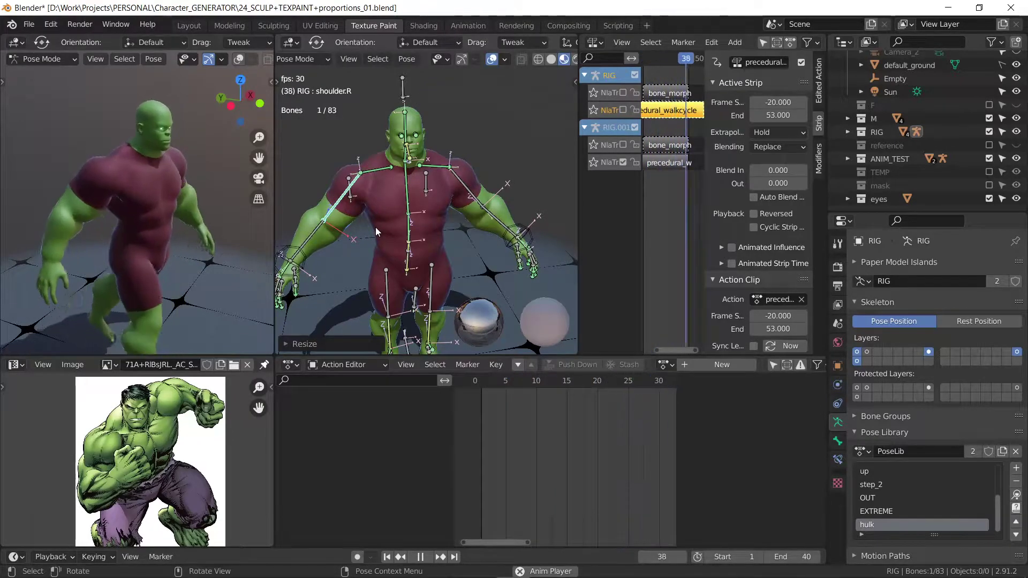
key("s")
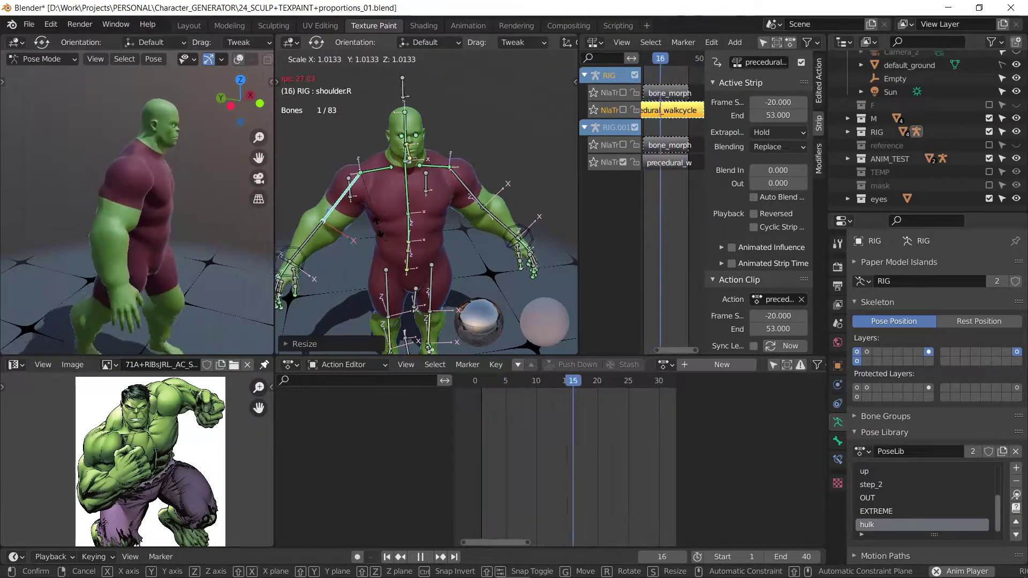
right_click(378, 218)
Step: Enlarge the right collarbone bone with uniform scaling
left_click(380, 175)
key("s")
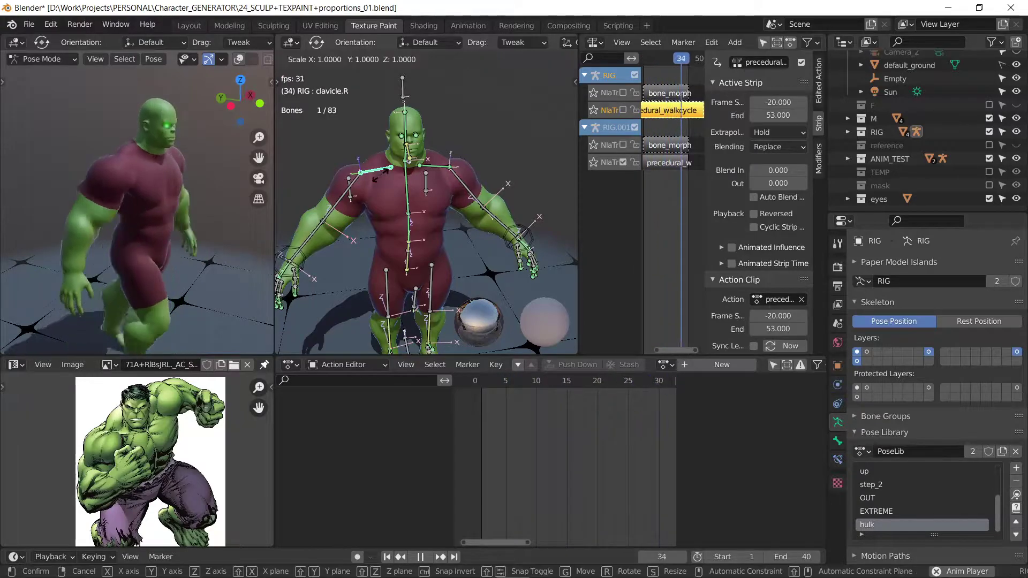
key("shift+y")
key("shift+y")
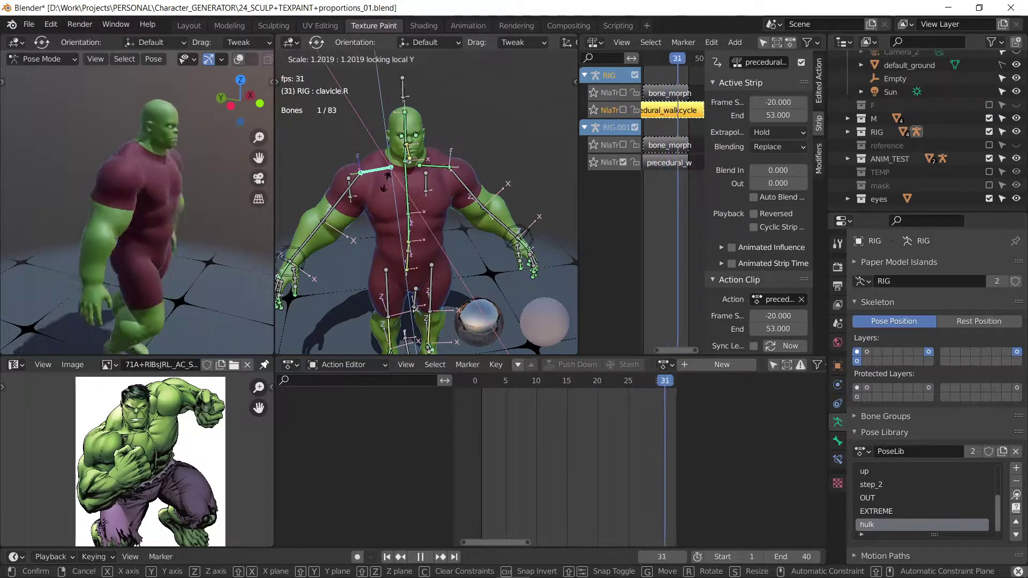
key("shift+y")
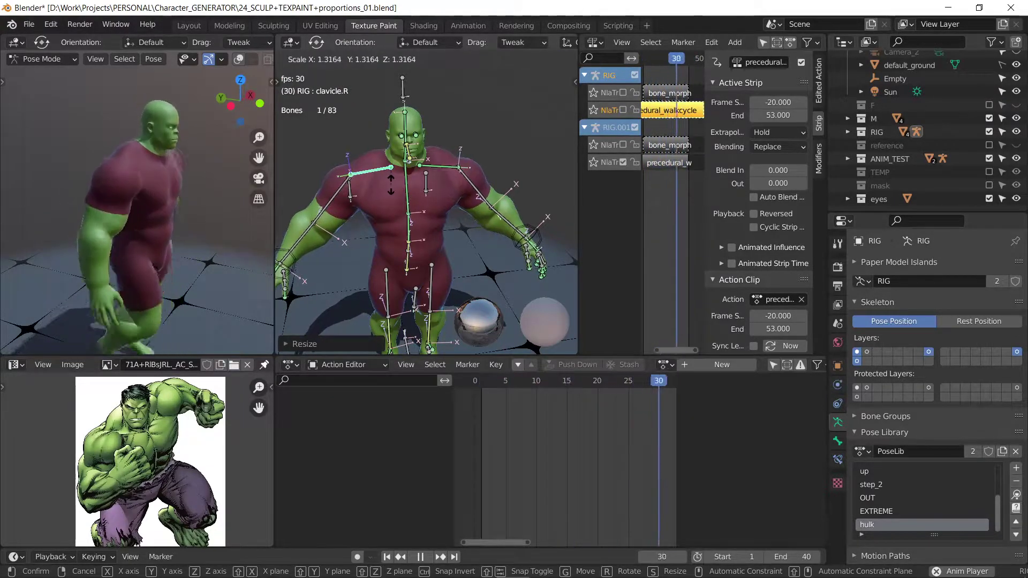
left_click(391, 182)
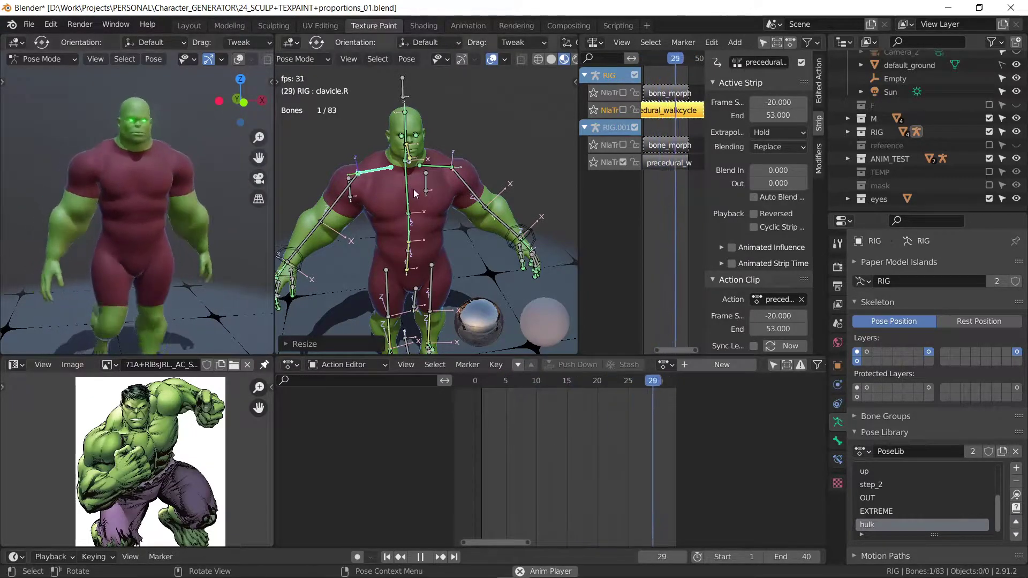
key("s")
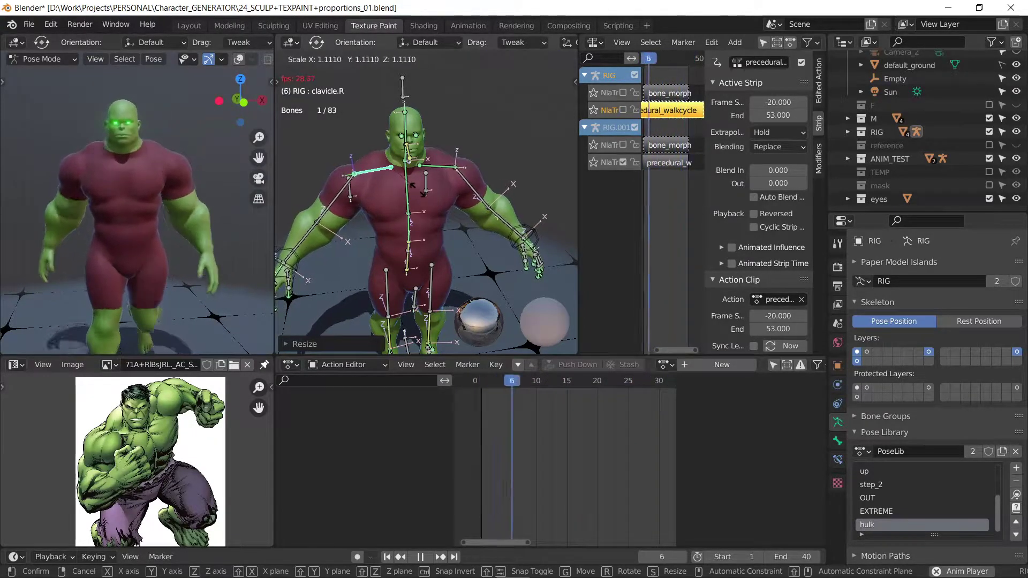
left_click(415, 190)
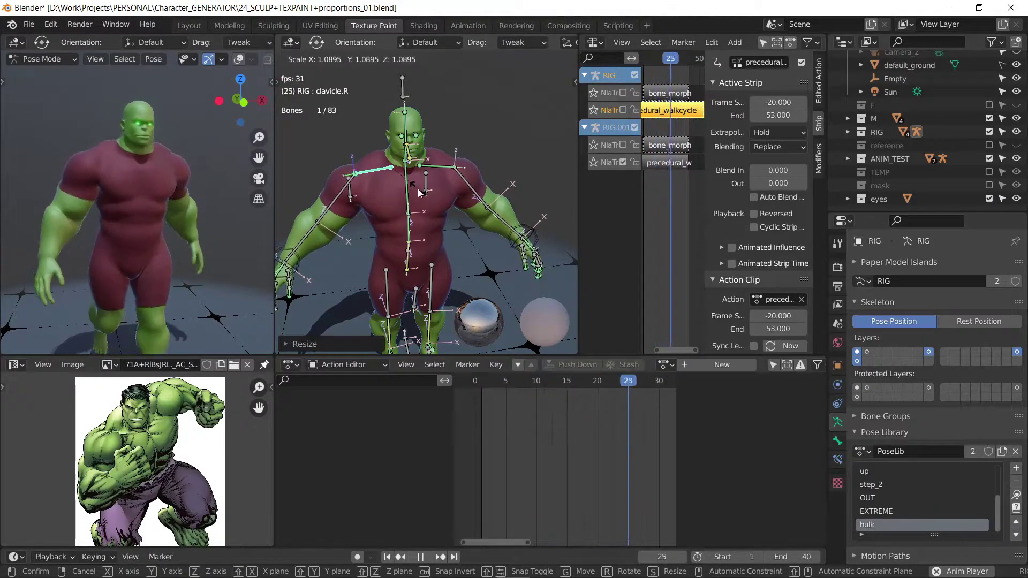
Step: Scale the chest bone along Y, then start another Y-constrained chest scale
left_click(414, 189)
key("s")
key("y")
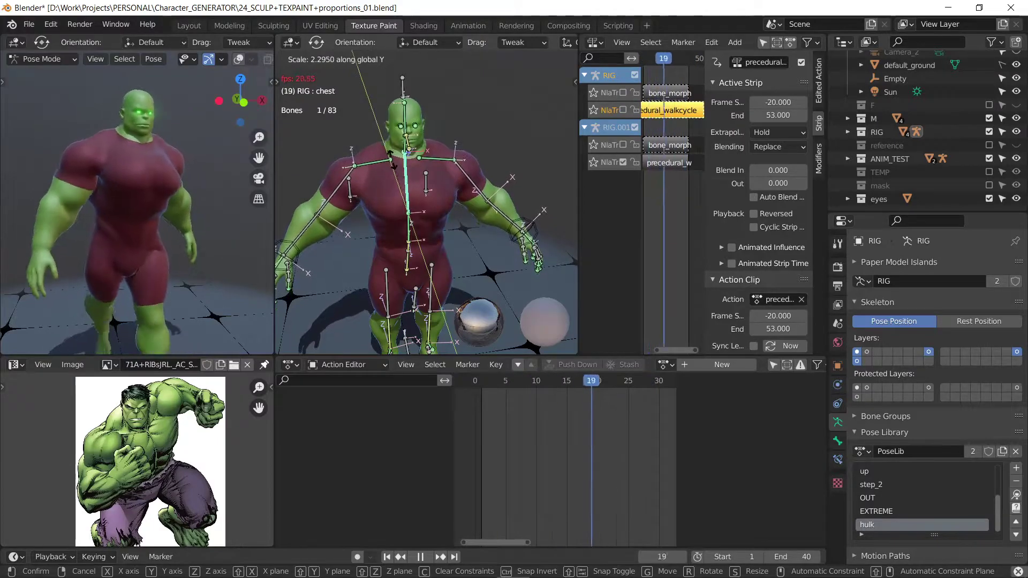
left_click(410, 185)
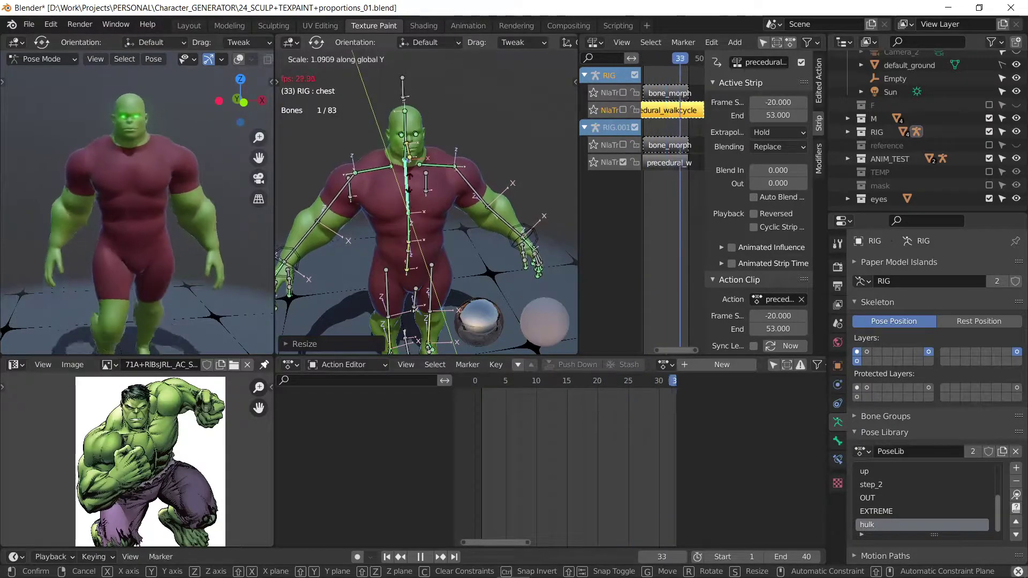
right_click(403, 170)
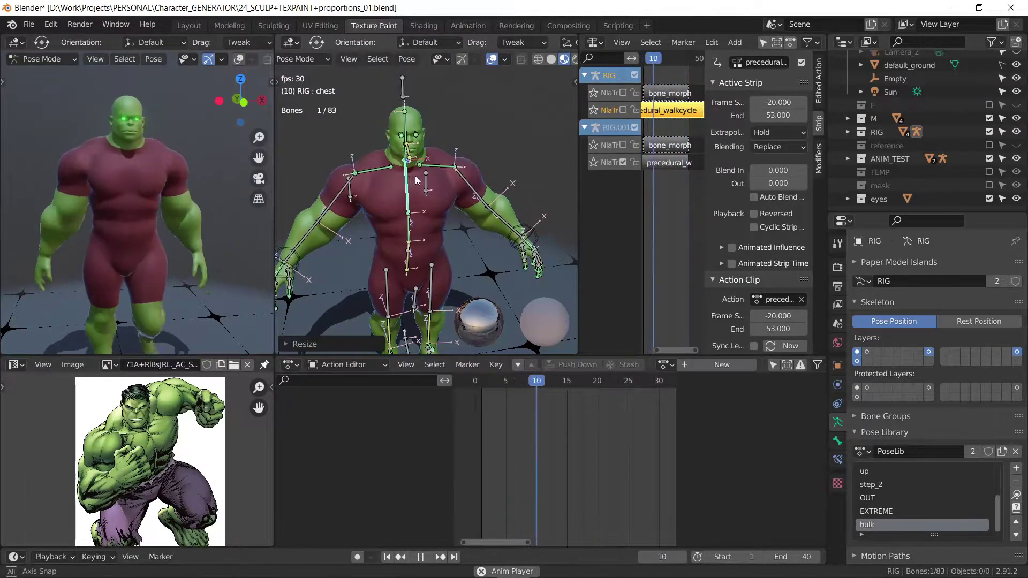
key("s")
key("y")
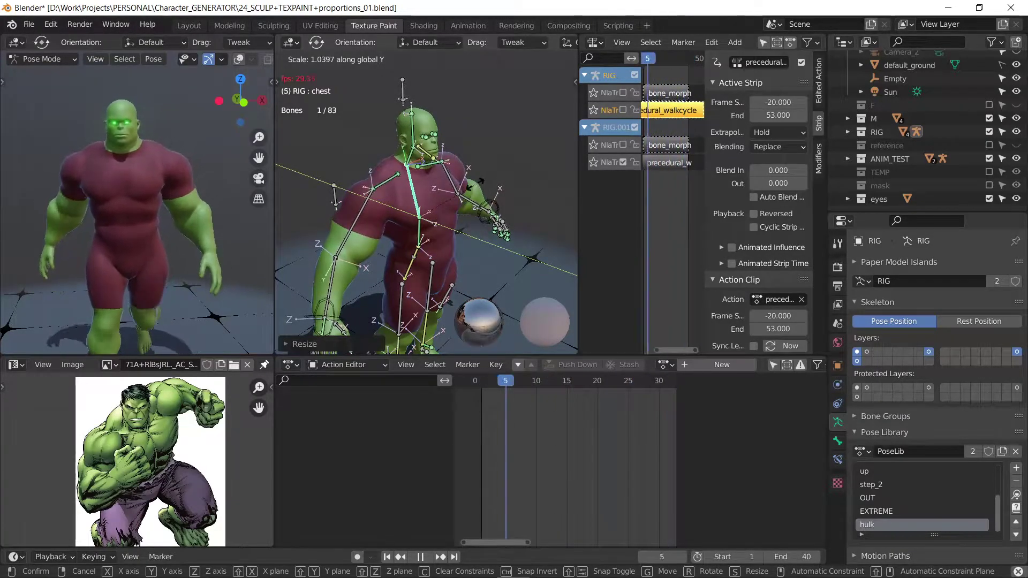
Step: Cancel the chest rescale and resize the right shoulder bone
right_click(114, 262)
mouse_move(121, 207)
middle_mouse_down()
mouse_move(43, 200)
mouse_move(265, 198)
middle_mouse_up()
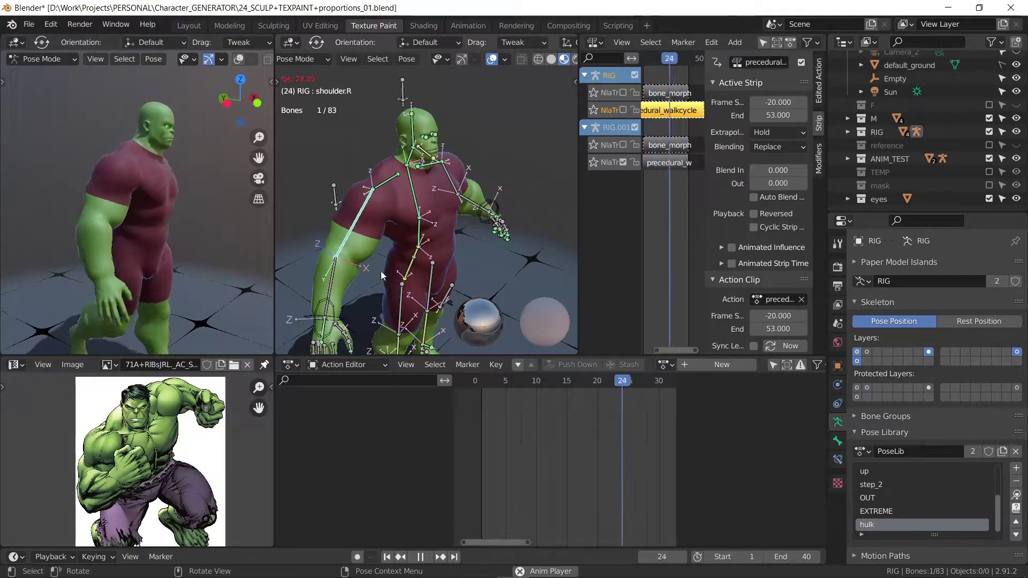
left_click(342, 278)
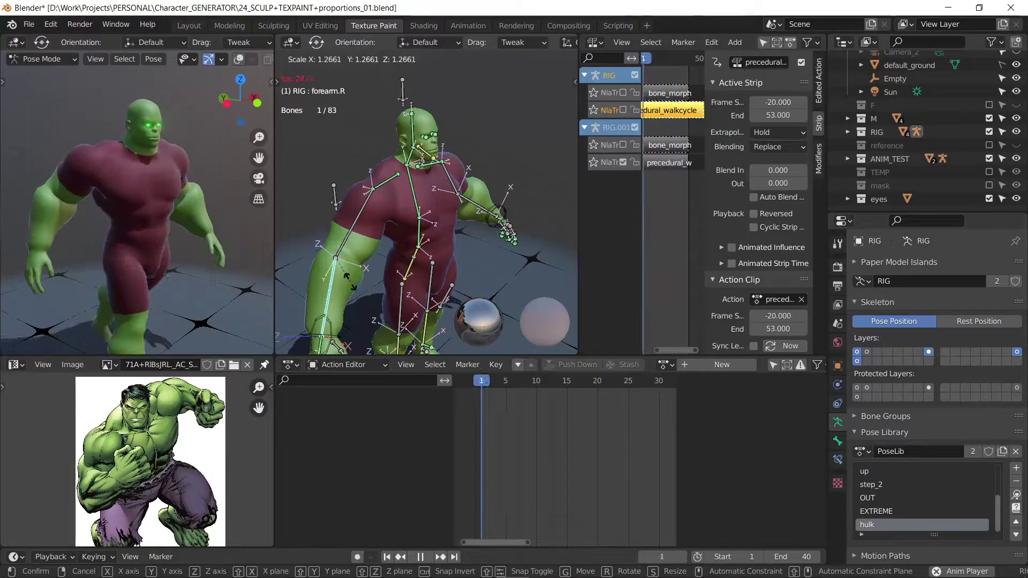
left_click(352, 238)
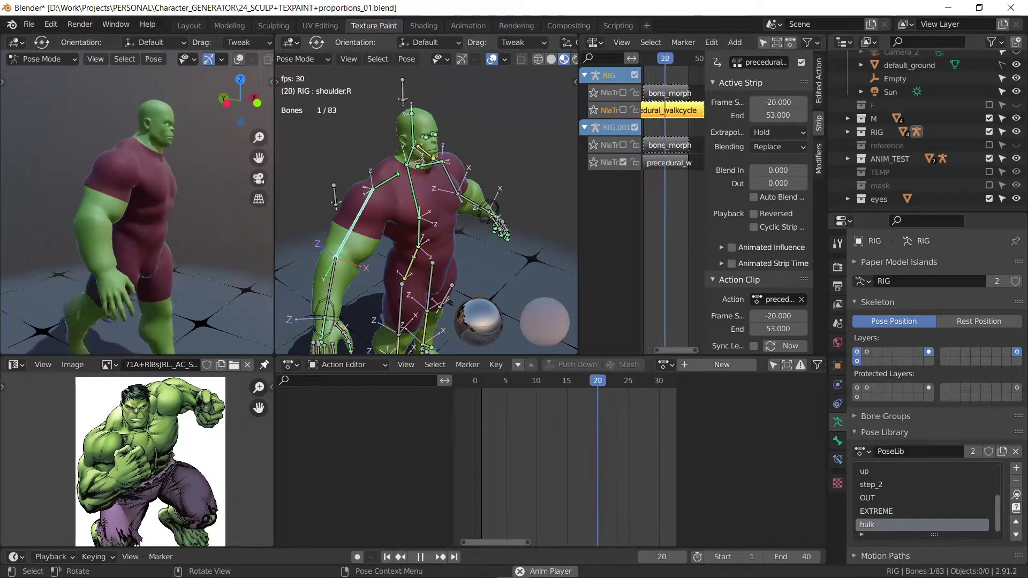
key("s")
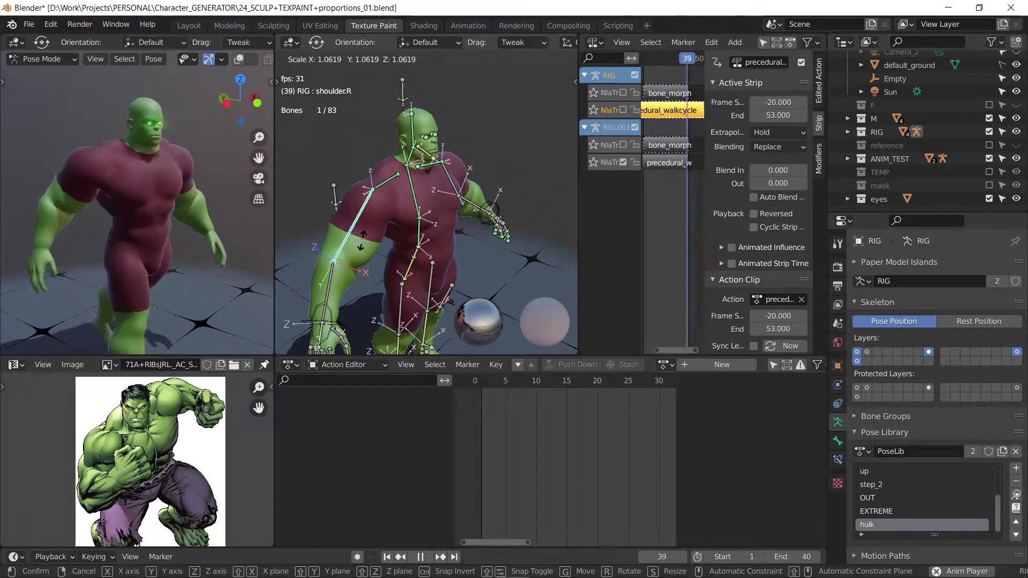
left_click(361, 241)
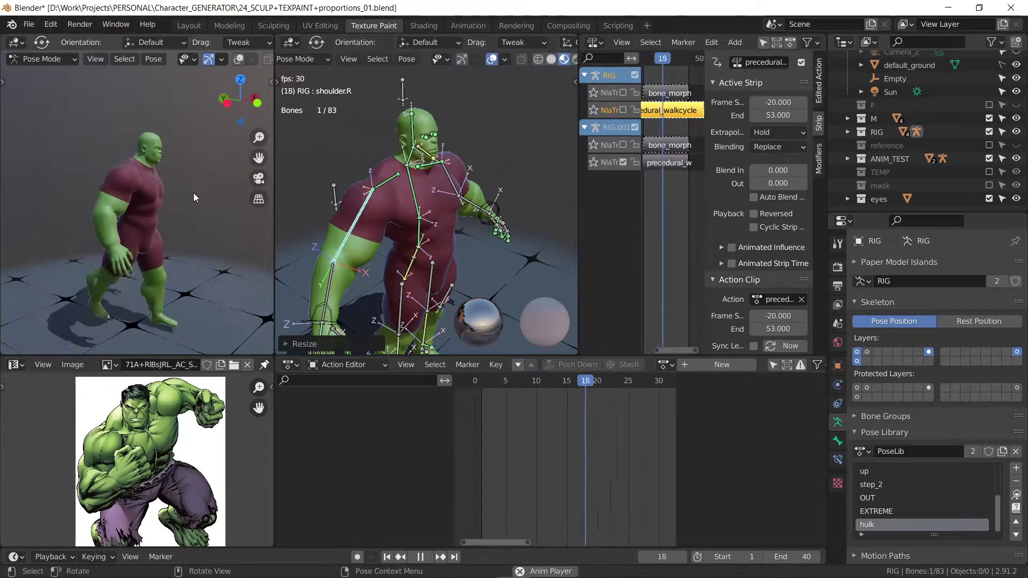
Step: Resize the right shoulder again, then thicken it while keeping its length (Shift+Y)
mouse_move(194, 193)
middle_mouse_down()
mouse_move(82, 205)
mouse_move(161, 204)
middle_mouse_up()
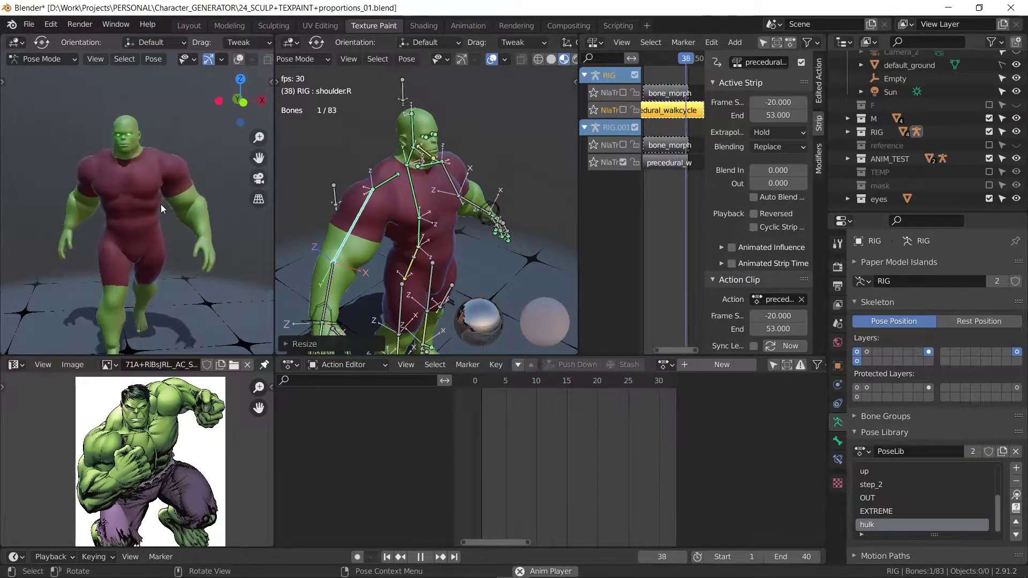
key("s")
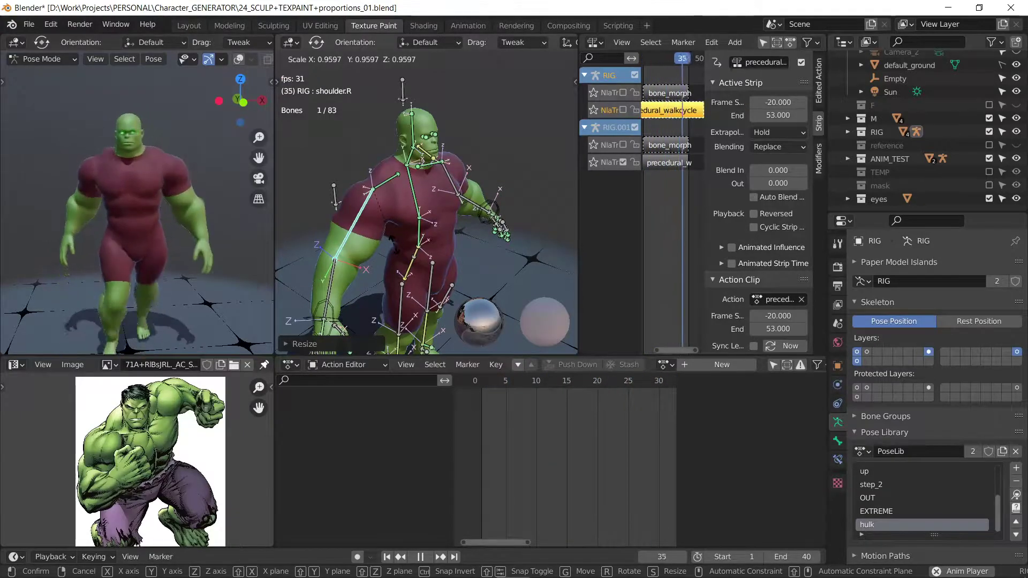
left_click(394, 245)
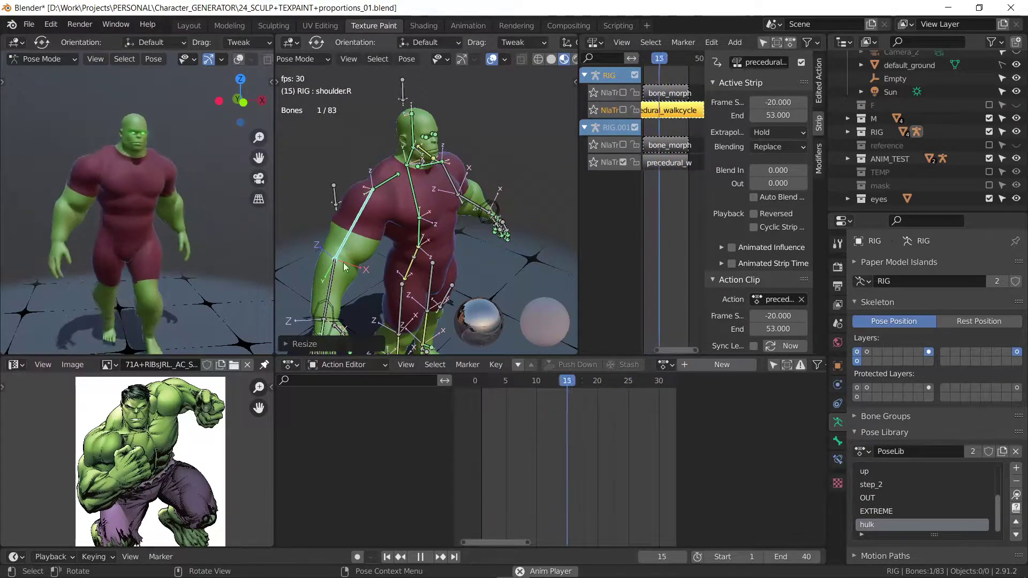
key("s")
key("shift+y")
key("shift+y")
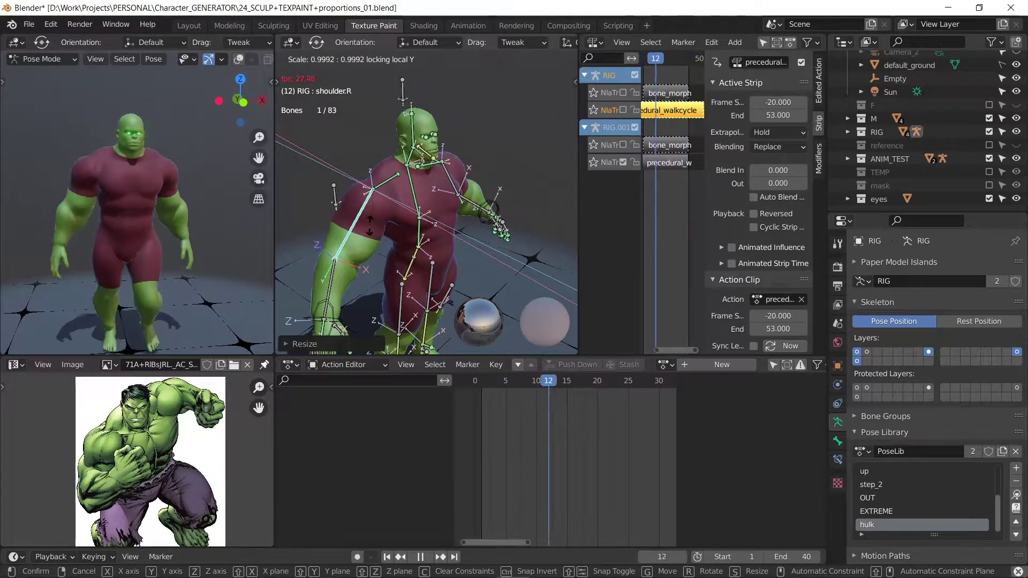
left_click(381, 226)
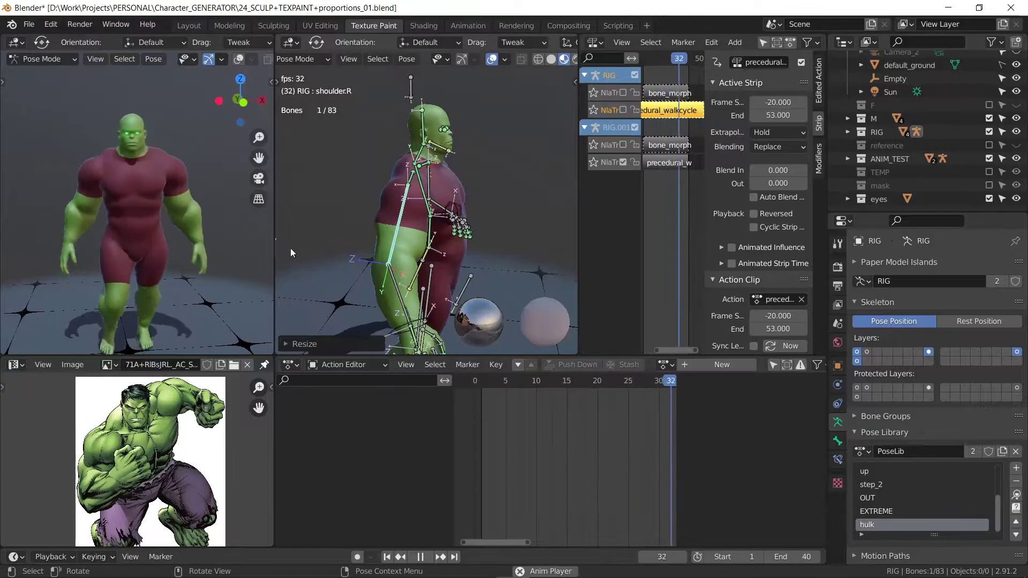
mouse_move(263, 241)
middle_mouse_down()
mouse_move(35, 223)
mouse_move(136, 266)
middle_mouse_up()
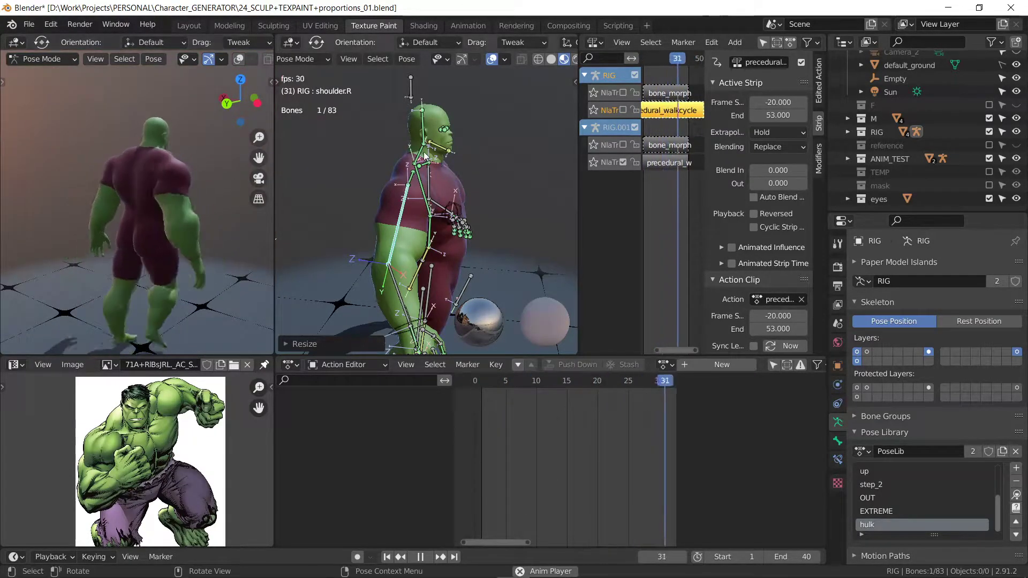
Step: Scale the right clavicle along Y and view the character from the front
left_click(405, 184)
key("s")
key("z")
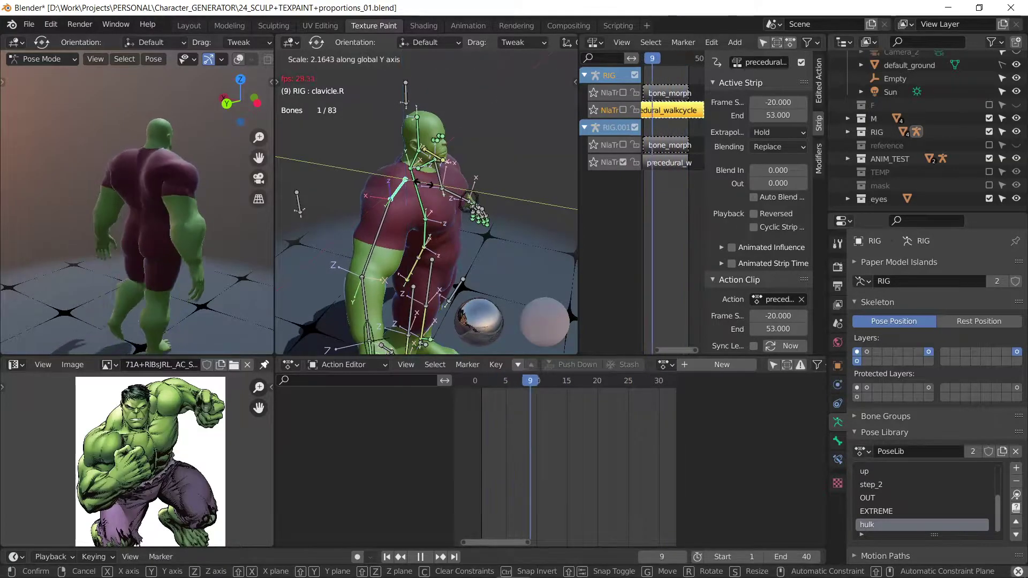
key("y")
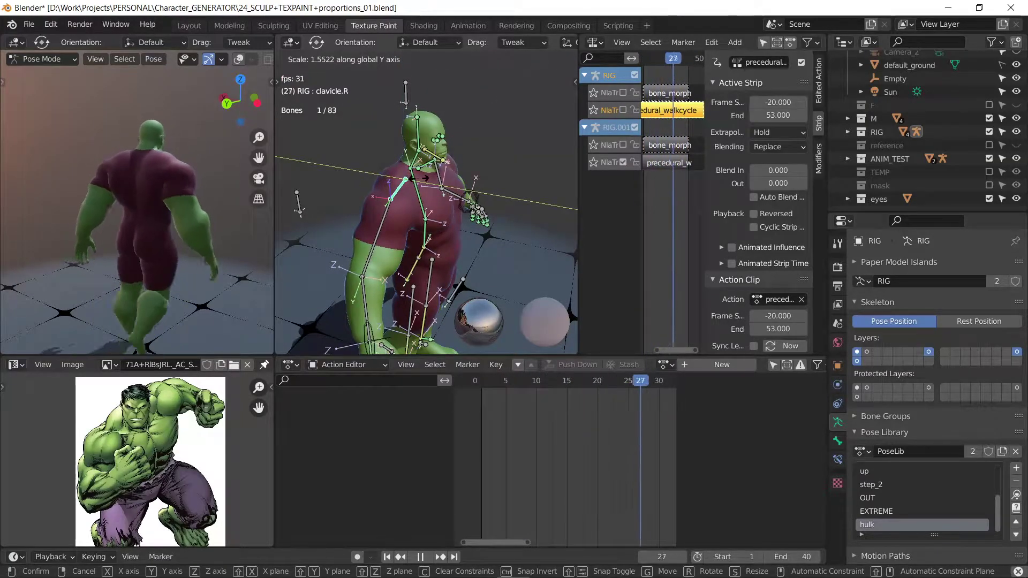
left_click(419, 179)
mouse_move(158, 192)
middle_mouse_down()
mouse_move(34, 204)
mouse_move(242, 171)
middle_mouse_up()
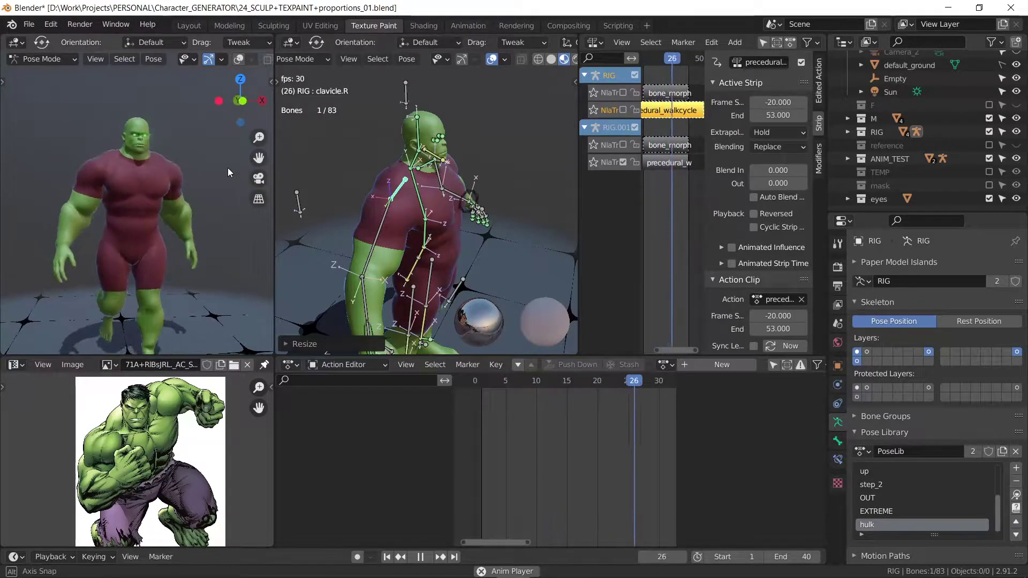
key("KP_1")
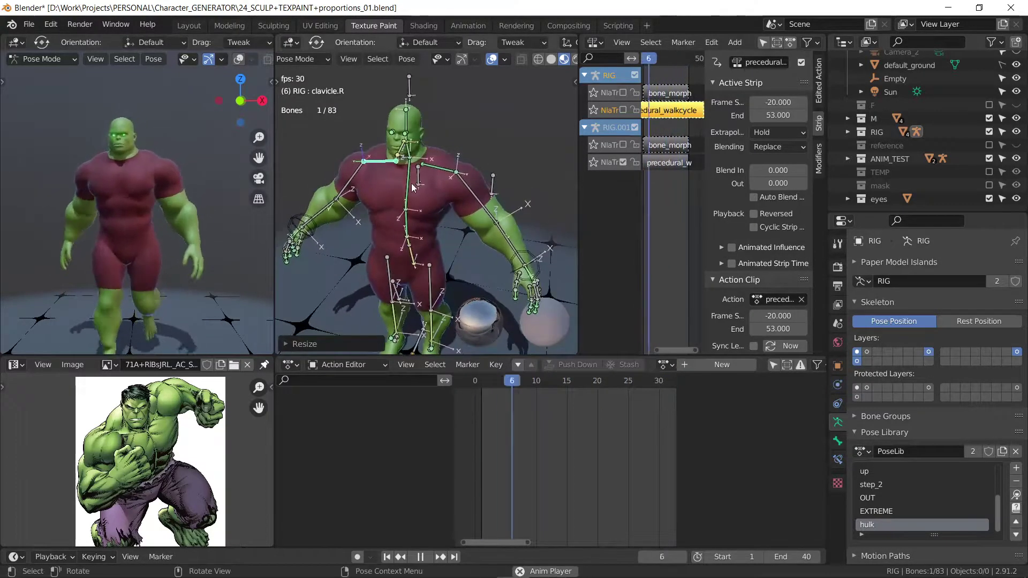
Step: Scale the chest bone along its local Z axis
left_click(429, 181)
middle_click_drag(431, 178, 394, 178)
key("s")
key("y")
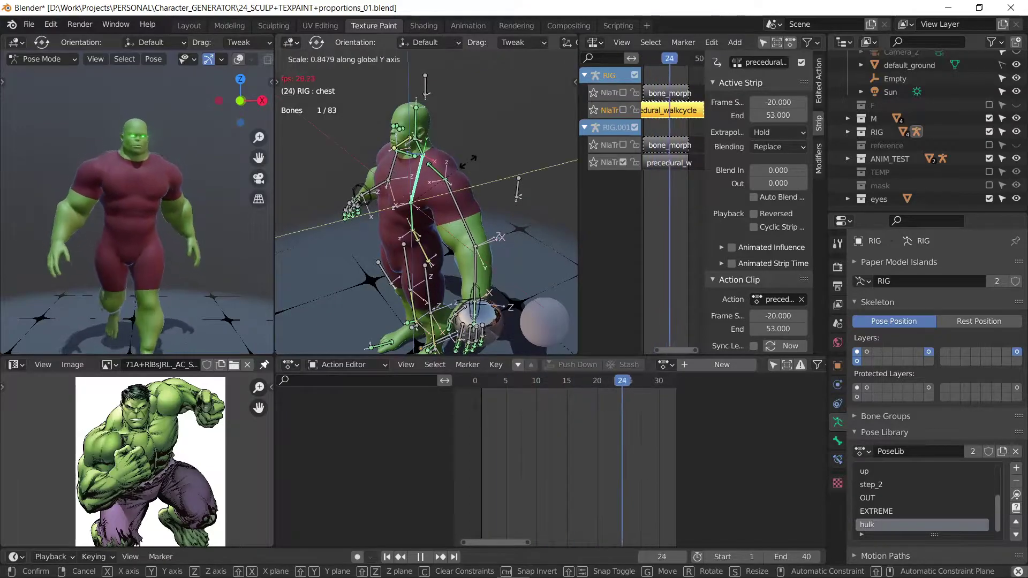
key("y")
key("y")
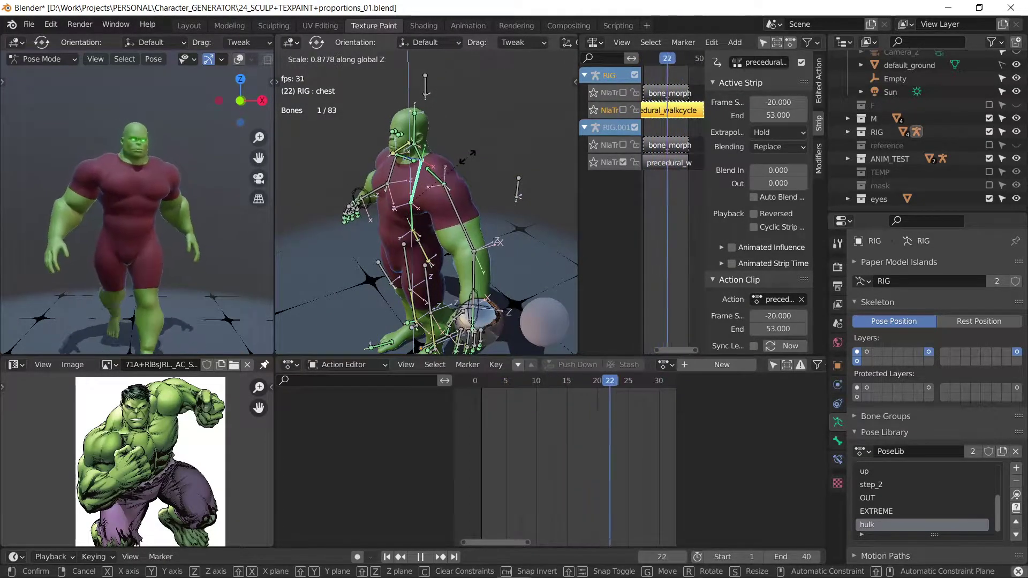
key("z")
key("z")
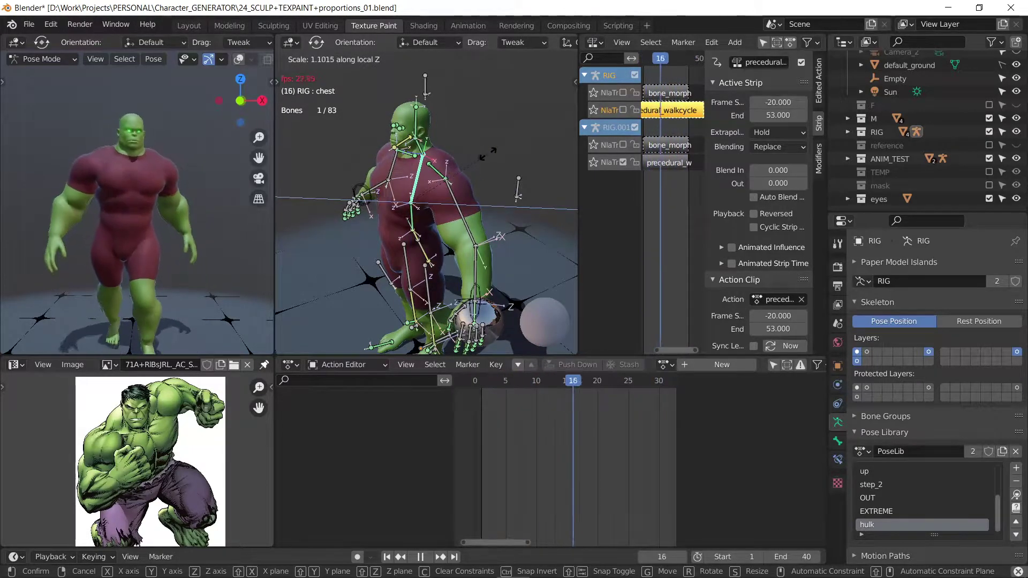
left_click(478, 151)
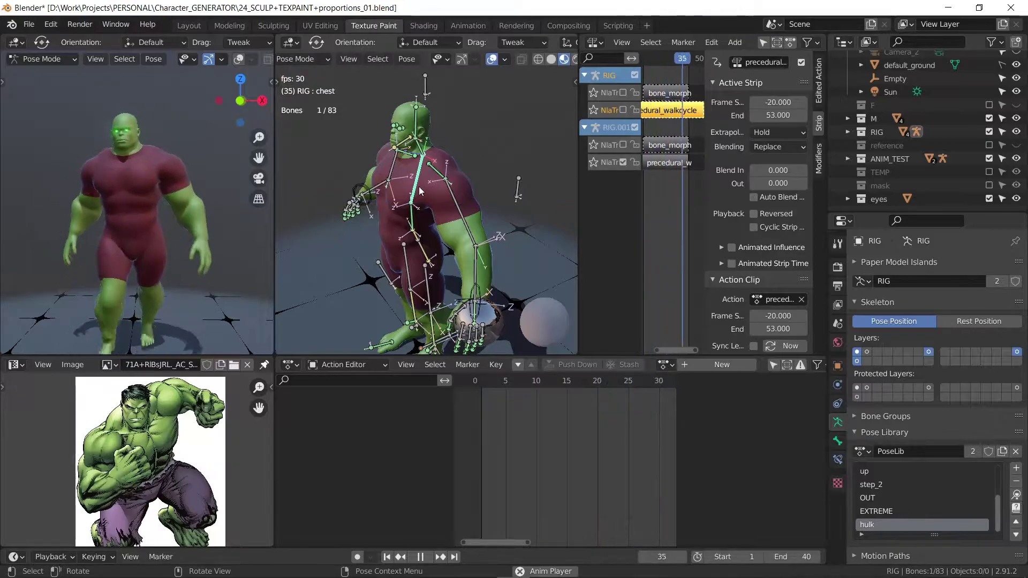
Step: Enlarge the chest without changing its length (Shift+Y), then start scaling the waist bone
key("s")
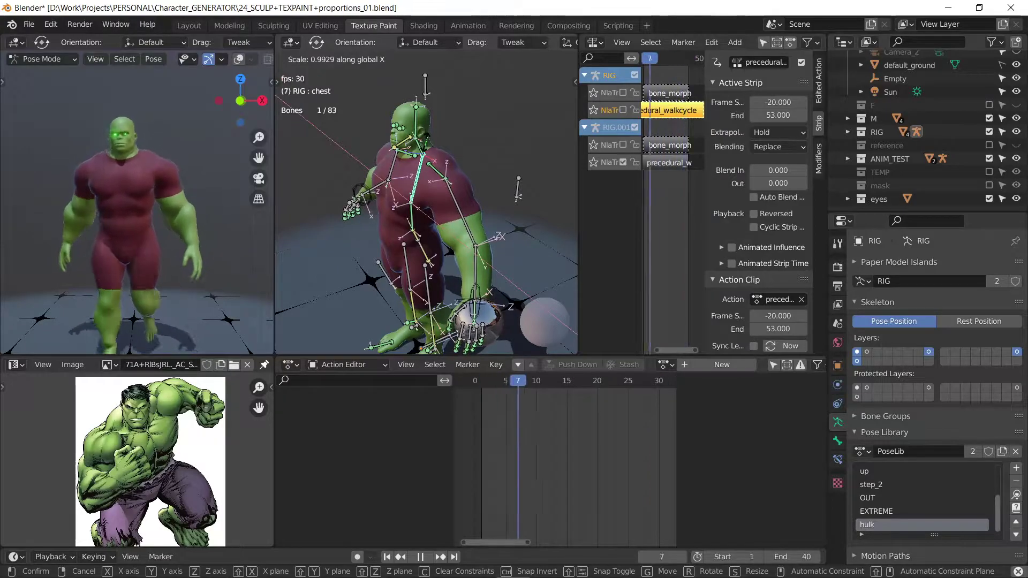
key("Escape")
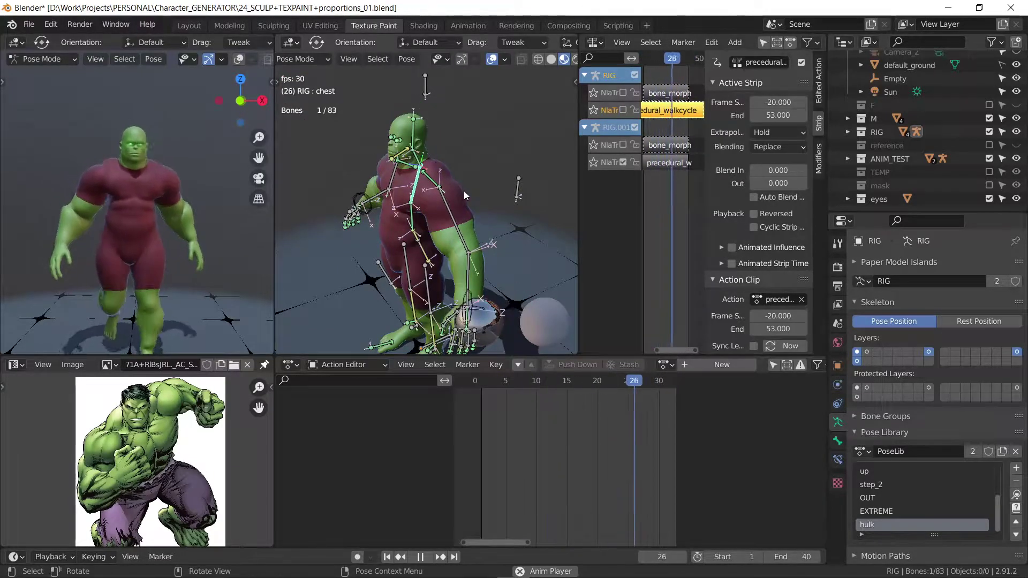
key("s")
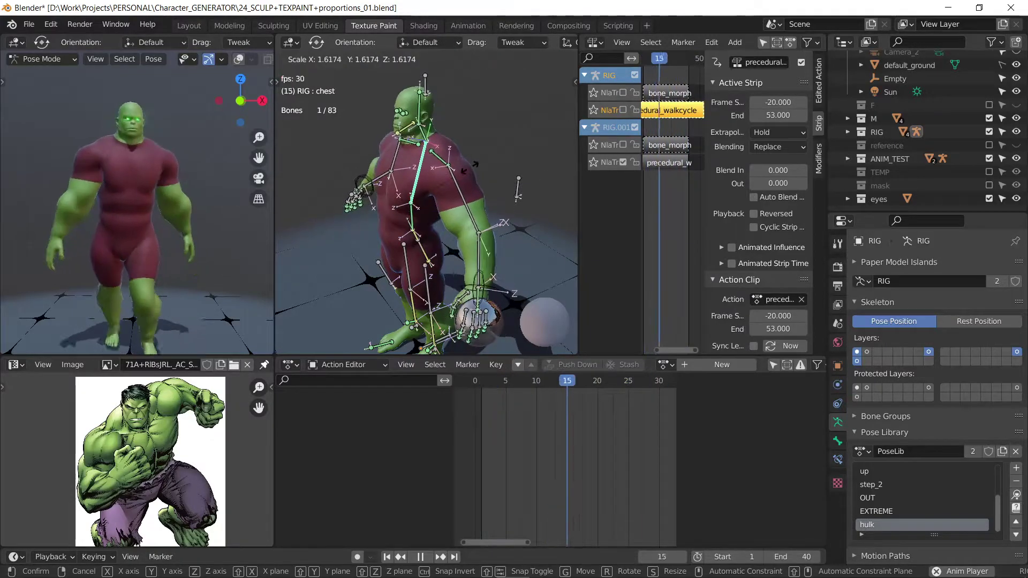
key("shift+y")
key("shift+y")
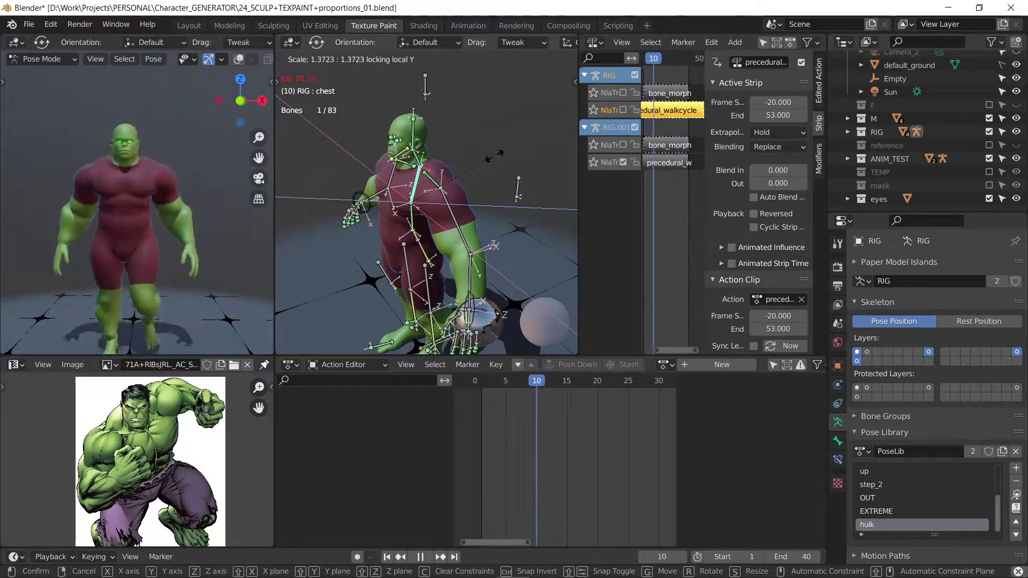
left_click(490, 154)
key("s")
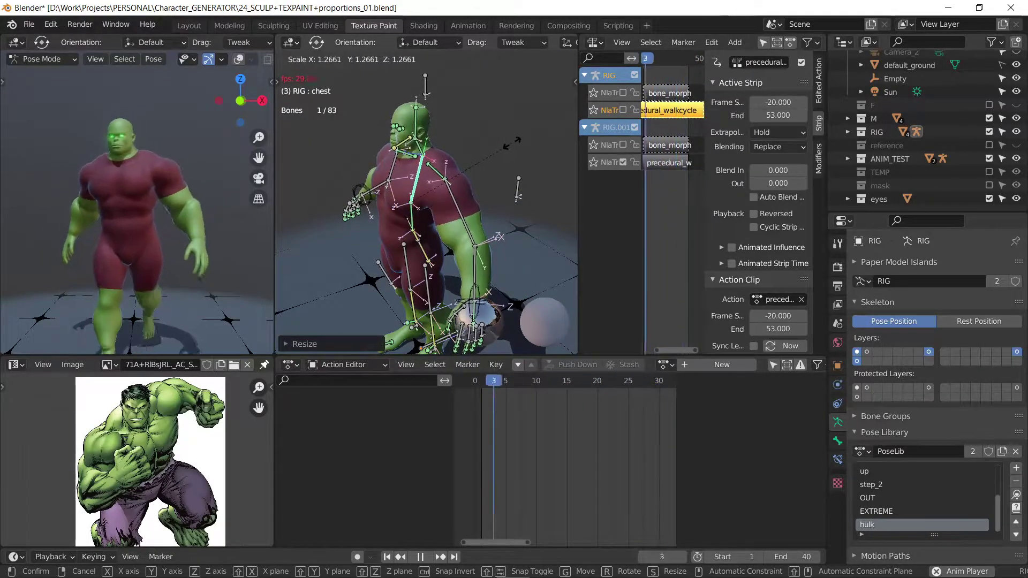
left_click(512, 144)
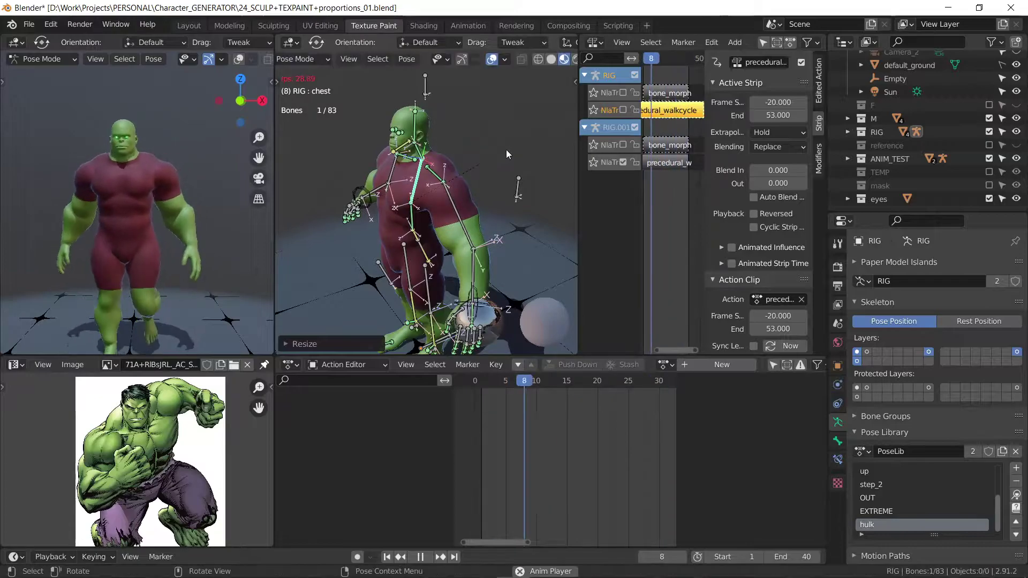
left_click(420, 246)
key("s")
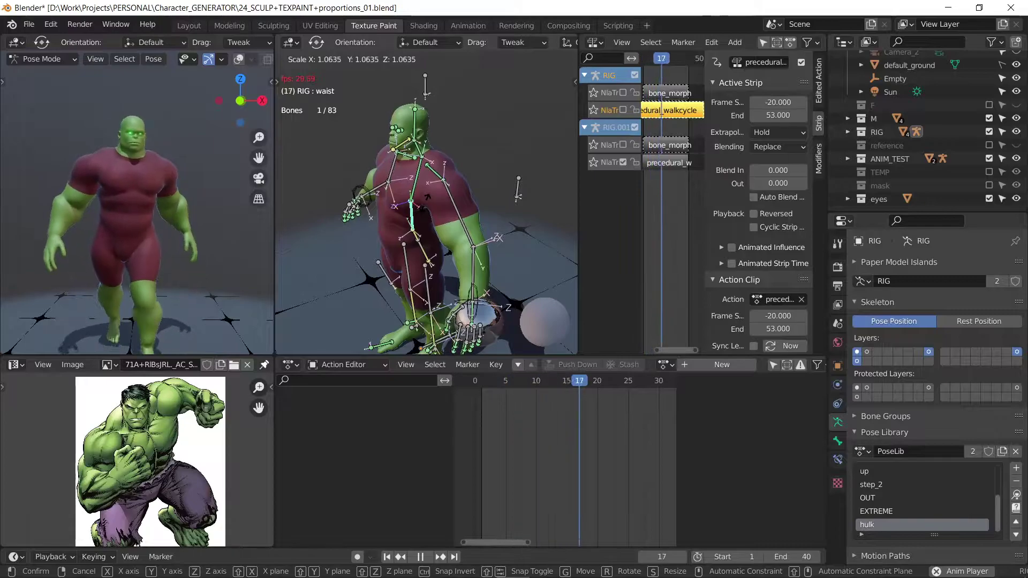
Step: Confirm the enlarged waist bone, then select all bones and copy the pose
key("Return")
mouse_move(181, 233)
middle_mouse_down()
mouse_move(97, 268)
mouse_move(111, 232)
mouse_move(159, 227)
mouse_move(124, 207)
mouse_move(136, 223)
middle_mouse_up()
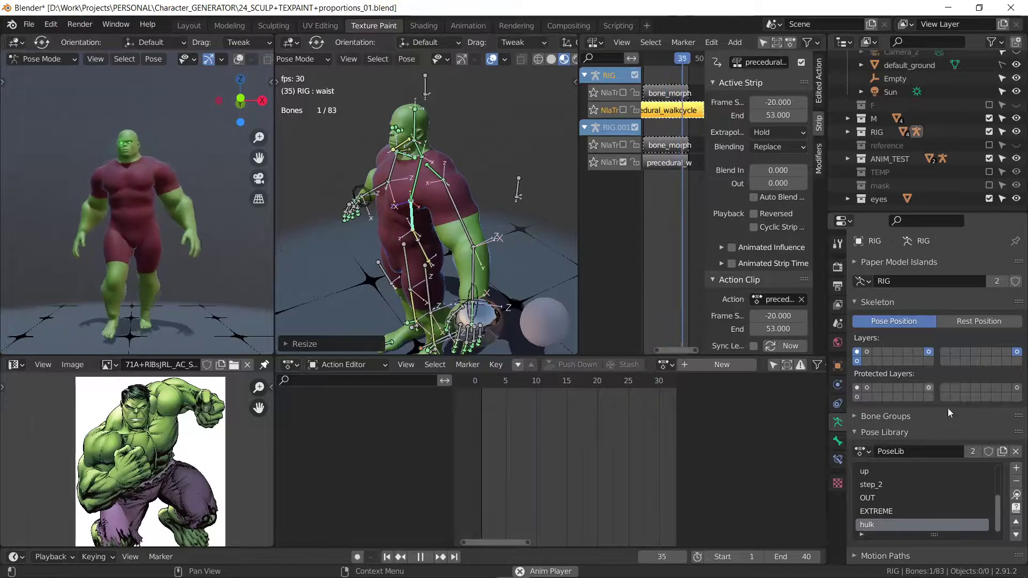
key("ctrl+a")
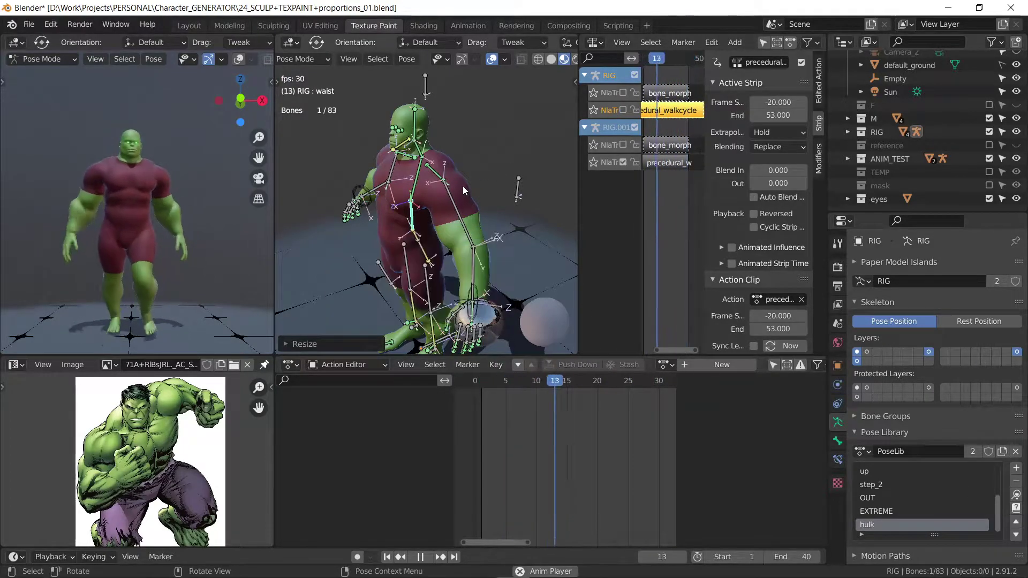
key("a")
key("ctrl+c")
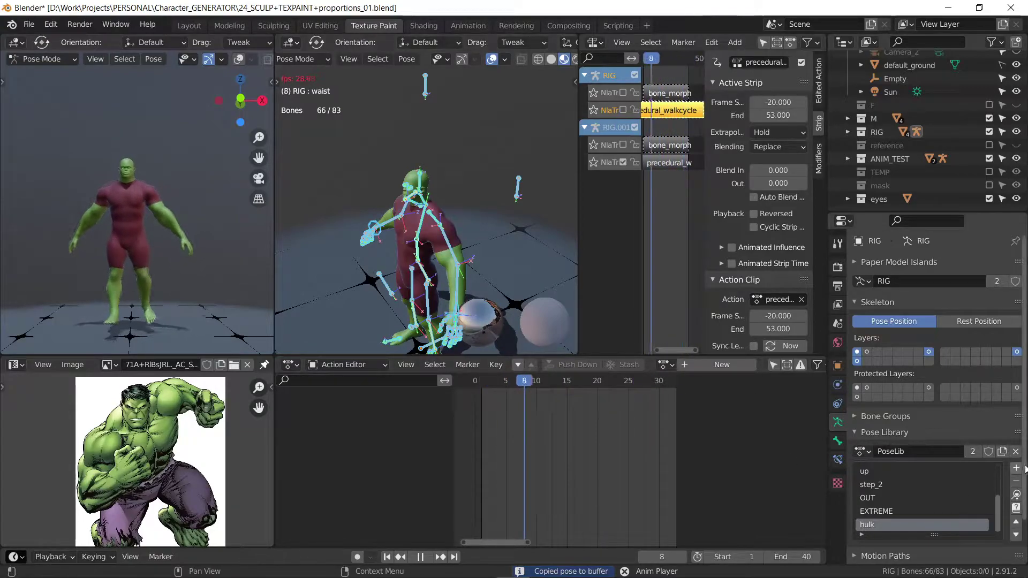
Step: Add the current pose to the pose library as Pose.001 and paste the copied pose
left_click(1016, 469)
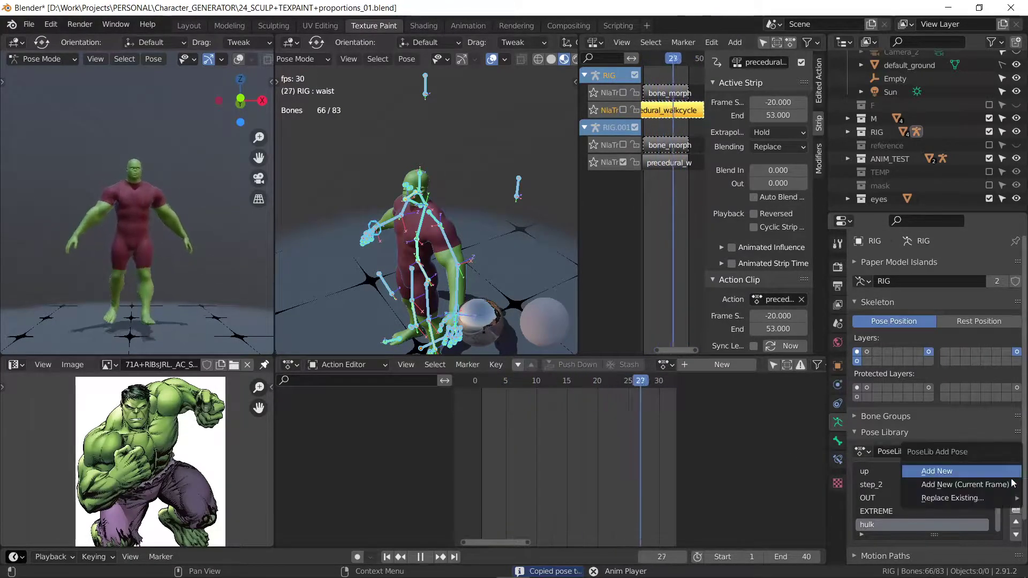
left_click(932, 471)
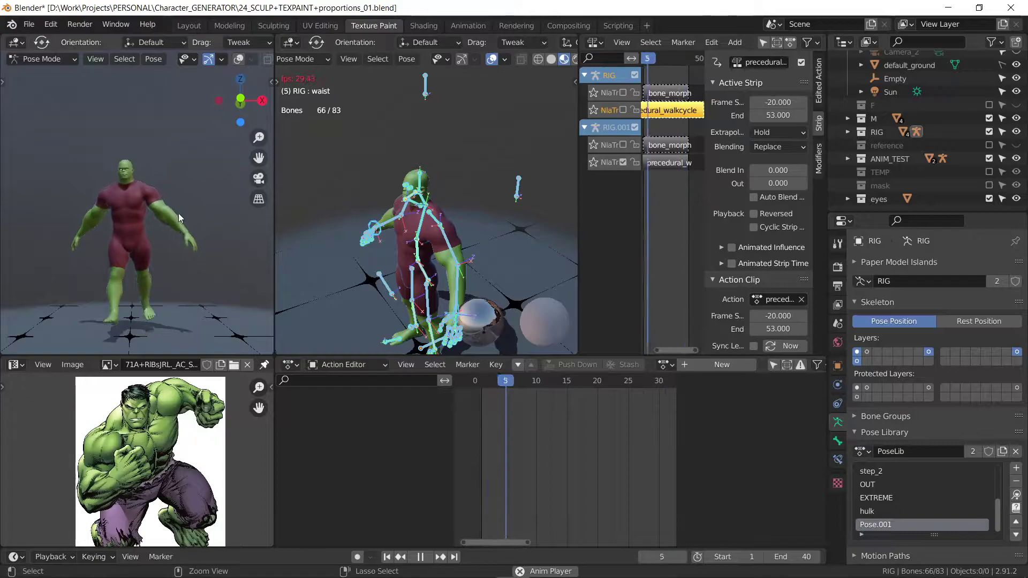
key("ctrl+v")
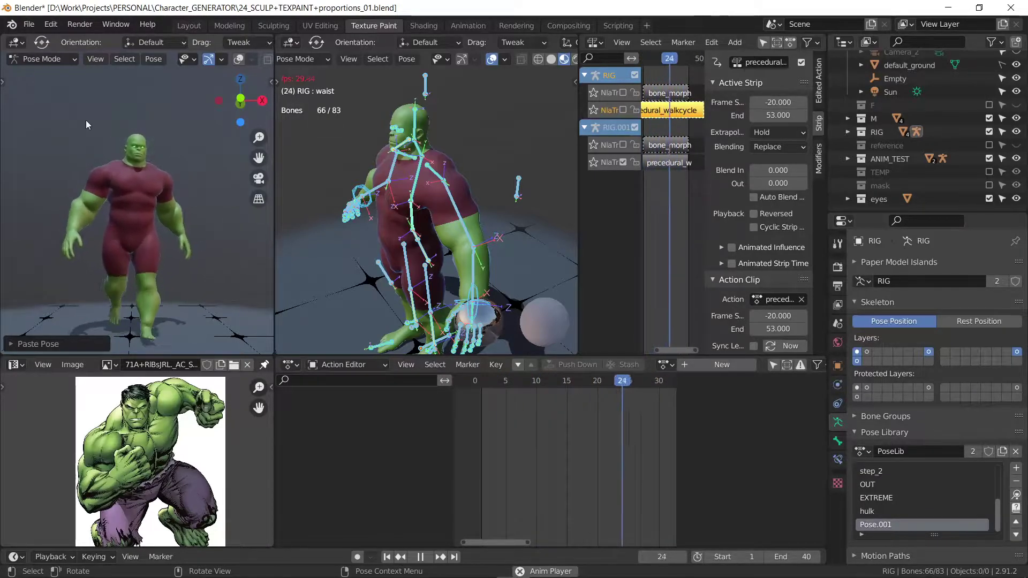
mouse_move(88, 125)
middle_mouse_down()
mouse_move(91, 189)
mouse_move(118, 178)
middle_mouse_up()
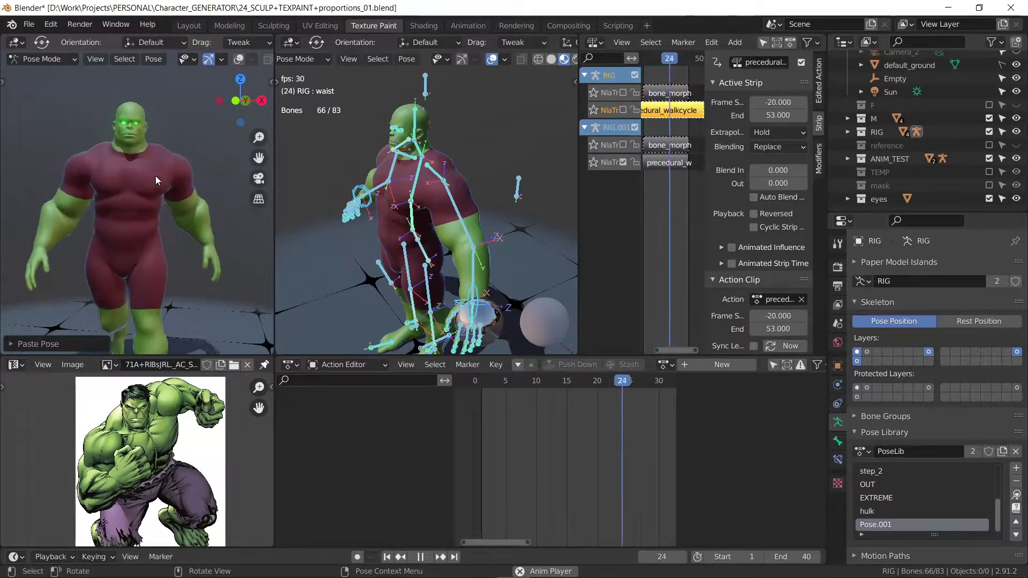
Step: Make the head slightly smaller and narrow the neck along X
left_click(418, 126)
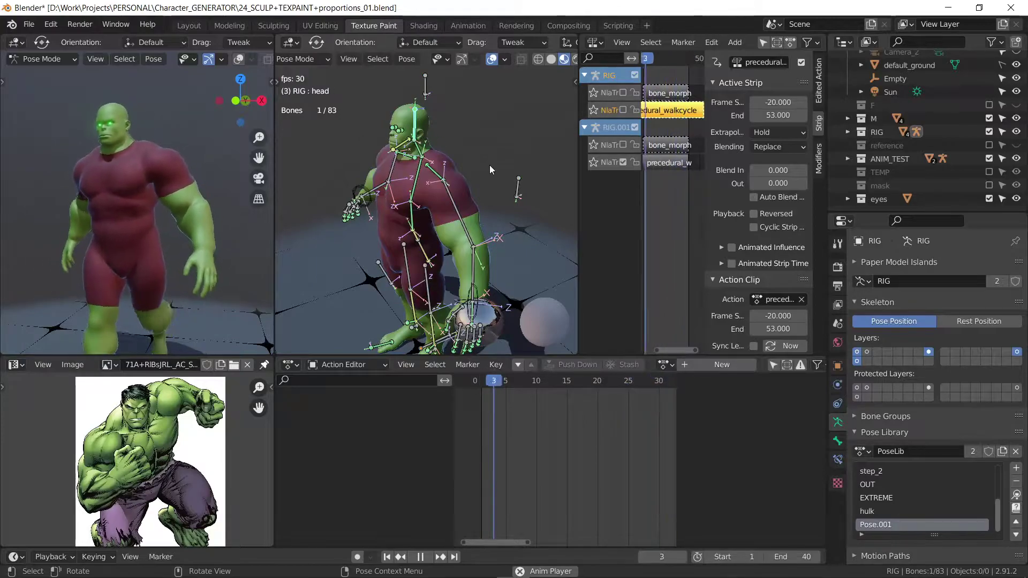
key("s")
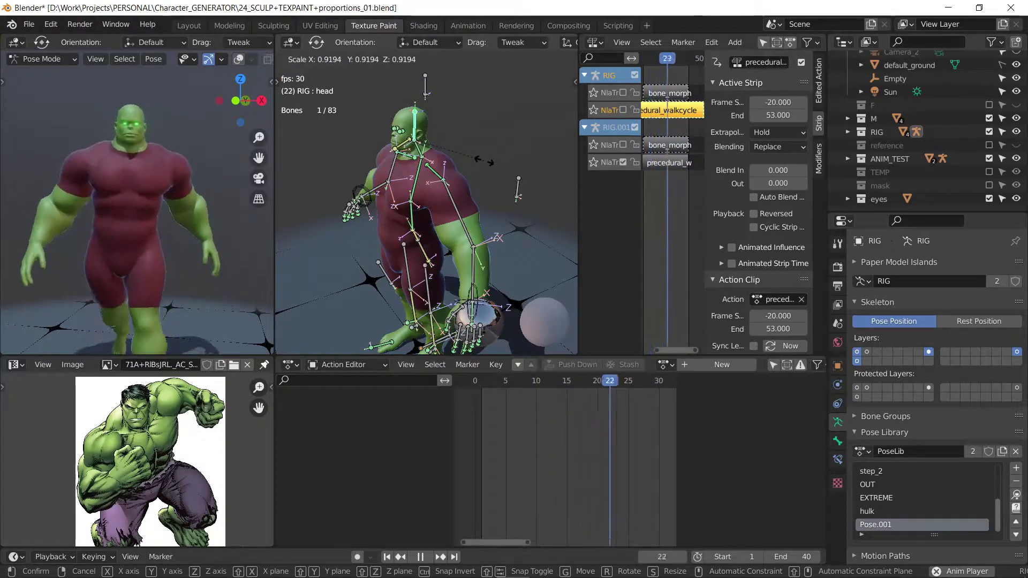
left_click(484, 160)
left_click(417, 153)
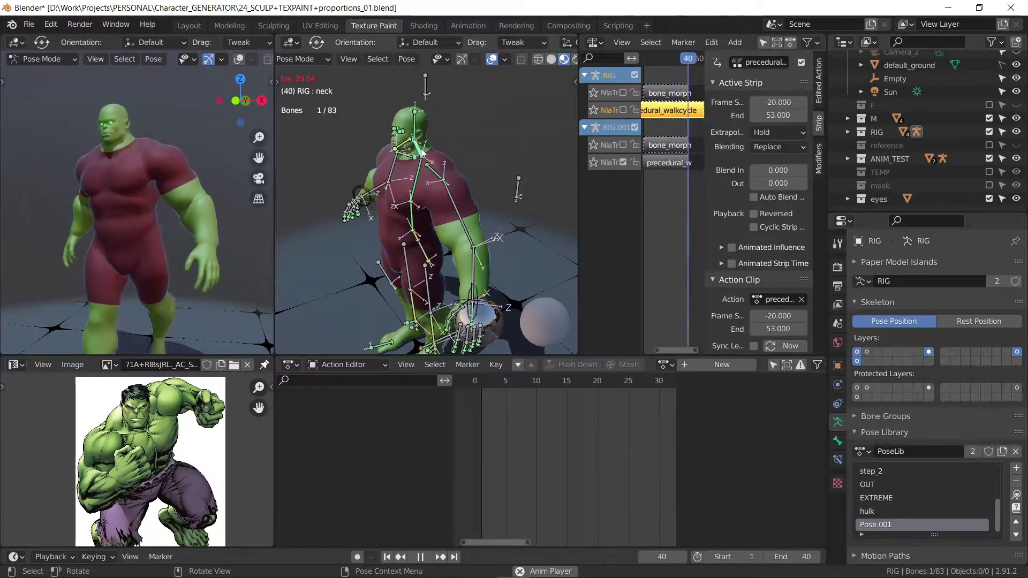
key("s")
key("x")
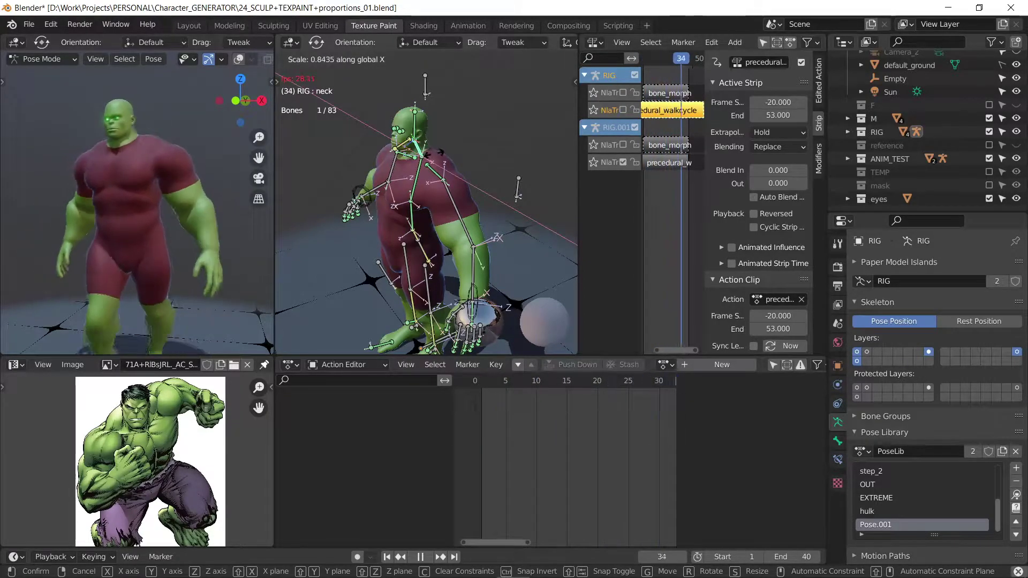
left_click(434, 153)
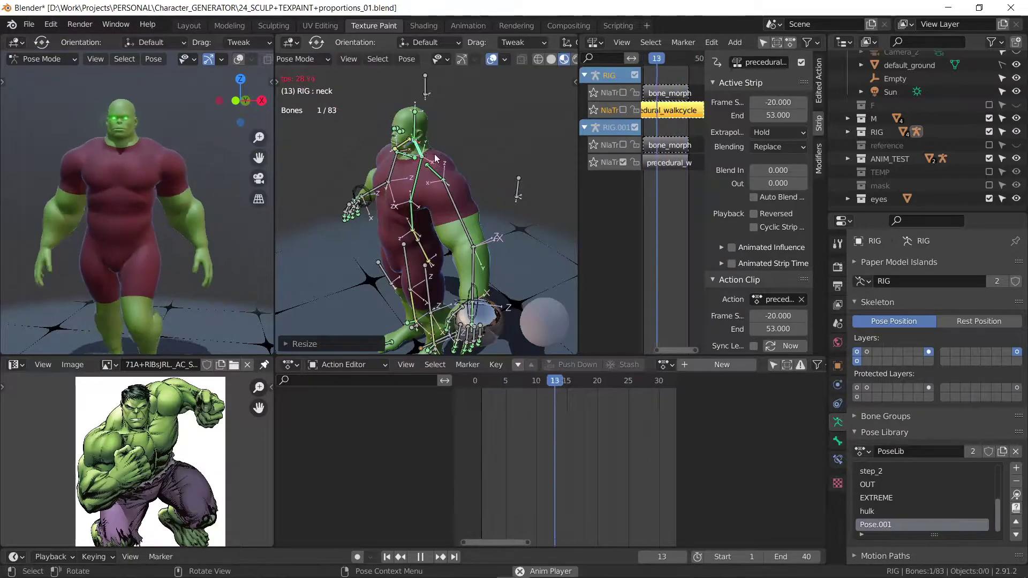
Step: Widen the left clavicle by scaling it along X
left_click(437, 168)
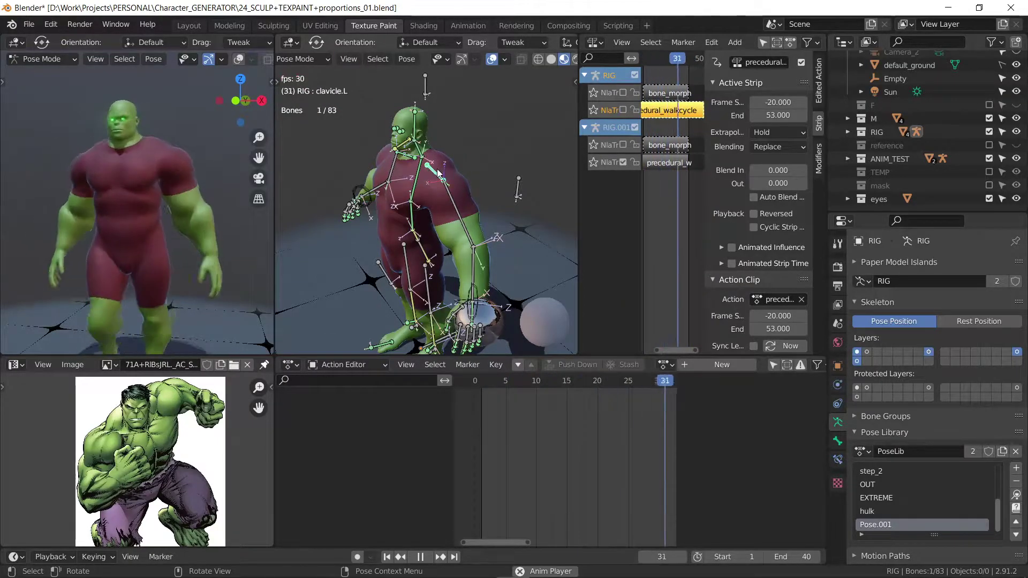
key("s")
key("x")
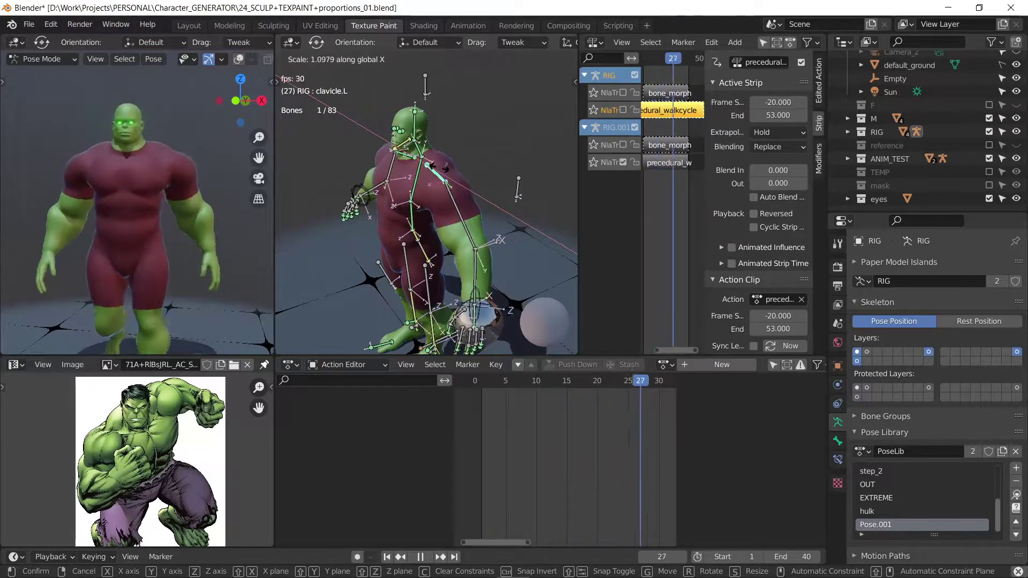
left_click(310, 216)
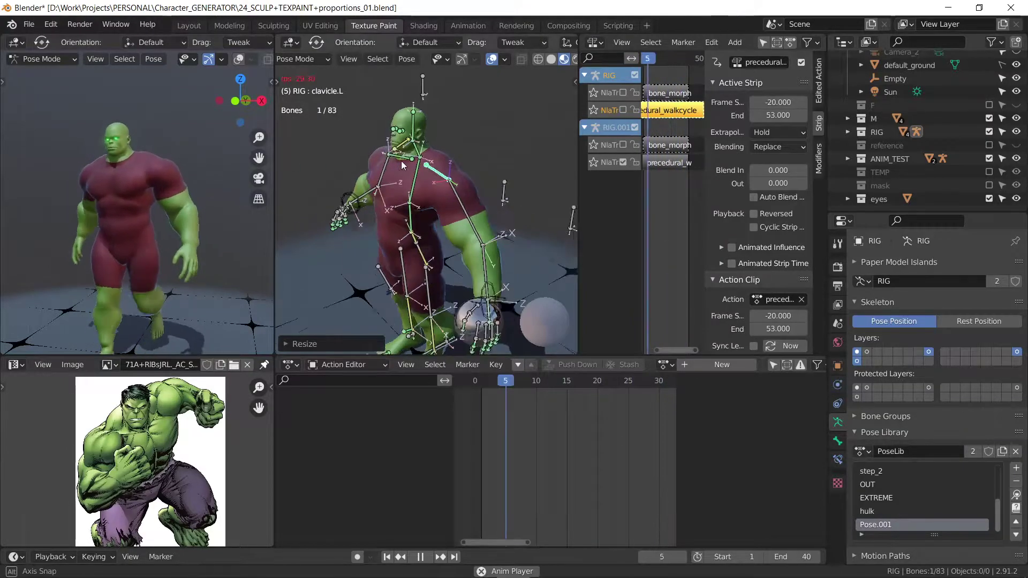
Step: Stretch the chest bone vertically along Z
left_click(414, 174)
key("s")
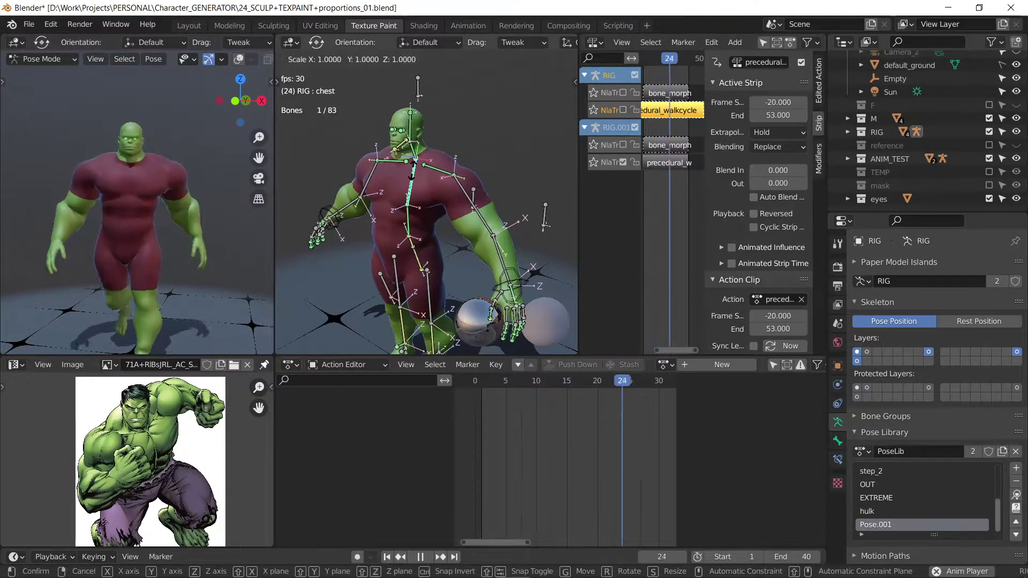
key("z")
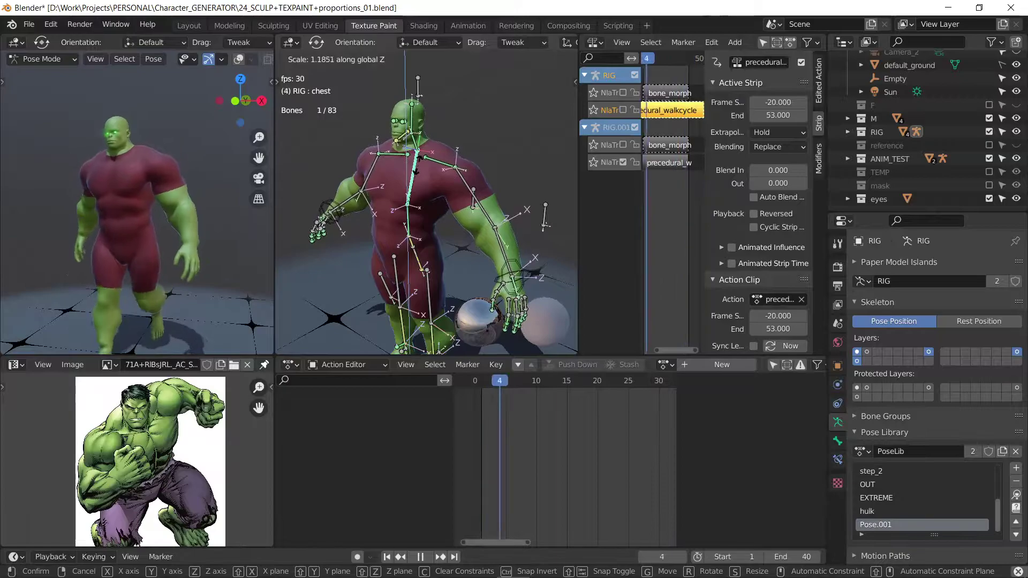
key("Return")
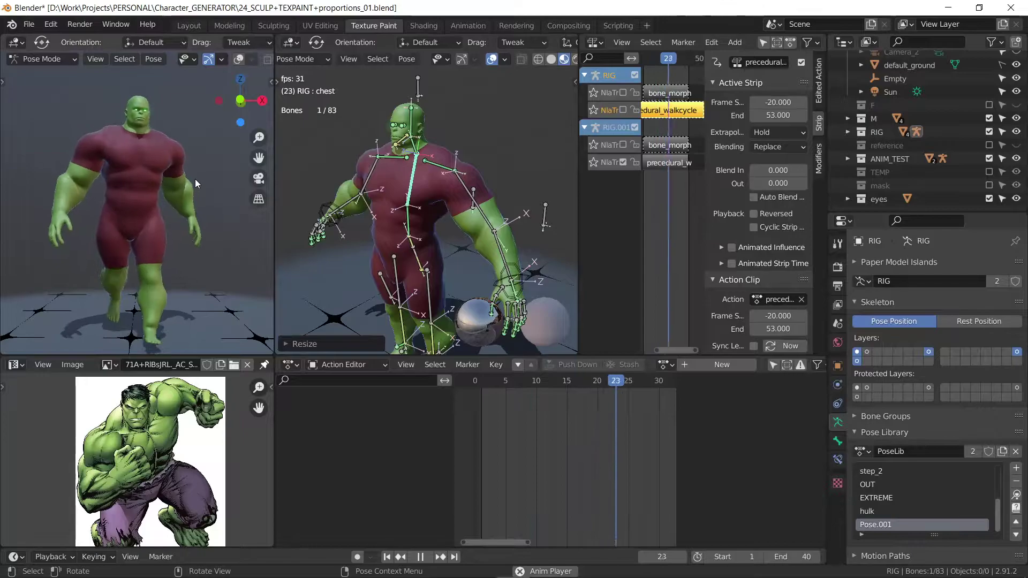
Step: Scale the pelvis uniformly, widen it along X, then shorten it along Z
left_click(420, 262)
key("s")
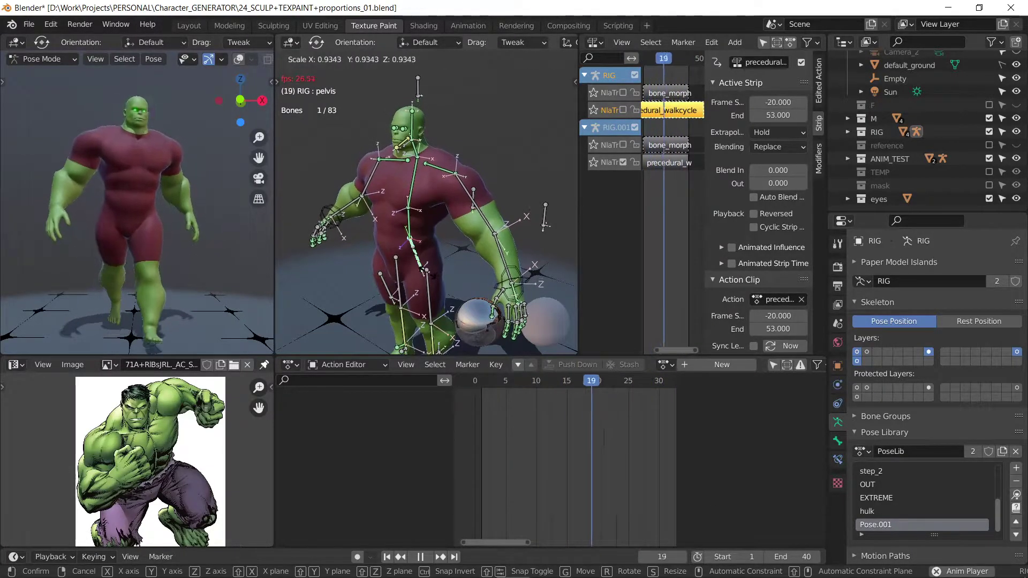
left_click(435, 272)
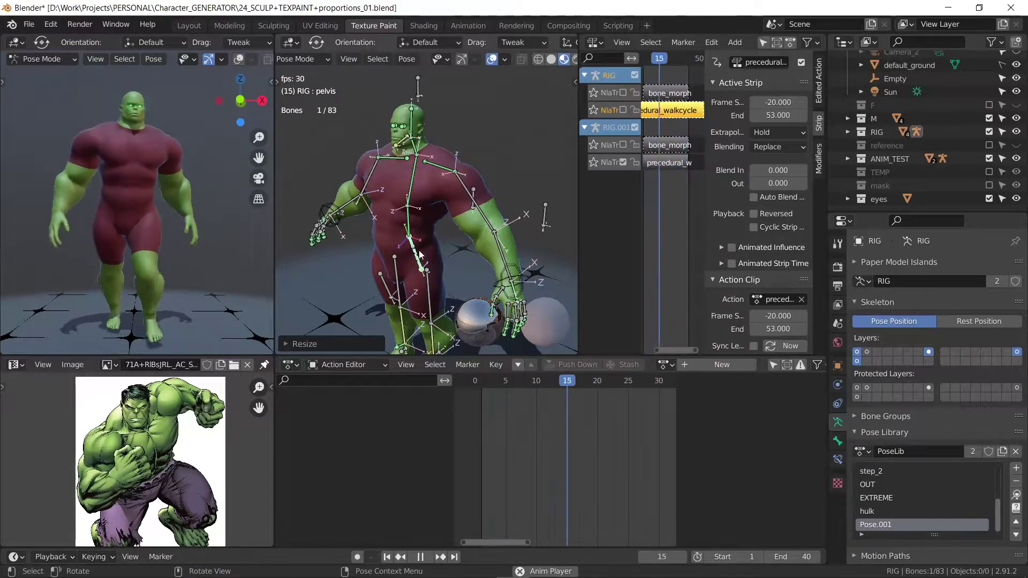
key("s")
key("x")
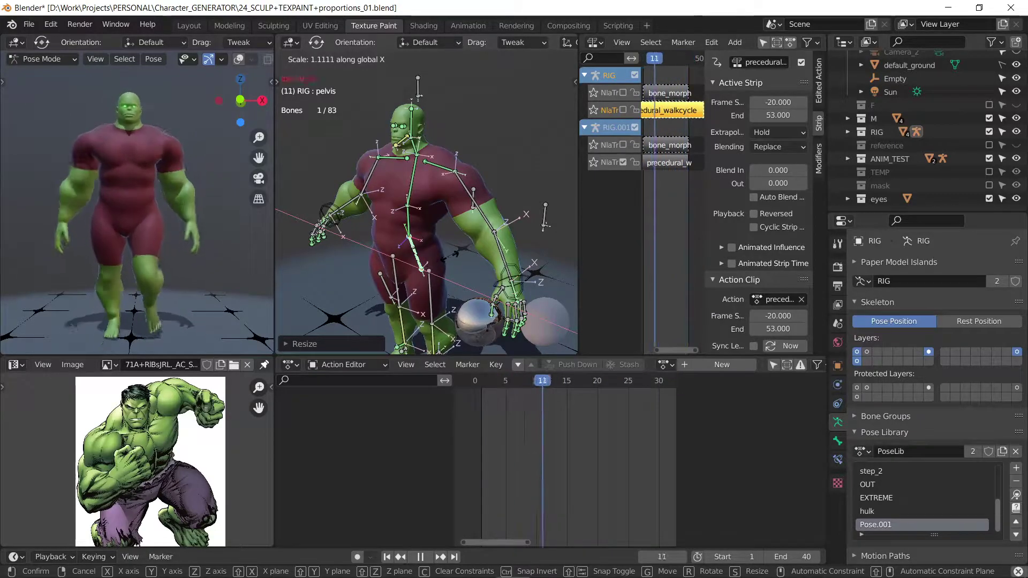
left_click(430, 246)
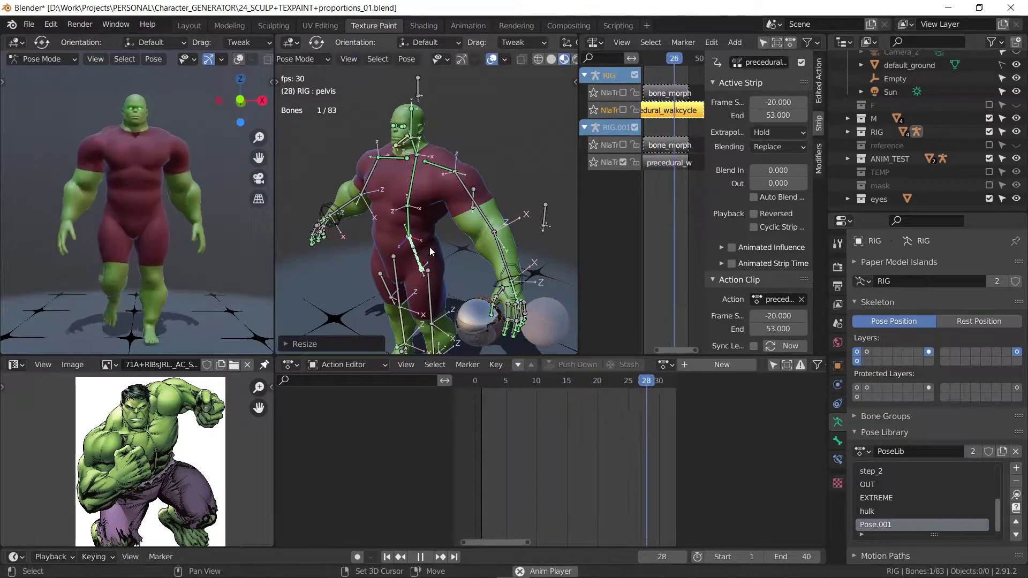
middle_click_drag(120, 212, 103, 230)
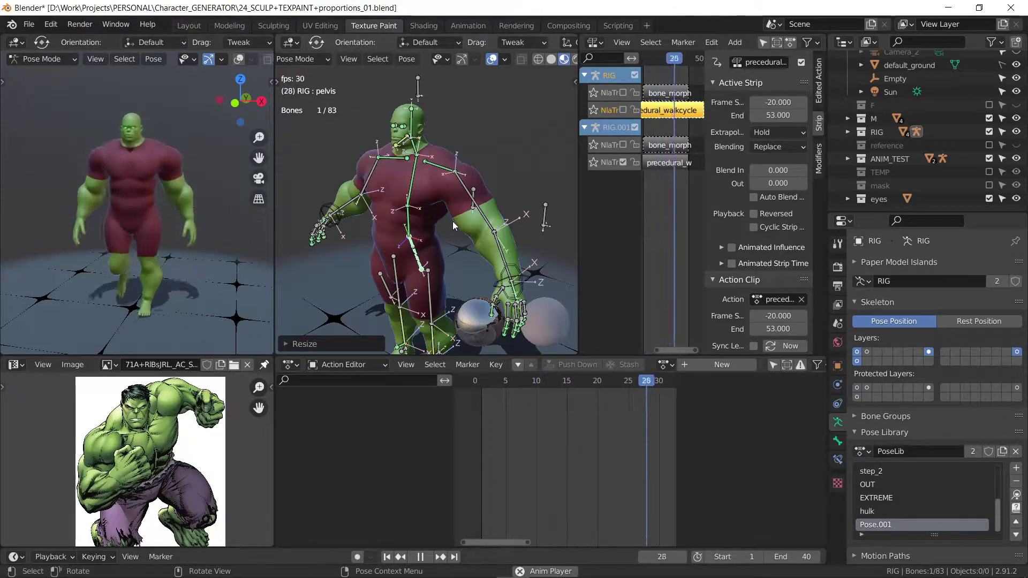
key("s")
key("z")
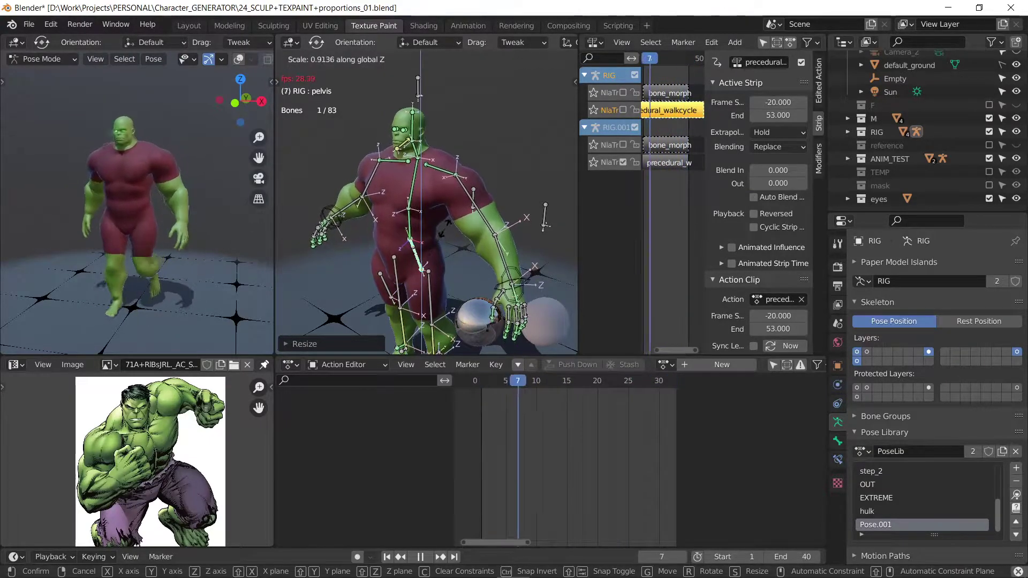
left_click(446, 226)
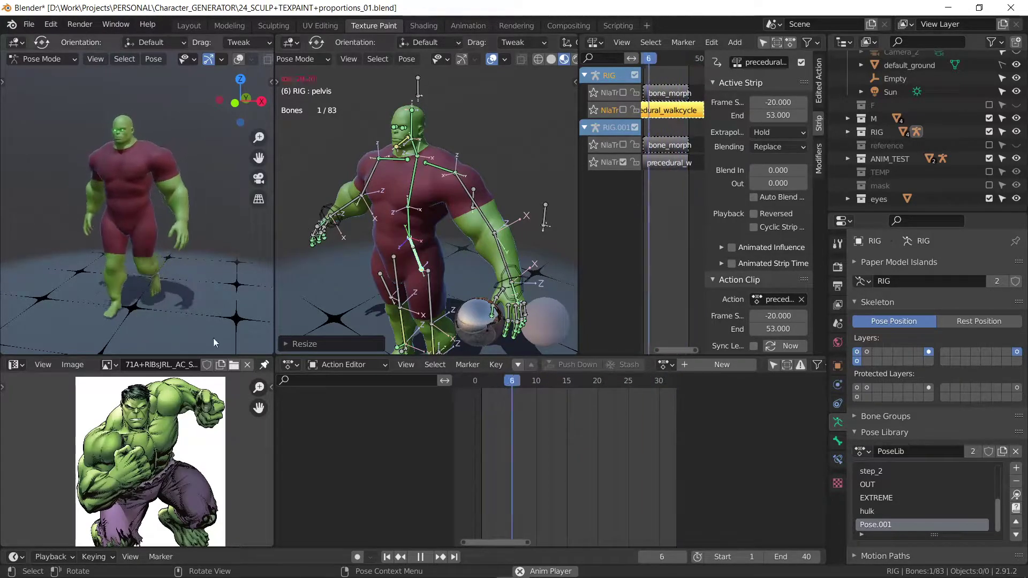
middle_click_drag(409, 265, 436, 217, "shift")
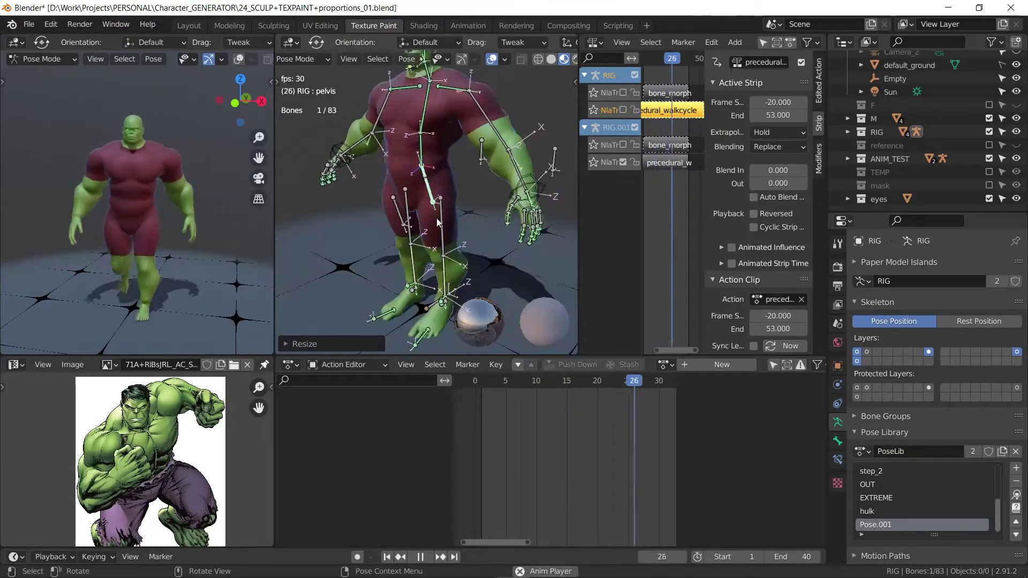
Step: Resize the left hip and left shin, undoing and cancelling a repeat hip resize
key("s")
left_click(509, 240)
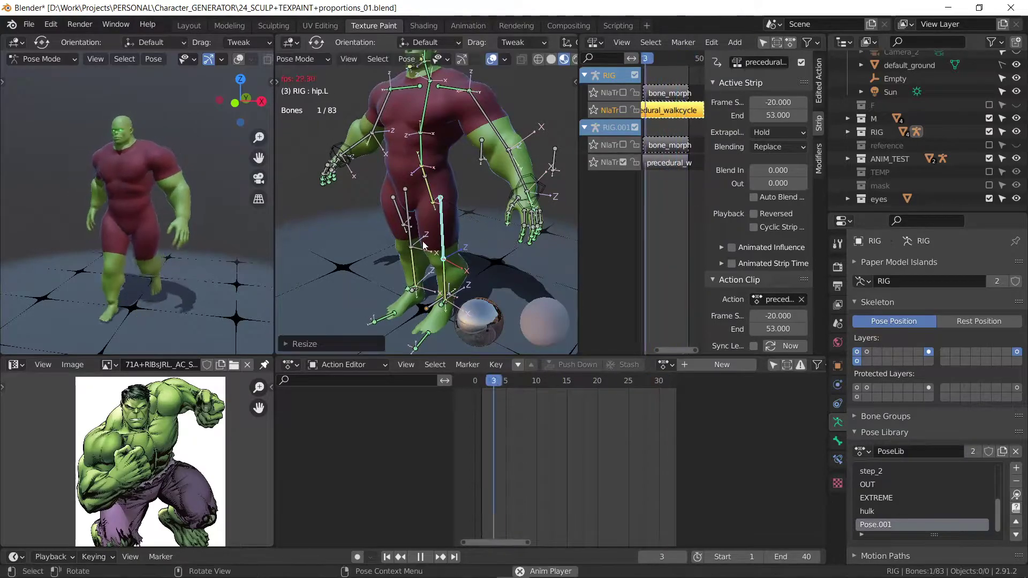
left_click(447, 274)
key("s")
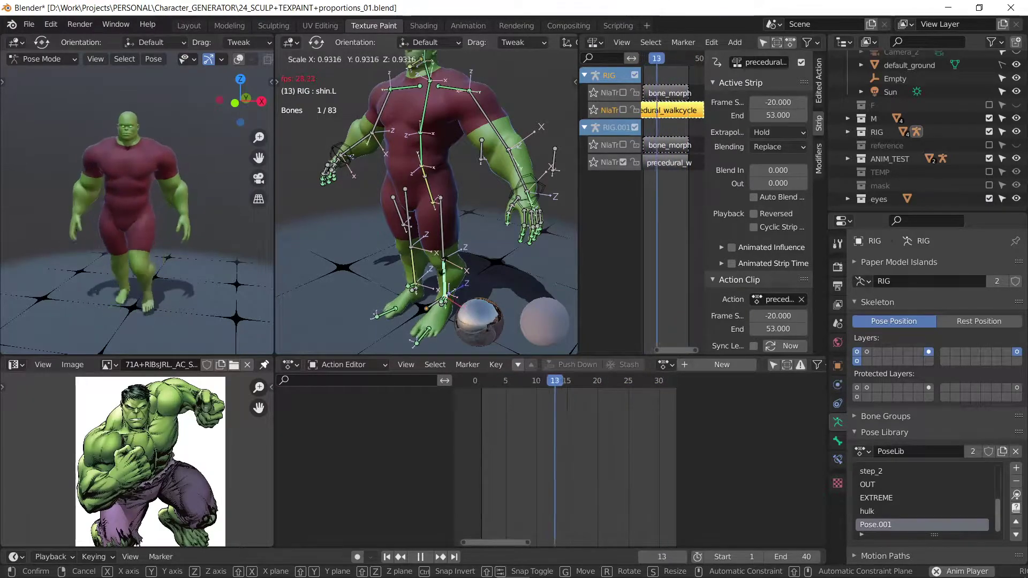
left_click(449, 253)
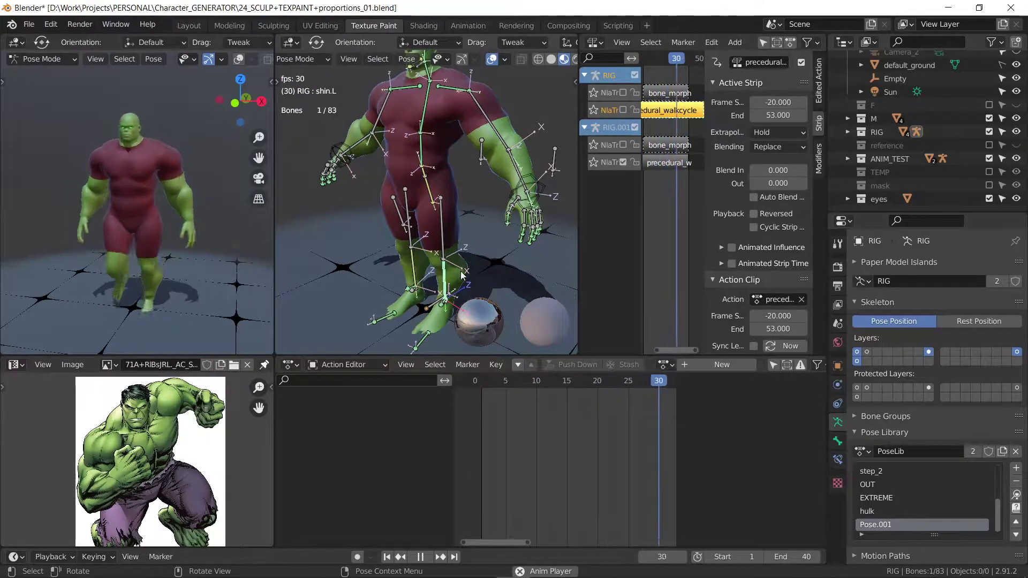
key("ctrl+z")
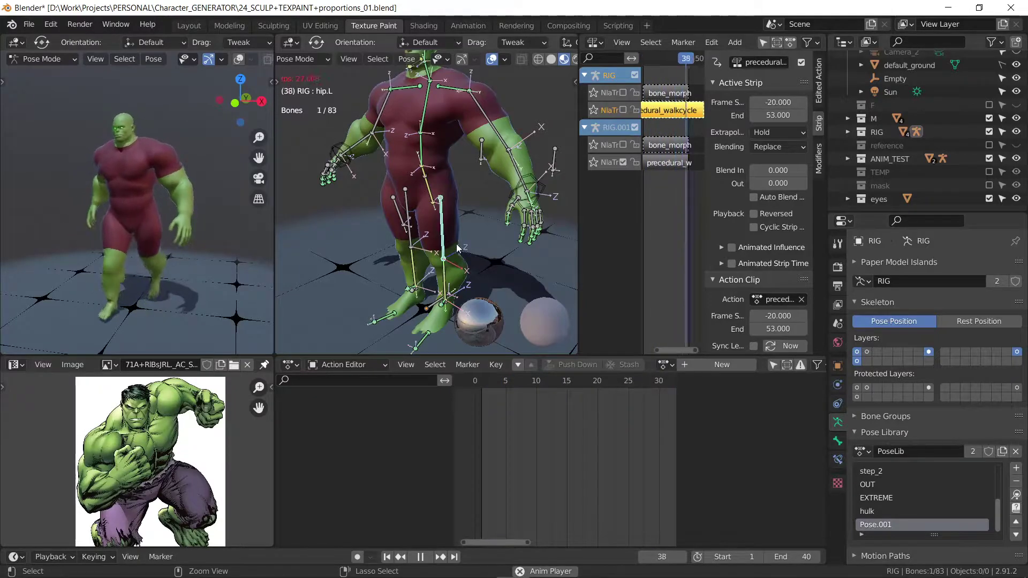
key("s")
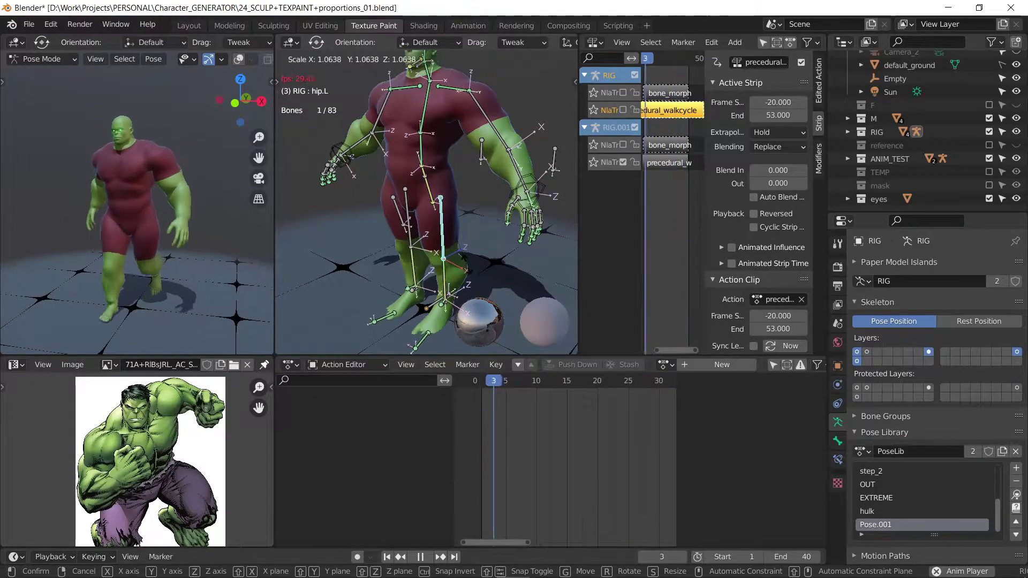
right_click(445, 275)
key("alt+a")
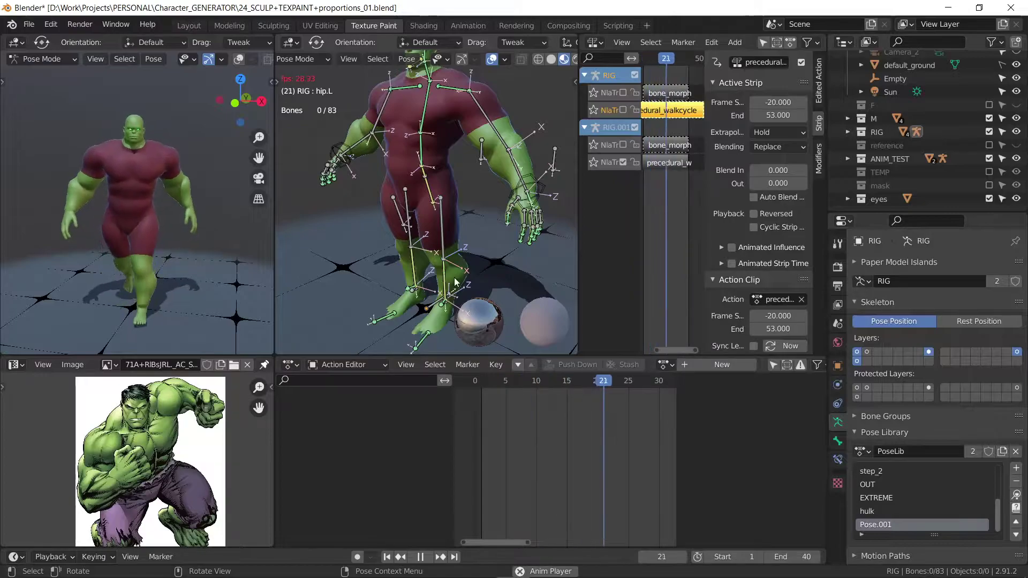
Step: Lengthen the left shin along Y, then thicken it while keeping its length (Shift+Y)
left_click(443, 274)
key("s")
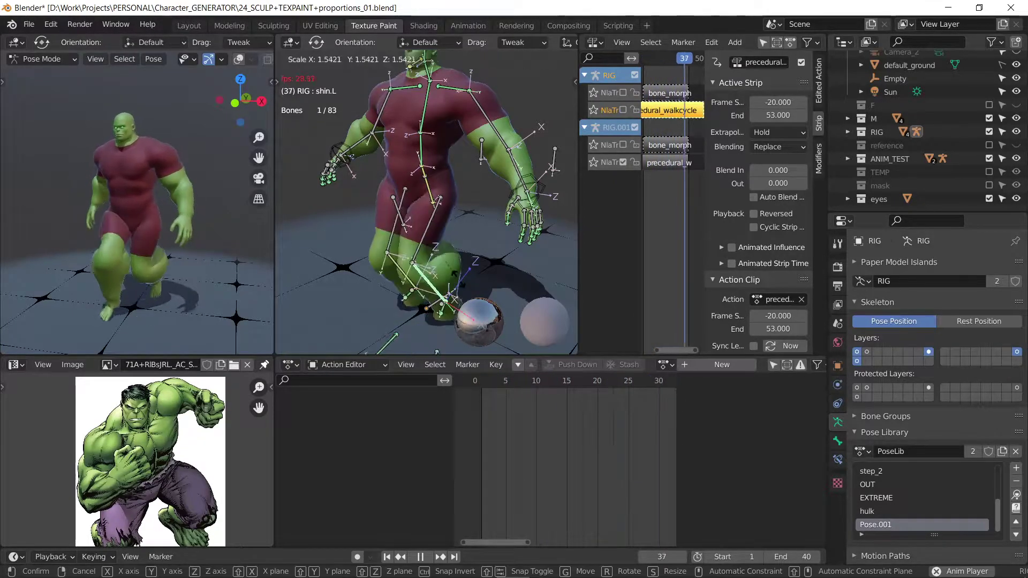
key("y")
key("y")
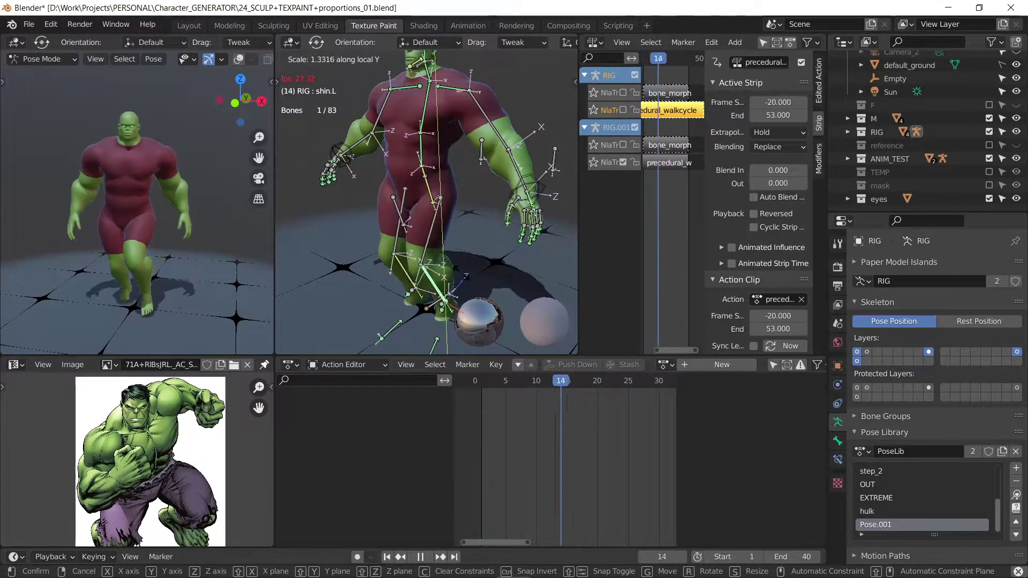
left_click(259, 286)
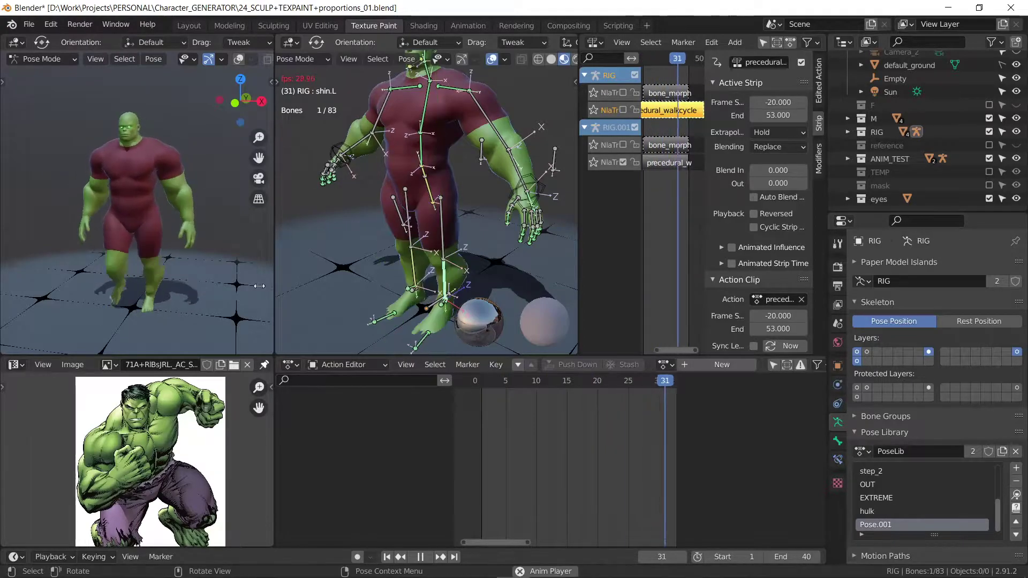
middle_click_drag(259, 286, 240, 262)
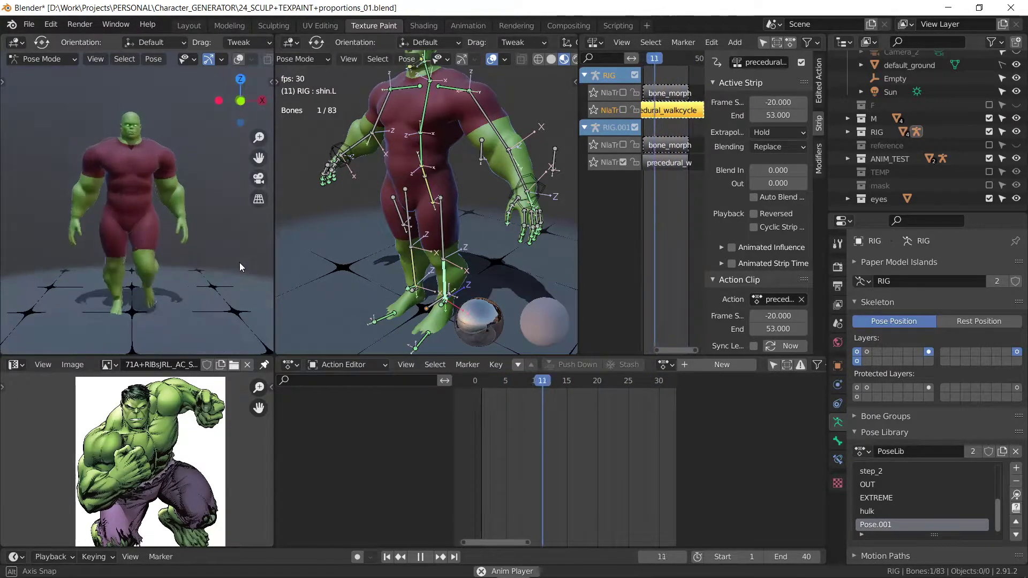
key("s")
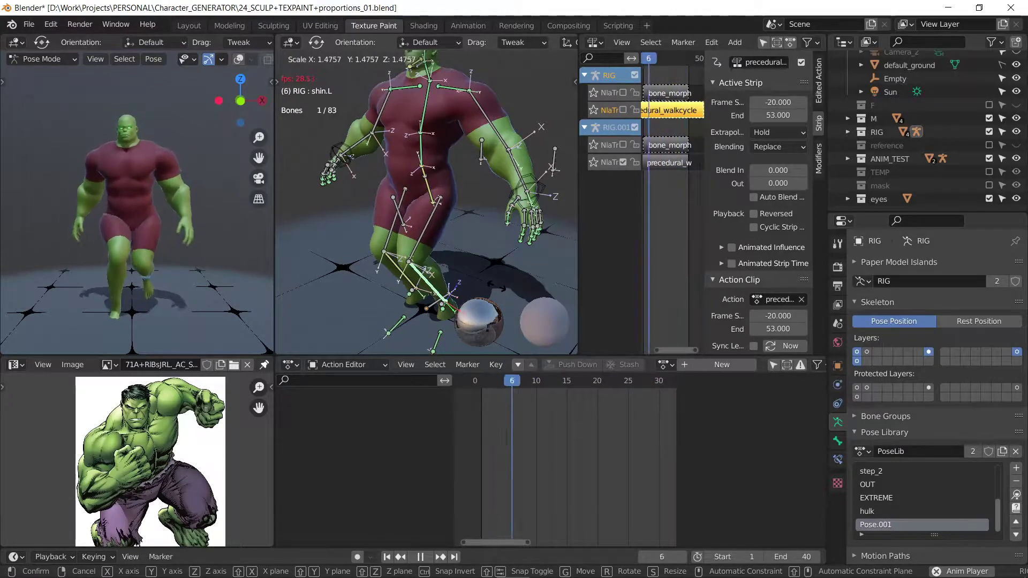
key("shift+y")
key("shift+y")
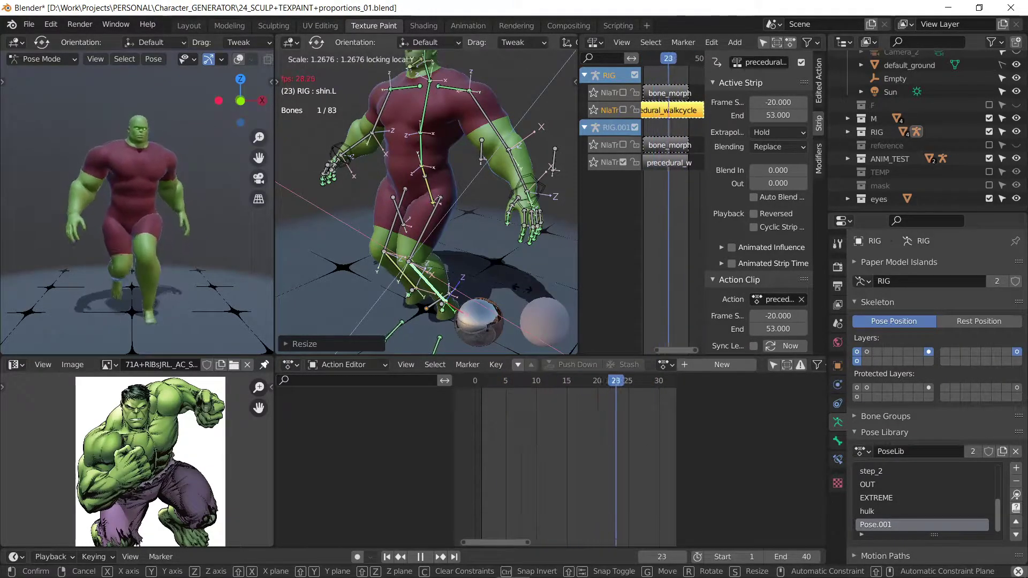
left_click(528, 268)
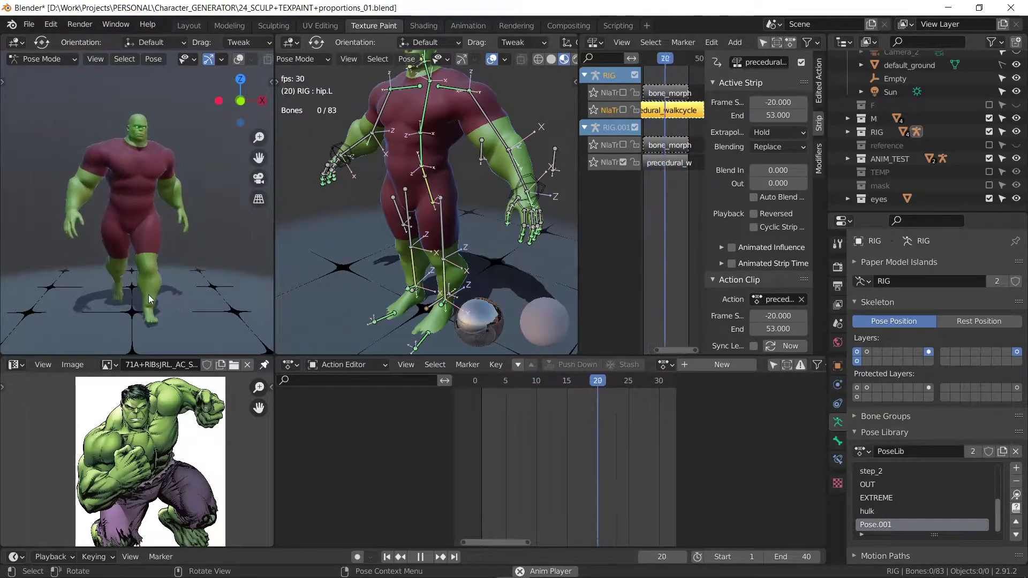
Step: Start rescaling the left shin again, switching the constraint from Y to local Z
middle_click_drag(94, 281, 159, 269)
left_click(445, 263)
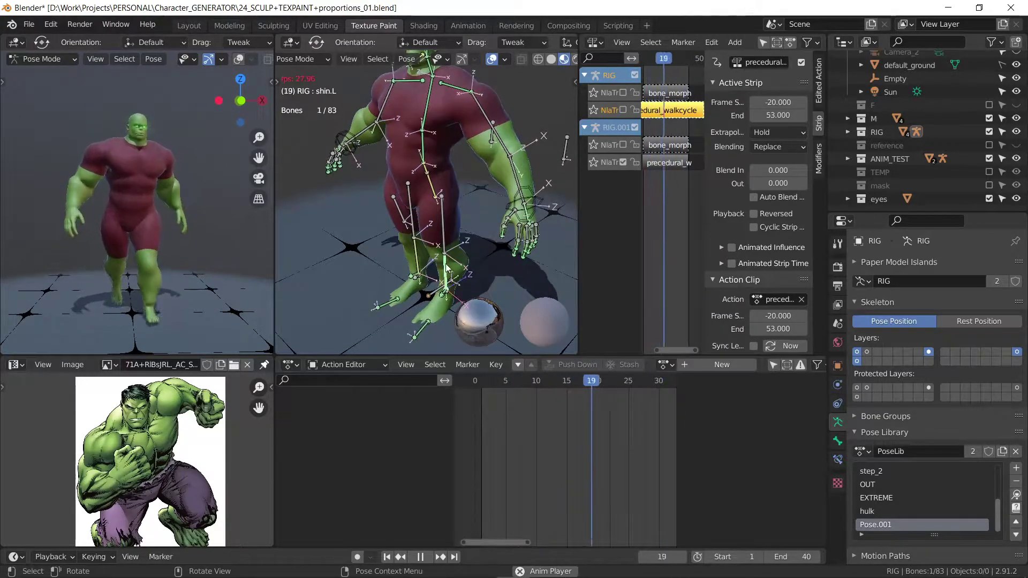
key("s")
key("y")
key("y")
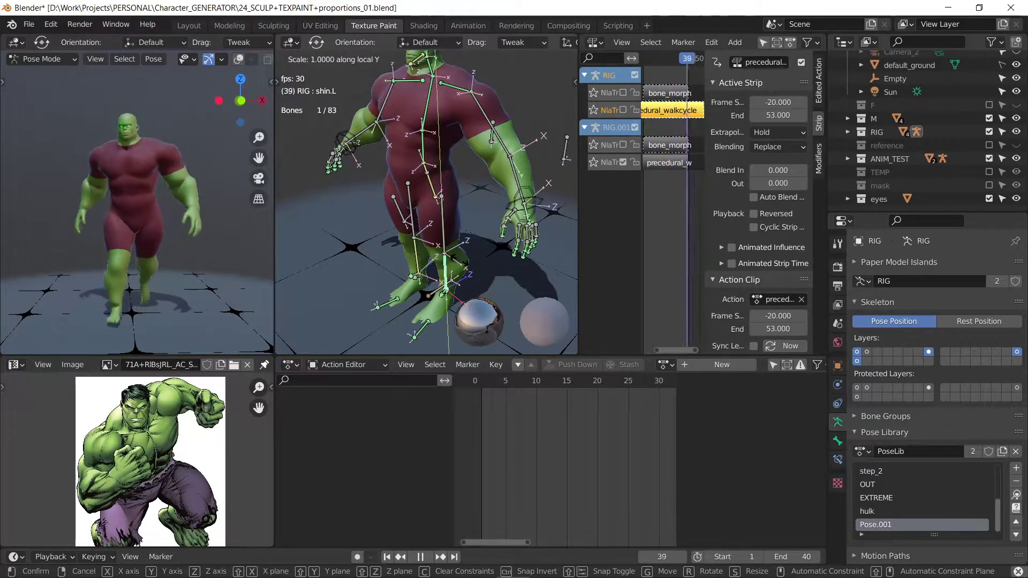
key("z")
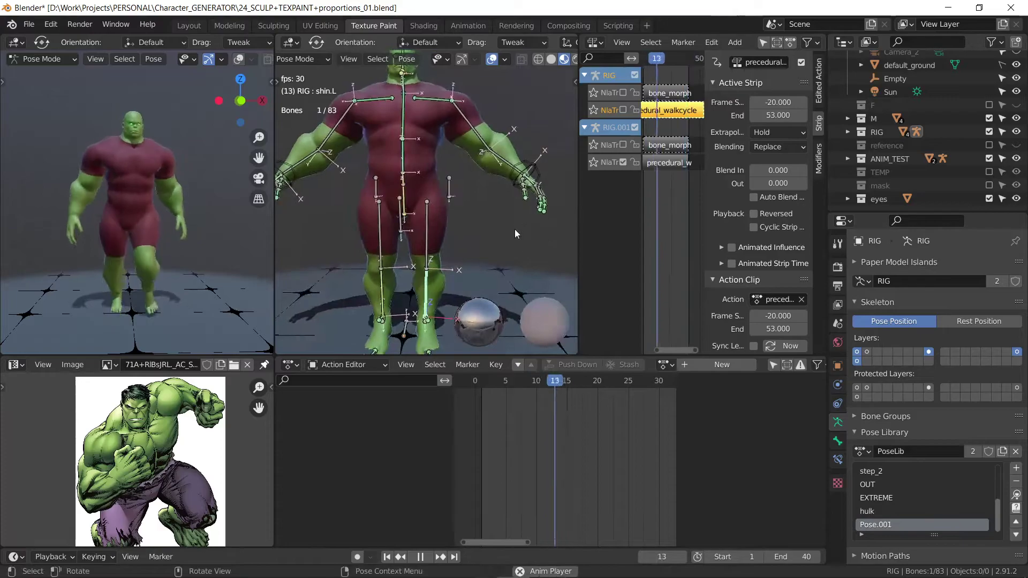
Step: Thin the left shin bone with Y-locked uniform scaling, then view the legs from above
key("z")
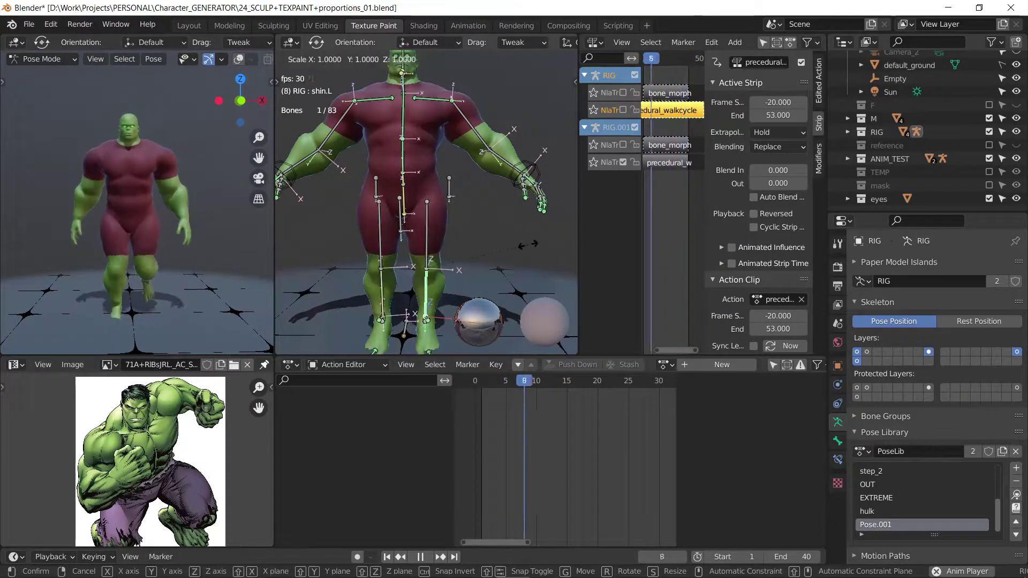
key("shift+y")
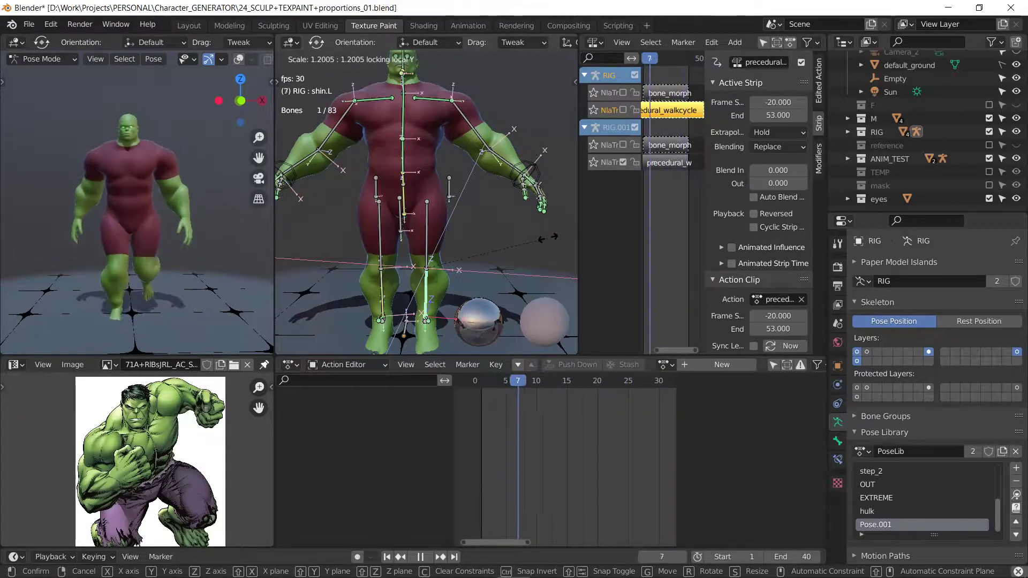
left_click(518, 239)
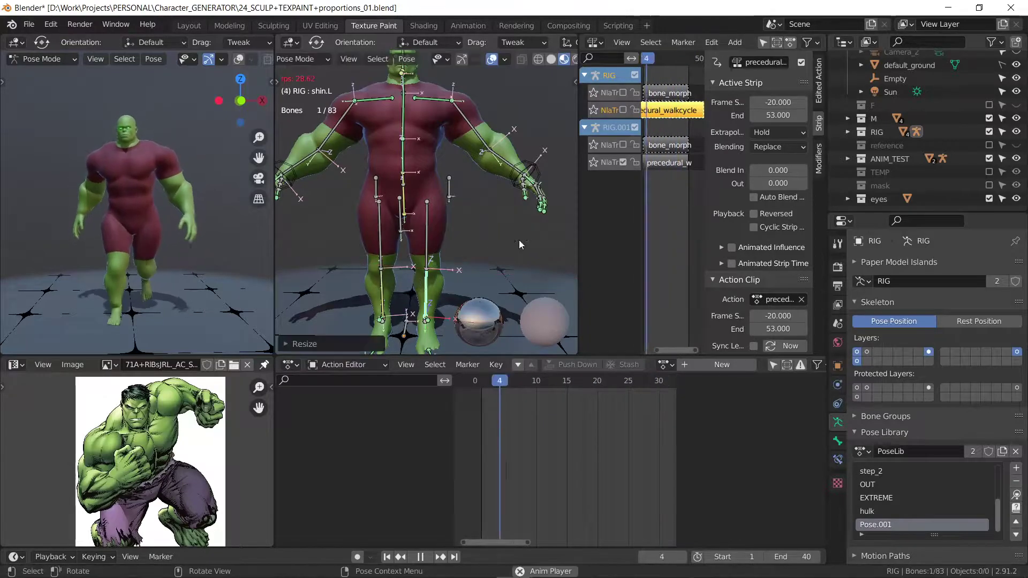
middle_click_drag(519, 240, 387, 294)
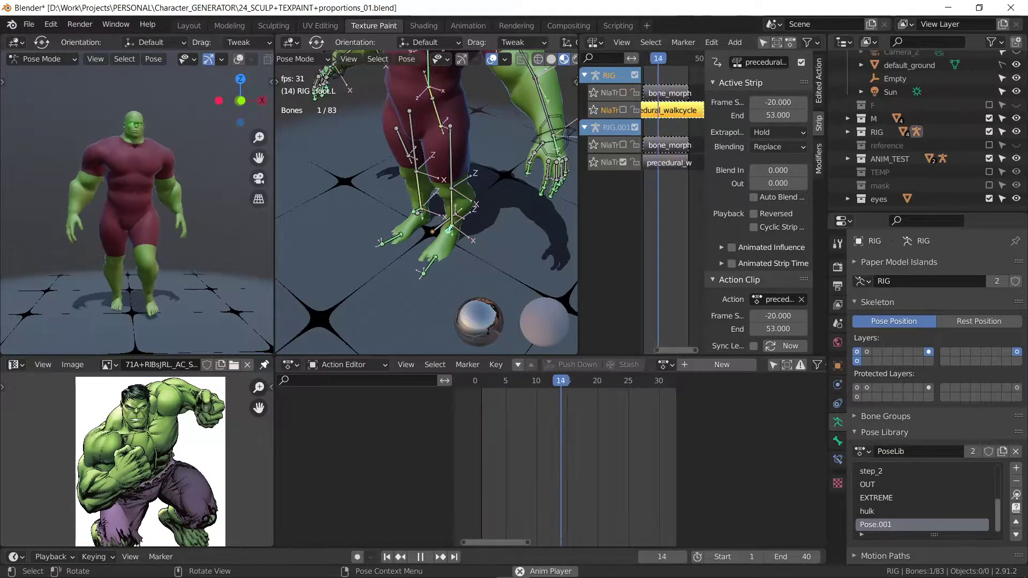
key("s")
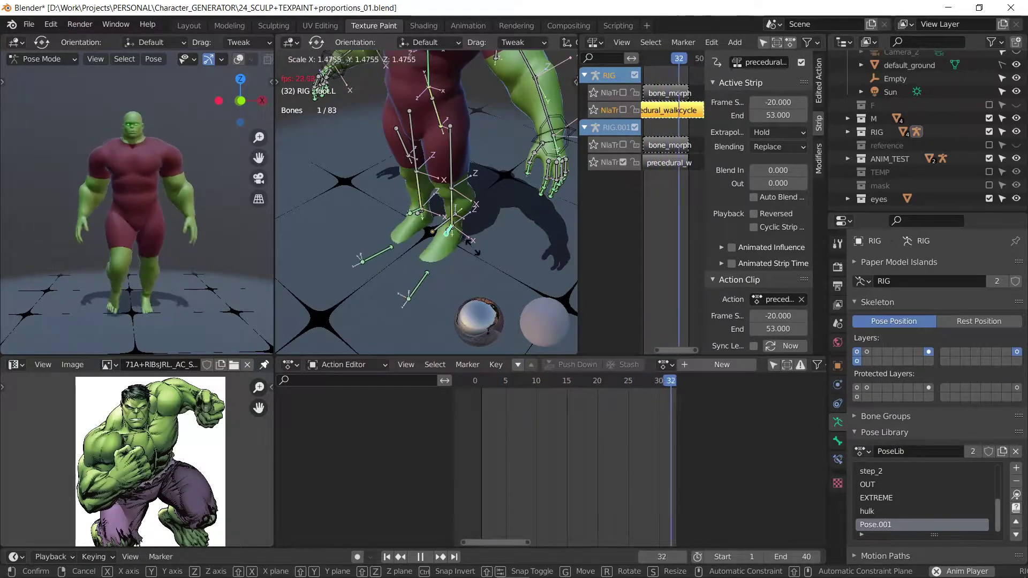
right_click(473, 242)
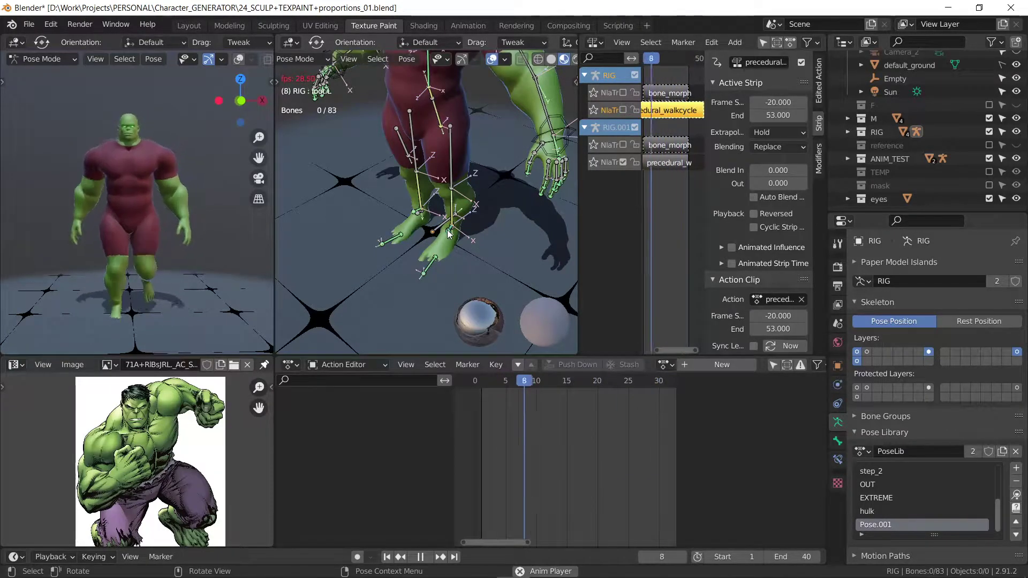
key("s")
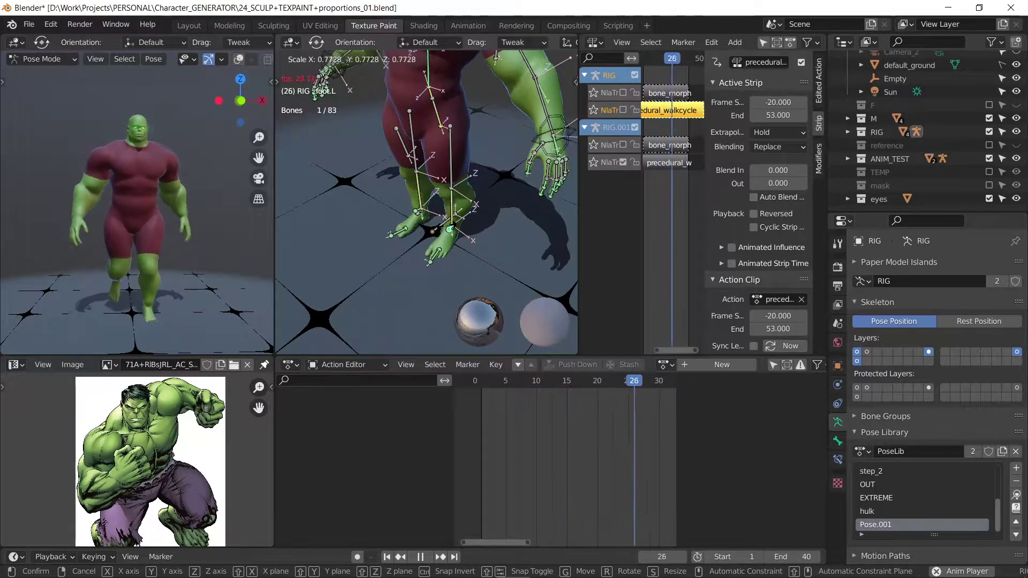
right_click(334, 243)
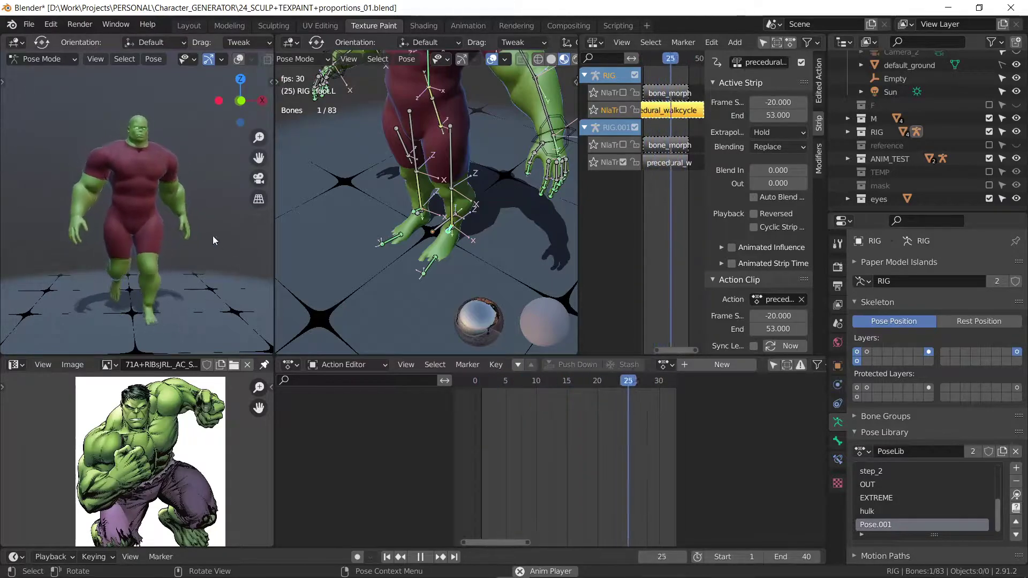
scroll(143, 200, "up", 1)
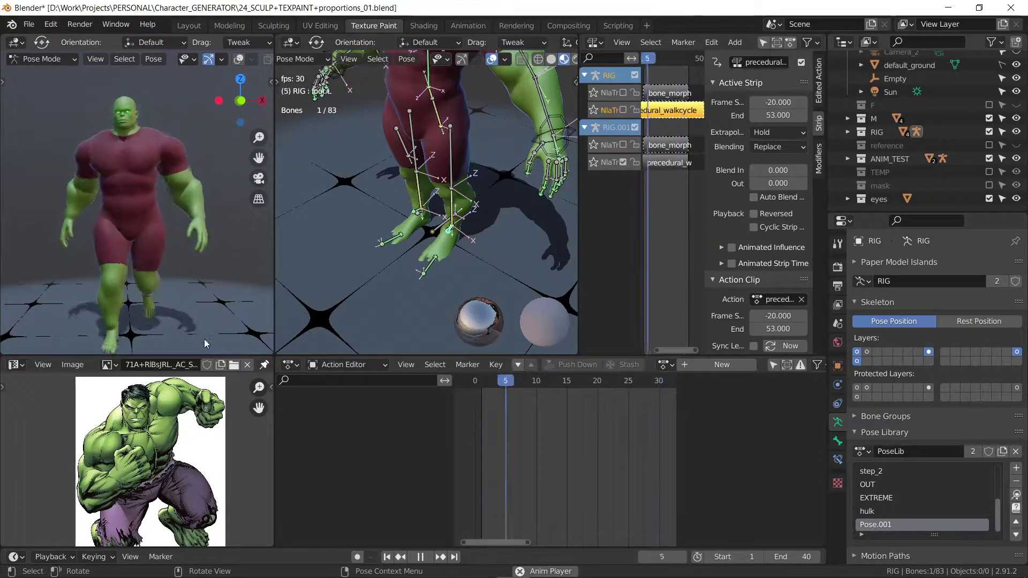
Step: Show overlays, orbit to an angled view, and switch pose mode to RIG.001
scroll(194, 225, "down", 2)
left_click(250, 59)
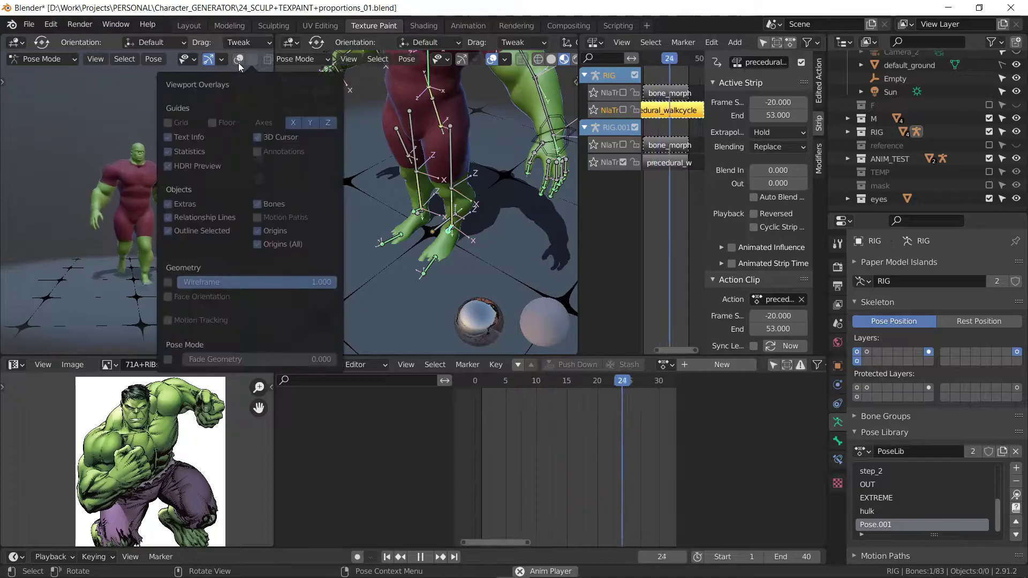
middle_click_drag(129, 260, 89, 217)
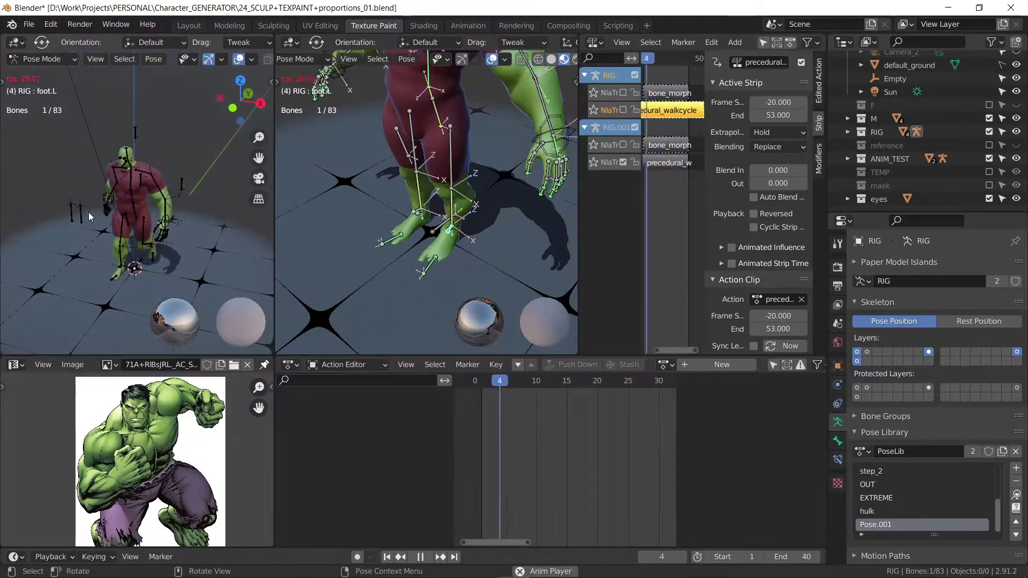
key("ctrl+Tab")
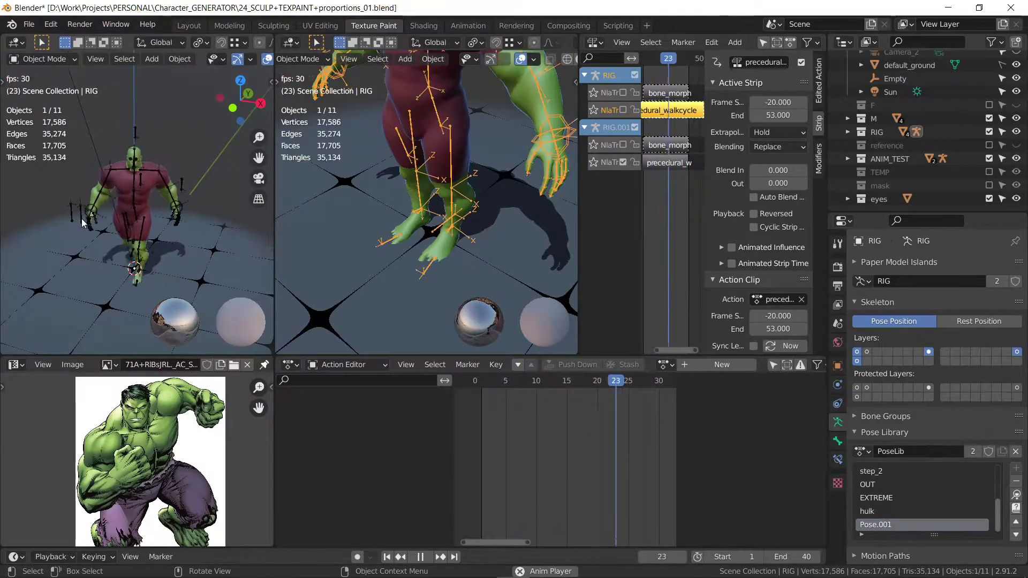
left_click(82, 223)
key("ctrl+Tab")
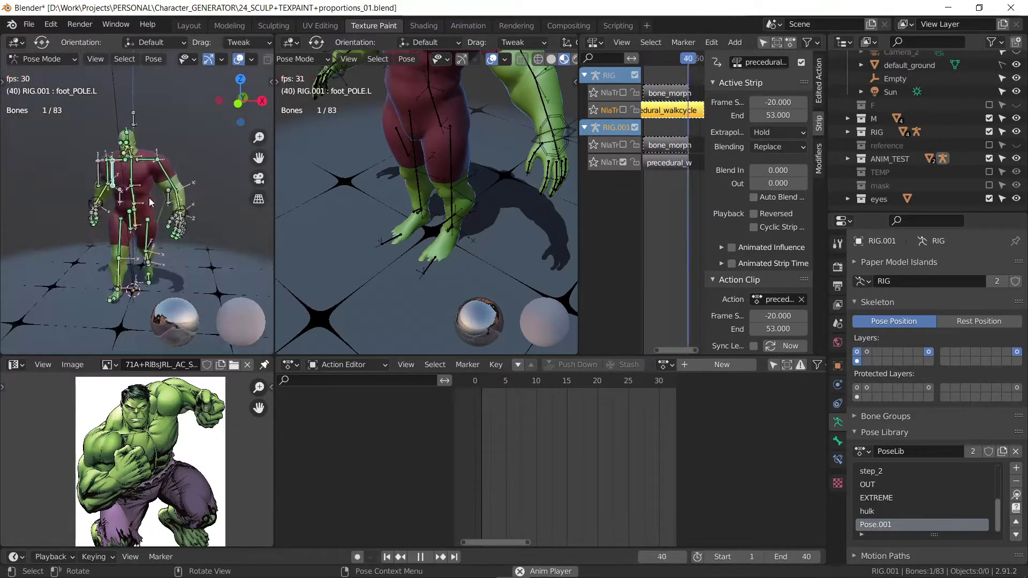
Step: Move RIG.001's foot_POLE.L bone to a new position in front orthographic view
key("KP_1")
scroll(183, 141, "up", 2)
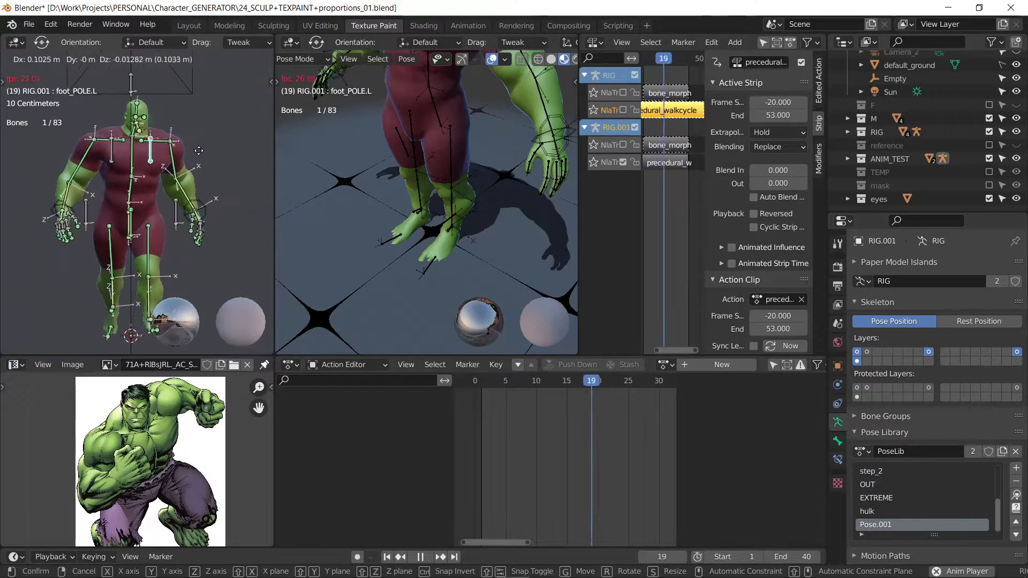
key("g")
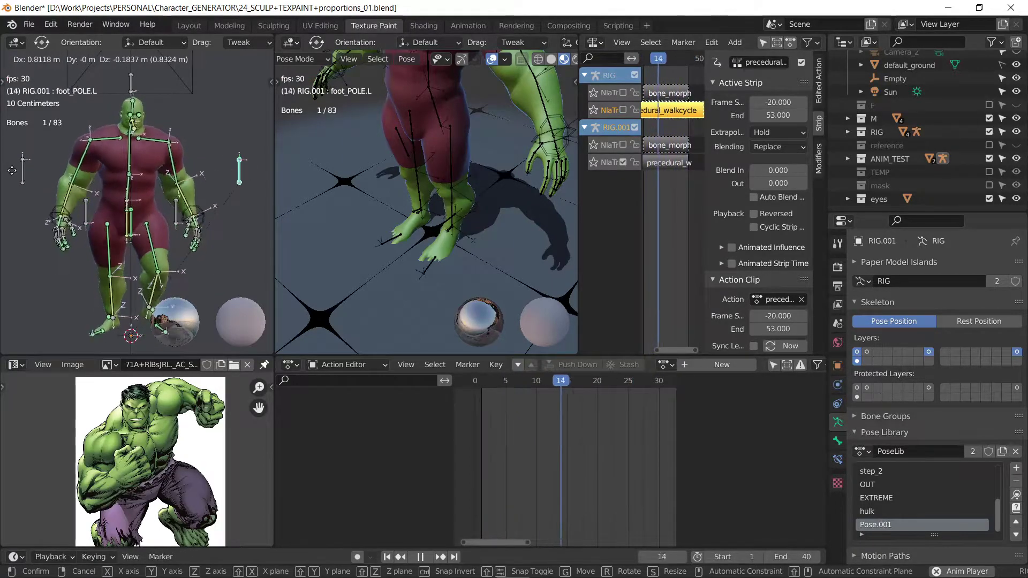
left_click(272, 172)
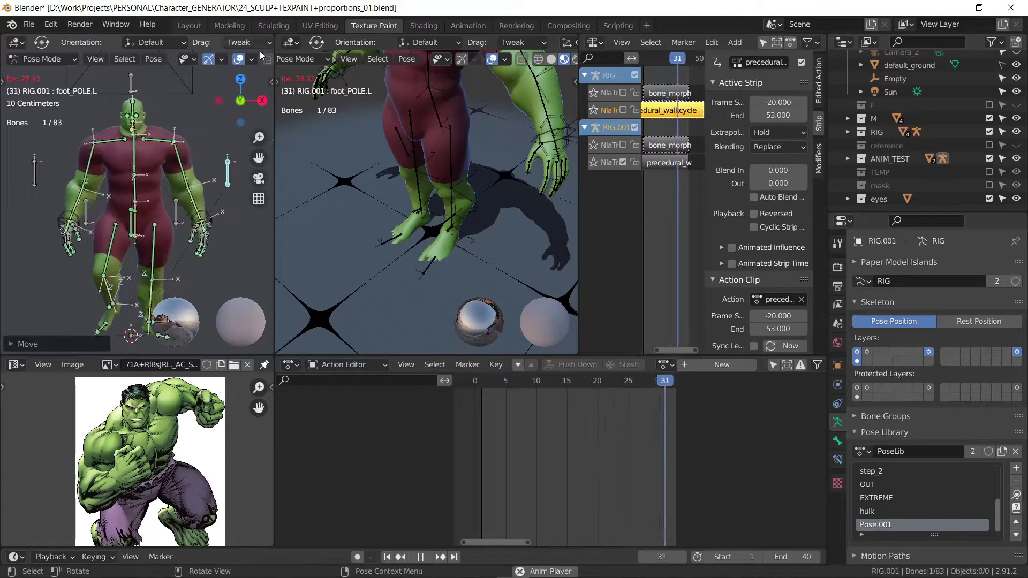
Step: Hide overlays and orbit into perspective to preview the walking character
left_click(239, 59)
scroll(146, 236, "down", 2)
middle_click_drag(186, 217, 133, 233)
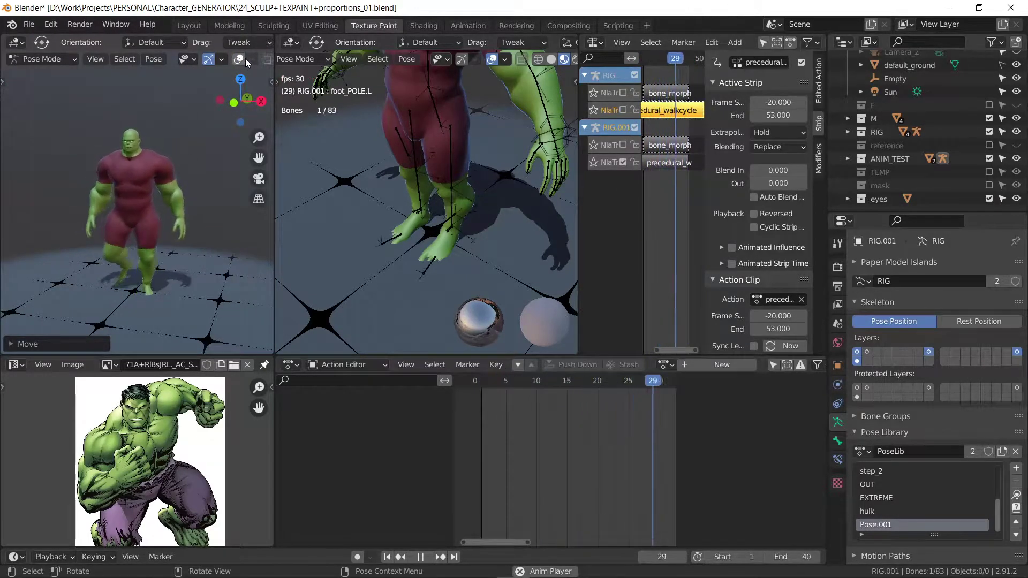
left_click(221, 59)
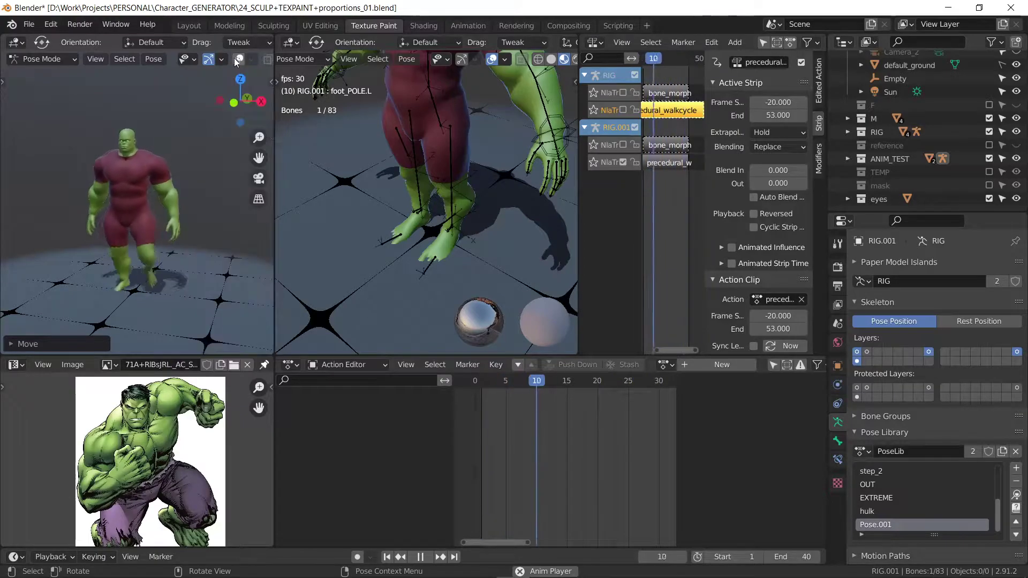
left_click(239, 59)
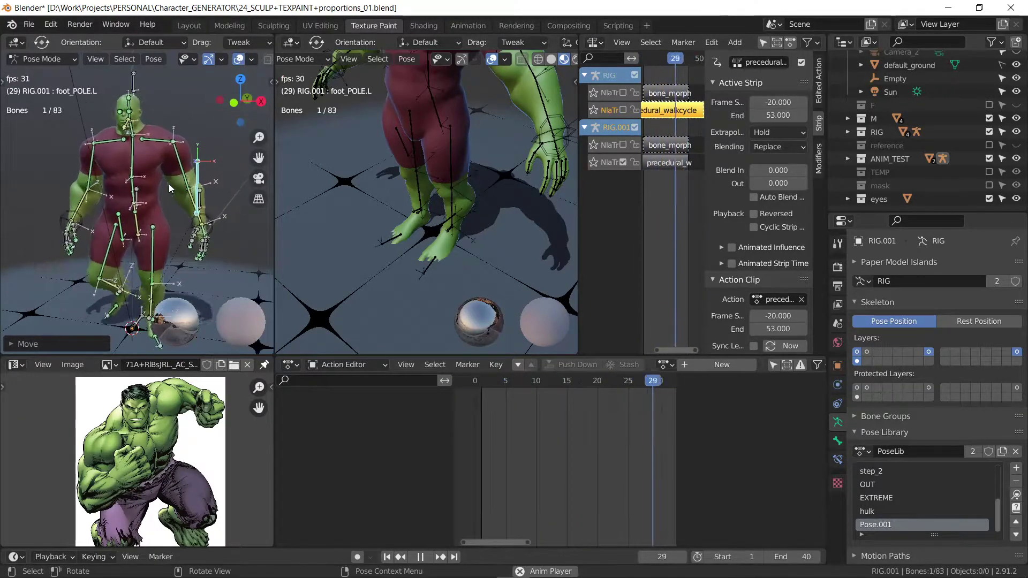
Step: Toggle overlays off and back on, orbiting to a near-front view of the character
left_click(251, 59)
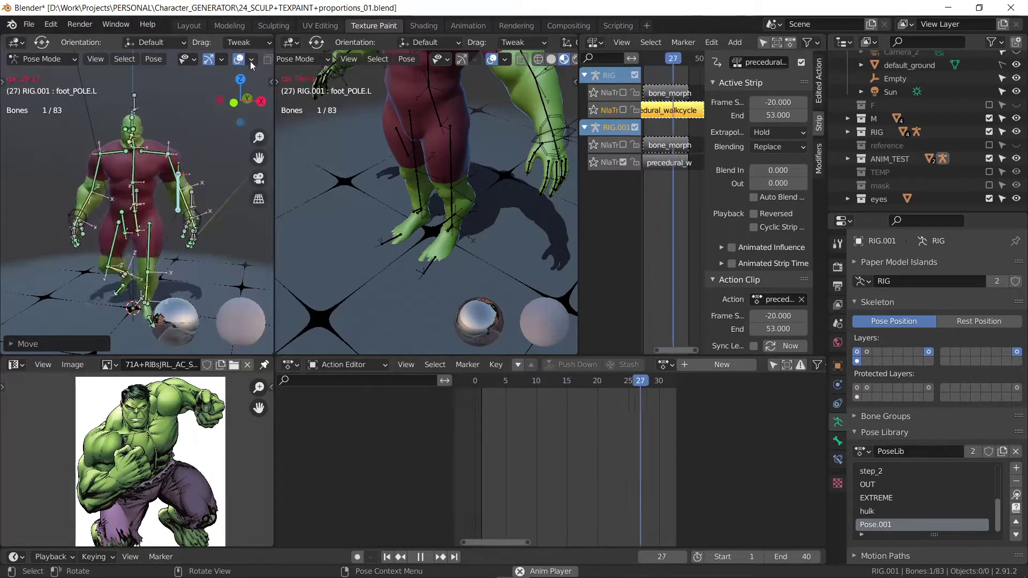
left_click(239, 58)
left_click(238, 59)
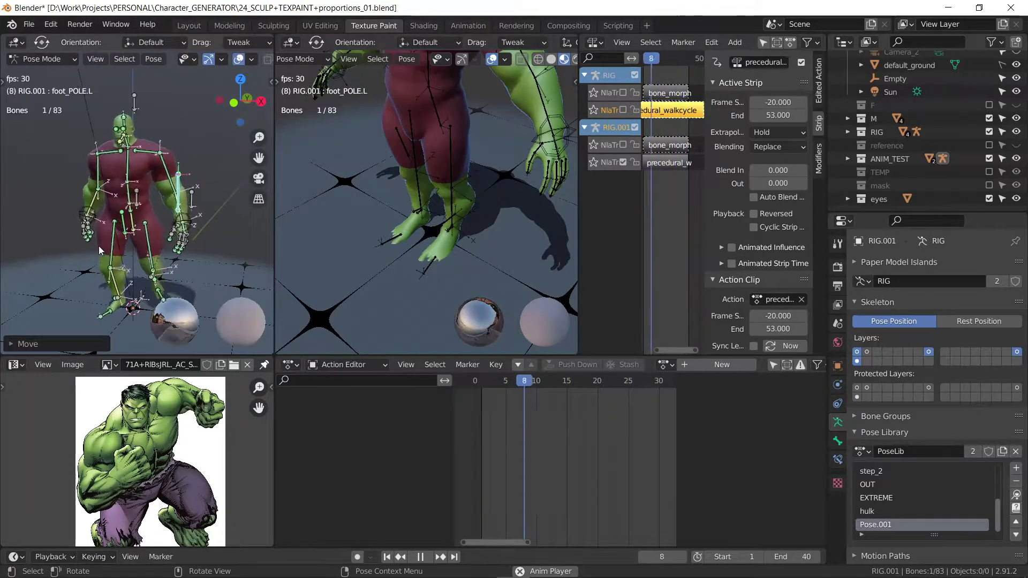
scroll(98, 249, "down", 5)
middle_click_drag(53, 240, 82, 222)
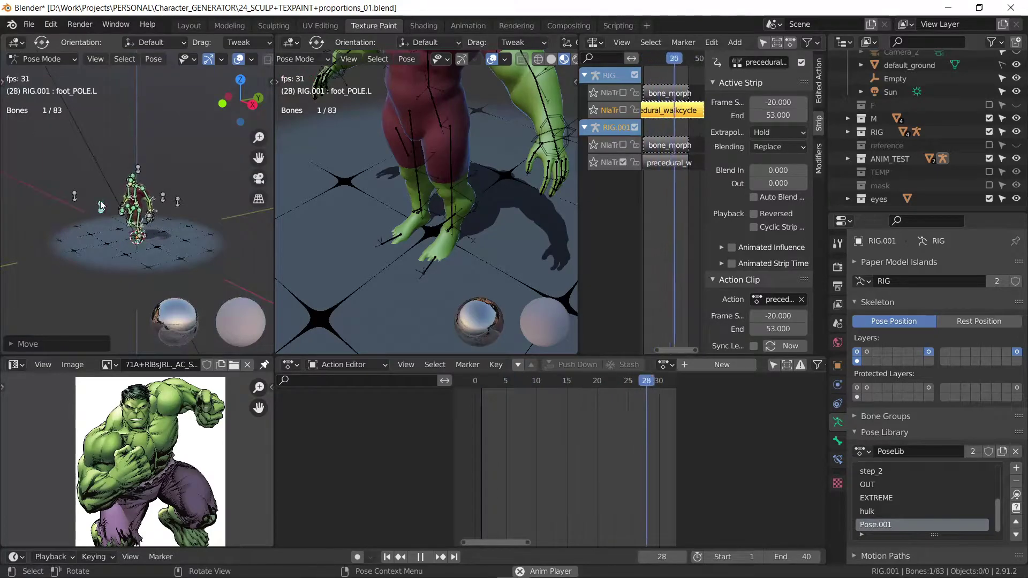
scroll(133, 230, "up", 6)
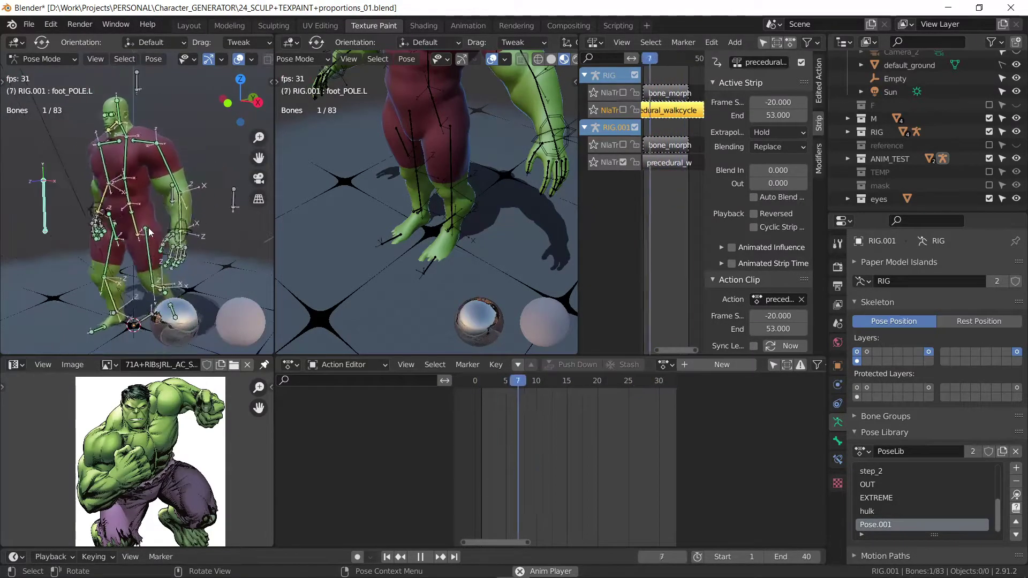
middle_click_drag(134, 231, 181, 214)
Step: Hide overlays, move foot_POLE.L to a new position, and zoom out
left_click(239, 59)
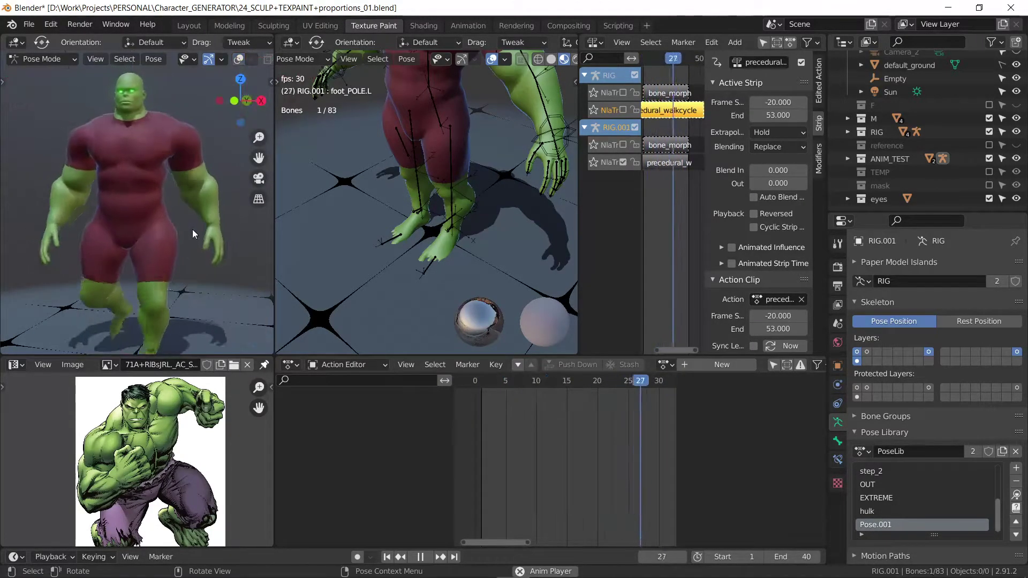
key("g")
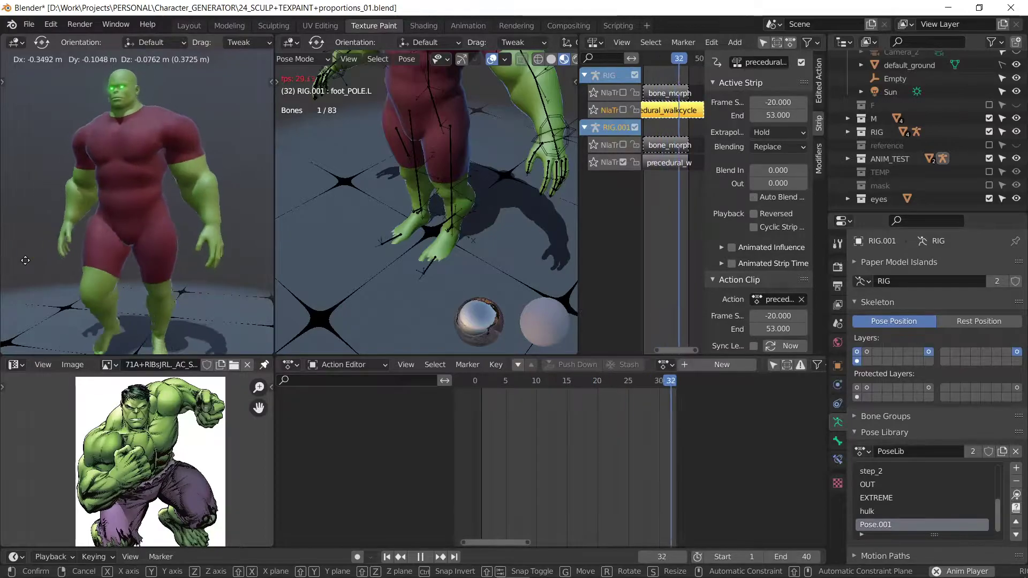
left_click(146, 190)
scroll(147, 191, "down", 3)
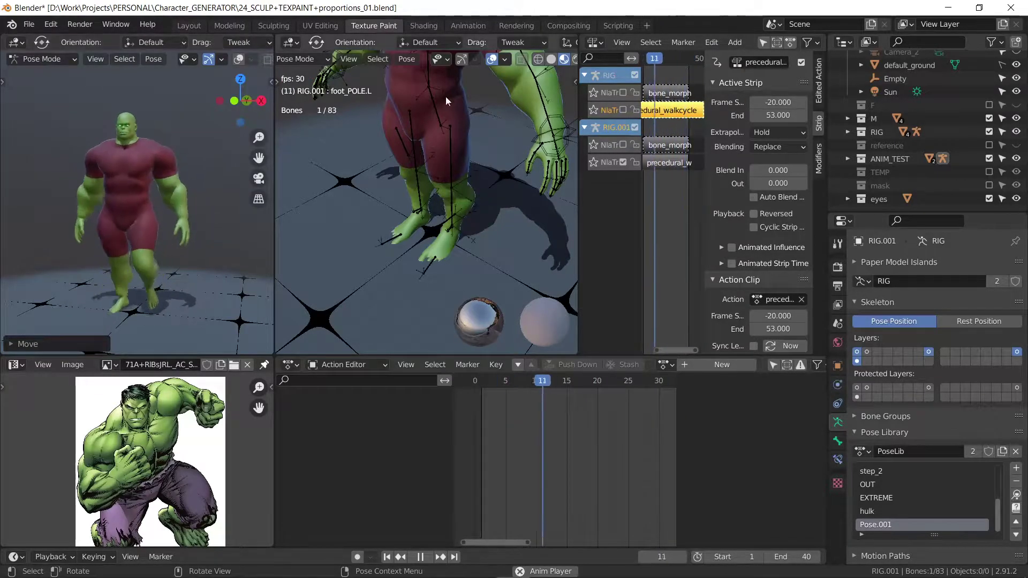
Step: Orbit to a three-quarter view and set the middle viewport to Solid shading
middle_click_drag(433, 181, 439, 133)
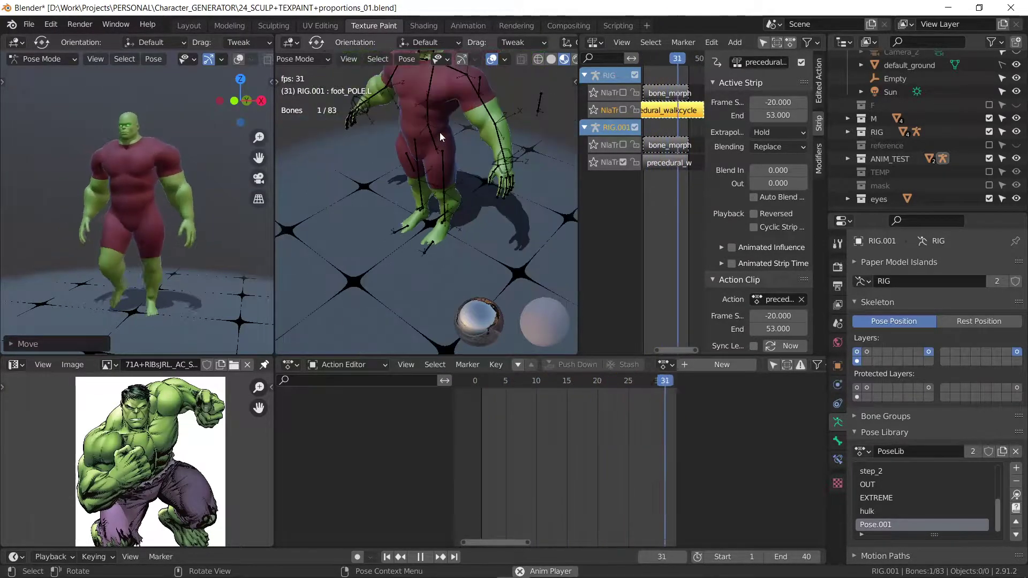
scroll(426, 185, "down", 3)
middle_click_drag(426, 185, 438, 152)
scroll(438, 152, "up", 2)
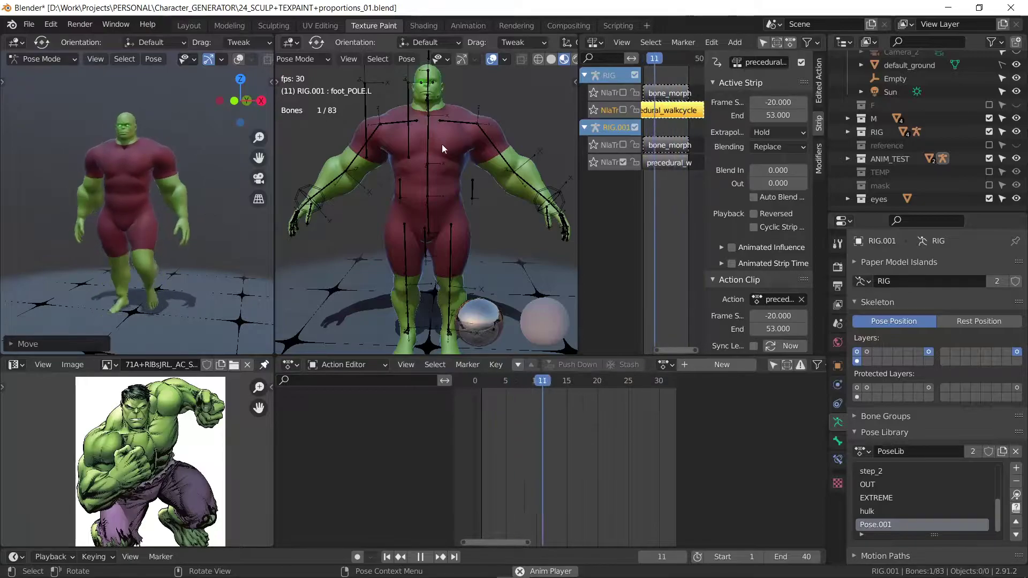
mouse_move(421, 187)
middle_mouse_down()
mouse_move(399, 186)
mouse_move(442, 185)
middle_mouse_up()
scroll(399, 185, "up", 2)
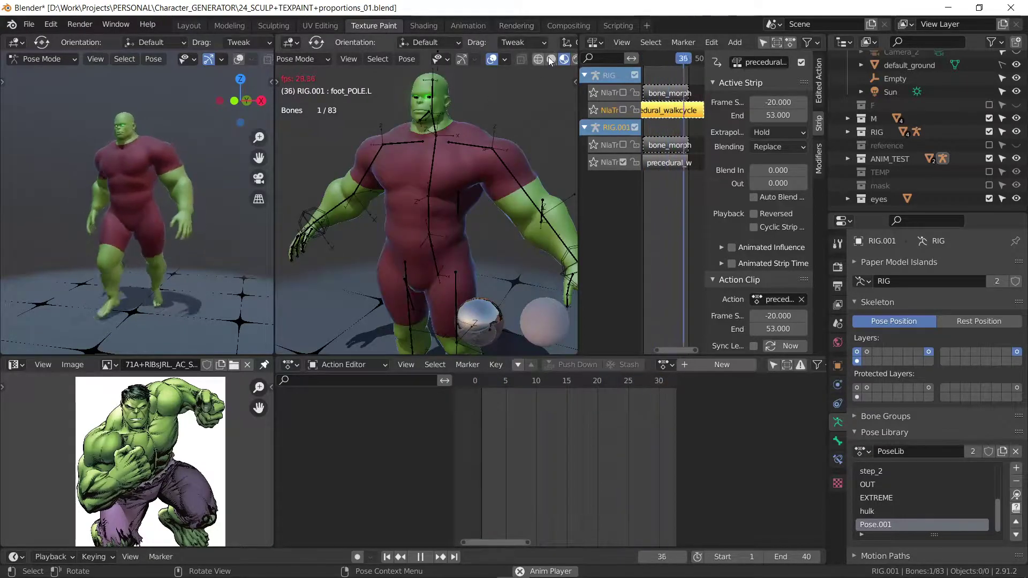
left_click(550, 60)
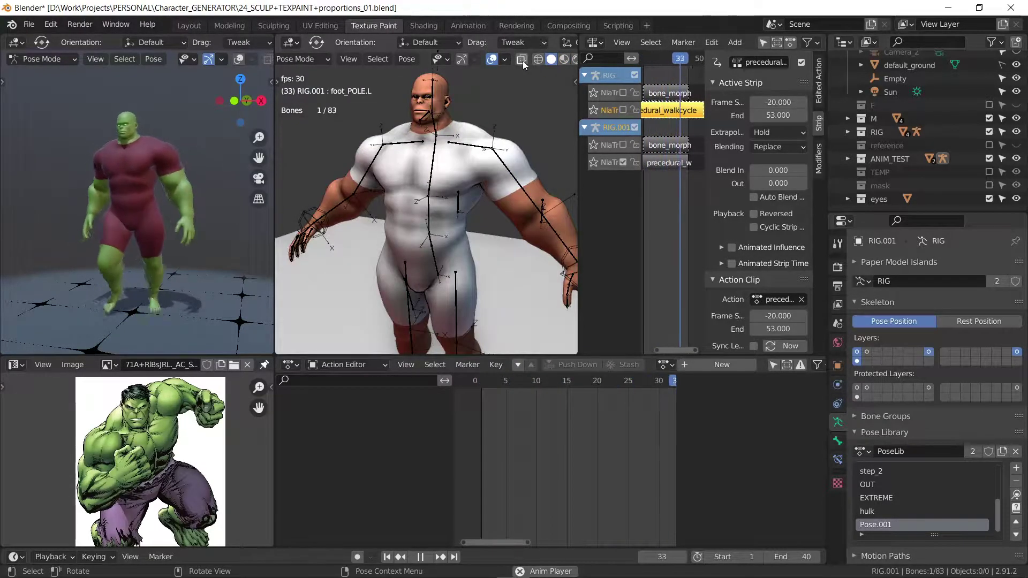
Step: Enable wireframe overlay, re-enter Pose Mode, and overwrite a pose-library entry via Replace Existing
left_click(505, 59)
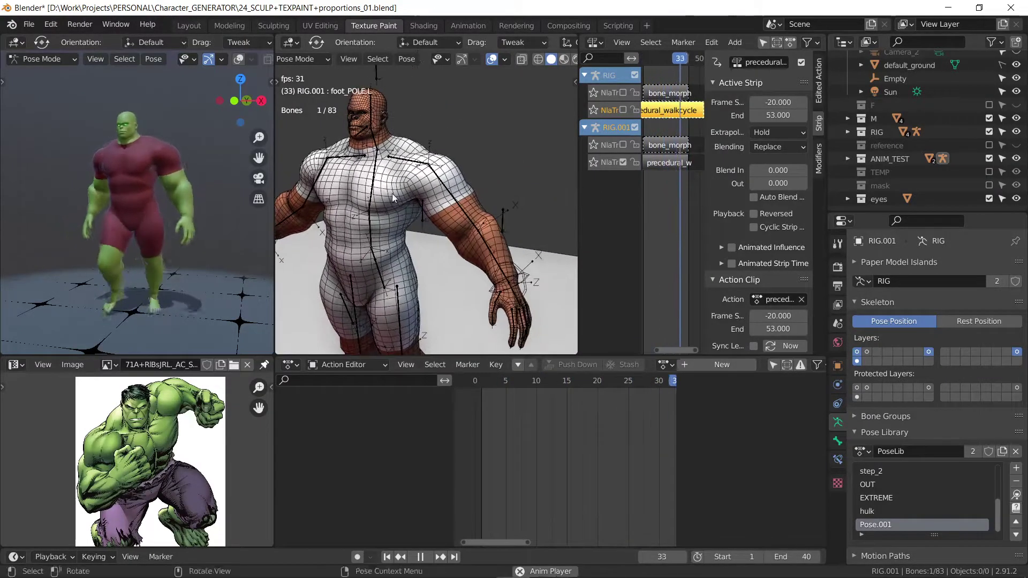
middle_click_drag(393, 198, 459, 204)
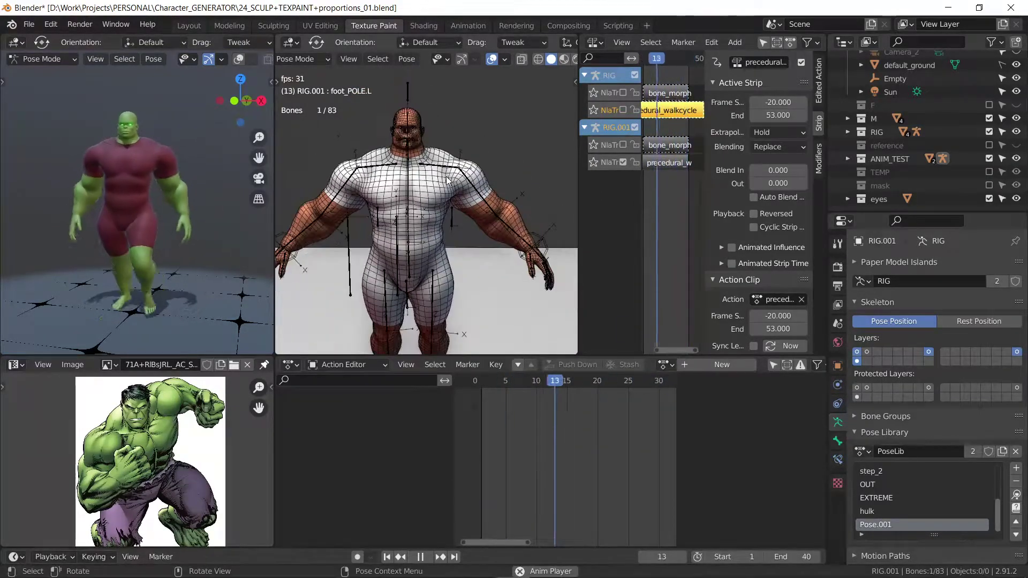
key("ctrl+Tab")
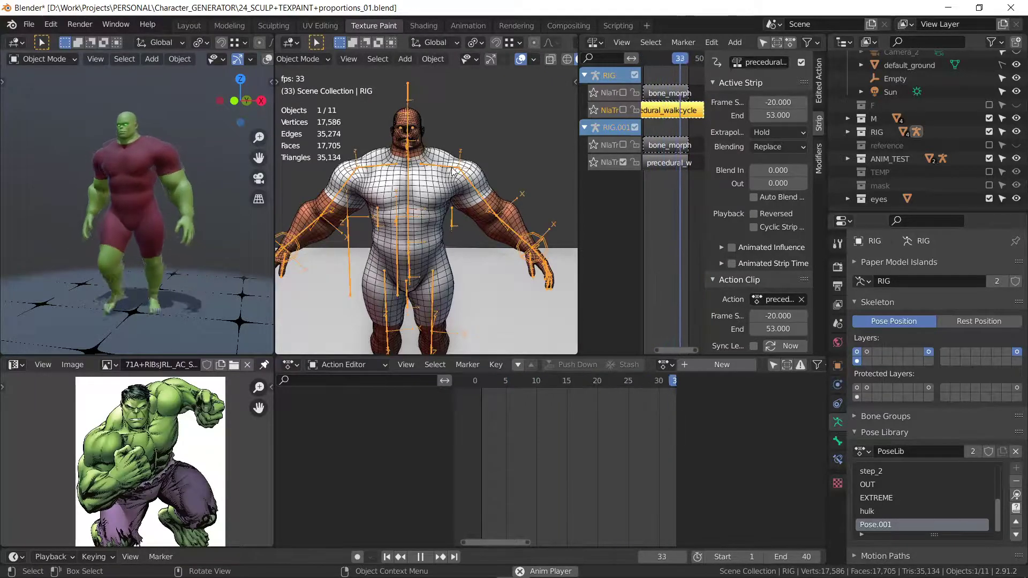
key("ctrl+Tab")
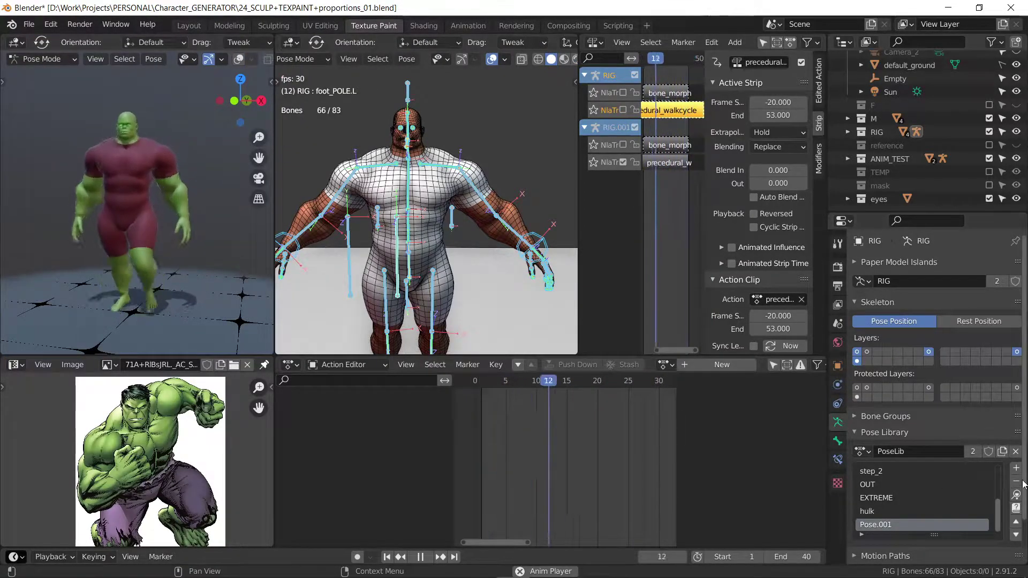
left_click(1015, 469)
mouse_move(955, 496)
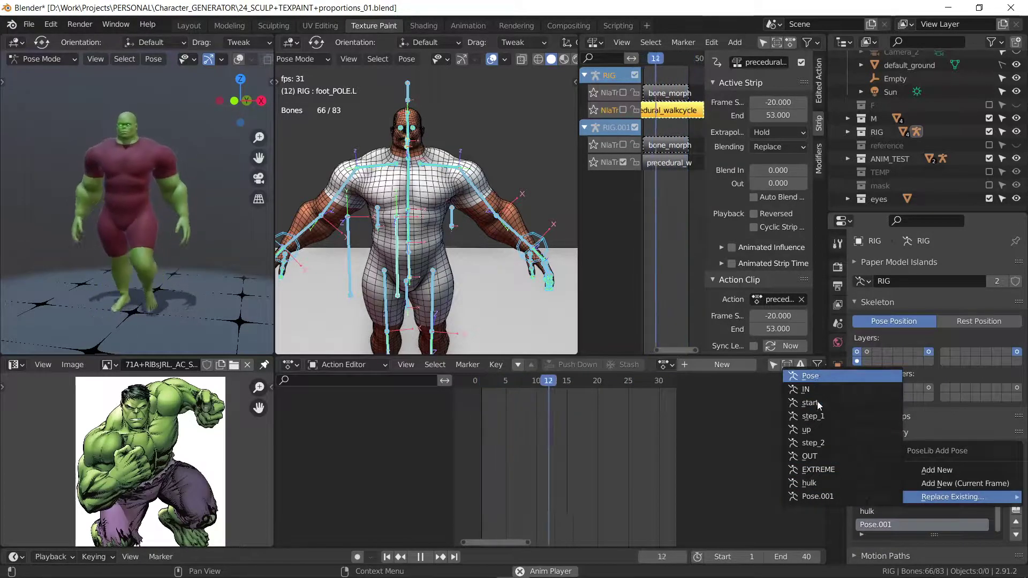
left_click(814, 497)
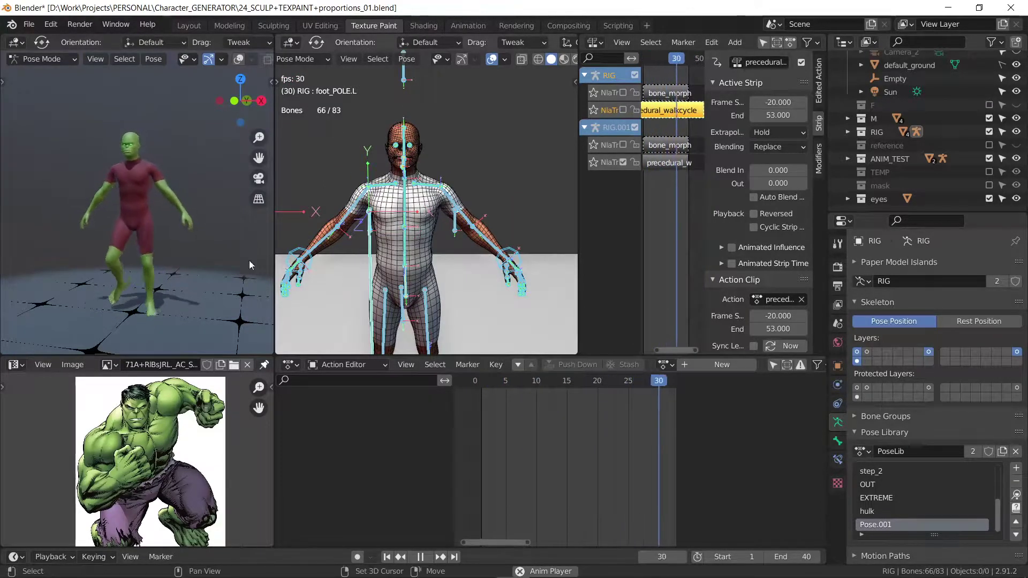
Step: Reselect the RIG armature and put it back into Pose Mode
scroll(163, 224, "up", 4)
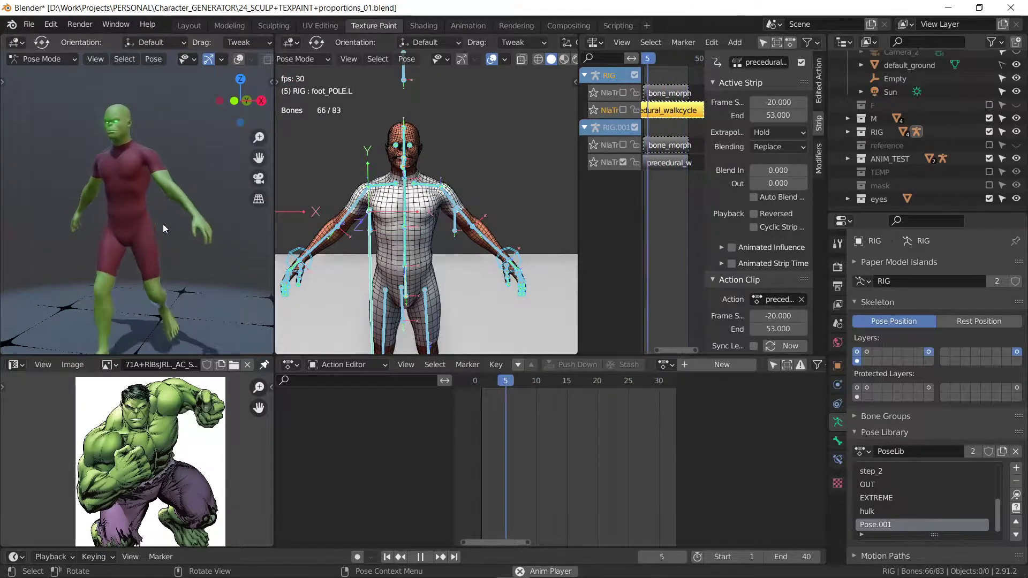
key("ctrl+Tab")
left_click(131, 164)
left_click(438, 186)
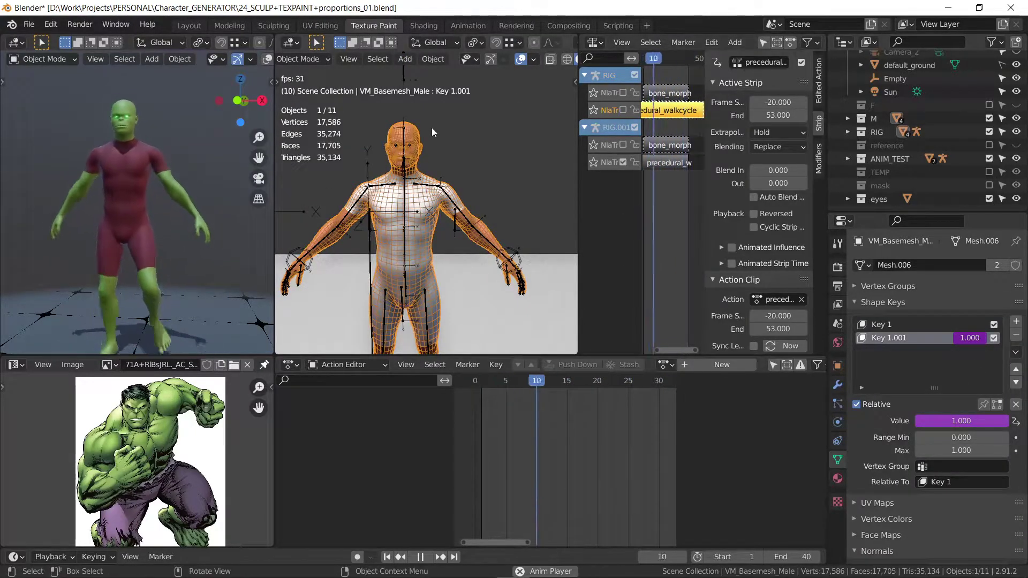
left_click(404, 75)
key("ctrl+Tab")
Step: Select the CONTROLLER bone and scale it to a new size
left_click(403, 75)
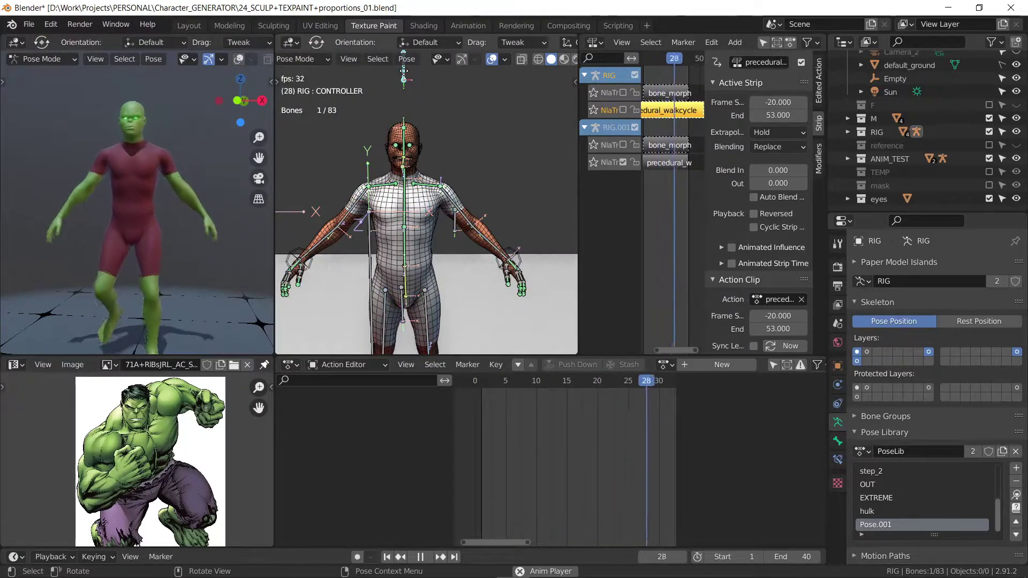
key("g")
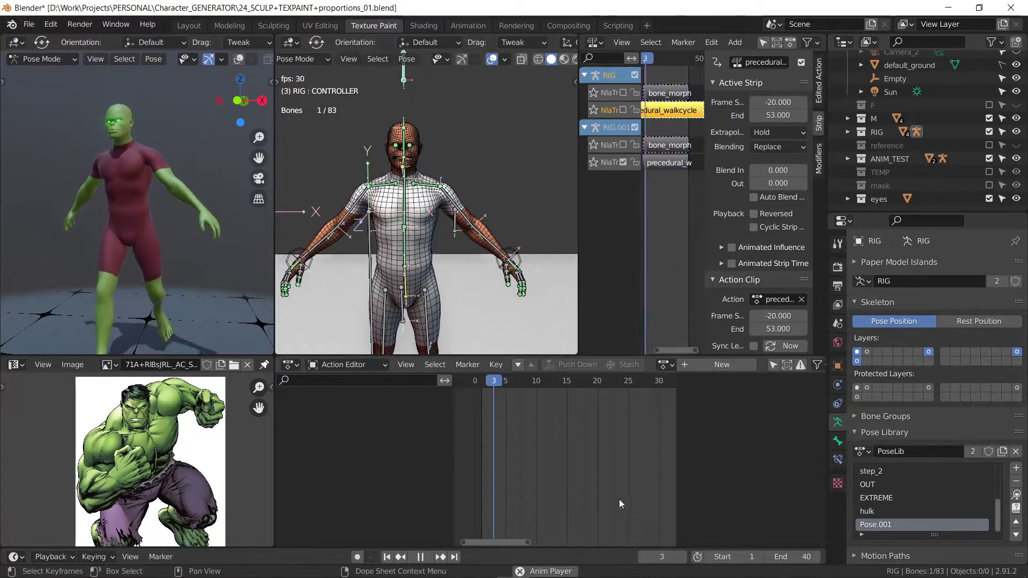
key("s")
left_click(3, 345)
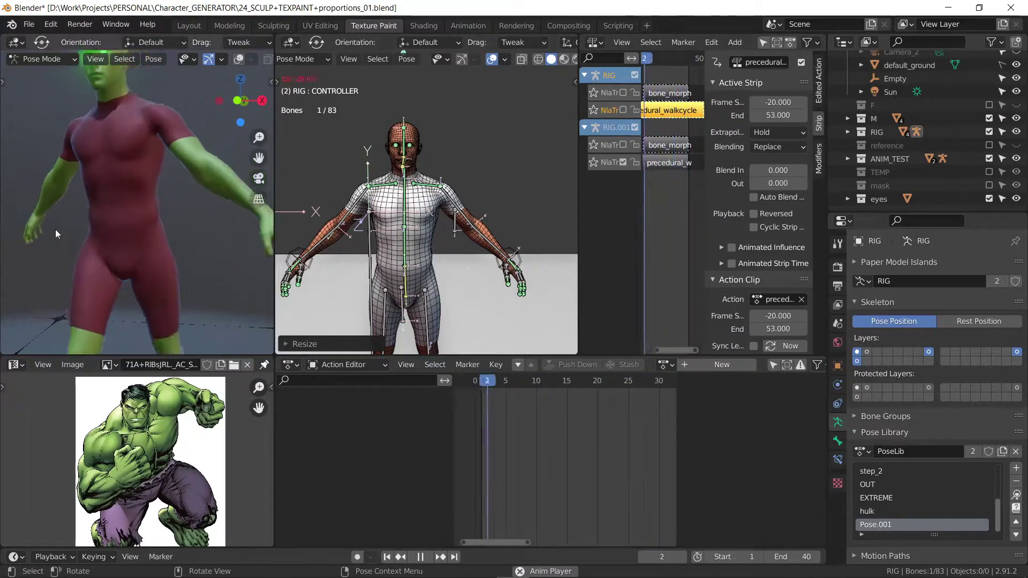
Step: Show overlays in the left view and enter Pose Mode on RIG.001
left_click(239, 59)
scroll(166, 217, "down", 5)
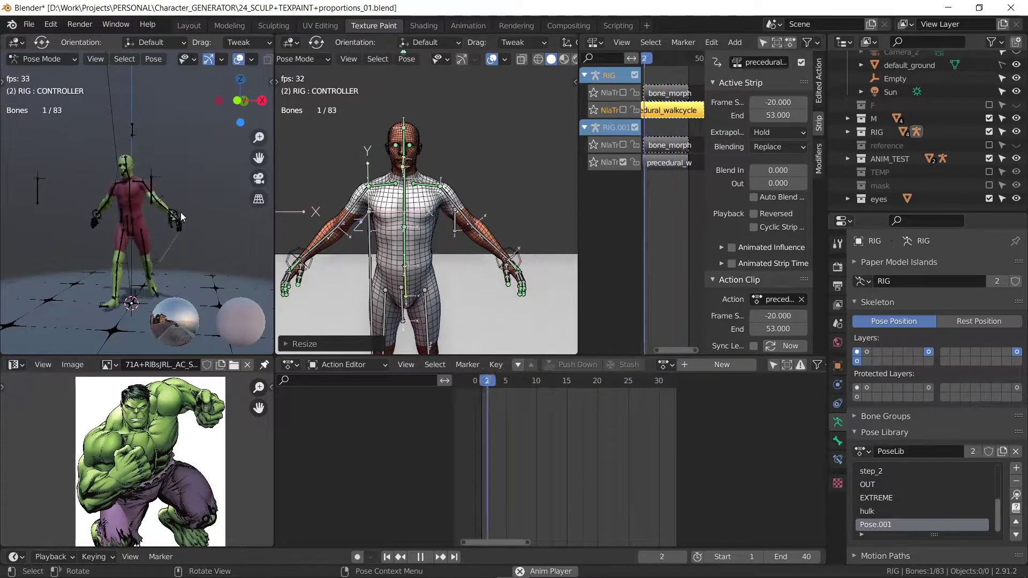
key("ctrl+Tab")
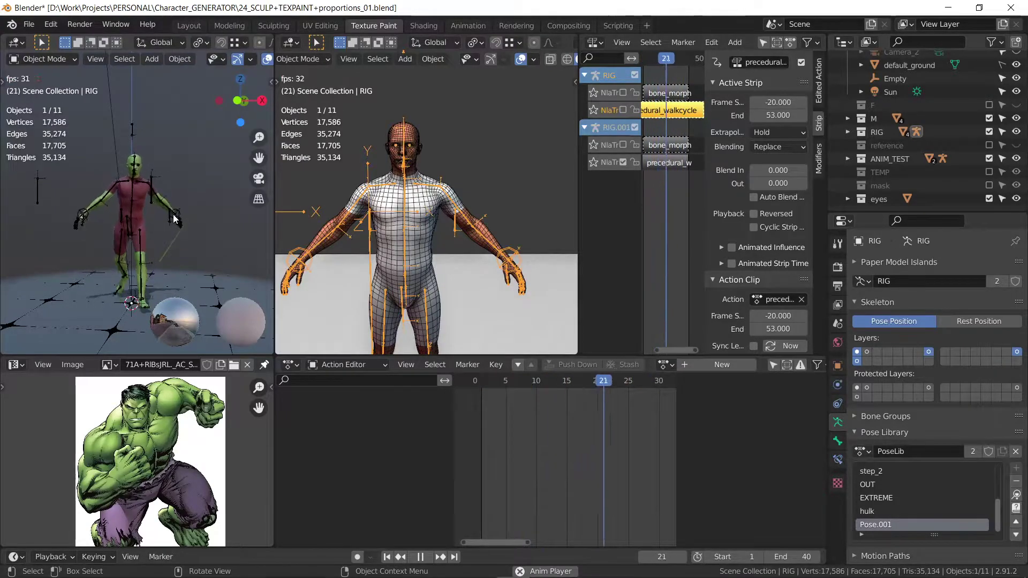
left_click(174, 218)
left_click(174, 217)
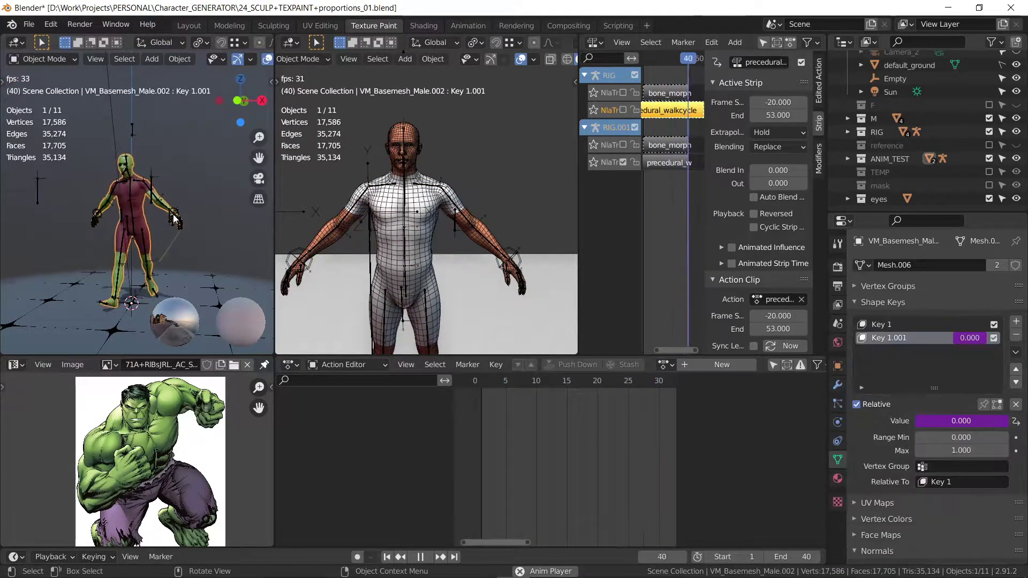
left_click(174, 219)
key("ctrl+Tab")
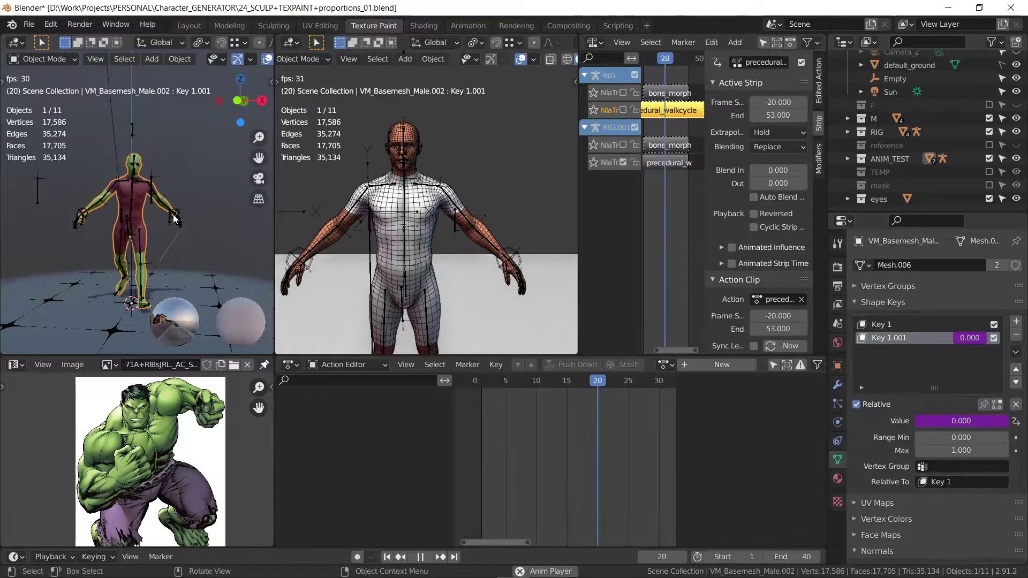
left_click(174, 218)
key("ctrl+Tab")
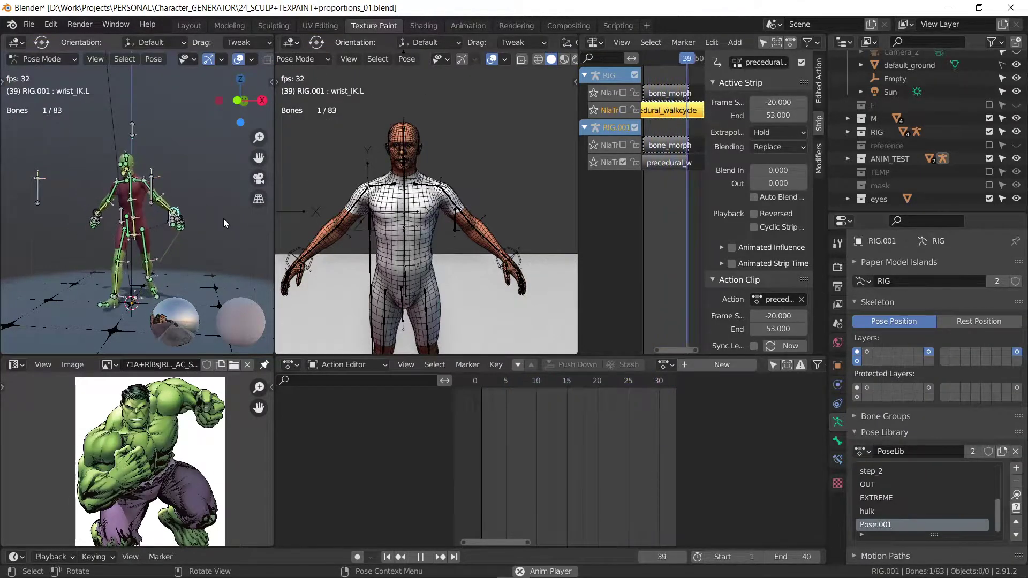
Step: Move RIG.001's wrist_IK.L control to a new position
key("g")
left_click(168, 86)
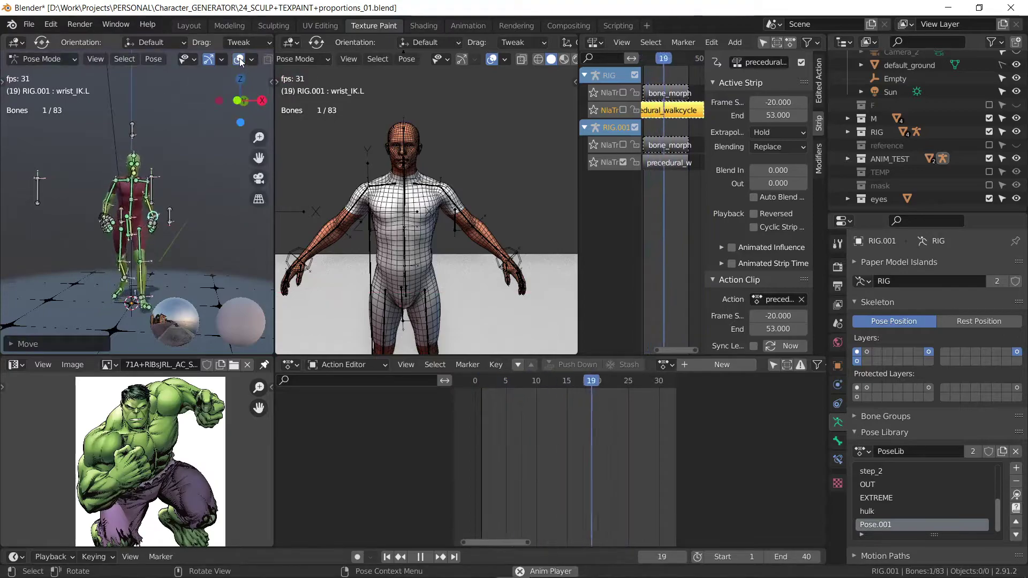
key("shift+alt+z")
key("g")
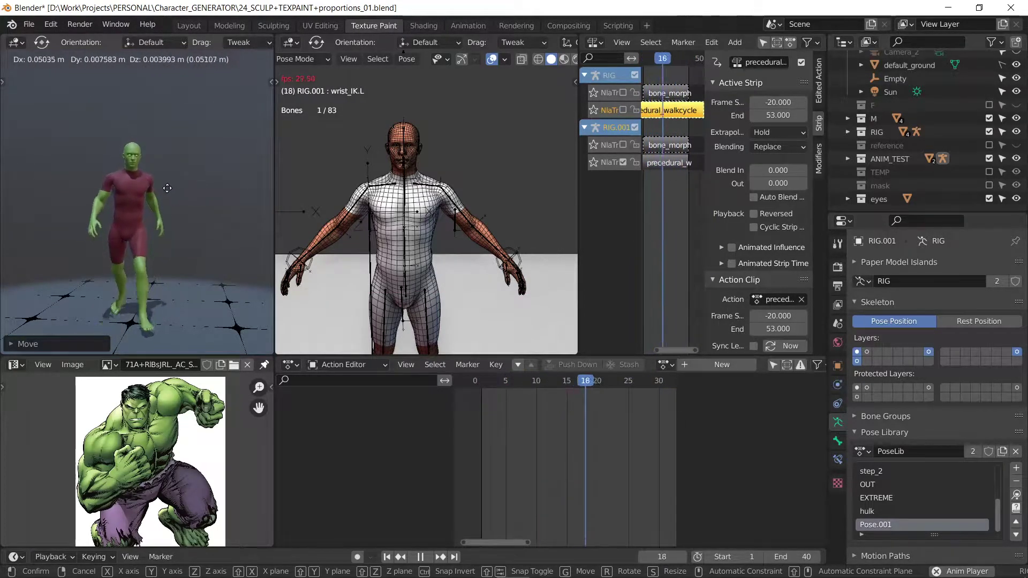
key("Escape")
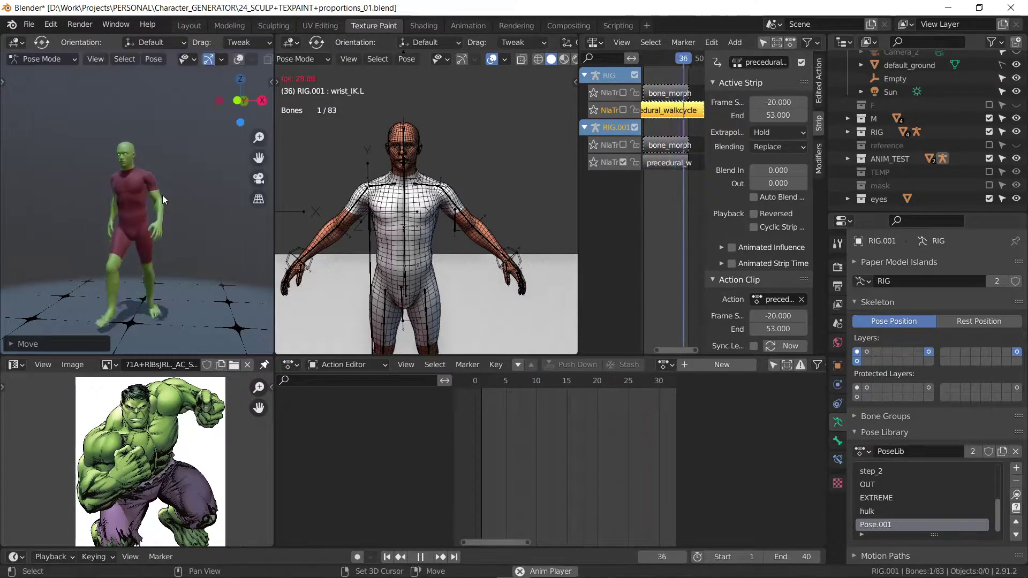
Step: Select all bones, hide the left view's overlays, and orbit to a new angle
key("a")
left_click(239, 58)
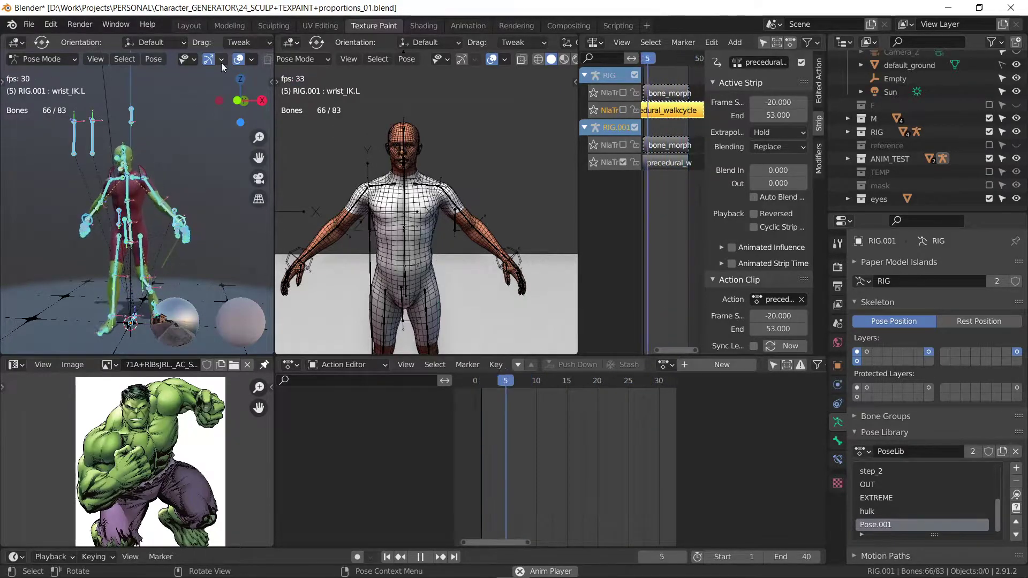
left_click(238, 59)
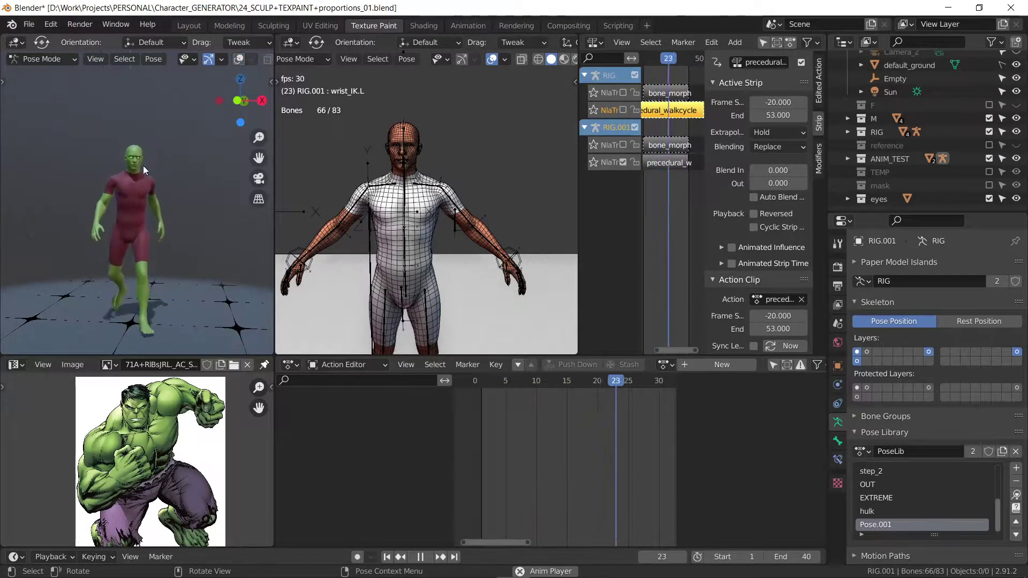
mouse_move(143, 166)
middle_mouse_down()
mouse_move(233, 179)
mouse_move(88, 201)
mouse_move(15, 179)
mouse_move(105, 164)
mouse_move(158, 171)
middle_mouse_up()
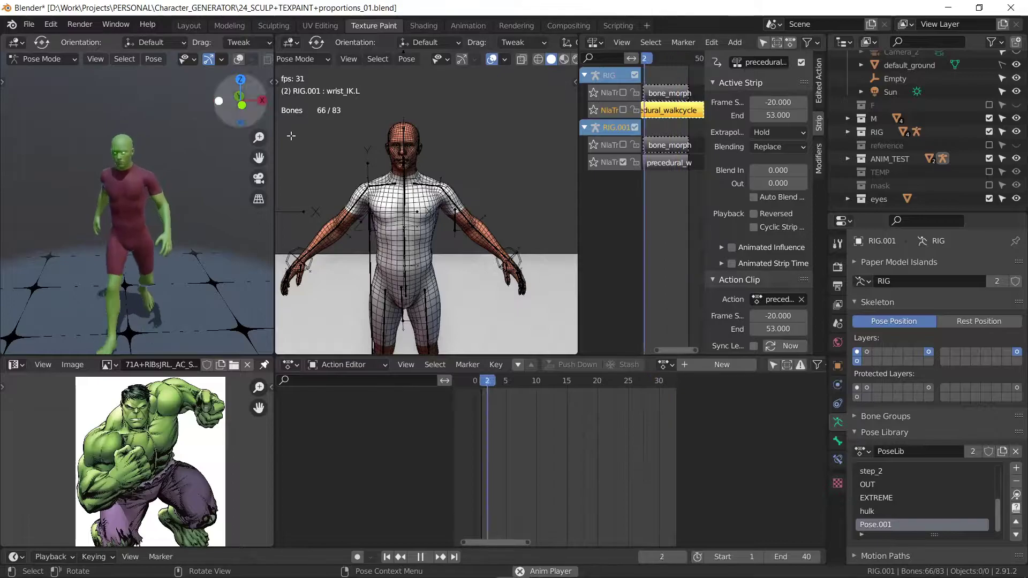
Step: Select the waist and clavicle.L bones and enlarge the left clavicle
left_click(404, 243)
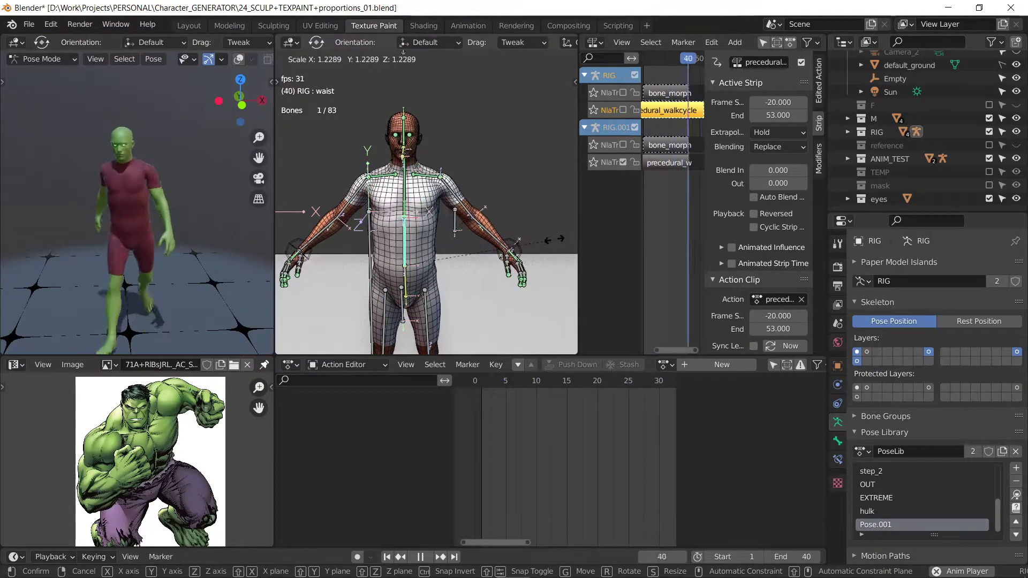
left_click(452, 203)
left_click(435, 187)
key("s")
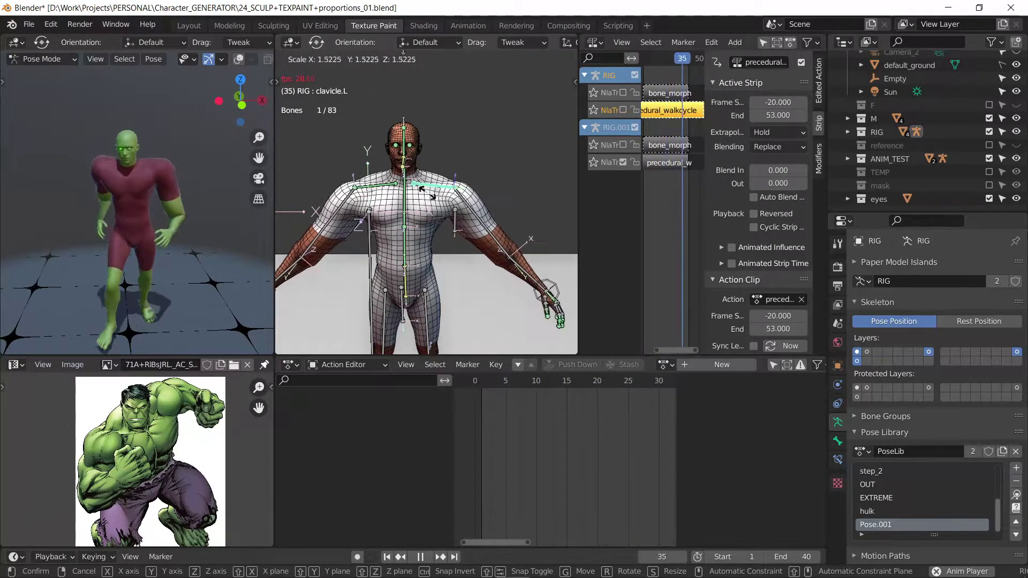
left_click(404, 229)
Step: Reselect the waist and shoulder, stop playback at frame 12, and hide the NLA sidebar
left_click(404, 229)
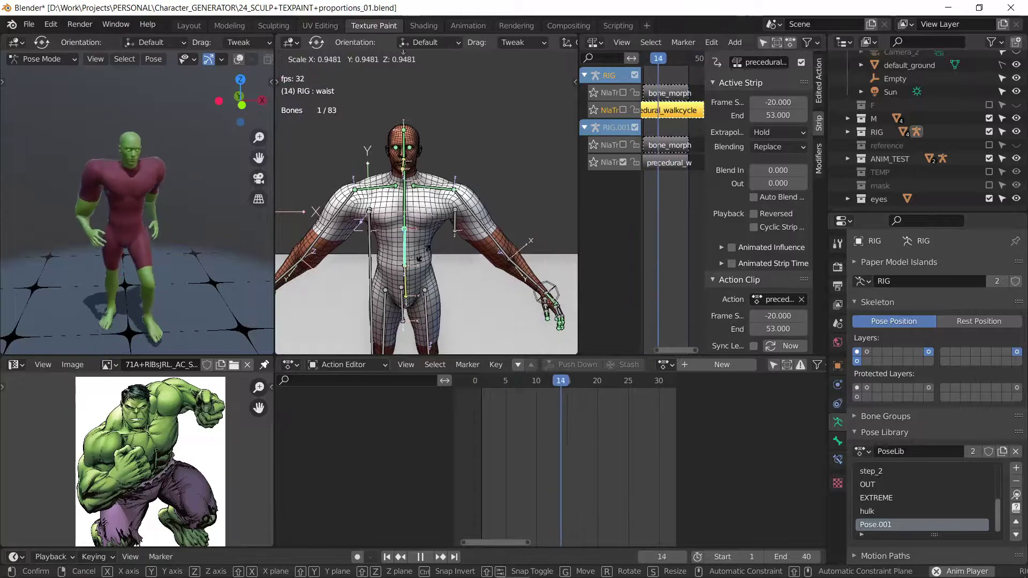
left_click(418, 230)
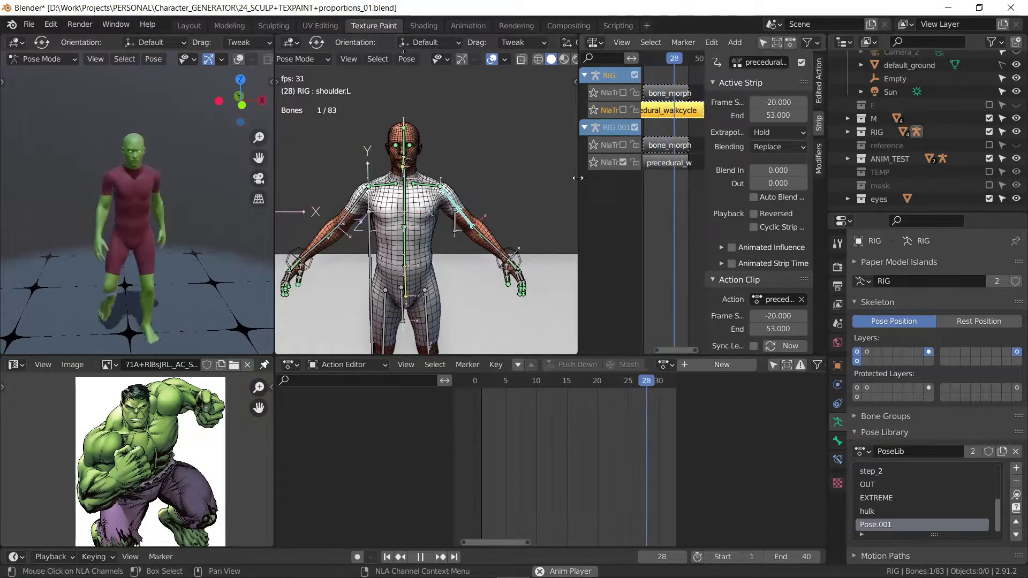
key("space")
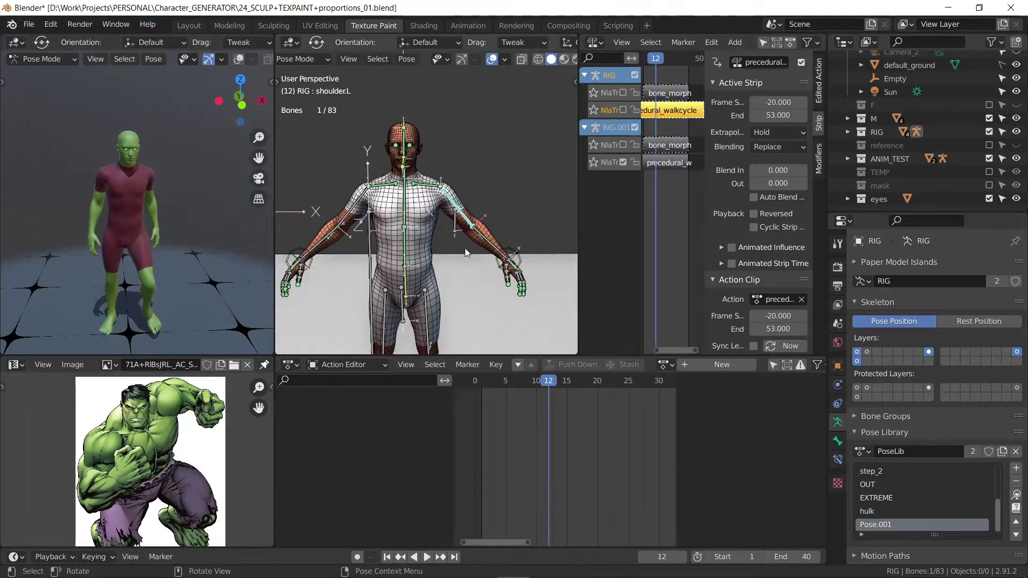
key("n")
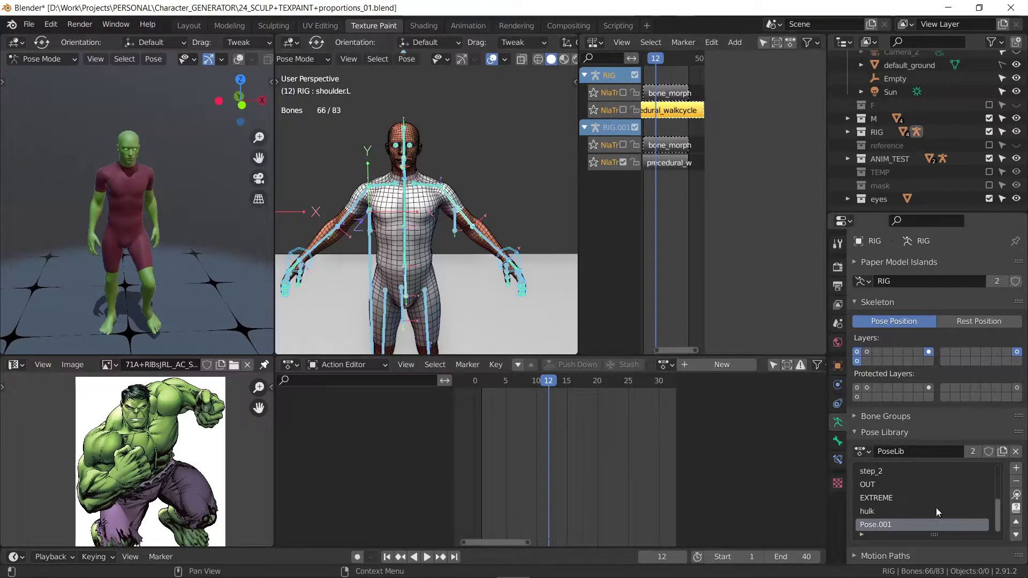
Step: Apply the stored hulk pose and show overlays in the orbited left view
left_click(1015, 493)
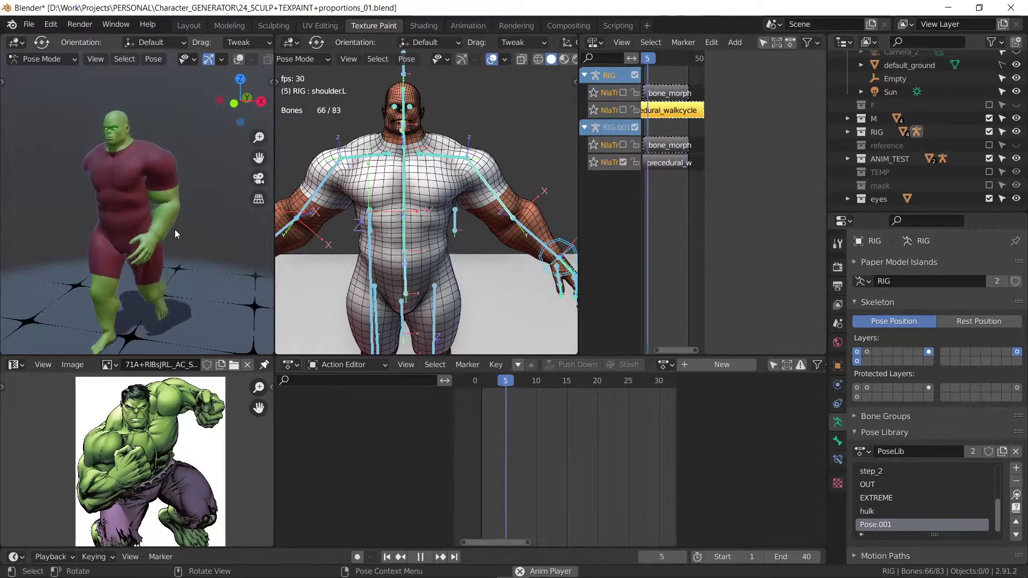
middle_click_drag(175, 229, 160, 206)
middle_click_drag(205, 162, 156, 224)
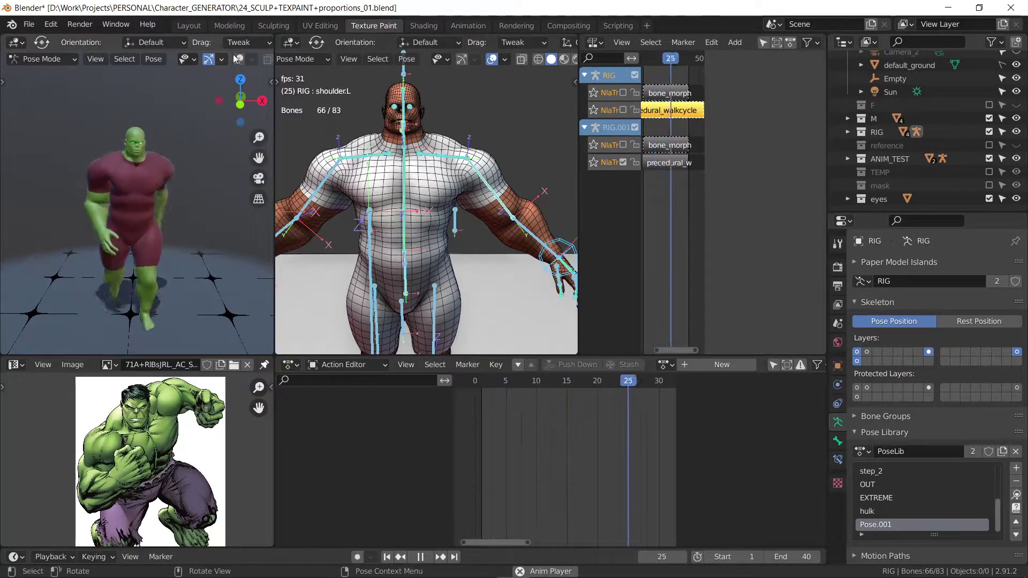
key("shift+alt+z")
scroll(156, 224, "up", 1)
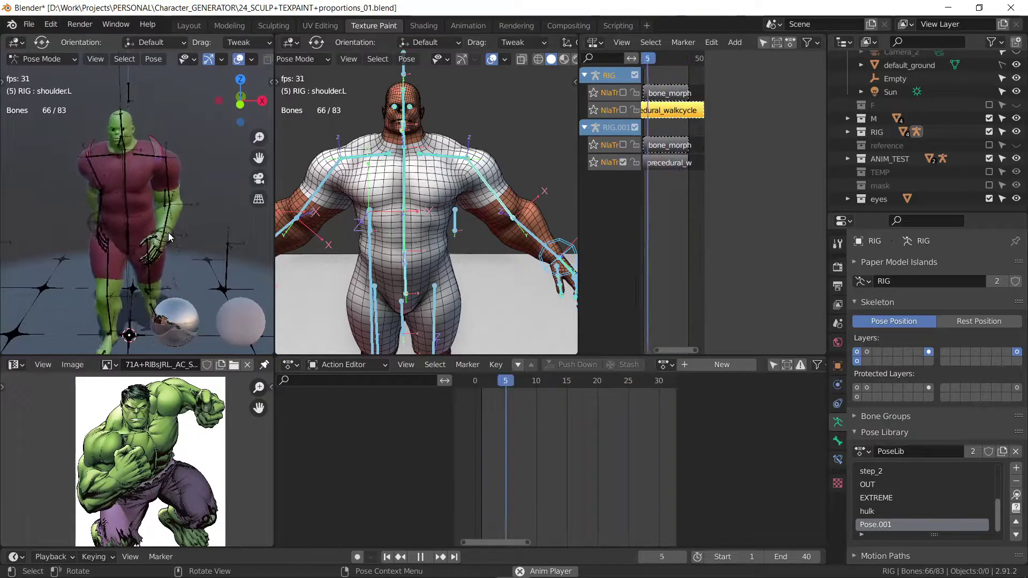
Step: Enter Pose Mode on RIG.001 and select its wrist_IK.L bone
key("ctrl+Tab")
left_click(169, 237)
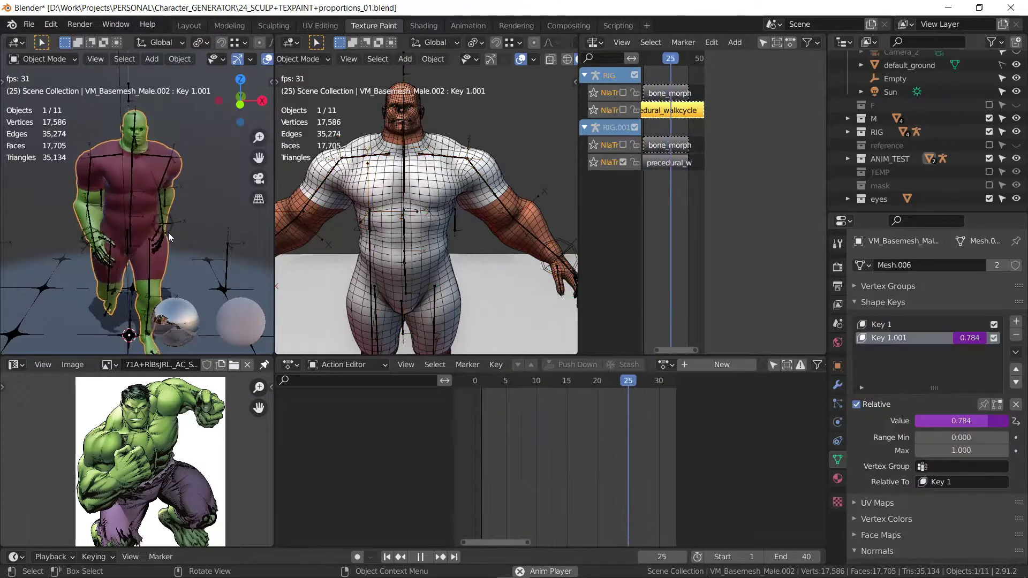
key("ctrl+Tab")
left_click(168, 234)
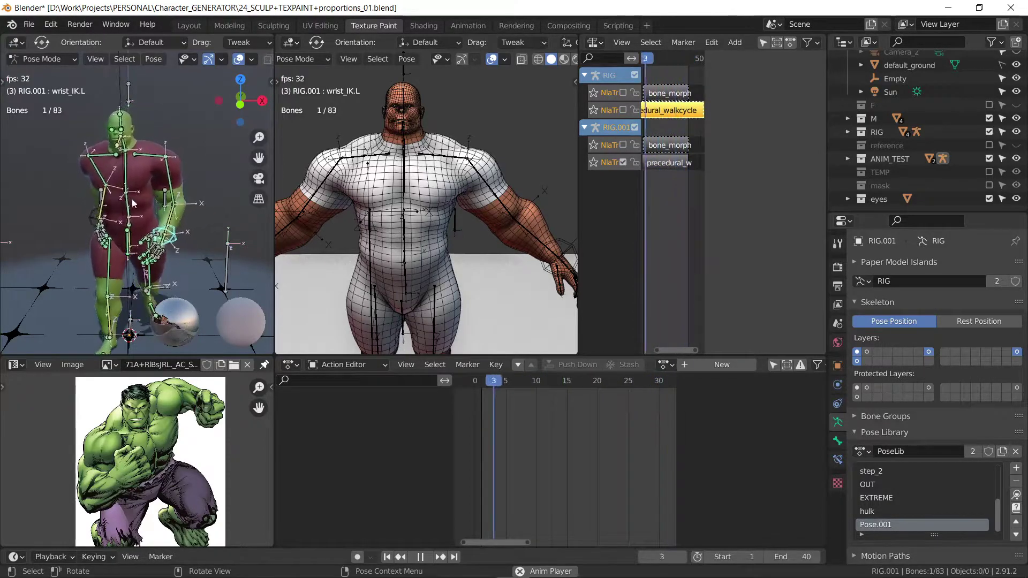
Step: Move wrist_IK.L, then hide the left view's overlays and orbit around the character
key("g")
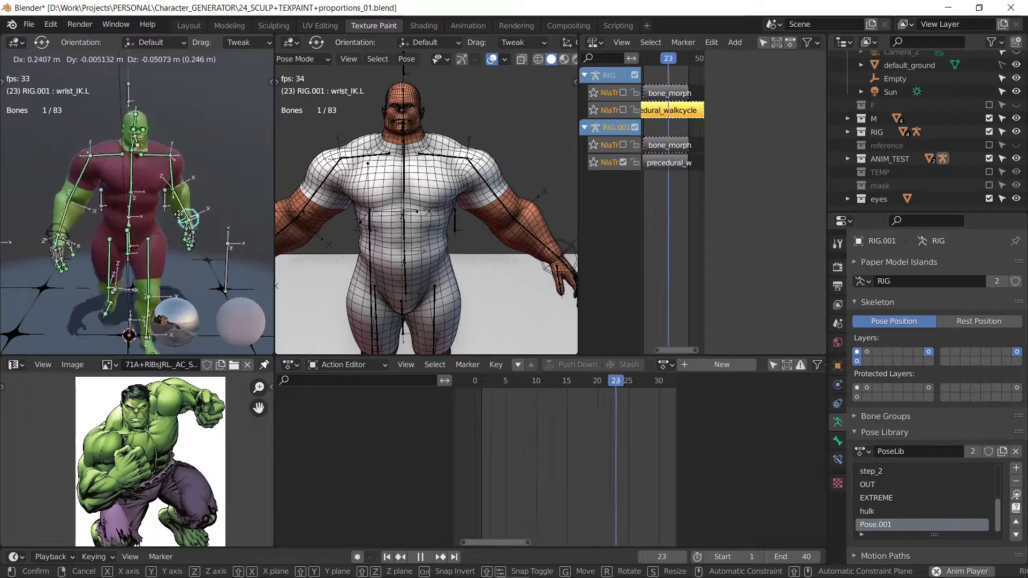
left_click(182, 209)
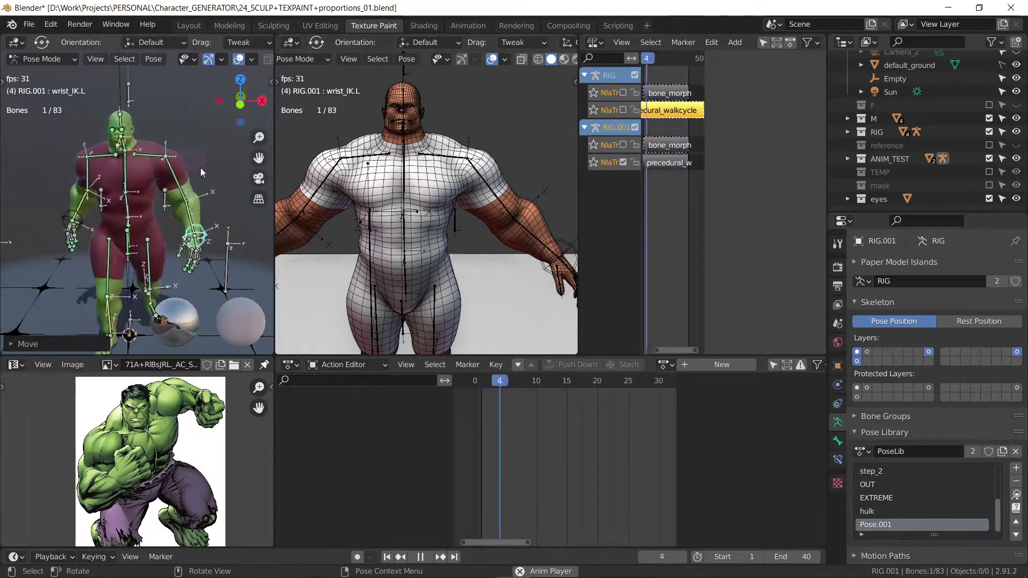
key("shift+alt+z")
middle_click_drag(211, 152, 137, 160)
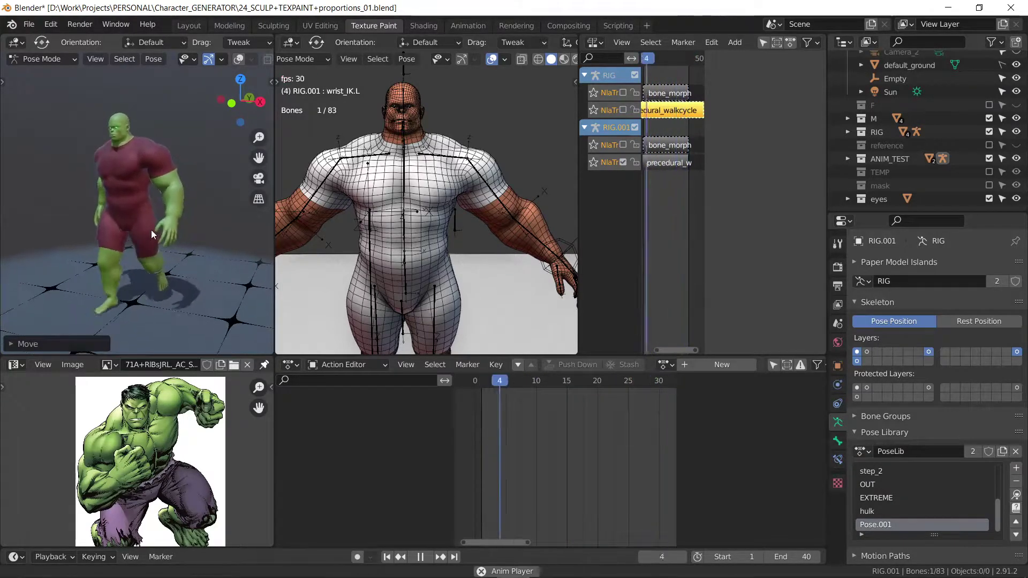
scroll(151, 230, "up", 3)
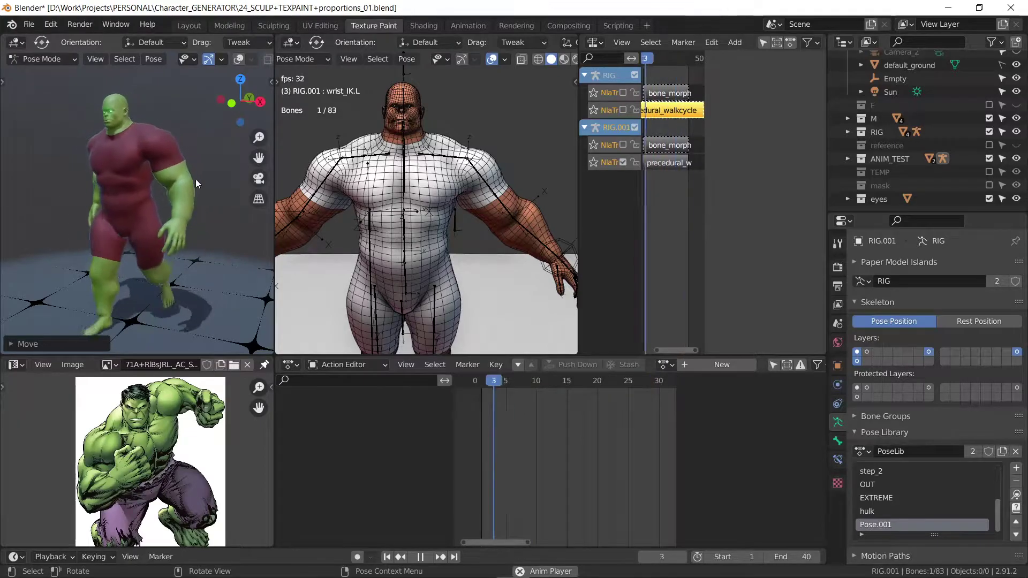
Step: Stop playback at frame 31 and show the right view in Material Preview at torso level
key("space")
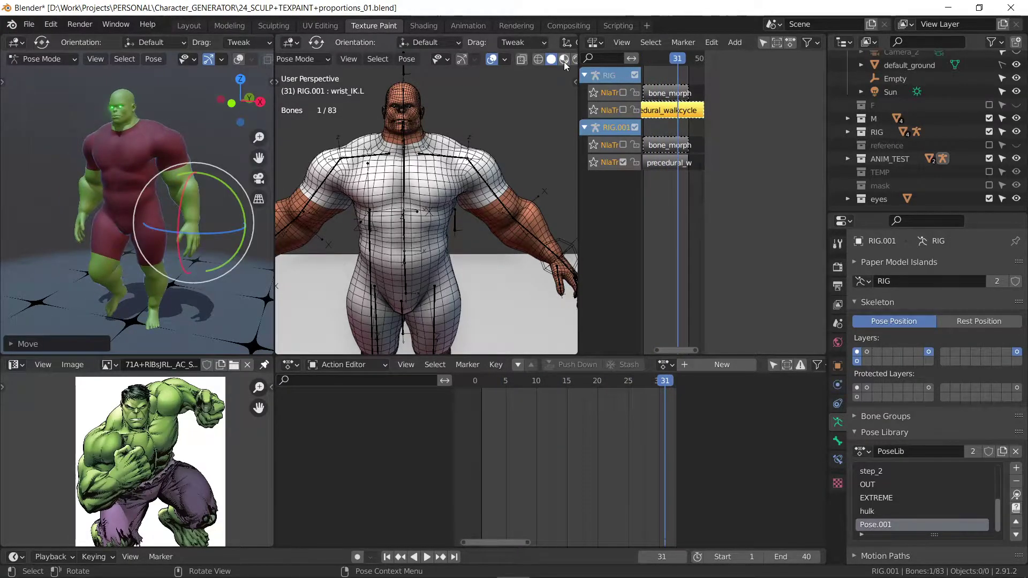
left_click(564, 59)
scroll(467, 198, "up", 3)
mouse_move(400, 178)
middle_mouse_down()
mouse_move(442, 210)
mouse_move(419, 163)
middle_mouse_up()
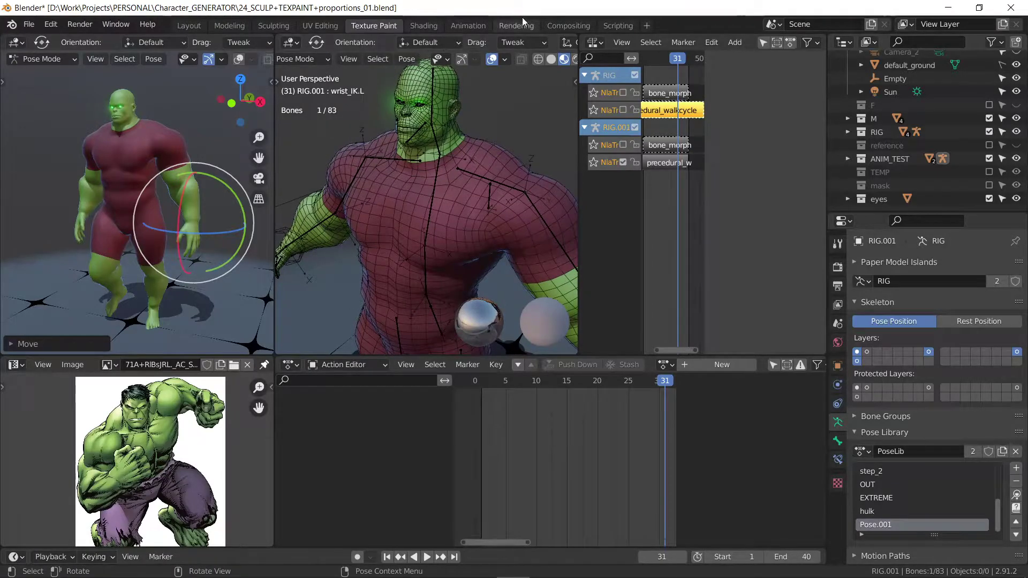
Step: Hide the wireframe overlay and put VM_Basemesh_Male into Texture Paint mode from Object Mode
left_click(504, 59)
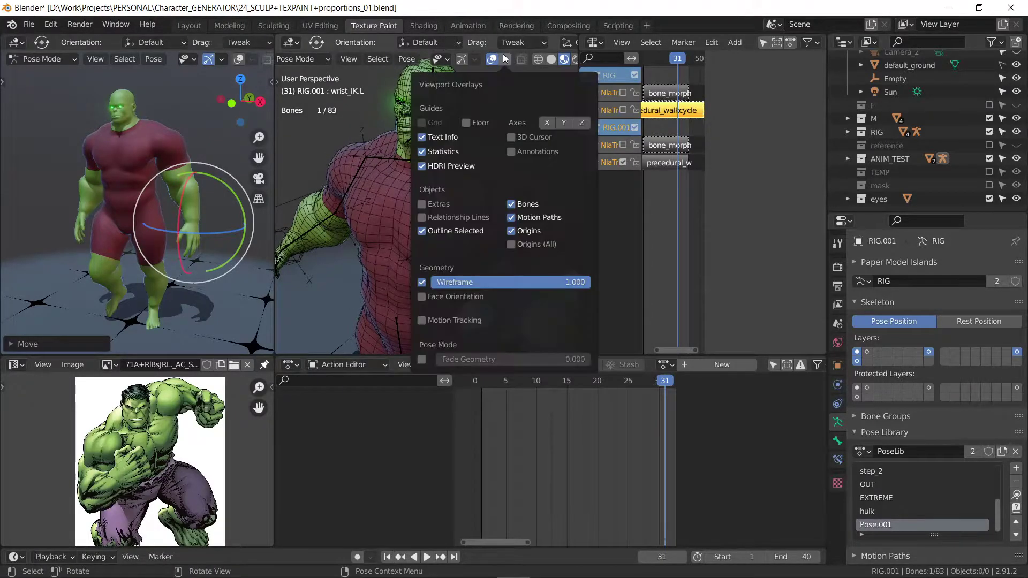
left_click(422, 283)
left_click(303, 60)
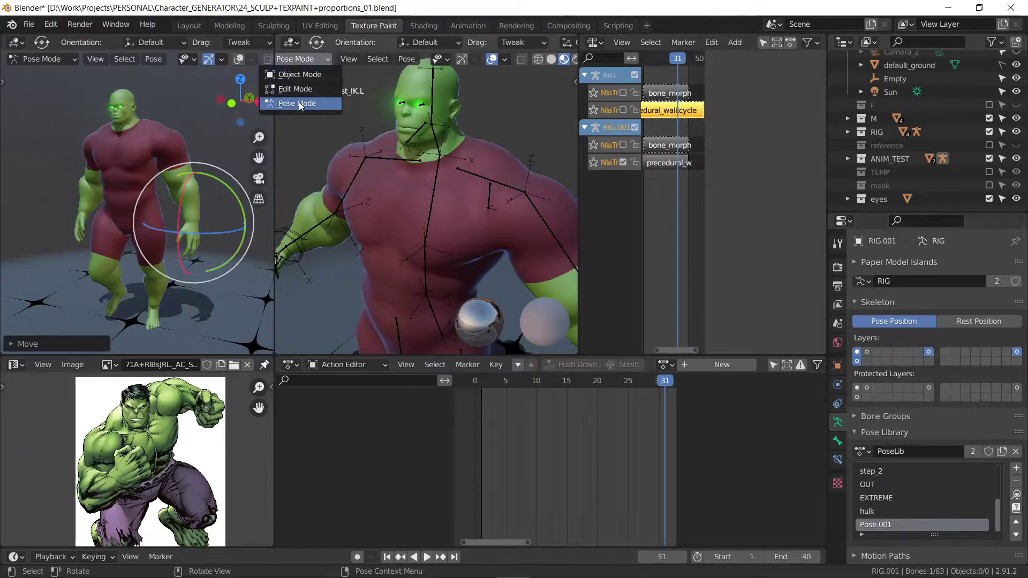
middle_click_drag(413, 162, 429, 193)
left_click(304, 60)
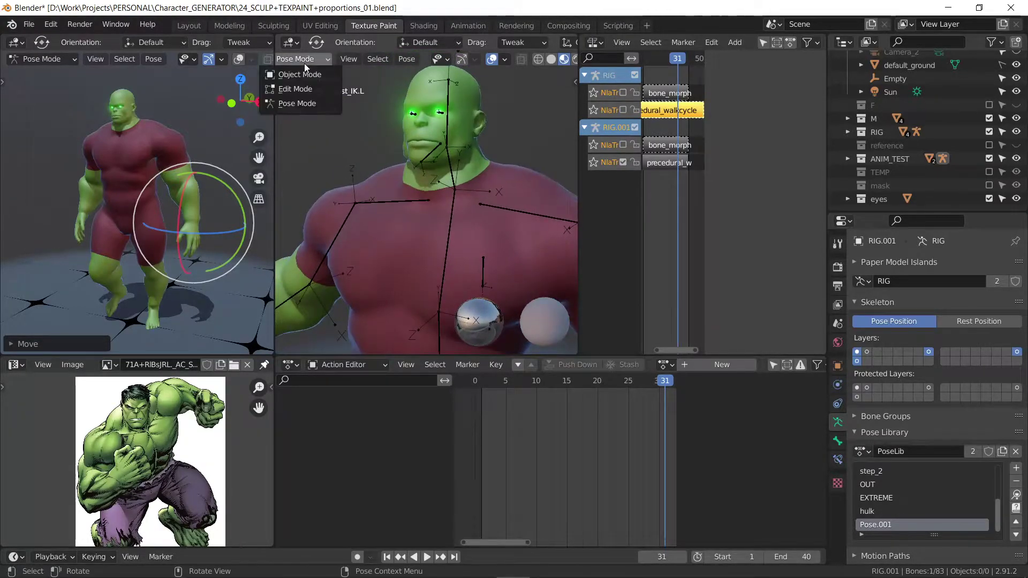
left_click(483, 217)
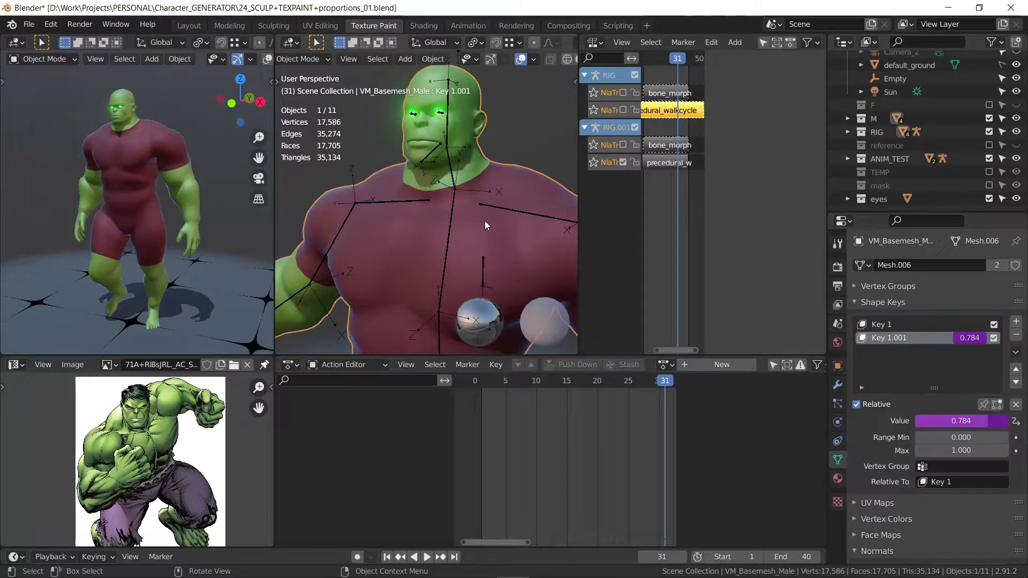
left_click(311, 65)
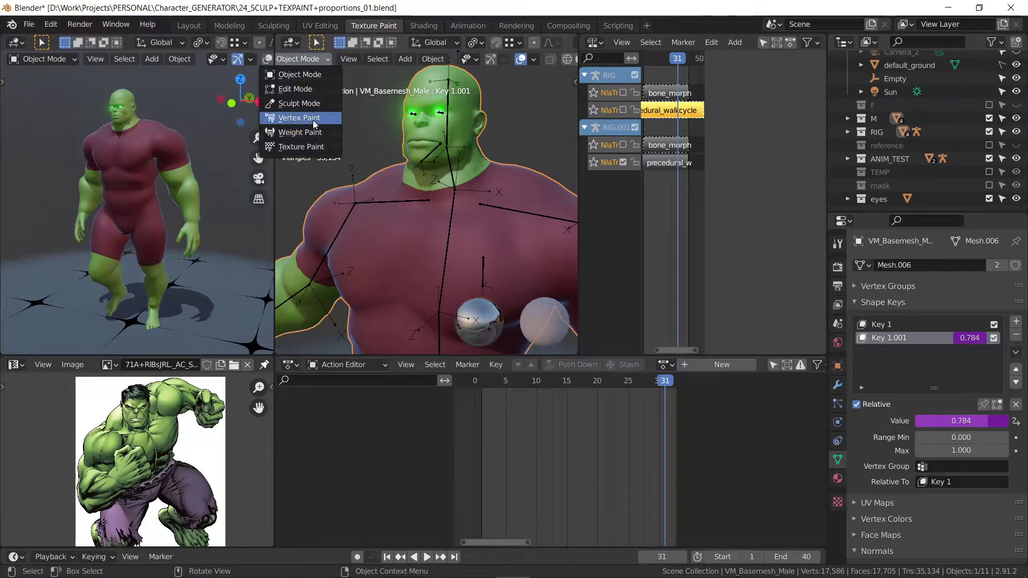
left_click(310, 147)
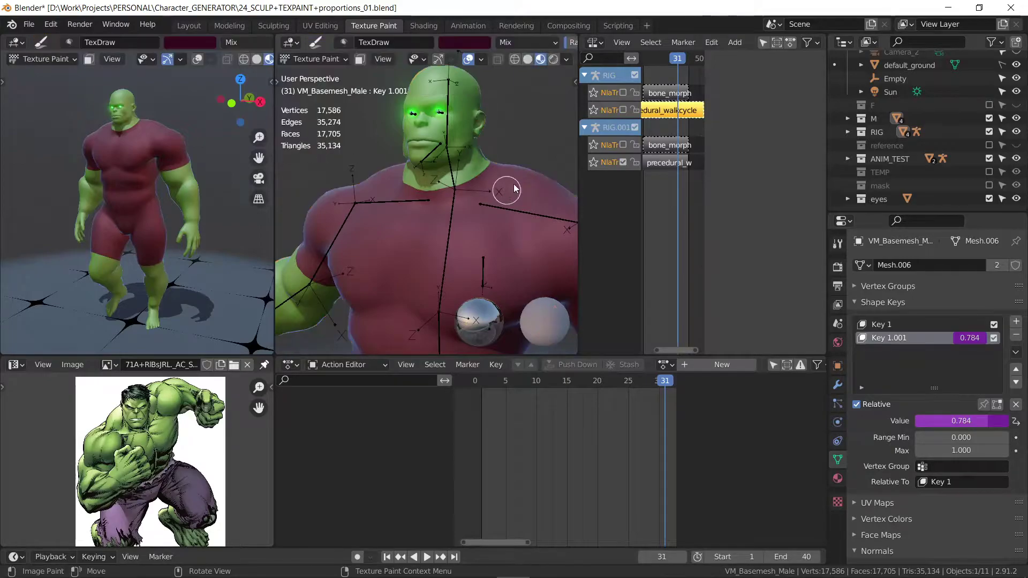
Step: Replace the action editor with a Shader Editor showing the skin_MAT nodes
left_click(299, 365)
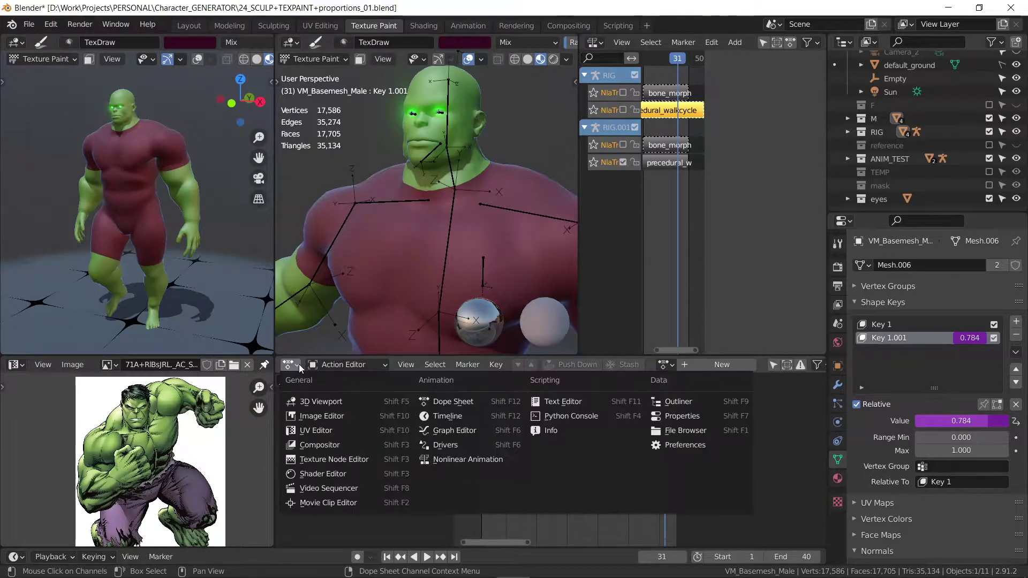
left_click(333, 416)
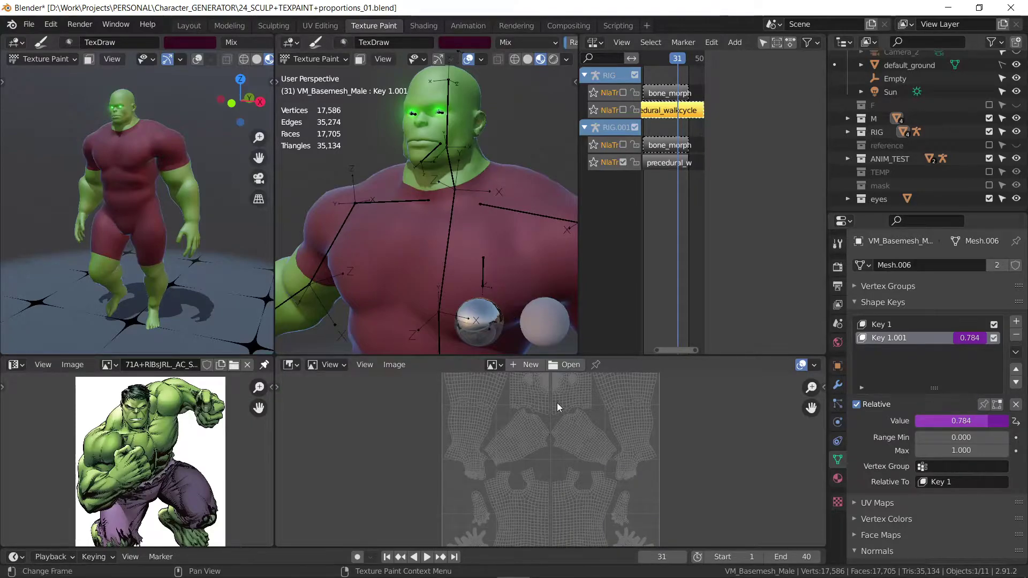
left_click(294, 367)
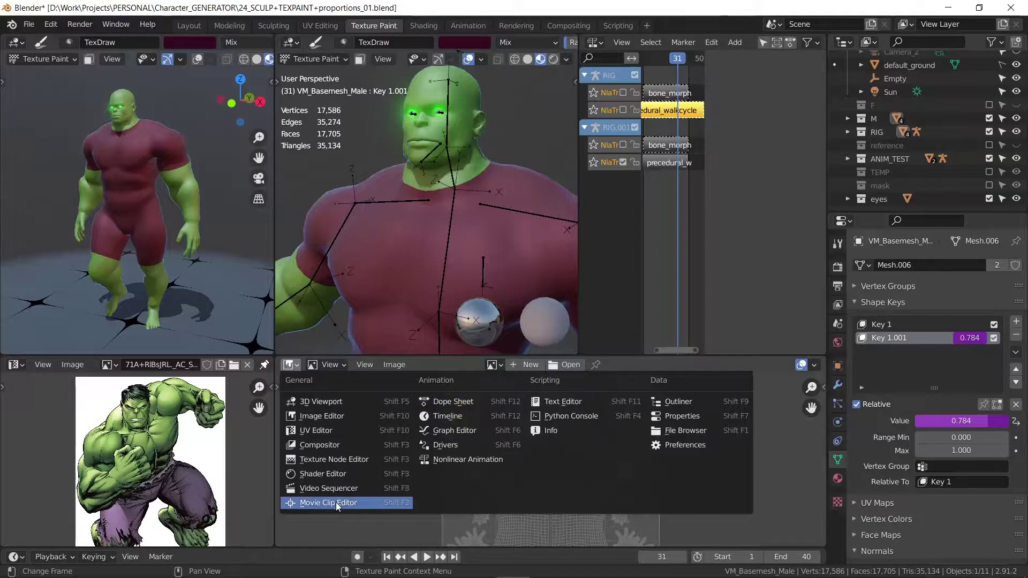
left_click(342, 479)
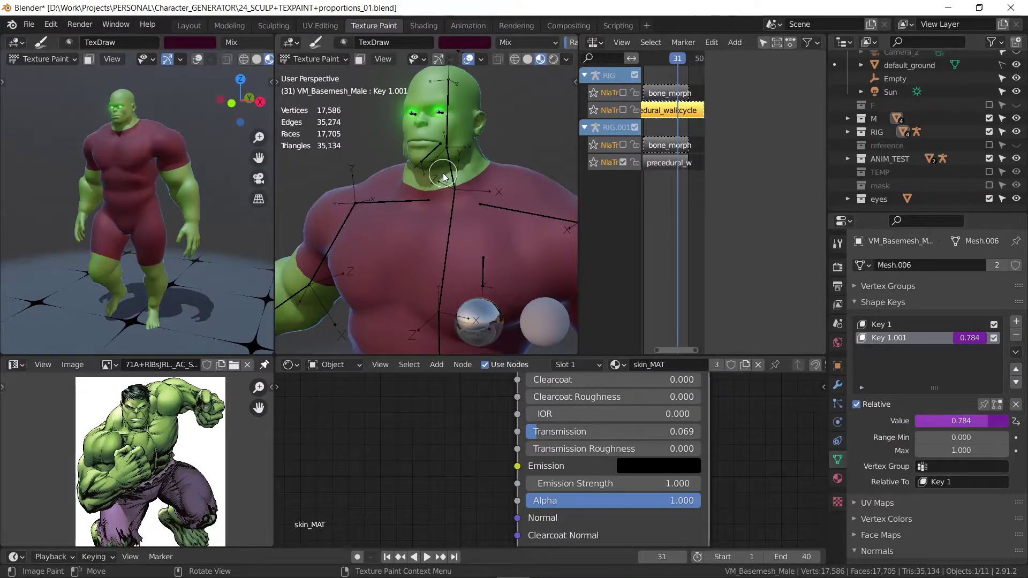
mouse_move(476, 223)
middle_mouse_down()
mouse_move(489, 153)
mouse_move(477, 180)
middle_mouse_up()
Step: Hide the viewport overlays and turn off Bloom in Render properties to remove the eye glow
left_click(469, 60)
scroll(485, 185, "down", 3)
left_click(837, 266)
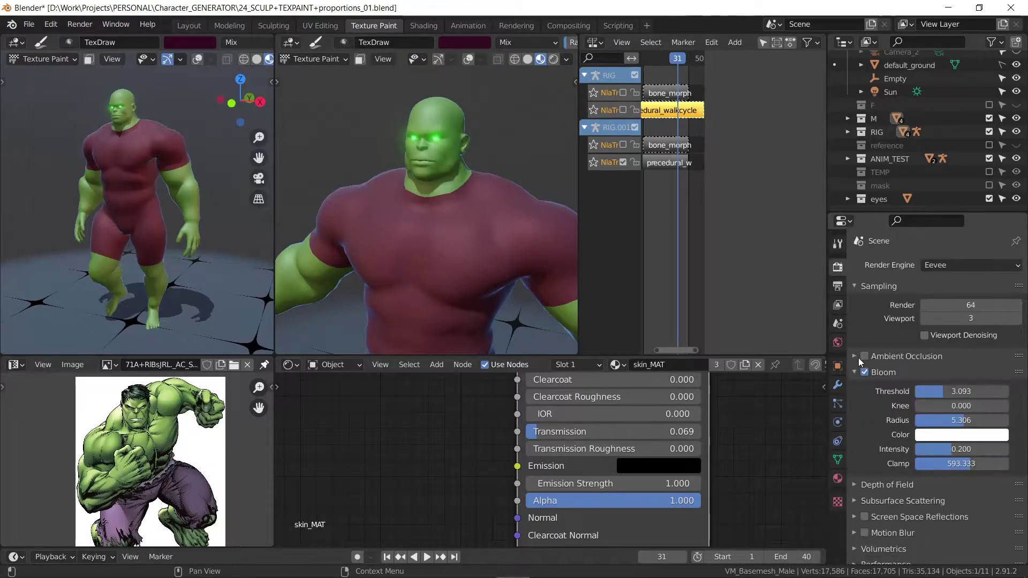
left_click(864, 373)
scroll(328, 168, "up", 3)
scroll(419, 181, "down", 3)
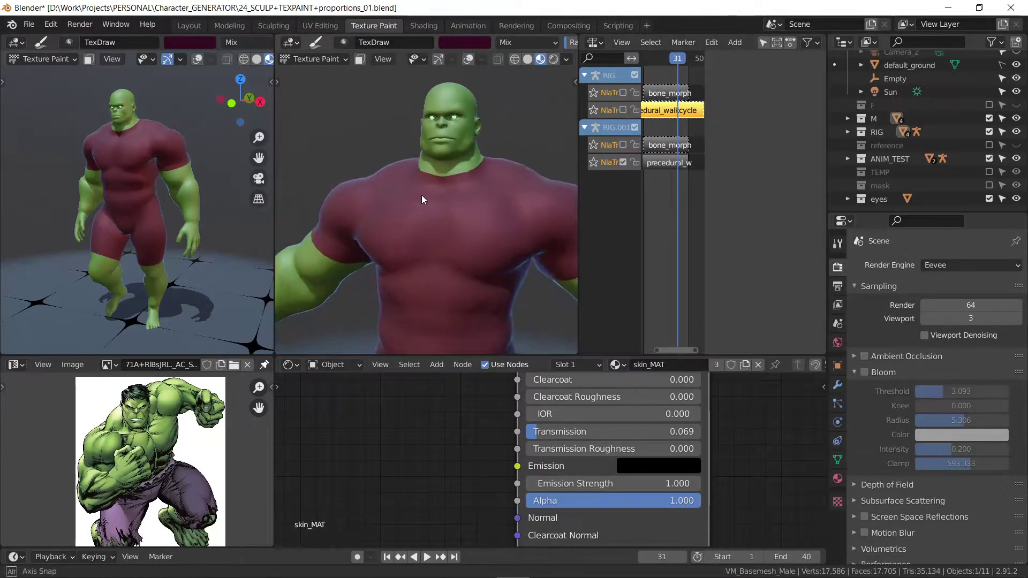
mouse_move(423, 200)
middle_mouse_down()
mouse_move(439, 196)
mouse_move(412, 198)
mouse_move(431, 196)
middle_mouse_up()
scroll(413, 180, "down", 2)
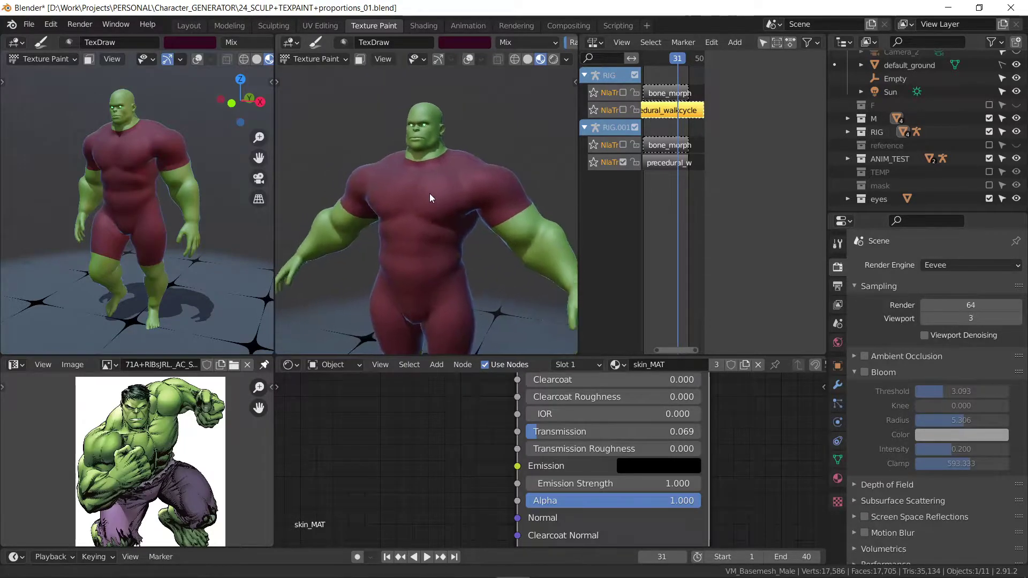
scroll(450, 193, "up", 2)
scroll(457, 213, "down", 1)
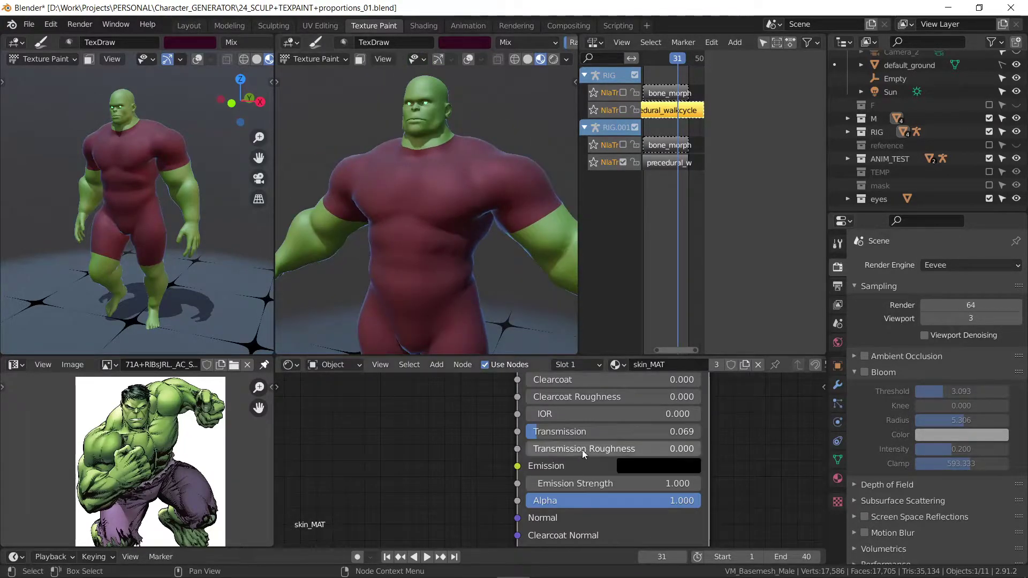
left_click(838, 478)
Step: Select skin_MAT, wire the image texture's Color output into its shader, and inspect the face
left_click(890, 281)
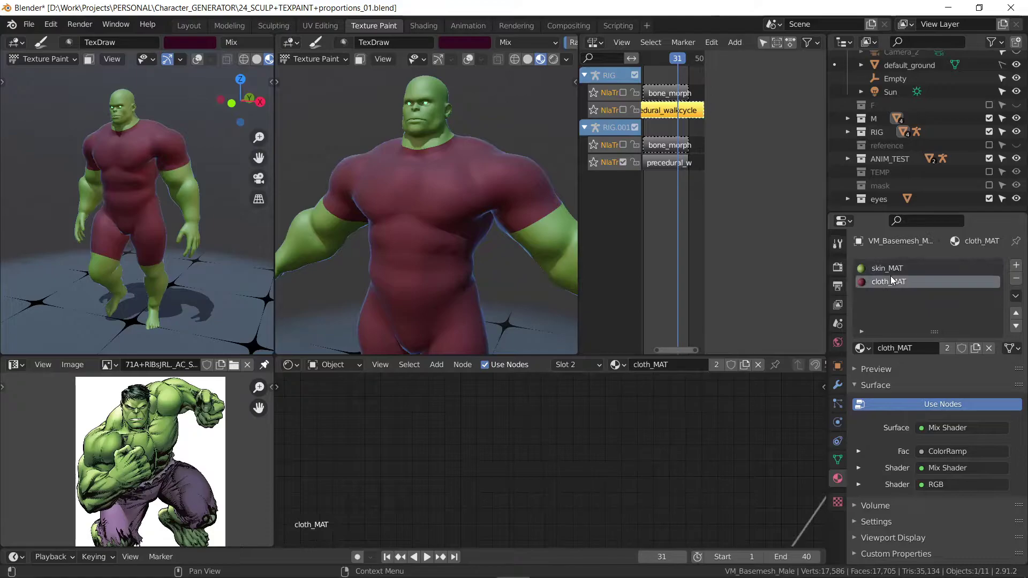
left_click(904, 267)
scroll(461, 427, "down", 3)
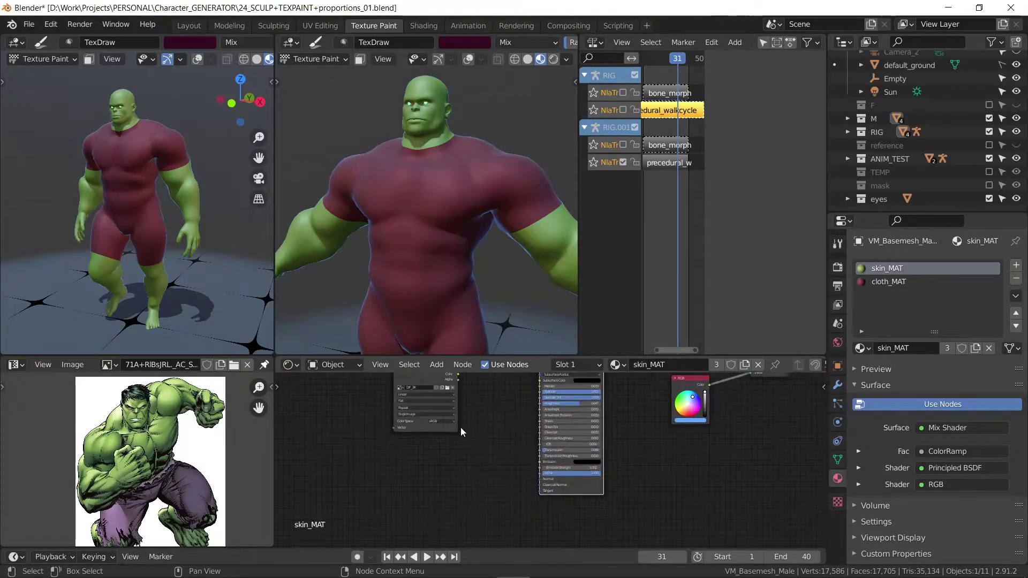
scroll(436, 438, "up", 2)
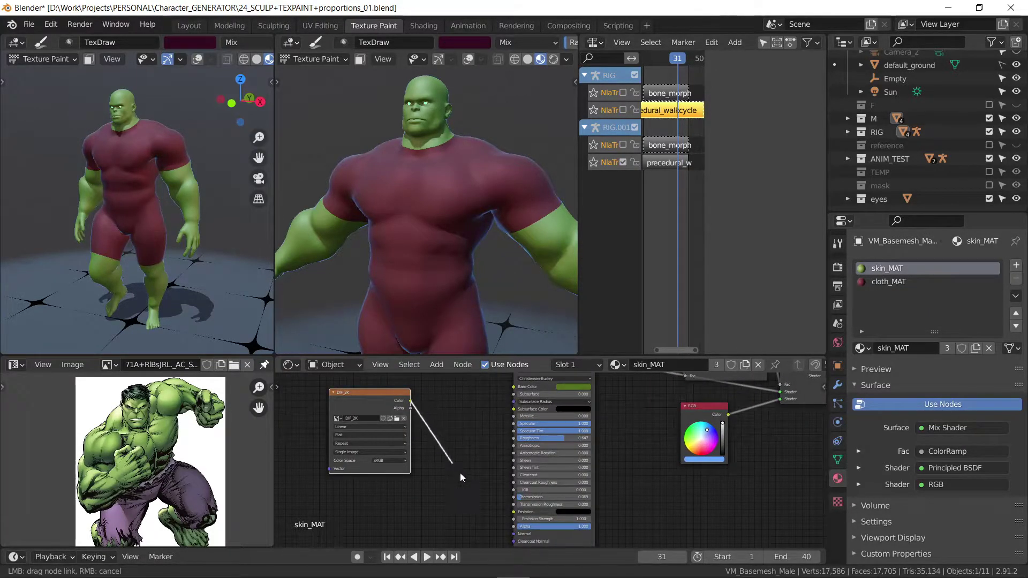
left_click_drag(342, 435, 360, 403)
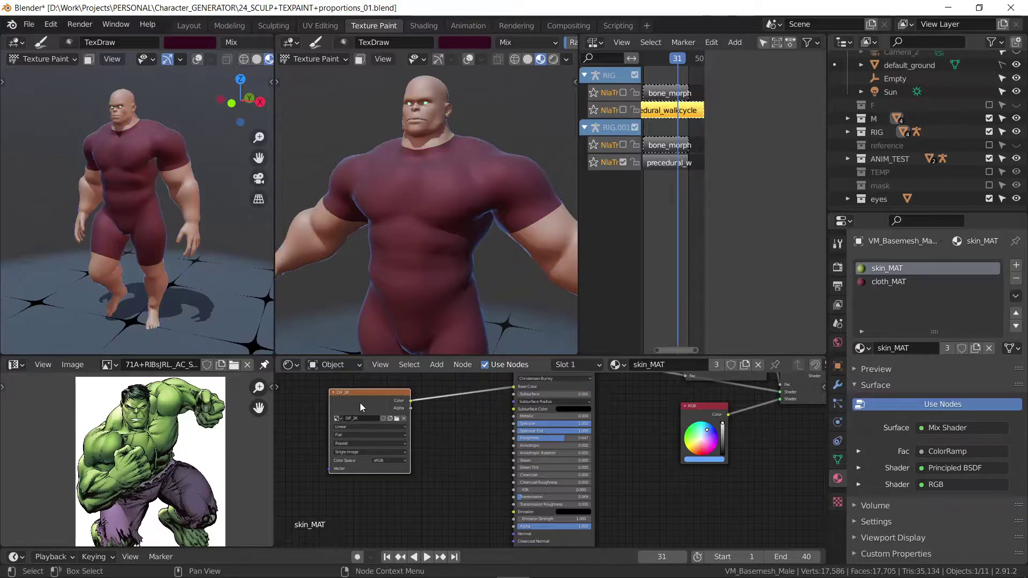
scroll(400, 156, "up", 4)
mouse_move(409, 128)
middle_mouse_down("shift")
mouse_move(410, 265)
mouse_move(419, 199)
mouse_move(468, 146)
middle_mouse_up("shift")
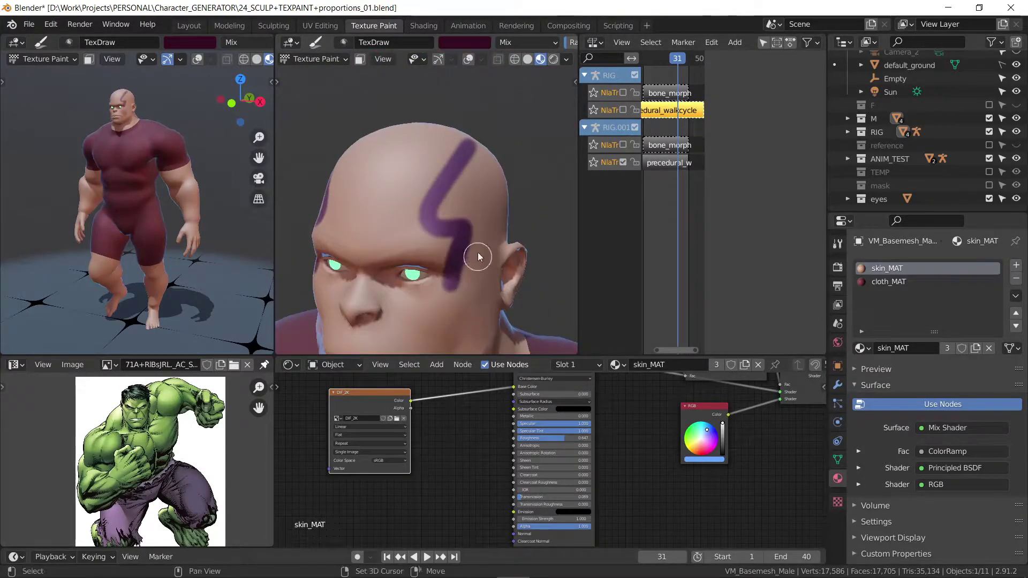
mouse_move(478, 257)
middle_mouse_down("shift")
mouse_move(478, 188)
mouse_move(453, 229)
middle_mouse_up("shift")
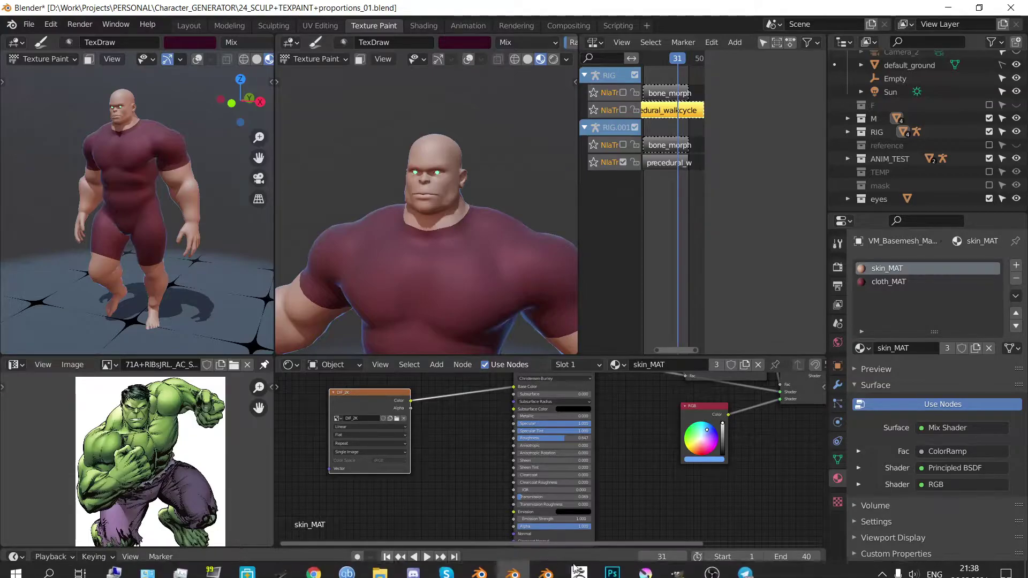
left_click(711, 568)
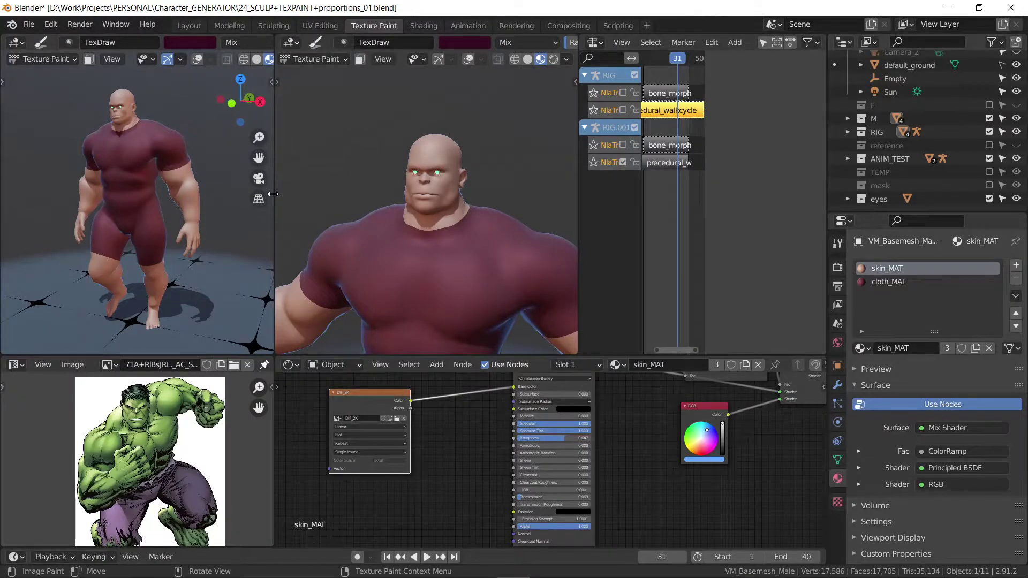
Step: Rearrange the editor areas to enlarge the paint viewport, keeping the reference image view
left_click_drag(273, 193, 2, 291)
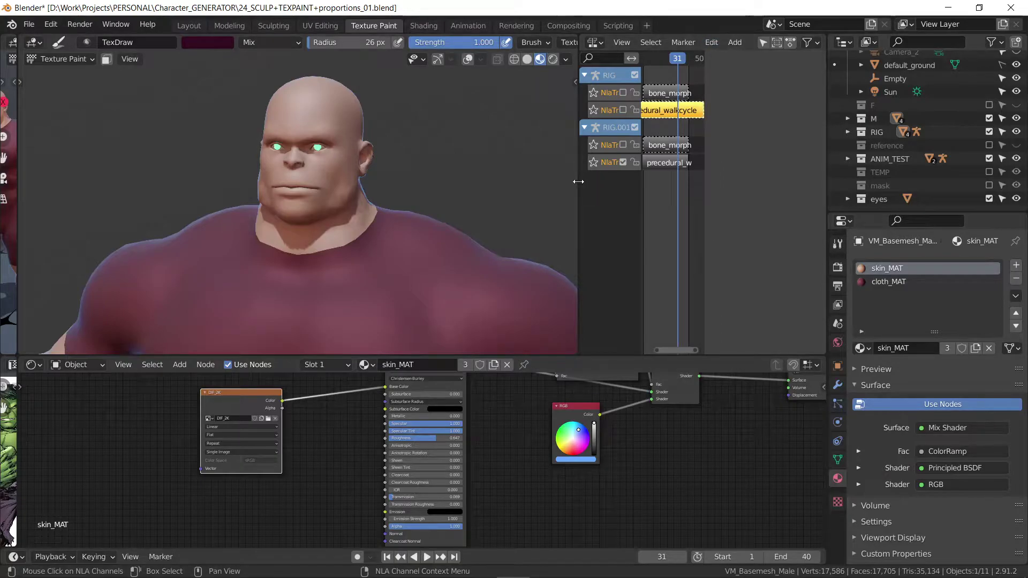
left_click_drag(578, 181, 792, 182)
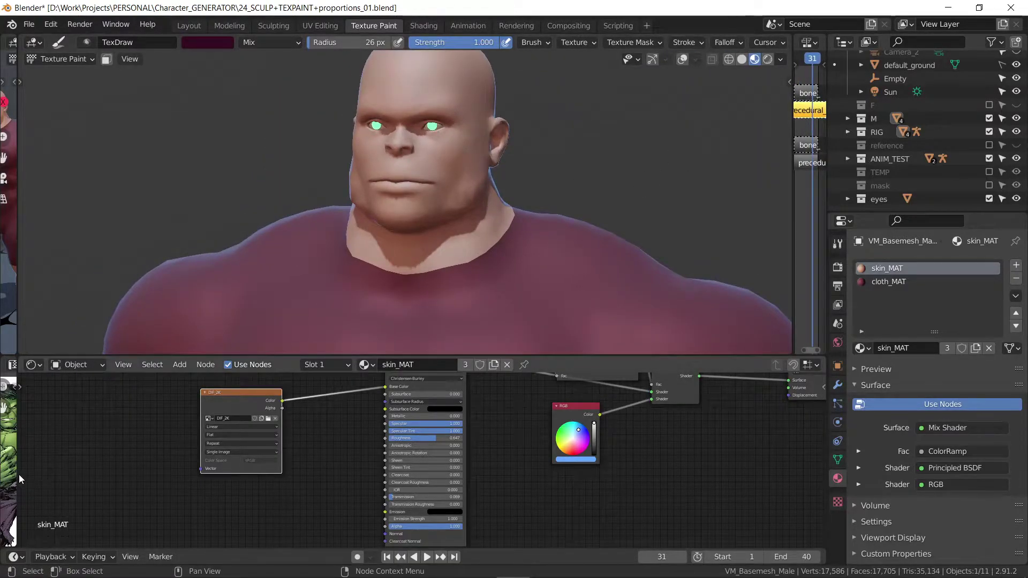
left_click_drag(20, 478, 186, 401)
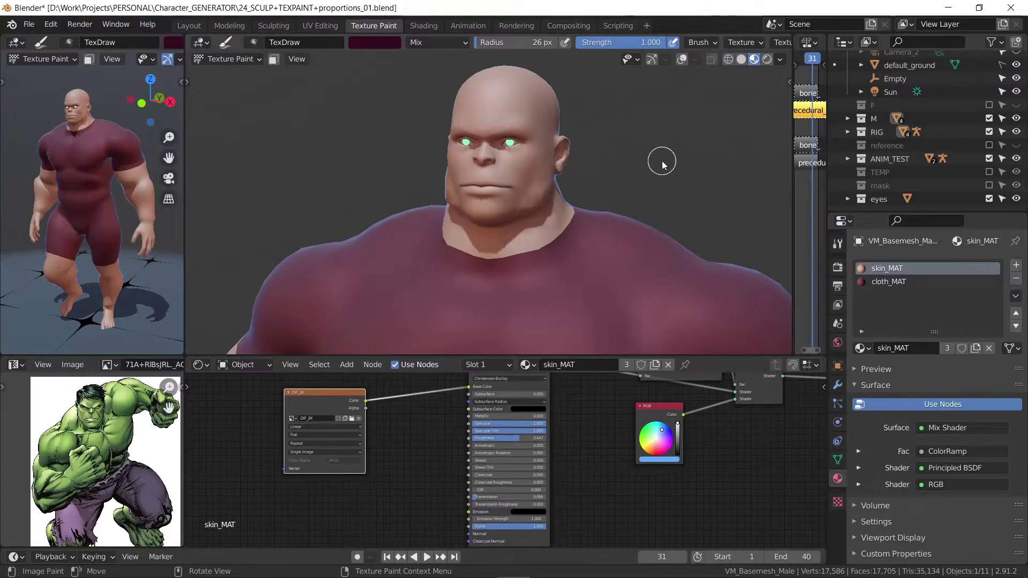
Step: Show the sidebar's Tool settings and drag the 3D viewport's lower border down
key("n")
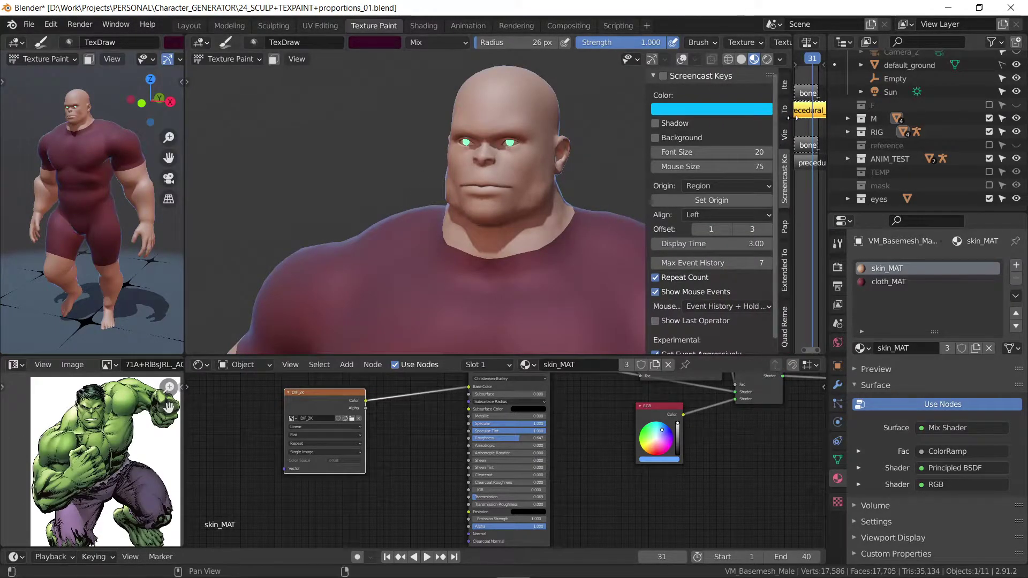
left_click(785, 109)
scroll(660, 353, "down", 2)
scroll(660, 353, "down", 1)
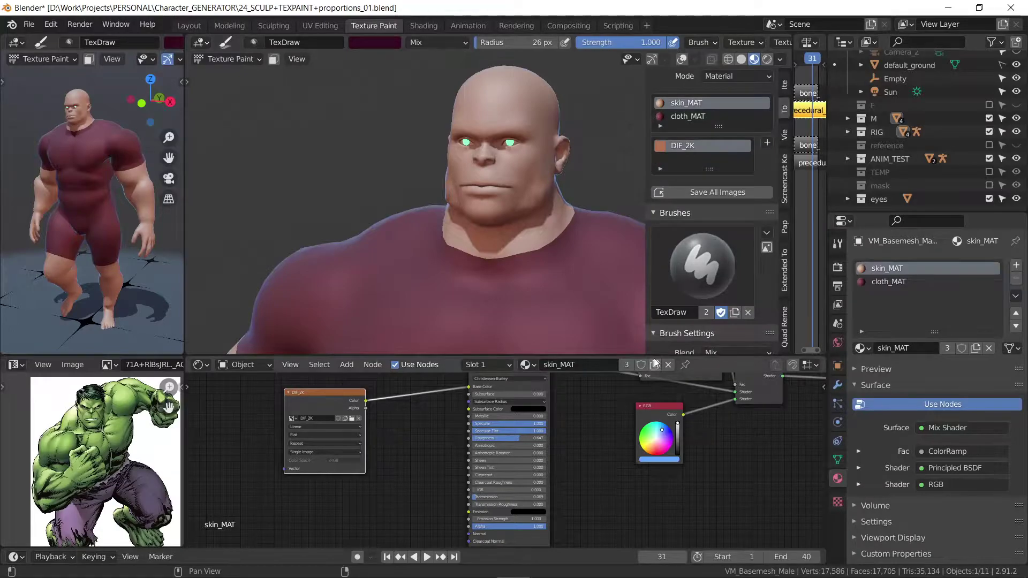
left_click_drag(652, 353, 635, 431)
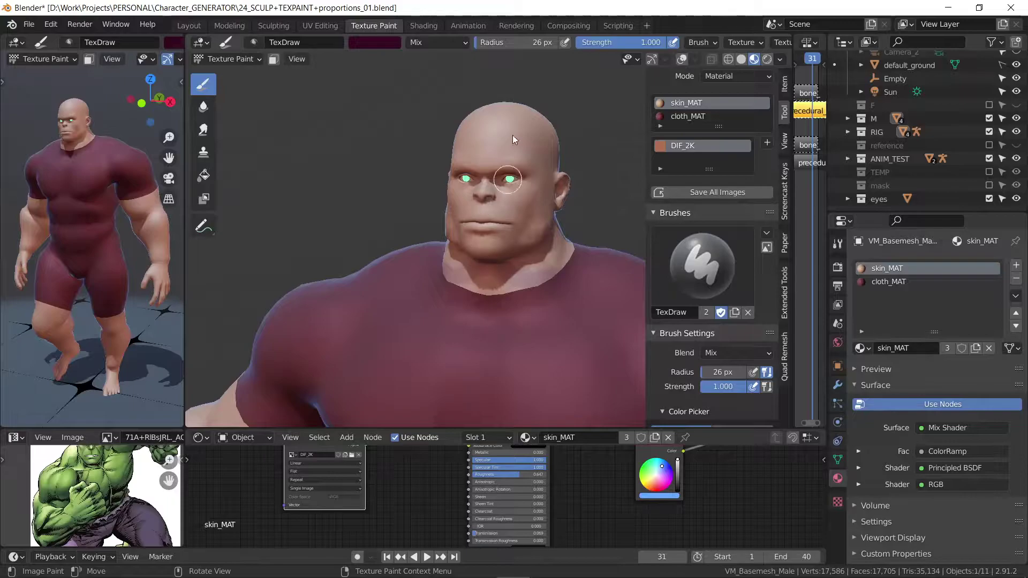
Step: Undo the dark neck stroke, keeping TexDraw at Mix blend and 26 px radius
key("ctrl+z")
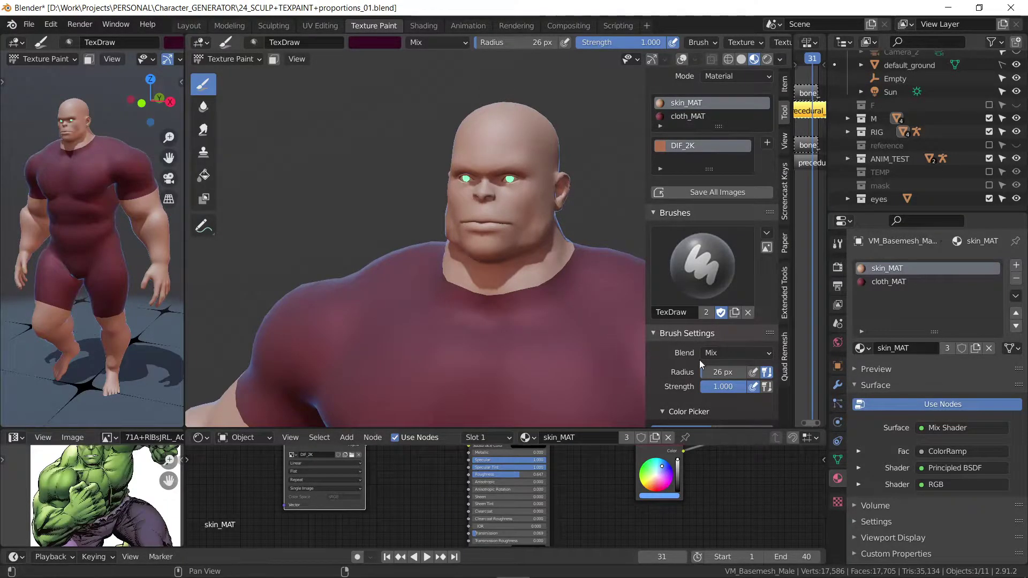
left_click(752, 352)
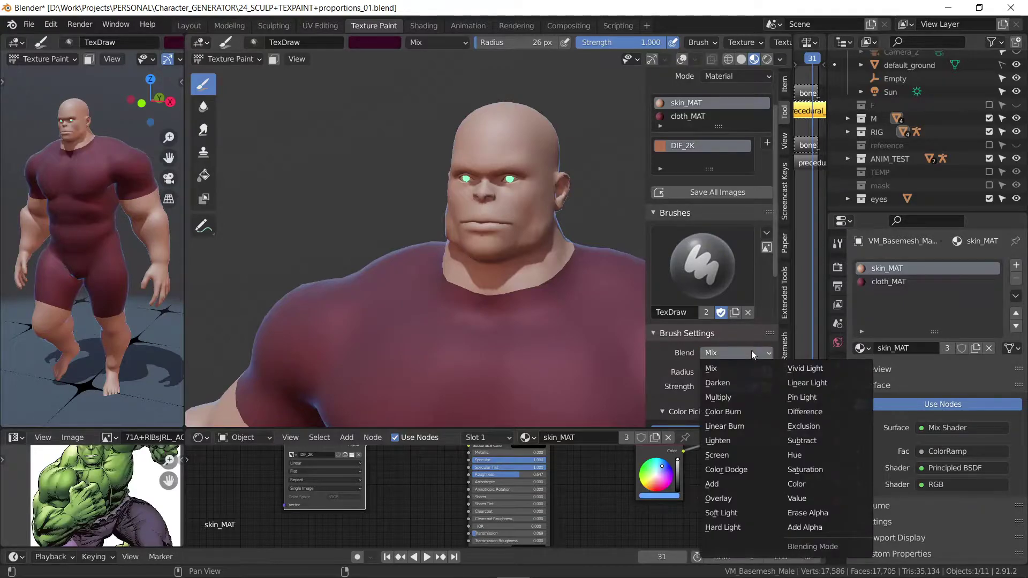
left_click(751, 351)
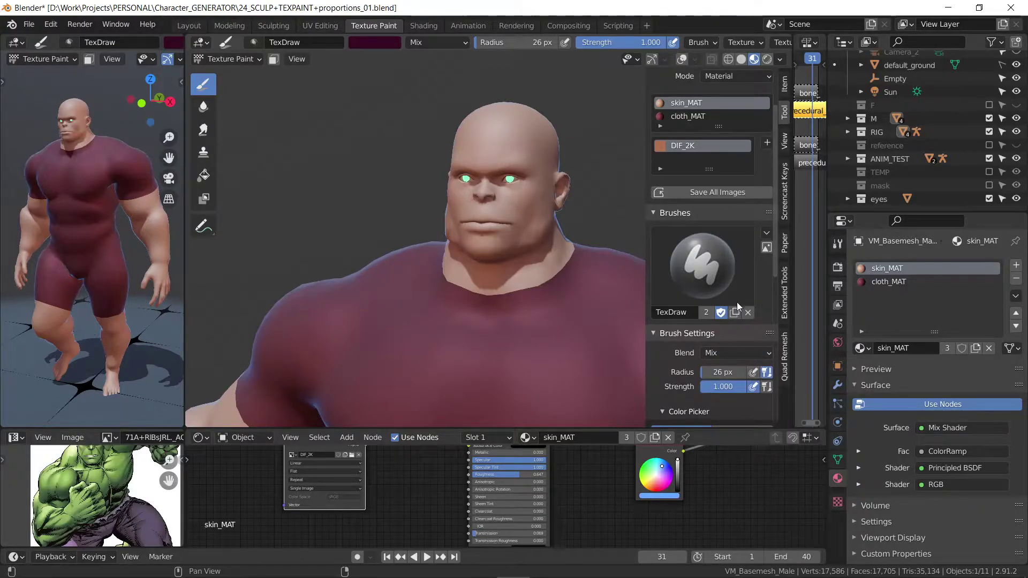
left_click(700, 268)
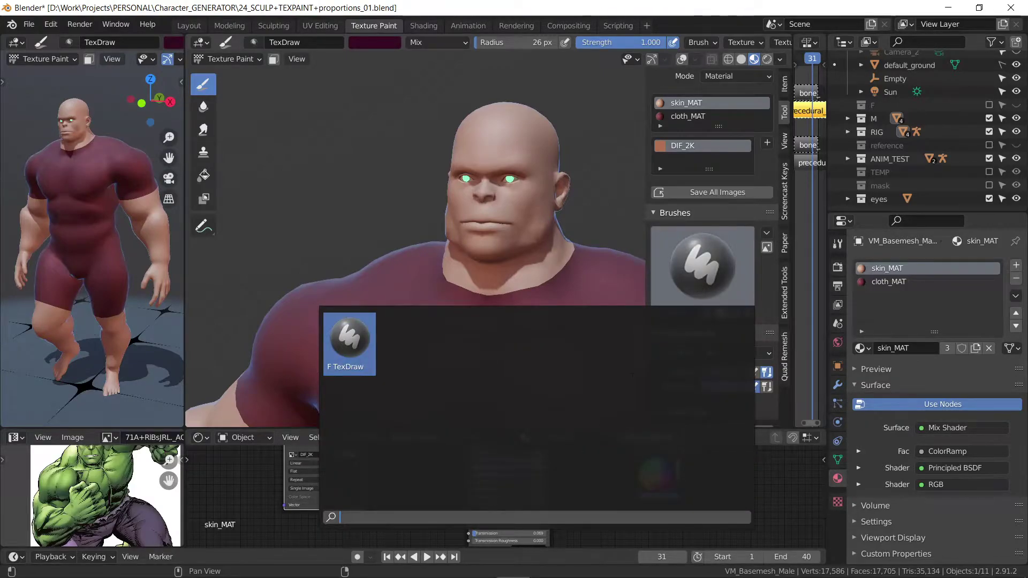
key("Escape")
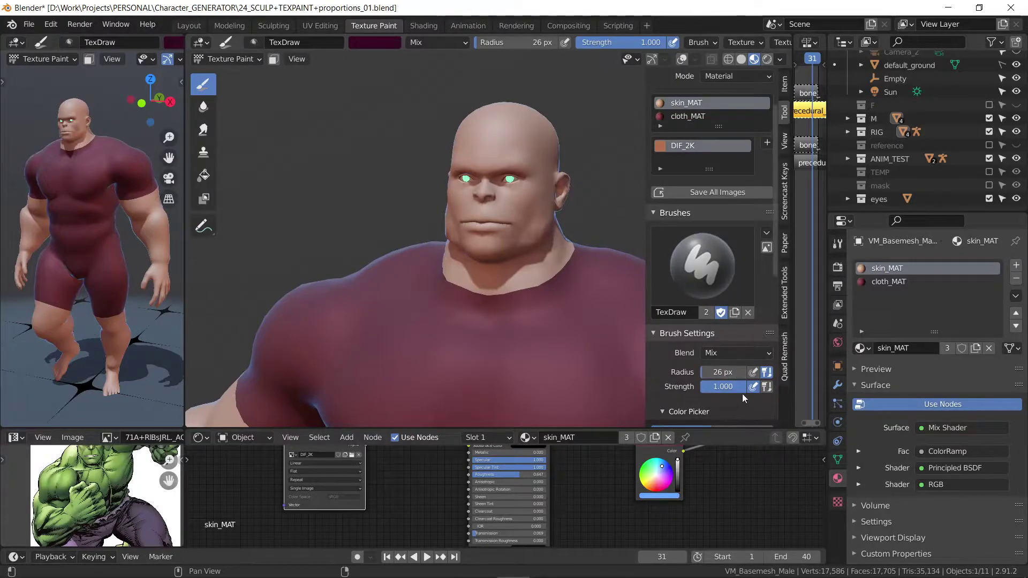
left_click(706, 374)
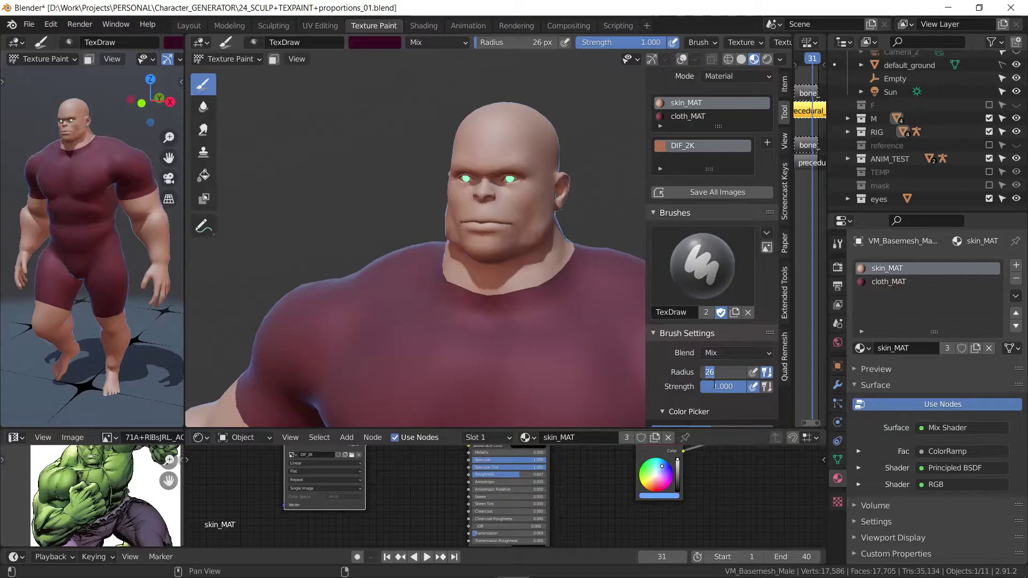
Step: Confirm the 26 px radius and paint mirrored dark purple patches on the cheeks and temples
key("Return")
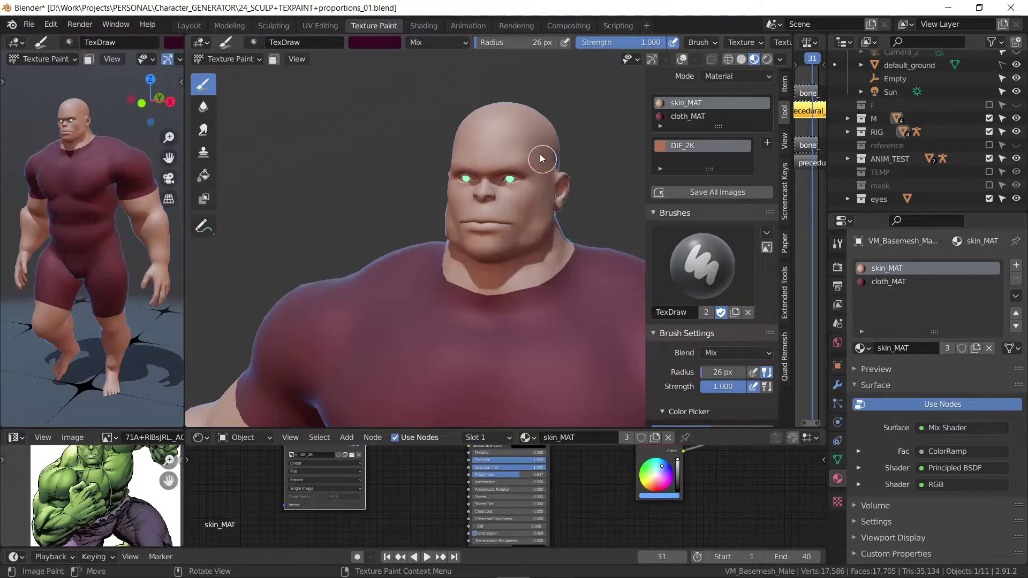
mouse_move(534, 178)
left_mouse_down()
mouse_move(529, 210)
mouse_move(539, 229)
left_mouse_up()
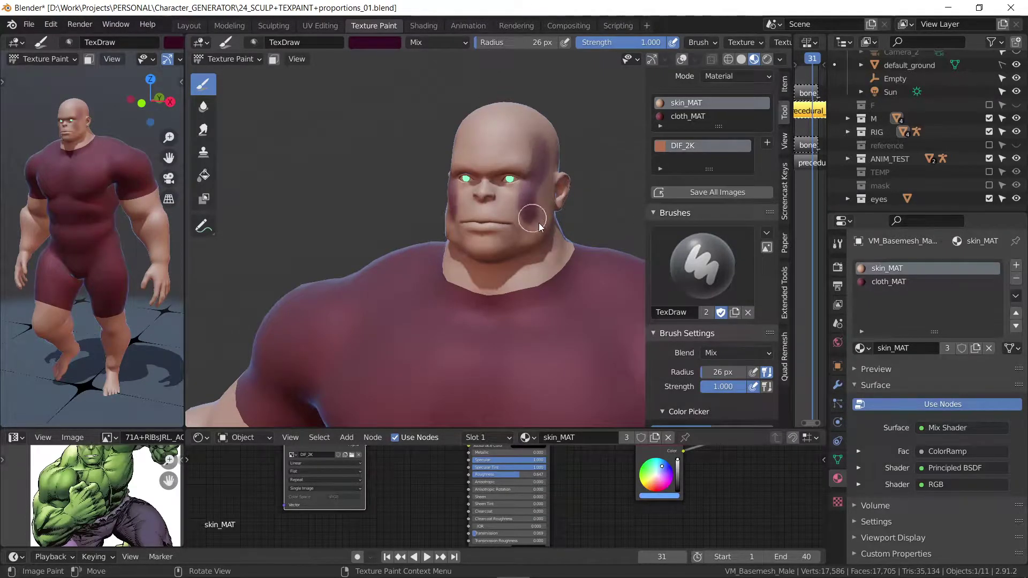
mouse_move(524, 177)
left_mouse_down()
mouse_move(528, 211)
mouse_move(548, 219)
mouse_move(539, 152)
mouse_move(528, 215)
left_mouse_up()
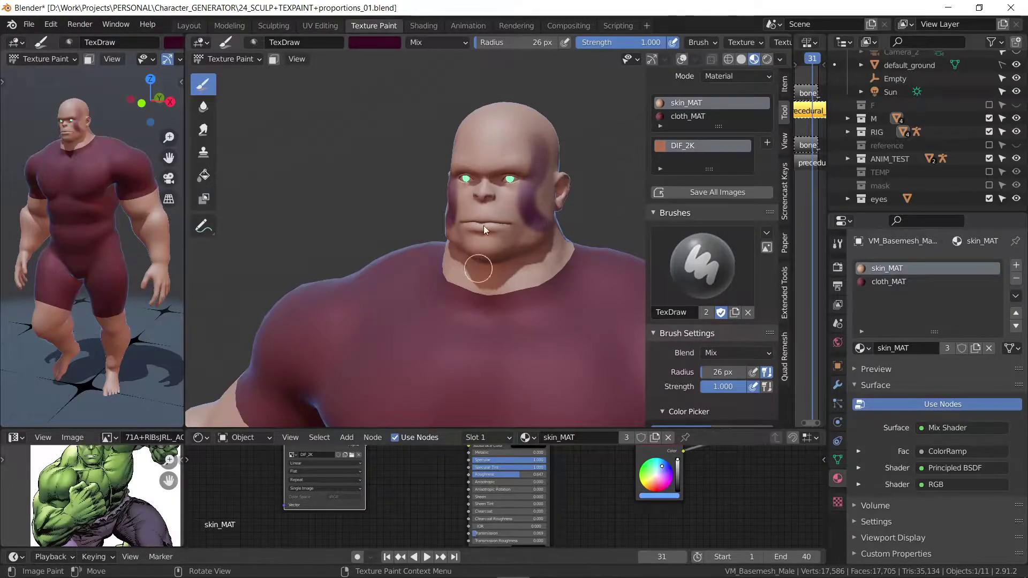
mouse_move(463, 185)
left_mouse_down()
mouse_move(461, 156)
mouse_move(516, 144)
left_mouse_up()
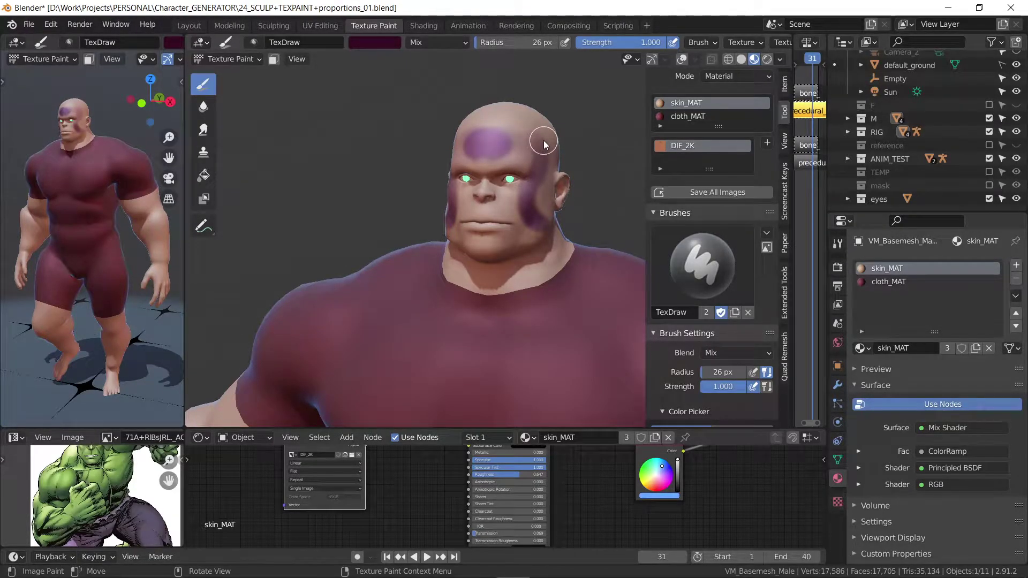
mouse_move(543, 145)
middle_mouse_down()
mouse_move(442, 176)
mouse_move(409, 283)
mouse_move(412, 333)
mouse_move(397, 343)
mouse_move(390, 334)
mouse_move(392, 343)
mouse_move(407, 300)
mouse_move(343, 311)
mouse_move(326, 325)
mouse_move(360, 307)
mouse_move(546, 285)
mouse_move(591, 249)
mouse_move(471, 248)
mouse_move(477, 343)
mouse_move(550, 288)
mouse_move(535, 262)
mouse_move(555, 291)
mouse_move(412, 282)
mouse_move(335, 320)
mouse_move(415, 326)
mouse_move(422, 186)
mouse_move(445, 339)
mouse_move(435, 341)
middle_mouse_up()
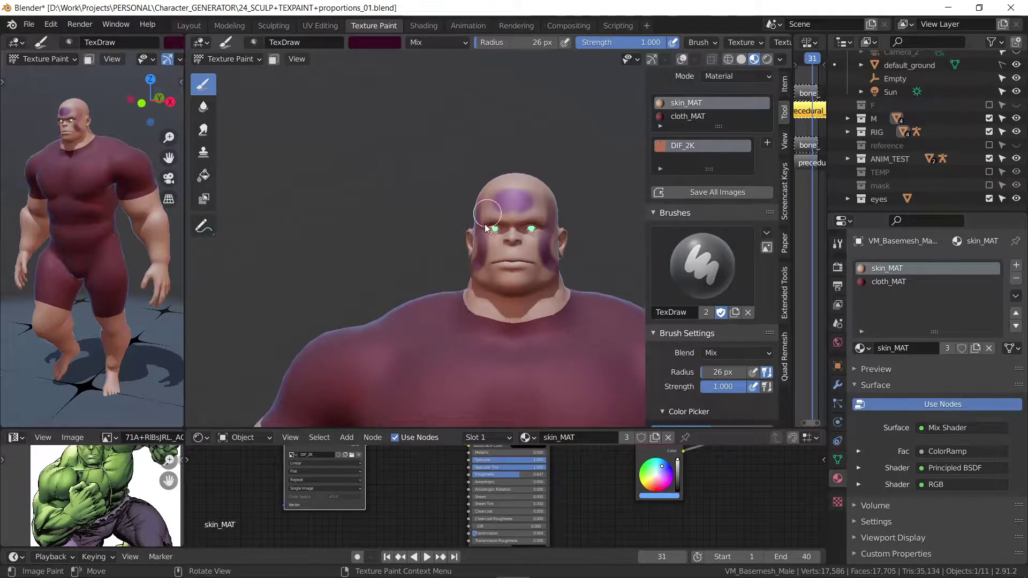
Step: Sample the skin tone and paint it over the brow and forehead centre
key("e")
left_click(390, 43)
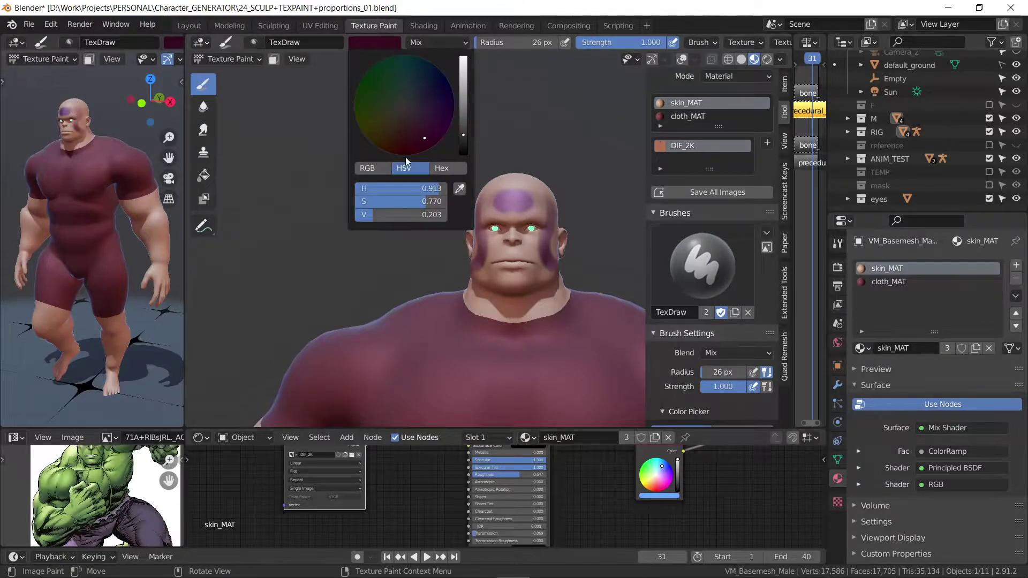
left_click(461, 190)
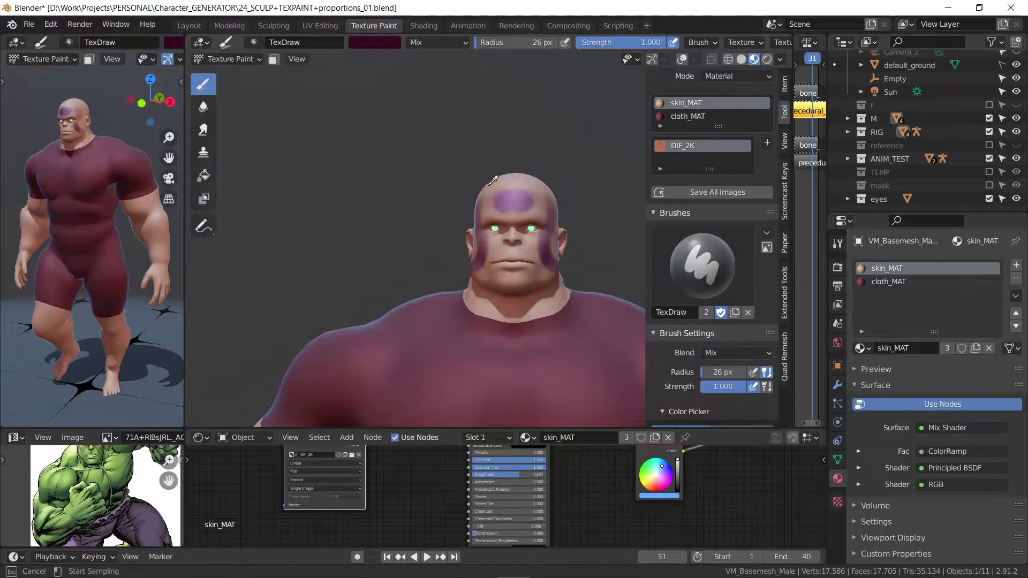
left_click(493, 182)
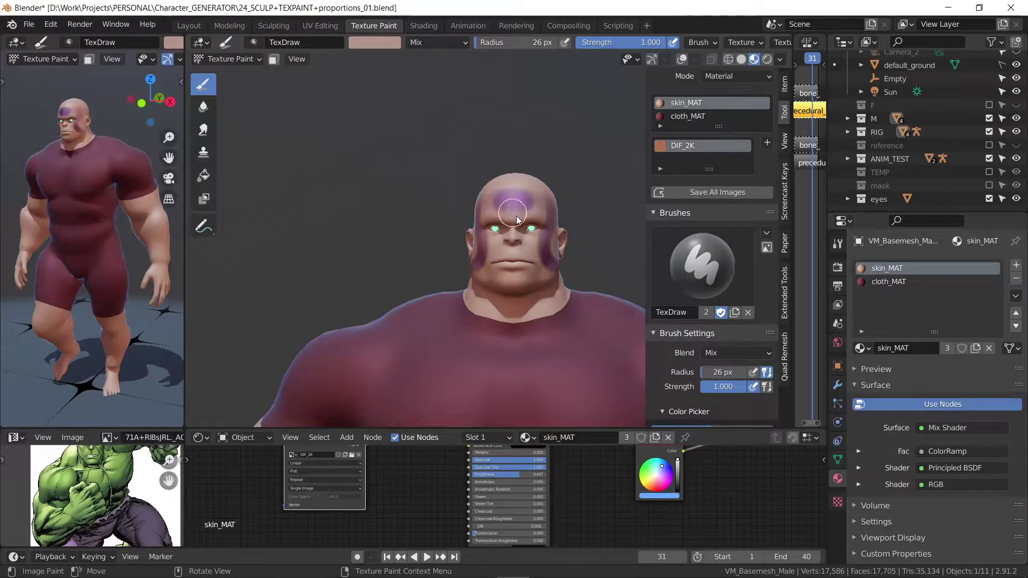
left_click_drag(512, 227, 508, 207)
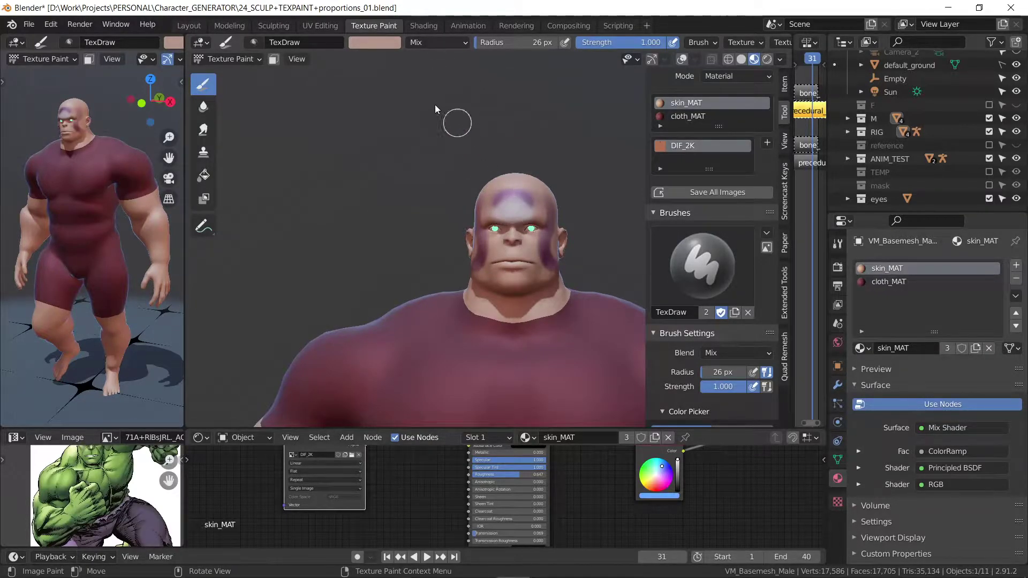
left_click(395, 43)
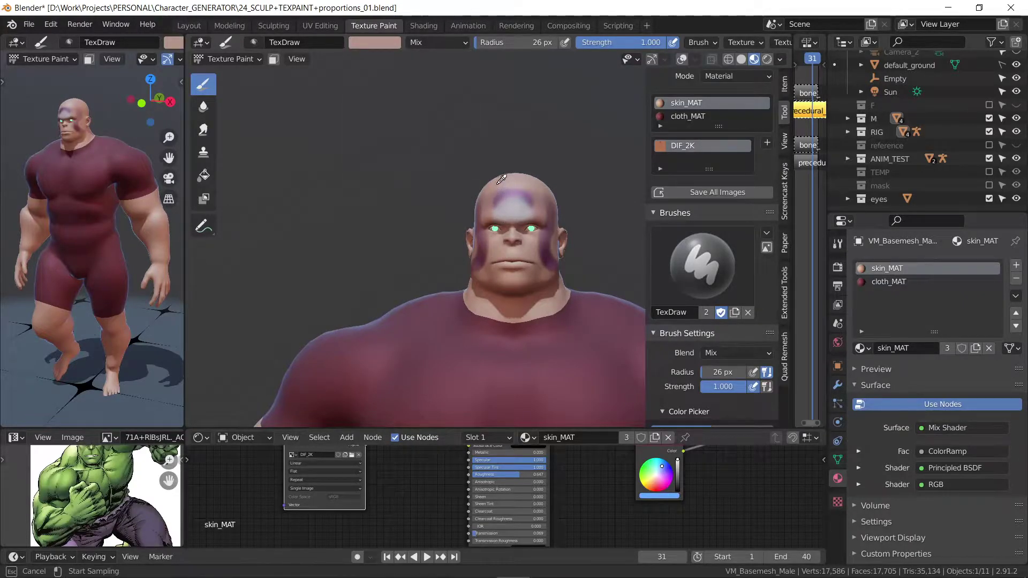
mouse_move(500, 212)
left_mouse_down()
mouse_move(527, 209)
mouse_move(514, 268)
left_mouse_up()
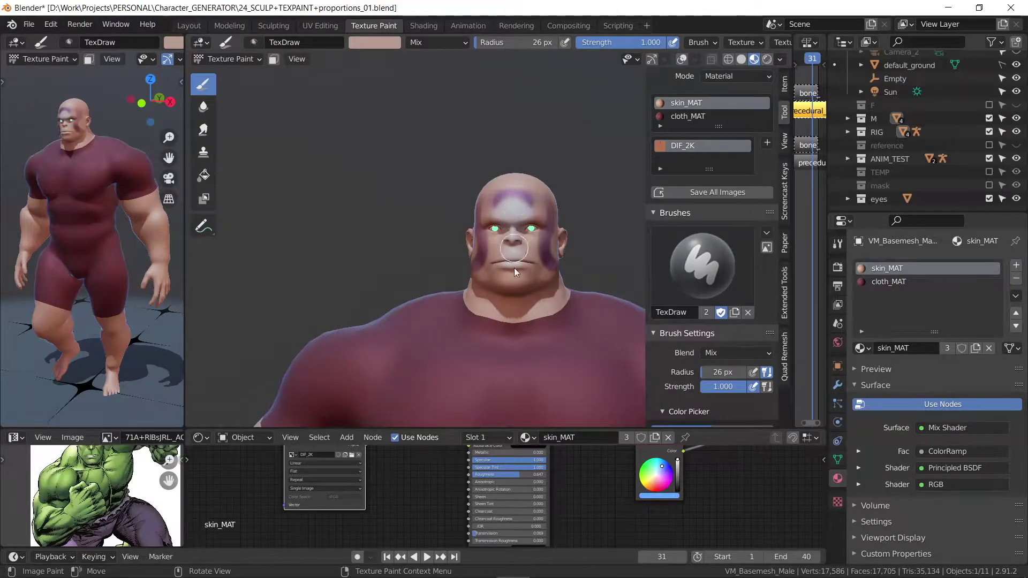
key("ctrl+z")
Step: Paint bright green over both sides of the face
left_click(375, 42)
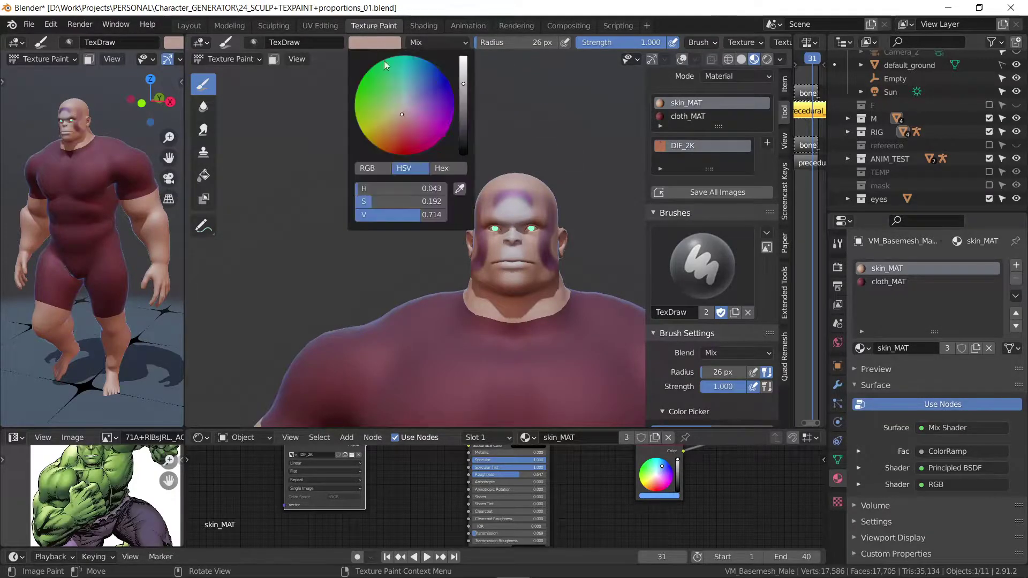
left_click(378, 97)
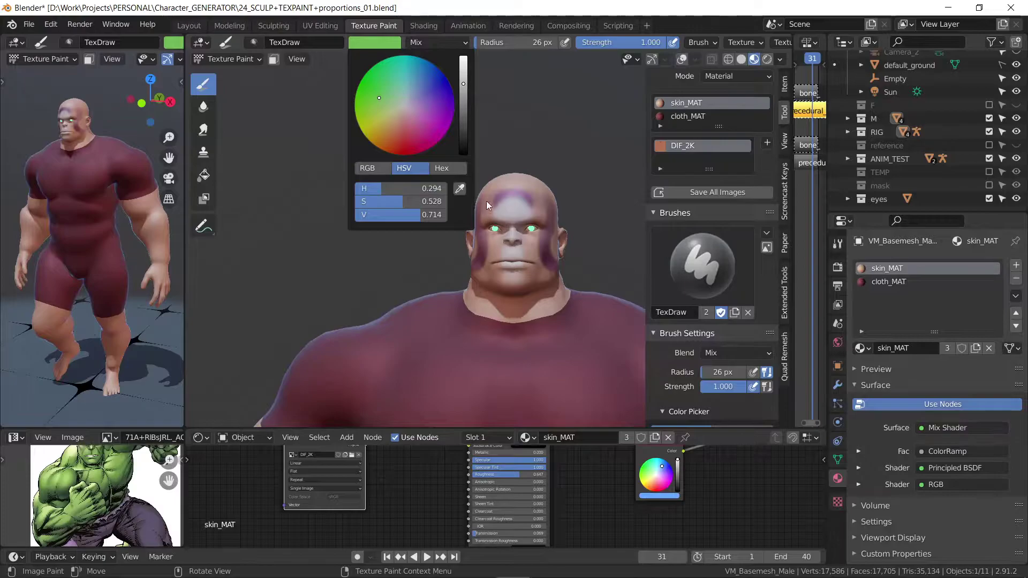
left_click_drag(488, 208, 490, 246)
left_click_drag(539, 182, 538, 268)
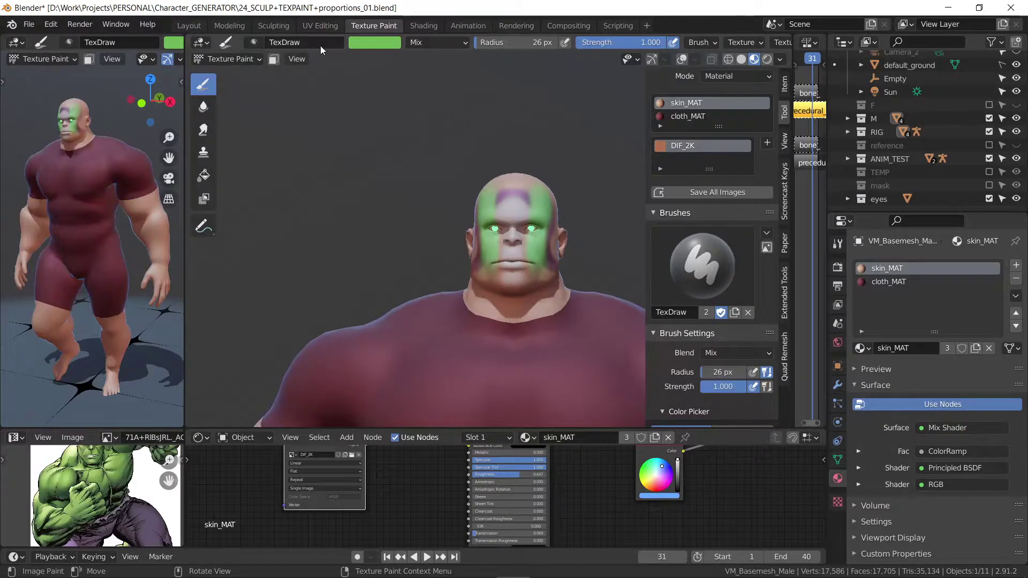
Step: Switch to purple at 9 px radius and paint thin vertical stripes down the forehead and face
left_click(369, 48)
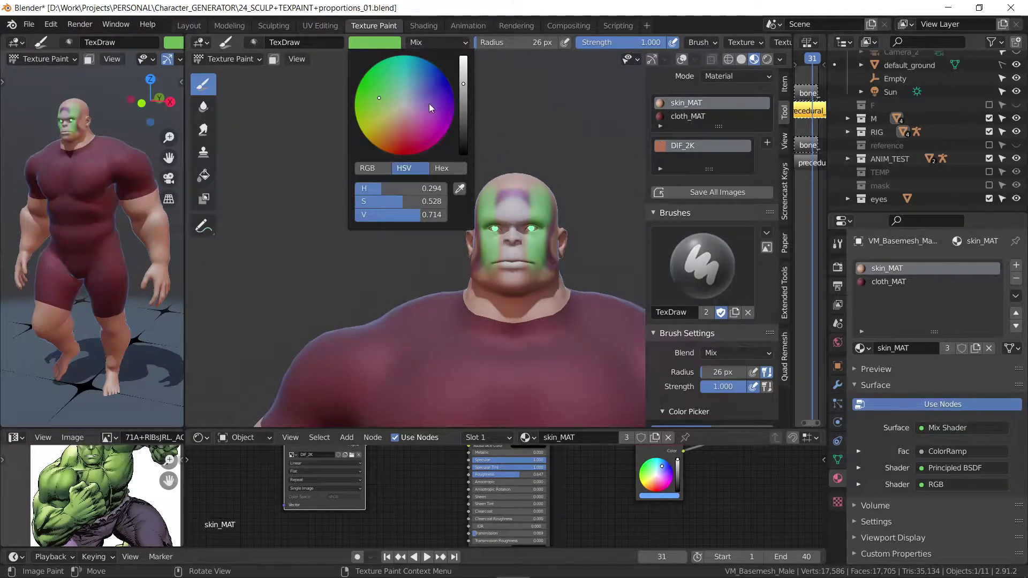
left_click(443, 82)
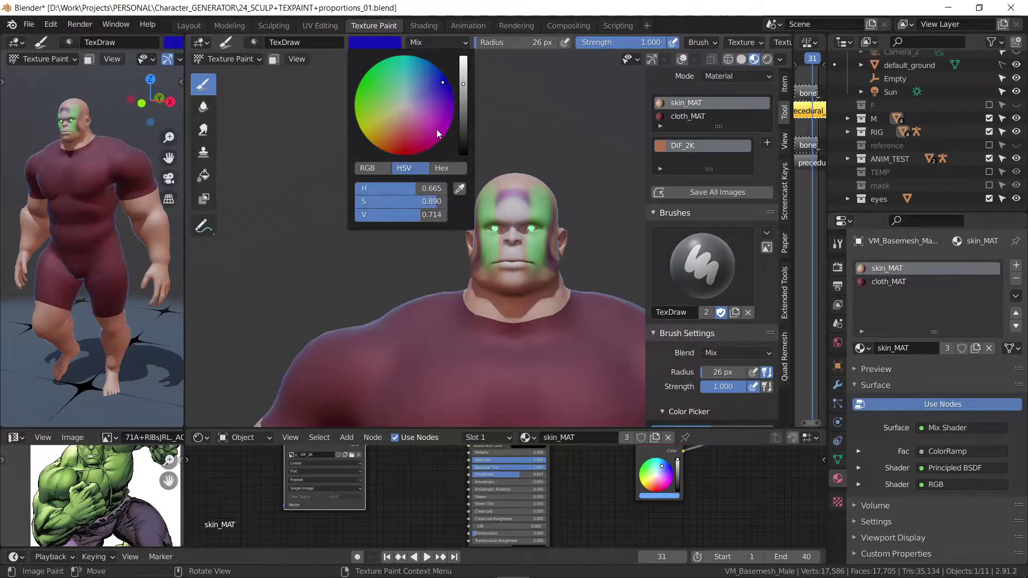
left_click_drag(438, 134, 446, 123)
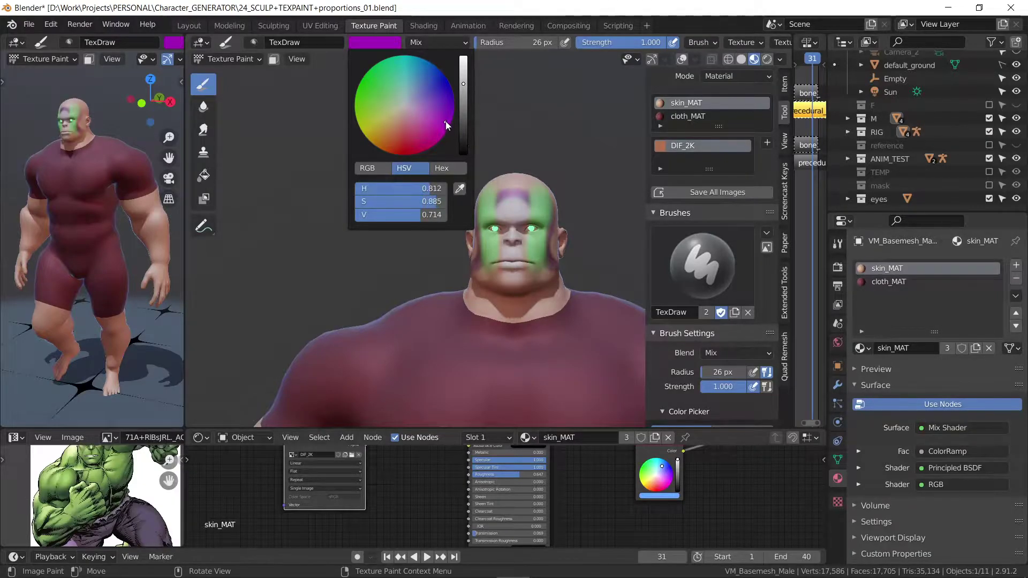
key("f")
left_click(489, 209)
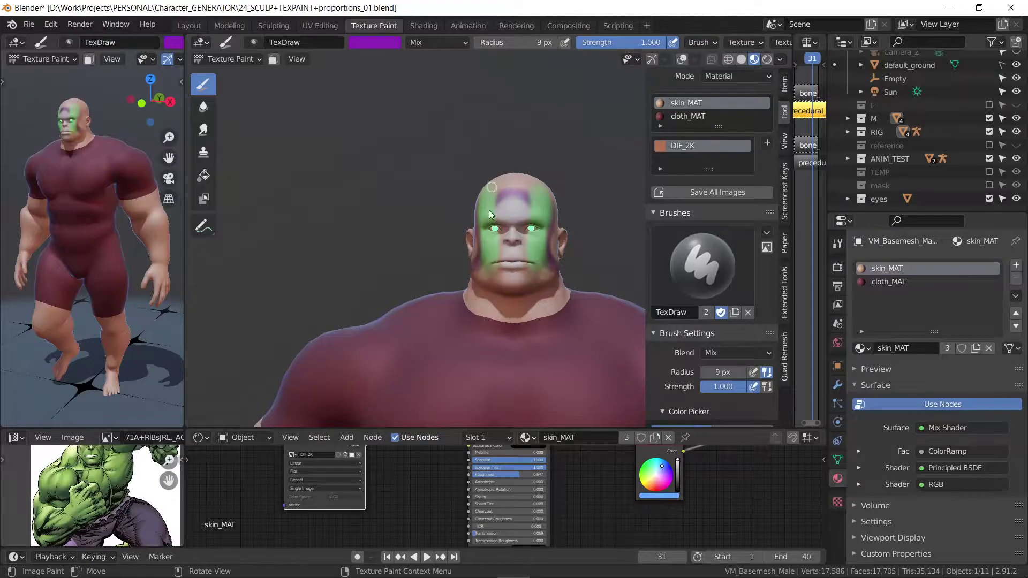
left_click_drag(493, 197, 492, 271)
left_click_drag(533, 195, 533, 274)
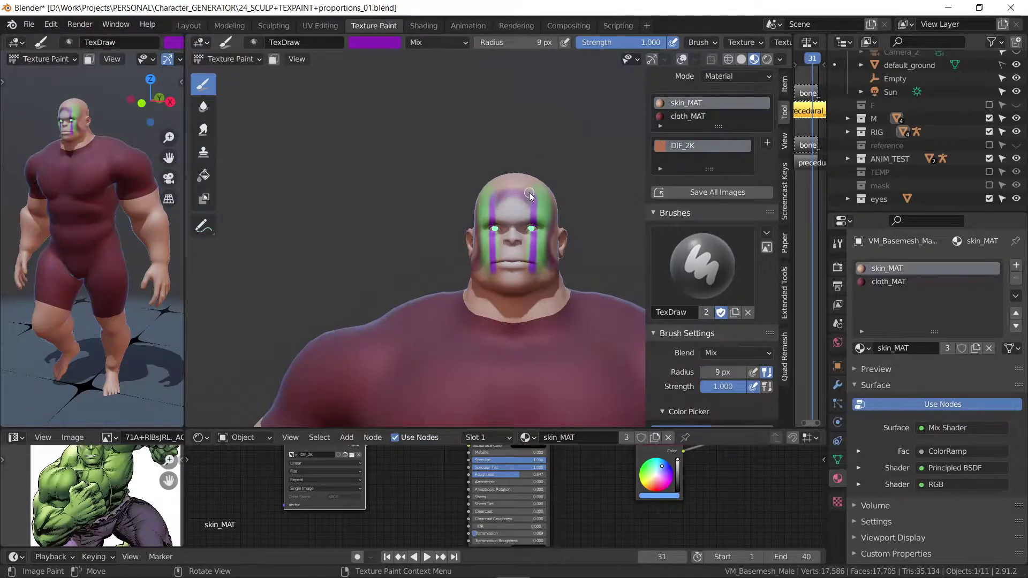
left_click_drag(529, 193, 529, 273)
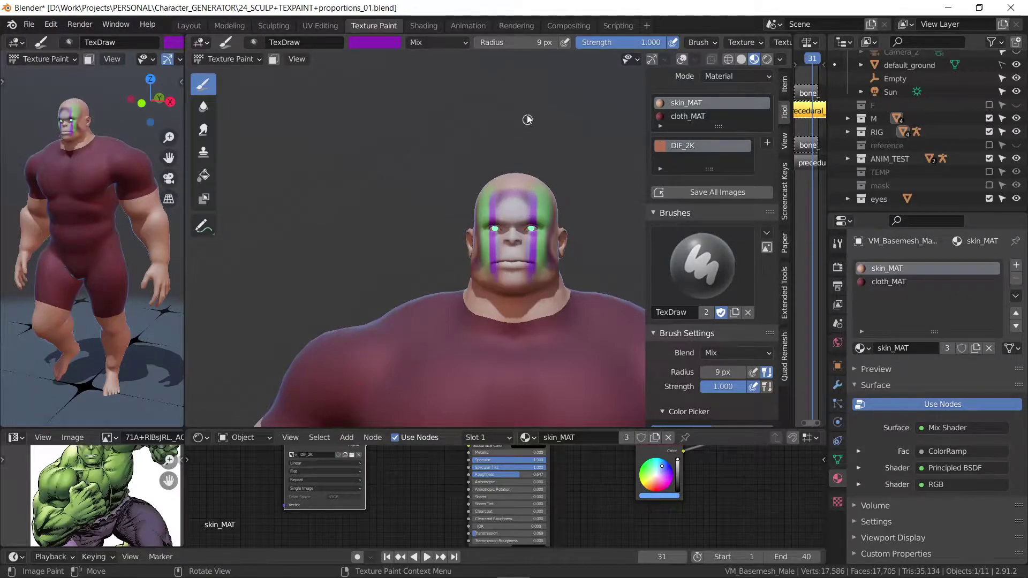
left_click_drag(542, 184, 549, 241)
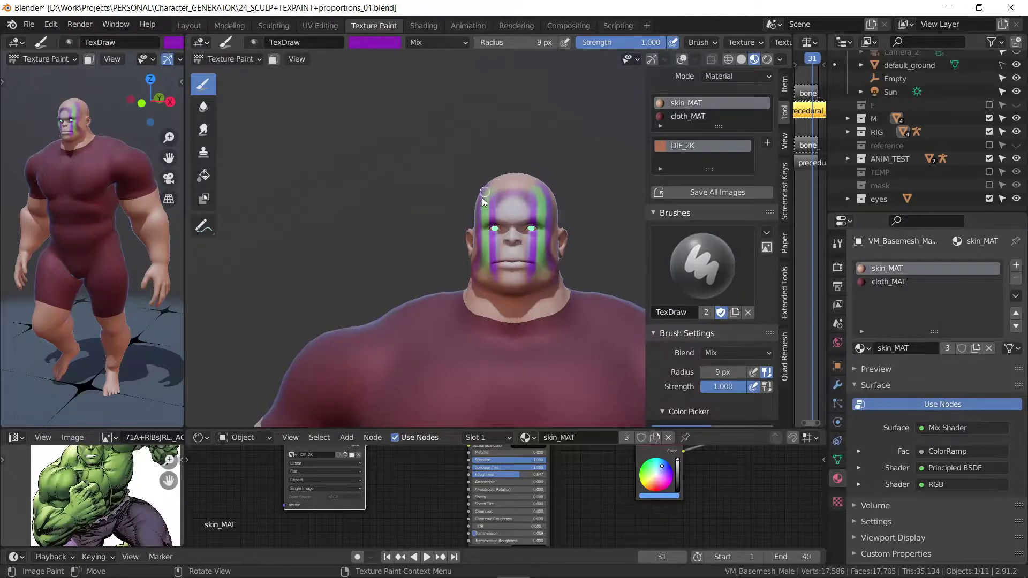
left_click_drag(538, 200, 527, 177)
Step: Orbit to the side of the head and darken the brush colour to near black
mouse_move(458, 263)
middle_mouse_down()
mouse_move(431, 245)
mouse_move(427, 311)
mouse_move(478, 332)
mouse_move(493, 236)
mouse_move(434, 206)
mouse_move(360, 229)
mouse_move(347, 253)
middle_mouse_up()
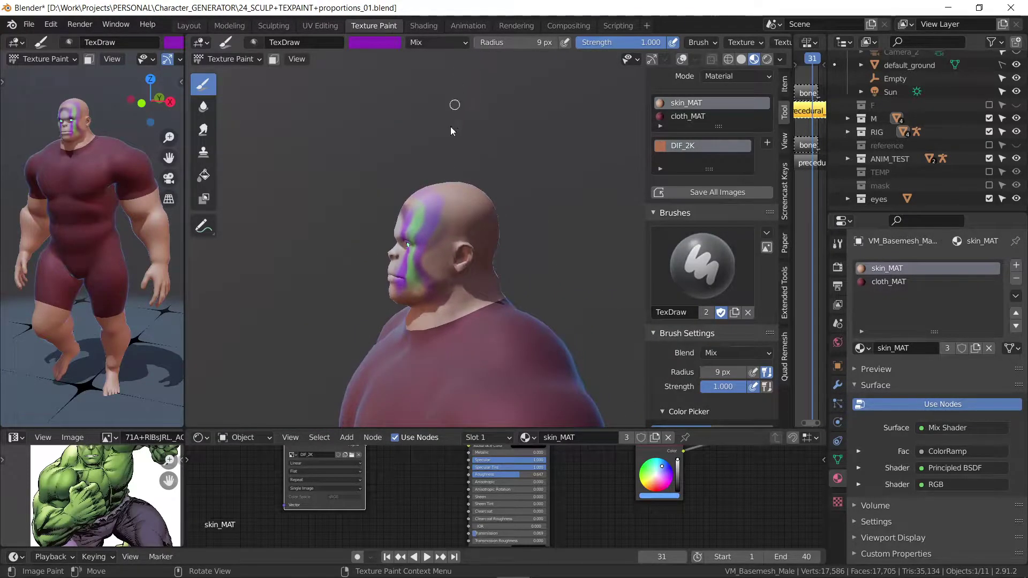
left_click(361, 42)
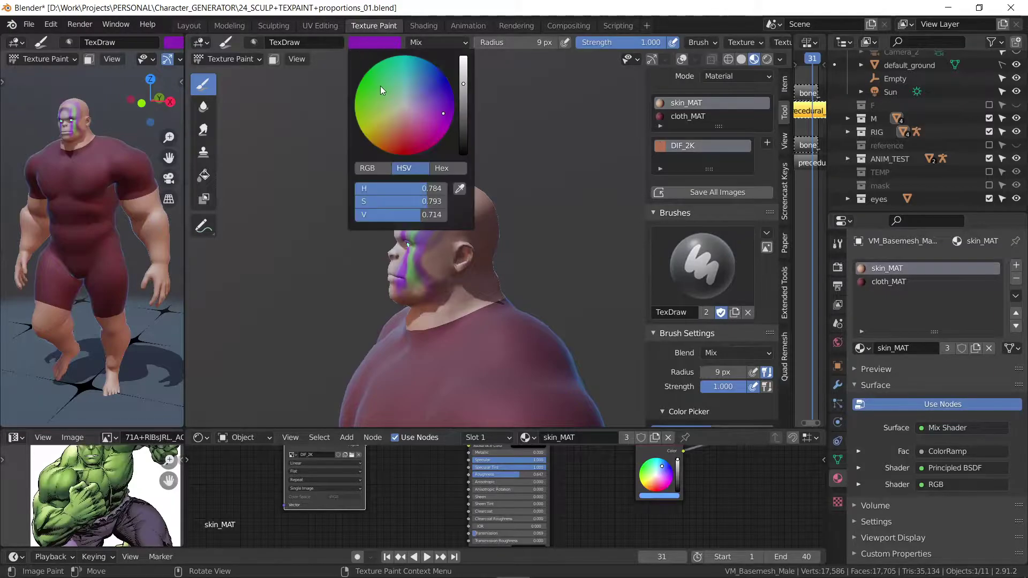
left_click(388, 132)
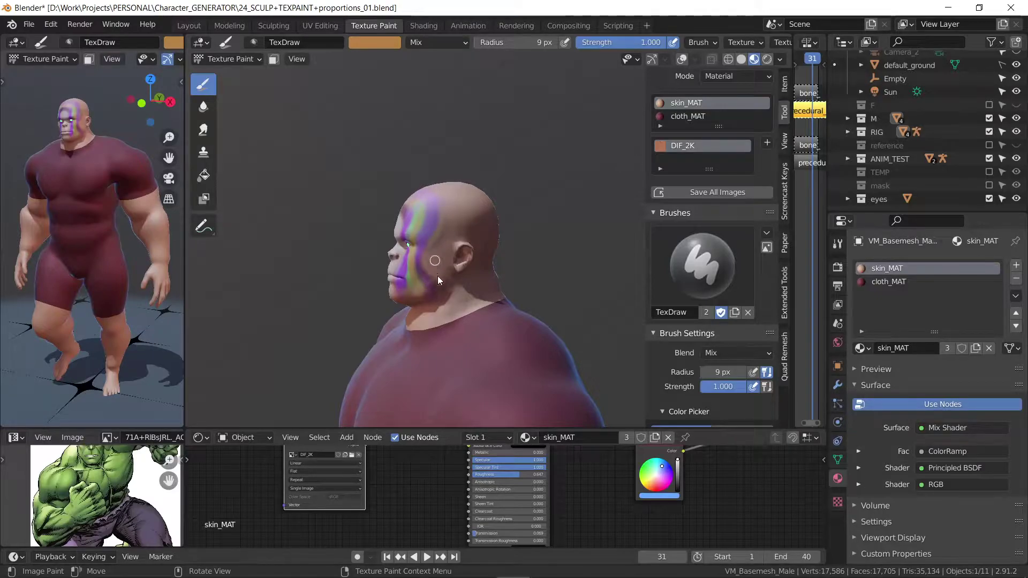
left_click(388, 46)
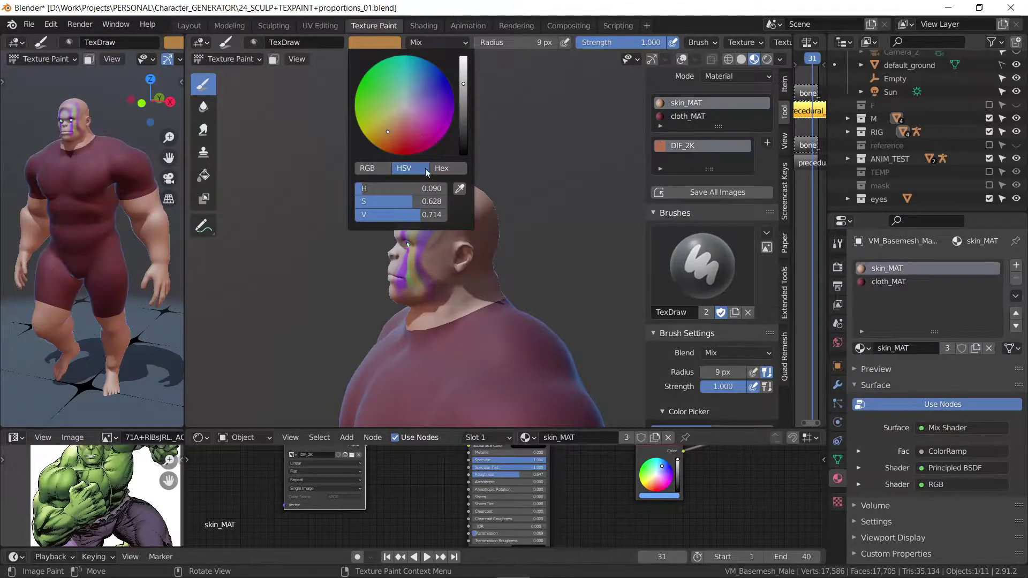
left_click(461, 147)
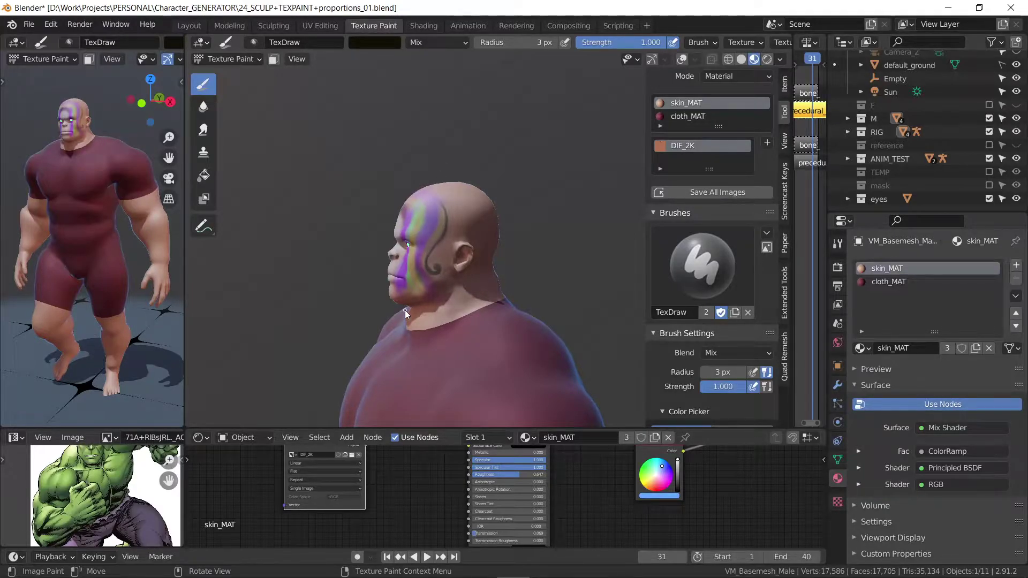
Step: Darken the temple spiral line, undo a stray curl, and enlarge the brush to 10 px
mouse_move(405, 310)
middle_mouse_down()
mouse_move(442, 293)
mouse_move(533, 314)
mouse_move(476, 290)
mouse_move(445, 302)
mouse_move(457, 297)
mouse_move(453, 321)
mouse_move(460, 265)
middle_mouse_up()
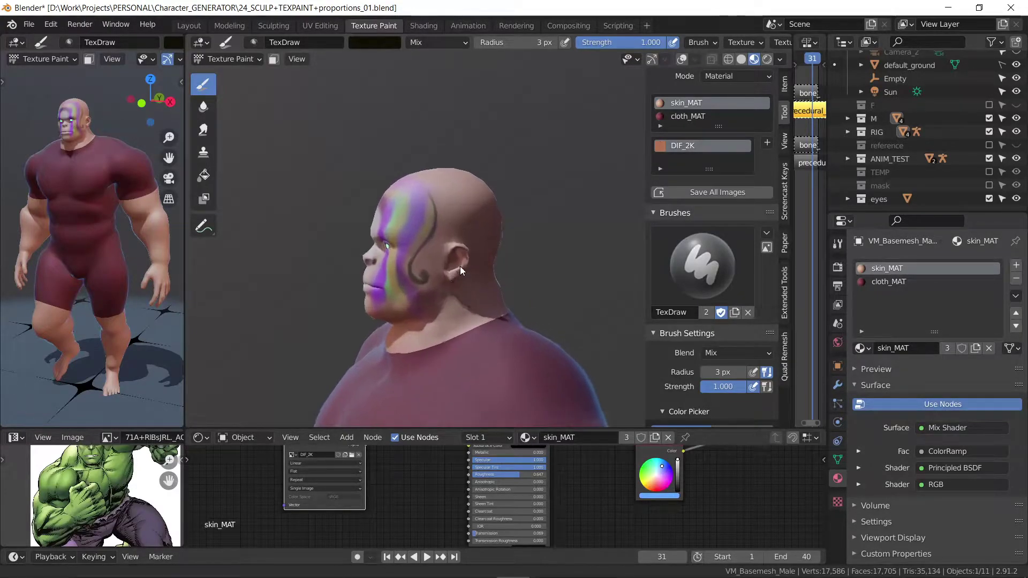
scroll(465, 229, "up", 1)
scroll(468, 217, "up", 2)
scroll(450, 258, "up", 2)
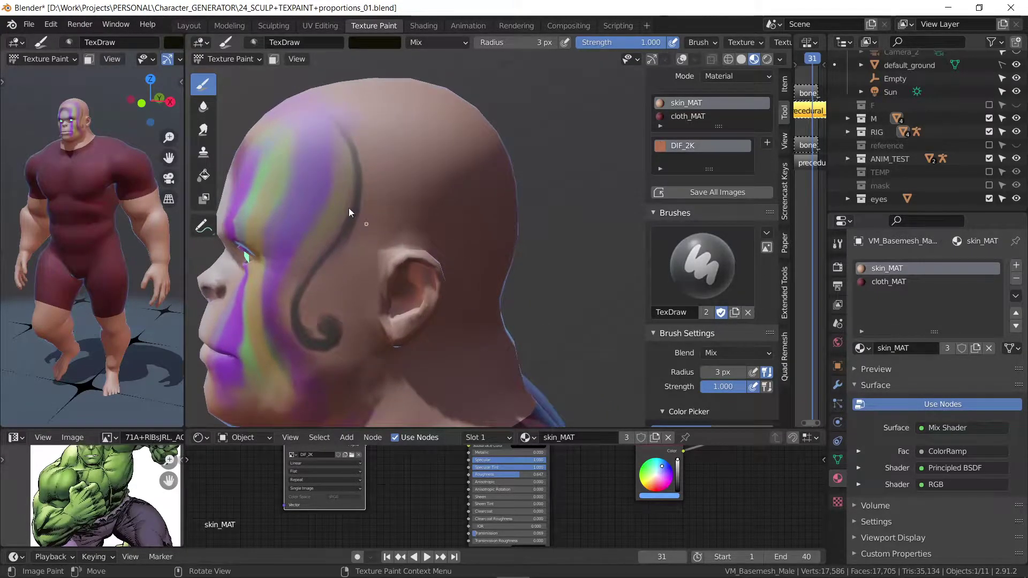
left_click_drag(349, 223, 303, 322)
key("ctrl+z")
key("bracketright")
key("bracketright")
key("bracketright")
Step: Paint a dark line down the nose bridge forking up the forehead, then pick dark maroon
middle_click_drag(311, 300, 448, 280)
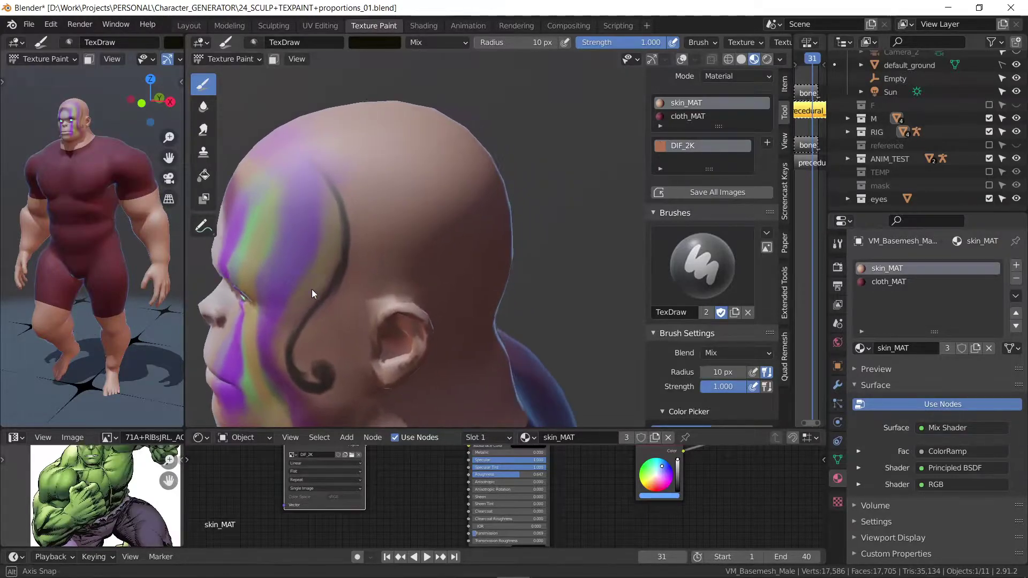
mouse_move(362, 271)
middle_mouse_down()
mouse_move(419, 279)
mouse_move(391, 220)
mouse_move(398, 310)
mouse_move(425, 269)
mouse_move(431, 202)
middle_mouse_up()
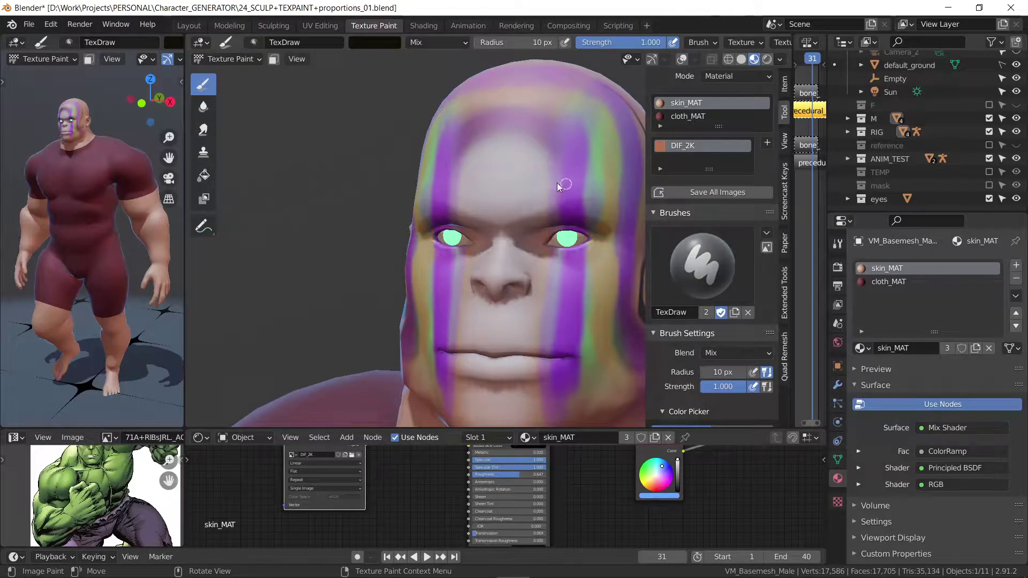
left_click_drag(455, 134, 547, 123)
left_click_drag(502, 187, 496, 284)
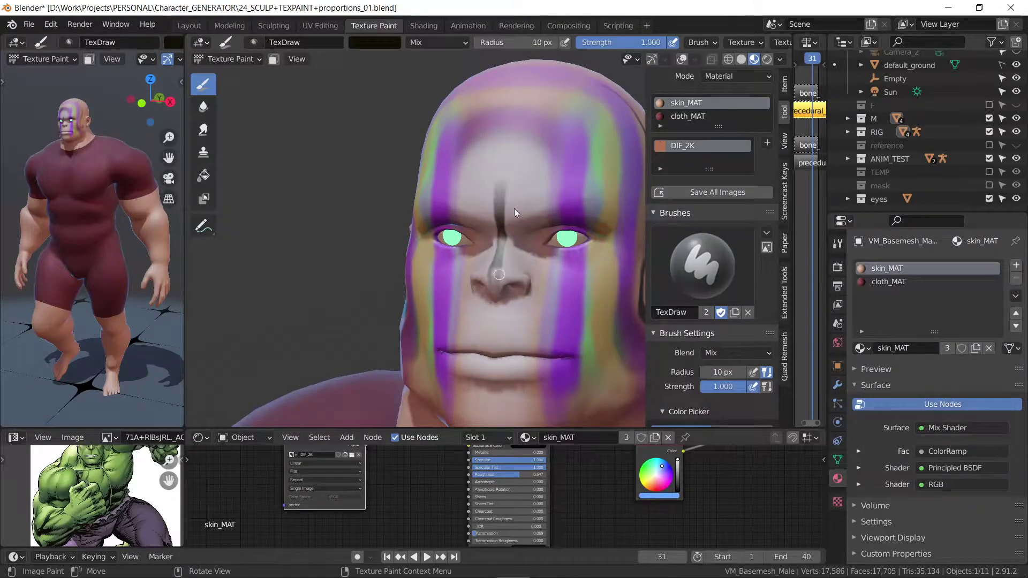
left_click_drag(491, 189, 510, 194)
key("bracketleft")
left_click_drag(517, 184, 531, 121)
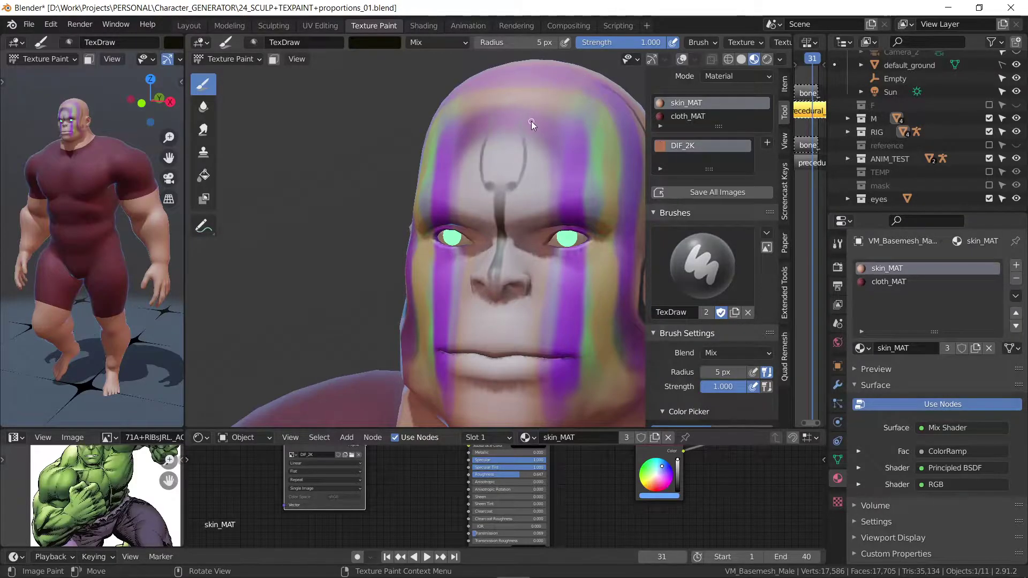
left_click(370, 44)
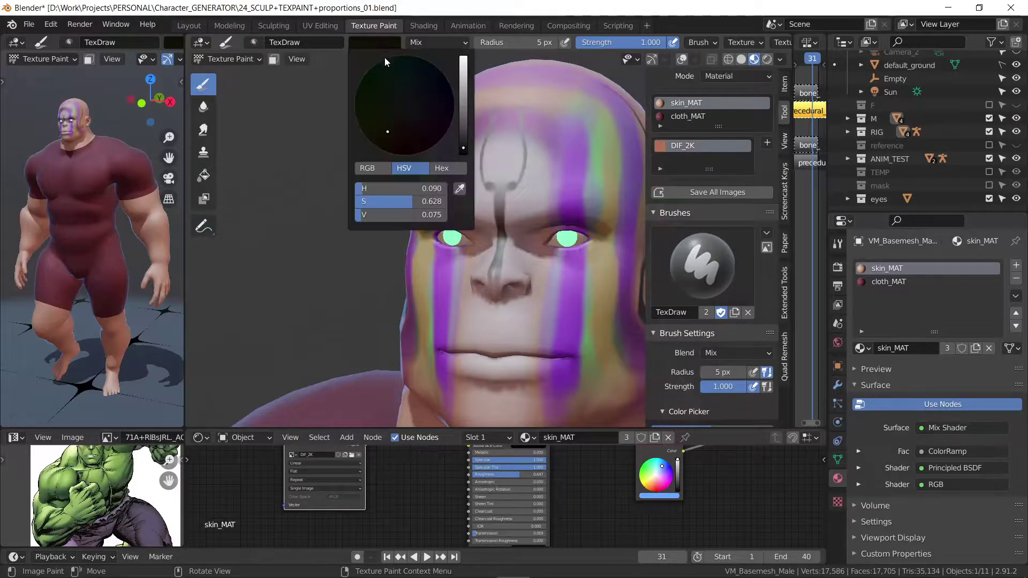
left_click(403, 148)
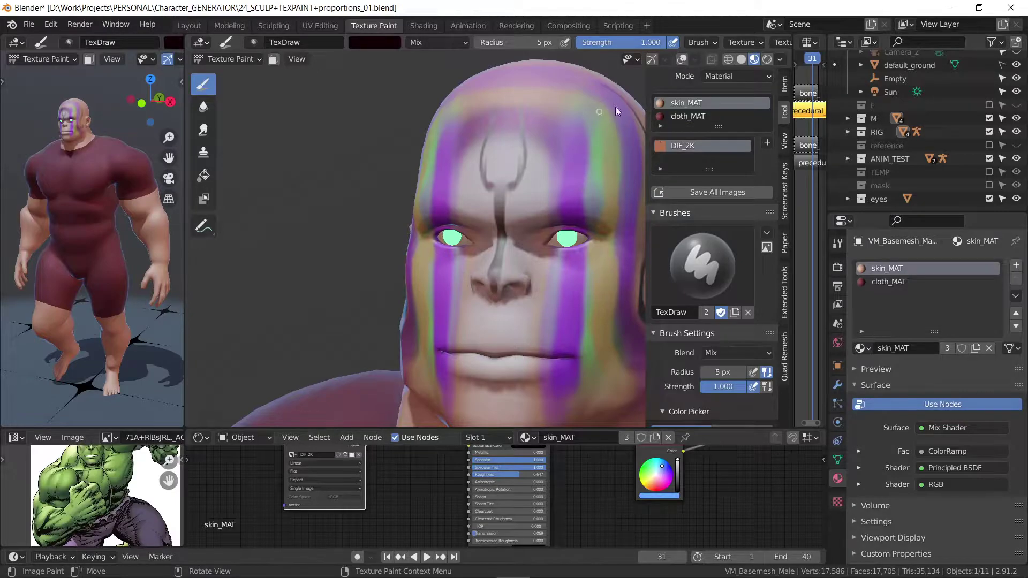
key("space")
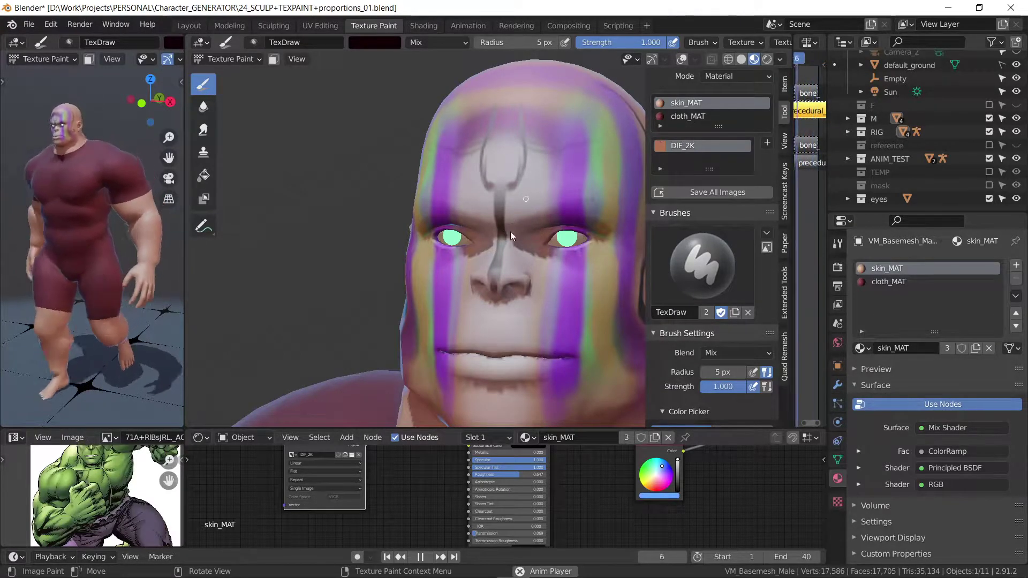
Step: Paint dark curved lines from the brows to the temples and down both cheeks
left_click_drag(500, 238, 435, 147)
mouse_move(602, 119)
left_mouse_down()
mouse_move(515, 225)
mouse_move(452, 187)
left_mouse_up()
left_click_drag(519, 217, 546, 194)
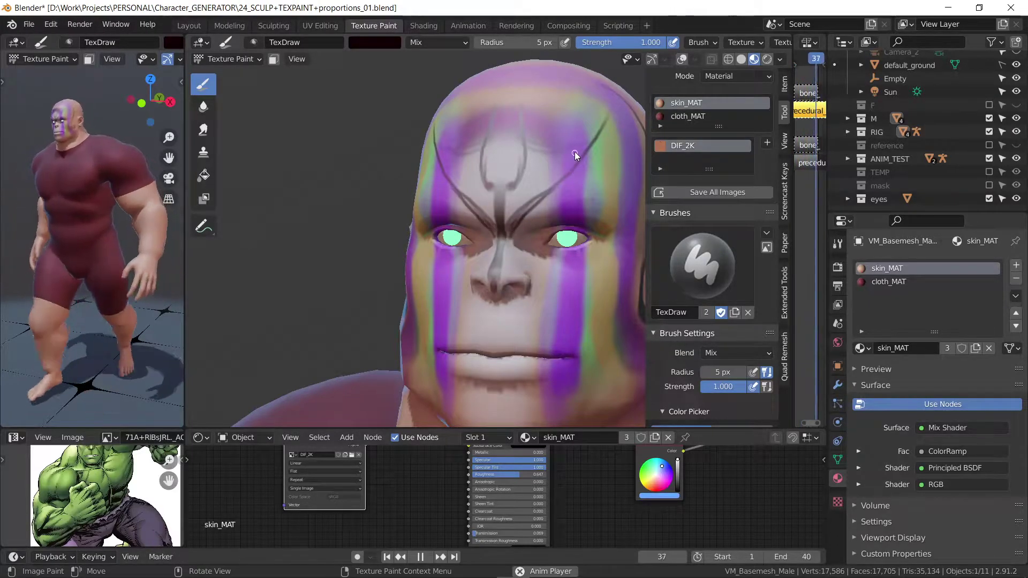
left_click_drag(484, 262, 445, 334)
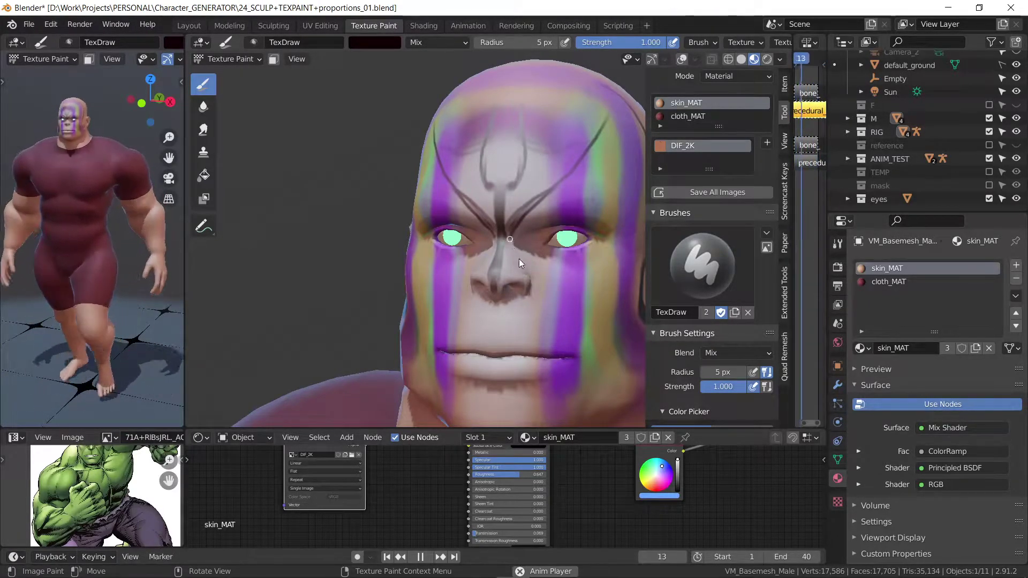
left_click_drag(519, 259, 560, 340)
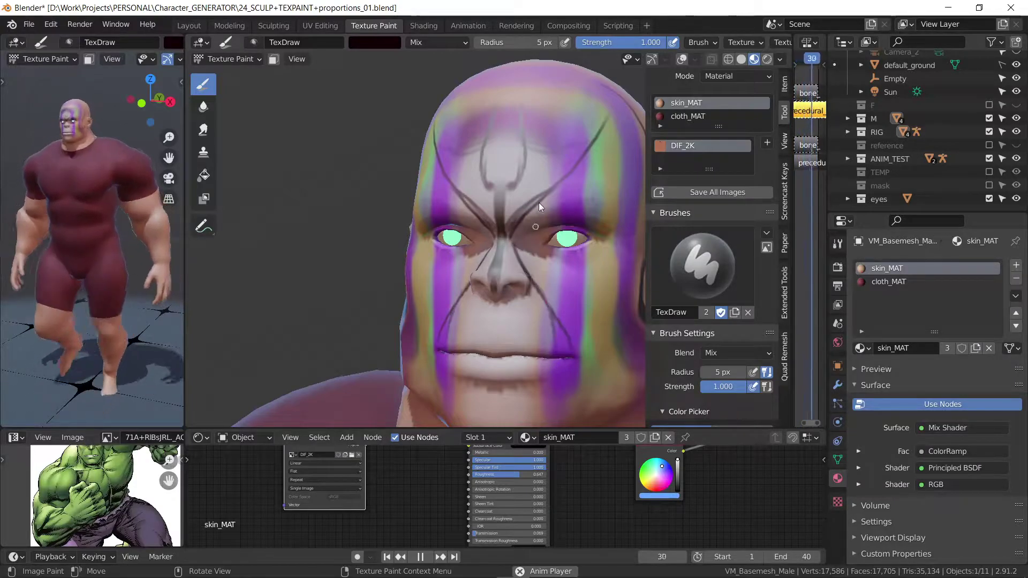
left_click_drag(554, 334, 547, 421)
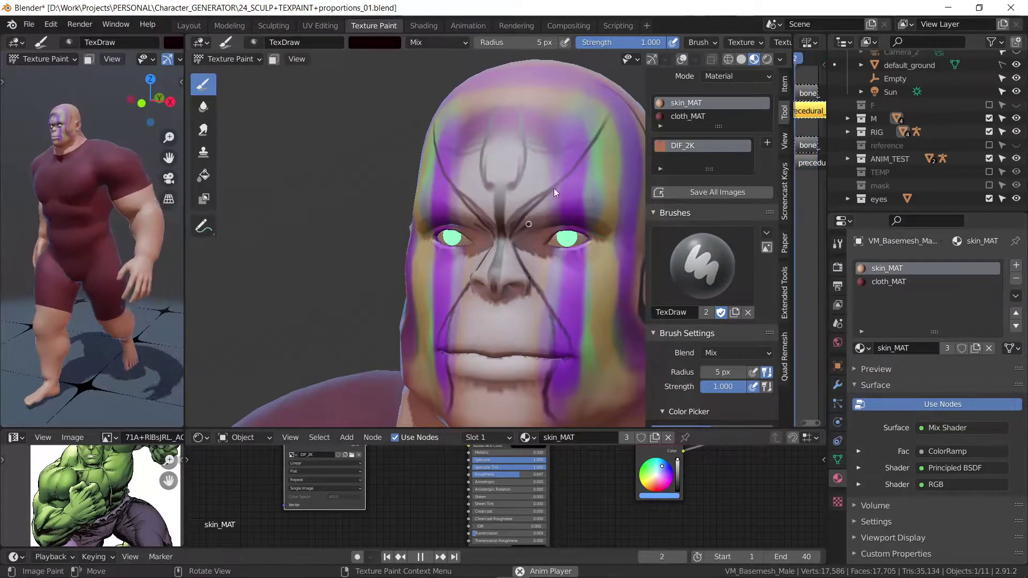
Step: Darken the strokes over both brows and add mirrored lines beside the nose
left_click_drag(460, 200, 485, 227)
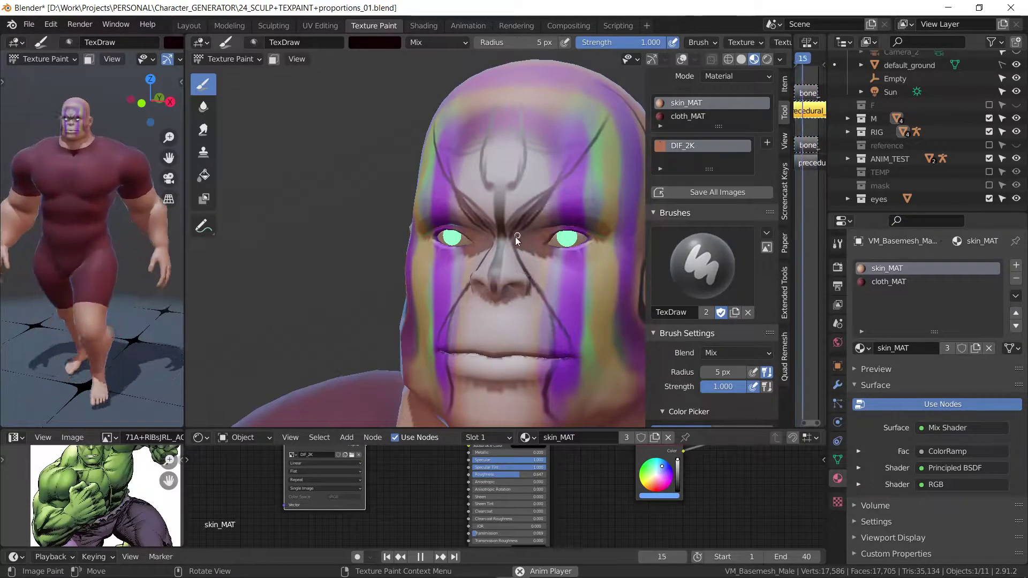
mouse_move(447, 182)
left_mouse_down()
mouse_move(488, 235)
mouse_move(465, 222)
left_mouse_up()
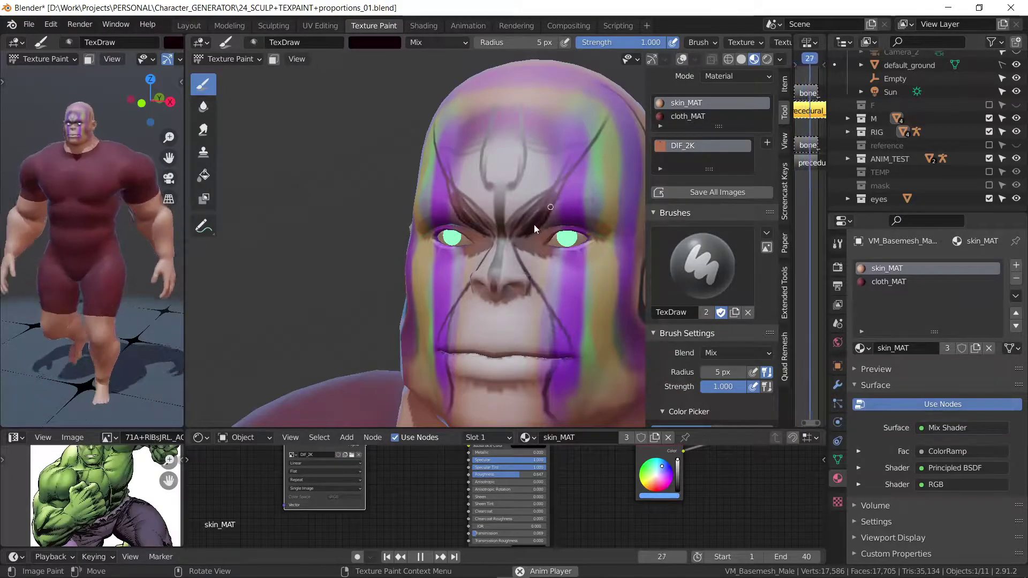
mouse_move(585, 152)
left_mouse_down()
mouse_move(515, 240)
mouse_move(551, 208)
left_mouse_up()
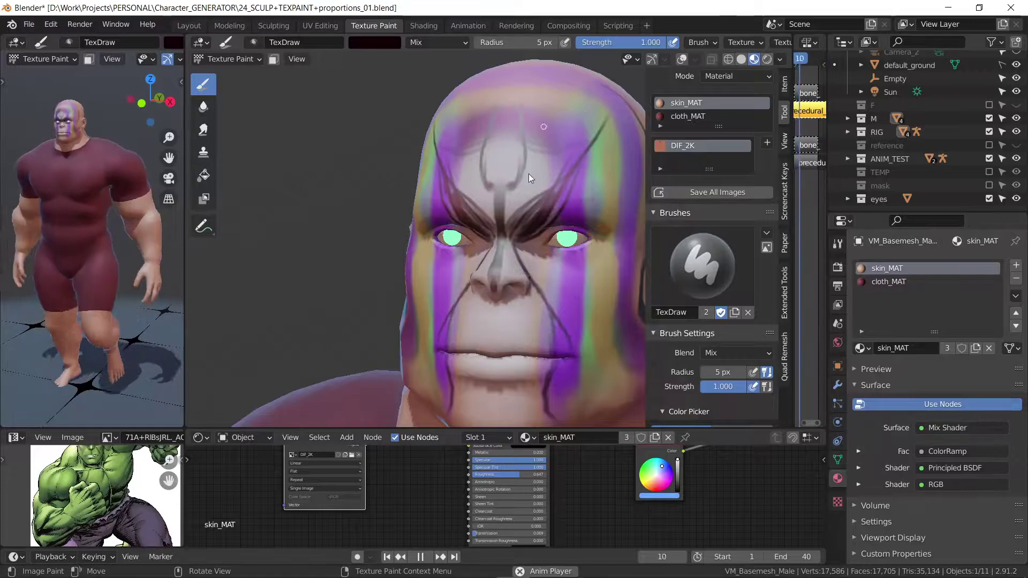
mouse_move(528, 174)
left_mouse_down()
mouse_move(516, 237)
mouse_move(465, 292)
left_mouse_up()
left_click_drag(530, 257, 544, 294)
left_click_drag(484, 255, 471, 284)
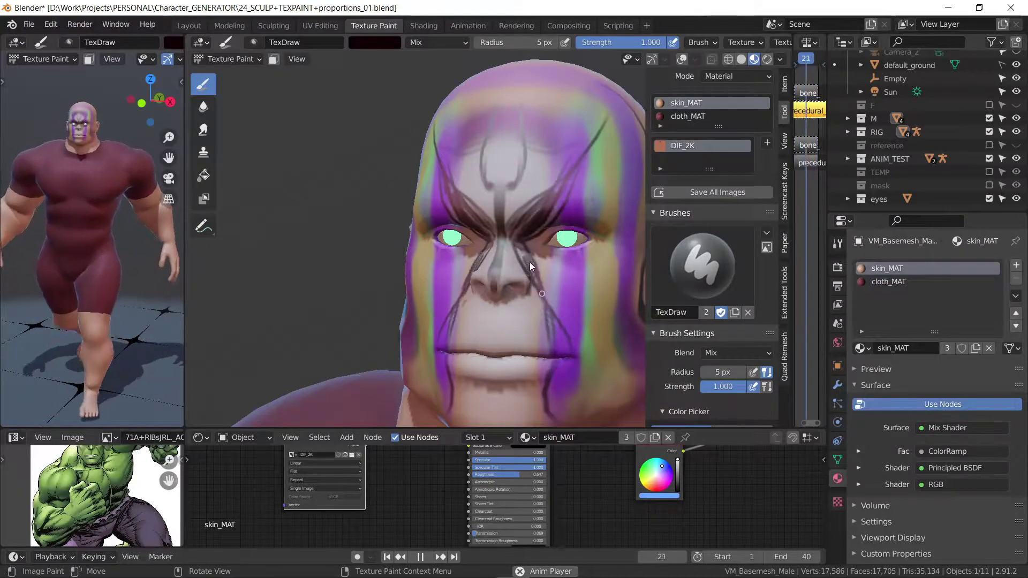
mouse_move(550, 276)
left_mouse_down()
mouse_move(560, 317)
mouse_move(542, 308)
left_mouse_up()
mouse_move(536, 261)
left_mouse_down()
mouse_move(545, 300)
mouse_move(541, 270)
left_mouse_up()
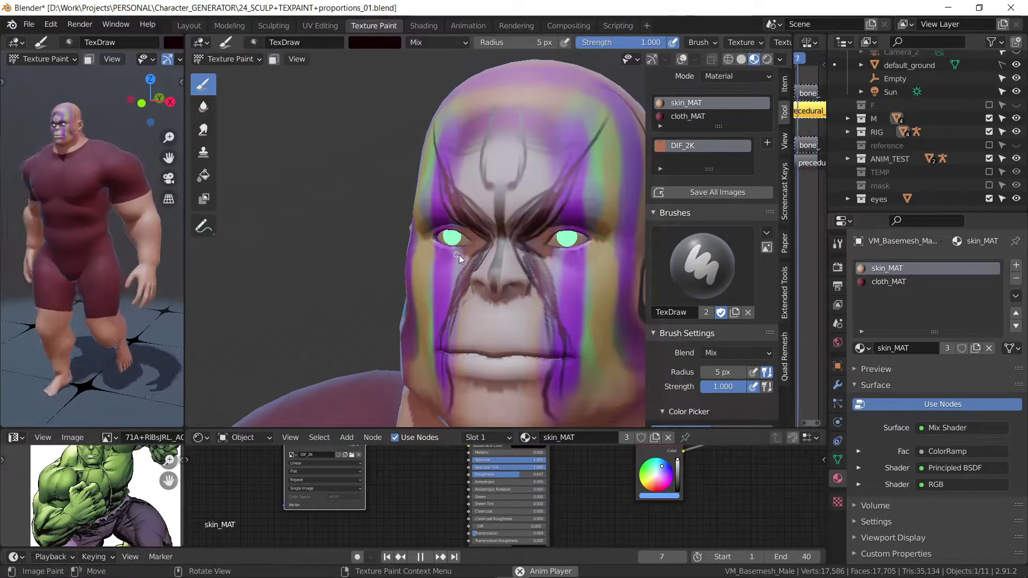
Step: Dab dark dots along the forehead, stop playback, and select the Soften brush
mouse_move(384, 272)
middle_mouse_down()
mouse_move(438, 302)
mouse_move(391, 285)
mouse_move(474, 214)
mouse_move(484, 282)
mouse_move(524, 229)
mouse_move(485, 260)
mouse_move(483, 244)
middle_mouse_up()
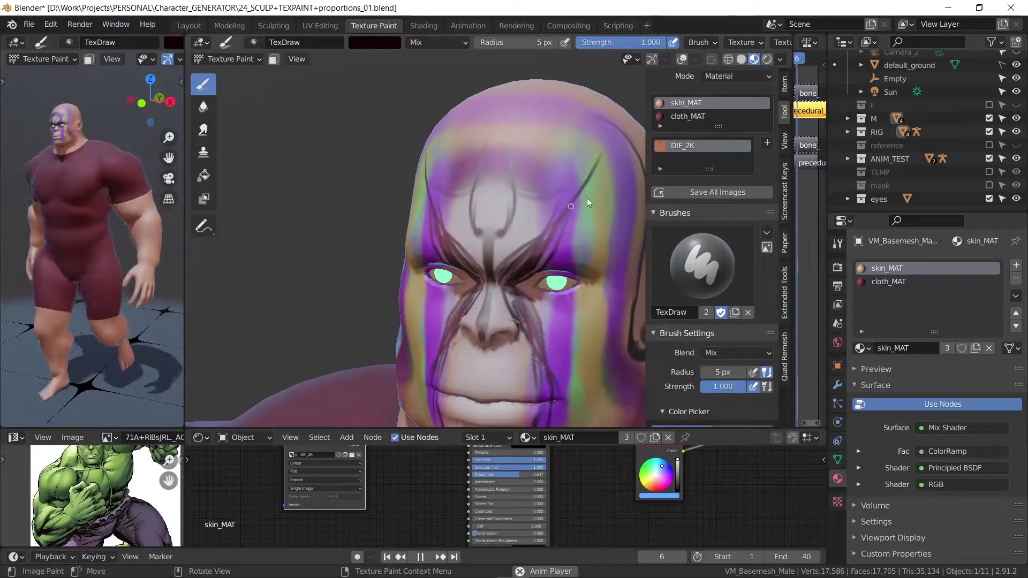
mouse_move(600, 265)
middle_mouse_down()
mouse_move(613, 204)
mouse_move(522, 233)
middle_mouse_up()
mouse_move(409, 351)
middle_mouse_down()
mouse_move(497, 214)
mouse_move(497, 332)
mouse_move(542, 281)
mouse_move(514, 150)
middle_mouse_up()
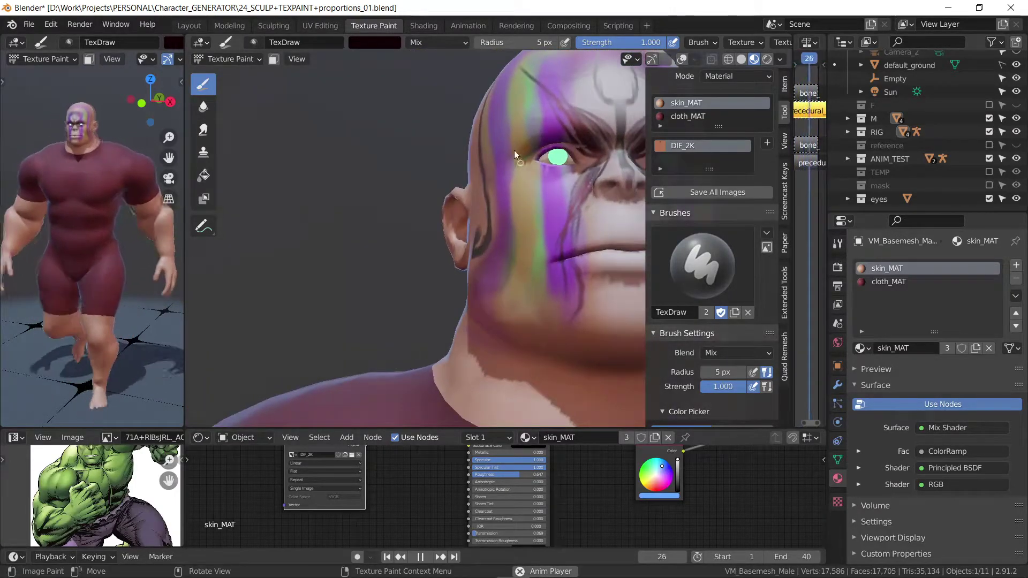
left_click(517, 135)
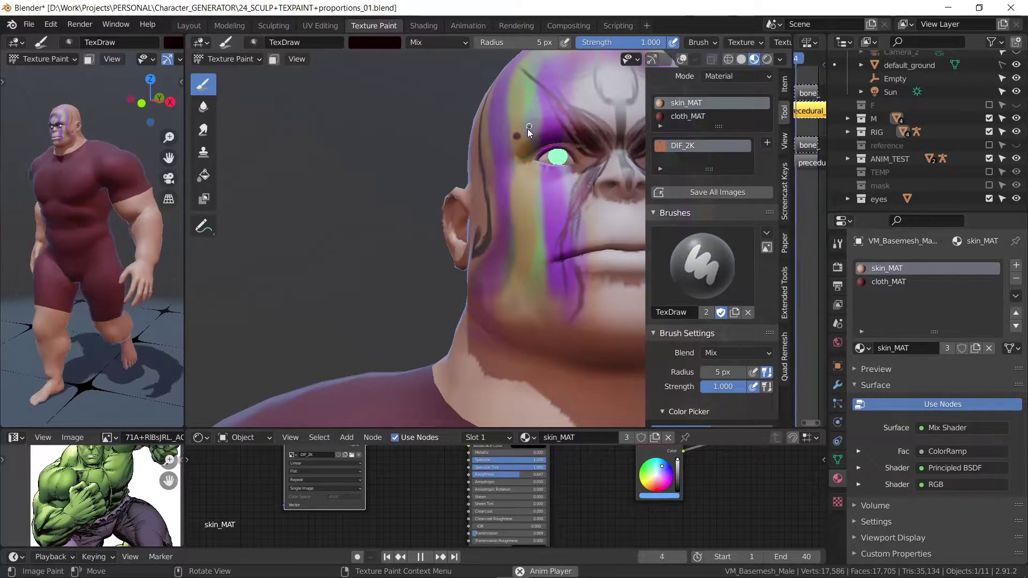
left_click(530, 128)
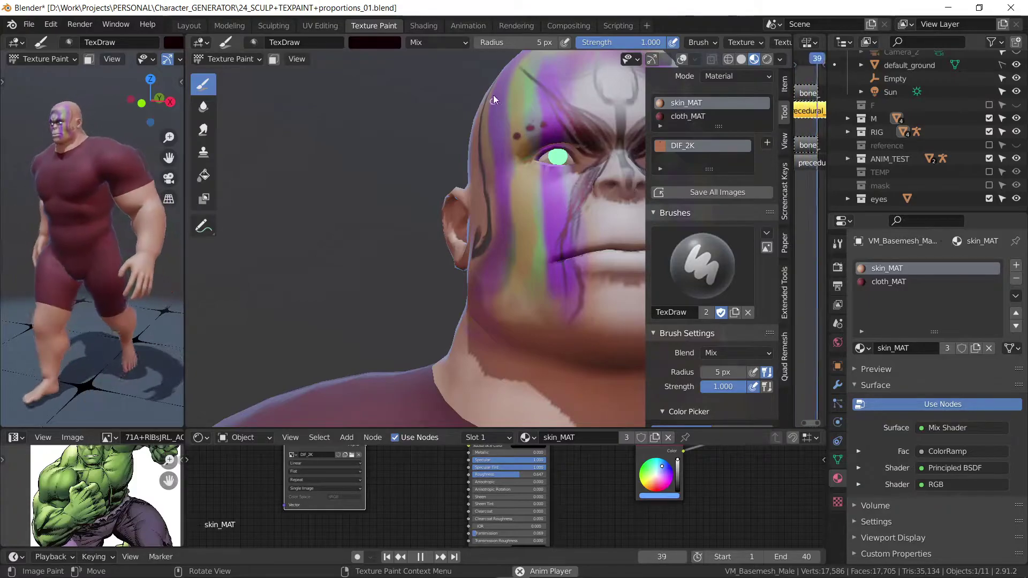
key("space")
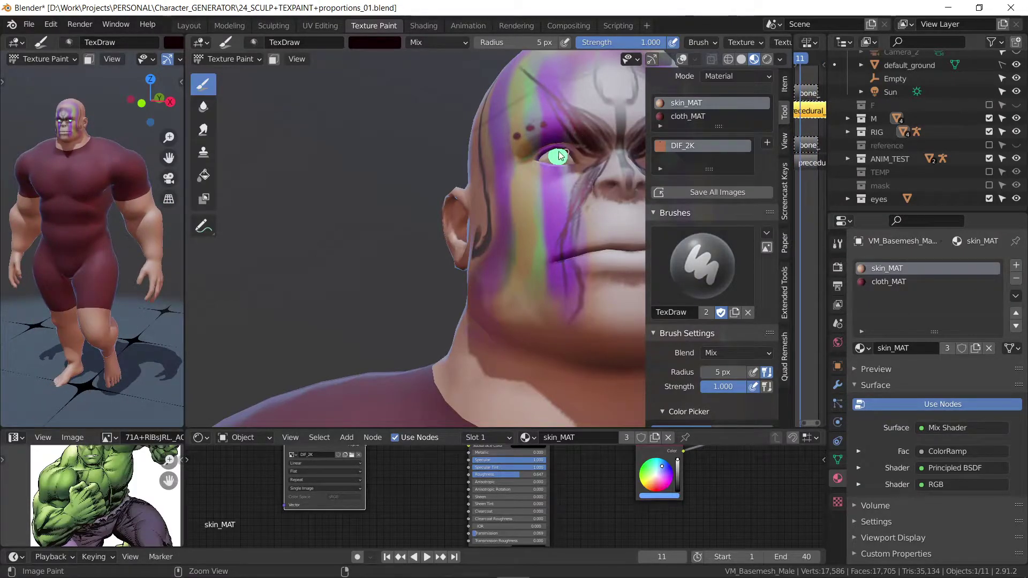
mouse_move(557, 126)
middle_mouse_down()
mouse_move(503, 218)
mouse_move(539, 160)
mouse_move(516, 167)
middle_mouse_up()
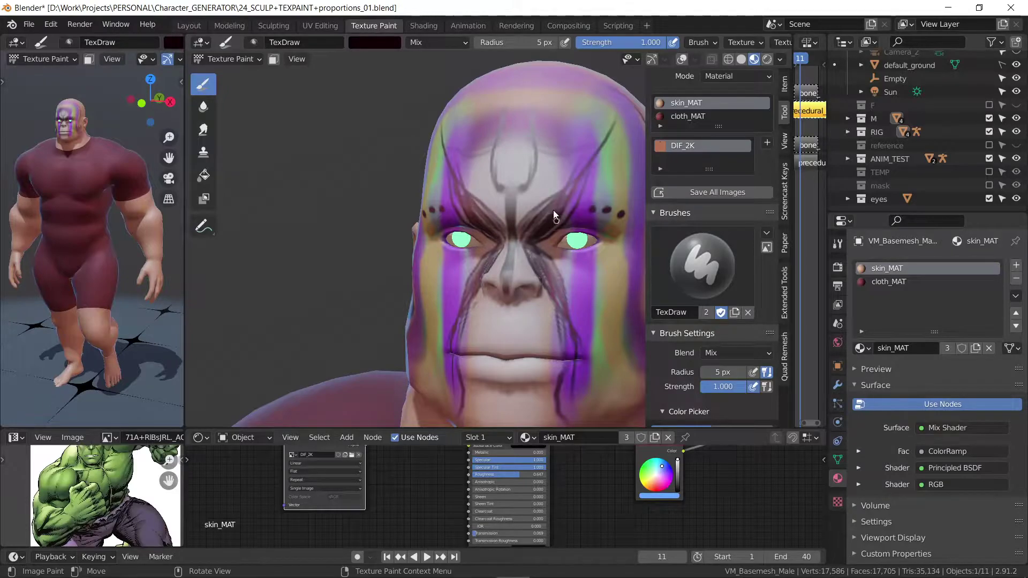
left_click(213, 107)
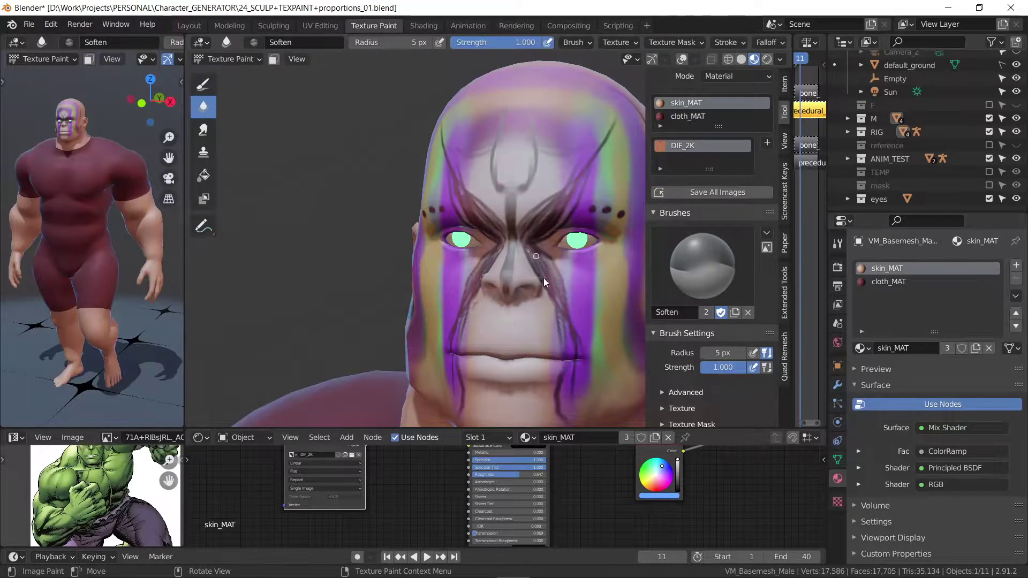
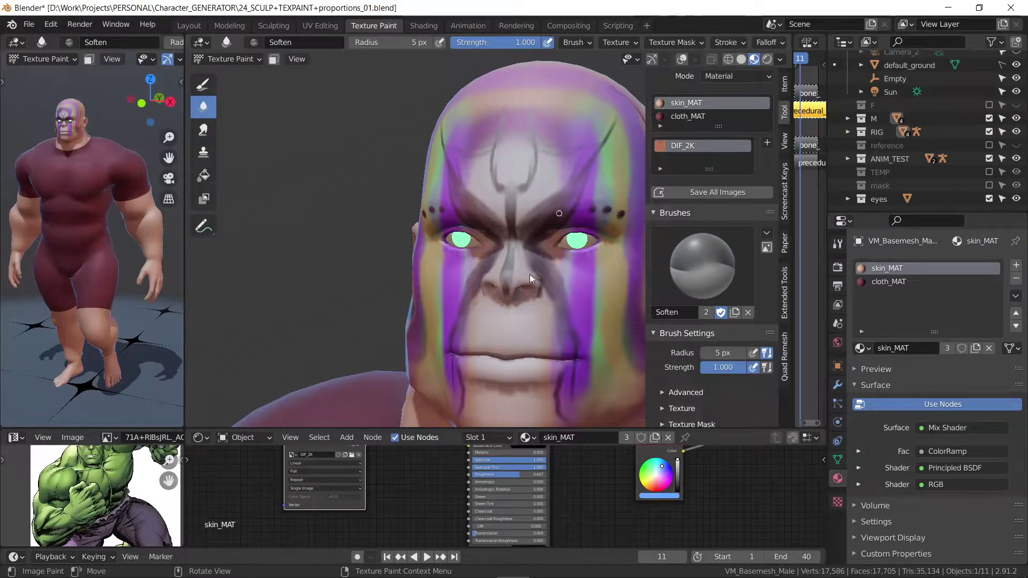
Step: Play the animation and display the mesh's shape keys, with Key 1.001 driven at 0.784
key("space")
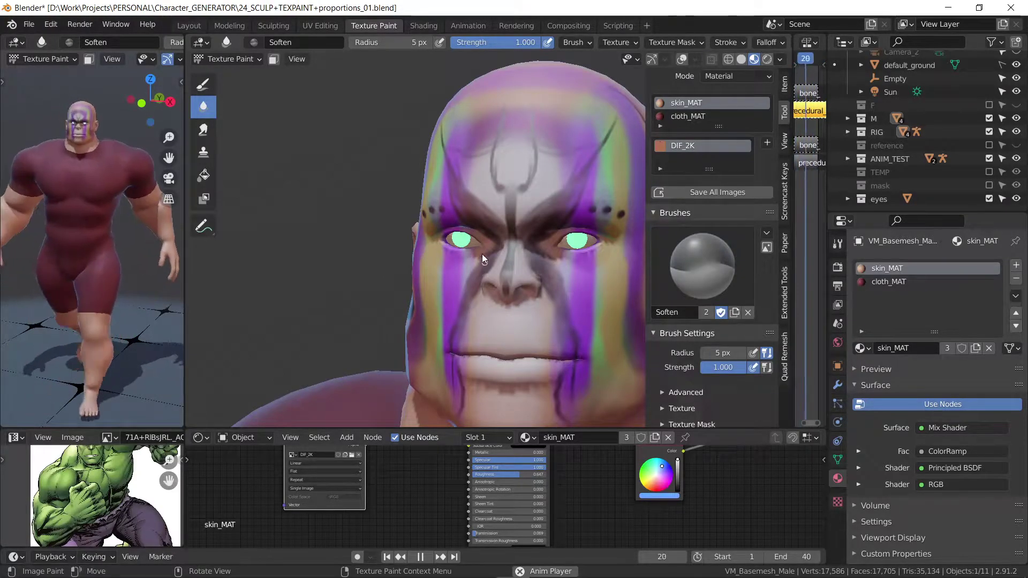
mouse_move(474, 218)
middle_mouse_down()
mouse_move(489, 240)
mouse_move(496, 211)
mouse_move(437, 206)
mouse_move(486, 190)
mouse_move(439, 284)
mouse_move(455, 221)
mouse_move(369, 175)
mouse_move(305, 203)
mouse_move(323, 260)
mouse_move(478, 221)
mouse_move(480, 198)
middle_mouse_up()
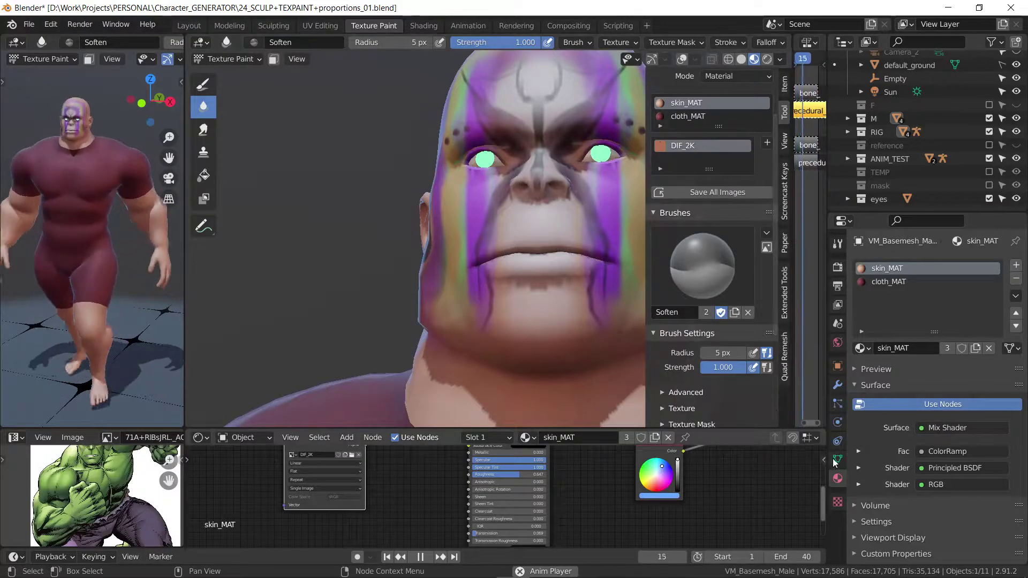
left_click(836, 459)
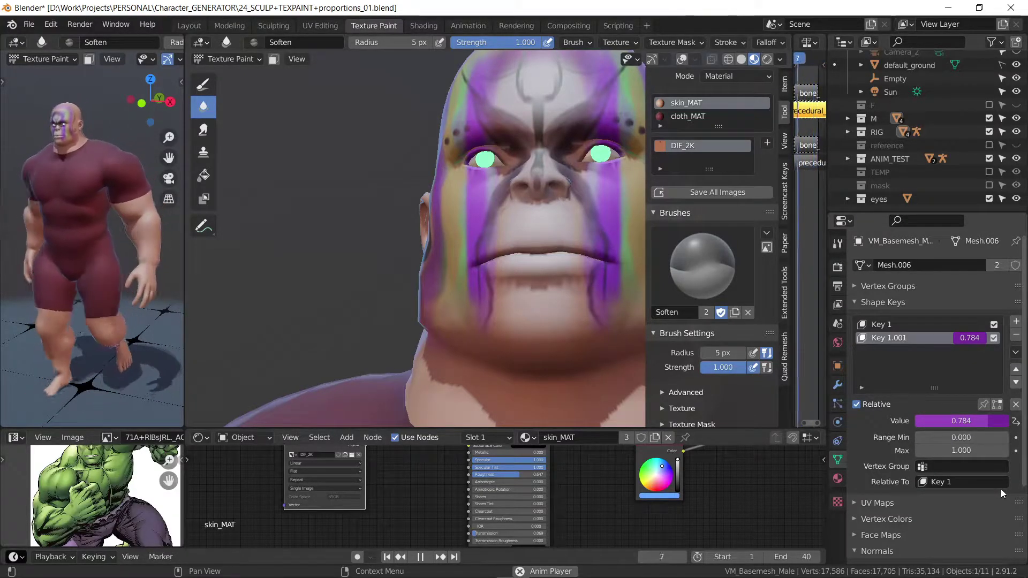
Step: Inspect the driver on Key 1.001's value, then delete it so the value reads 1.000
right_click(951, 410)
mouse_move(883, 411)
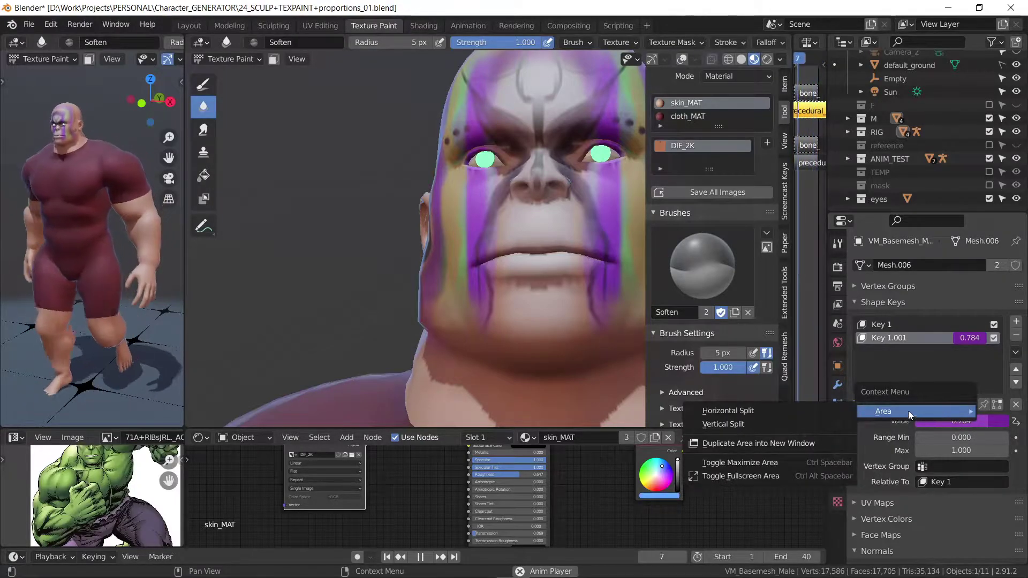
right_click(998, 416)
right_click(994, 417)
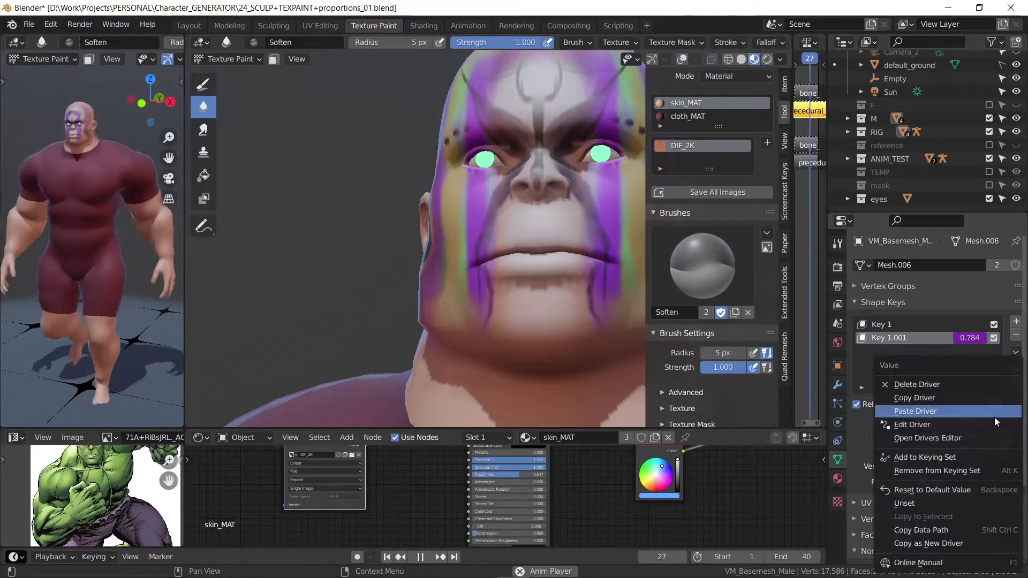
left_click(994, 416)
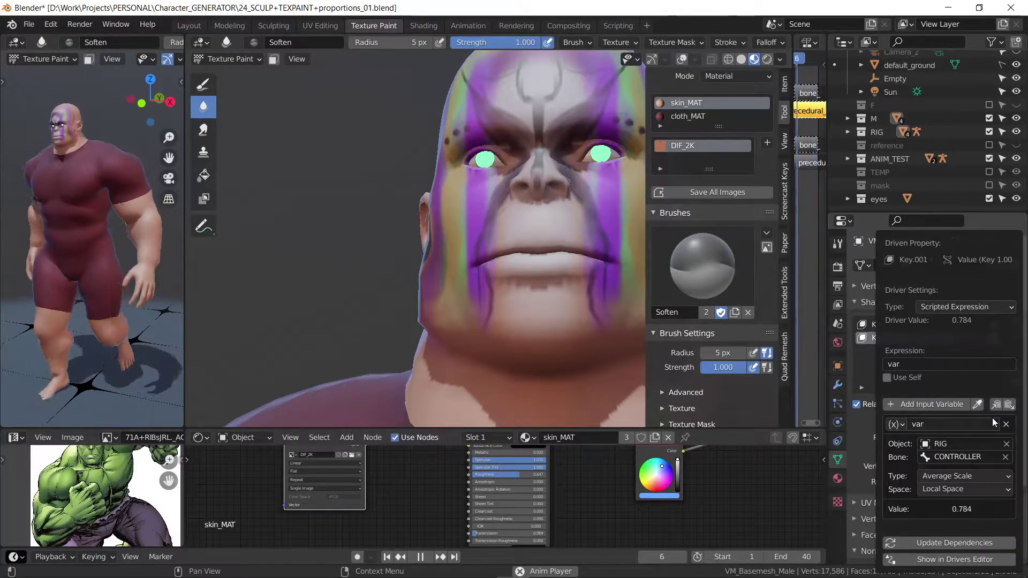
key("Escape")
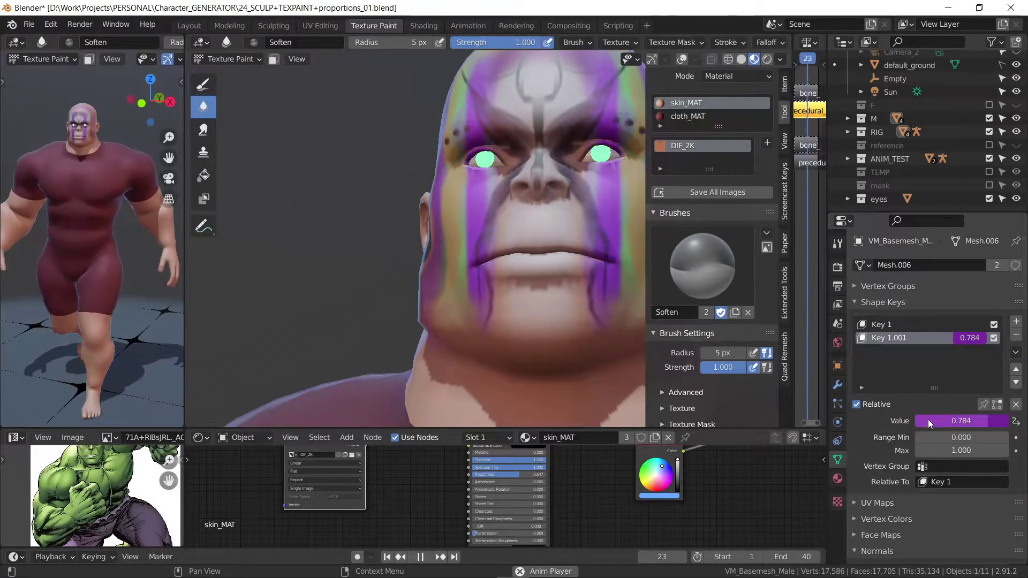
right_click(952, 413)
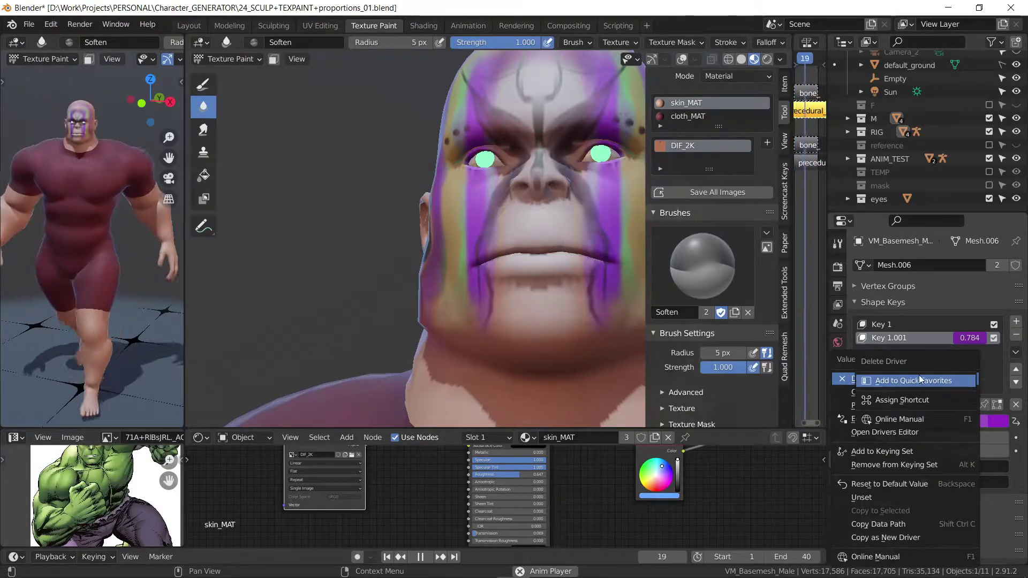
left_click(860, 379)
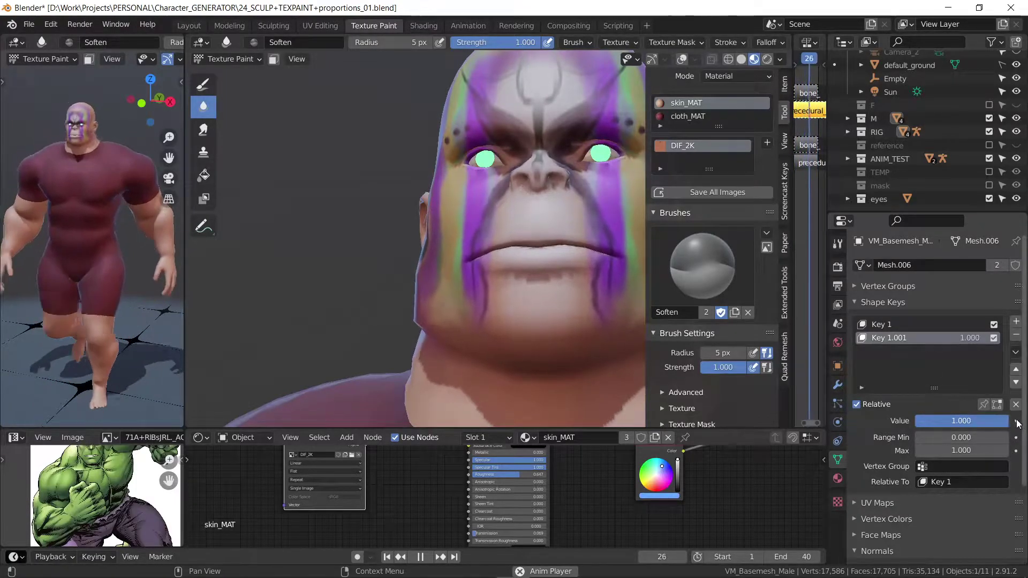
Step: Drag Key 1.001's value down to 0.000, checking the face from above, below and front
mouse_move(983, 421)
left_mouse_down()
mouse_move(878, 419)
mouse_move(1006, 421)
left_mouse_up()
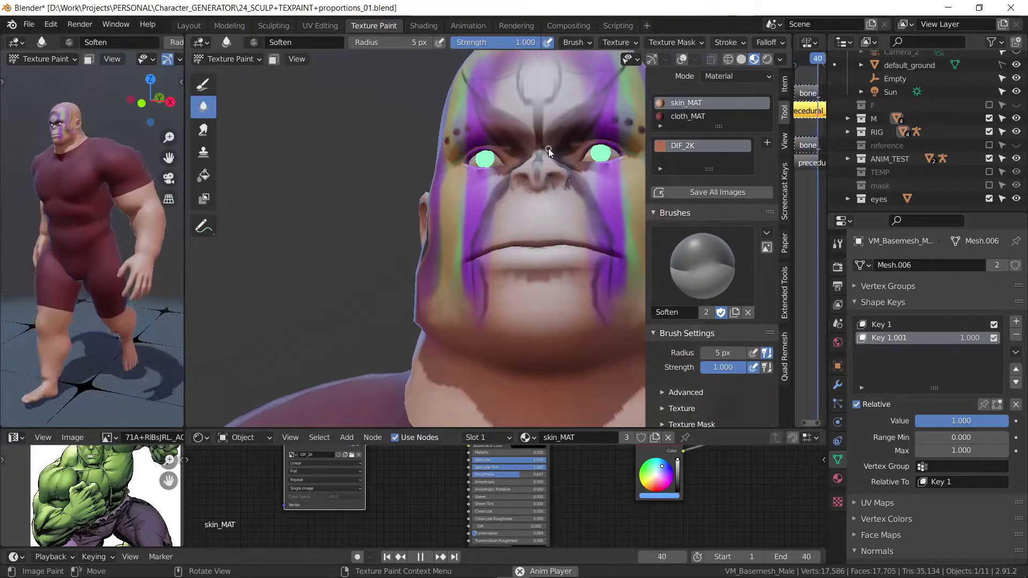
mouse_move(538, 211)
middle_mouse_down()
mouse_move(477, 261)
mouse_move(382, 159)
mouse_move(428, 277)
mouse_move(548, 179)
mouse_move(503, 160)
middle_mouse_up()
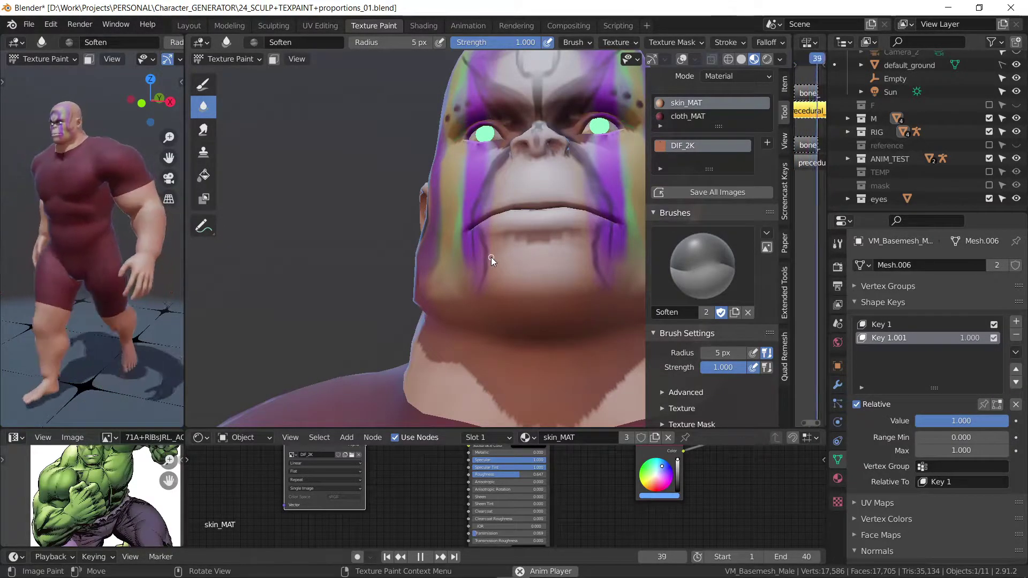
mouse_move(338, 300)
middle_mouse_down()
mouse_move(402, 397)
mouse_move(368, 455)
mouse_move(293, 324)
mouse_move(393, 229)
mouse_move(362, 236)
mouse_move(435, 234)
mouse_move(445, 201)
mouse_move(503, 232)
mouse_move(310, 238)
middle_mouse_up()
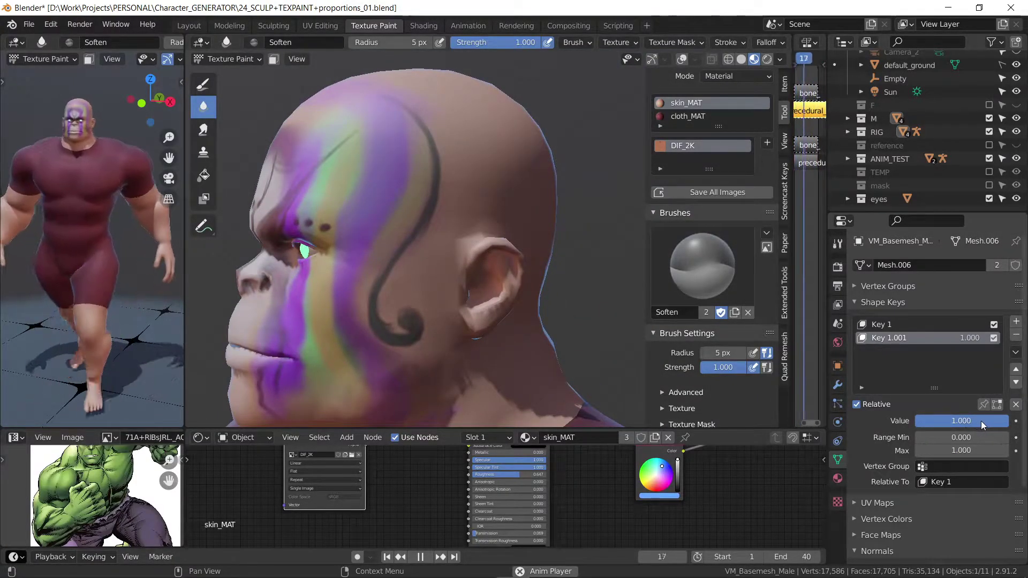
mouse_move(980, 420)
left_mouse_down()
mouse_move(860, 406)
mouse_move(943, 408)
mouse_move(827, 410)
left_mouse_up()
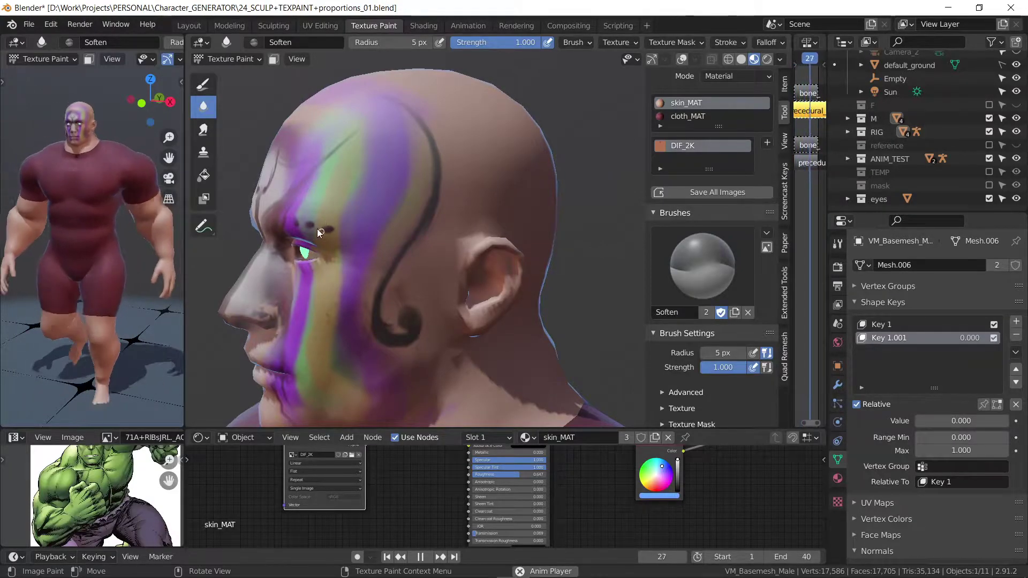
mouse_move(261, 246)
middle_mouse_down()
mouse_move(393, 249)
mouse_move(342, 235)
mouse_move(375, 245)
middle_mouse_up()
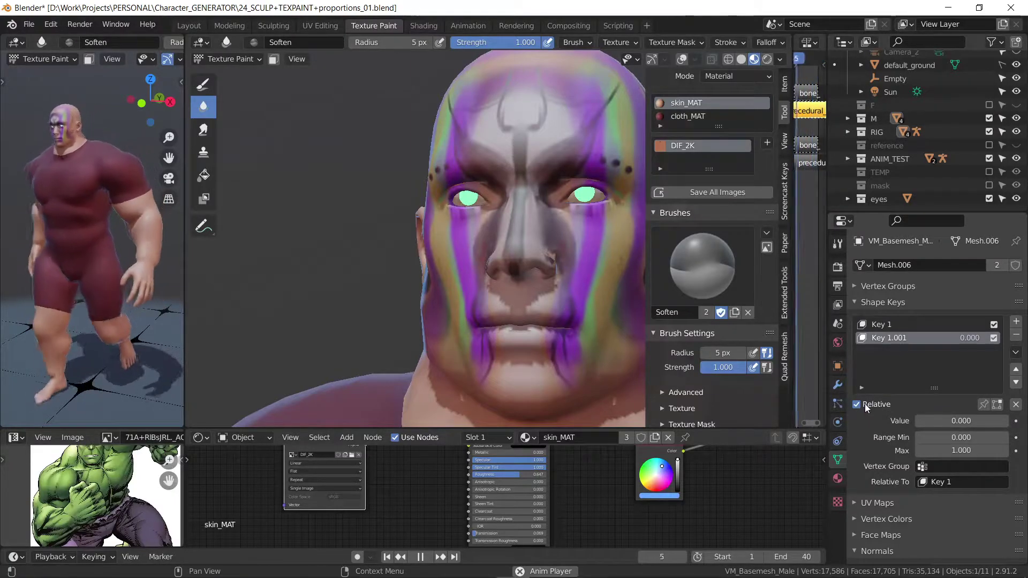
Step: Enable Show in Viewport for the Multires modifier in the Multires/Armature stack
left_click(839, 385)
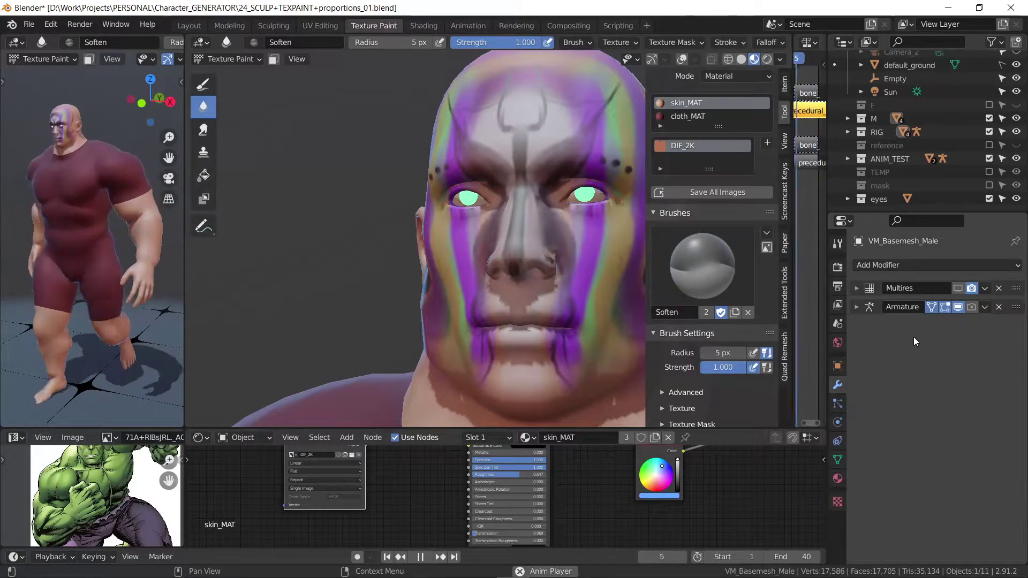
left_click(914, 288)
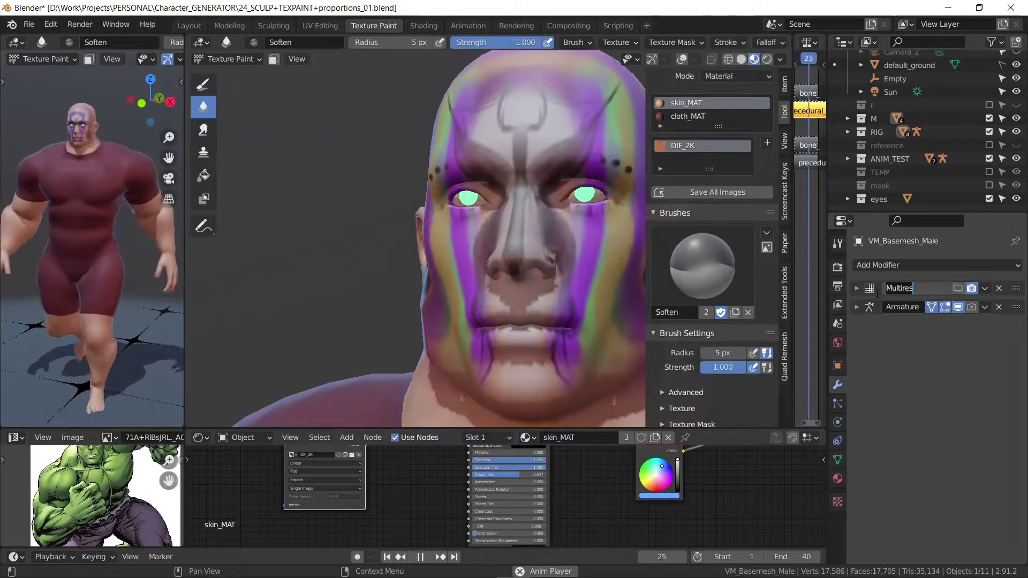
left_click(958, 289)
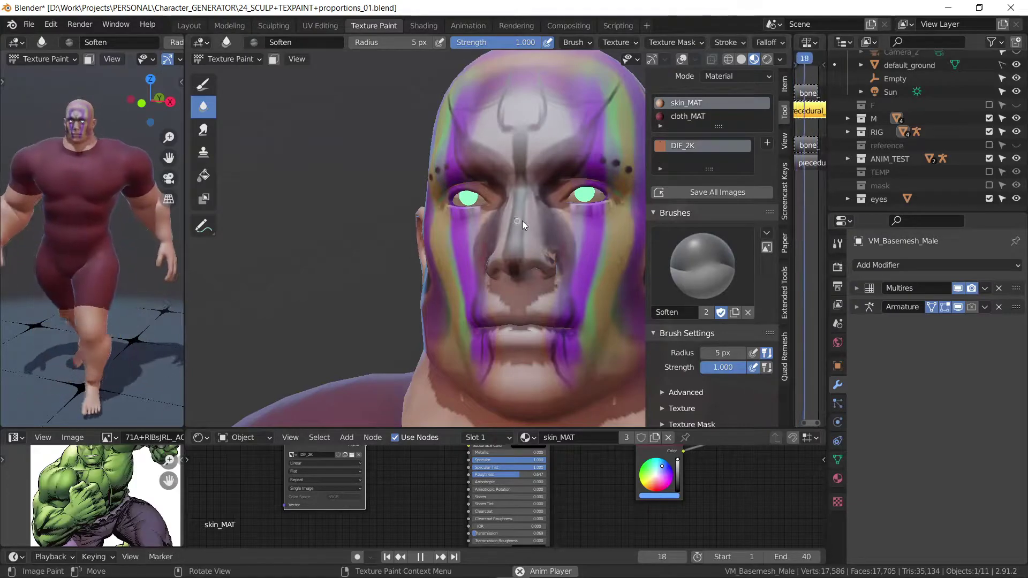
mouse_move(528, 217)
middle_mouse_down()
mouse_move(362, 160)
mouse_move(448, 289)
mouse_move(431, 275)
mouse_move(434, 322)
mouse_move(392, 481)
mouse_move(394, 568)
mouse_move(452, 246)
mouse_move(436, 320)
mouse_move(438, 386)
mouse_move(431, 332)
mouse_move(513, 267)
mouse_move(550, 252)
mouse_move(554, 274)
mouse_move(535, 313)
mouse_move(552, 227)
middle_mouse_up()
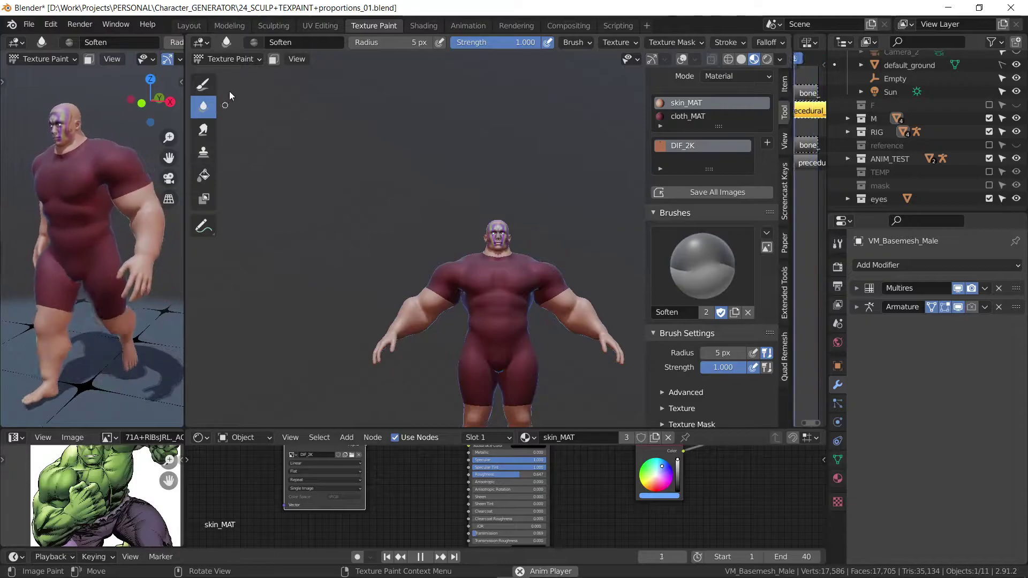
Step: Enter Sculpt Mode and choose the Elastic Deform brush from the sculpt toolbar
left_click(239, 60)
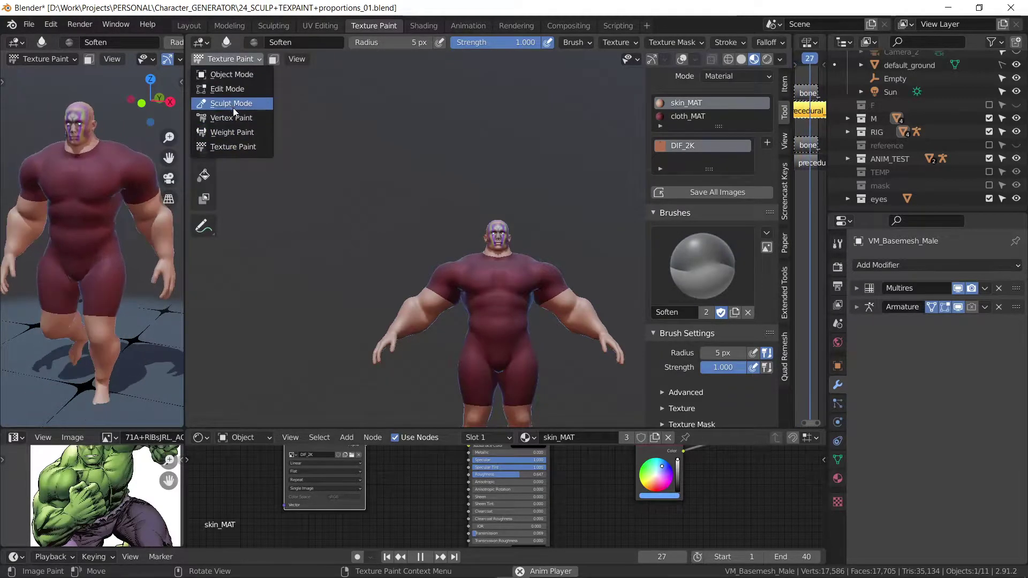
left_click(233, 105)
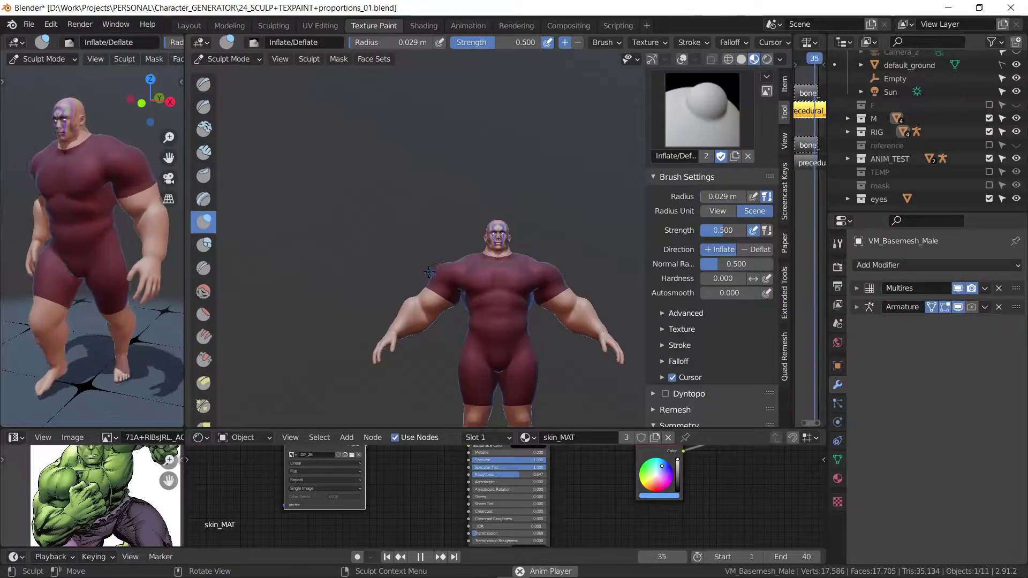
left_click(203, 407)
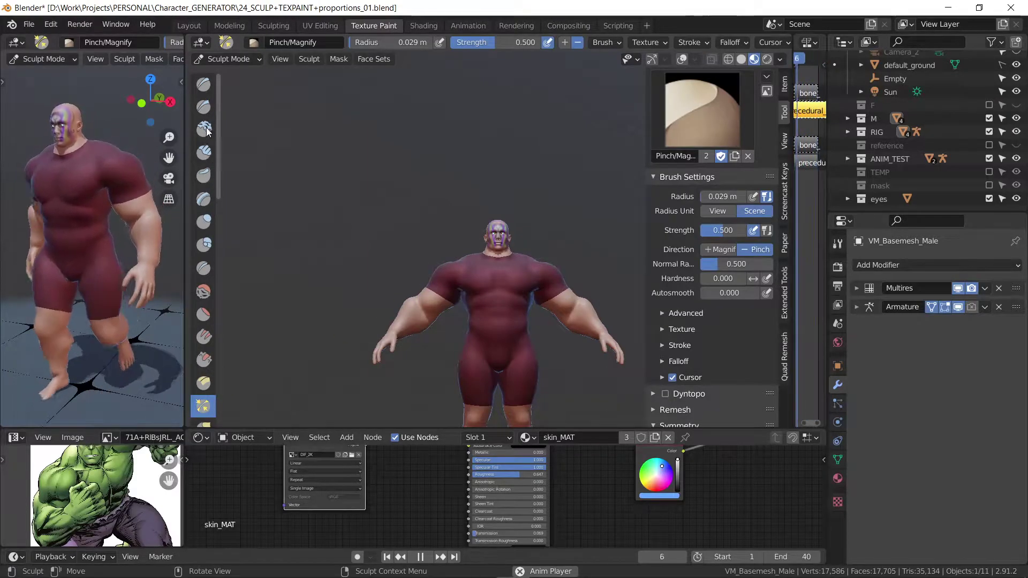
middle_click_drag(244, 238, 205, 407)
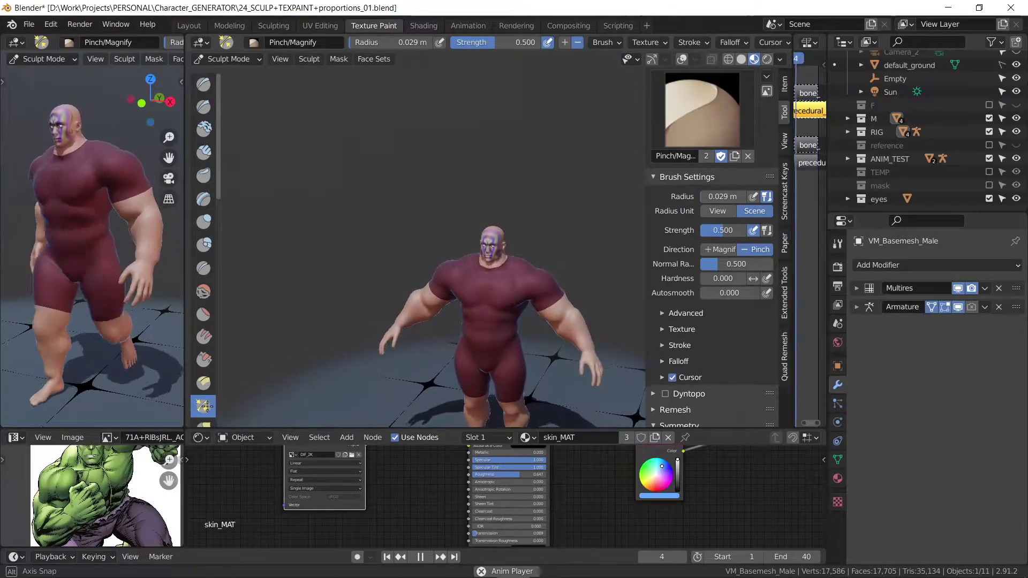
scroll(208, 375, "down", 2)
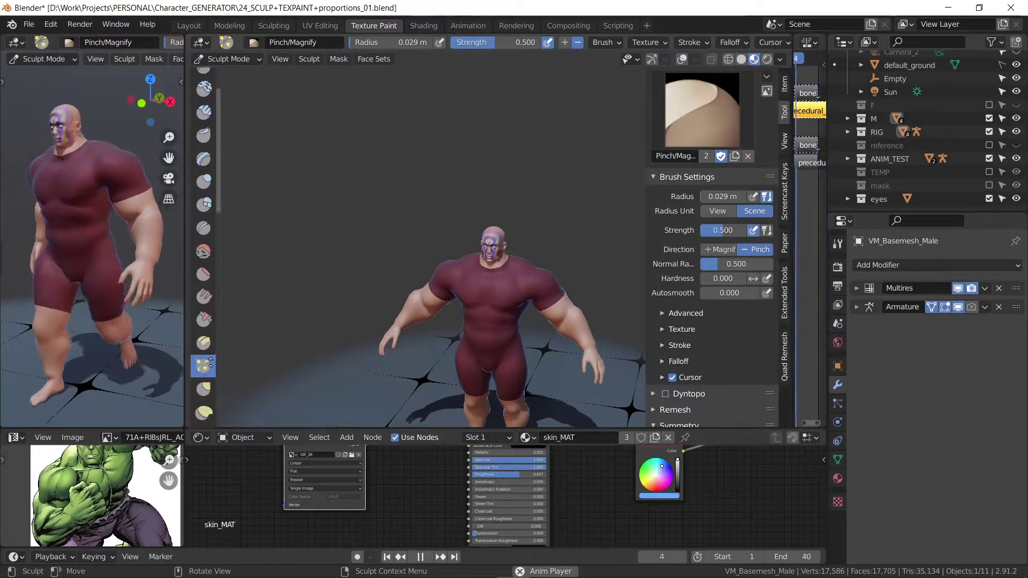
scroll(206, 278, "down", 4)
scroll(206, 246, "down", 2)
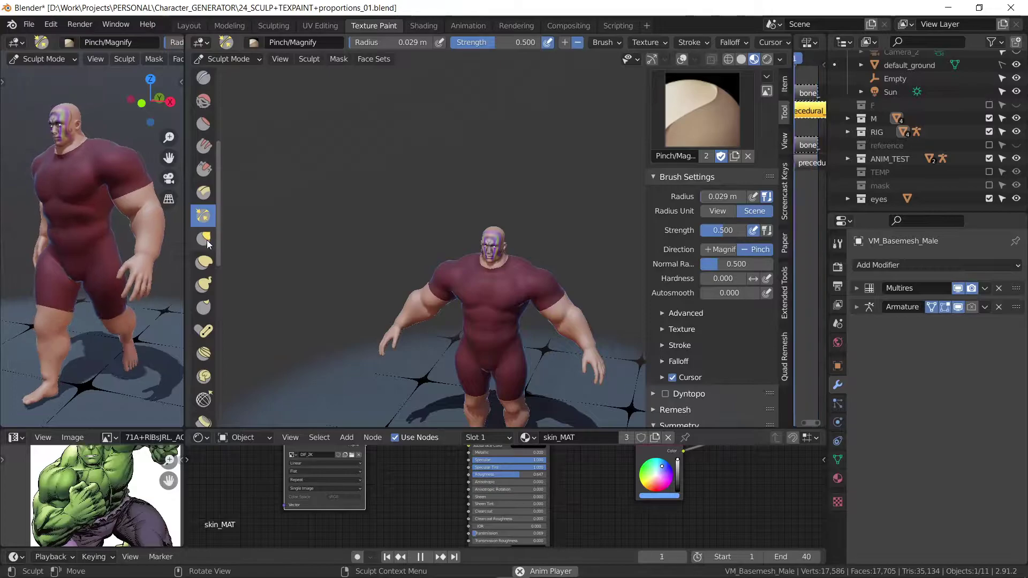
scroll(217, 245, "down", 1)
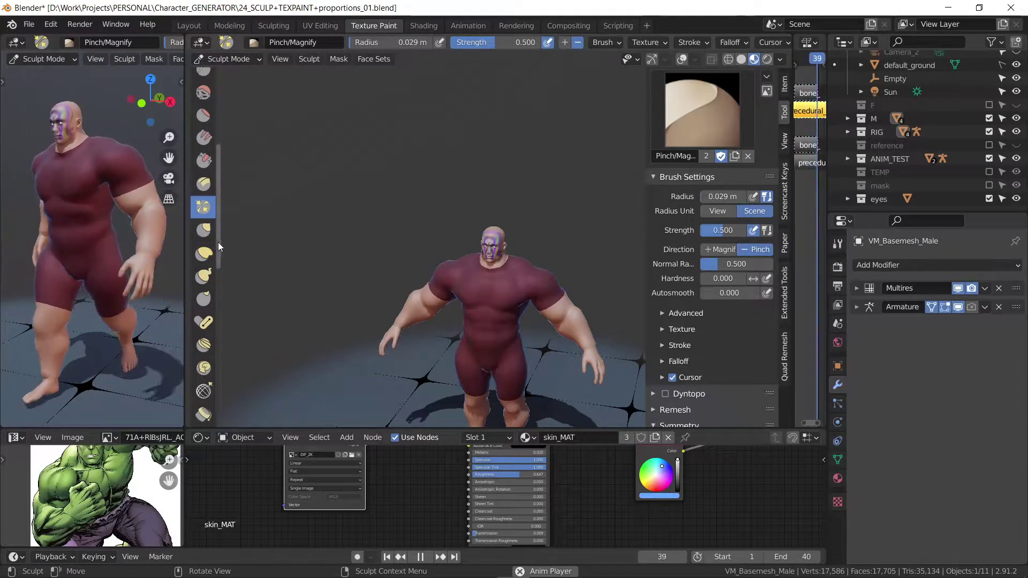
left_click(207, 255)
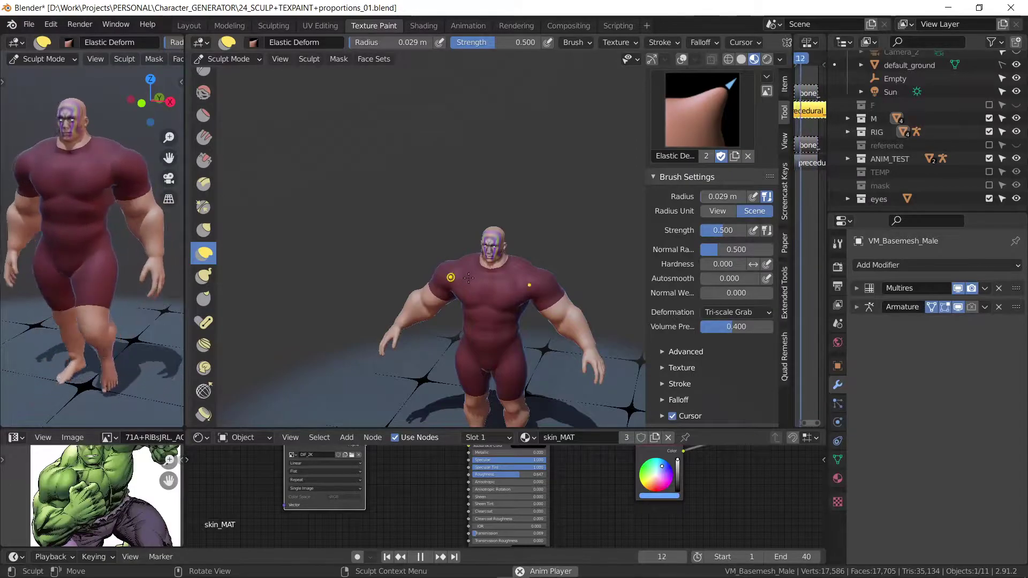
Step: Set brush radius to 0.32 m, pull the chest and right shoulder, then show shape keys
mouse_move(468, 278)
middle_mouse_down()
mouse_move(549, 264)
mouse_move(560, 245)
middle_mouse_up()
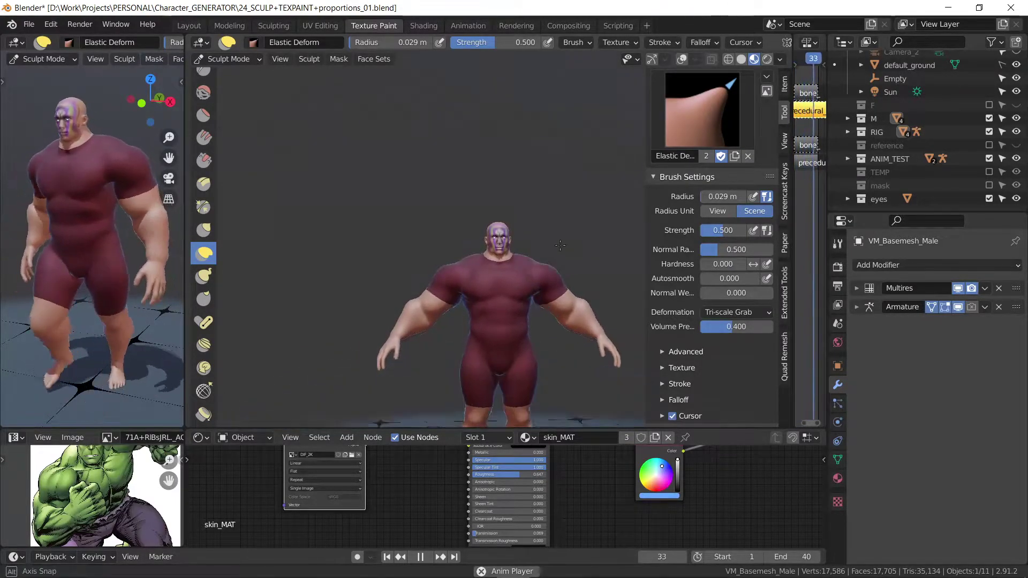
key("f")
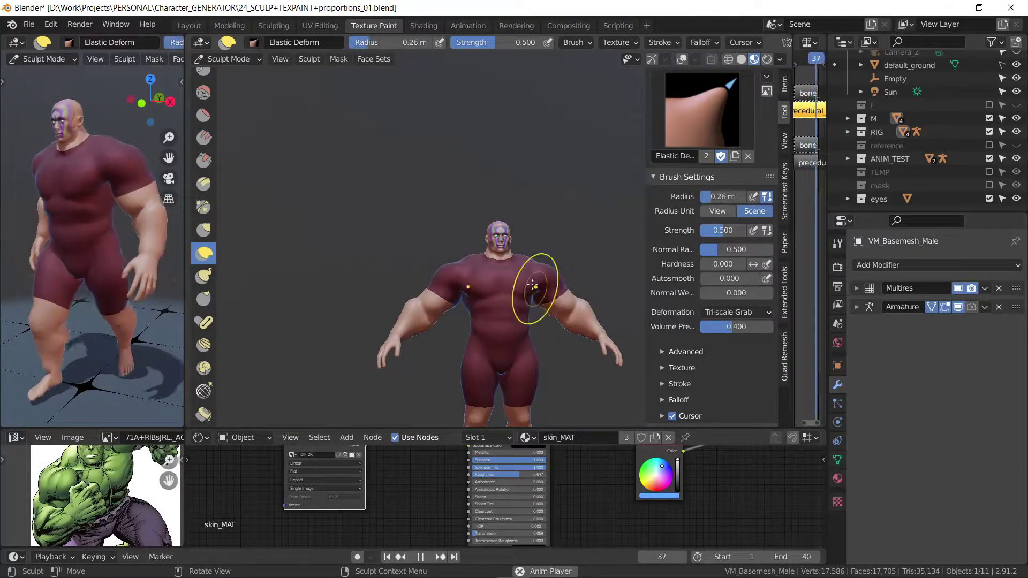
left_click(546, 278)
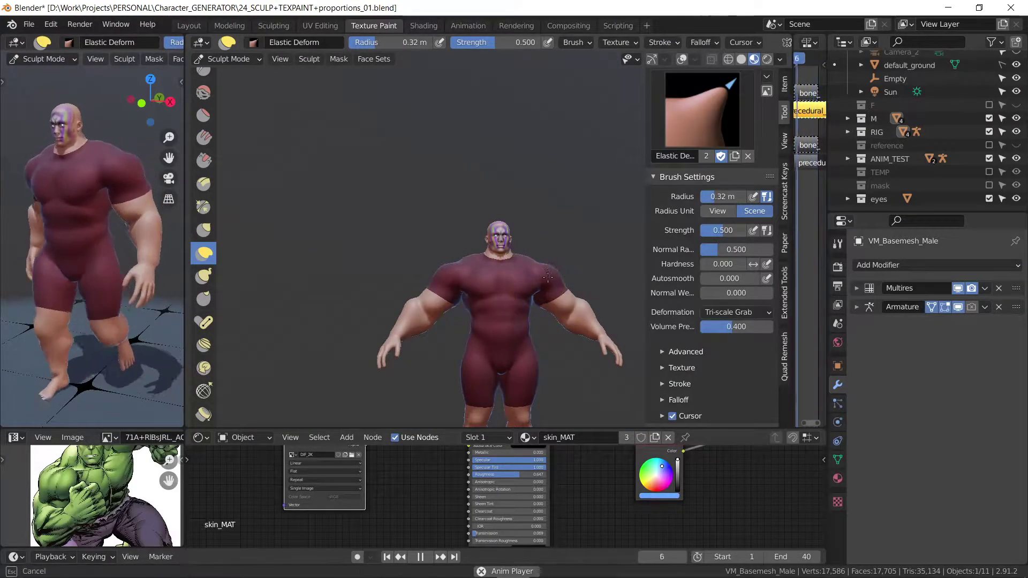
left_click(499, 303)
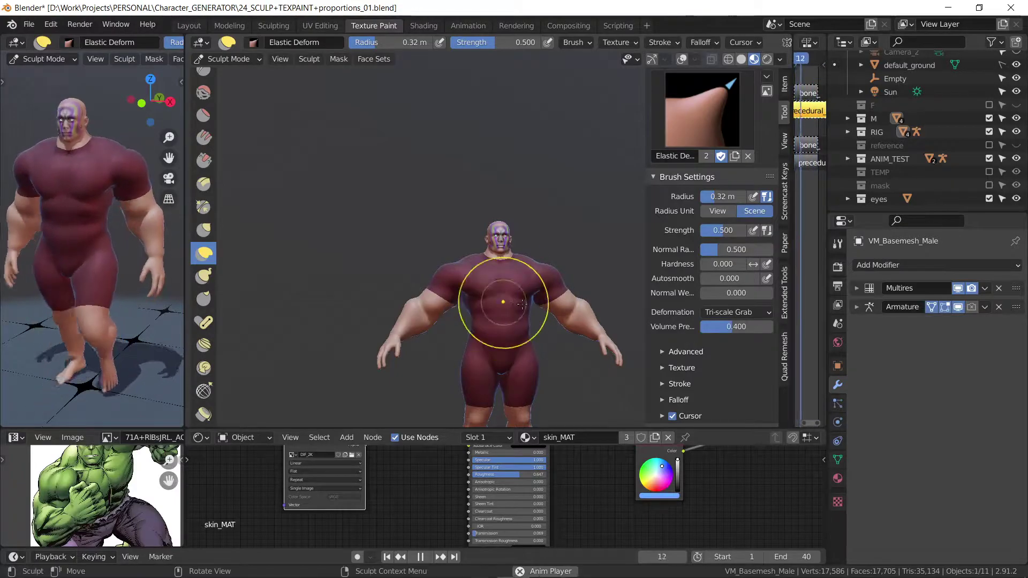
left_click_drag(551, 291, 571, 273)
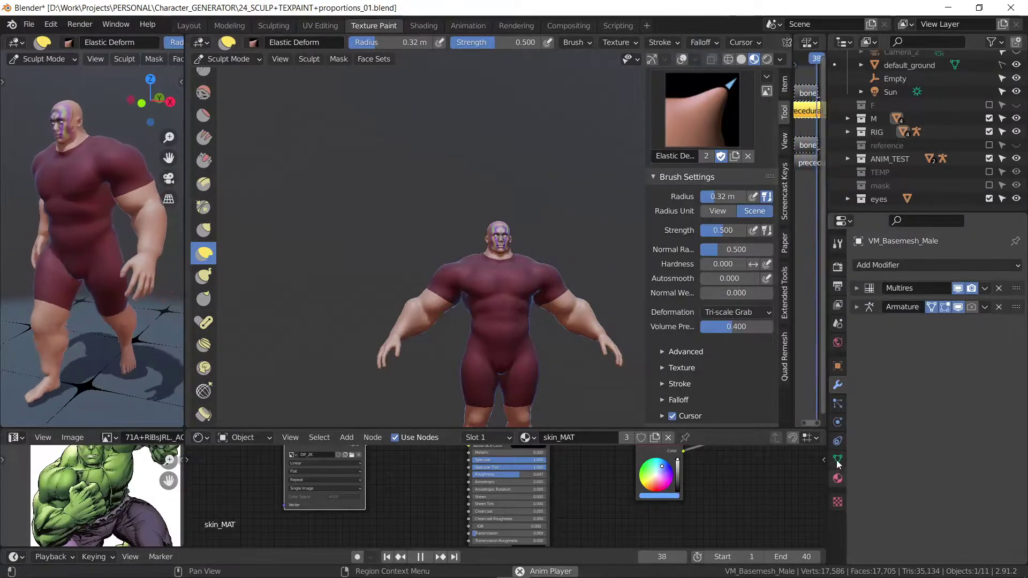
left_click(837, 460)
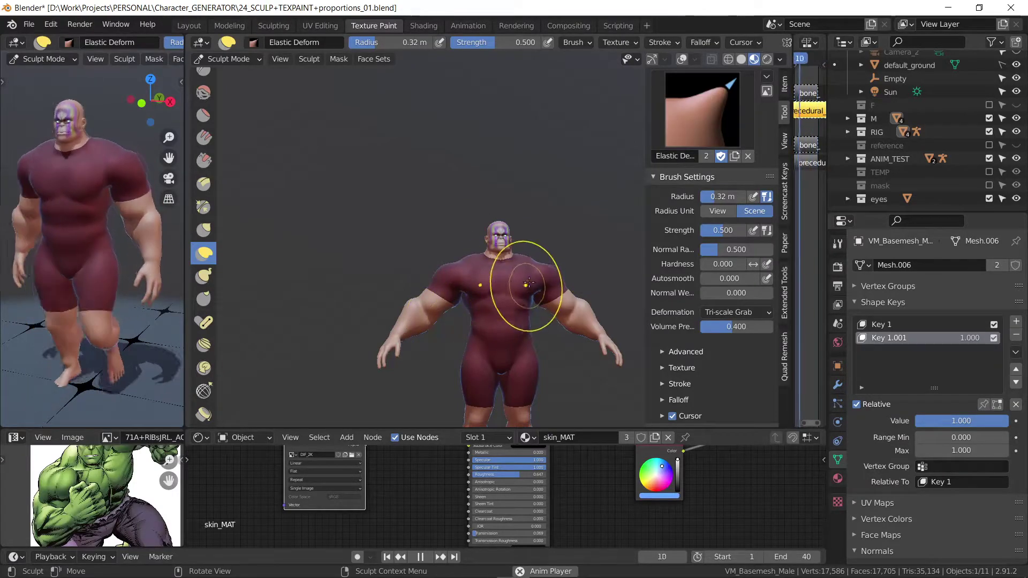
Step: Bulge the torso and crotch, then push the head down into the shoulders
left_click_drag(529, 282, 623, 141)
left_click_drag(506, 358, 519, 266)
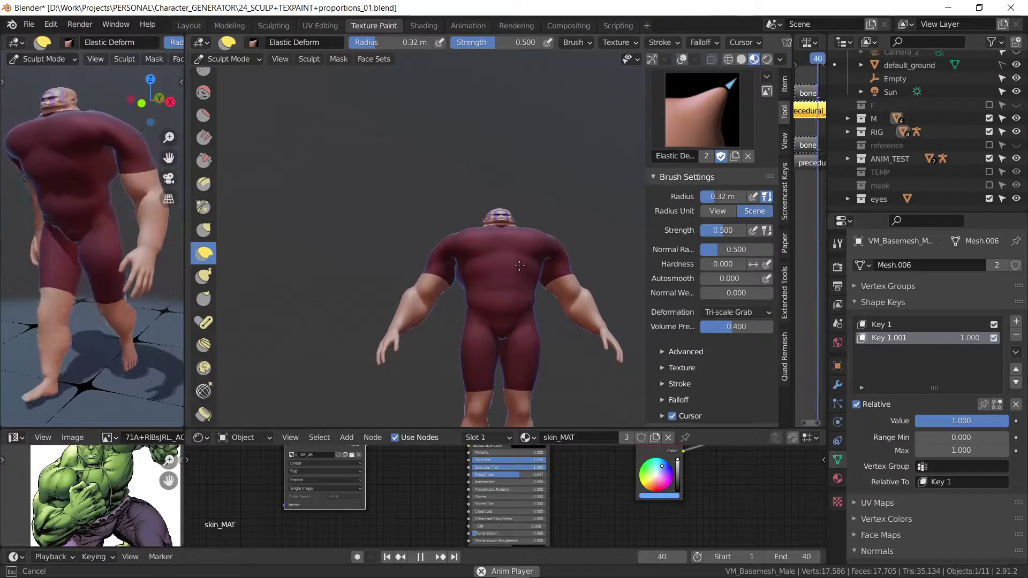
mouse_move(522, 231)
left_mouse_down()
mouse_move(511, 290)
mouse_move(541, 250)
left_mouse_up()
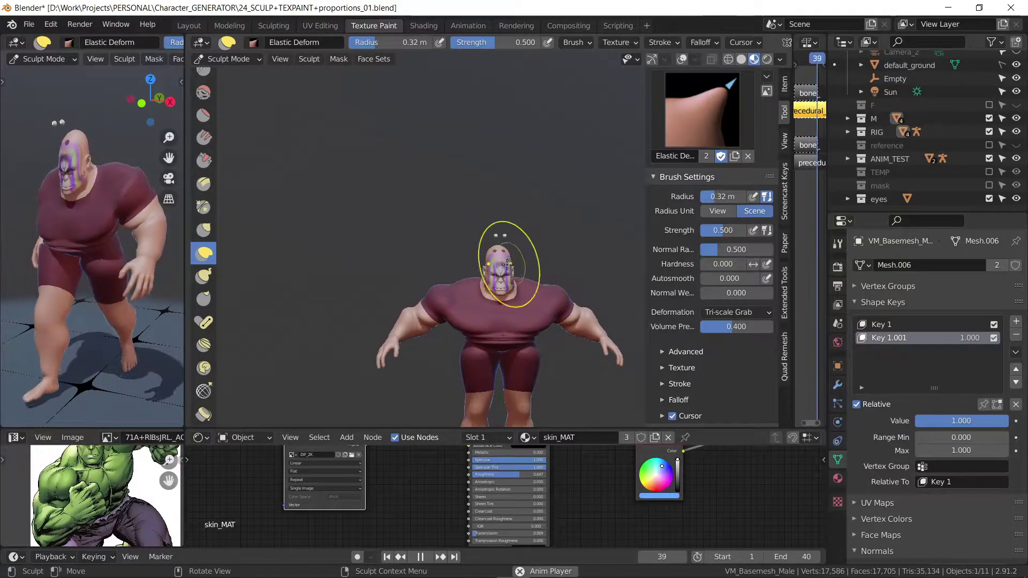
left_click_drag(507, 263, 503, 323)
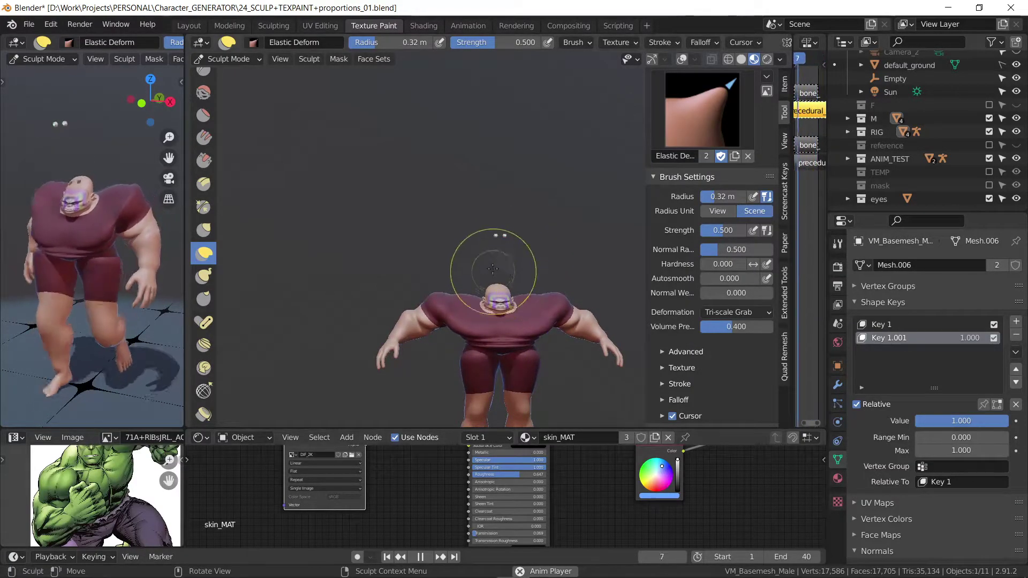
left_click_drag(491, 264, 500, 372)
left_click_drag(502, 437, 503, 425)
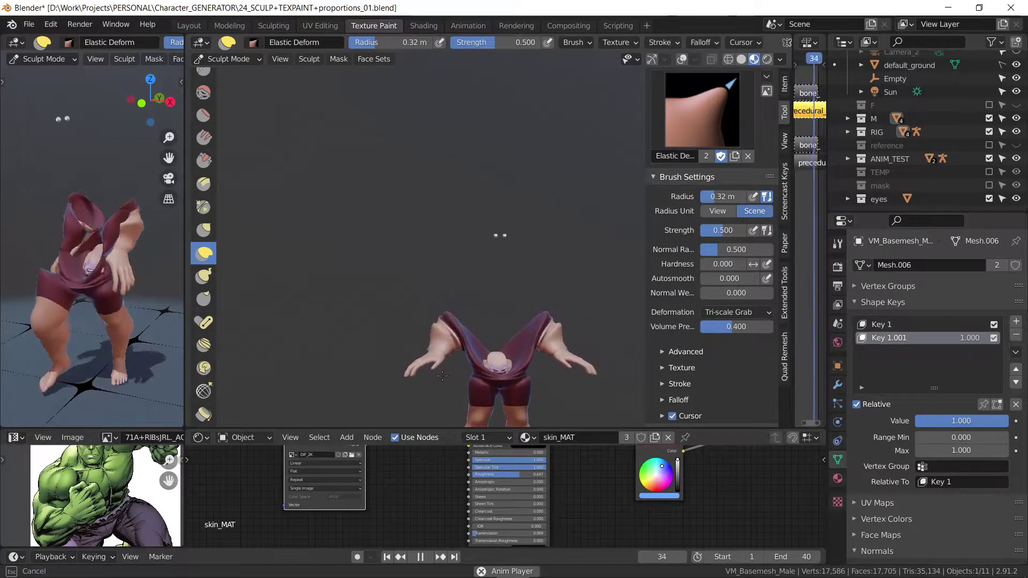
left_click_drag(447, 256, 456, 380)
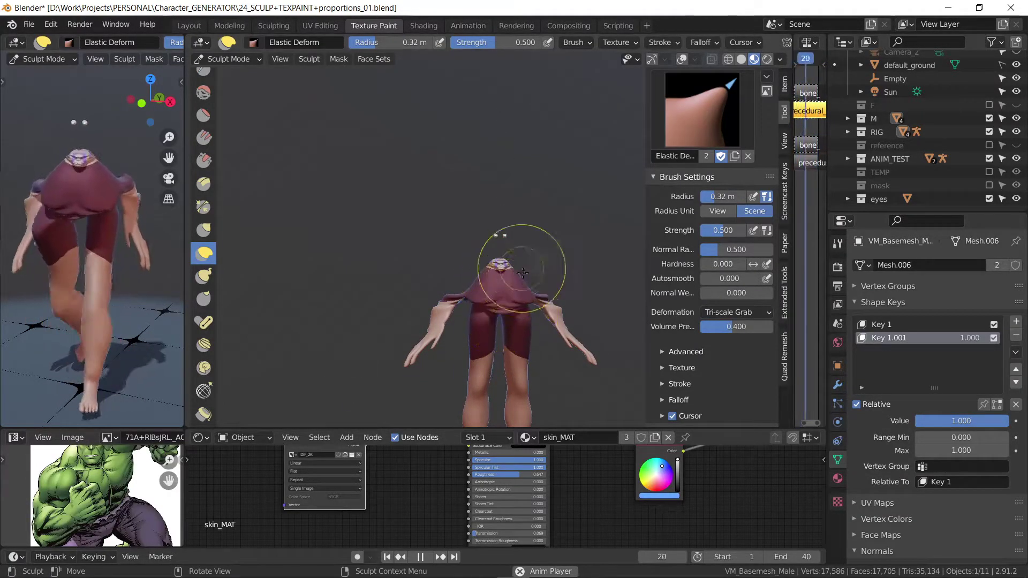
Step: Stretch the lower body, hips, crotch and skirt far upward with elastic strokes
mouse_move(522, 296)
left_mouse_down()
mouse_move(449, 3)
mouse_move(437, 3)
left_mouse_up()
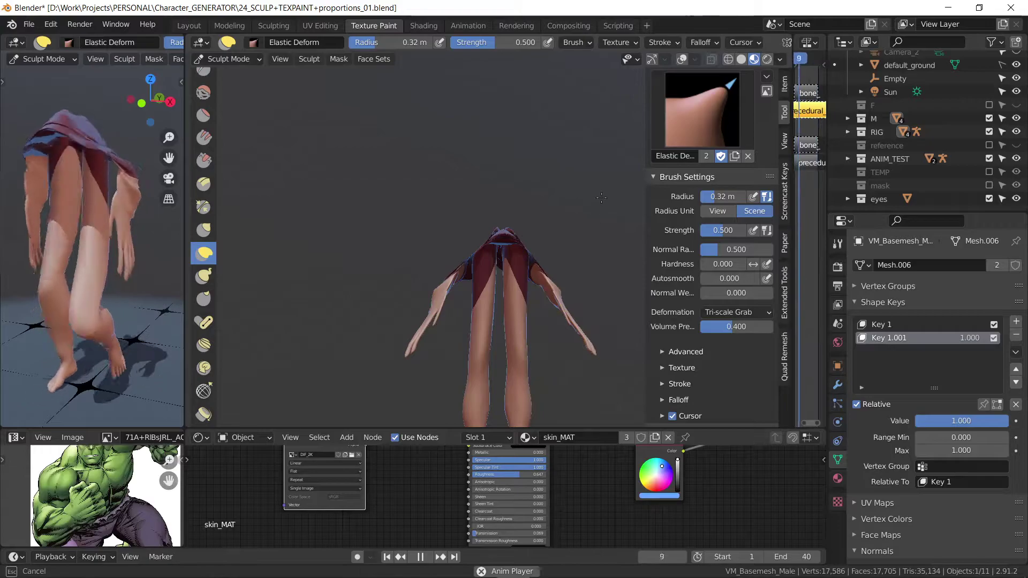
mouse_move(459, 270)
left_mouse_down()
mouse_move(237, 75)
mouse_move(207, 156)
left_mouse_up()
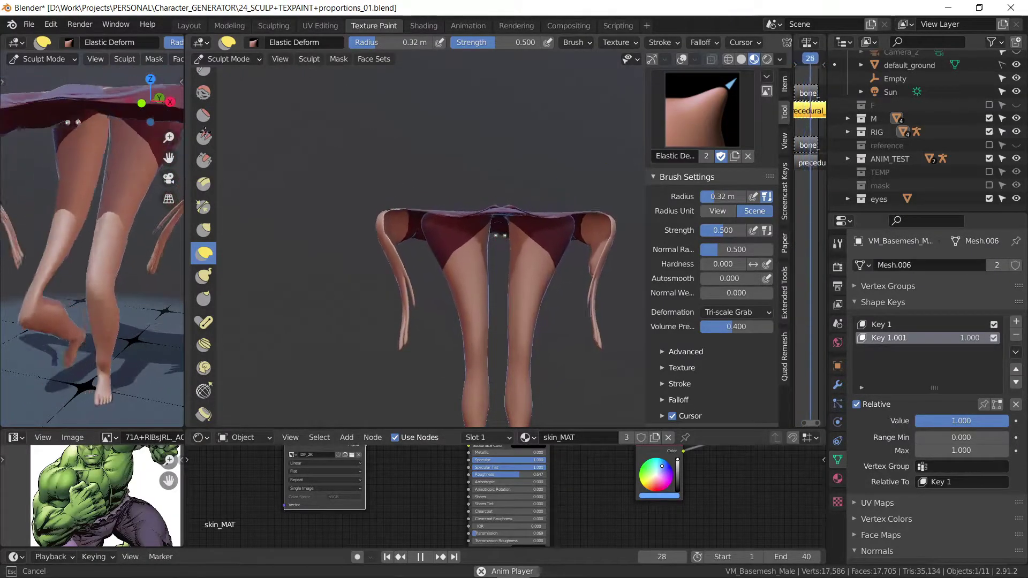
mouse_move(444, 279)
left_mouse_down()
mouse_move(296, 59)
mouse_move(367, 119)
left_mouse_up()
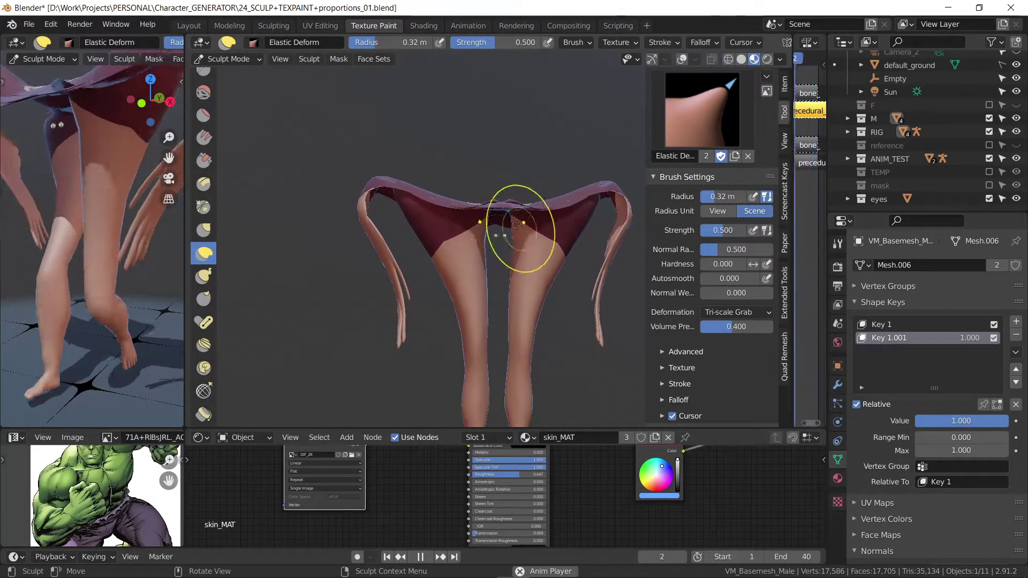
left_click_drag(517, 224, 505, 43)
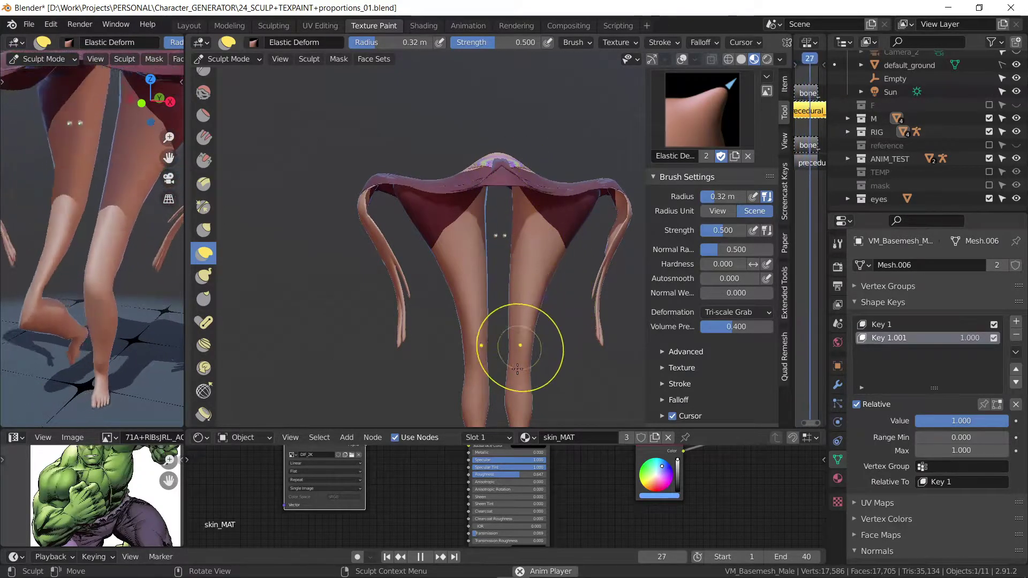
left_click_drag(505, 186, 503, 24)
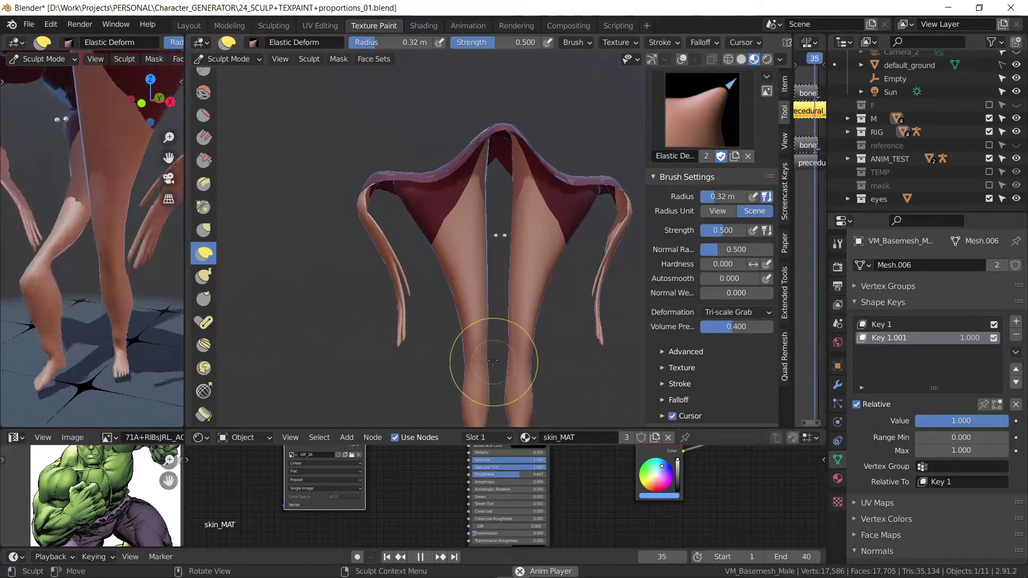
Step: Dissolve the mesh in Edit Mode, return to Sculpt Mode, and delete shape key Key 1.001
key("Tab")
key("ctrl+x")
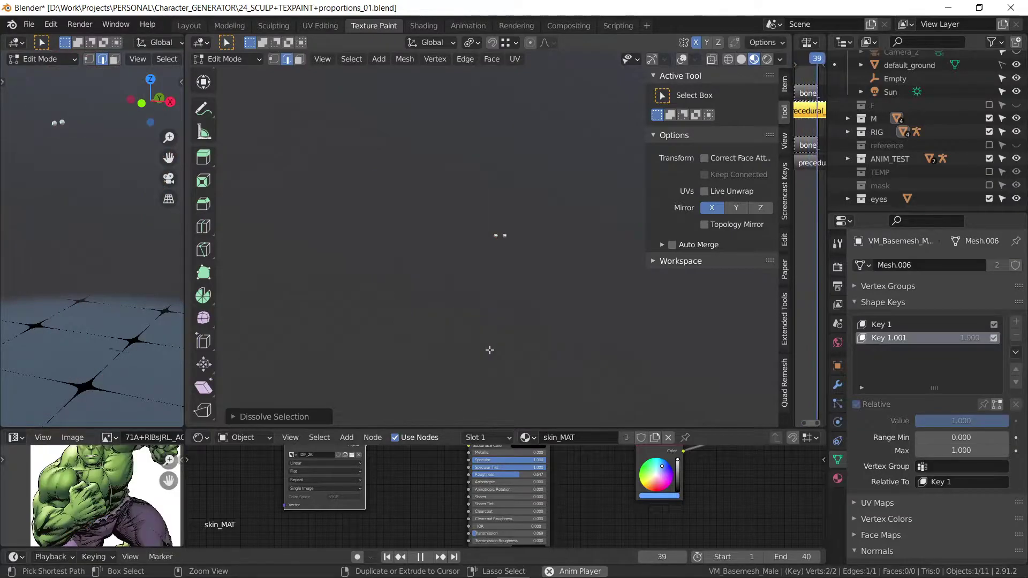
key("x")
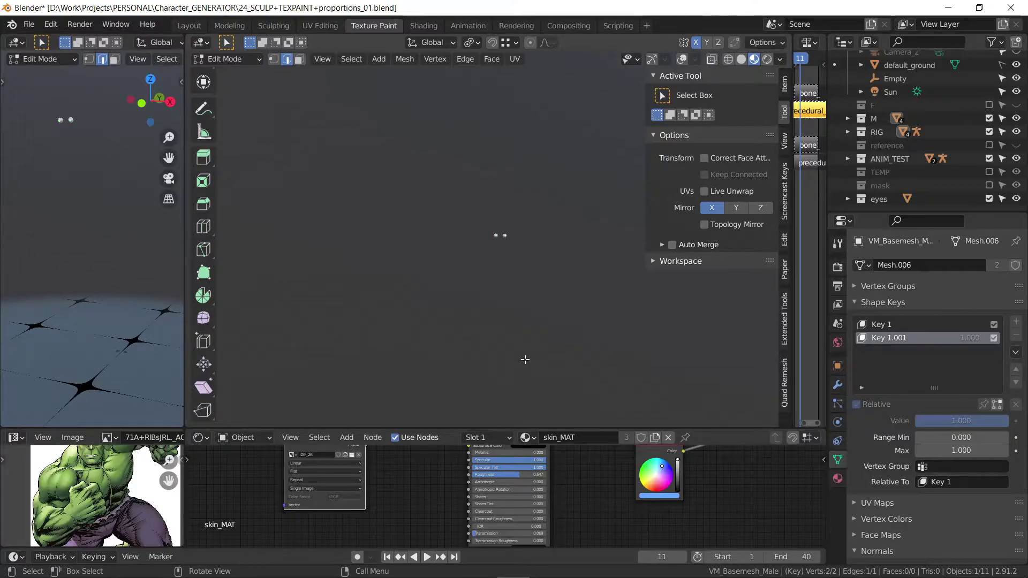
key("space")
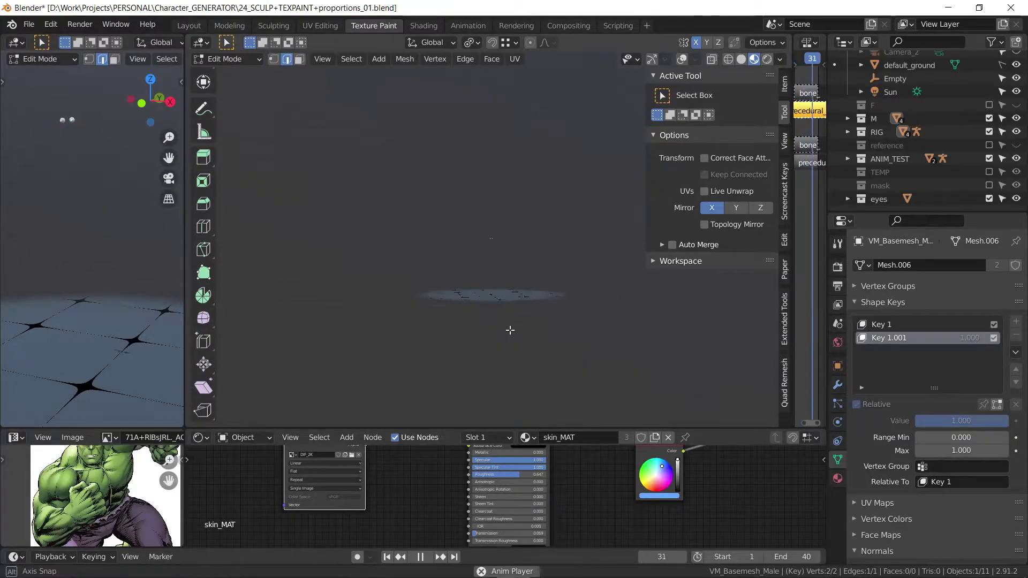
key("ctrl+Tab")
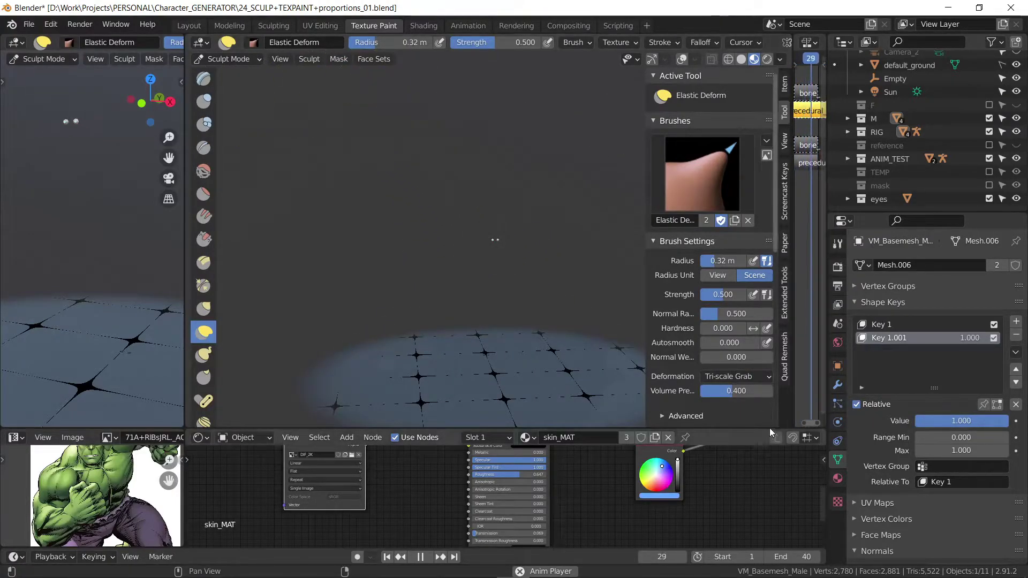
left_click(1016, 334)
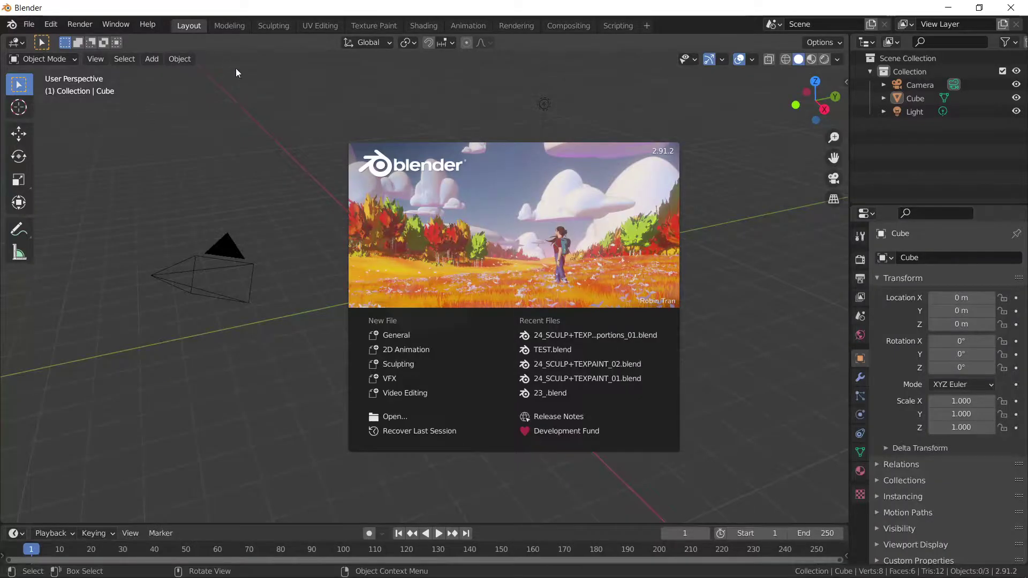
Step: Recover the last session, reopening TEST.blend in the Shading workspace
left_click(28, 25)
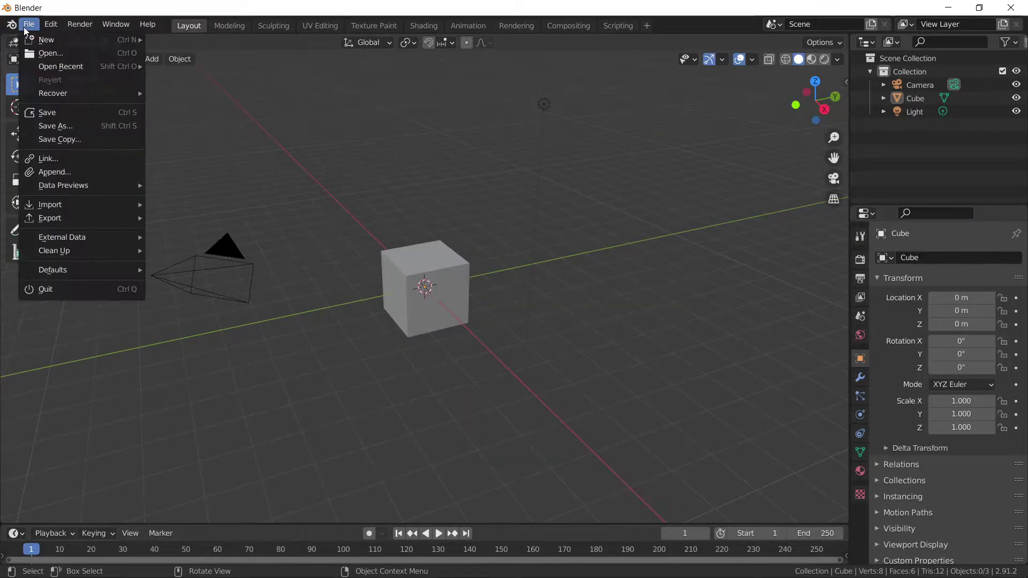
left_click(51, 24)
mouse_move(53, 93)
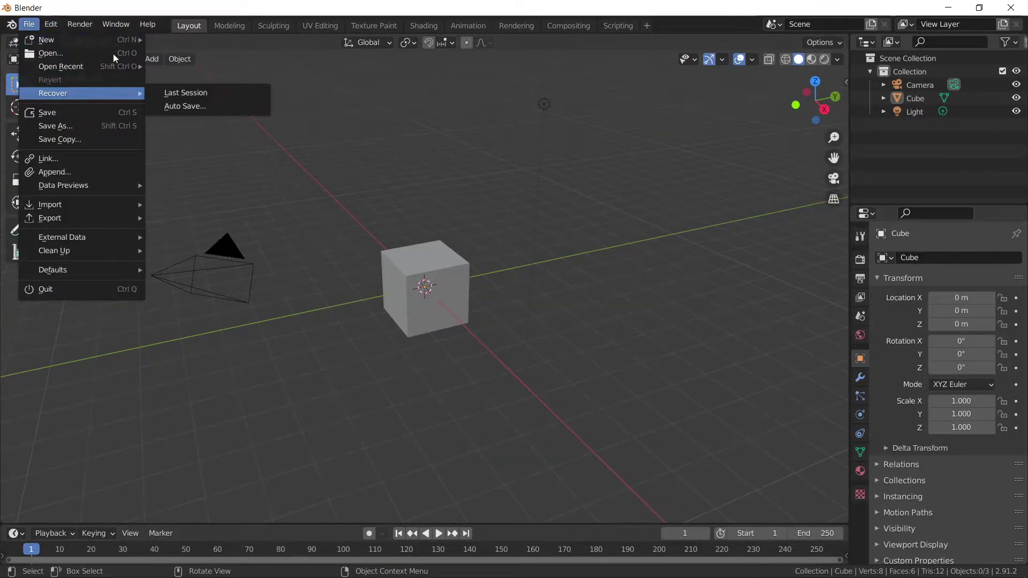
left_click(29, 25)
left_click(170, 92)
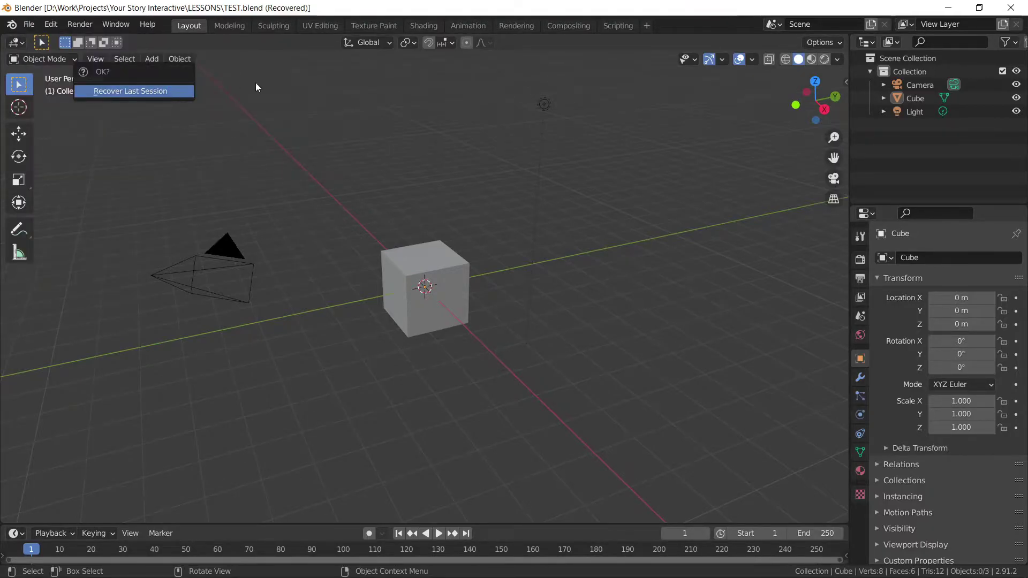
key("Return")
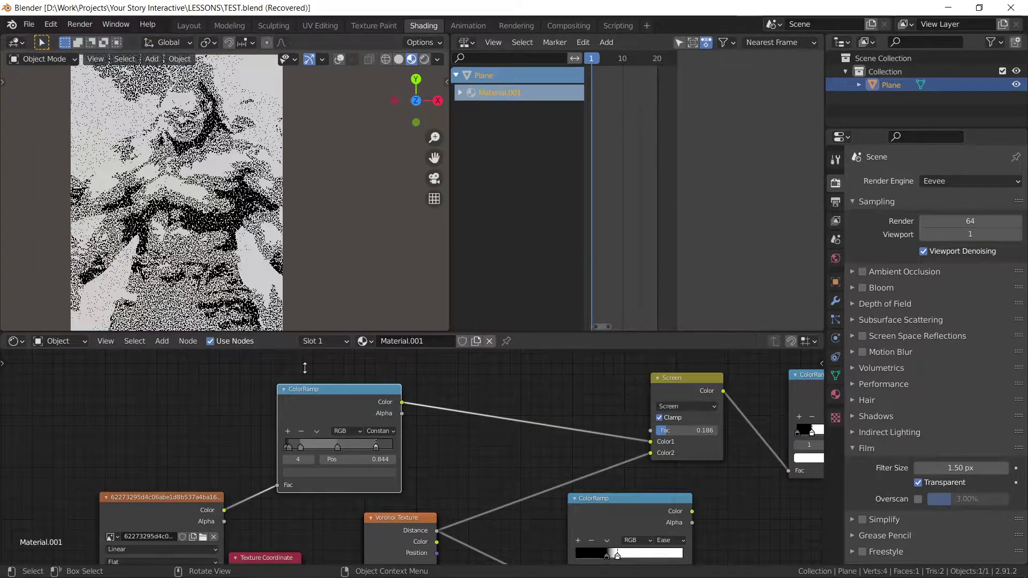
Step: Move the ColorRamp stop to 0.819, set the Screen factor to 0.340, and shift another ColorRamp stop
left_click_drag(376, 445, 373, 445)
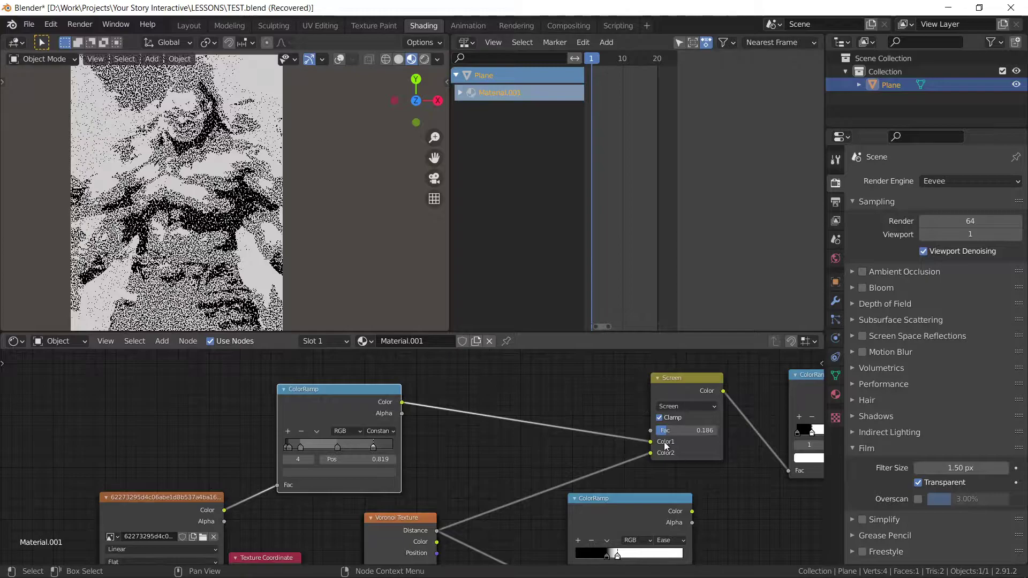
left_click_drag(677, 424, 691, 424)
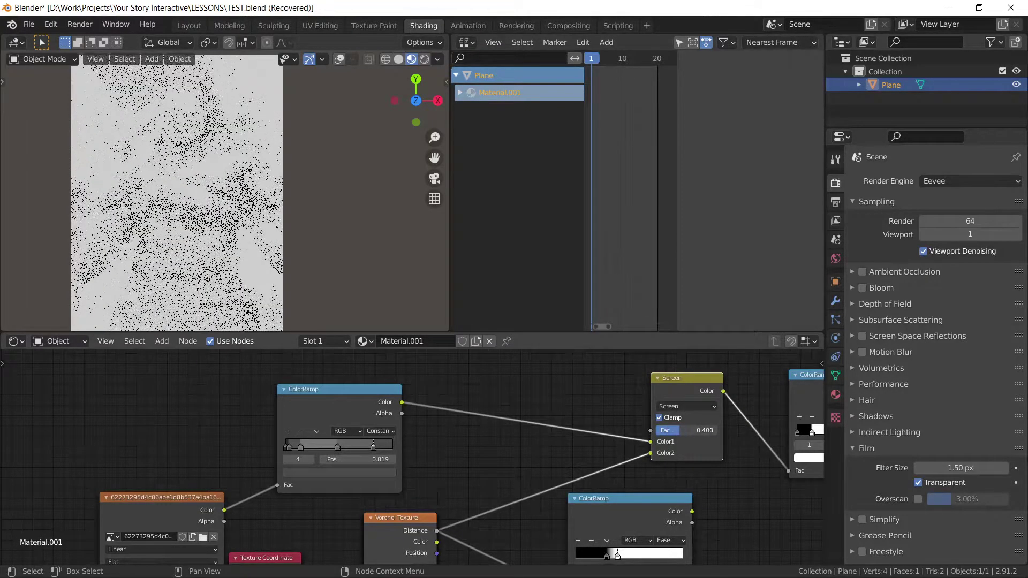
mouse_move(680, 430)
left_mouse_down()
mouse_move(700, 429)
mouse_move(675, 430)
left_mouse_up()
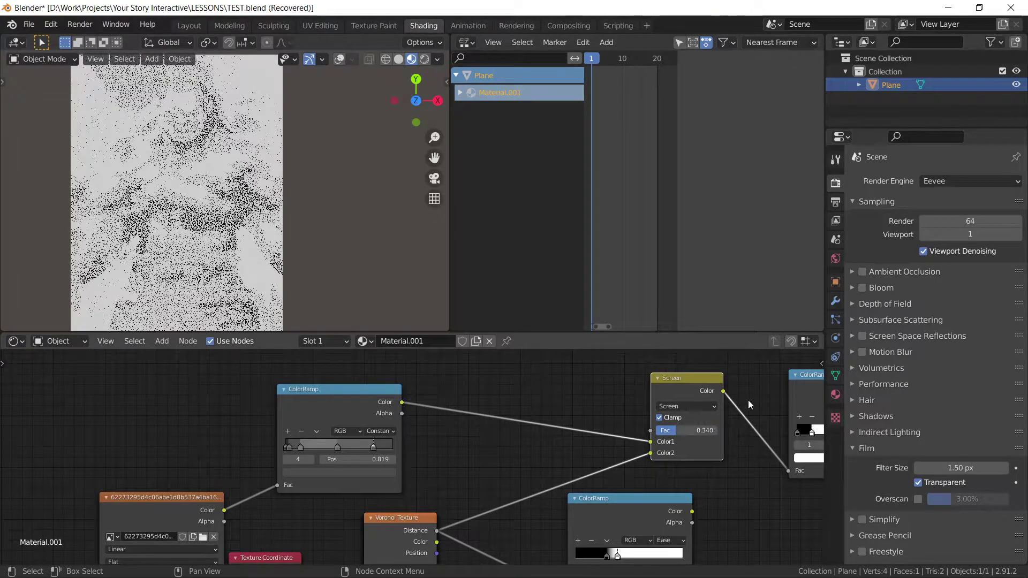
middle_click_drag(747, 400, 578, 500)
left_click_drag(633, 485, 614, 487)
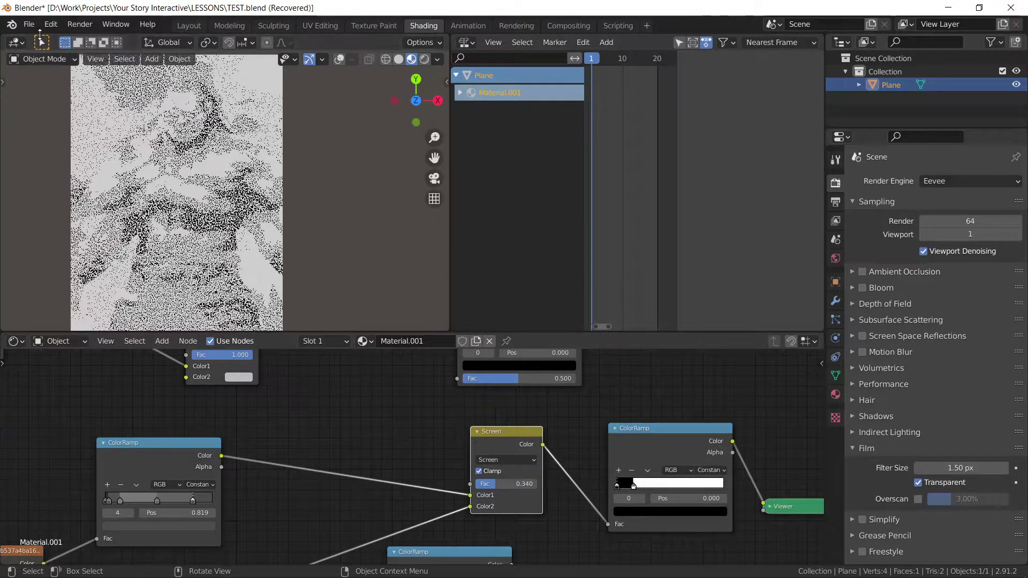
Step: Sort Auto Save files newest first and open the latest, recovering 24_SCULP+TEXPAINT+proportions_01.blend
left_click(29, 24)
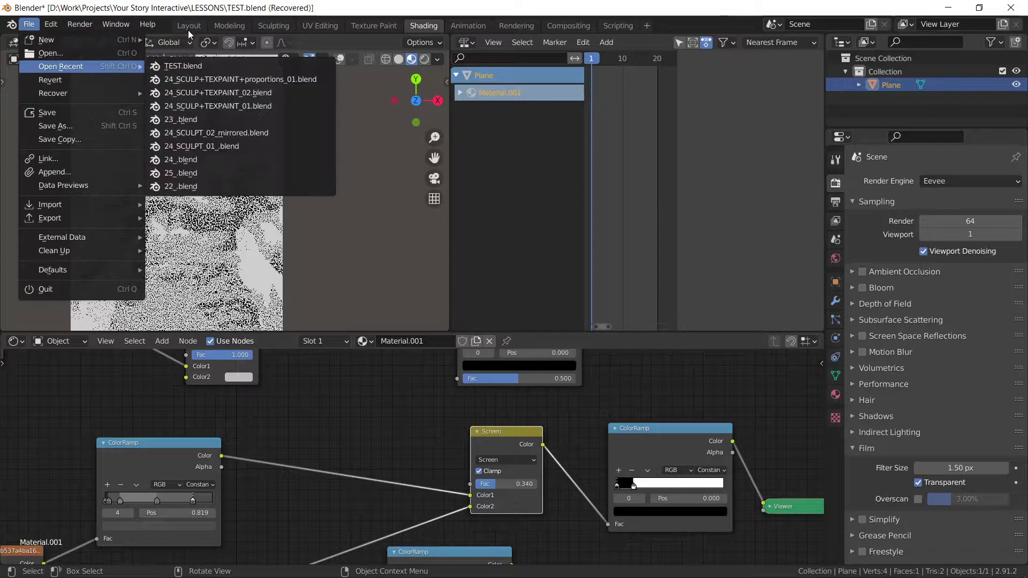
mouse_move(53, 93)
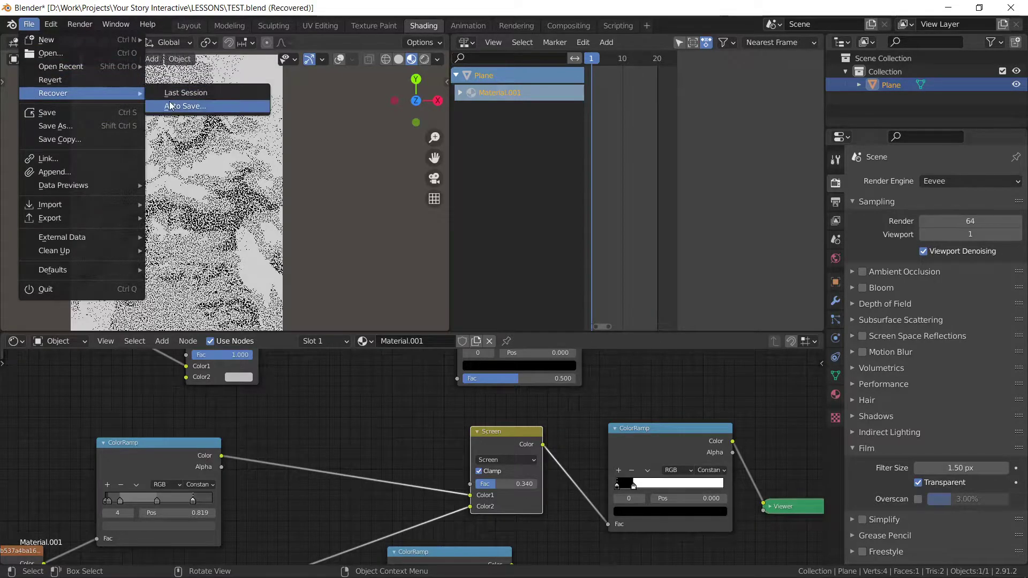
left_click(185, 106)
left_click(743, 147)
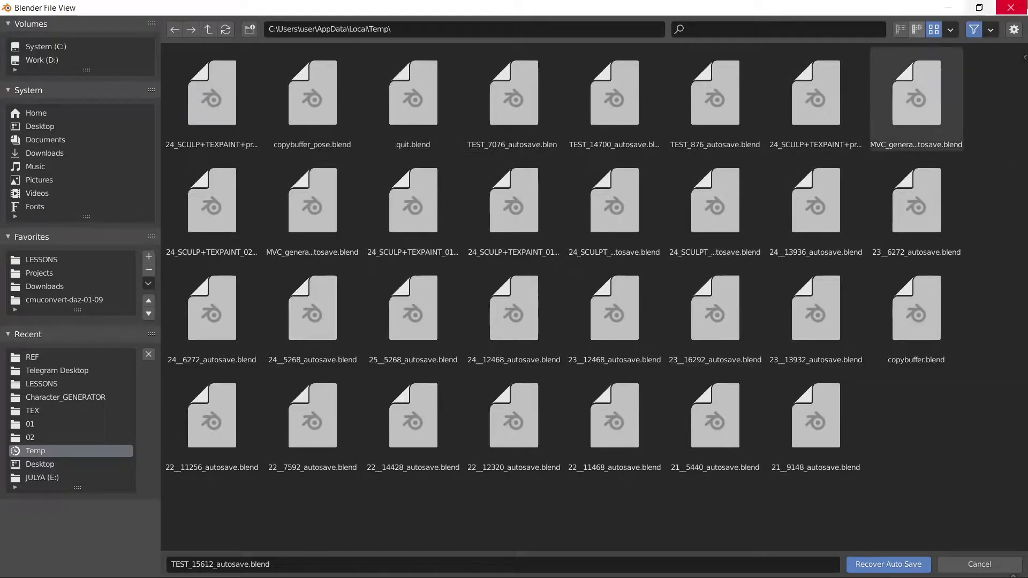
left_click(901, 30)
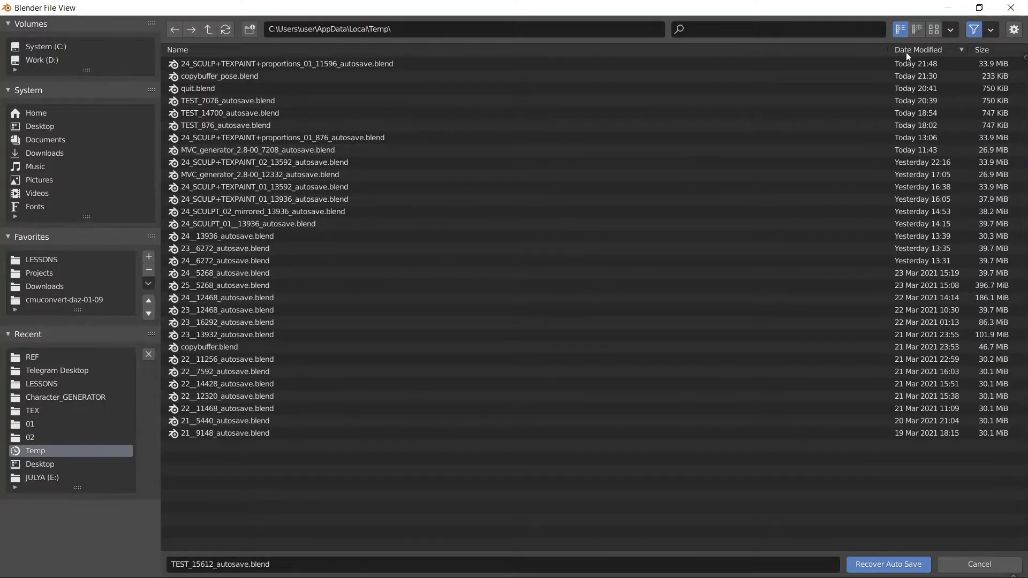
left_click(906, 52)
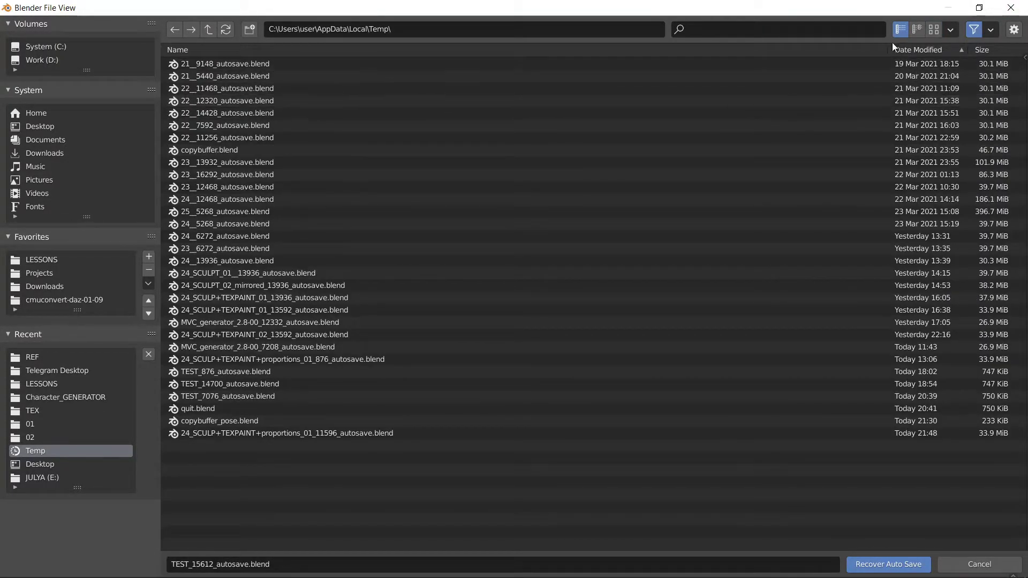
left_click(939, 47)
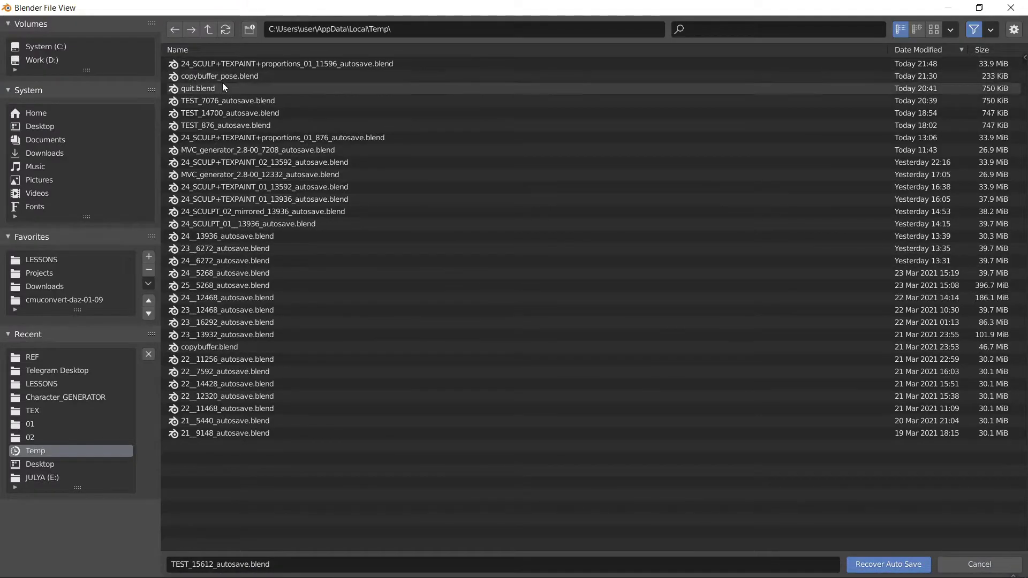
double_click(233, 65)
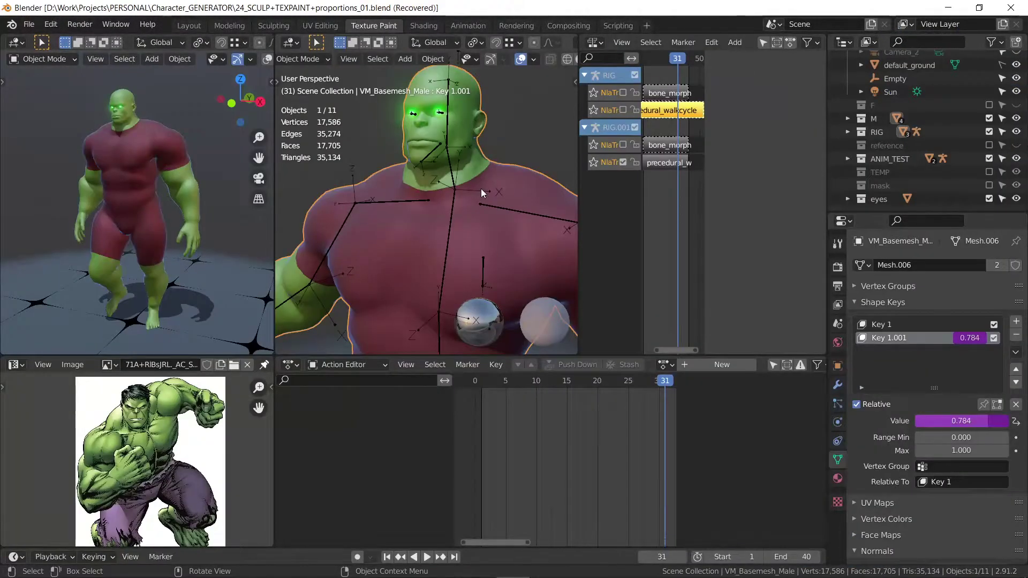
Step: Put the character in Sculpt Mode and turn the lower Action Editor into an Image Editor
middle_click_drag(481, 189, 470, 198)
left_click(320, 60)
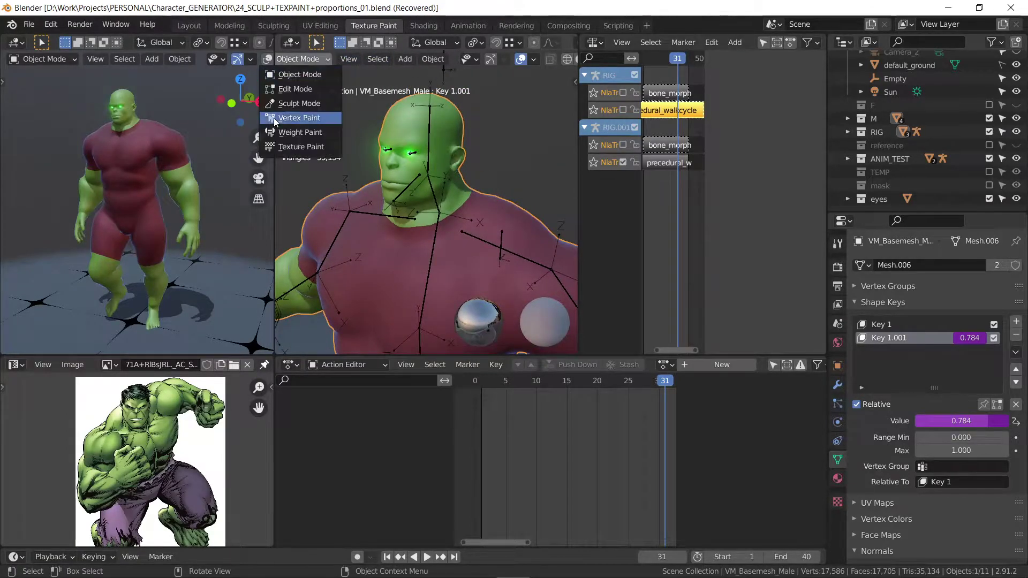
left_click(297, 103)
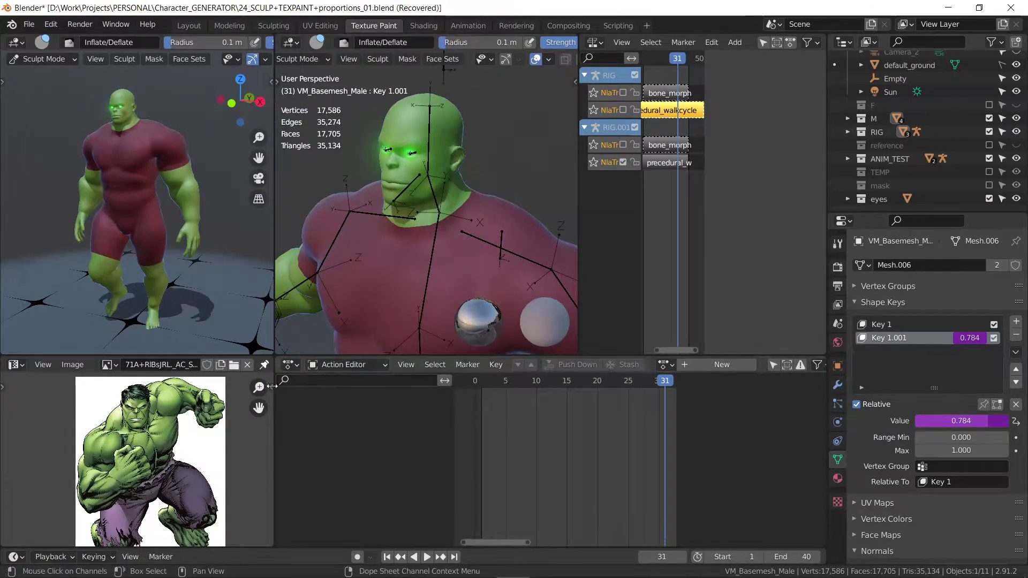
left_click(289, 366)
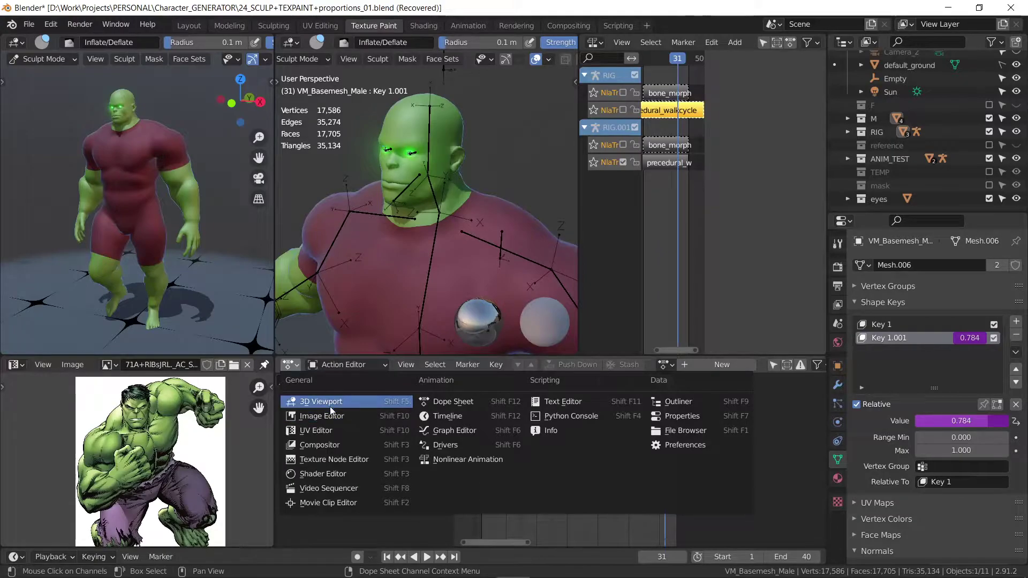
left_click(328, 422)
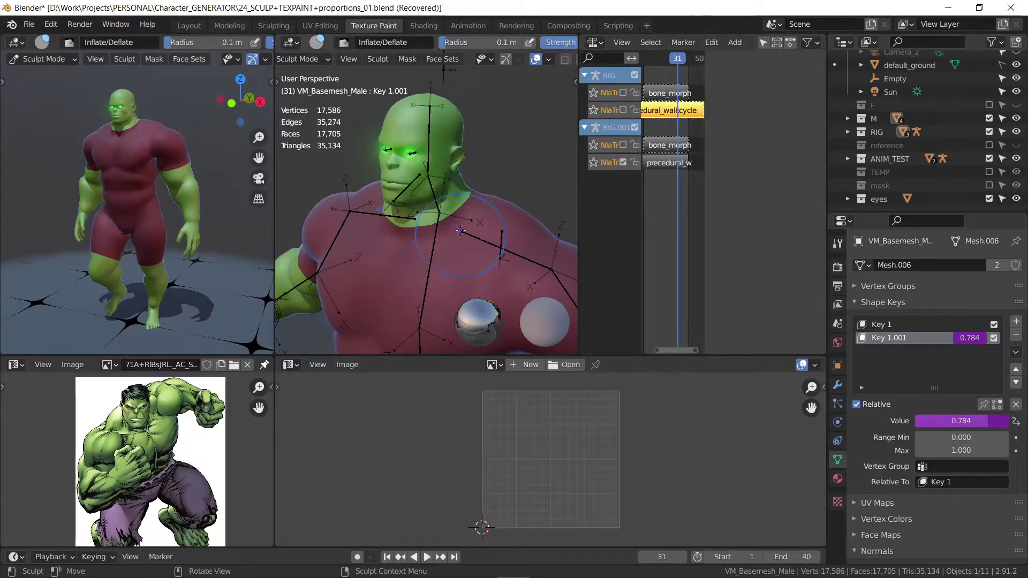
Step: In Object Mode, select VM_Basemesh_Male, delete the Key 1.001 driver and set it to 1.000
left_click(319, 60)
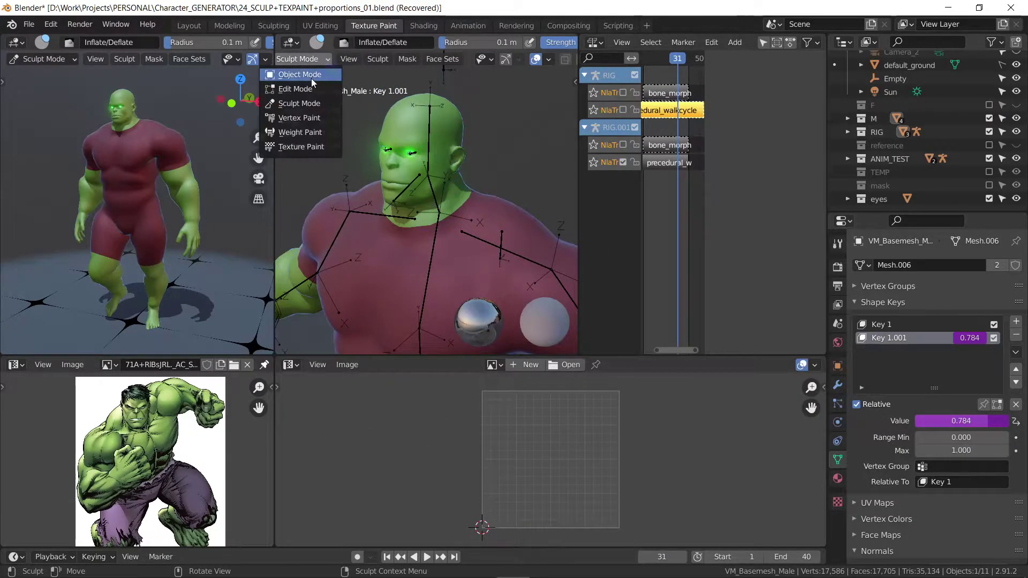
left_click(311, 79)
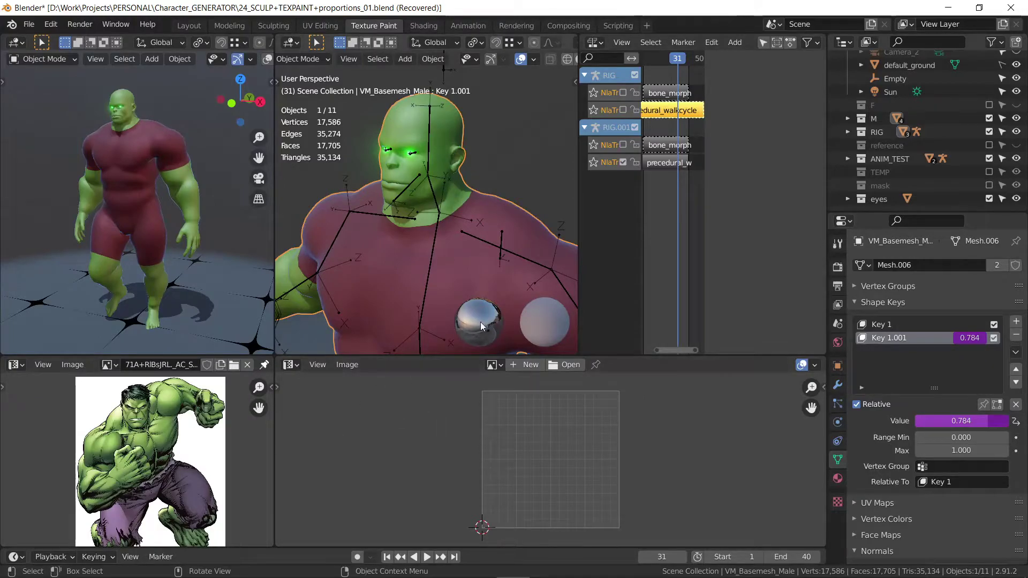
left_click(481, 241)
left_click(487, 228)
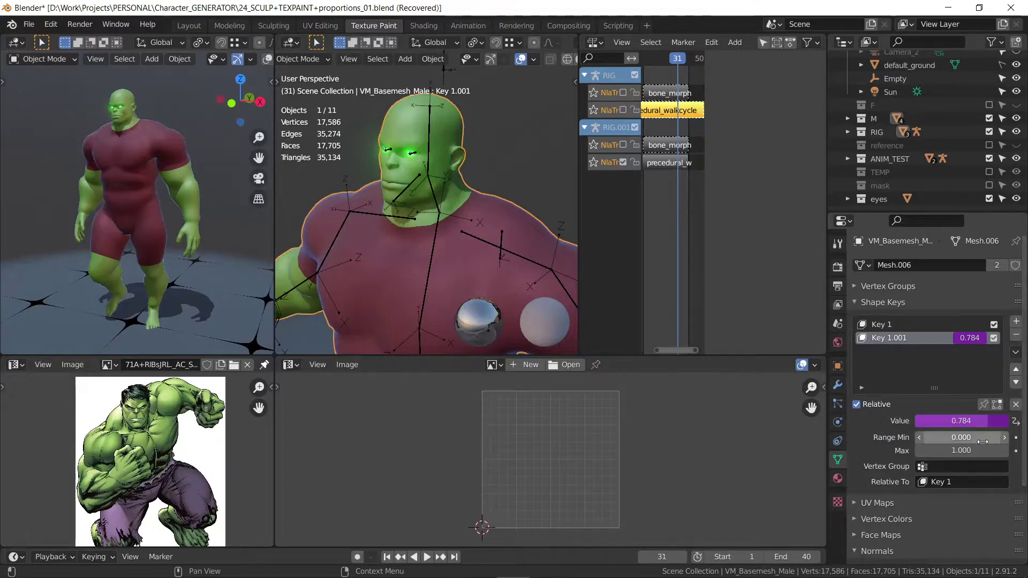
right_click(998, 422)
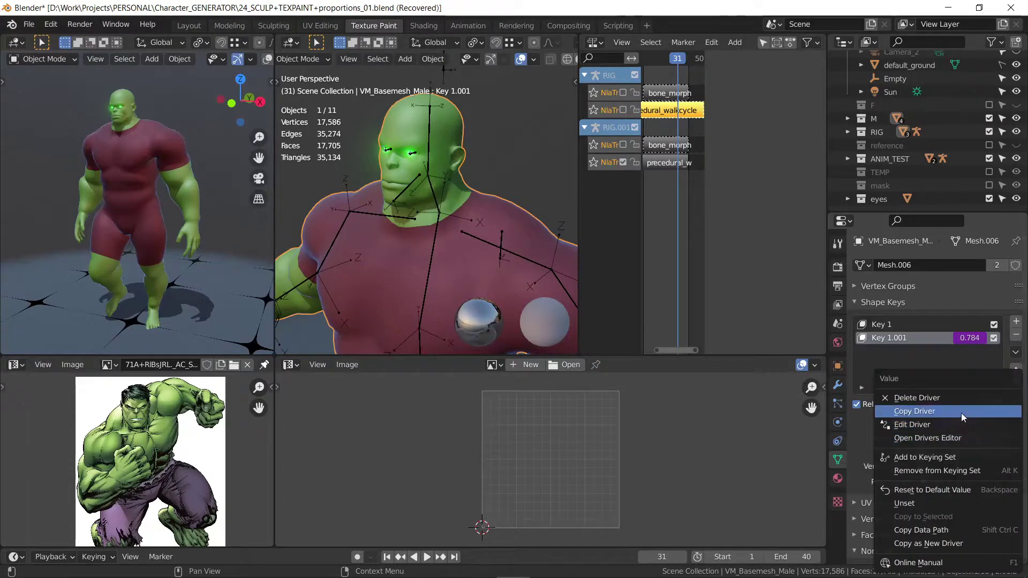
left_click(952, 399)
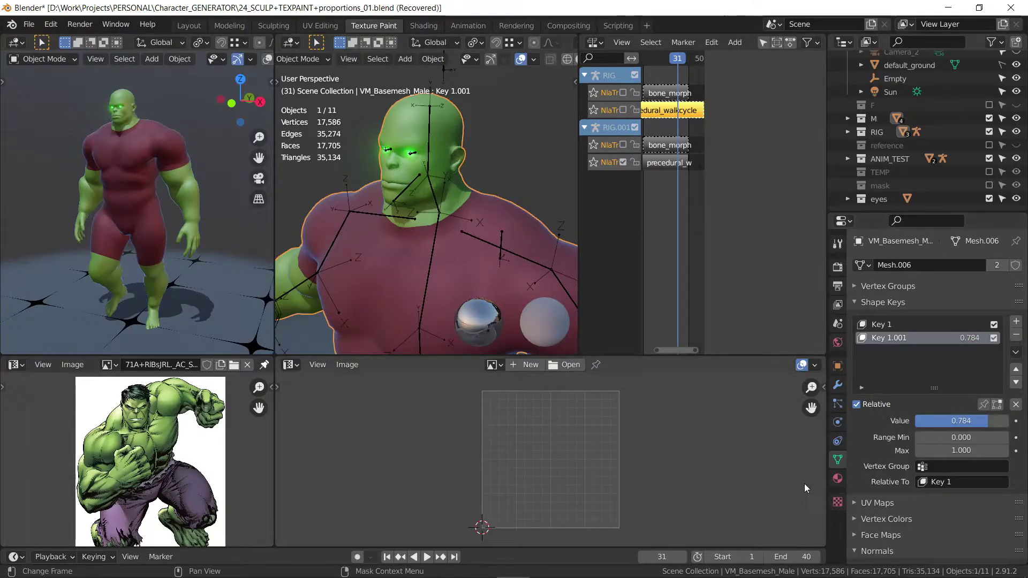
mouse_move(988, 420)
left_mouse_down()
mouse_move(916, 421)
mouse_move(1012, 420)
left_mouse_up()
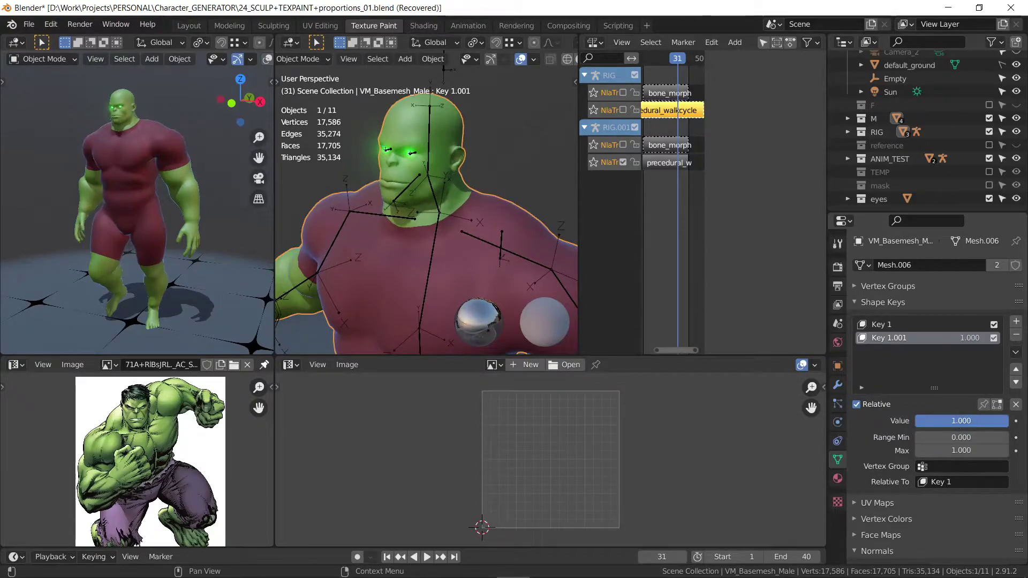
Step: Orbit to a more frontal view and return the character to Sculpt Mode
middle_click_drag(449, 261, 469, 250)
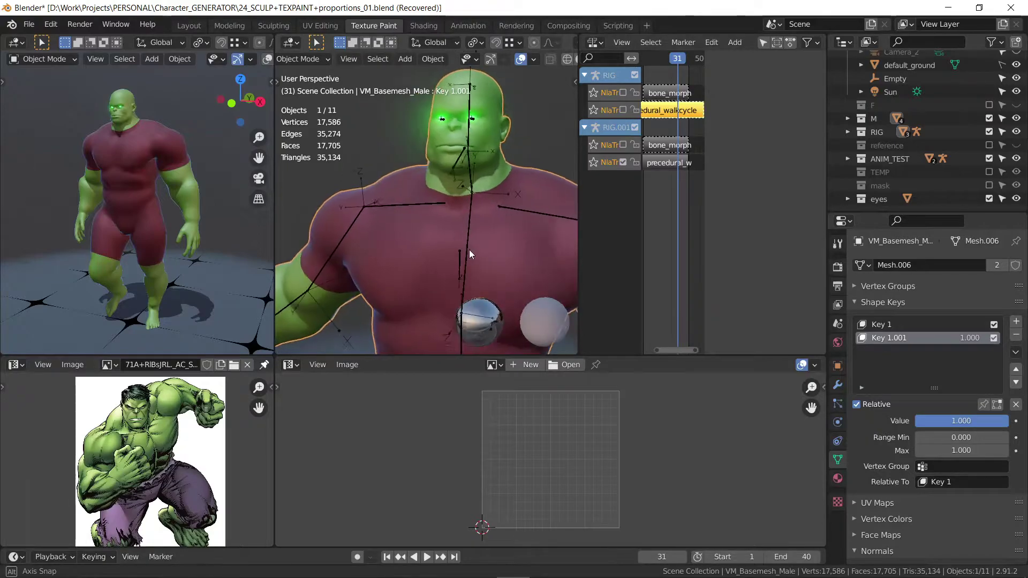
left_click(326, 59)
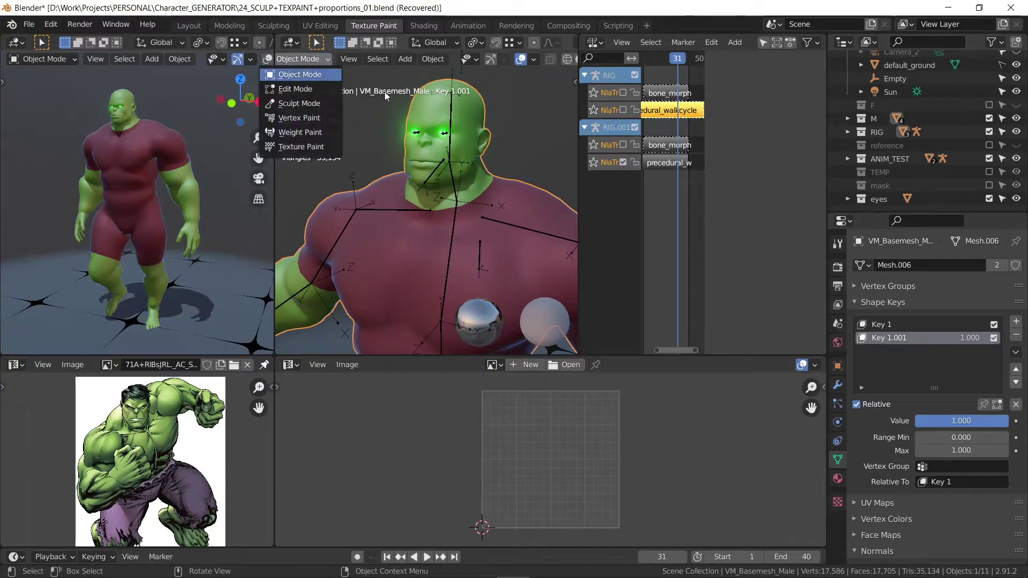
left_click(298, 103)
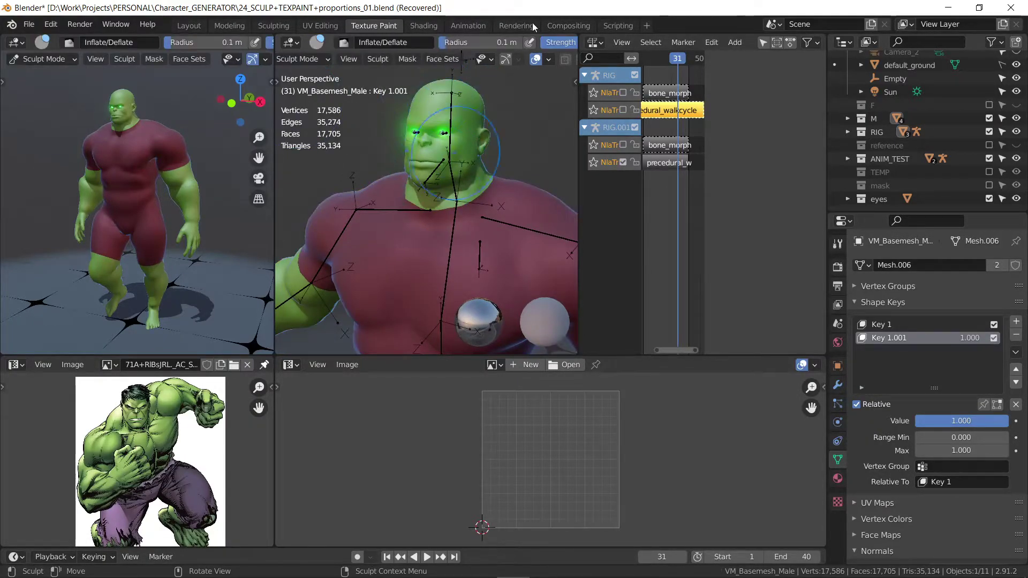
Step: Turn off Bloom in Render Properties to remove the eye glow
left_click(838, 266)
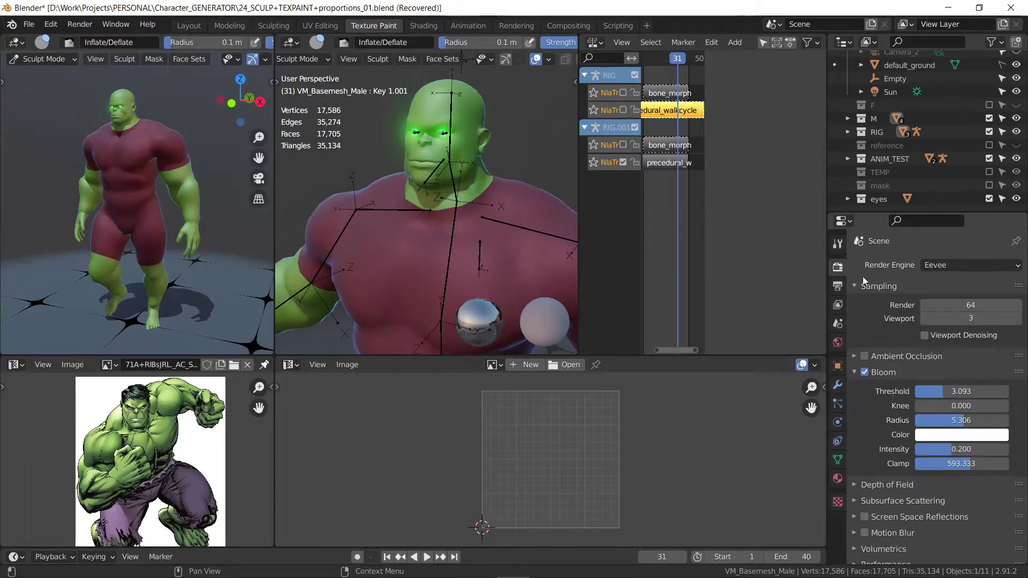
left_click(864, 372)
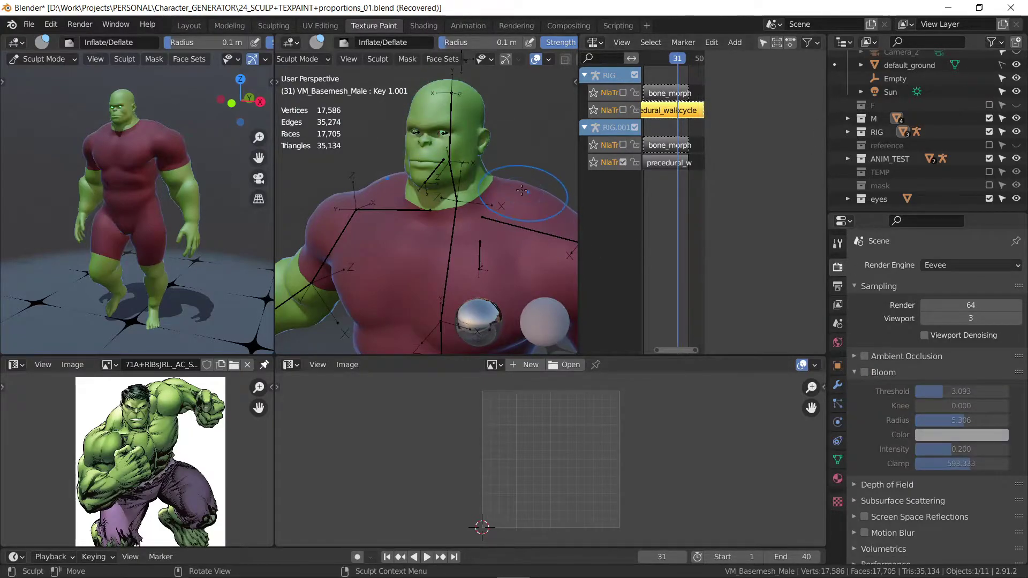
scroll(474, 156, "up", 5)
scroll(474, 155, "down", 4)
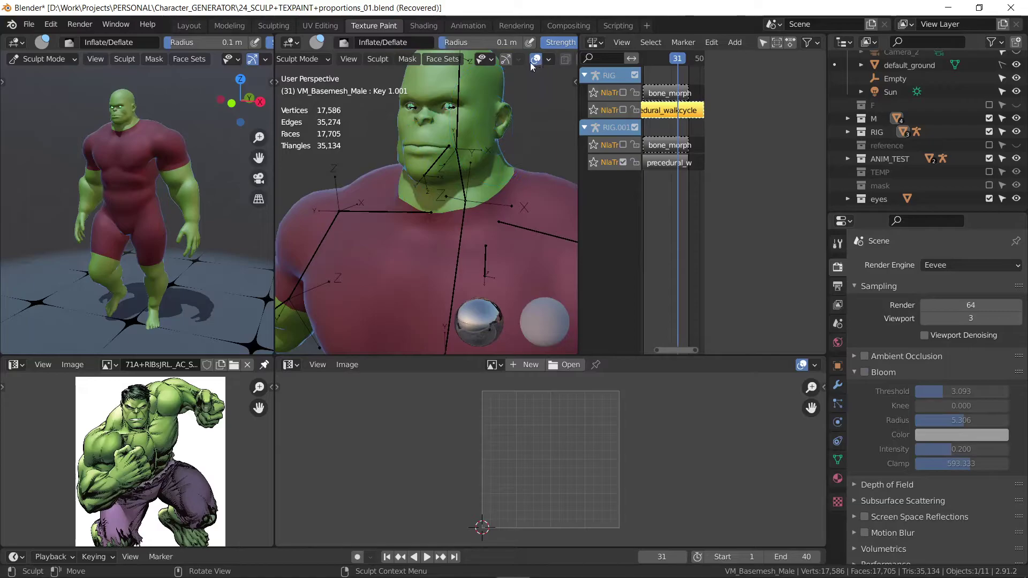
Step: Pick the Mask brush, view the sidebar's Tool and View tabs, then return to Object Mode
key("n")
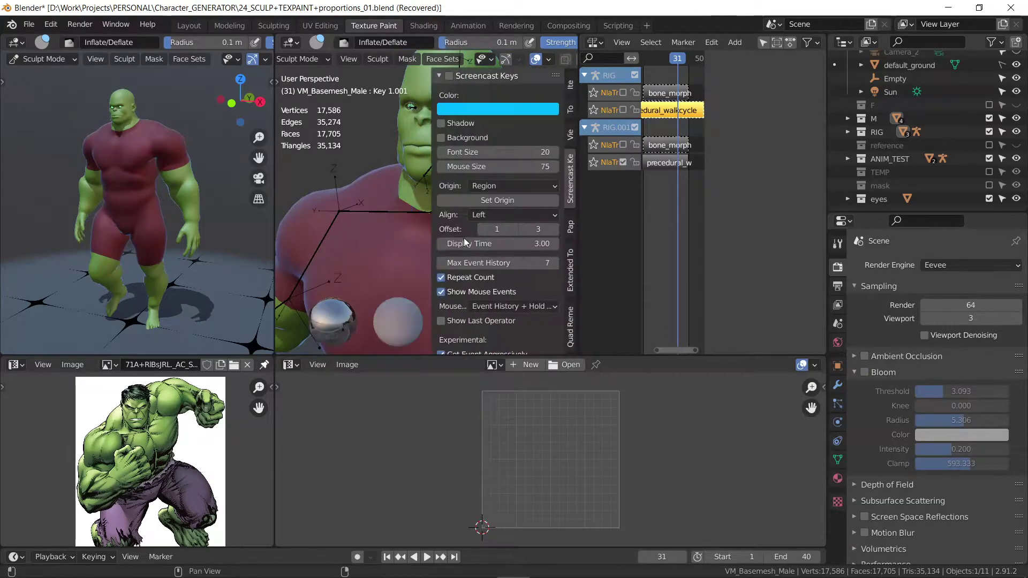
key("n")
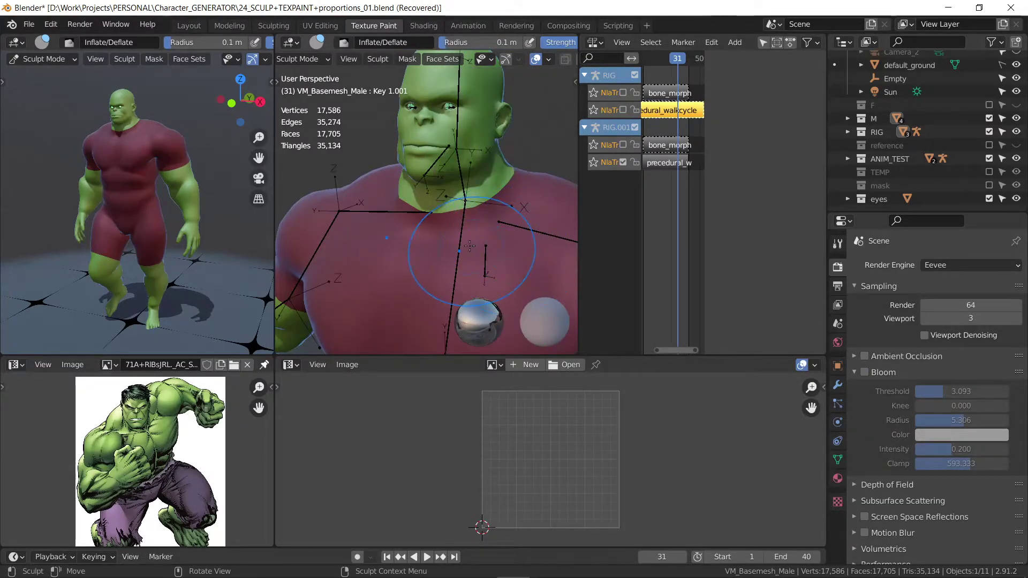
key("m")
key("n")
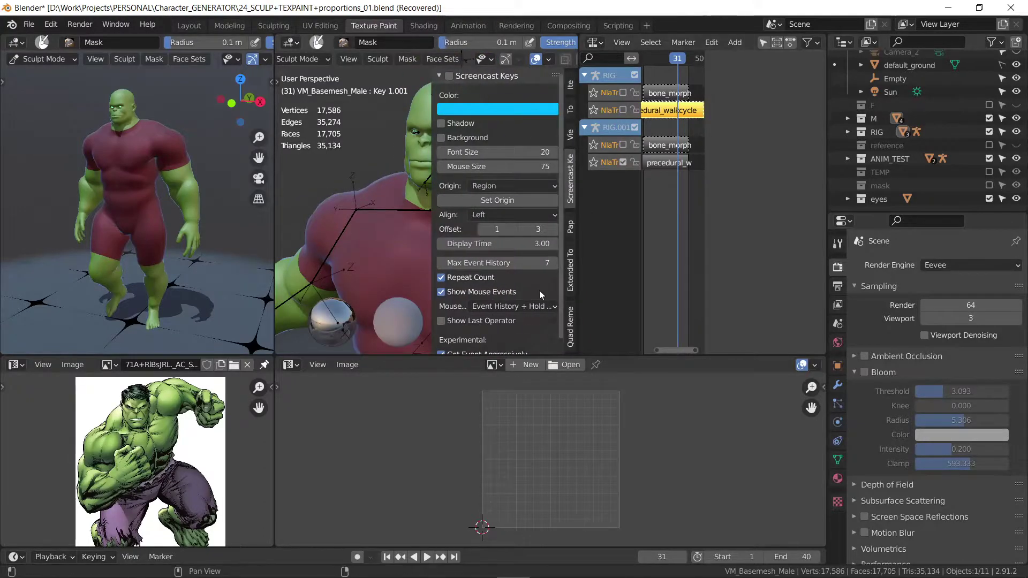
left_click(573, 118)
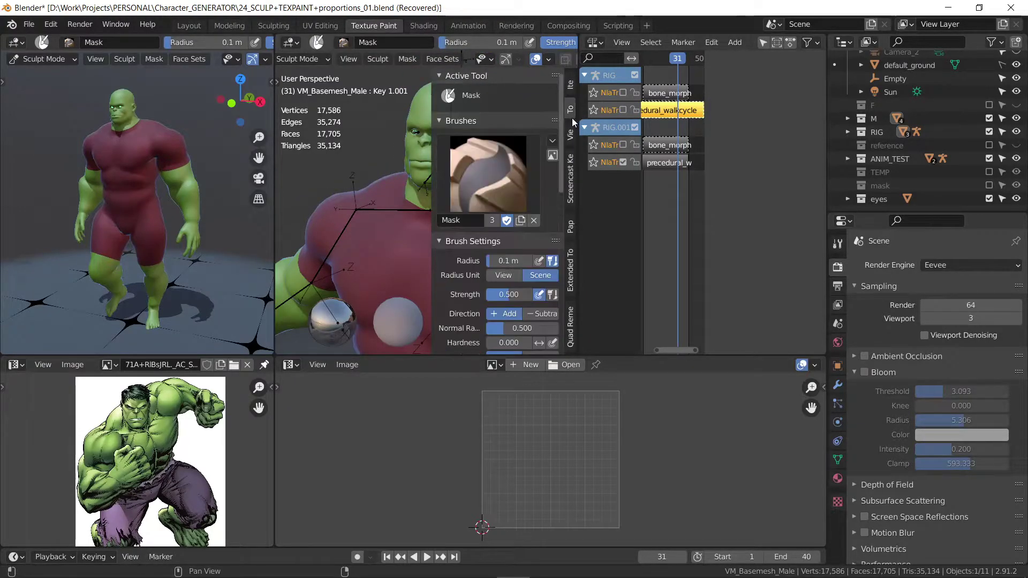
left_click(569, 140)
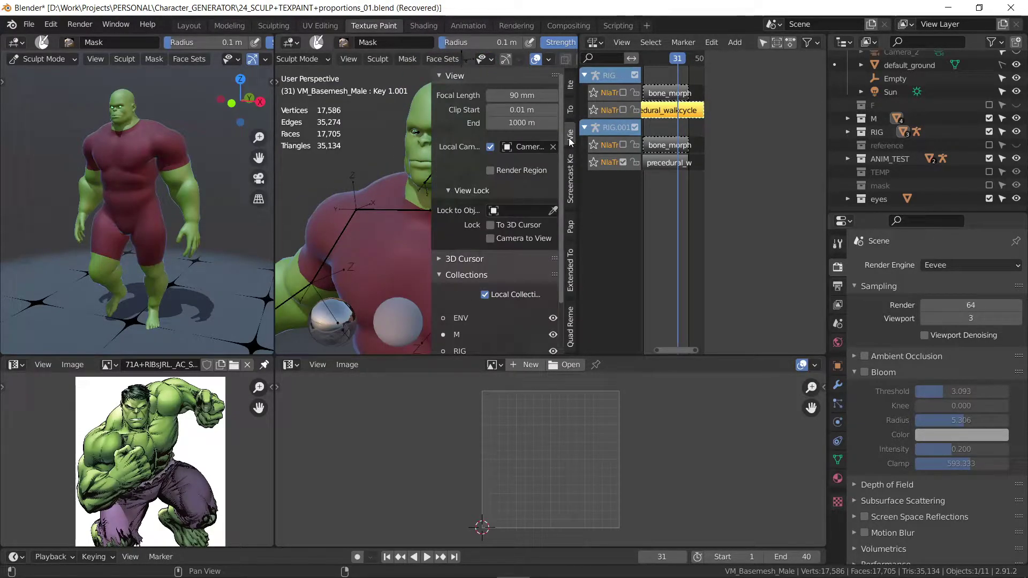
left_click(308, 59)
left_click(300, 74)
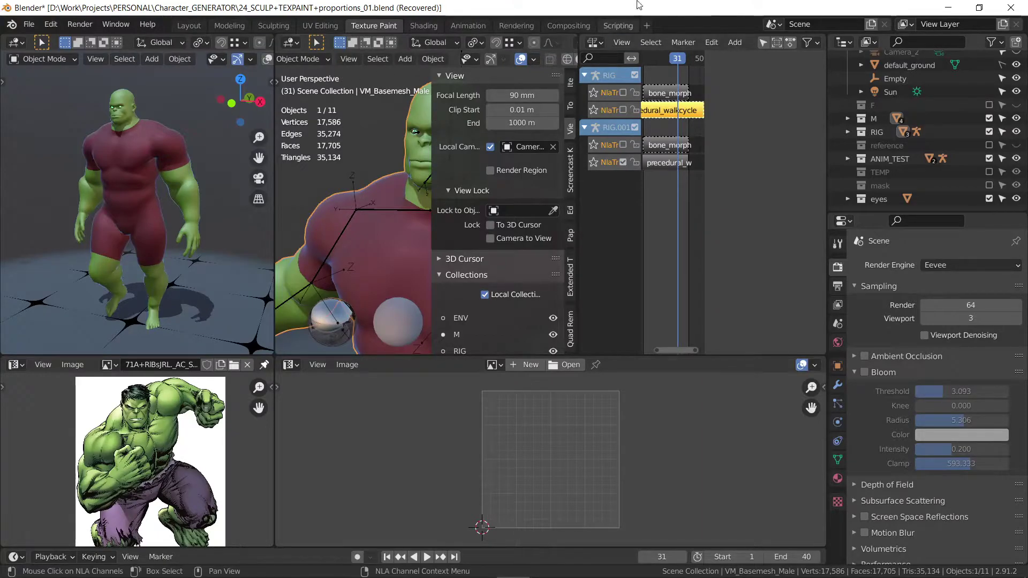
Step: Hide the RIG collection in the viewport from the sidebar and orbit around the character
left_click(571, 107)
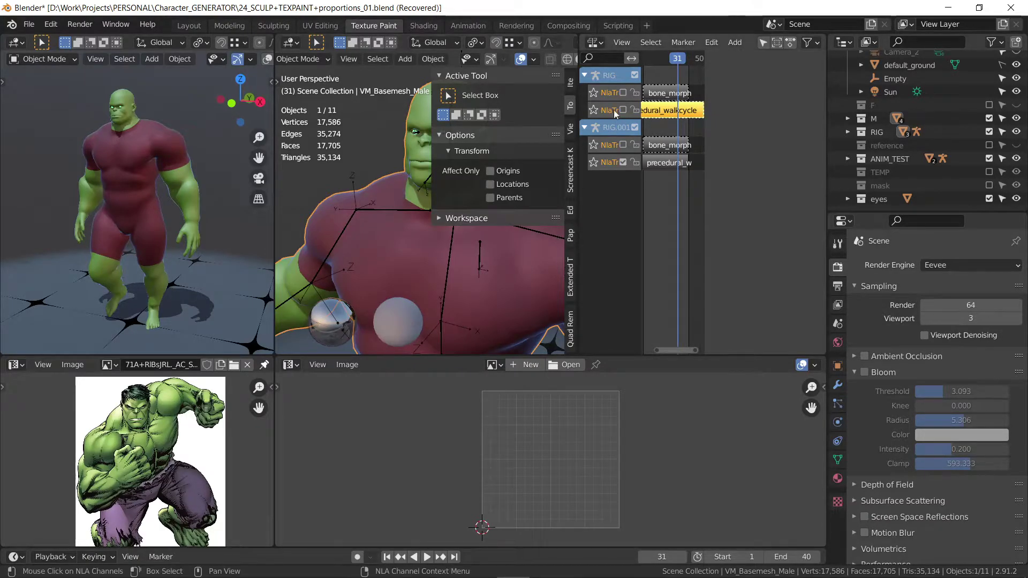
scroll(566, 270, "down", 1)
scroll(448, 307, "down", 2)
scroll(509, 293, "down", 2)
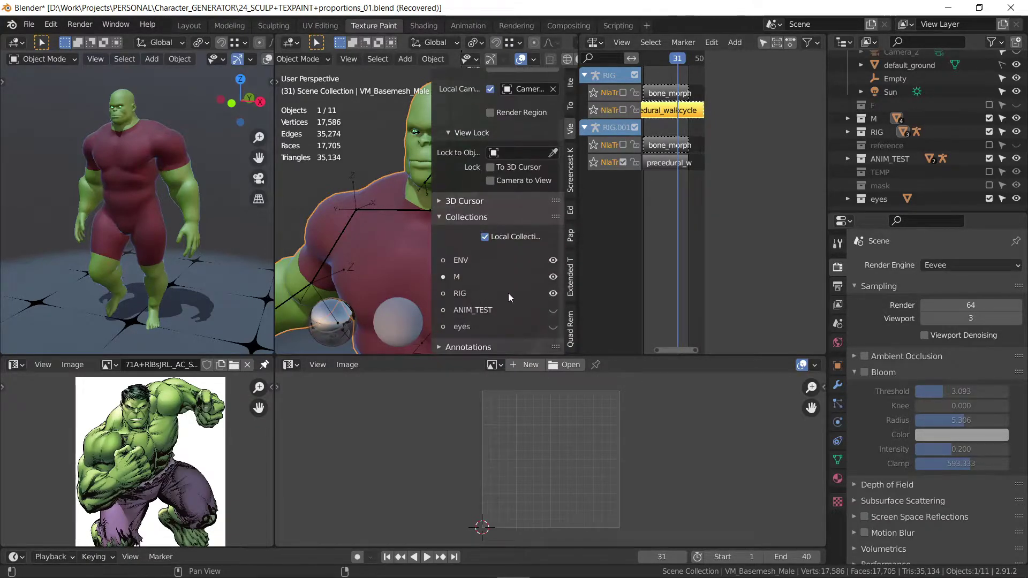
left_click(553, 293)
mouse_move(423, 246)
middle_mouse_down()
mouse_move(468, 213)
mouse_move(425, 221)
mouse_move(455, 208)
mouse_move(463, 193)
mouse_move(452, 195)
middle_mouse_up()
Step: Hide the sidebar and briefly enter Edit Mode to check the UVs over DIF_2K
key("n")
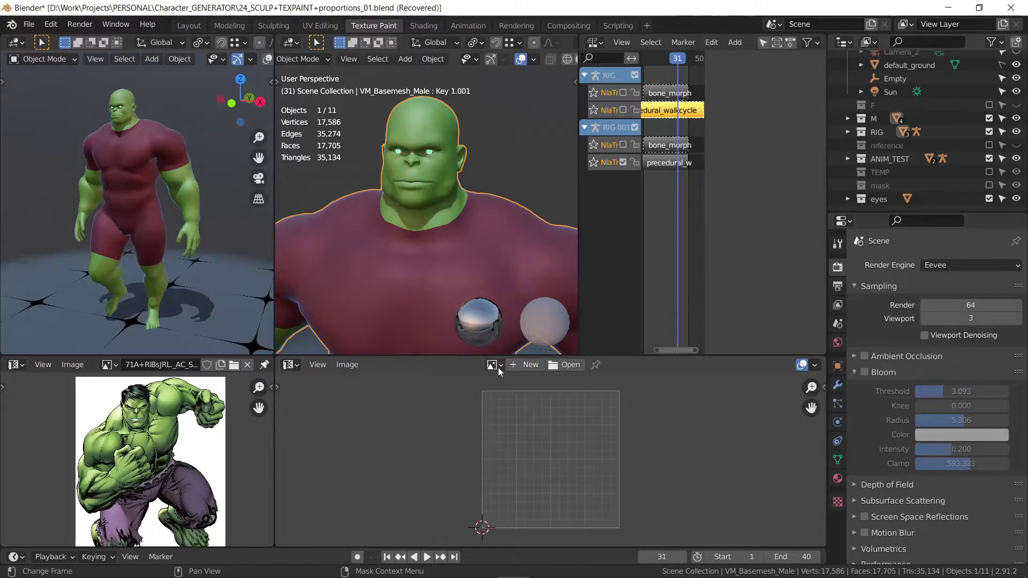
key("Tab")
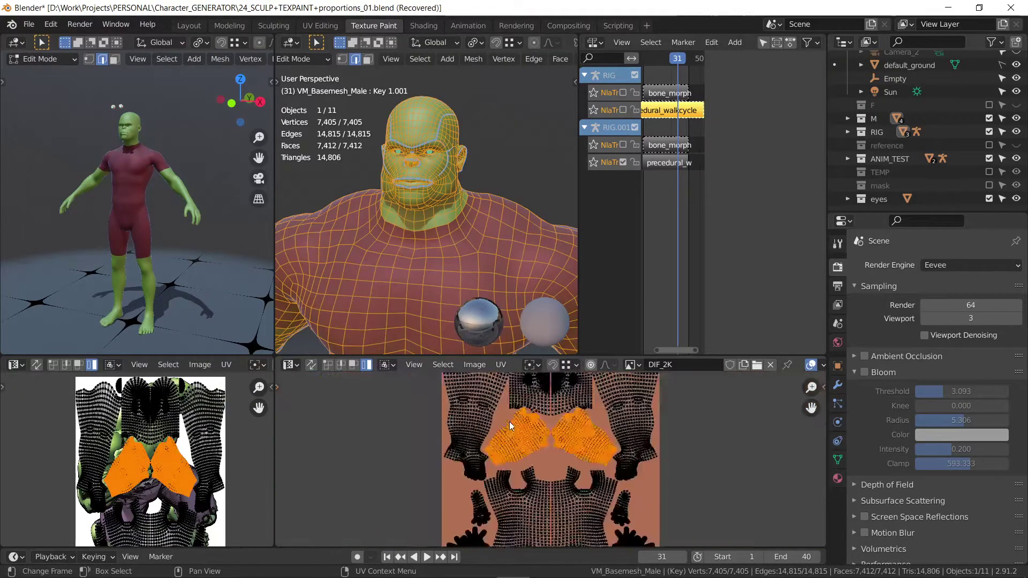
key("Tab")
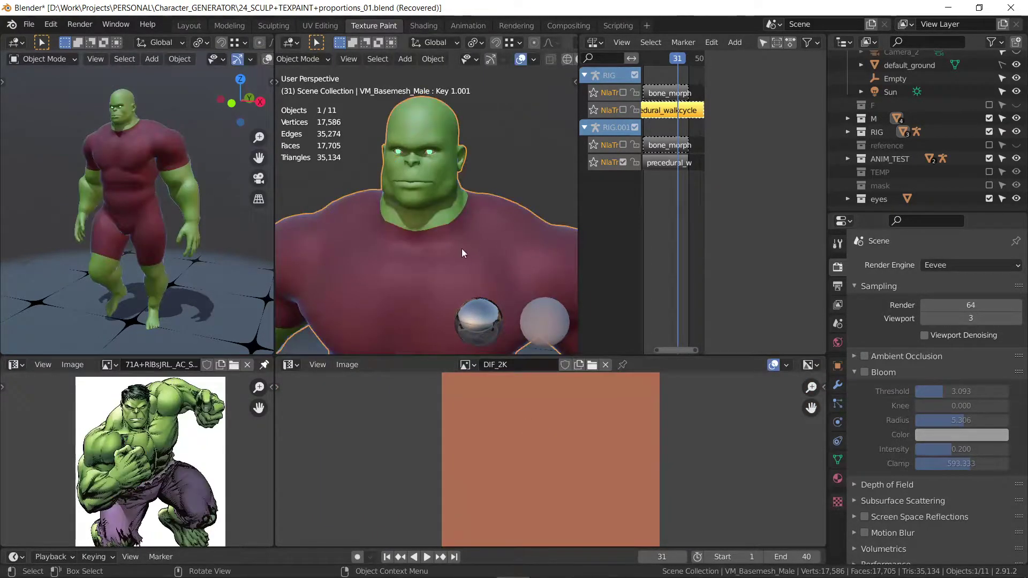
Step: Switch the lower editor to Shader Editor and link DIF_2K Color into Principled BSDF Base Color
left_click(294, 365)
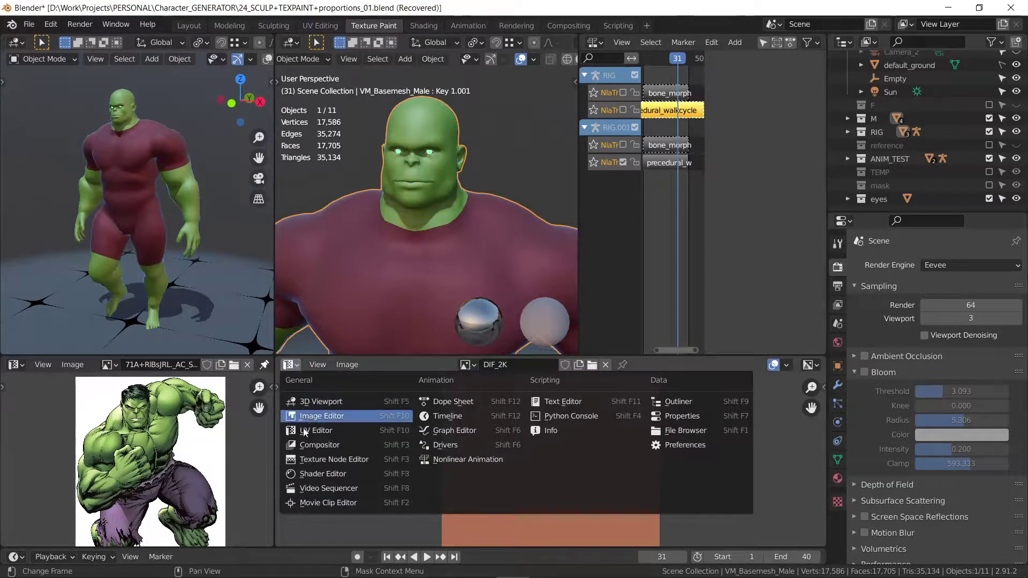
left_click(317, 470)
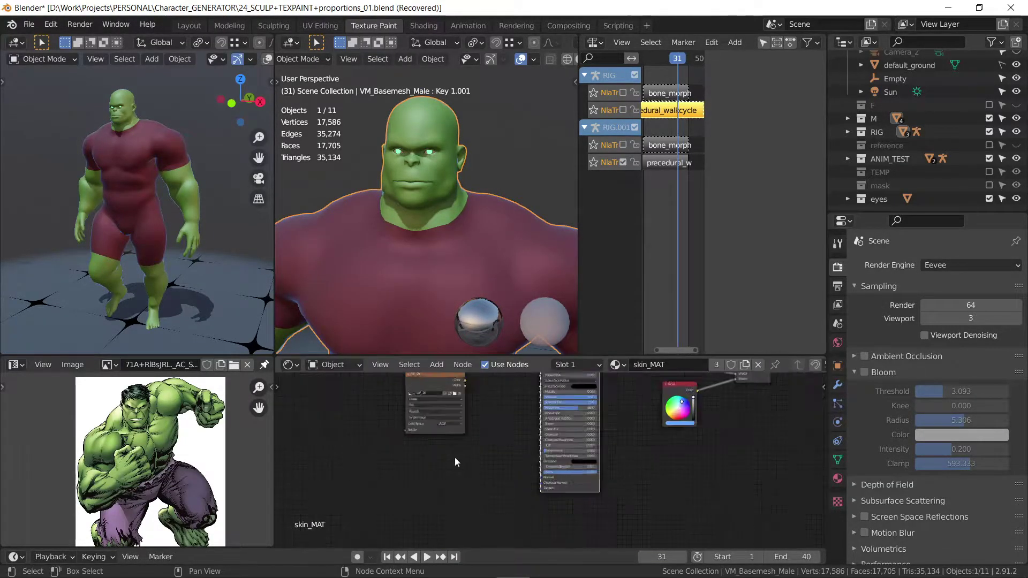
scroll(516, 430, "up", 3)
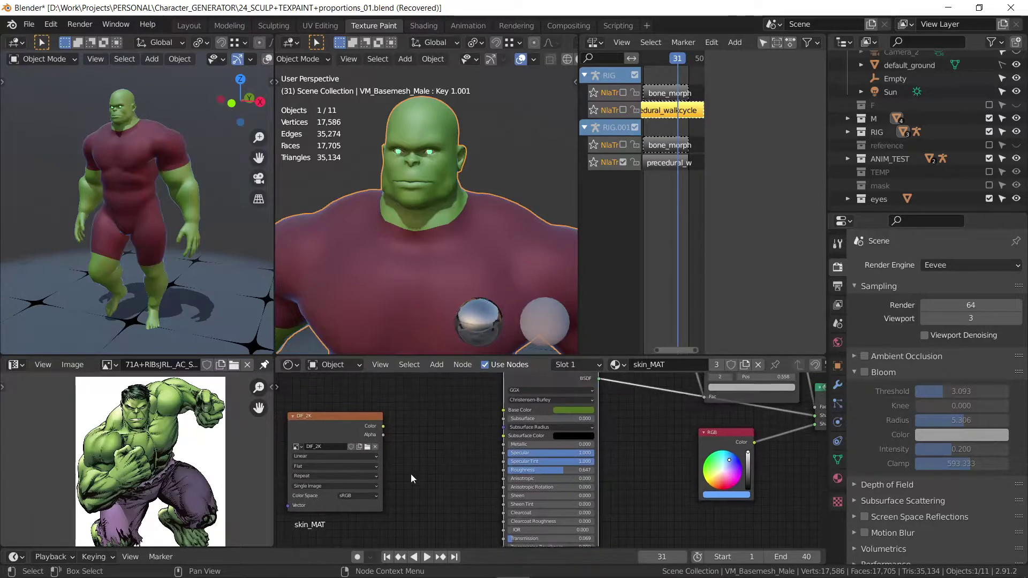
left_click_drag(383, 426, 504, 410)
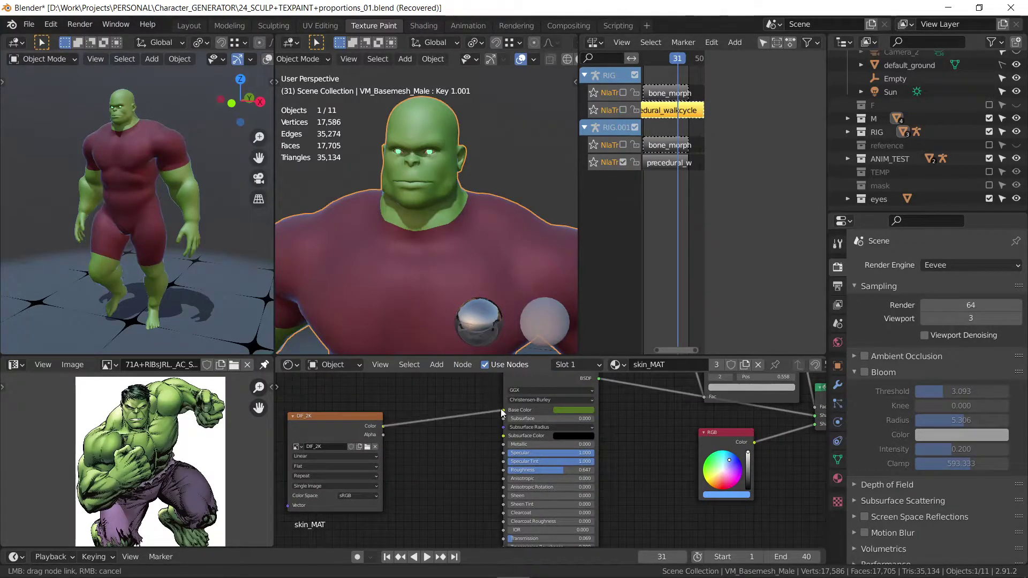
scroll(463, 167, "up", 4)
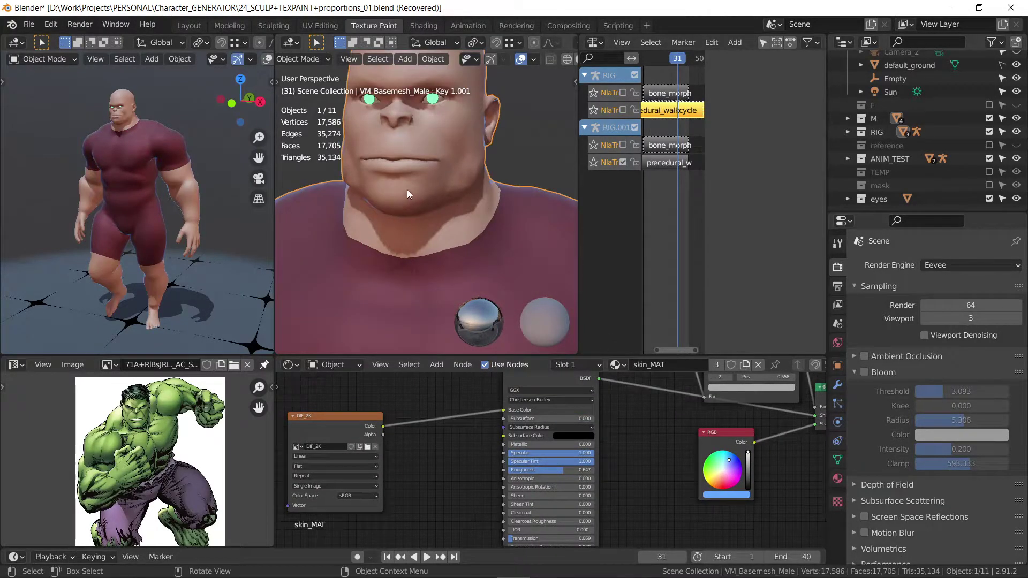
scroll(436, 147, "down", 3)
mouse_move(429, 210)
middle_mouse_down()
mouse_move(442, 188)
mouse_move(471, 190)
mouse_move(470, 178)
middle_mouse_up()
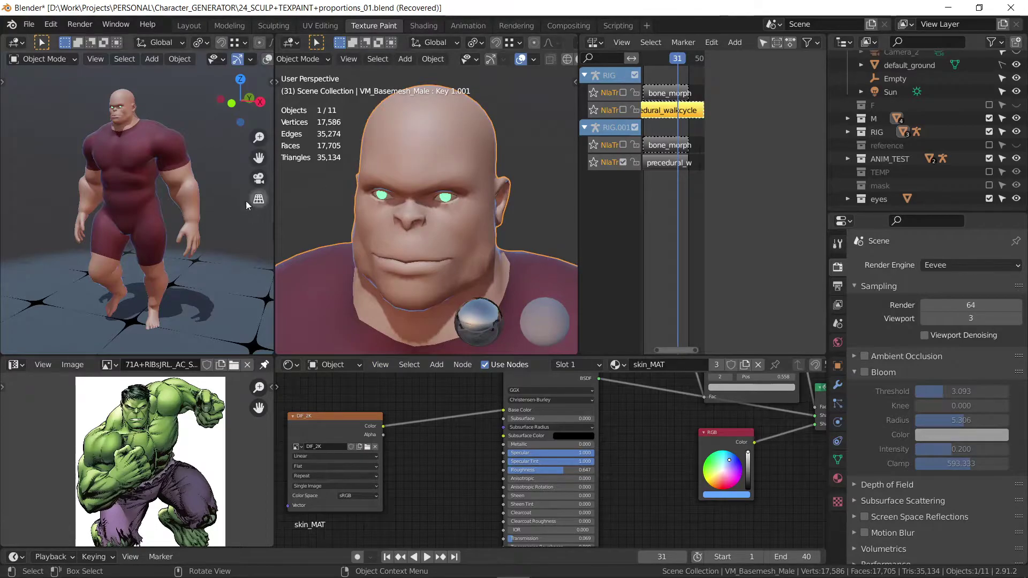
Step: Enter Texture Paint, shrink the brush, paint a test stroke above the eyes, and undo it
left_click(303, 59)
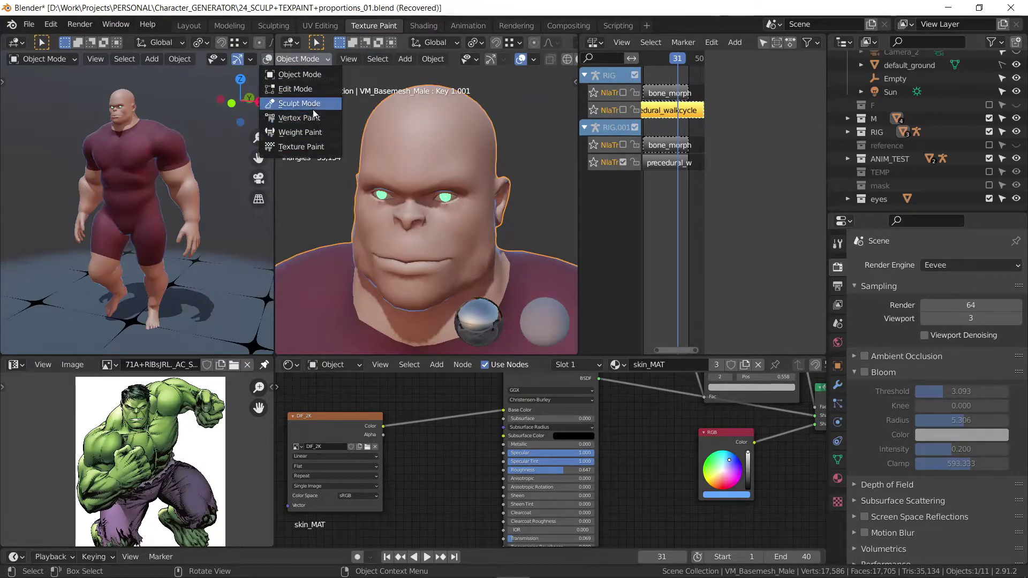
left_click(307, 147)
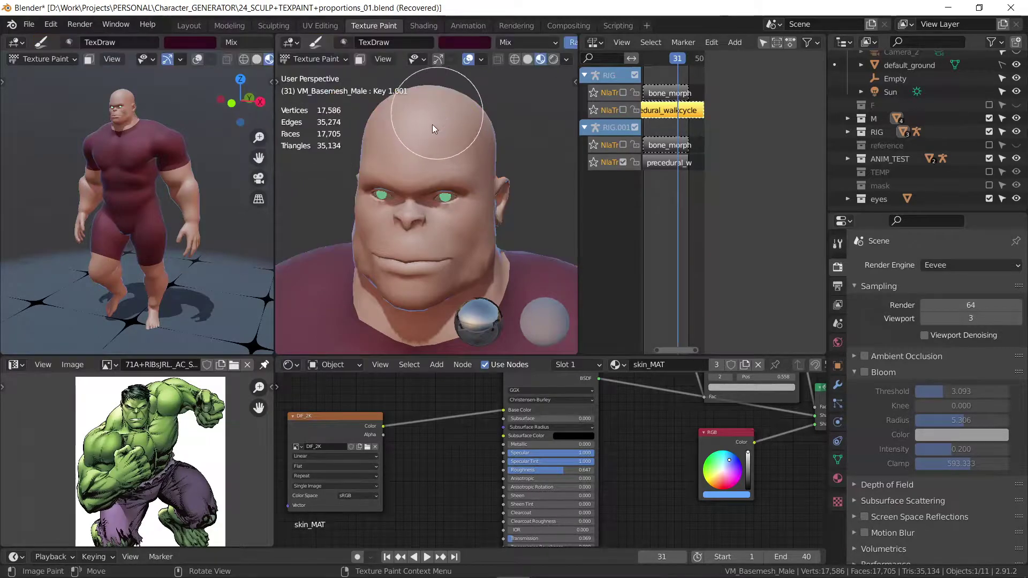
key("f")
left_click(454, 156)
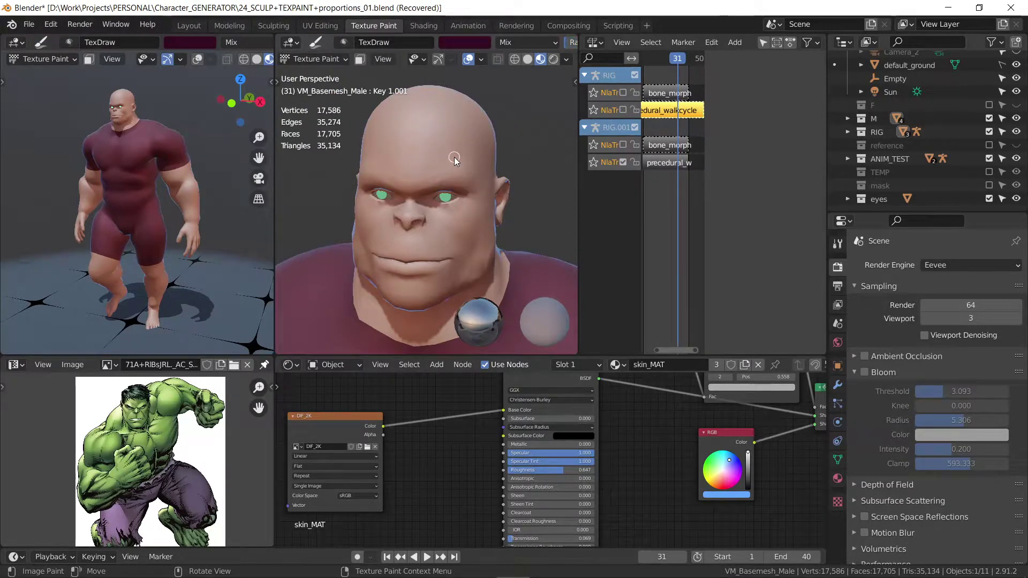
mouse_move(451, 161)
left_mouse_down()
mouse_move(468, 134)
mouse_move(470, 159)
left_mouse_up()
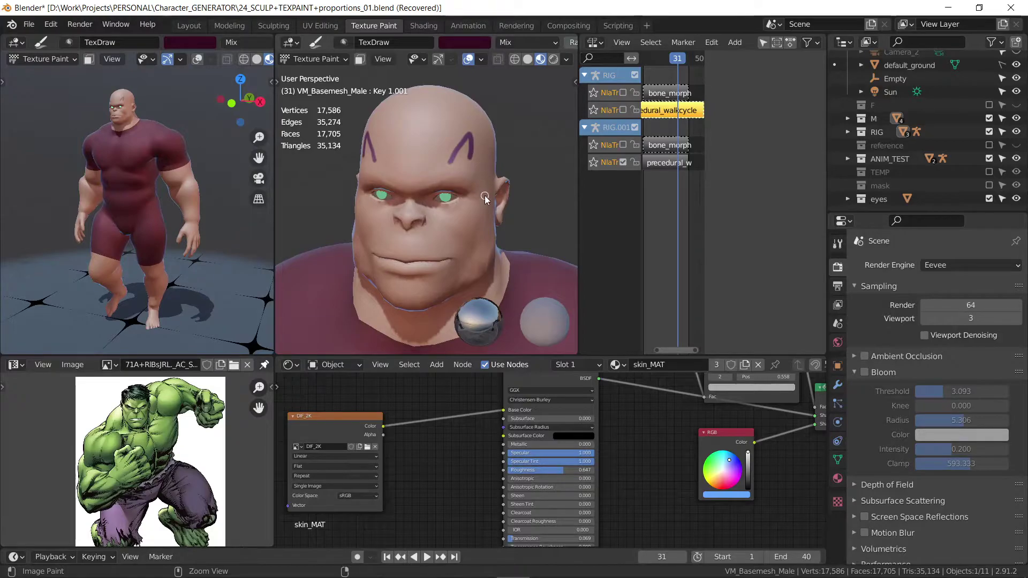
key("ctrl+z")
left_click(314, 59)
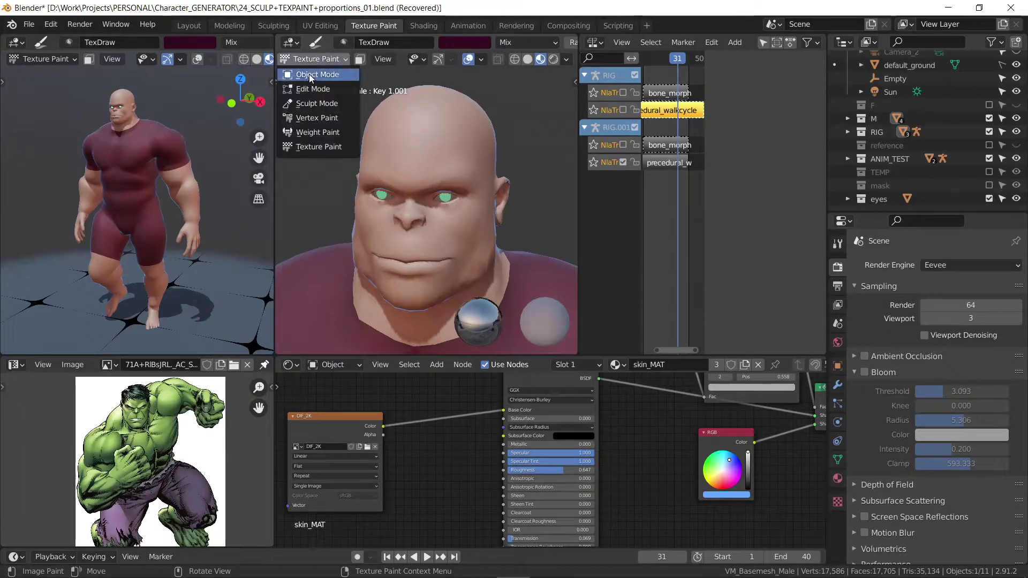
Step: Enter Sculpt Mode and enlarge the sculpt viewport while keeping the reference views visible
left_click(312, 105)
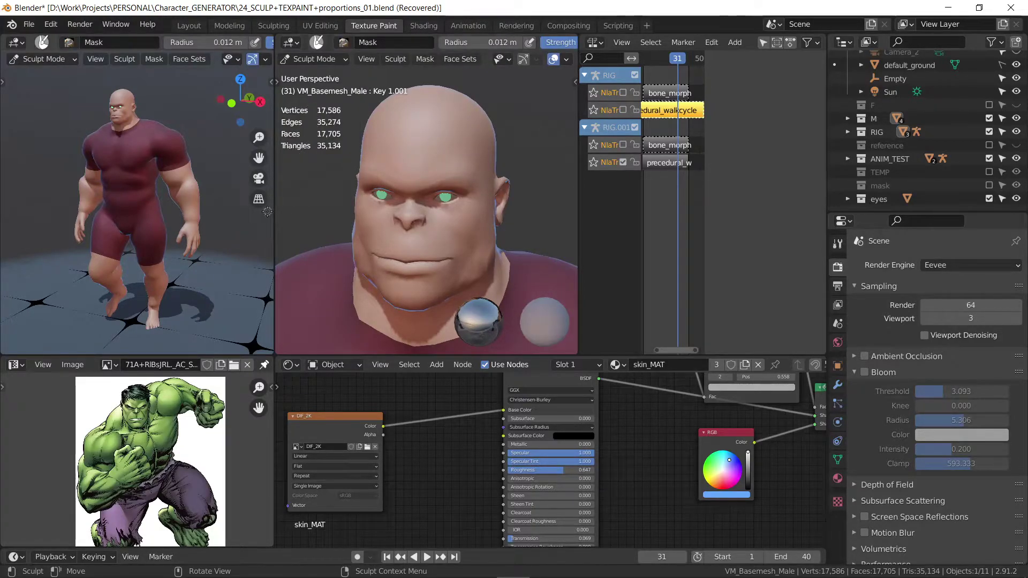
left_click_drag(274, 212, 16, 212)
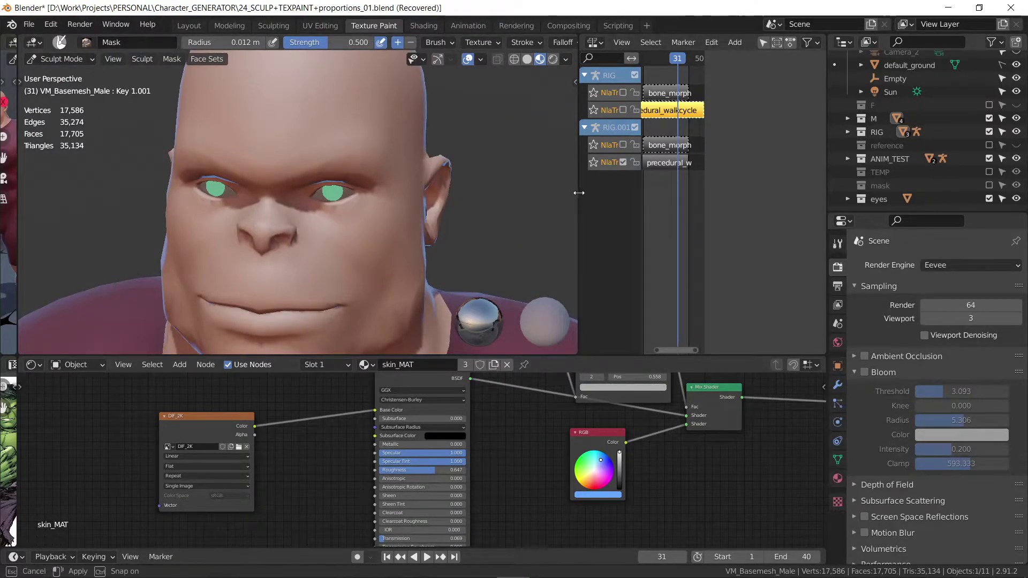
left_click_drag(578, 194, 767, 195)
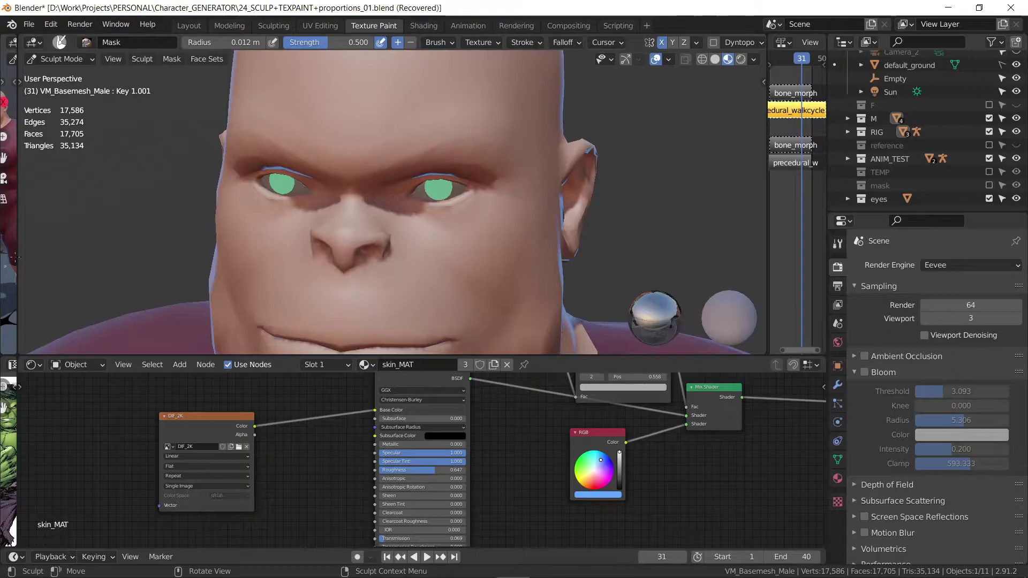
mouse_move(17, 255)
left_mouse_down()
mouse_move(73, 236)
mouse_move(124, 236)
left_mouse_up()
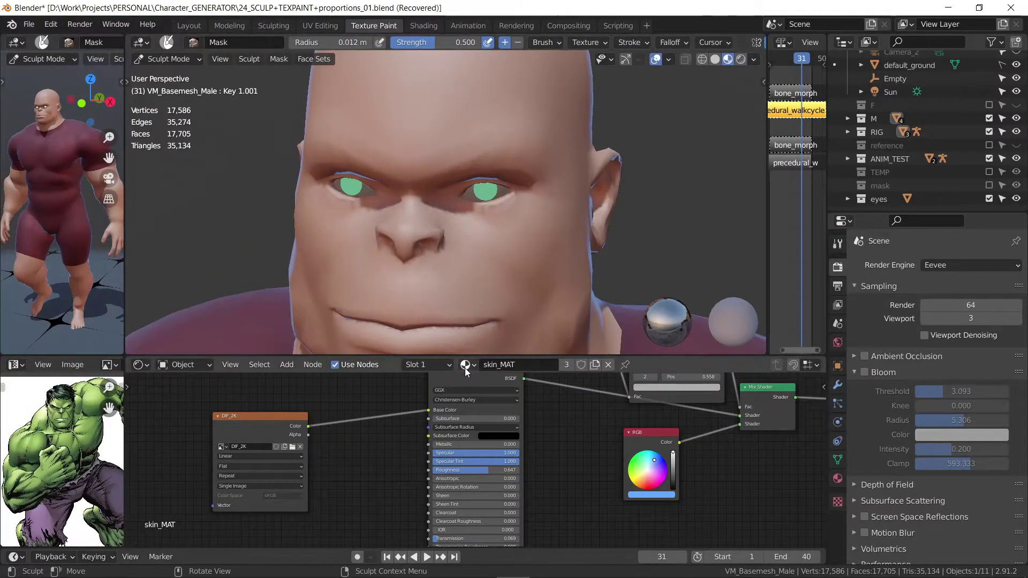
mouse_move(490, 356)
left_mouse_down()
mouse_move(469, 509)
mouse_move(468, 489)
left_mouse_up()
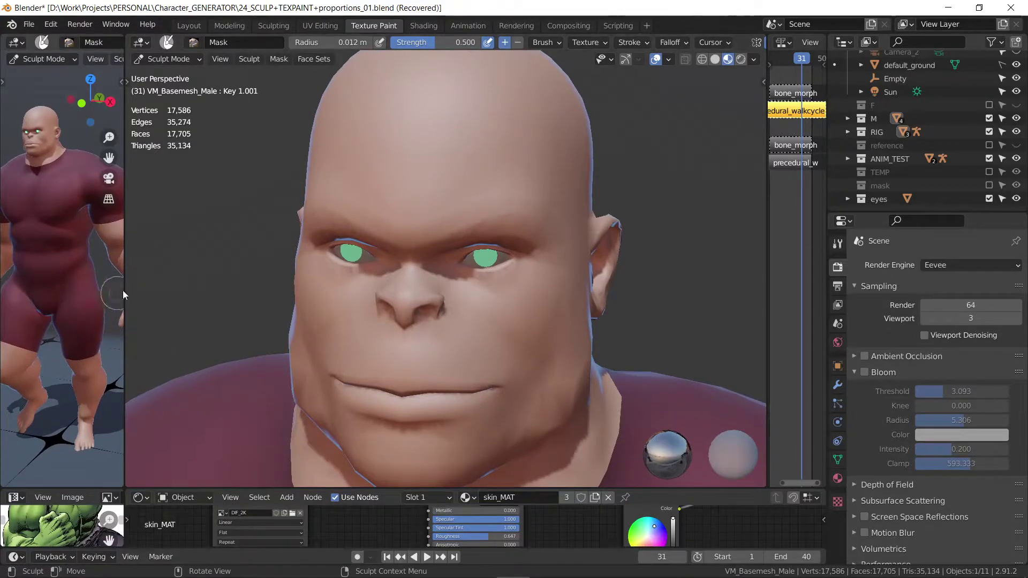
left_click_drag(126, 287, 217, 287)
Step: Play the walk animation and pick the Elastic Deform brush at 0.021 m radius
key("space")
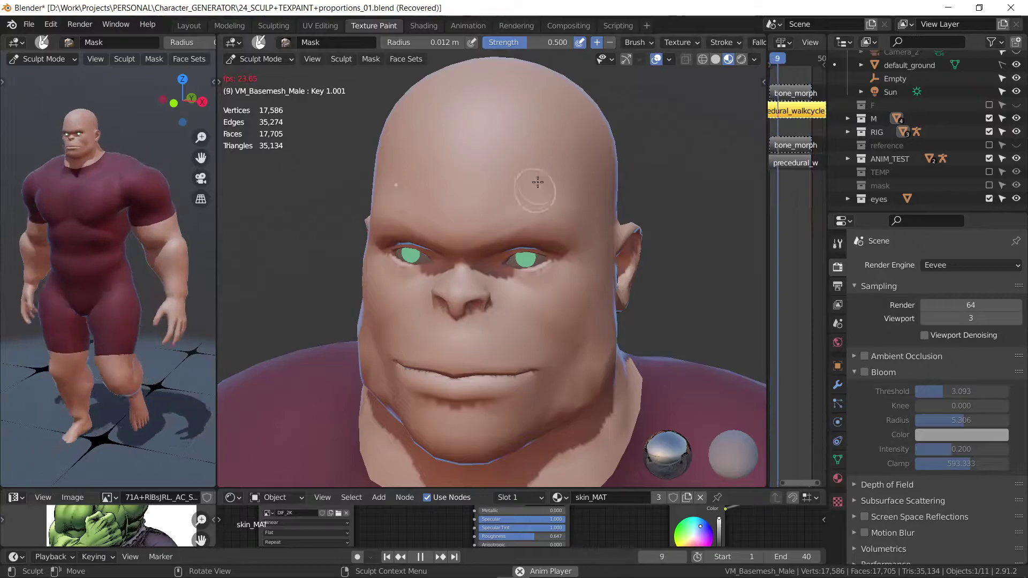
key("t")
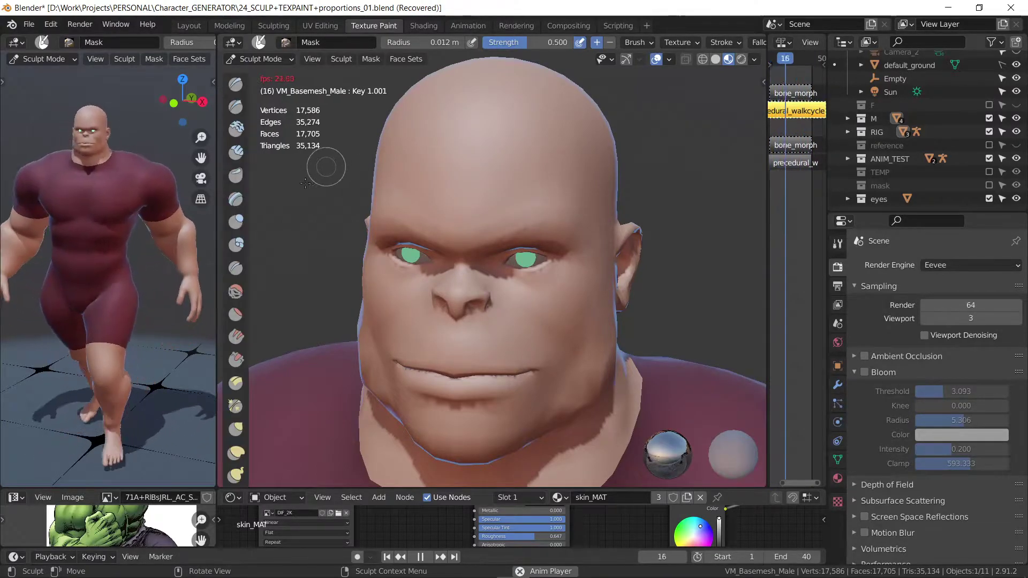
left_click(235, 453)
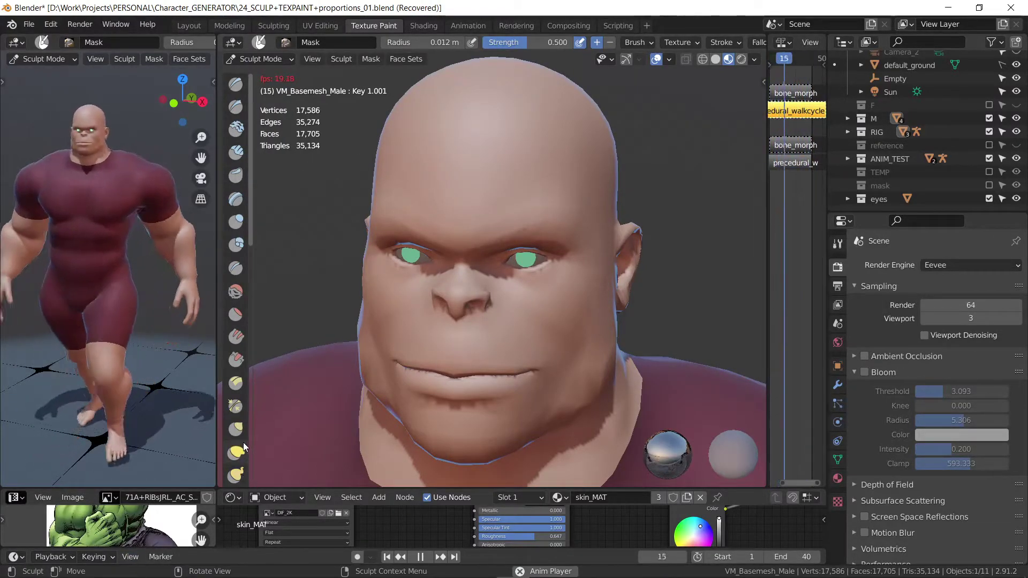
key("f")
left_click(649, 227)
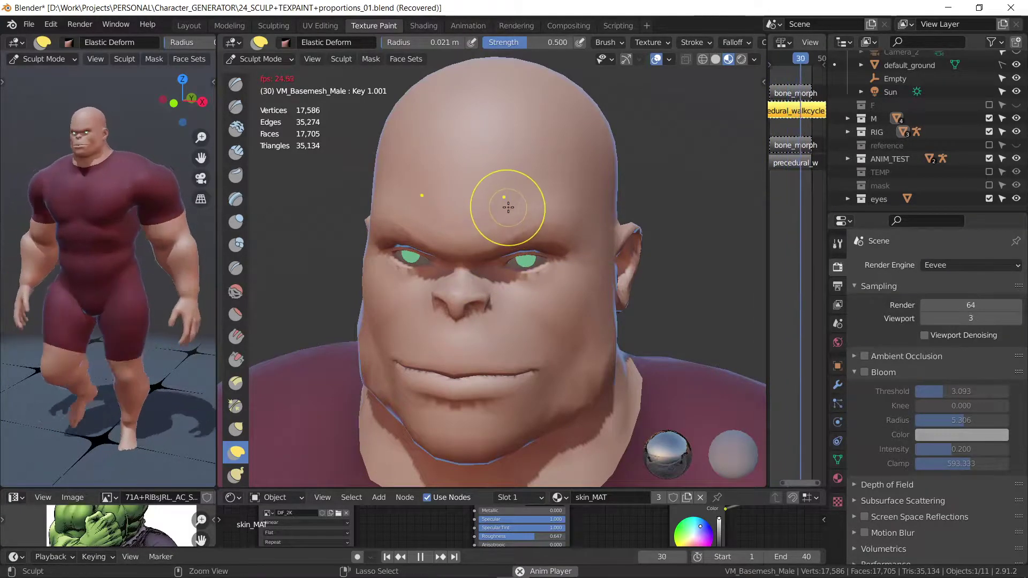
Step: Reshape the nose with Elastic Deform after cancelling cheek and brow attempts, then show viewport overlays
scroll(493, 229, "up", 3)
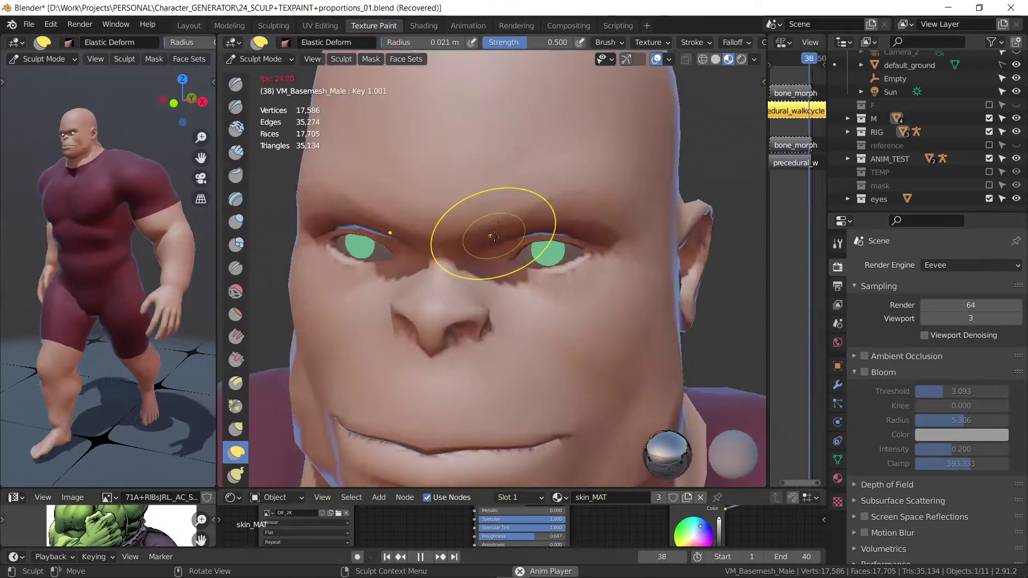
left_click_drag(495, 223, 500, 306)
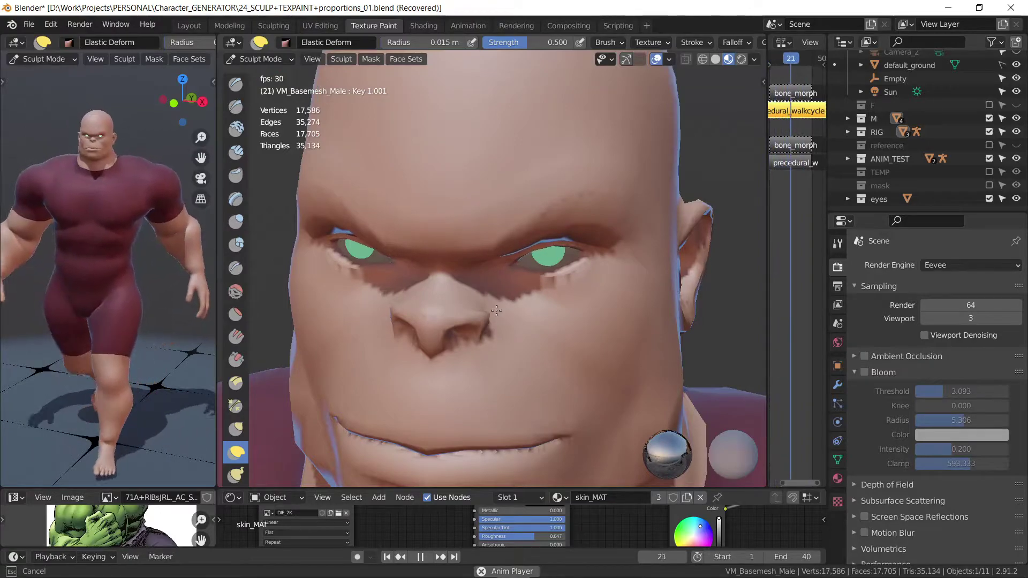
key("Escape")
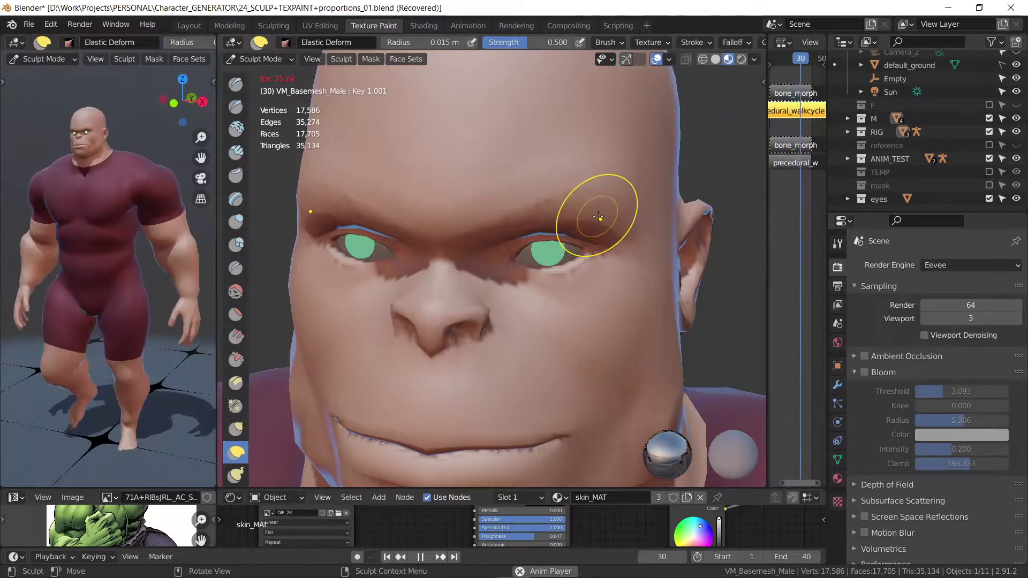
mouse_move(459, 218)
left_mouse_down()
mouse_move(471, 325)
mouse_move(402, 333)
mouse_move(436, 344)
mouse_move(440, 236)
left_mouse_up()
key("Escape")
left_click_drag(447, 321, 471, 332)
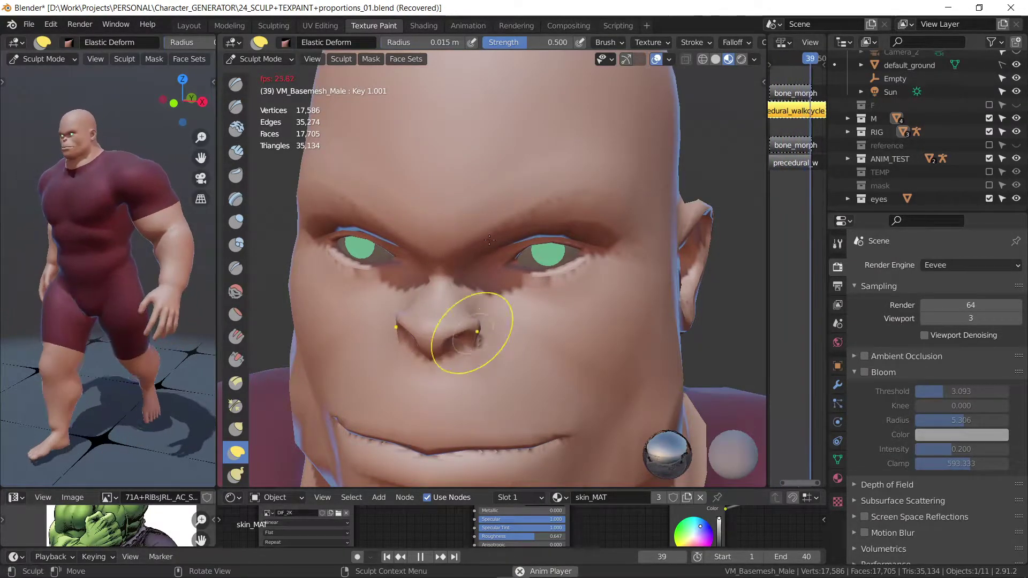
left_click_drag(490, 239, 509, 268)
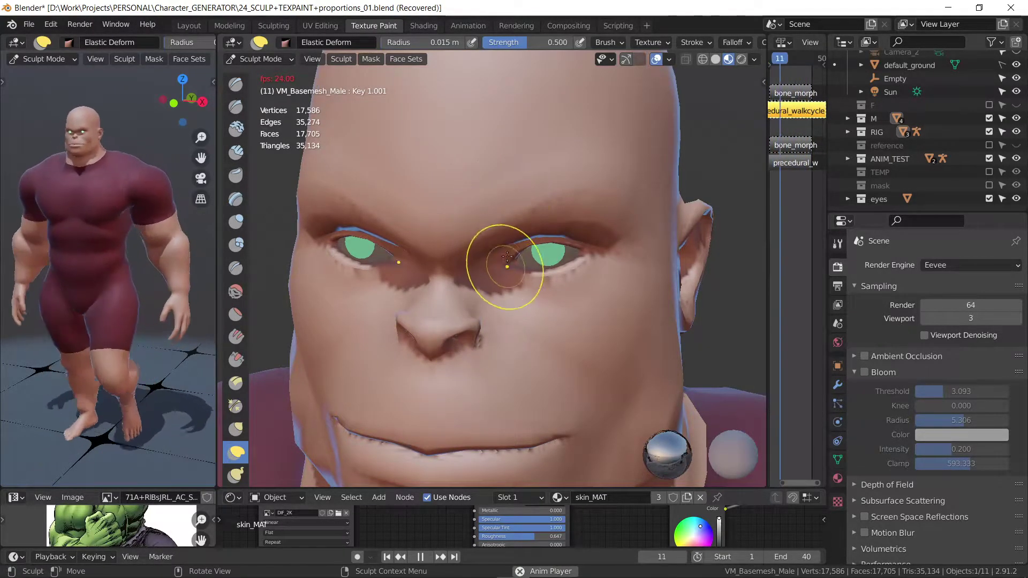
left_click(669, 59)
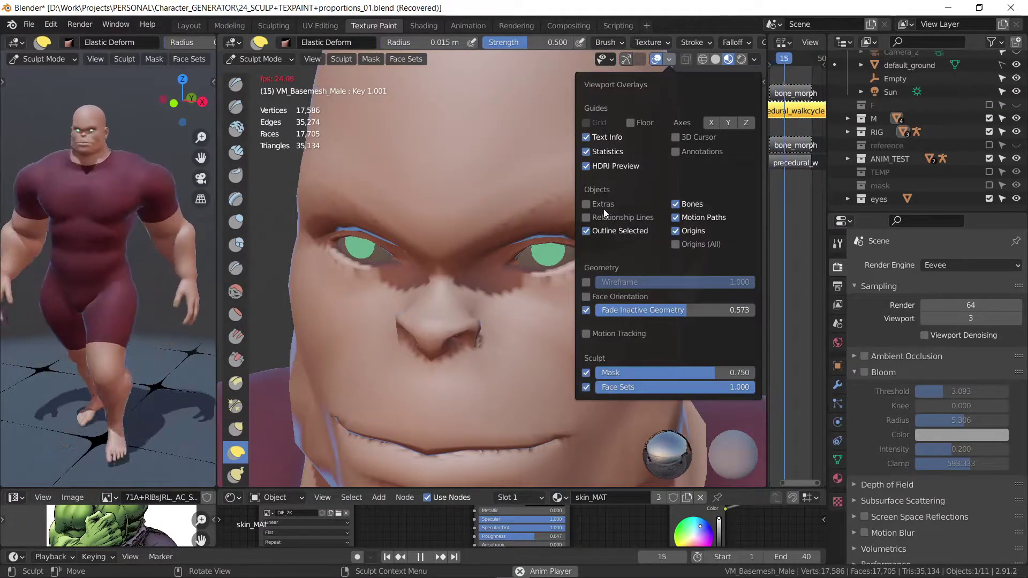
Step: Turn on the wireframe overlay, reshape the nose and beside it, undoing one distortion
left_click(586, 283)
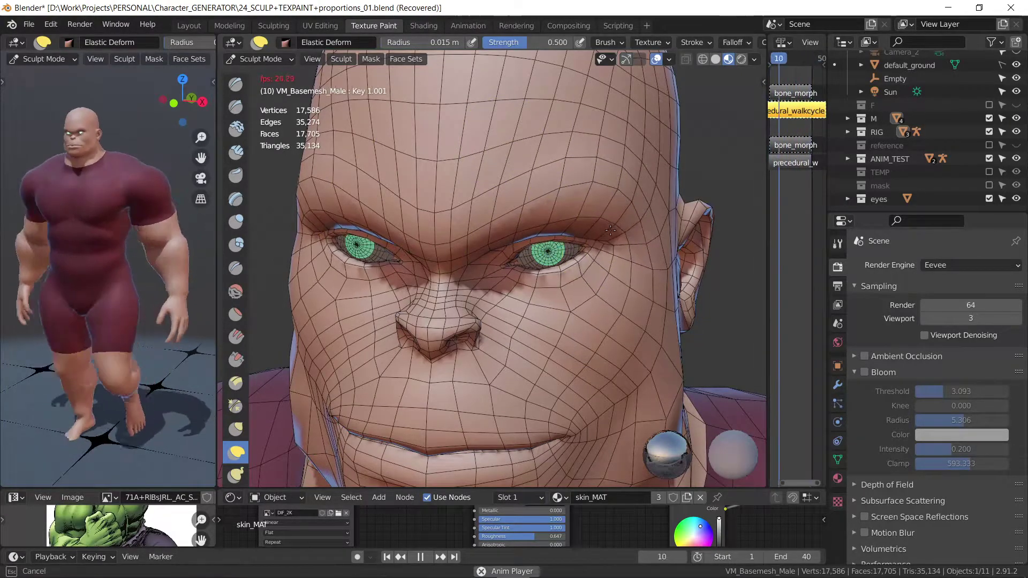
mouse_move(456, 322)
left_mouse_down()
mouse_move(446, 321)
mouse_move(455, 321)
left_mouse_up()
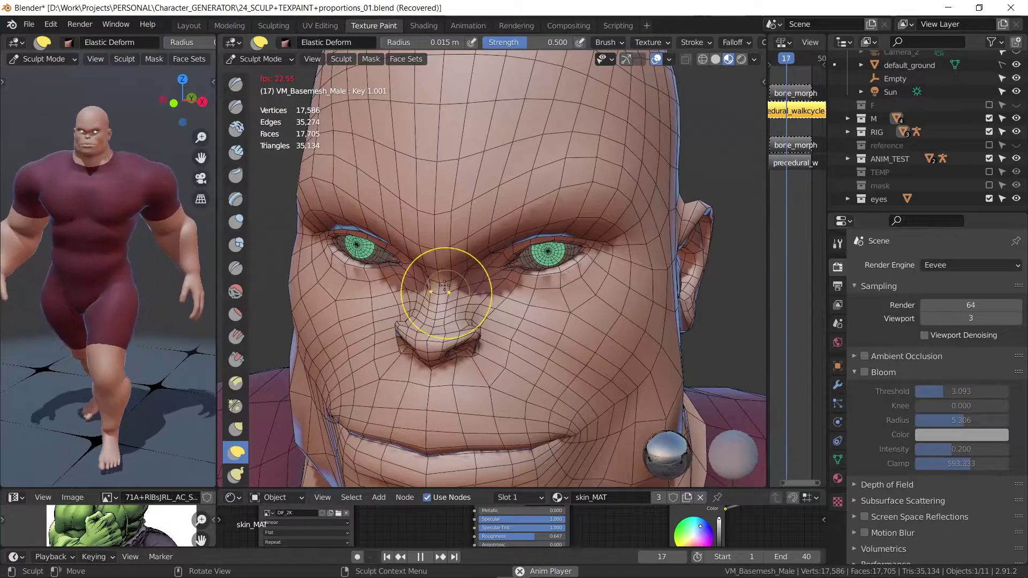
key("ctrl+z")
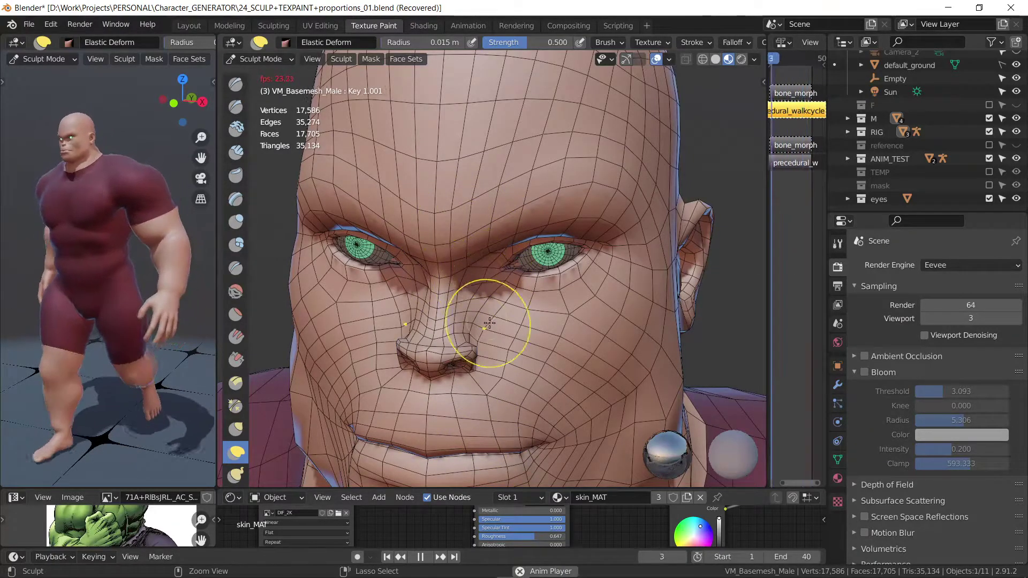
mouse_move(500, 342)
left_mouse_down()
mouse_move(504, 353)
mouse_move(494, 320)
left_mouse_up()
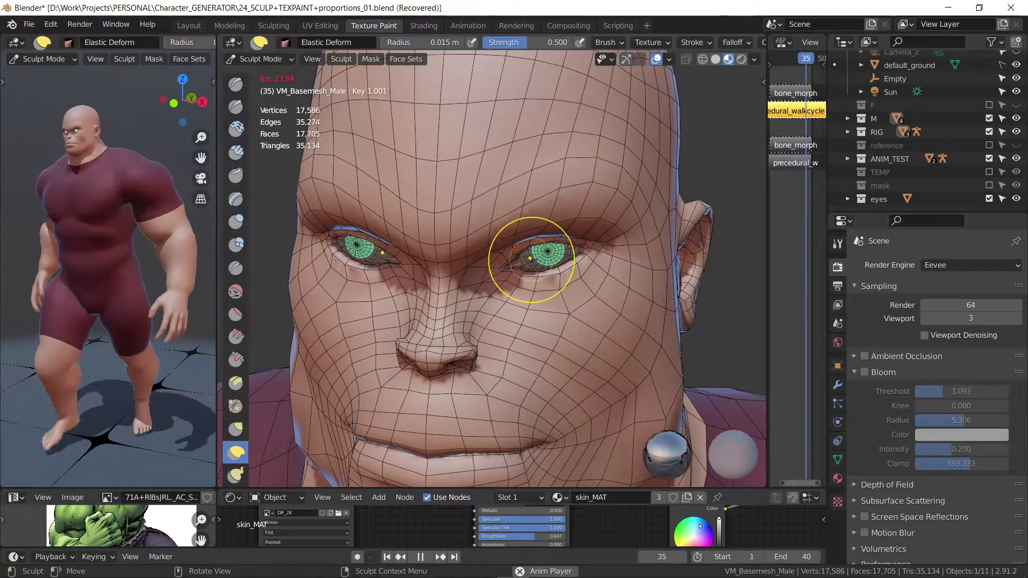
middle_click_drag(535, 268, 551, 332, "ctrl")
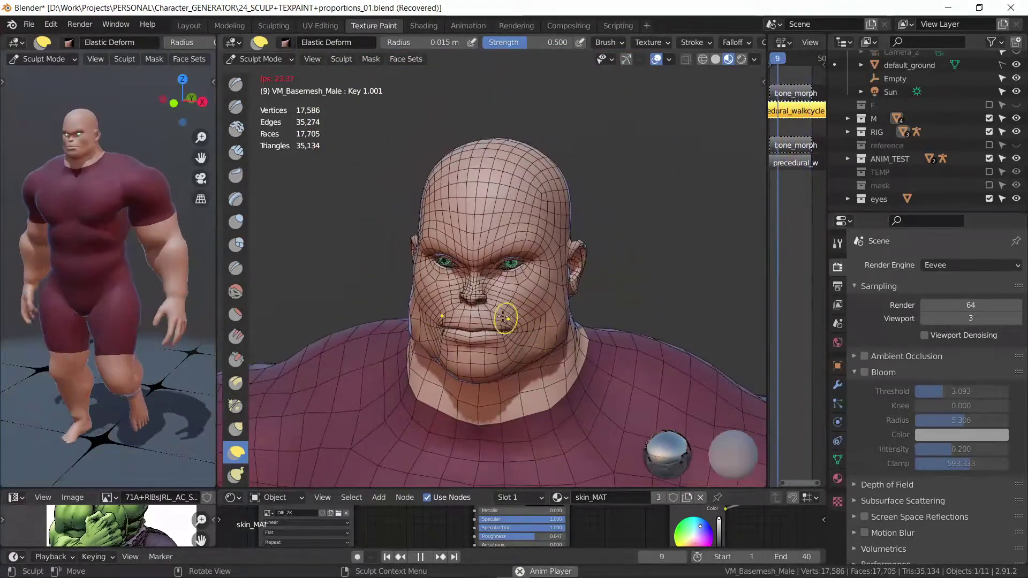
Step: Elastic-deform the nose, skull, mouth and chin, ear and cheek
mouse_move(487, 298)
left_mouse_down()
mouse_move(473, 296)
mouse_move(497, 295)
mouse_move(551, 344)
mouse_move(564, 339)
mouse_move(525, 319)
mouse_move(526, 329)
left_mouse_up()
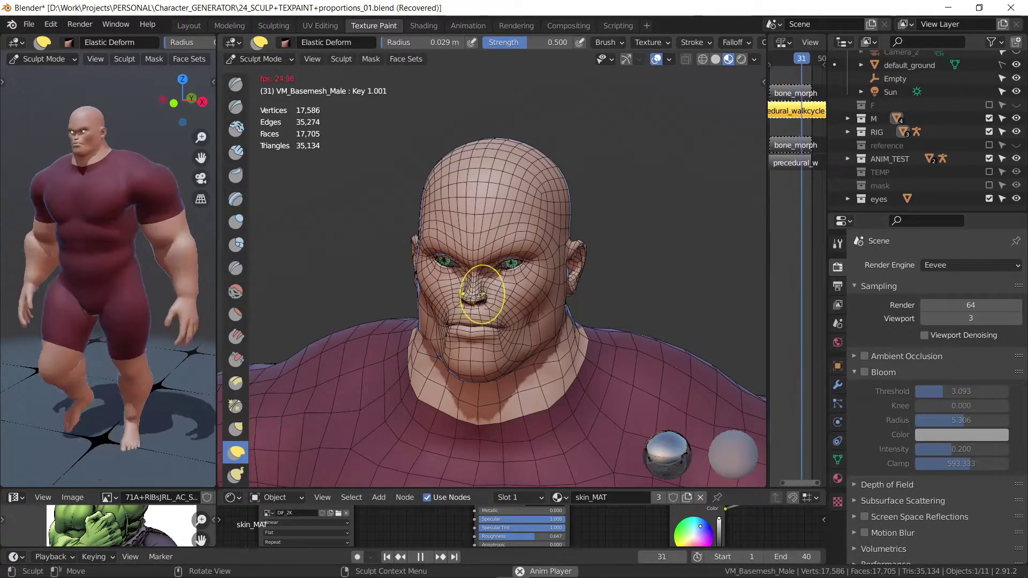
left_click_drag(481, 295, 479, 299)
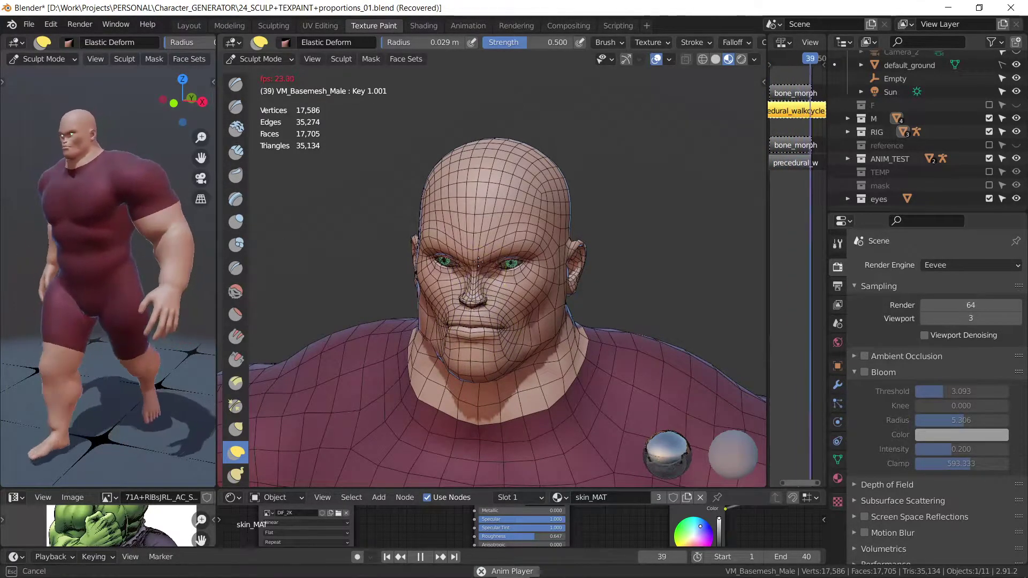
left_click_drag(555, 240, 547, 214)
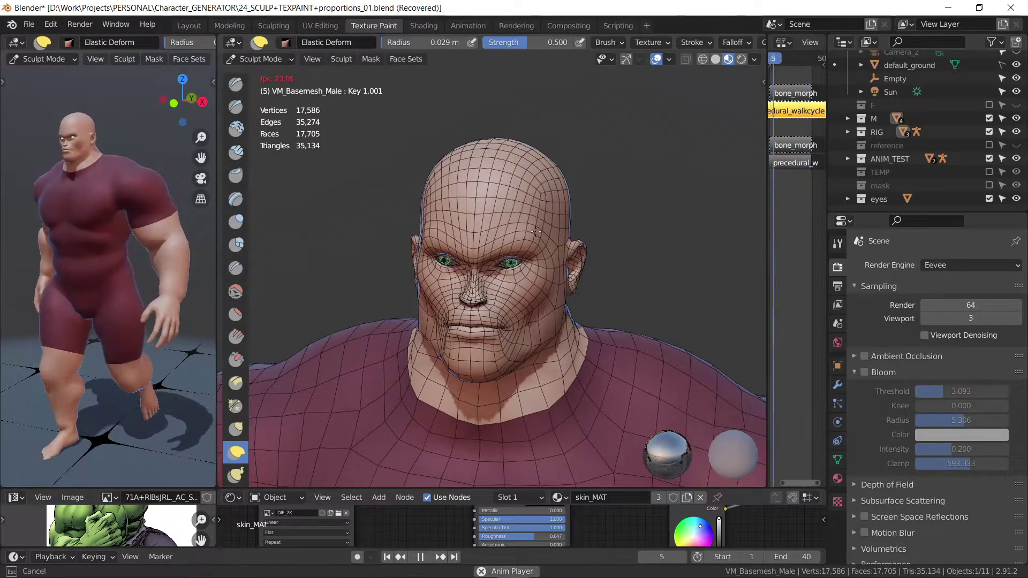
left_click_drag(523, 139, 522, 163)
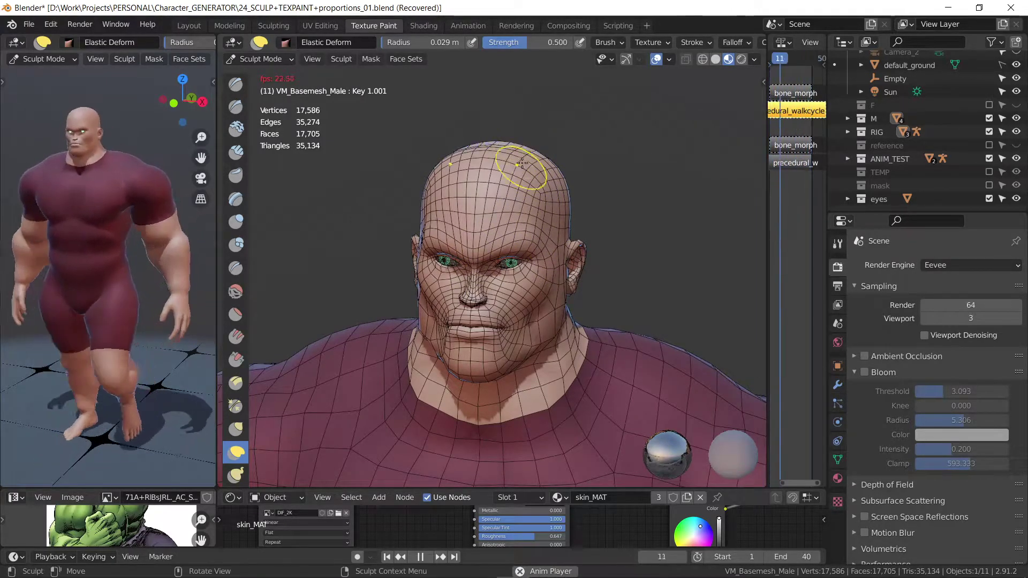
mouse_move(485, 321)
left_mouse_down()
mouse_move(487, 349)
mouse_move(503, 330)
left_mouse_up()
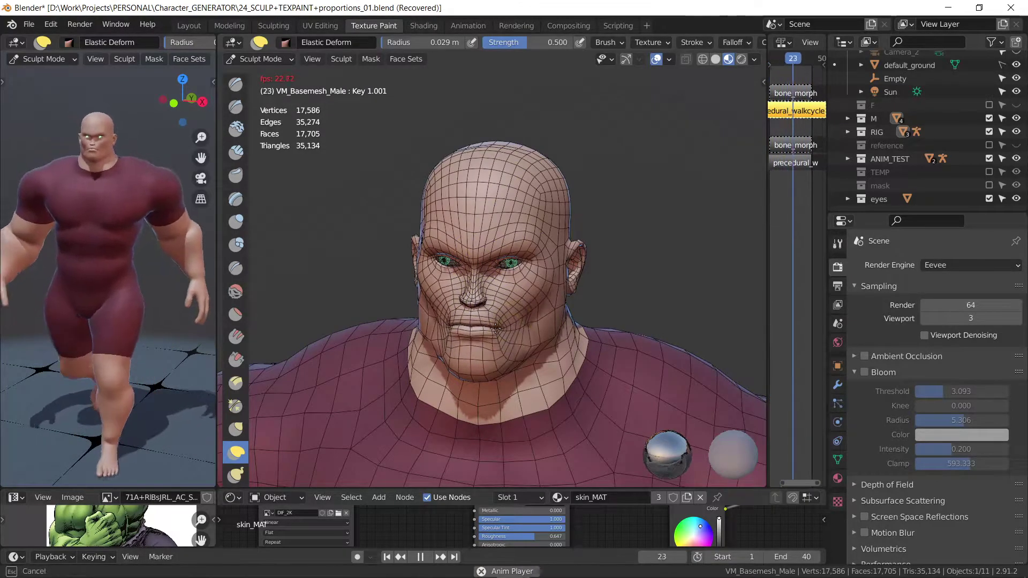
left_click_drag(509, 381, 504, 366)
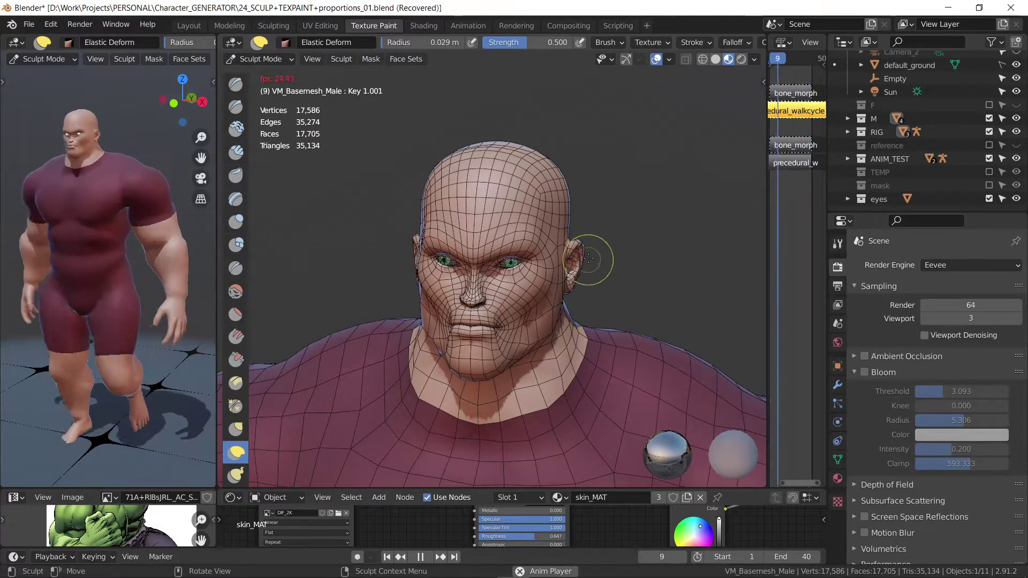
left_click_drag(579, 247, 576, 247)
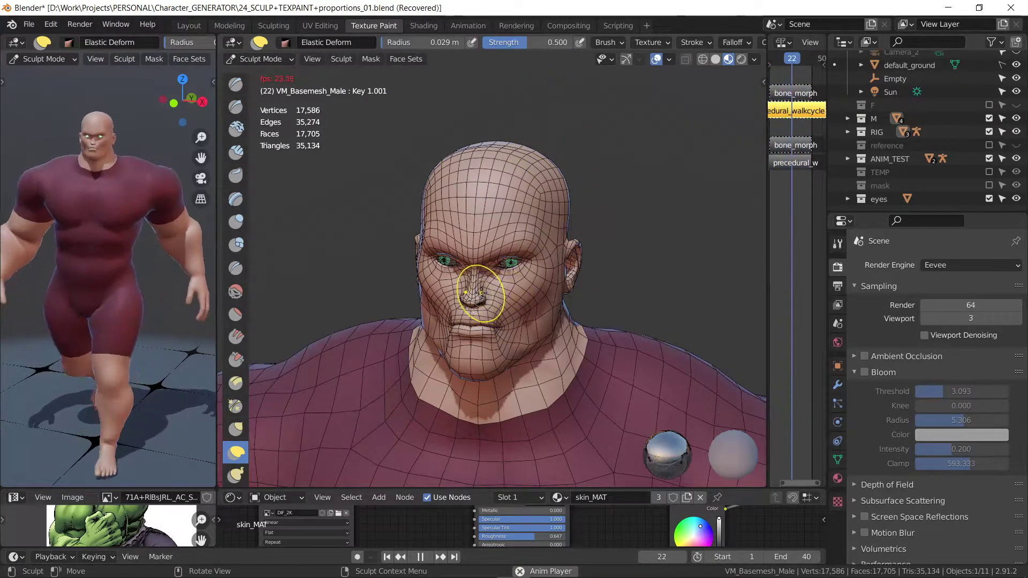
mouse_move(481, 292)
left_mouse_down()
mouse_move(525, 290)
mouse_move(510, 320)
mouse_move(478, 306)
mouse_move(494, 265)
left_mouse_up()
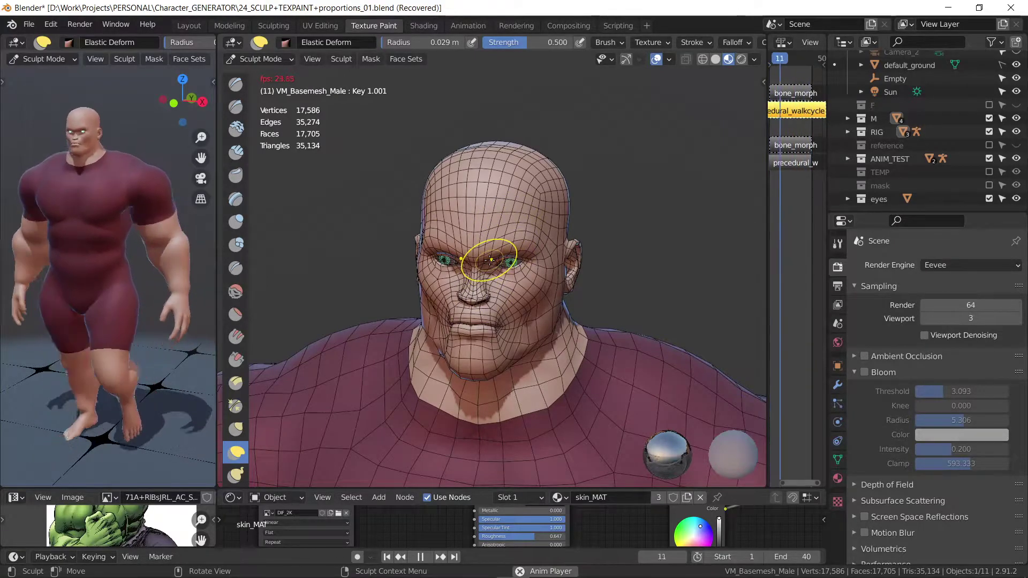
Step: Orbit around the head and shoulder to inspect the new shape from several angles
middle_click_drag(491, 261, 409, 257)
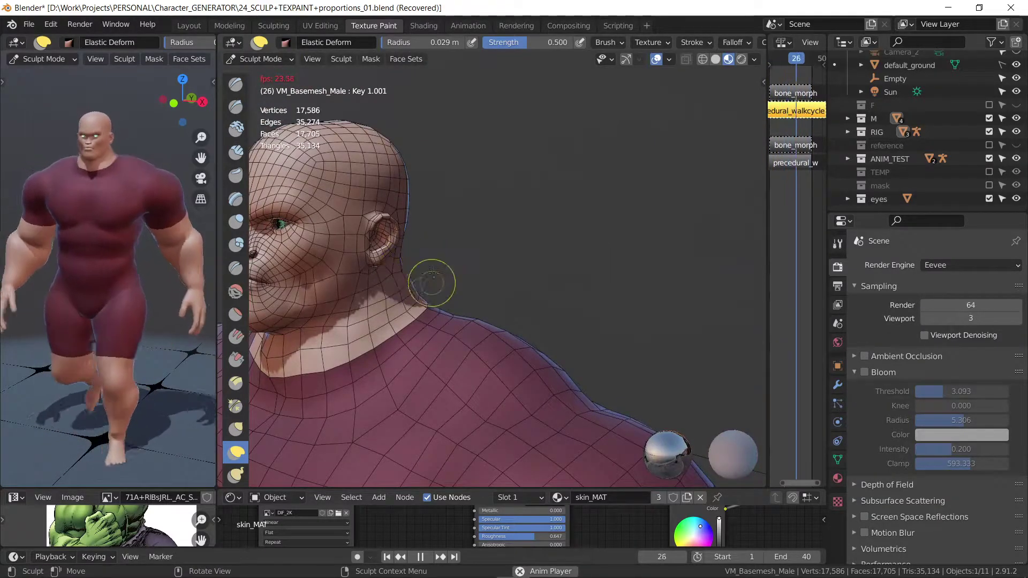
middle_click_drag(394, 286, 423, 273)
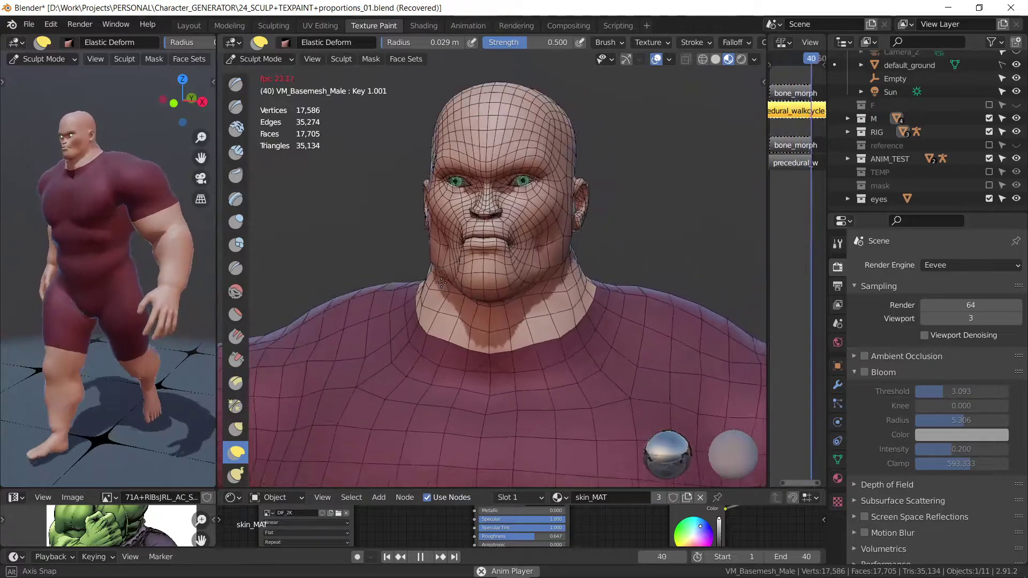
mouse_move(423, 273)
middle_mouse_down()
mouse_move(406, 251)
mouse_move(509, 278)
middle_mouse_up()
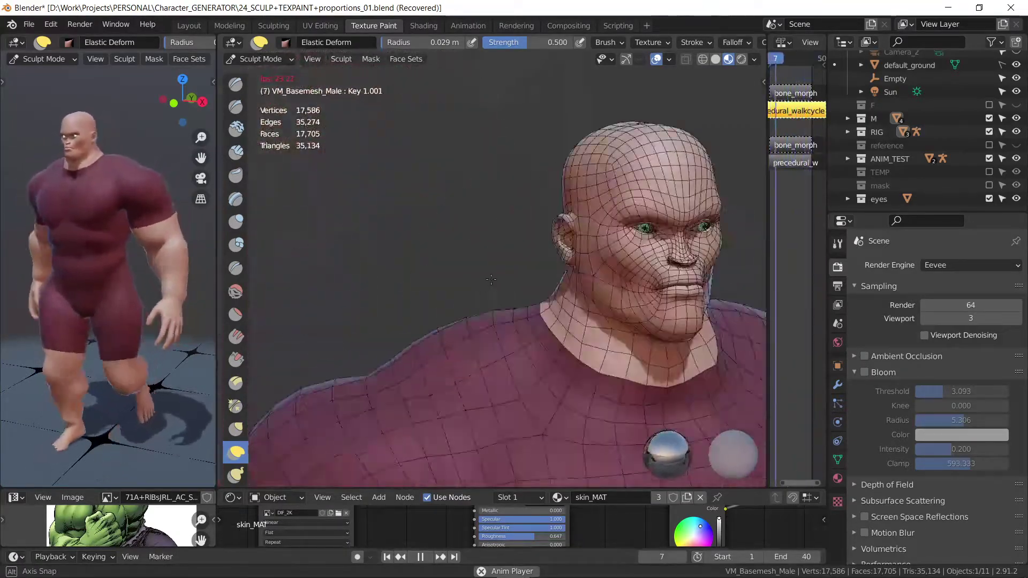
middle_click_drag(487, 194, 584, 287)
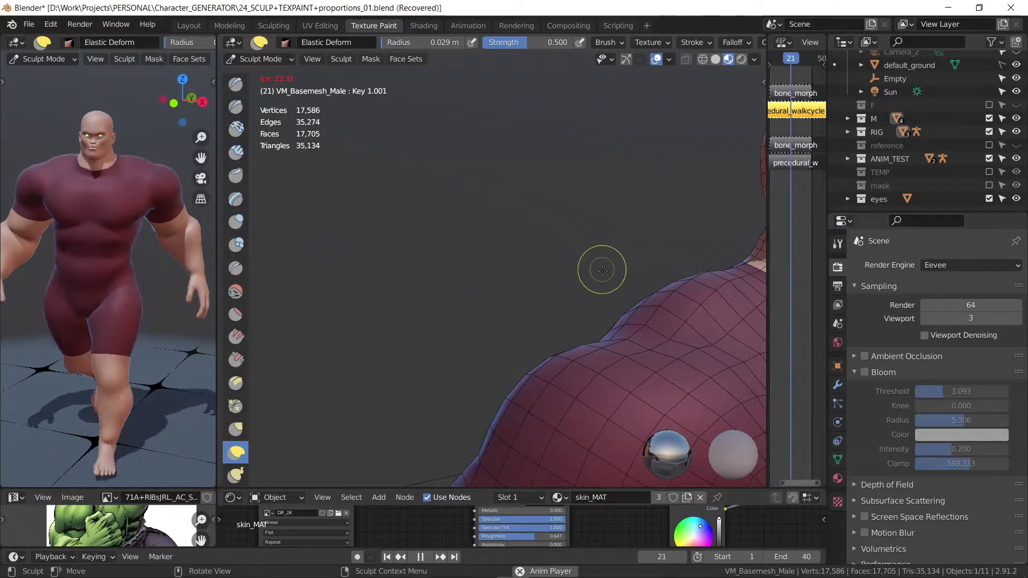
mouse_move(539, 223)
middle_mouse_down()
mouse_move(600, 321)
mouse_move(619, 290)
mouse_move(471, 288)
middle_mouse_up()
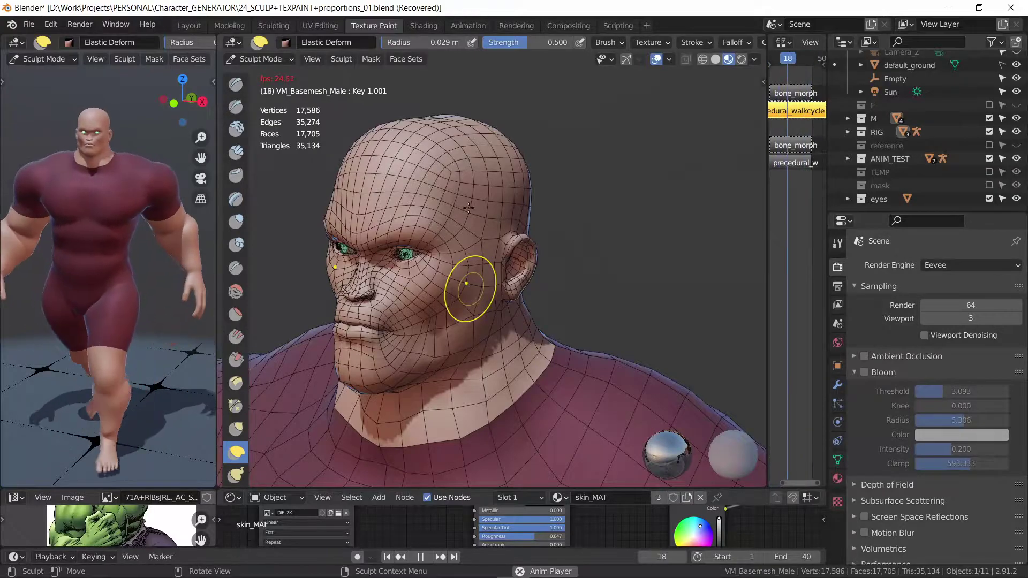
middle_click_drag(467, 249, 525, 244)
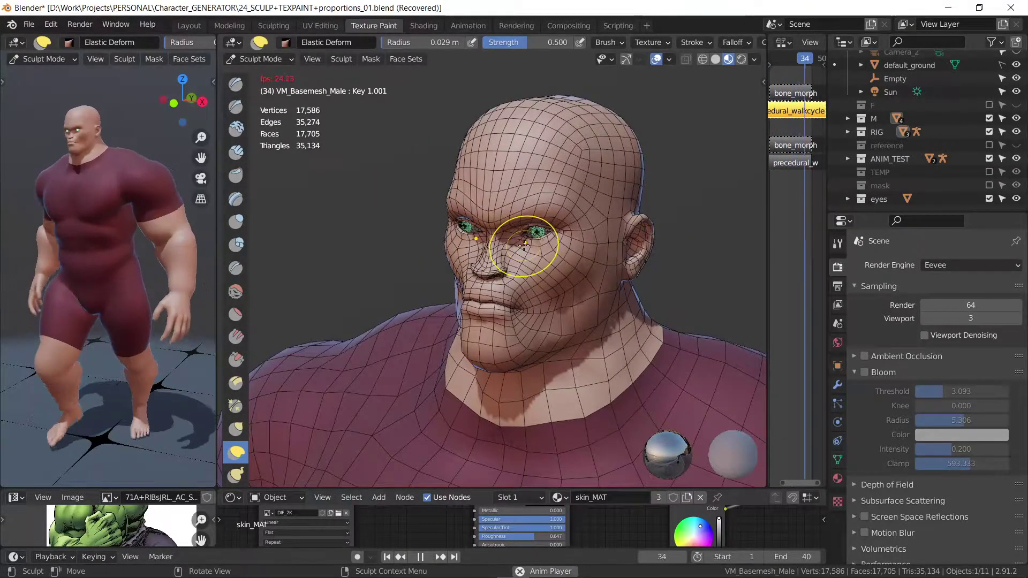
mouse_move(480, 279)
middle_mouse_down()
mouse_move(492, 298)
mouse_move(558, 246)
middle_mouse_up()
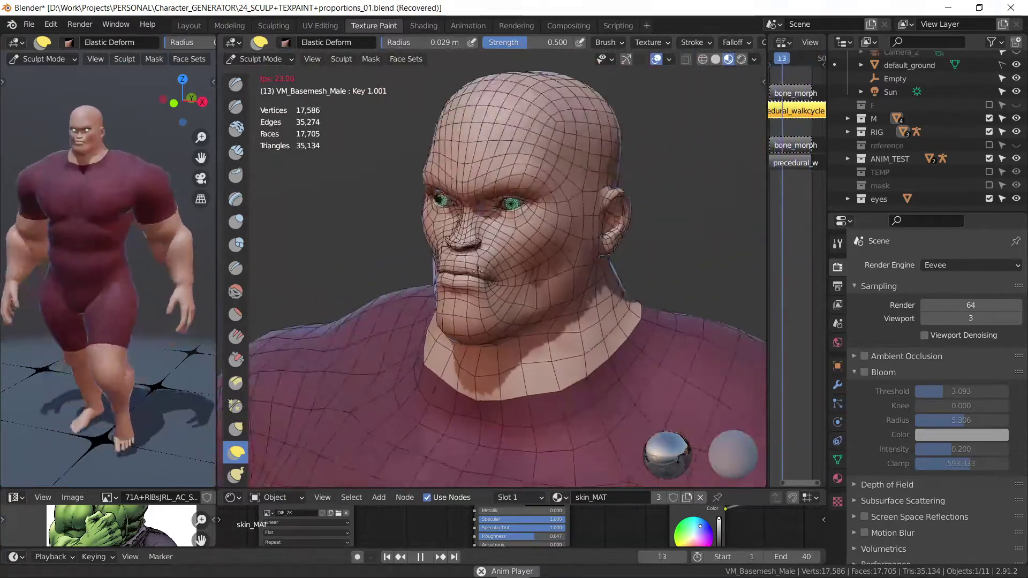
middle_click_drag(510, 262, 476, 311)
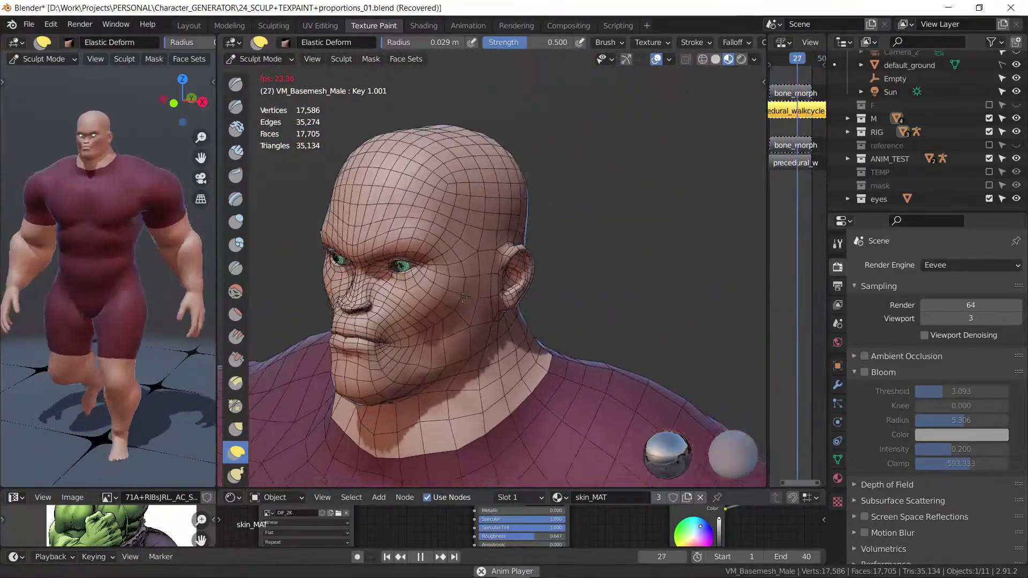
middle_click_drag(476, 310, 497, 310)
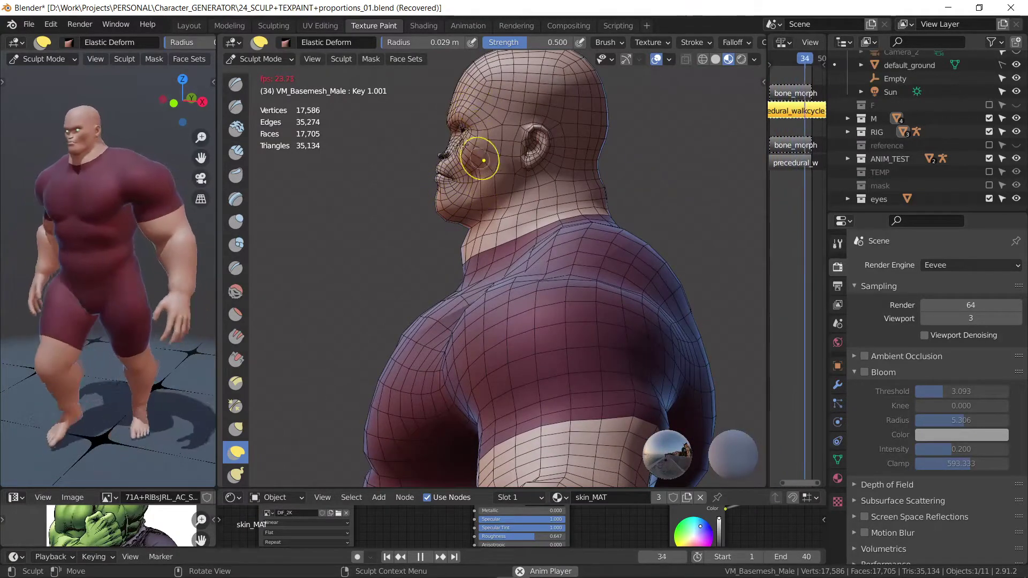
Step: Deform the cheek, maximize the viewport, restart playback, and restore the multi-panel layout
mouse_move(449, 160)
left_mouse_down()
mouse_move(443, 145)
mouse_move(487, 181)
left_mouse_up()
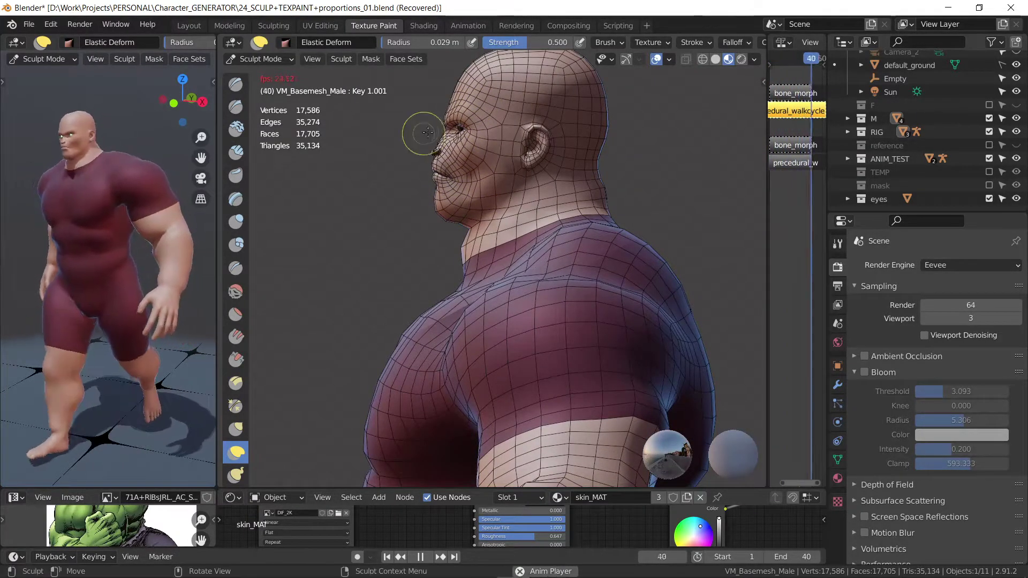
key("ctrl+space")
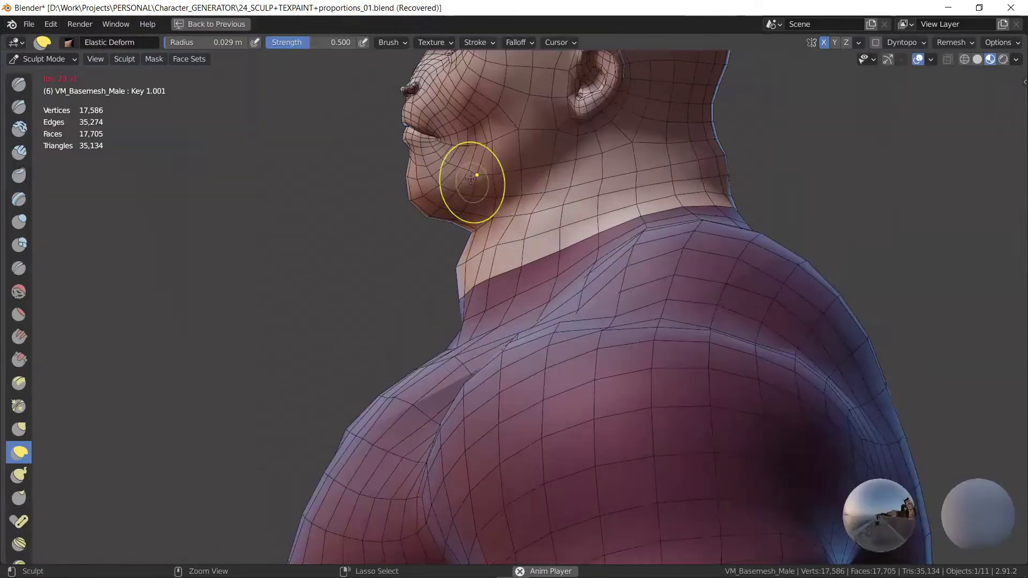
key("space")
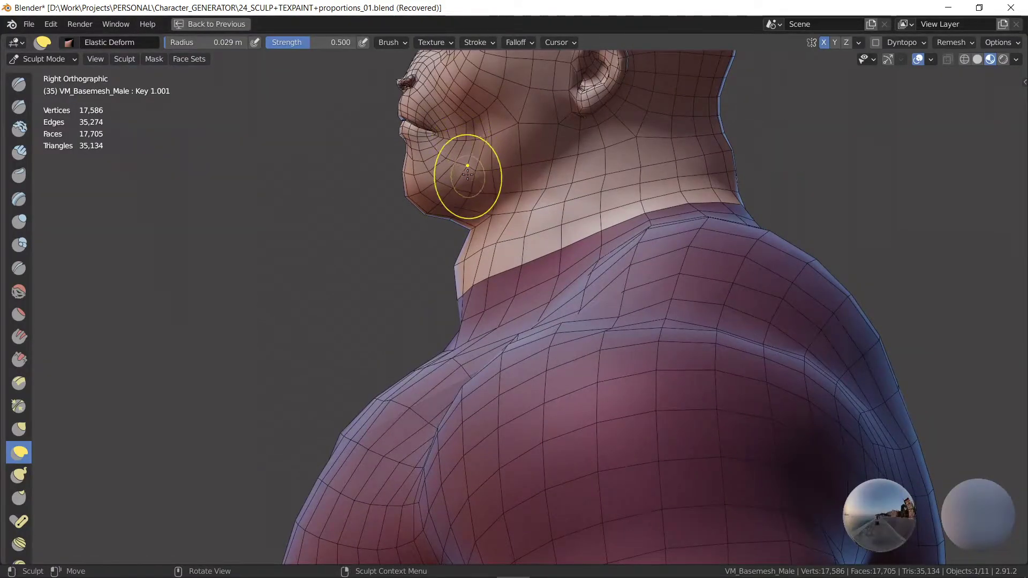
key("space")
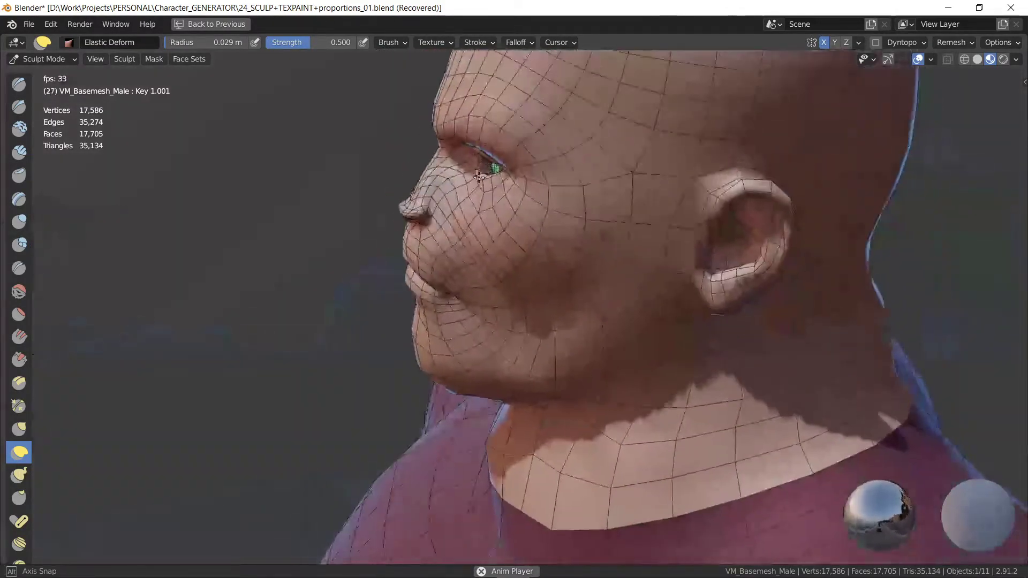
key("ctrl+space")
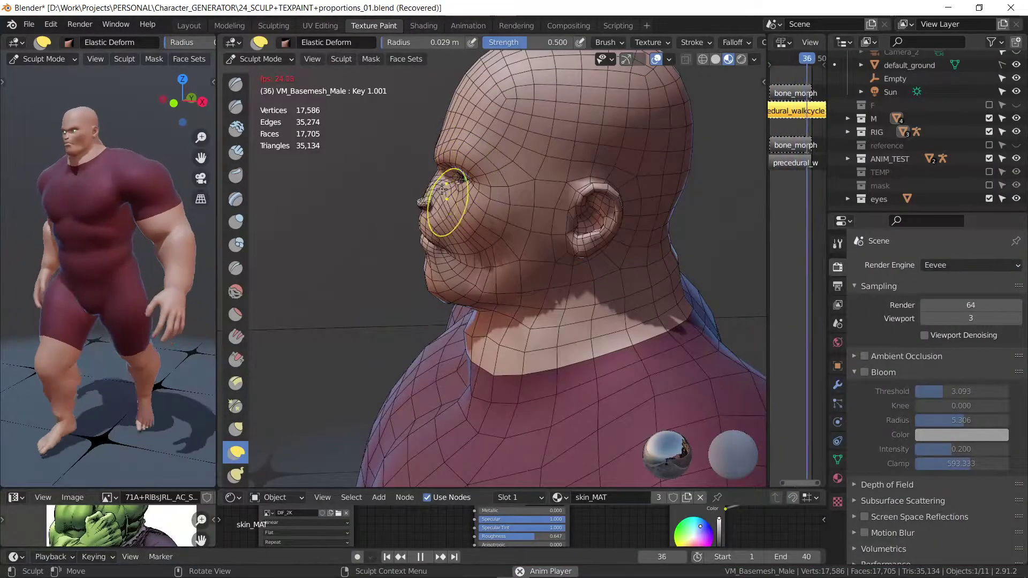
Step: Reshape the nose and mouth area in profile, then orbit to a three-quarter front view
mouse_move(430, 201)
left_mouse_down()
mouse_move(421, 200)
mouse_move(442, 204)
mouse_move(420, 179)
left_mouse_up()
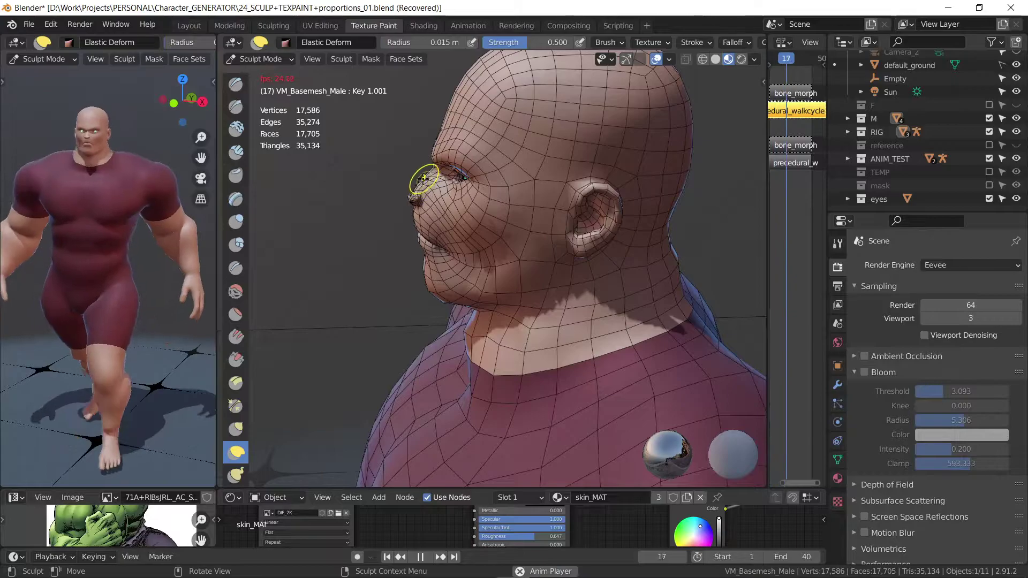
mouse_move(426, 230)
left_mouse_down()
mouse_move(439, 231)
mouse_move(438, 203)
mouse_move(383, 194)
mouse_move(366, 213)
mouse_move(408, 202)
left_mouse_up()
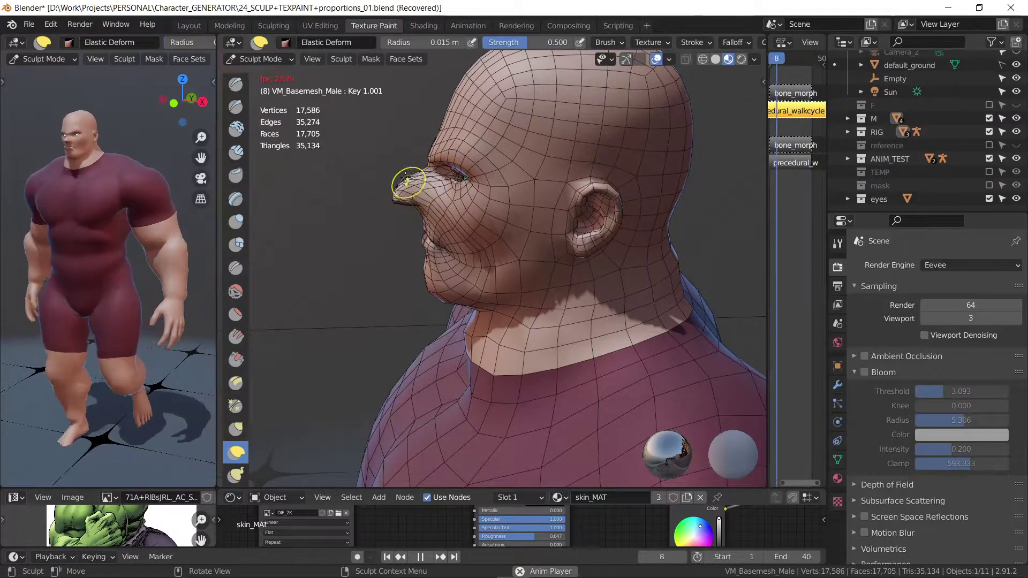
left_click_drag(403, 184, 420, 180)
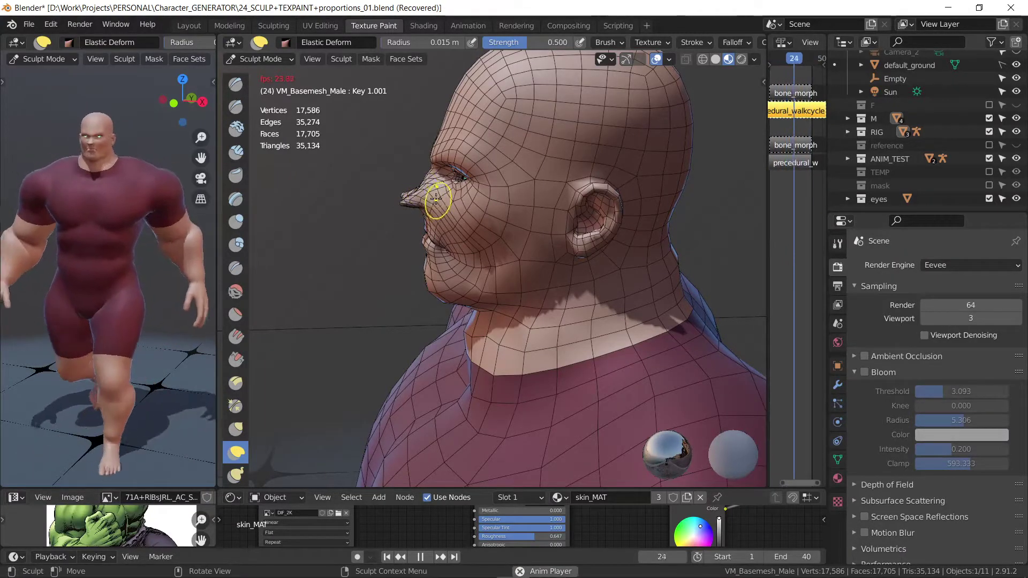
mouse_move(460, 220)
left_mouse_down()
mouse_move(427, 194)
mouse_move(439, 214)
mouse_move(454, 205)
mouse_move(450, 188)
left_mouse_up()
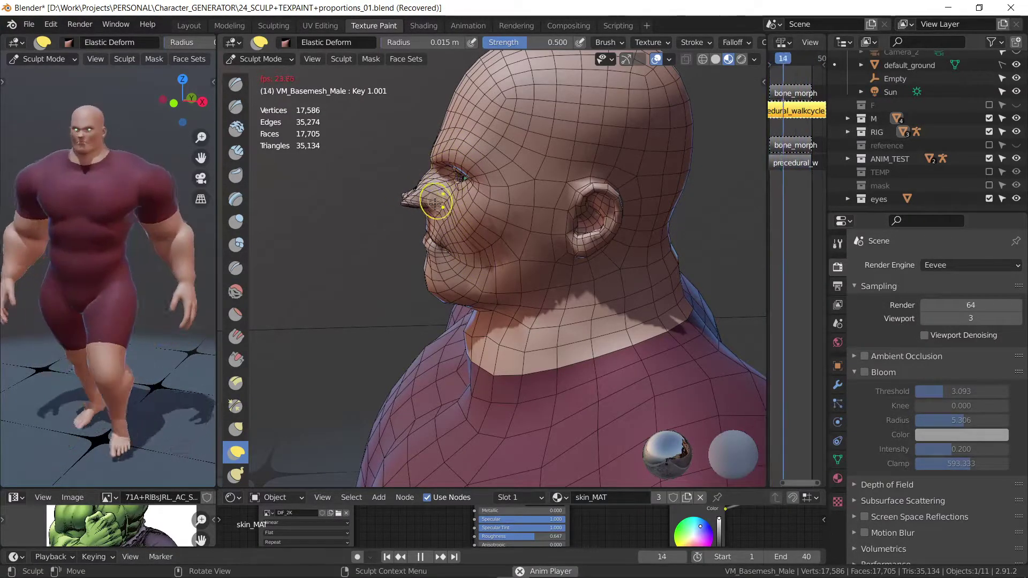
mouse_move(435, 204)
middle_mouse_down()
mouse_move(540, 201)
mouse_move(432, 214)
middle_mouse_up()
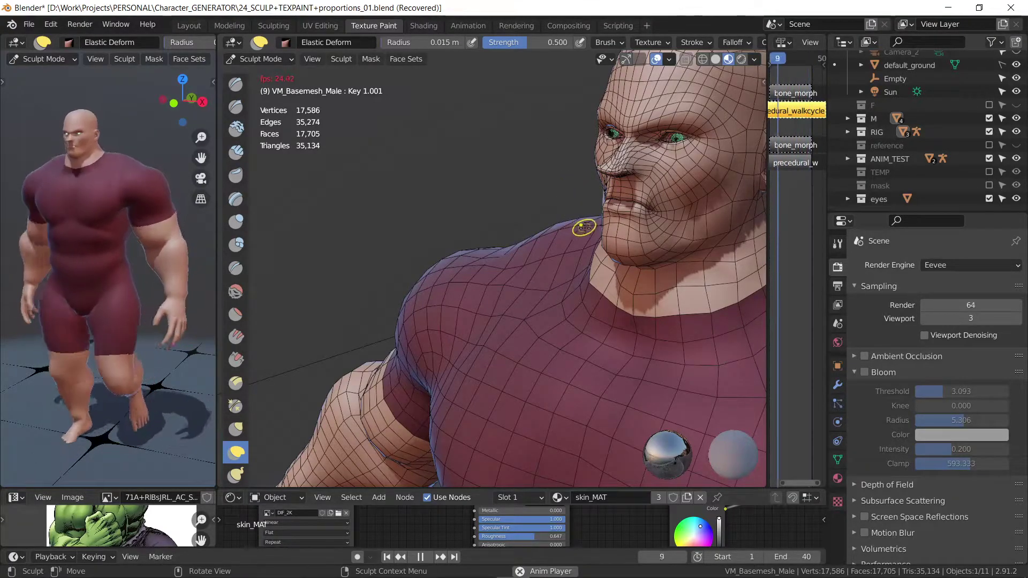
Step: Elastic-deform the nose, mouth and chin, then pull the nose tip and lips from the side
left_click_drag(603, 171, 620, 256)
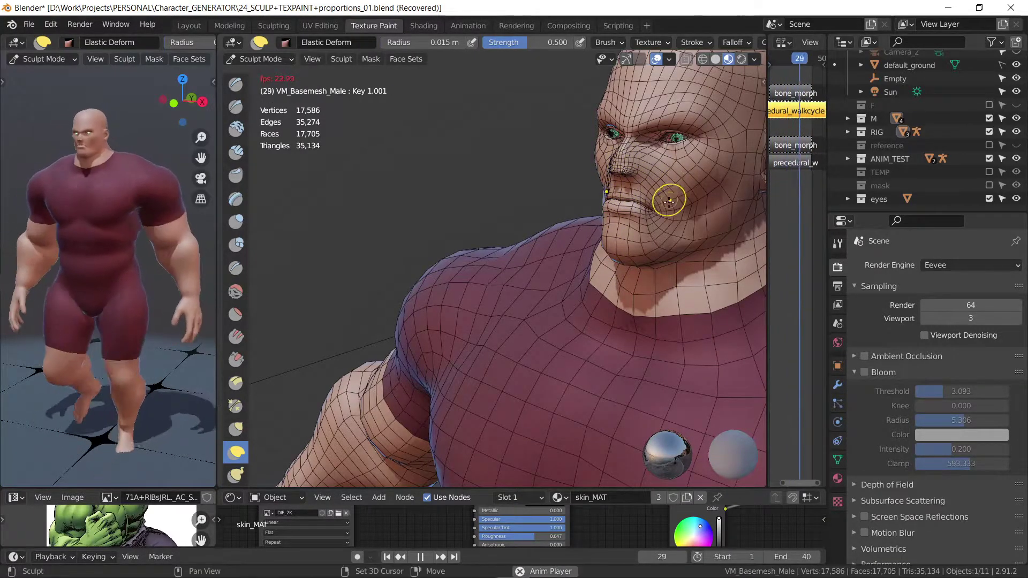
mouse_move(668, 198)
left_mouse_down()
mouse_move(662, 208)
mouse_move(712, 199)
left_mouse_up()
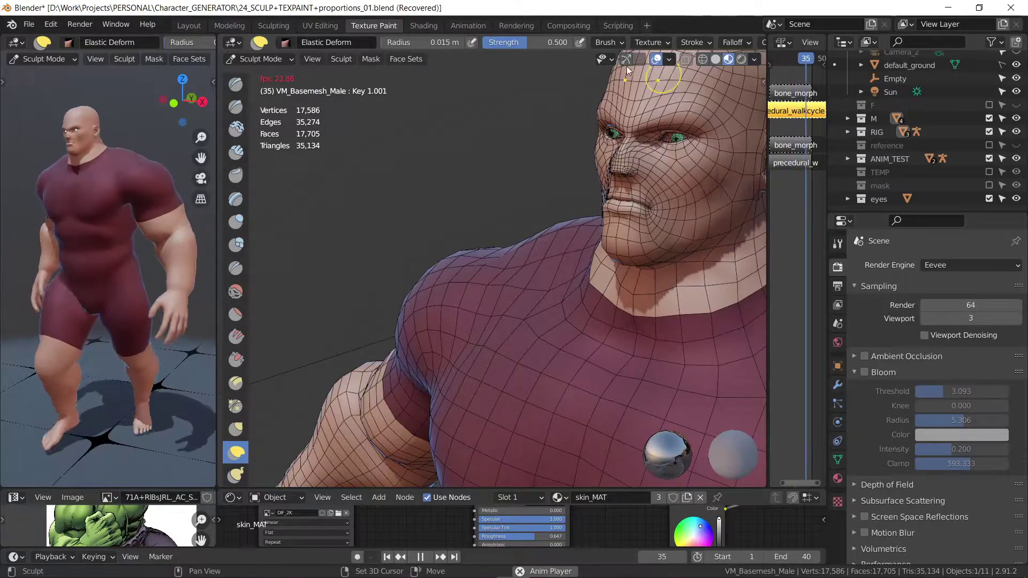
left_click_drag(654, 229, 624, 225)
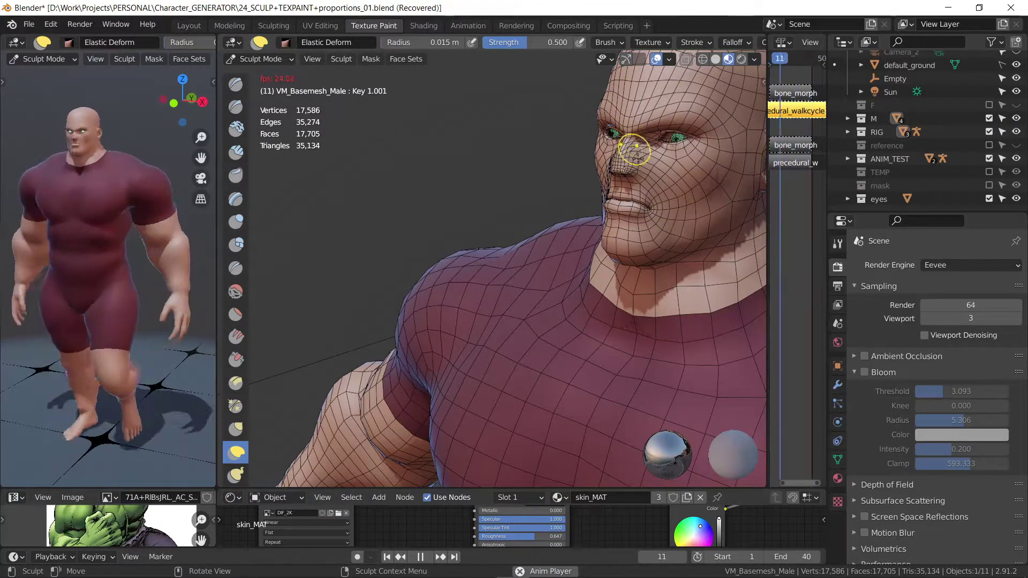
middle_click_drag(636, 152, 569, 150)
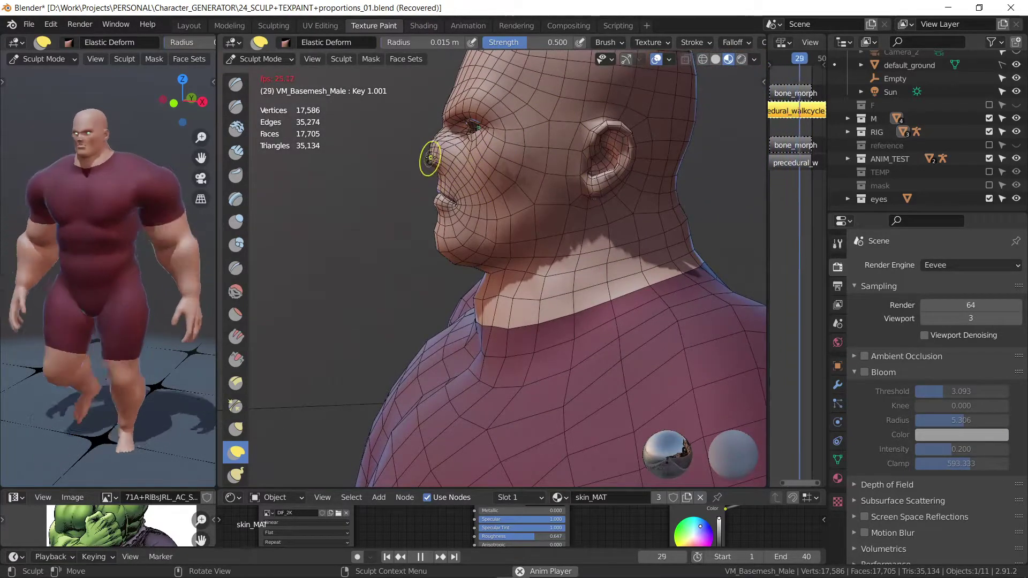
left_click_drag(430, 158, 382, 157)
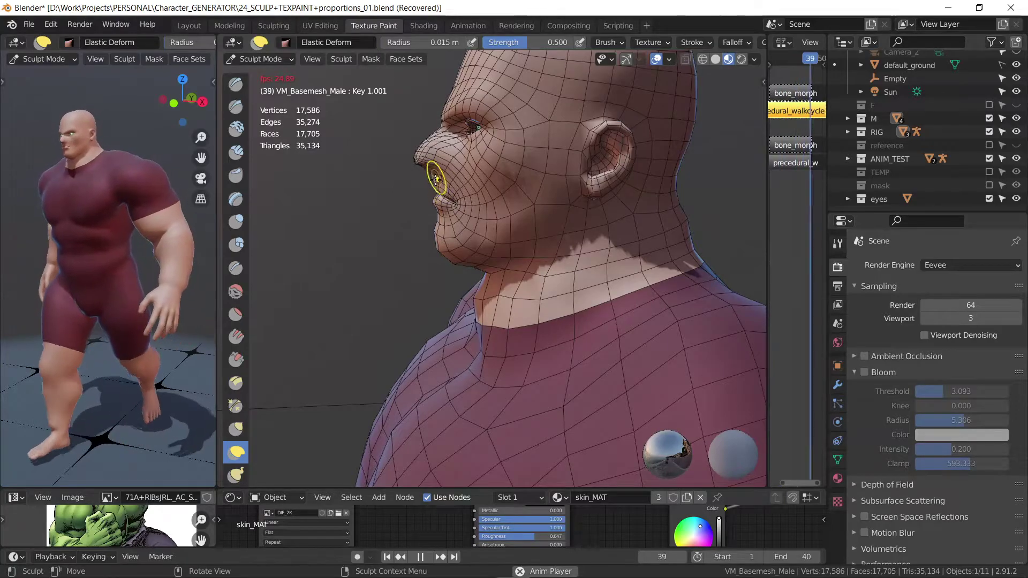
mouse_move(441, 184)
left_mouse_down()
mouse_move(463, 164)
mouse_move(450, 160)
left_mouse_up()
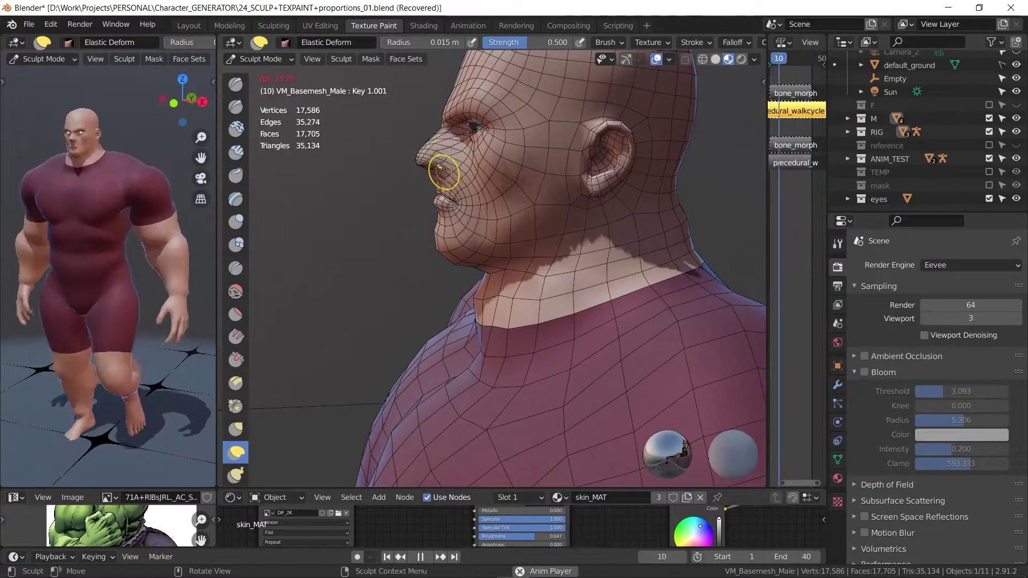
Step: Refine the nose shape and sculpt the cheek with further Elastic Deform strokes
left_click_drag(439, 169, 445, 169)
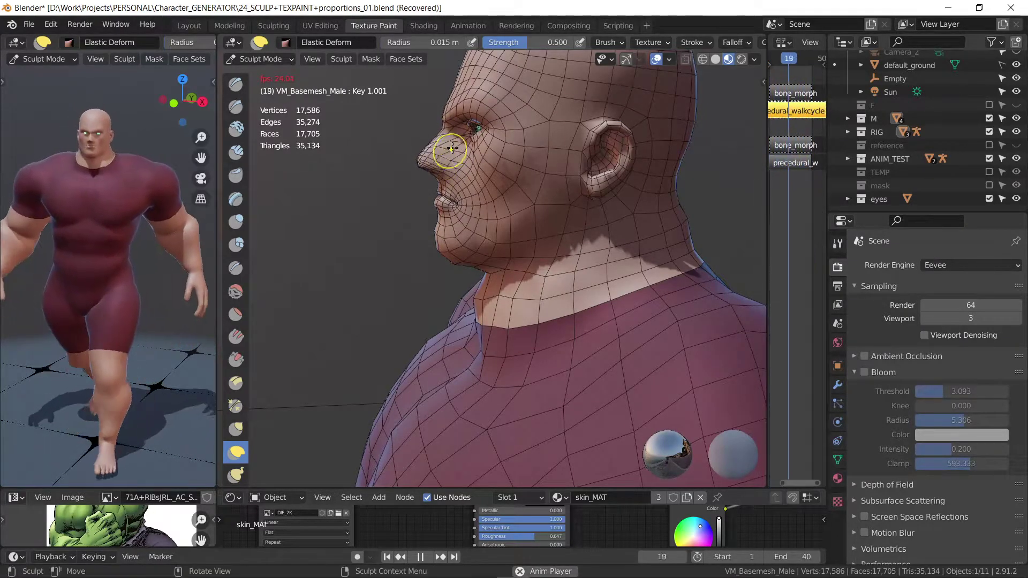
left_click_drag(447, 133, 415, 159)
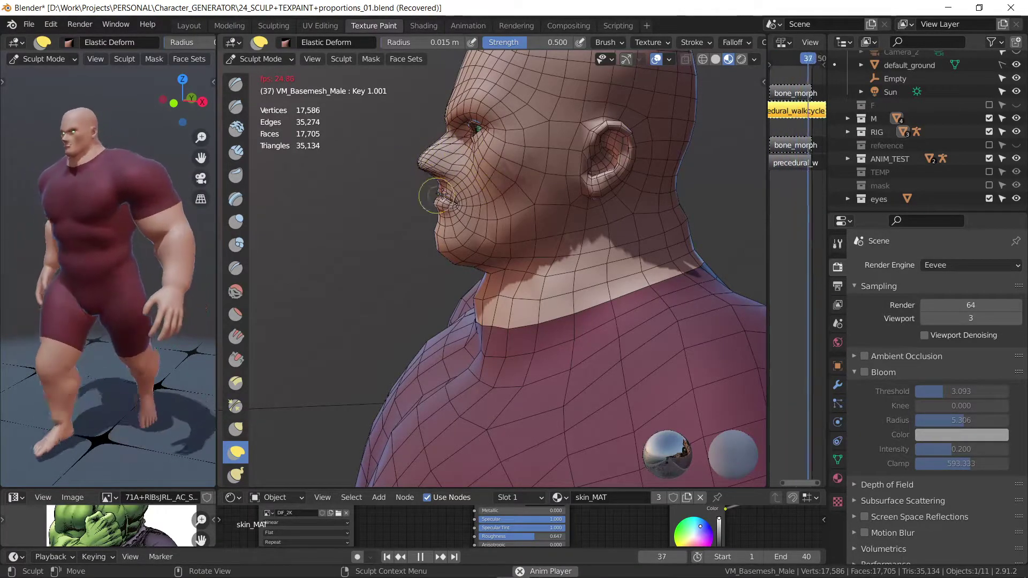
left_click_drag(449, 195, 468, 182)
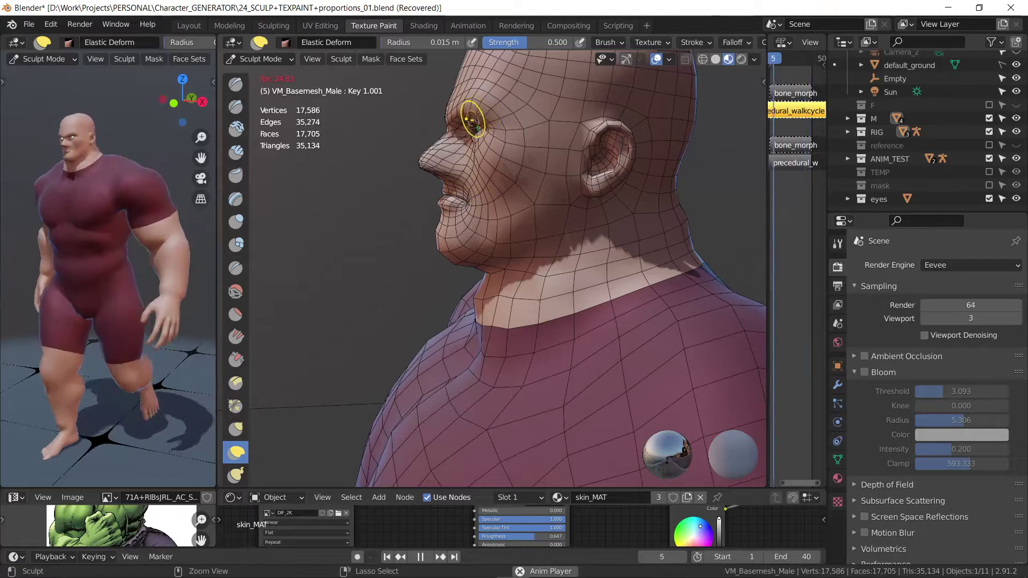
mouse_move(441, 197)
middle_mouse_down()
mouse_move(572, 206)
mouse_move(545, 196)
middle_mouse_up()
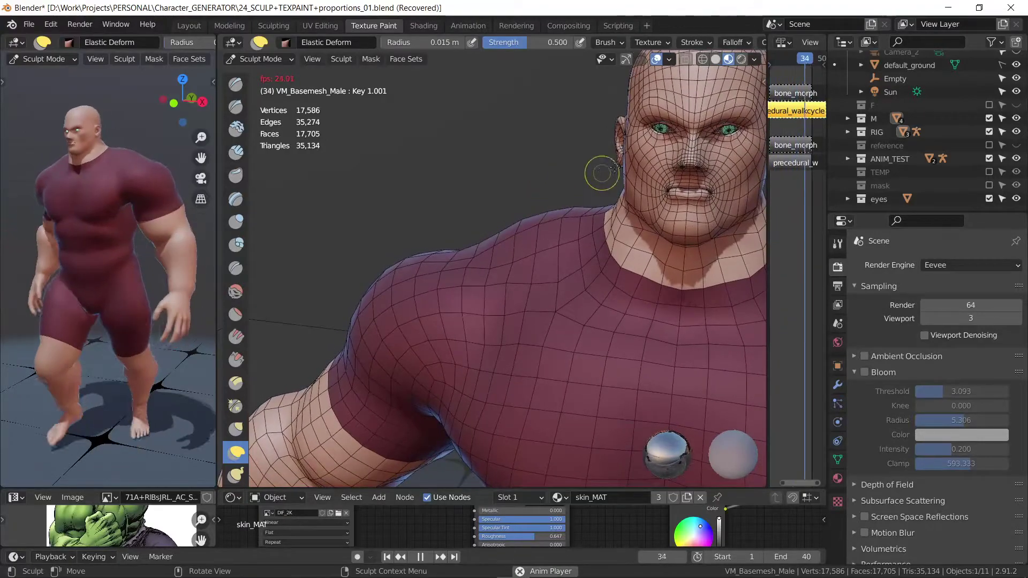
Step: Maximize and restore the 3D viewport with Ctrl+Space, then orbit toward the shoulder
key("ctrl+space")
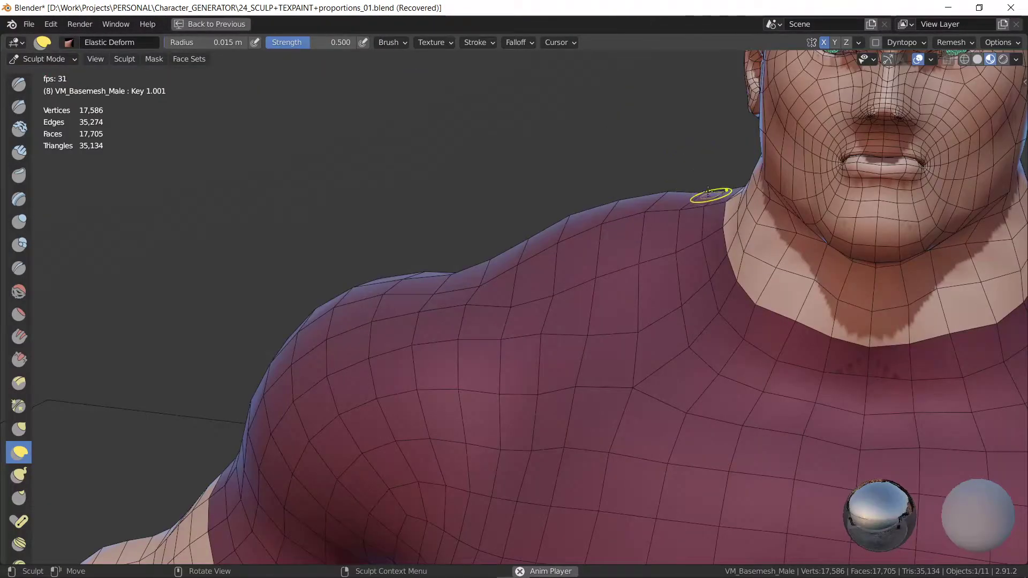
key("ctrl+space")
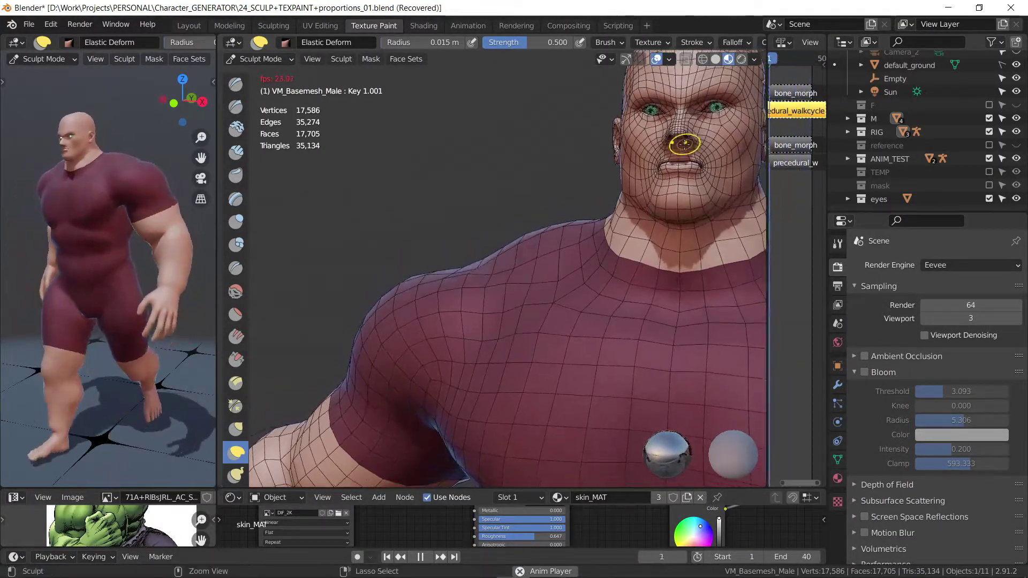
middle_click_drag(685, 144, 683, 166)
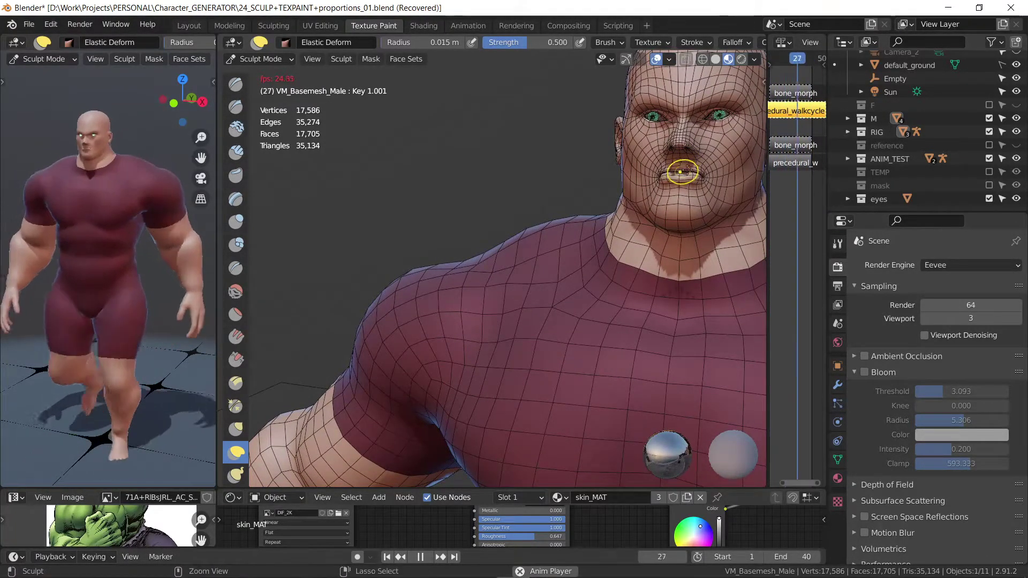
mouse_move(682, 171)
middle_mouse_down()
mouse_move(716, 148)
mouse_move(706, 149)
middle_mouse_up()
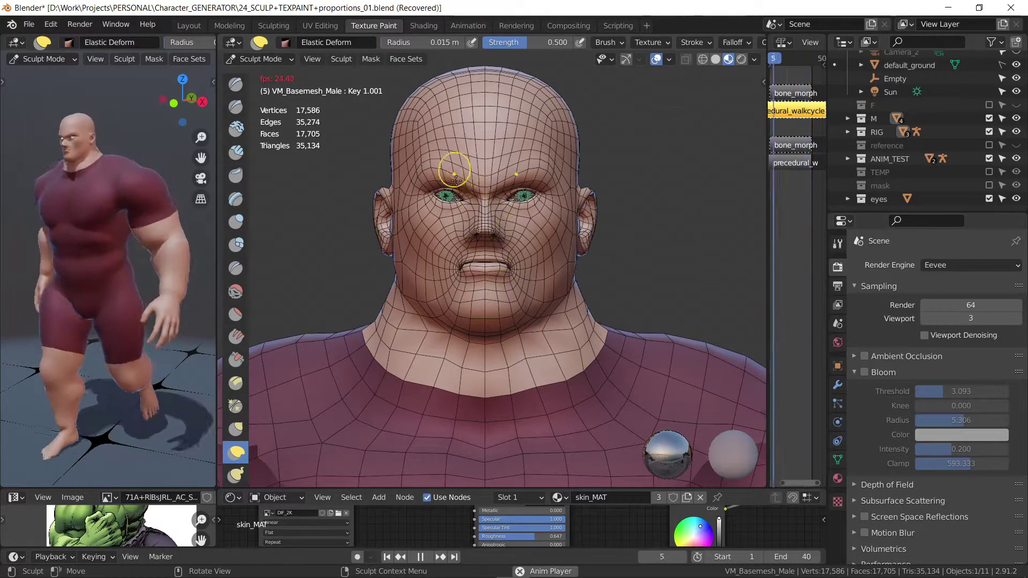
Step: Stroke the brow, step through Grab and Pinch/Magnify to Flatten/Contrast, and show the mesh's modifiers
mouse_move(486, 195)
left_mouse_down()
mouse_move(497, 197)
mouse_move(480, 207)
left_mouse_up()
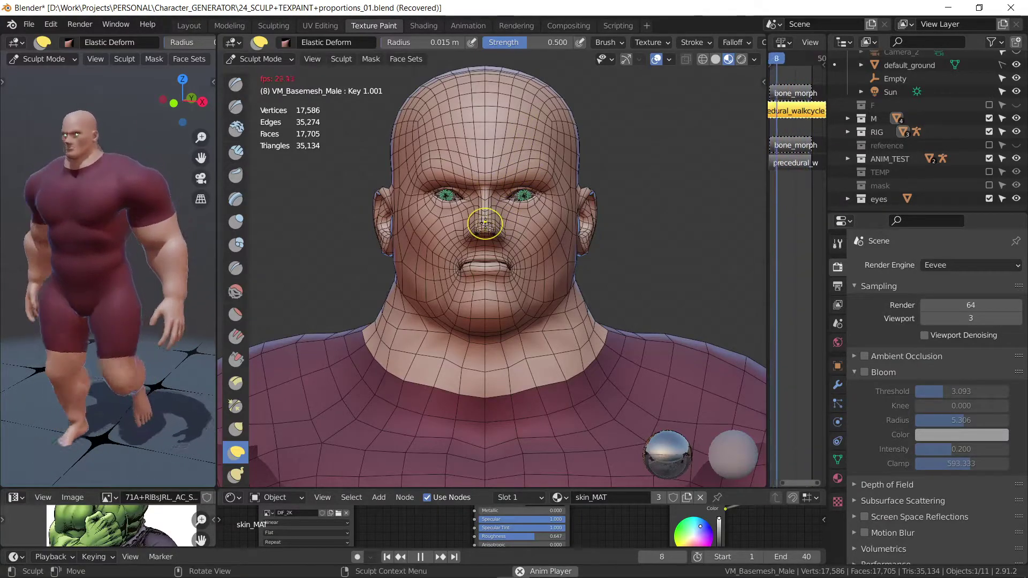
left_click(239, 428)
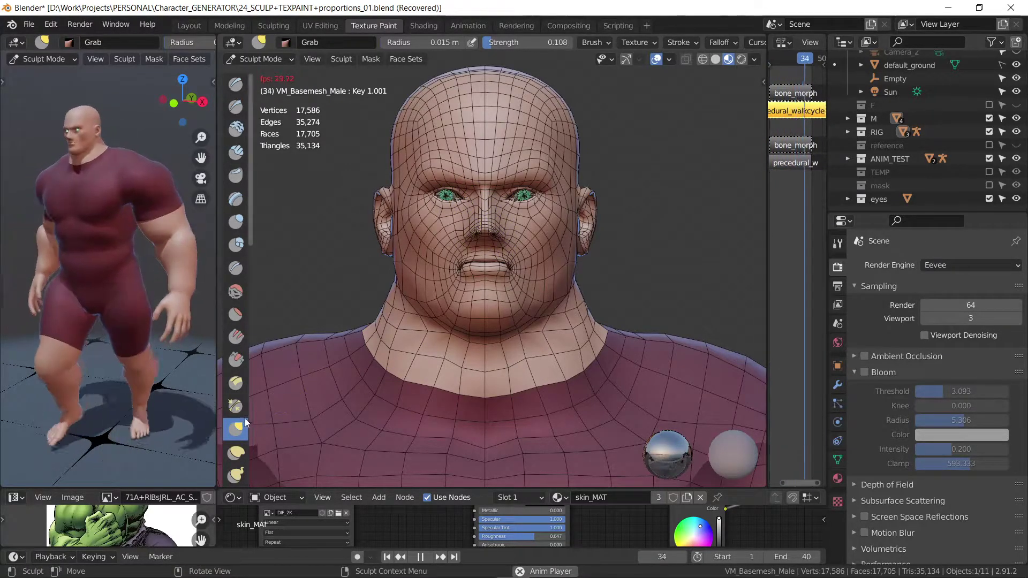
left_click(237, 408)
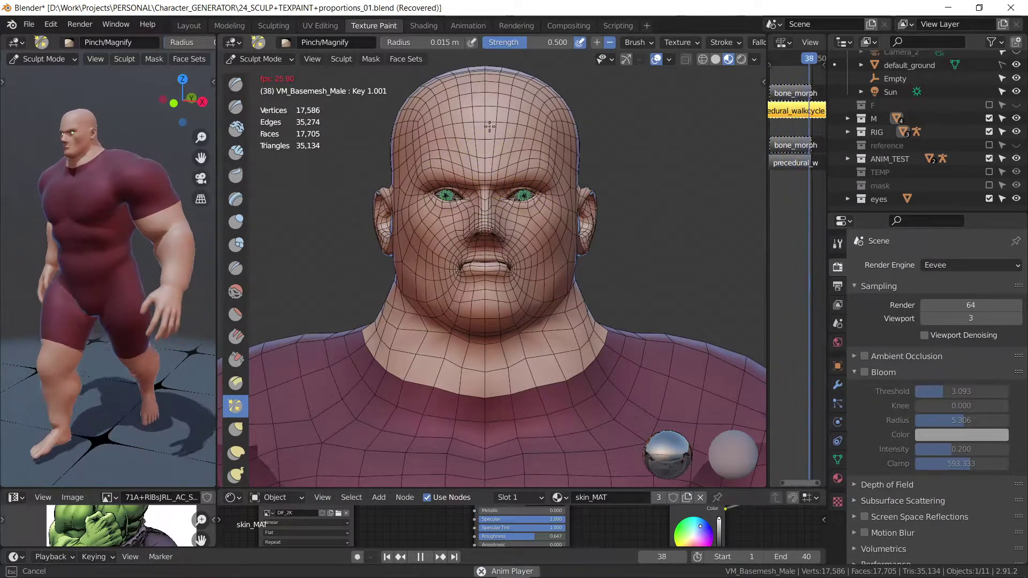
left_click(236, 313)
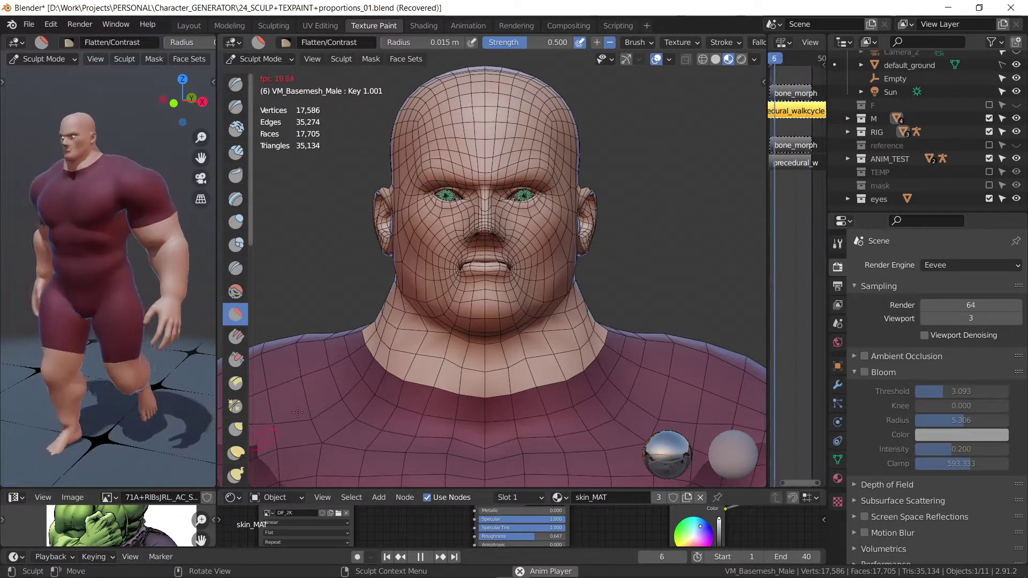
left_click(837, 384)
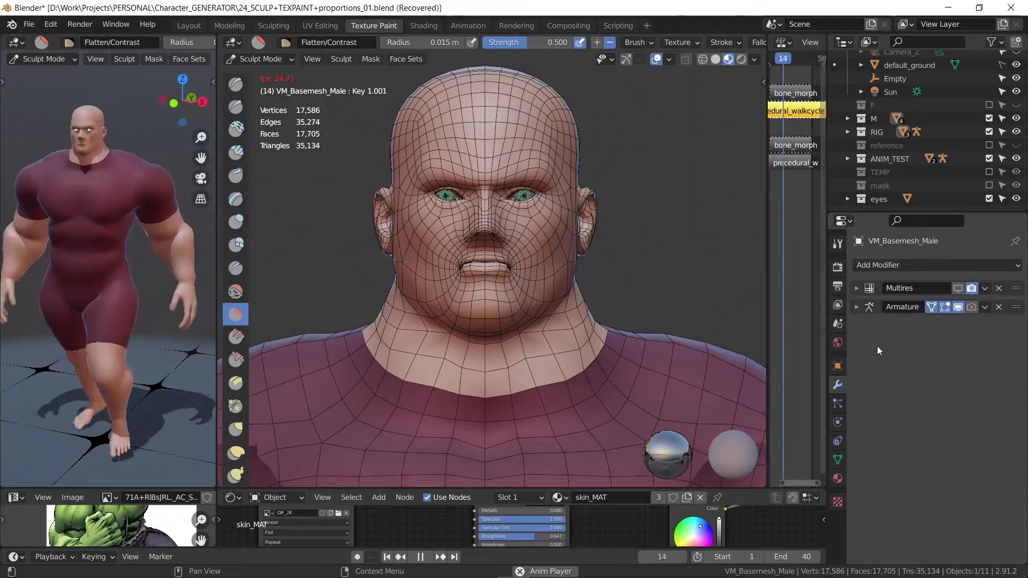
Step: Enable Multires viewport display, subdivide to sculpt level 2, then stroke the forehead and nose
left_click(856, 289)
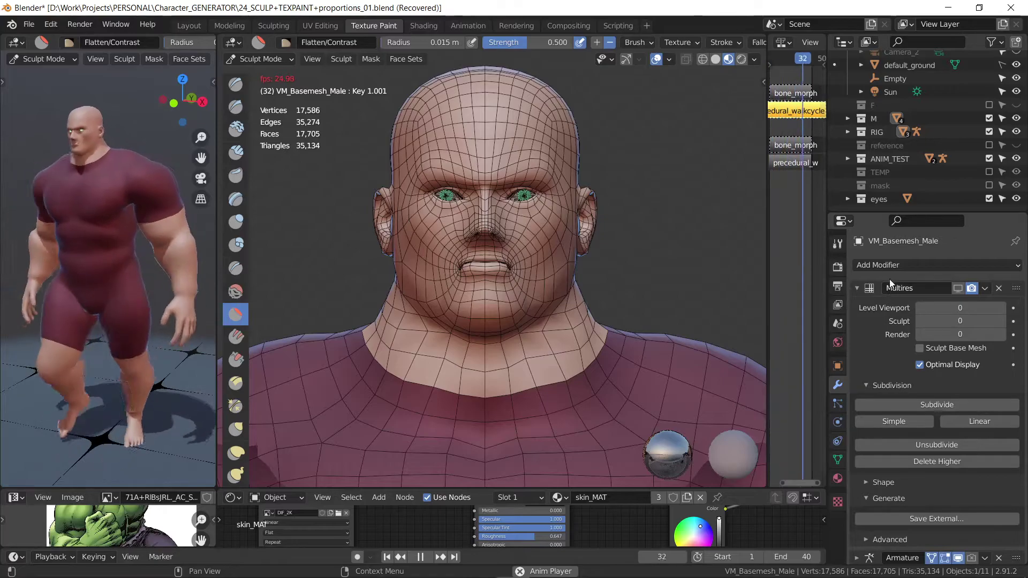
left_click(958, 288)
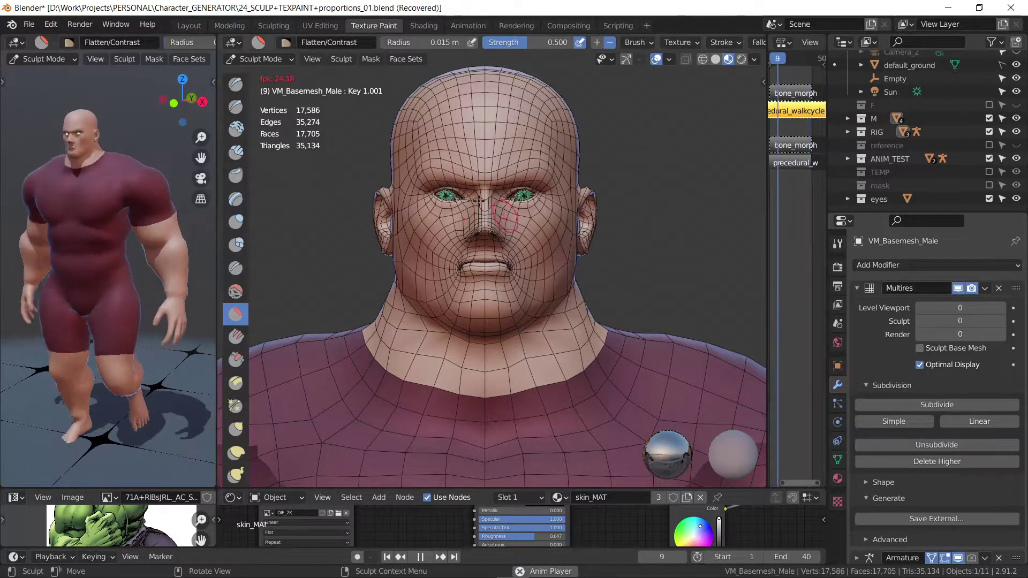
left_click(926, 404)
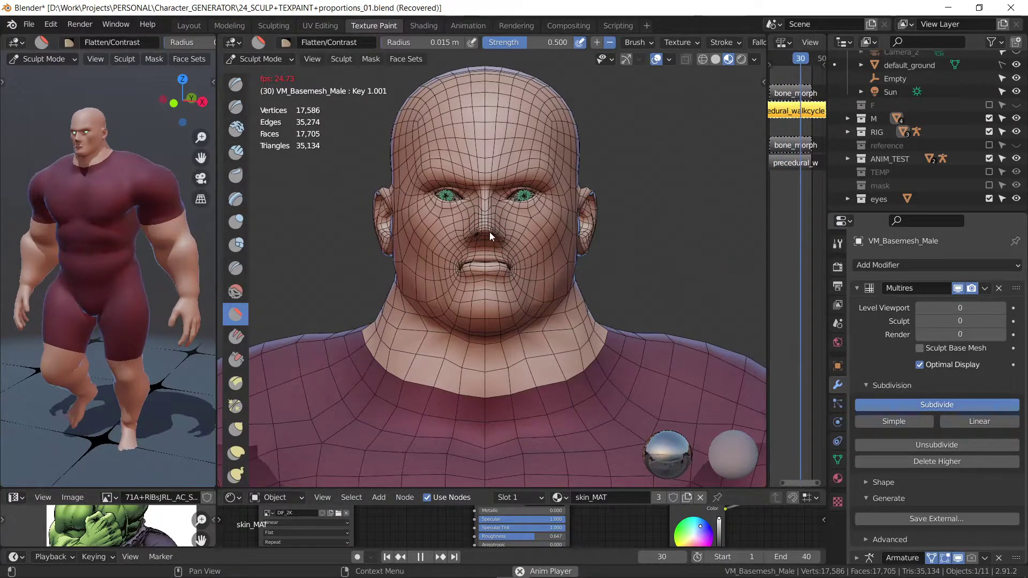
left_click_drag(503, 368, 468, 346)
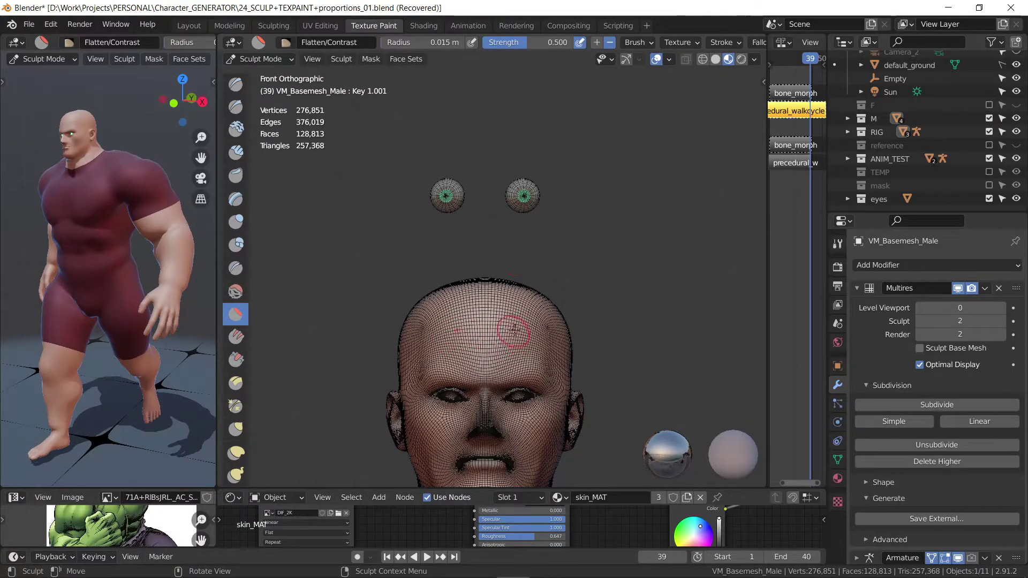
mouse_move(494, 418)
left_mouse_down()
mouse_move(506, 421)
mouse_move(500, 311)
left_mouse_up()
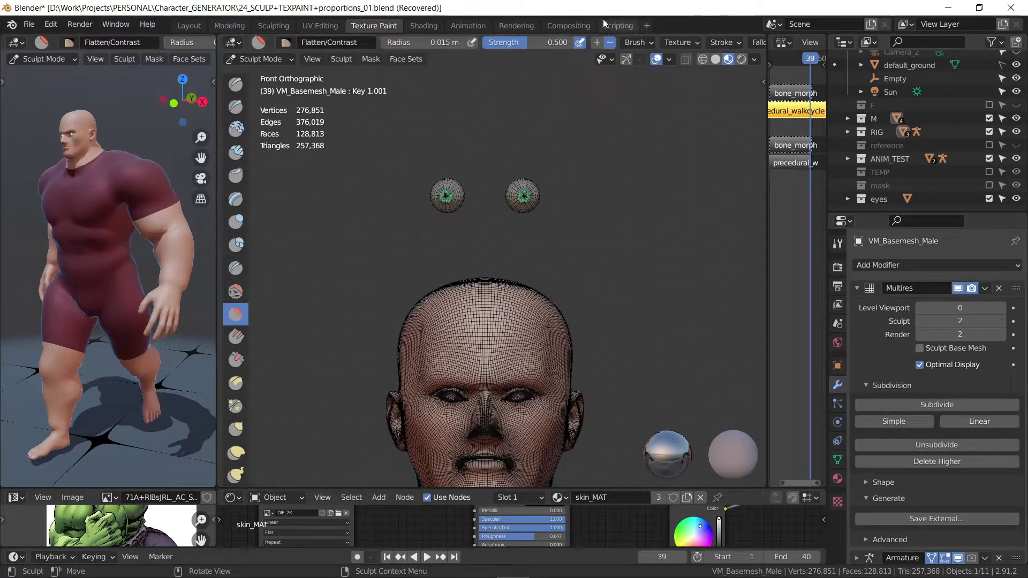
Step: Turn off the wireframe overlay, flatten the nose, brow and forehead, then frame the head and neck
left_click(669, 61)
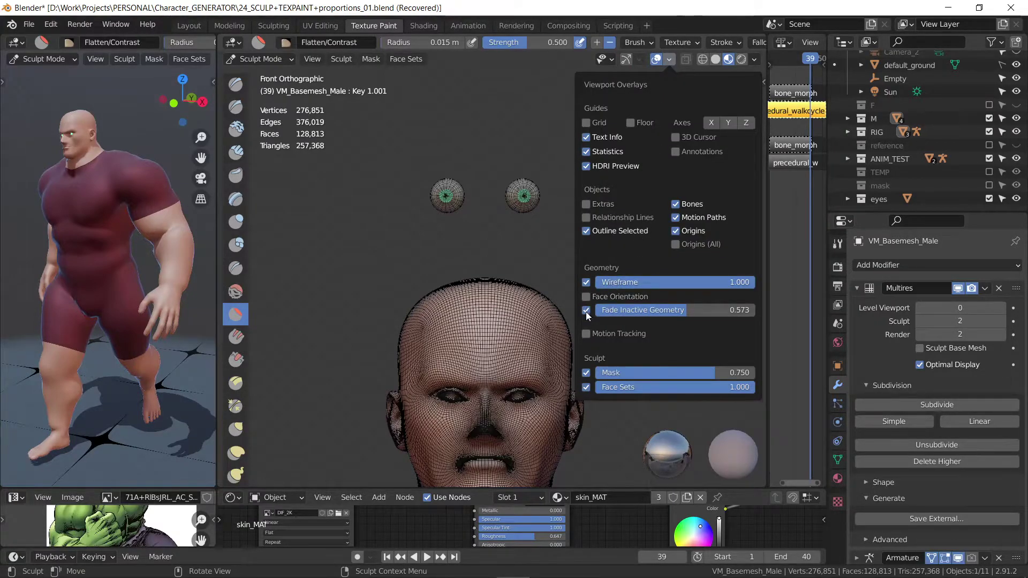
left_click(587, 282)
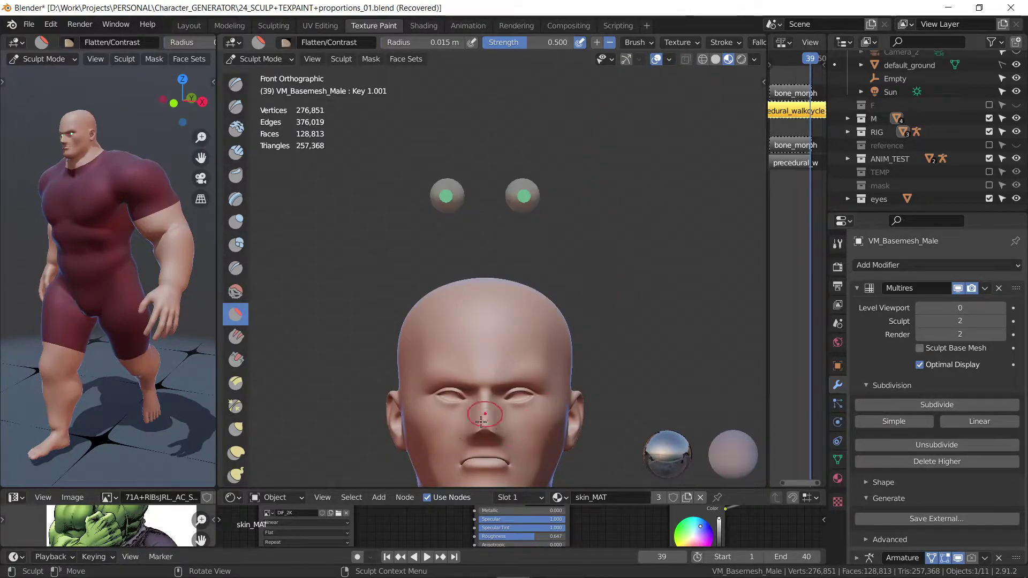
left_click_drag(481, 421, 489, 434)
left_click_drag(489, 385, 514, 382)
left_click_drag(486, 375, 491, 363)
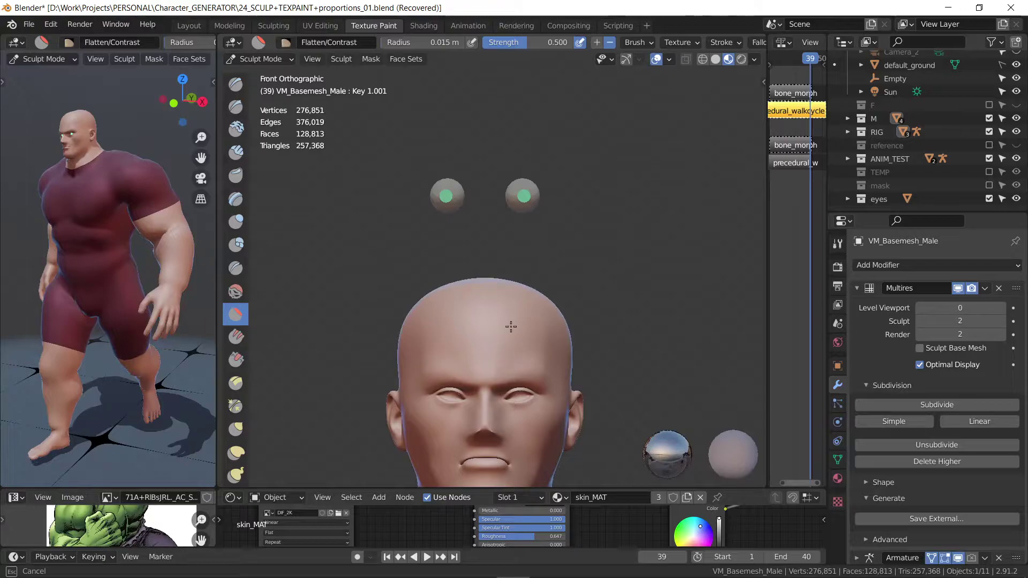
left_click_drag(498, 441, 498, 330)
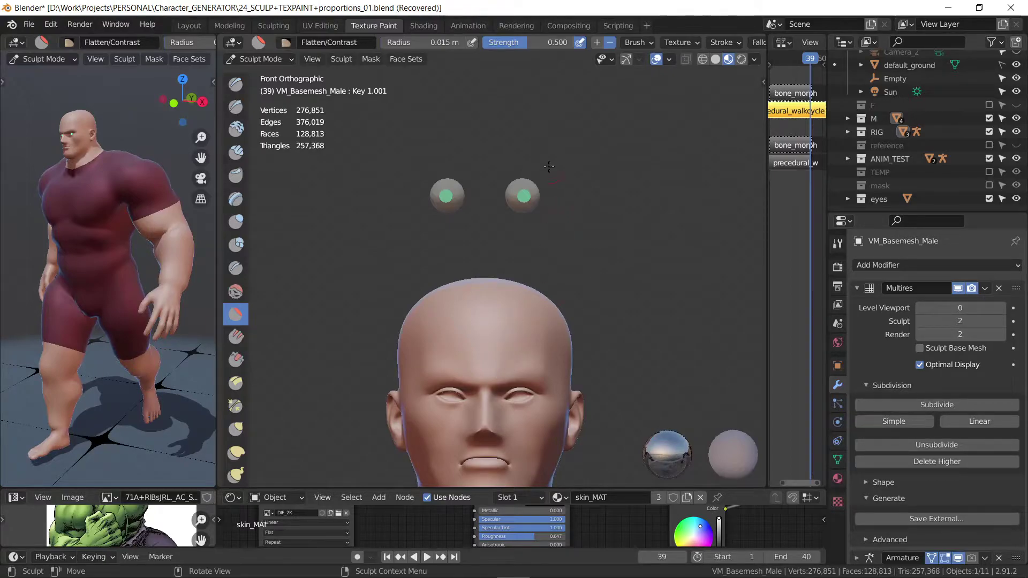
mouse_move(549, 167)
middle_mouse_down()
mouse_move(537, 236)
mouse_move(811, 272)
middle_mouse_up()
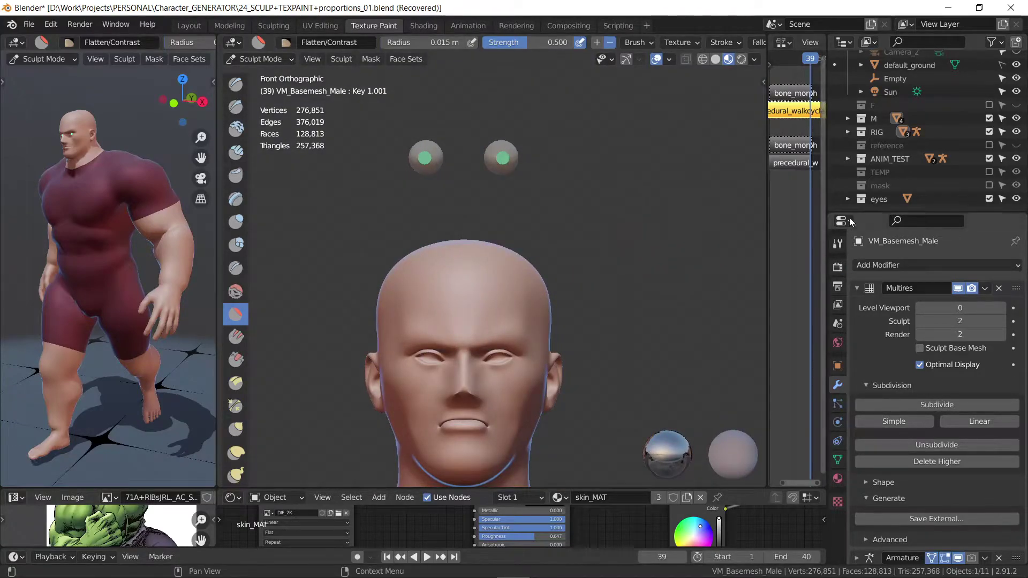
mouse_move(579, 346)
middle_mouse_down("shift")
mouse_move(603, 185)
mouse_move(489, 242)
middle_mouse_up("shift")
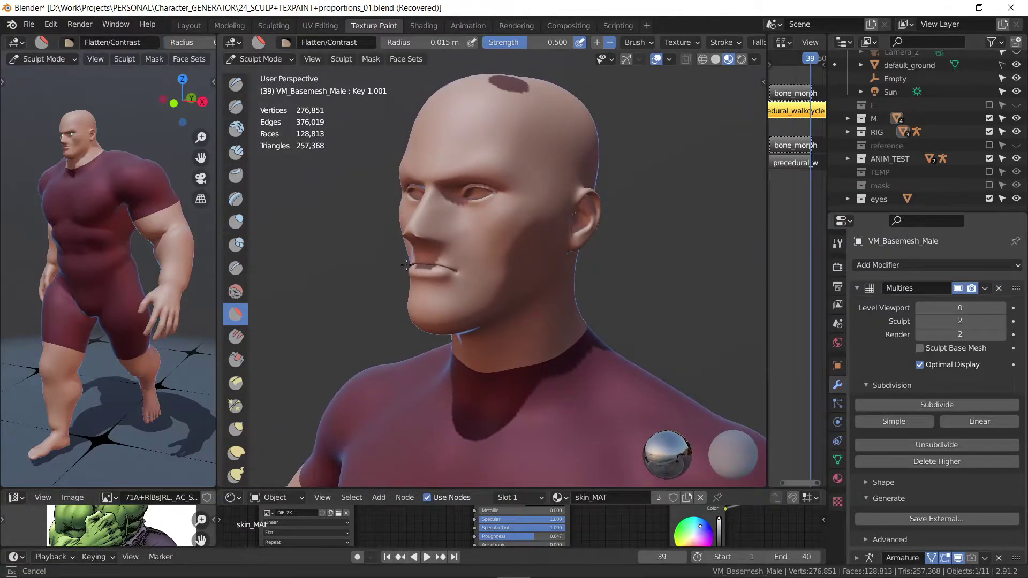
Step: Push out bulges on the nose, mouth and cheek with the Draw brush
key("ctrl+z")
left_click(236, 84)
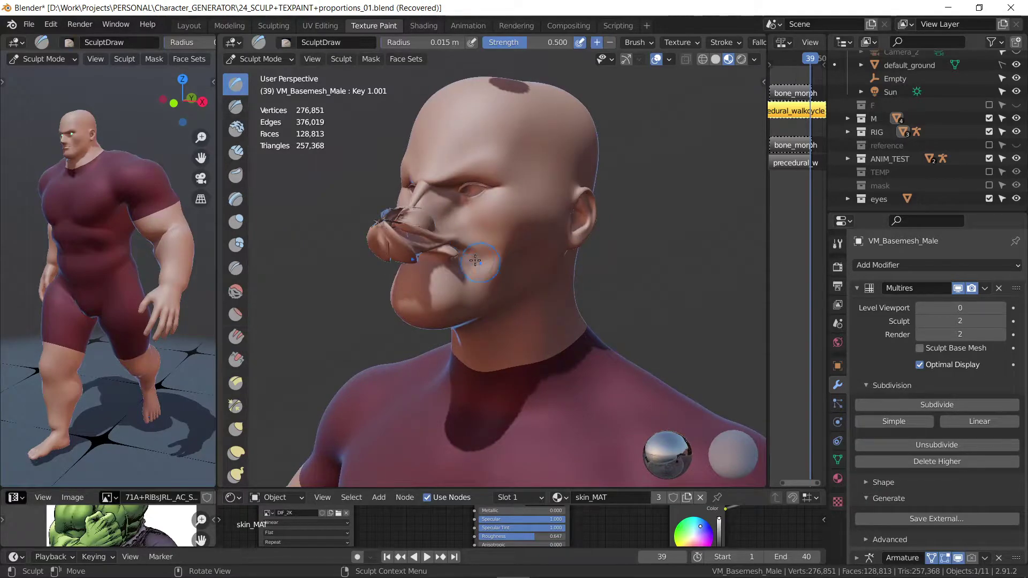
key("ctrl+z")
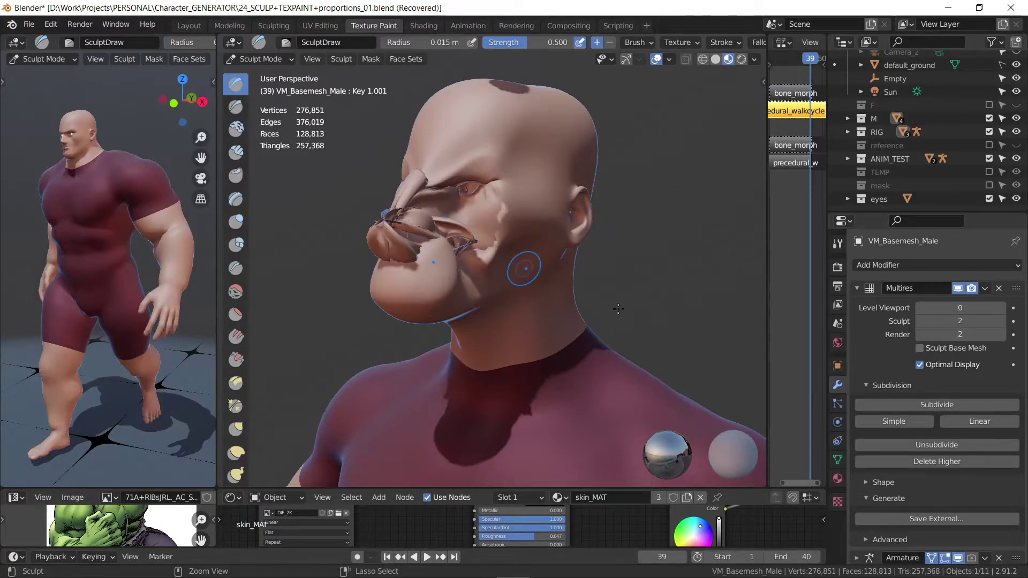
Step: Play and stop the animation, rewind to the first frame, and return to Object Mode
key("space")
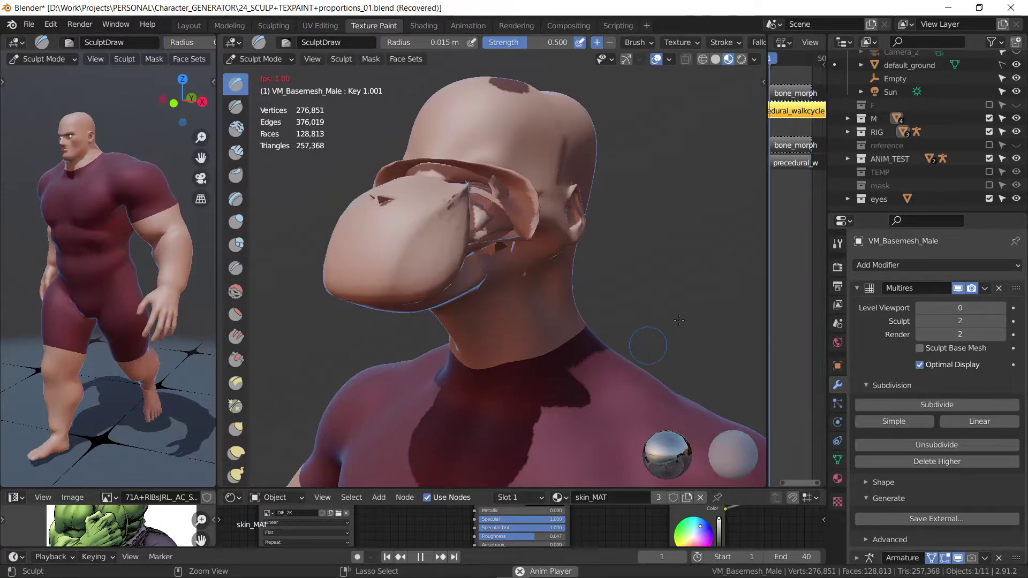
key("space")
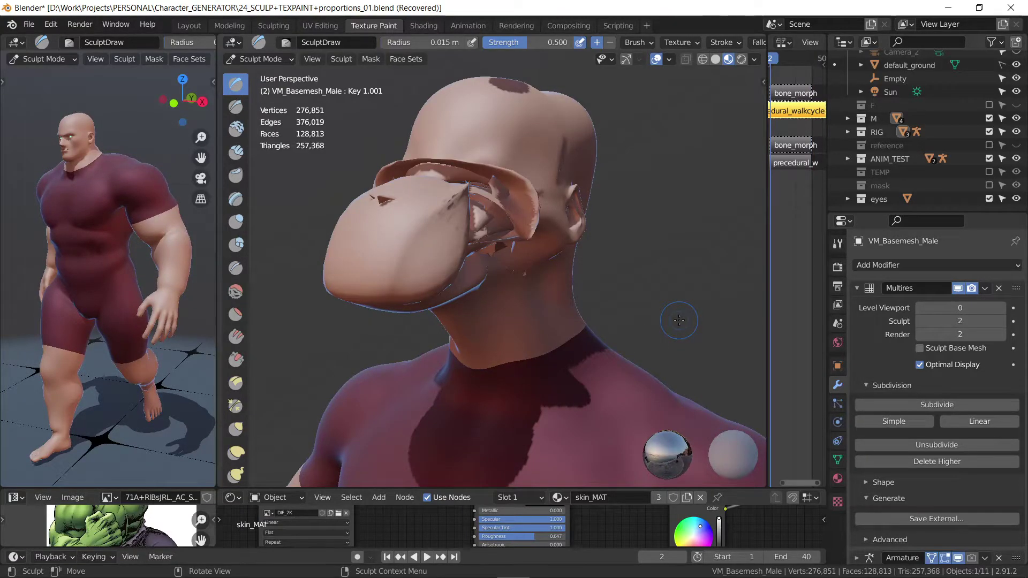
key("shift+Left")
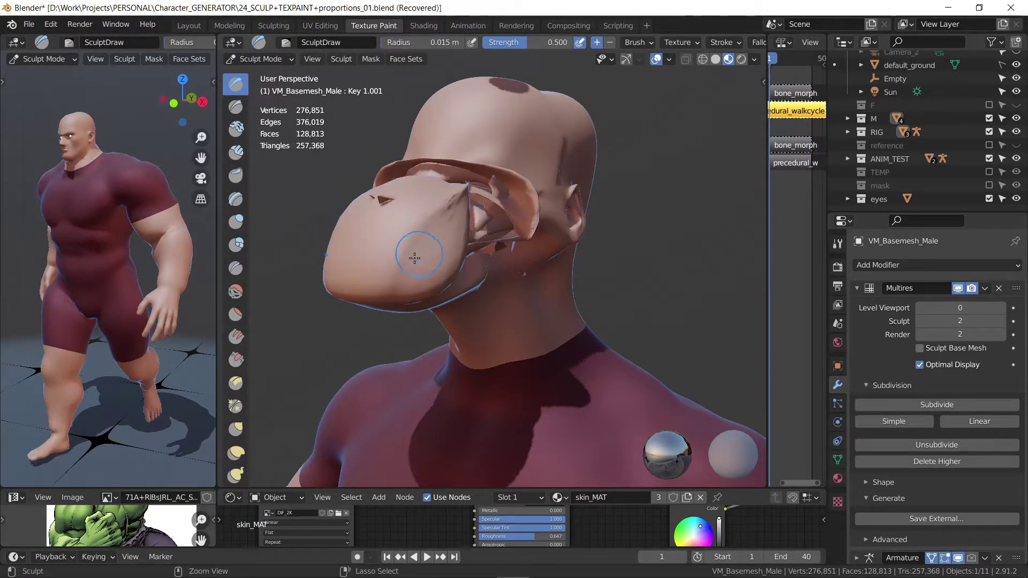
left_click(273, 61)
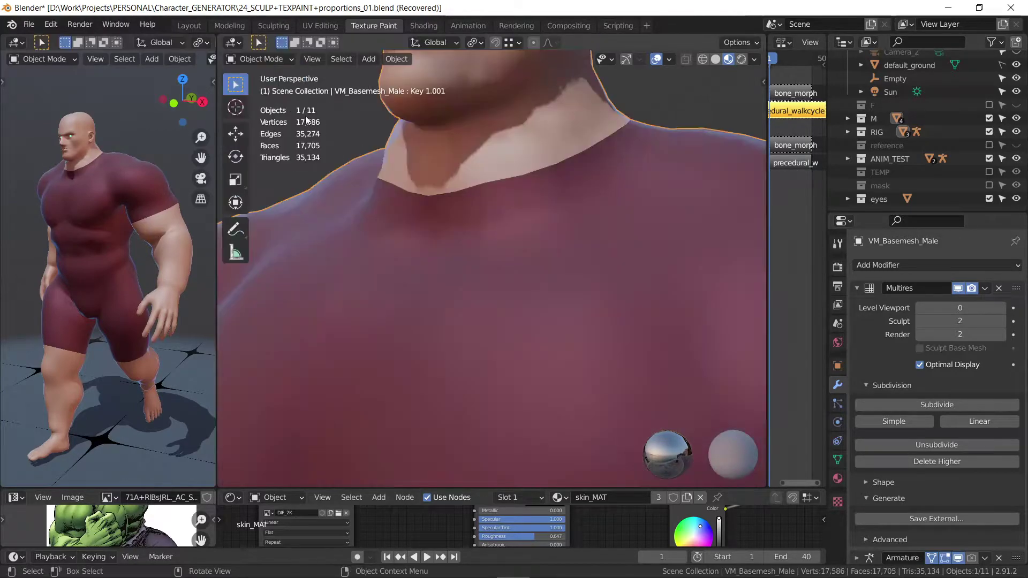
Step: Lower the Multires sculpt level to 1, delete higher levels, and subdivide once more
mouse_move(533, 207)
middle_mouse_down("ctrl")
mouse_move(464, 226)
mouse_move(503, 192)
mouse_move(535, 224)
middle_mouse_up("ctrl")
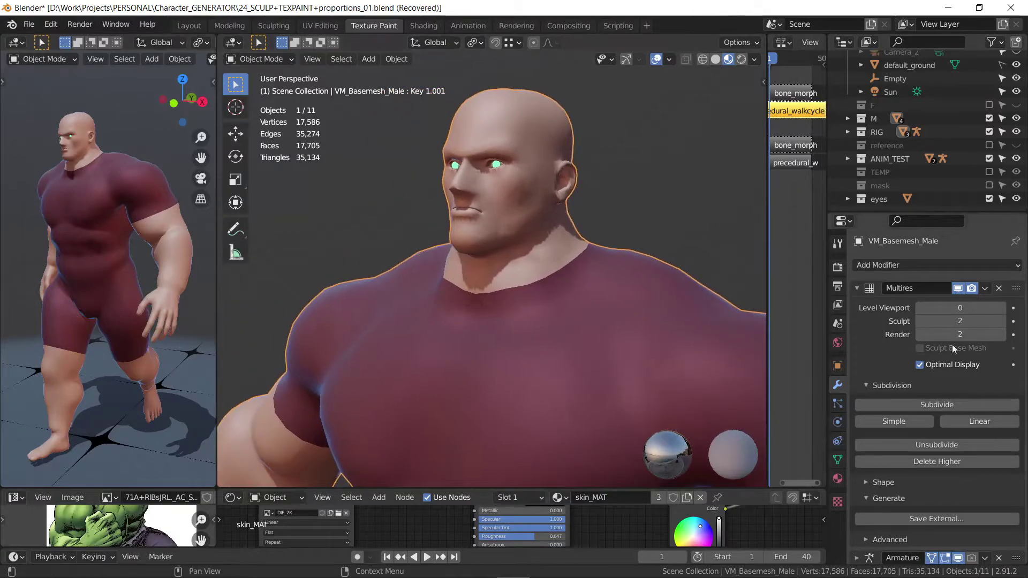
left_click(918, 321)
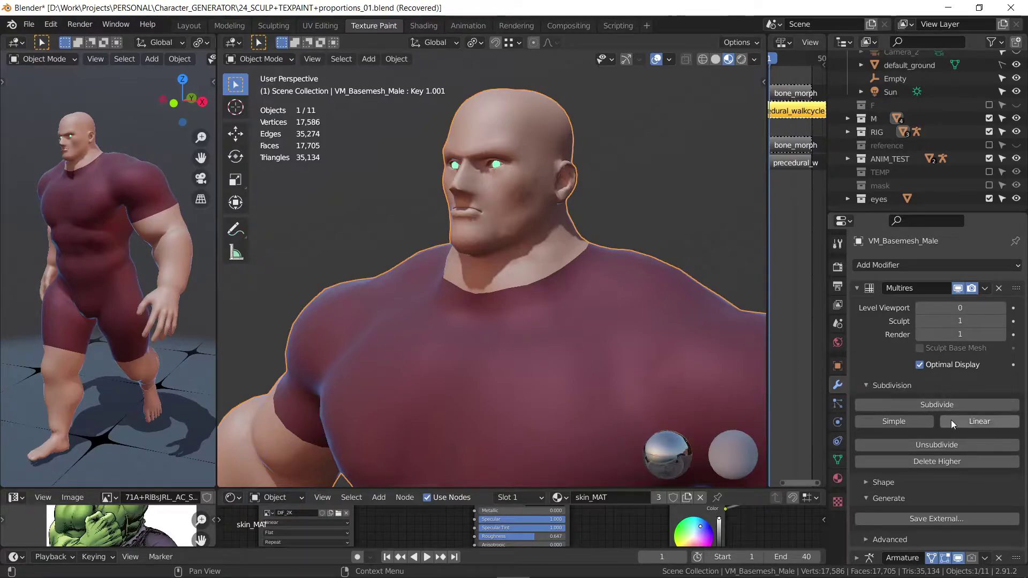
left_click(945, 464)
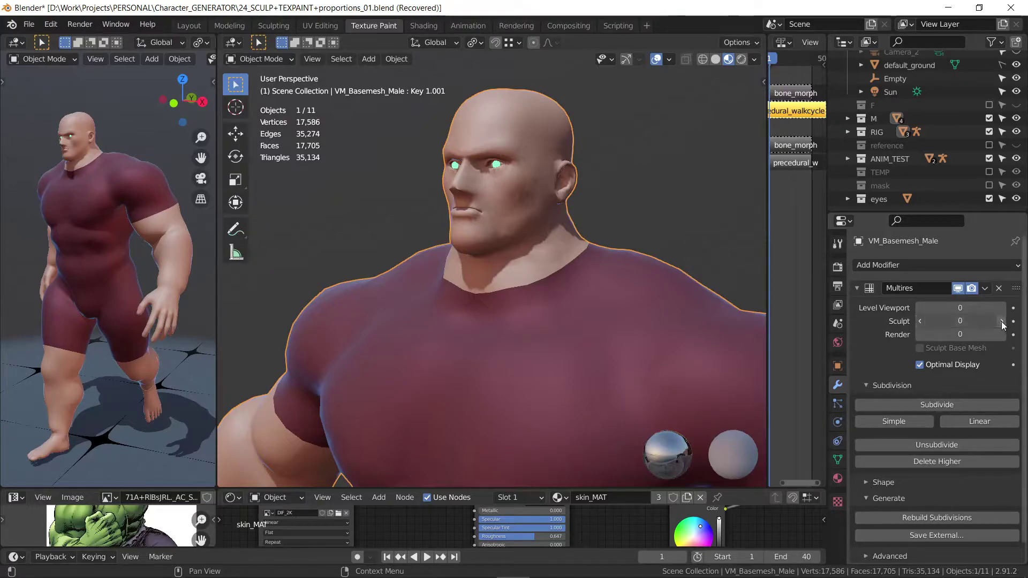
left_click(938, 404)
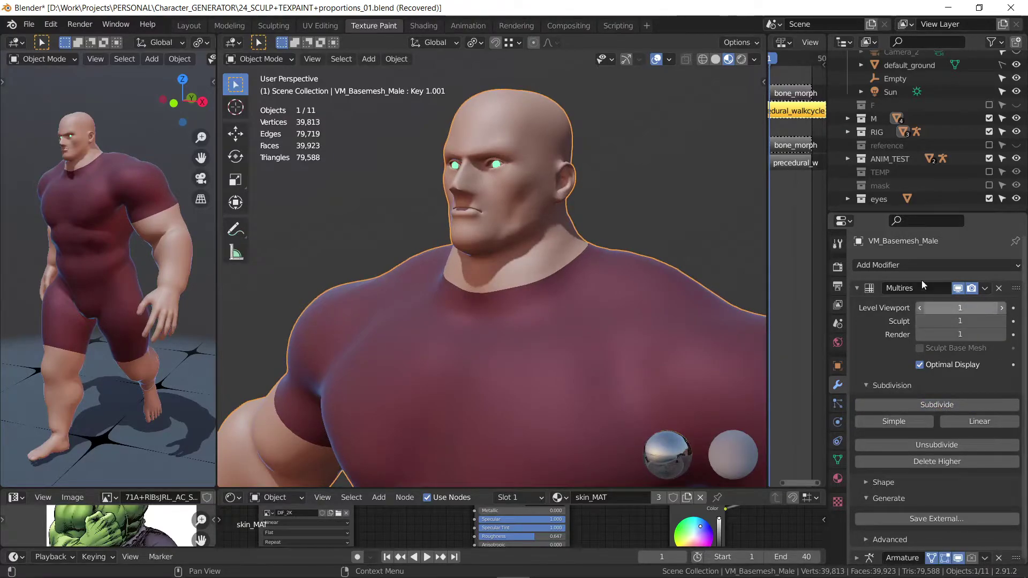
Step: Enter Sculpt Mode, toggle the Multires viewport display off and on, and orbit to the head's side
left_click(276, 59)
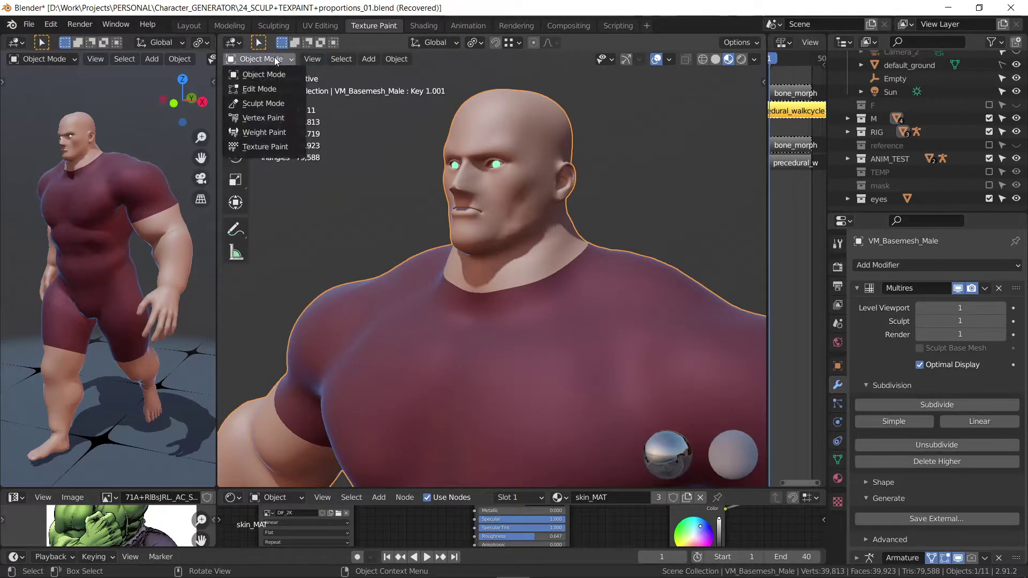
key("Return")
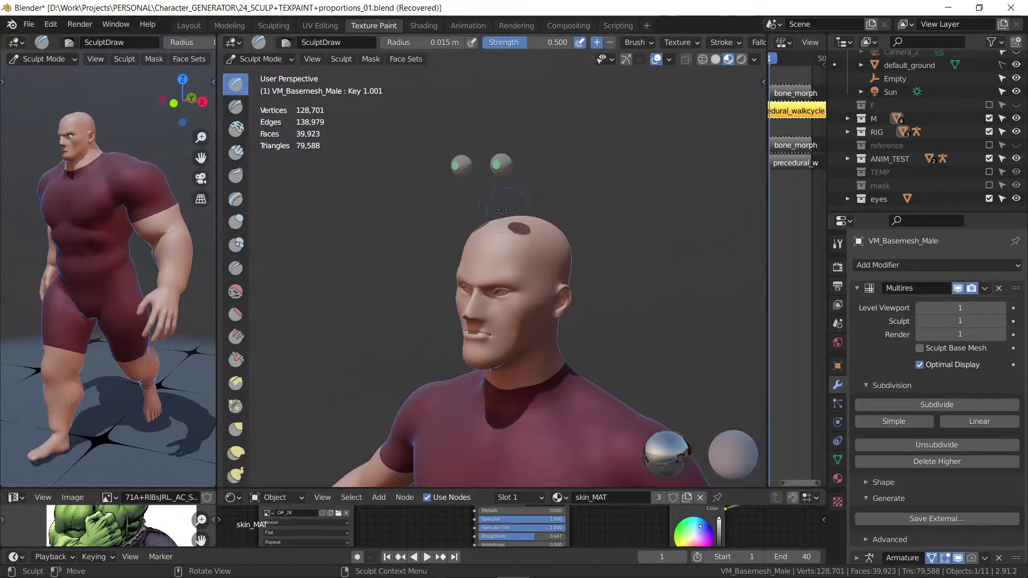
middle_click_drag(501, 209, 540, 215)
left_click(958, 288)
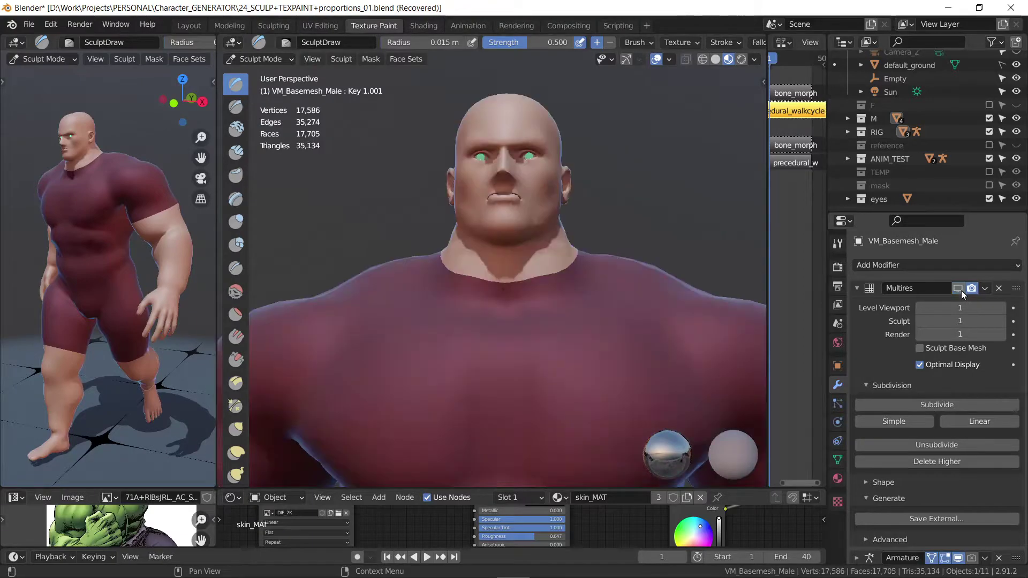
left_click(958, 288)
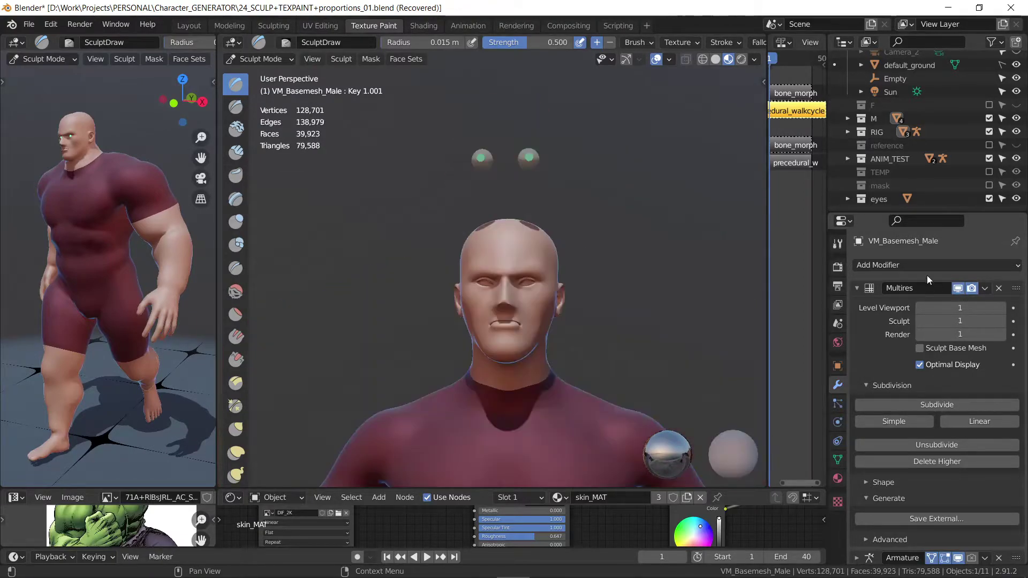
mouse_move(535, 251)
middle_mouse_down()
mouse_move(492, 254)
mouse_move(618, 231)
middle_mouse_up()
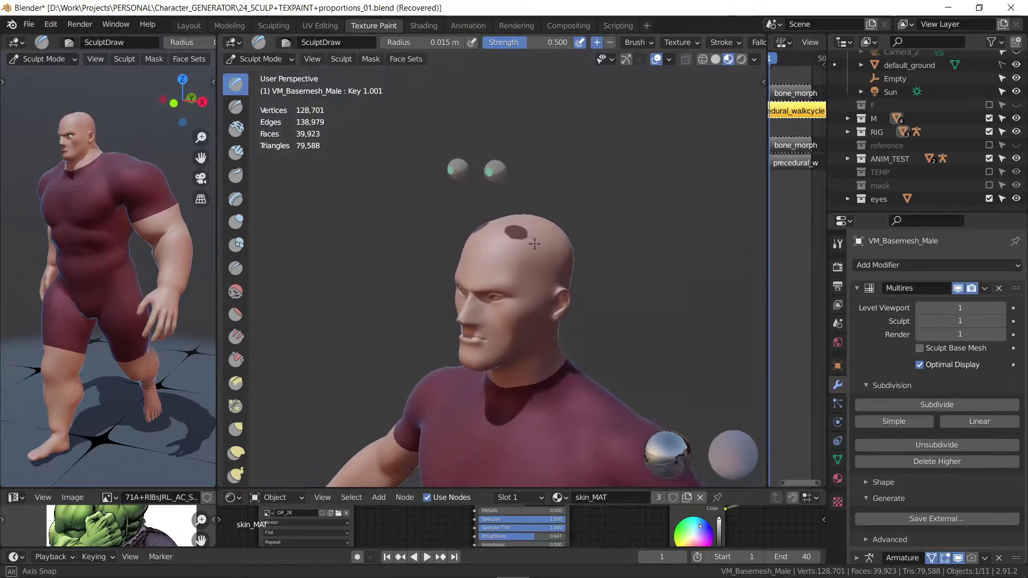
scroll(617, 231, "up", 1)
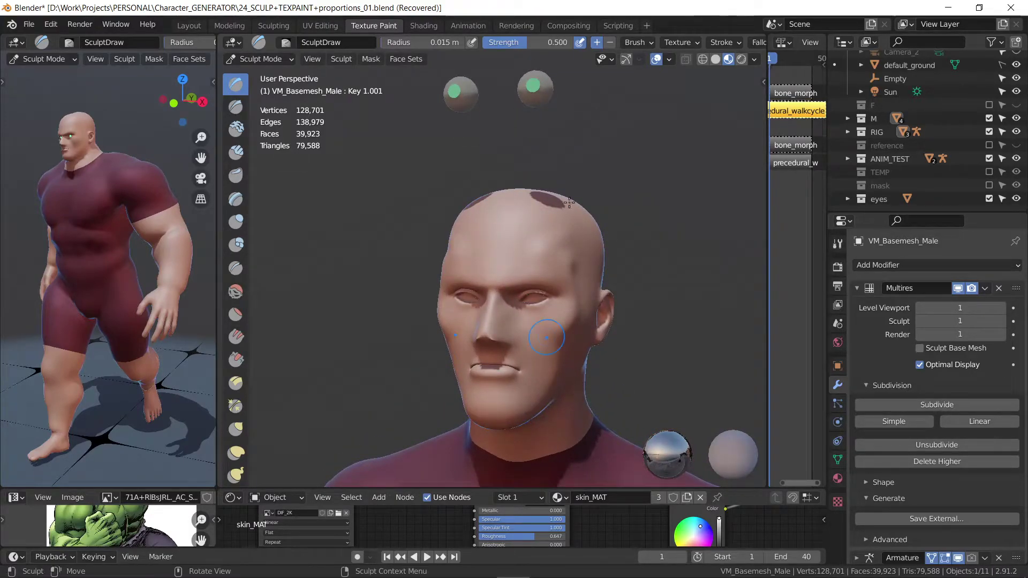
Step: Deform the nose, mouth and jaw, drop back to Object Mode, then re-enter Sculpt Mode
key("ctrl+z")
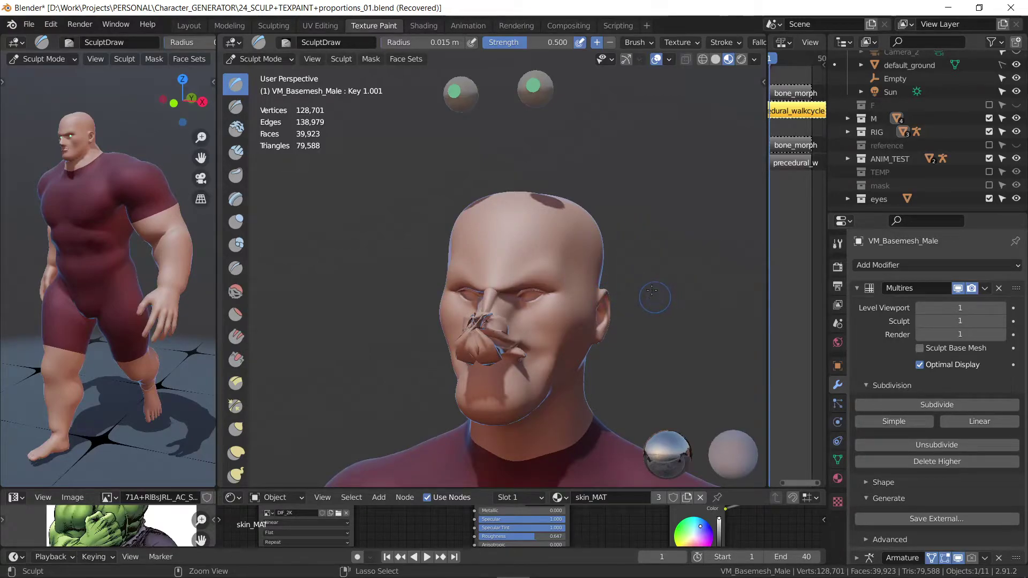
key("ctrl+z")
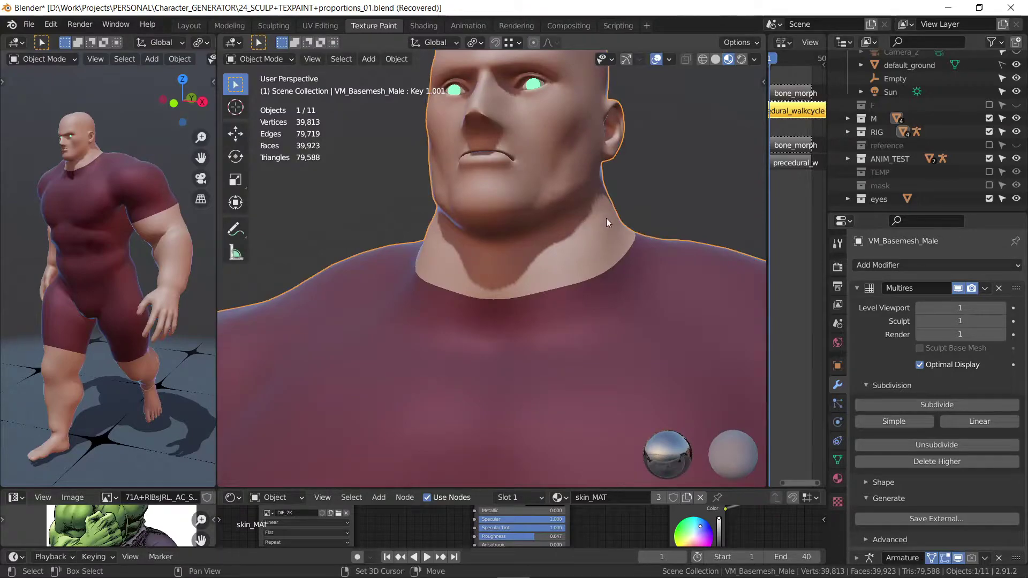
mouse_move(606, 217)
middle_mouse_down("shift")
mouse_move(573, 293)
mouse_move(520, 258)
middle_mouse_up("shift")
key("shift+b")
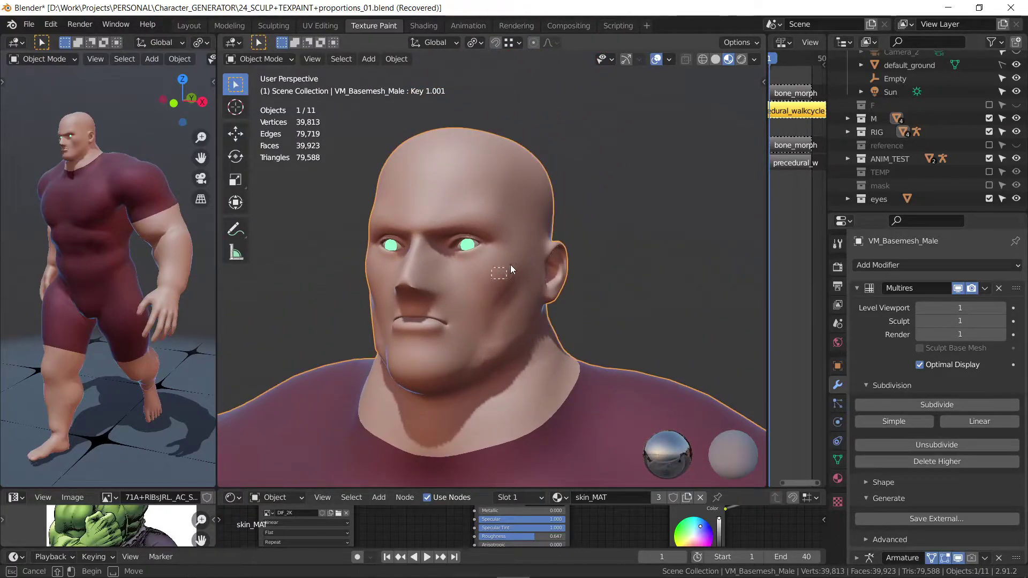
key("Escape")
left_click(262, 59)
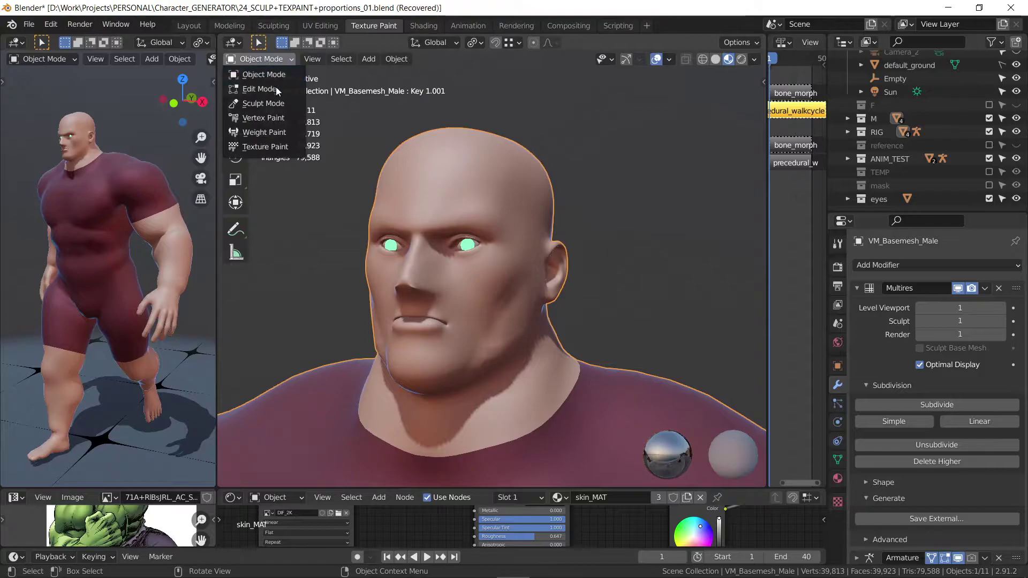
left_click(268, 104)
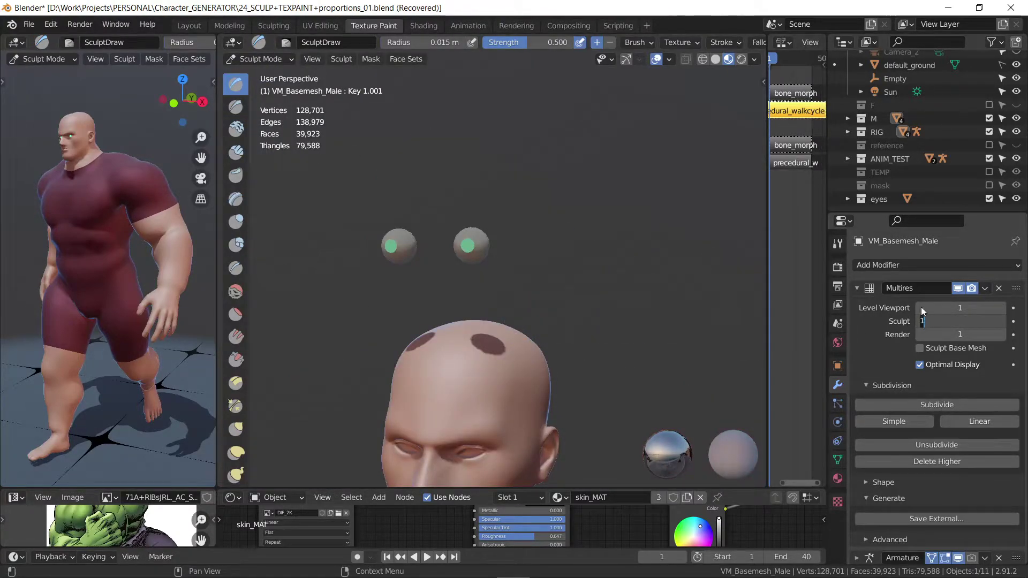
Step: Set the Multires sculpt level and viewport level both to 0
type("0")
key("Return")
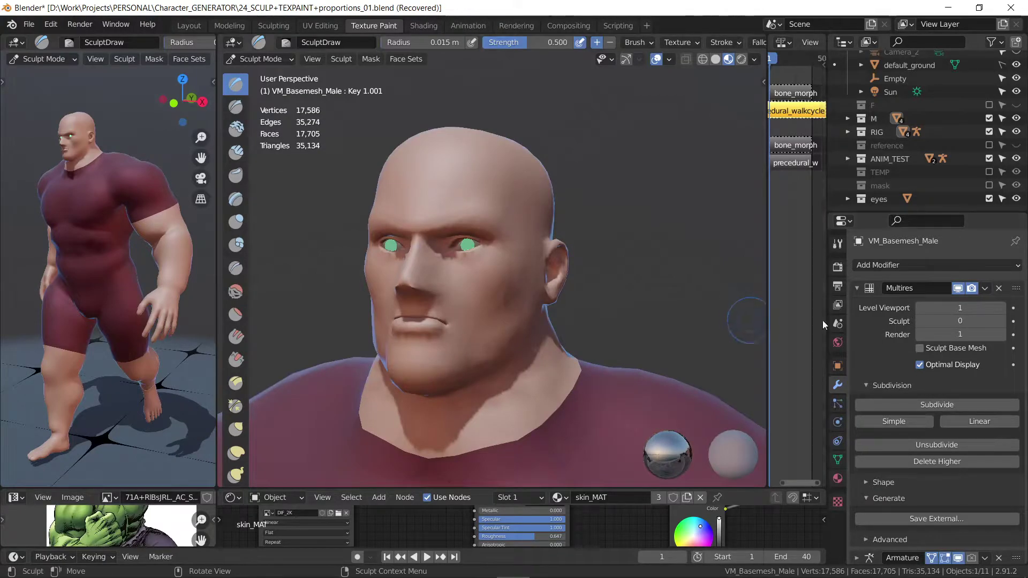
left_click(919, 308)
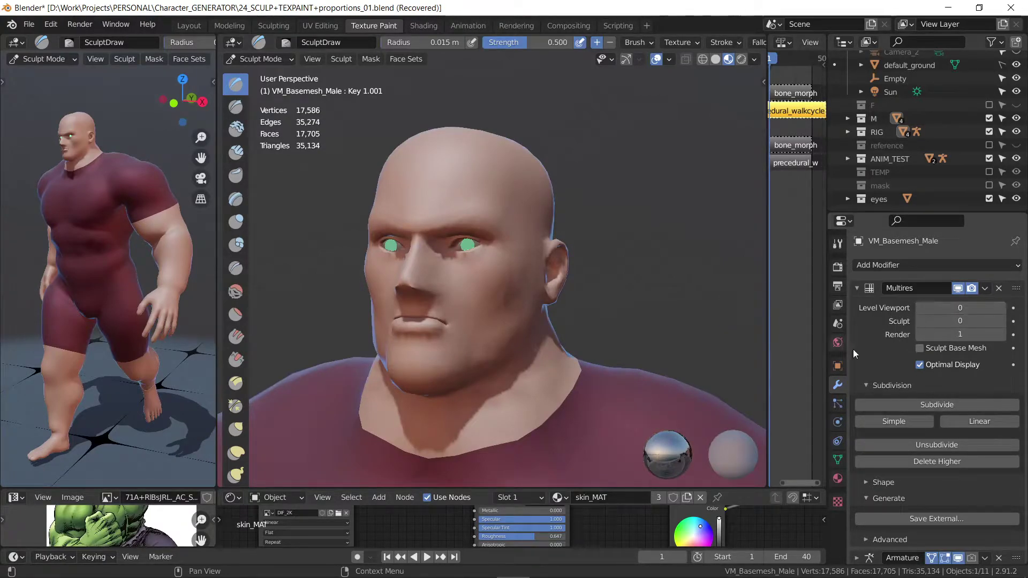
Step: Sculpt over the cheek, nose and neck, then orbit in to a side profile of the face
mouse_move(524, 173)
left_mouse_down()
mouse_move(416, 281)
mouse_move(432, 284)
mouse_move(416, 291)
mouse_move(447, 291)
mouse_move(418, 310)
left_mouse_up()
mouse_move(545, 158)
middle_mouse_down()
mouse_move(547, 188)
mouse_move(662, 126)
middle_mouse_up()
scroll(548, 192, "up", 3)
scroll(548, 203, "up", 2)
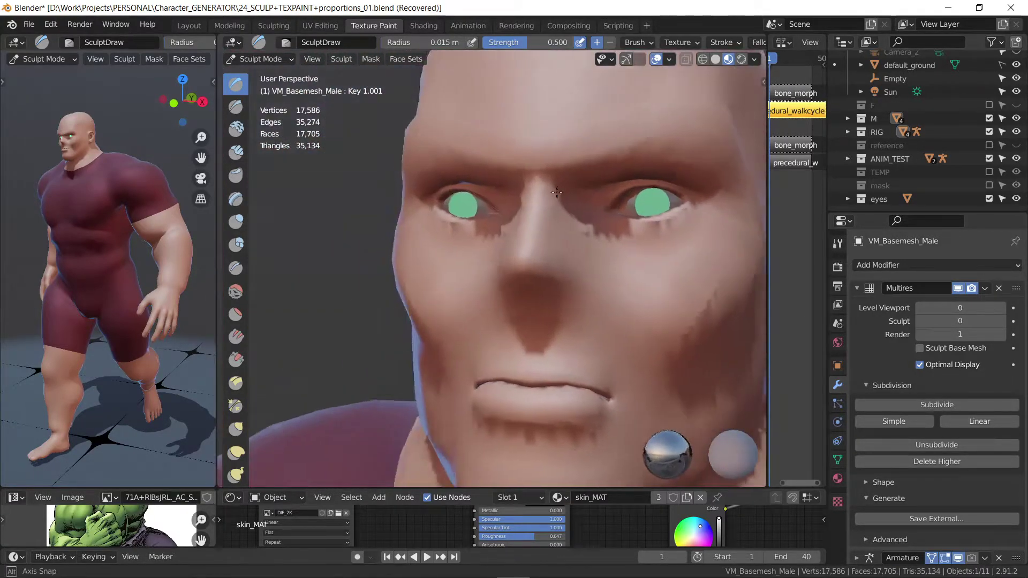
left_click(670, 58)
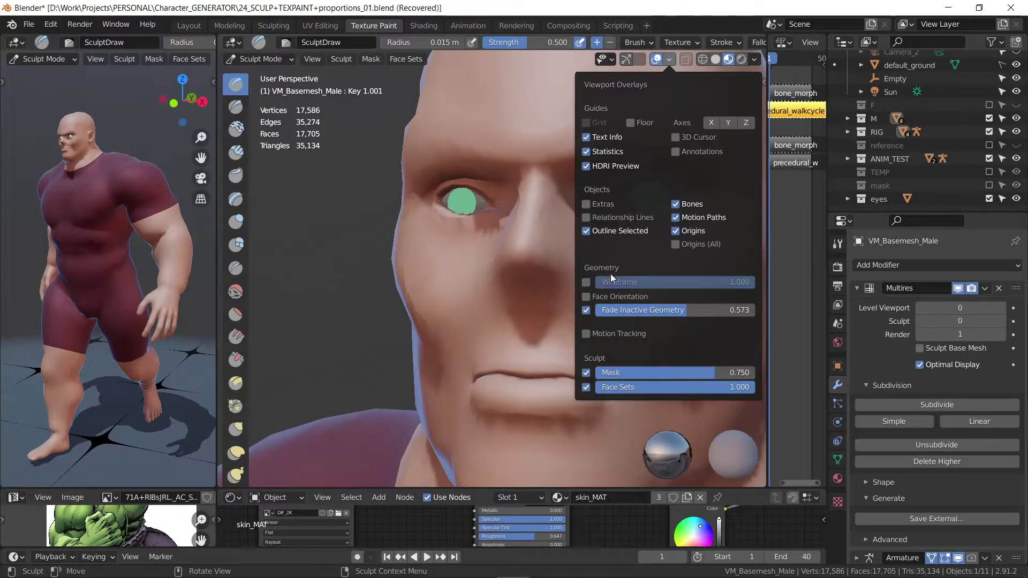
Step: Turn the wireframe overlay back on, zoom in on the mouth, and select the Grab brush
left_click(587, 284)
mouse_move(440, 225)
middle_mouse_down("ctrl")
mouse_move(431, 185)
mouse_move(511, 174)
mouse_move(248, 321)
middle_mouse_up("ctrl")
scroll(431, 185, "down", 3)
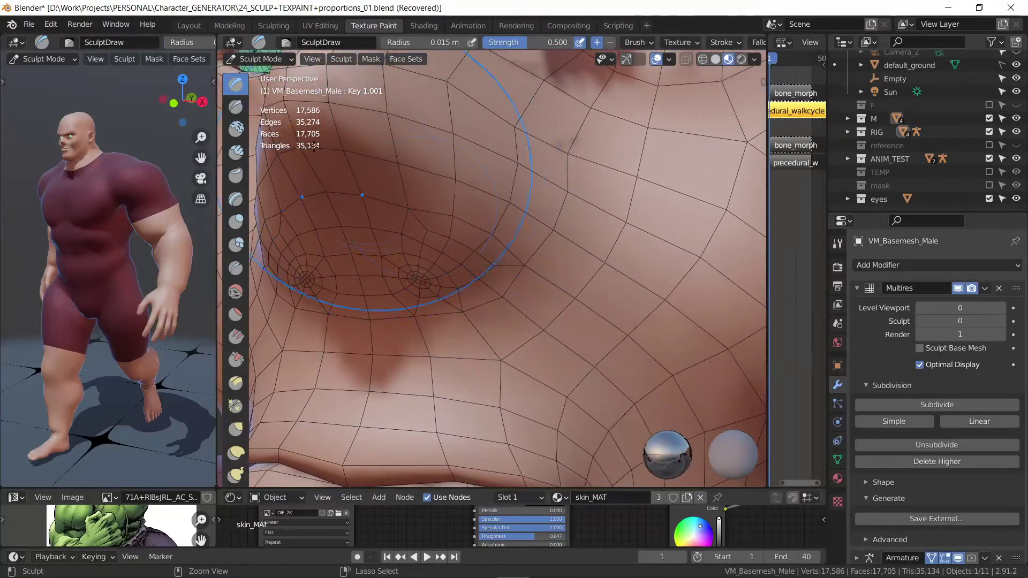
left_click(239, 432)
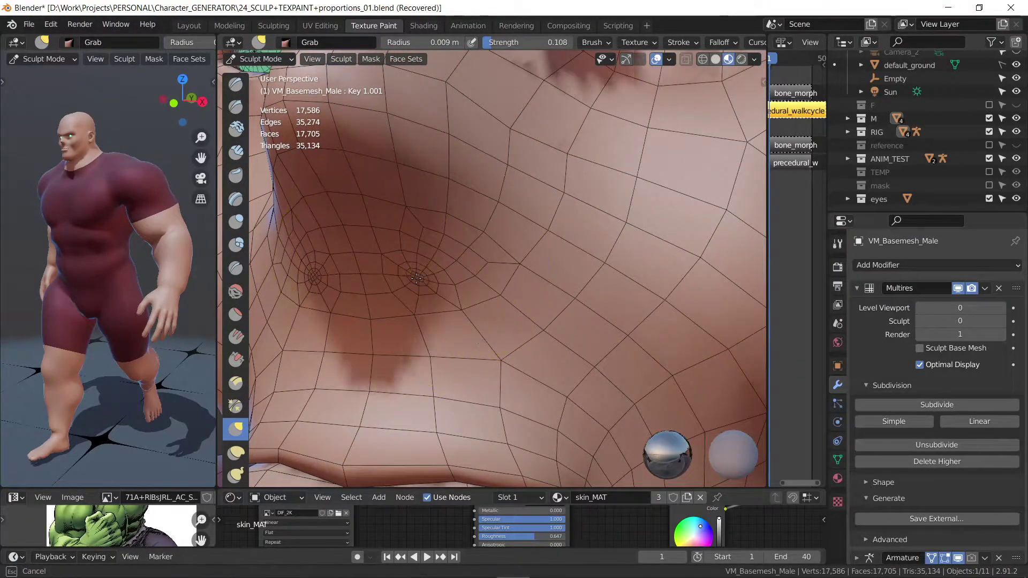
Step: Orbit around the nose and pull the nostril wing up and to the right
middle_click_drag(416, 278, 436, 248, "ctrl")
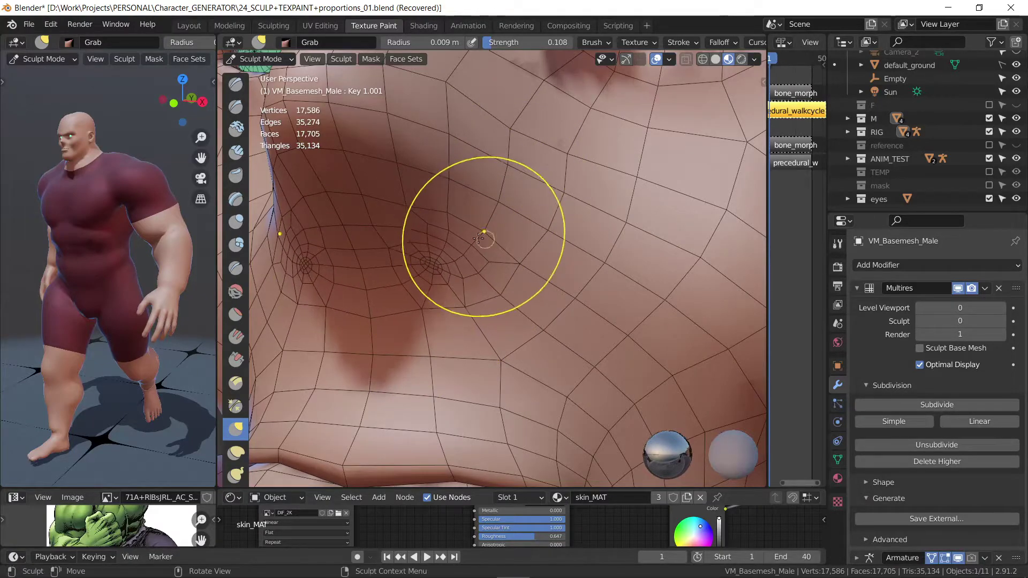
middle_click_drag(562, 156, 427, 275)
scroll(427, 275, "up", 3)
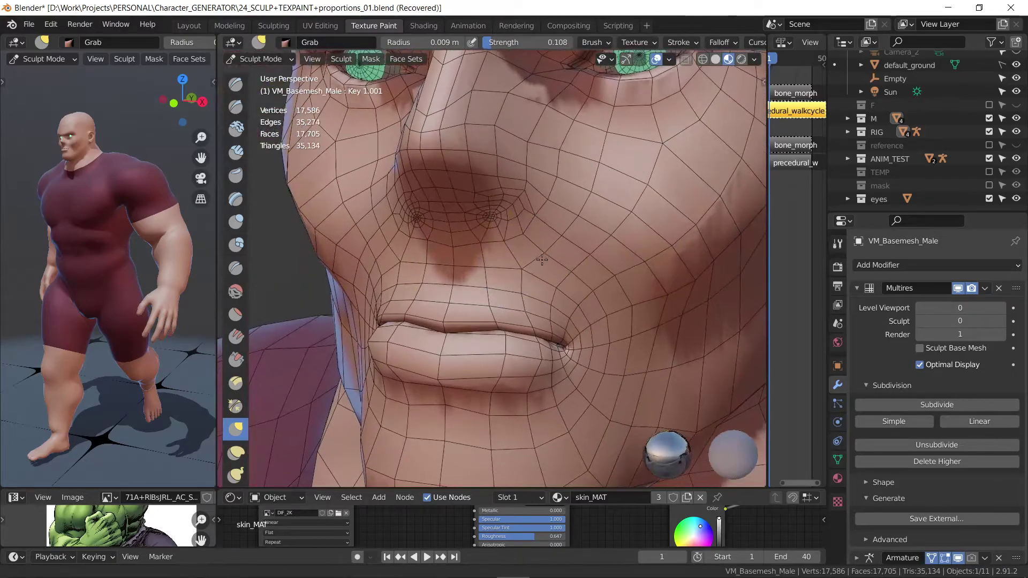
middle_click_drag(541, 260, 523, 218)
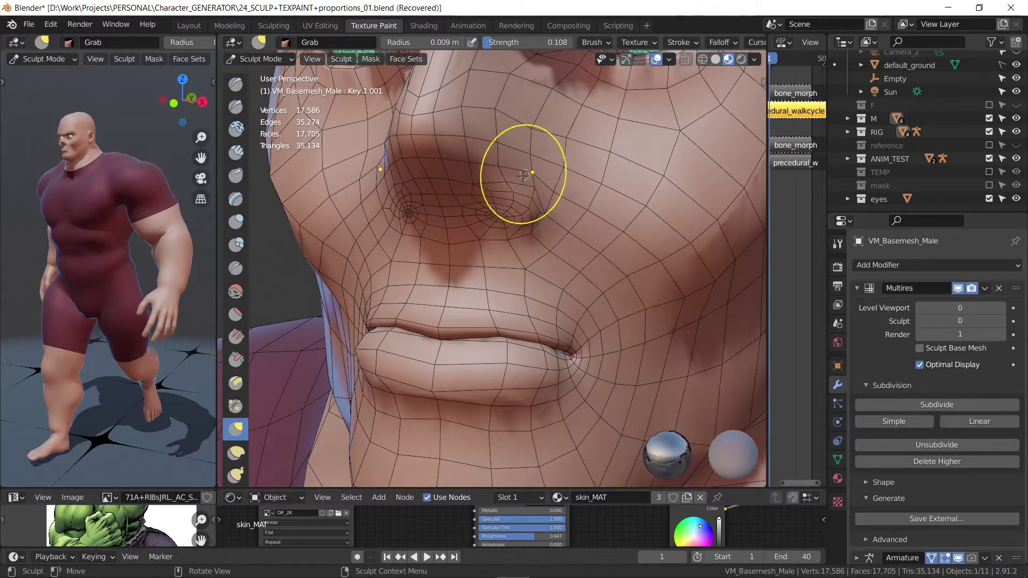
middle_click_drag(546, 127, 492, 204)
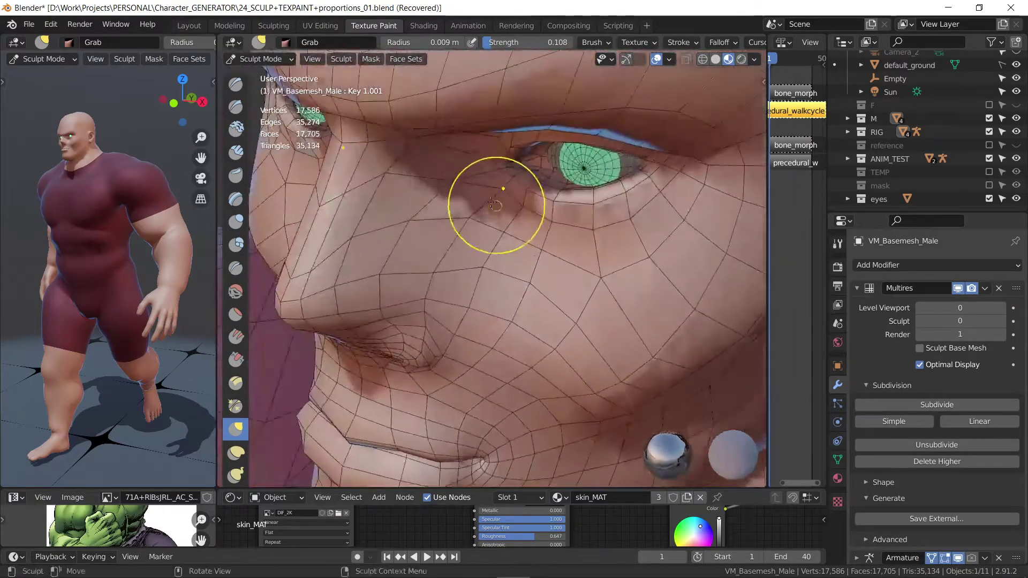
left_click_drag(420, 348, 447, 337)
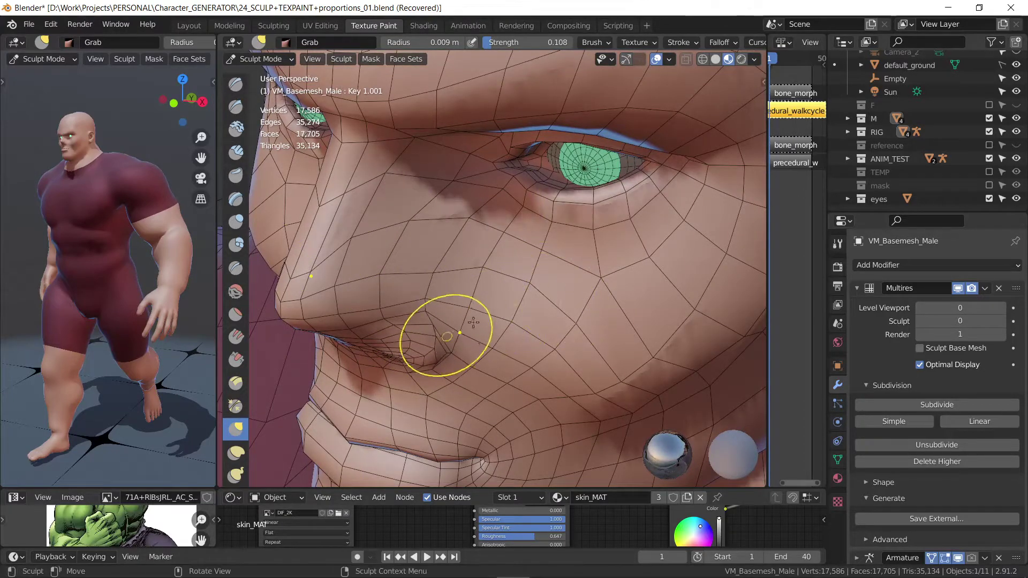
Step: Nudge the nose tip, pull a dent into the nostril and cheek, and reshape the upper-lip fold
mouse_move(505, 252)
middle_mouse_down()
mouse_move(486, 230)
mouse_move(531, 232)
mouse_move(424, 207)
mouse_move(456, 199)
middle_mouse_up()
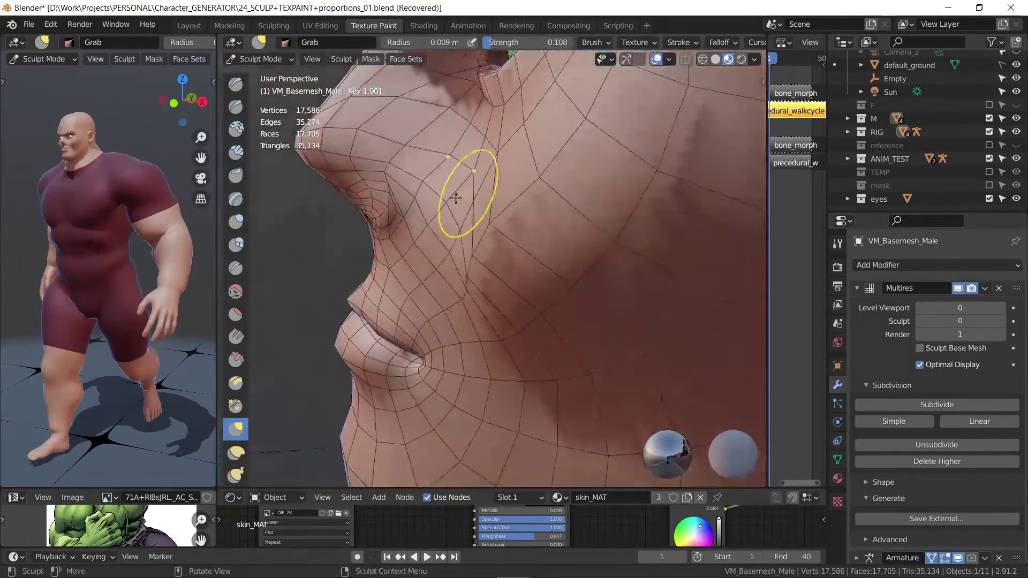
mouse_move(344, 185)
left_mouse_down()
mouse_move(285, 170)
mouse_move(392, 182)
left_mouse_up()
mouse_move(363, 175)
middle_mouse_down()
mouse_move(470, 211)
mouse_move(459, 221)
middle_mouse_up()
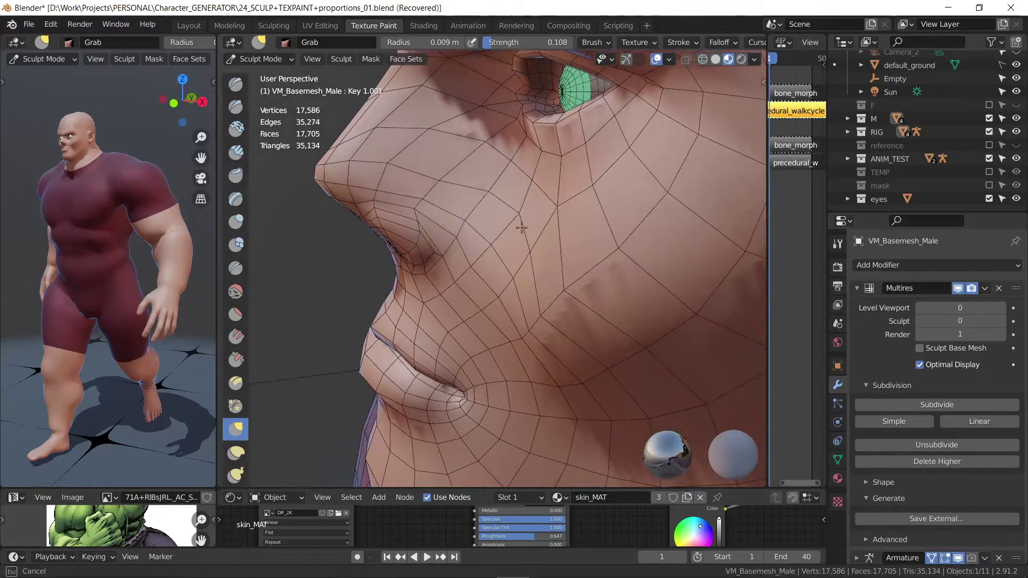
mouse_move(432, 222)
left_mouse_down()
mouse_move(432, 236)
mouse_move(477, 230)
left_mouse_up()
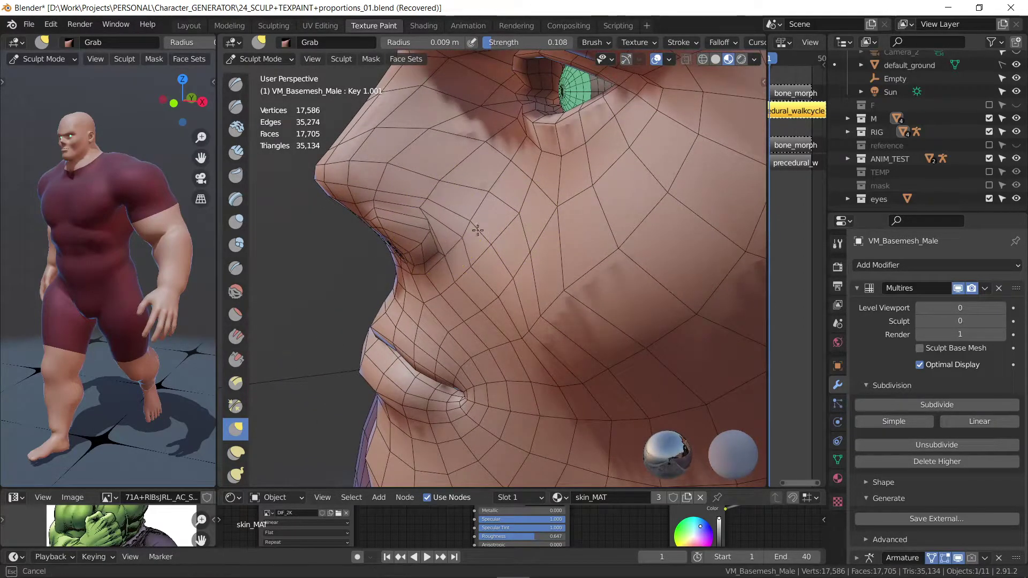
middle_click_drag(446, 227, 378, 229)
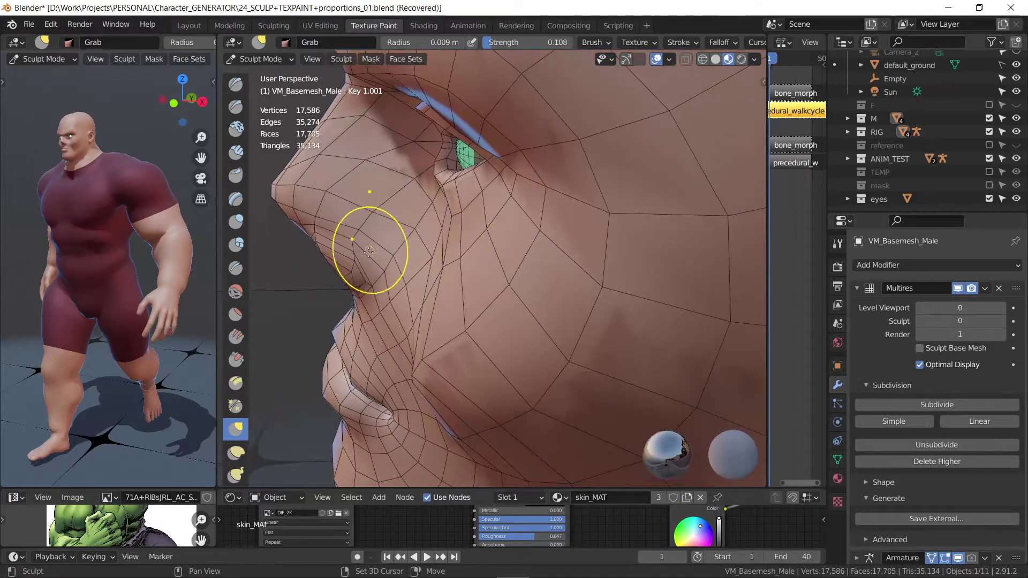
left_click_drag(374, 255, 370, 262)
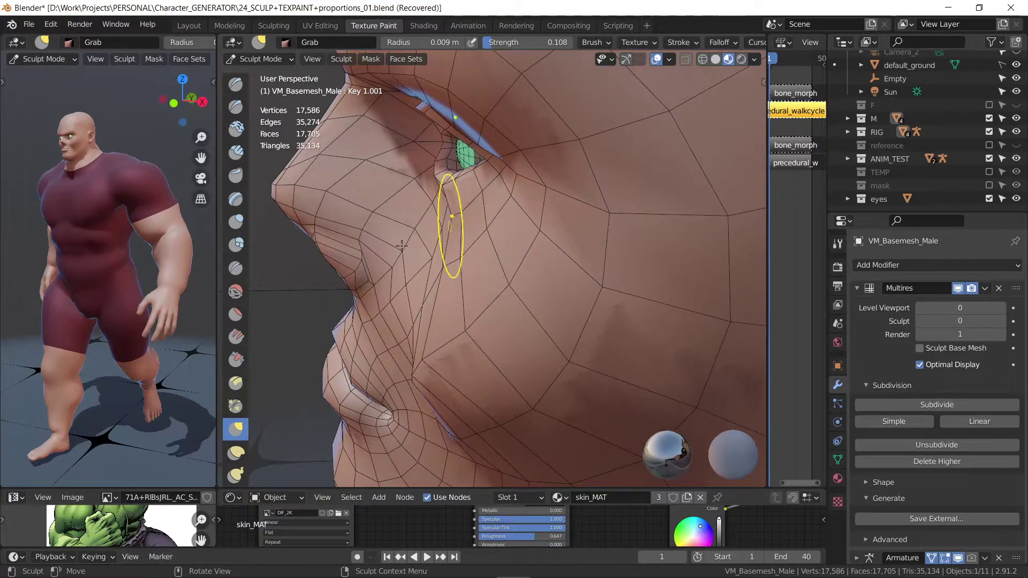
Step: With Elastic Deform, pinch the side of the nose and push its tip further out
left_click(236, 453)
left_click_drag(356, 245, 373, 235)
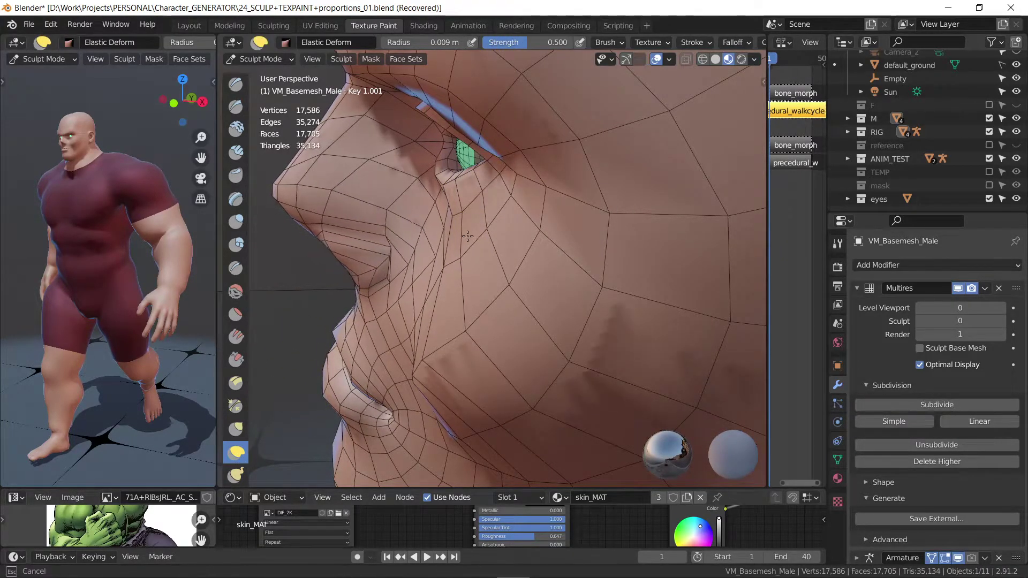
scroll(373, 235, "down", 3)
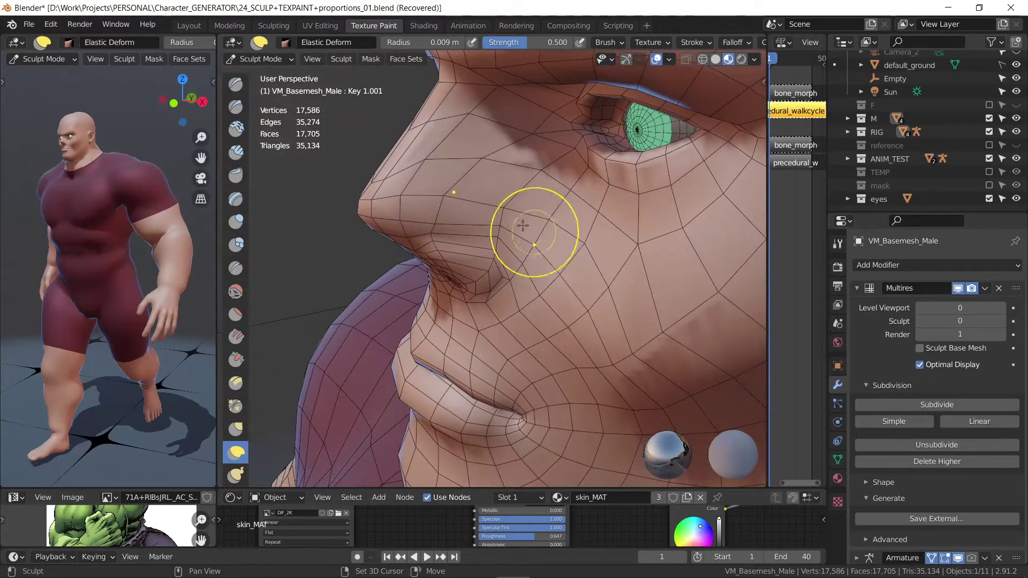
middle_click_drag(532, 247, 516, 184)
mouse_move(516, 184)
left_mouse_down()
mouse_move(520, 133)
mouse_move(544, 142)
left_mouse_up()
middle_click_drag(544, 142, 494, 126)
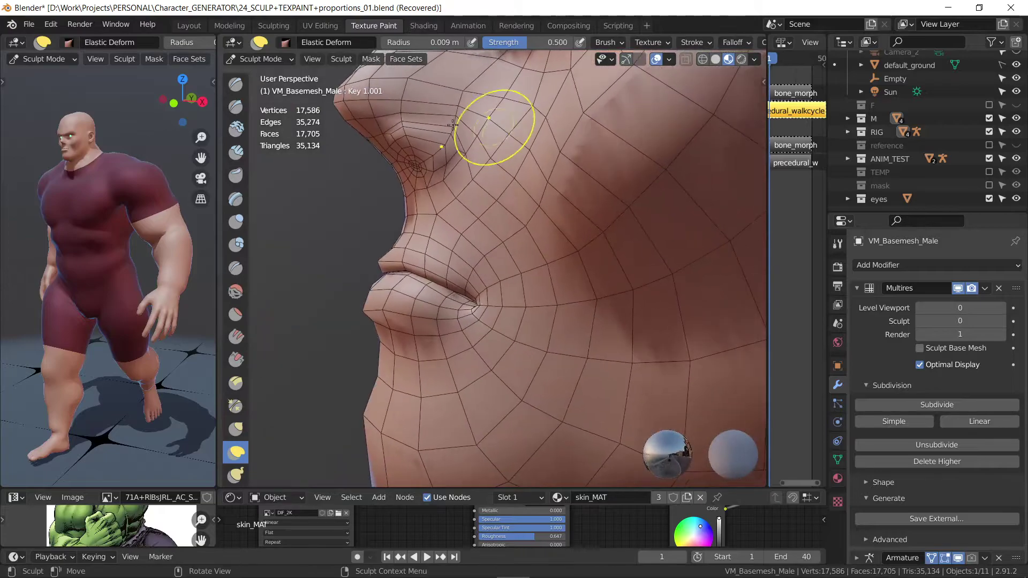
left_click_drag(362, 125, 373, 131)
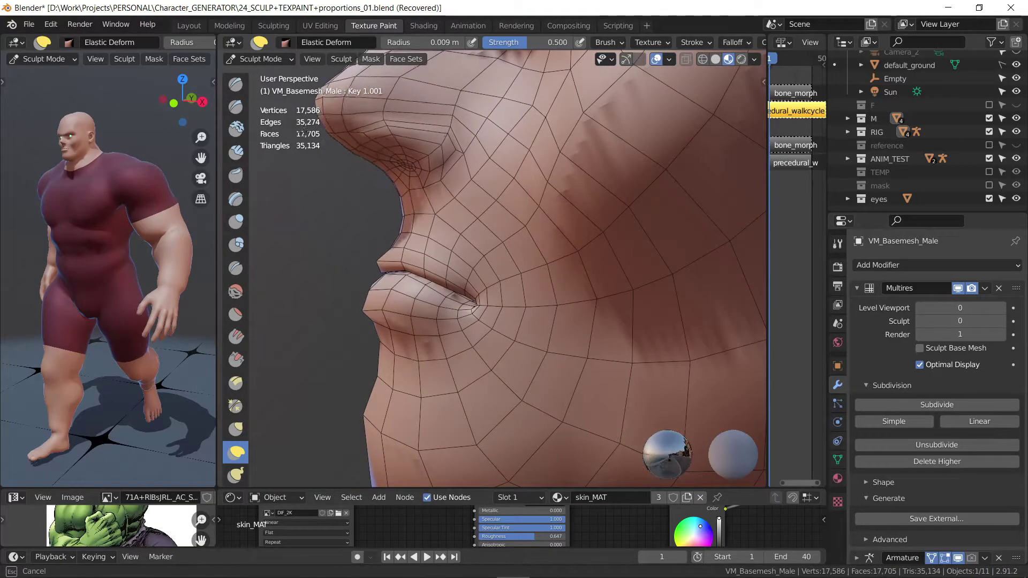
mouse_move(373, 131)
middle_mouse_down()
mouse_move(425, 251)
mouse_move(478, 185)
mouse_move(481, 218)
mouse_move(509, 202)
middle_mouse_up()
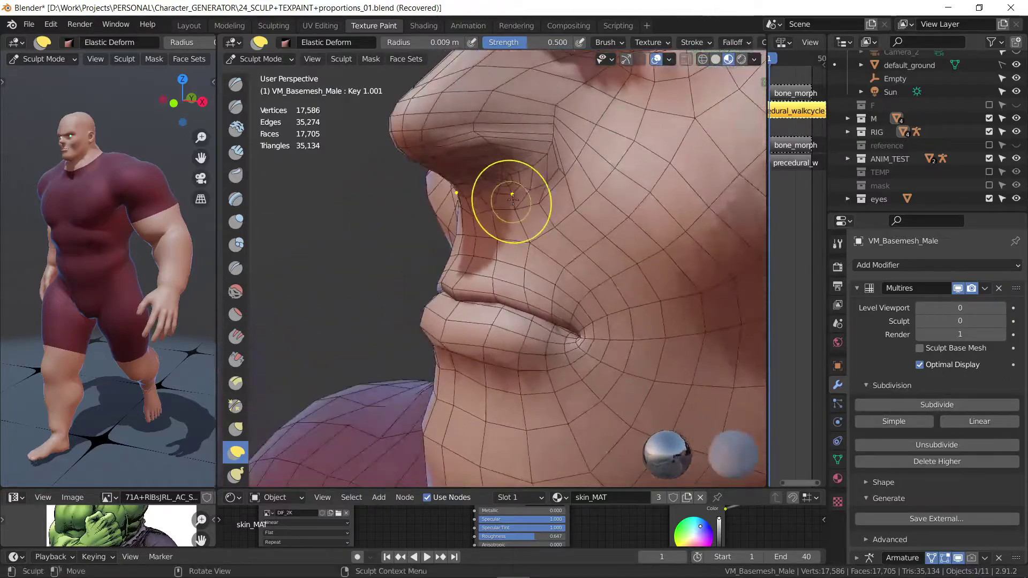
Step: Switch to the Draw brush and build up the mesh near the eye socket
left_click(235, 84)
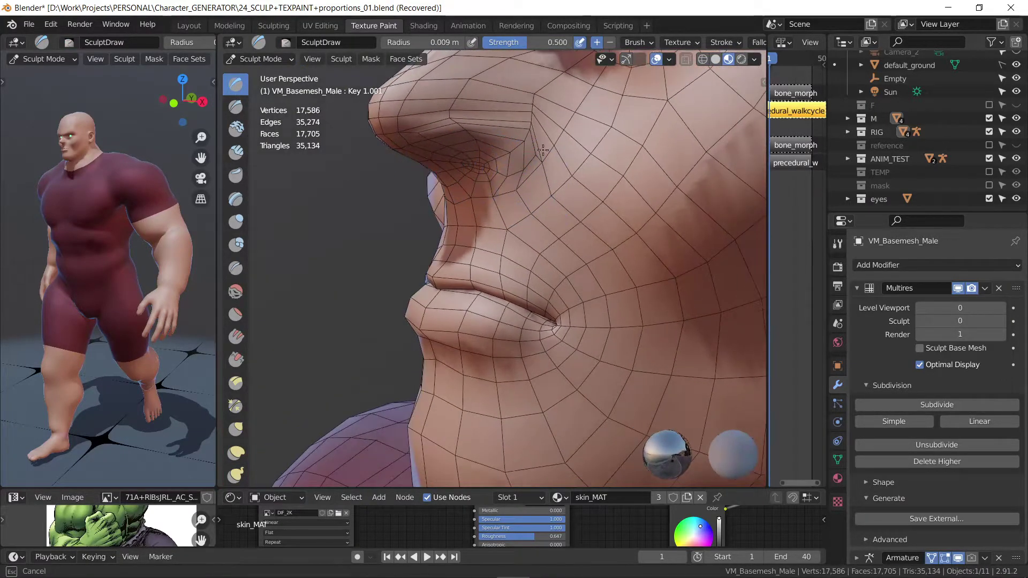
middle_click_drag(505, 172, 522, 162)
mouse_move(523, 162)
left_mouse_down()
mouse_move(515, 154)
mouse_move(469, 175)
mouse_move(472, 165)
mouse_move(493, 195)
mouse_move(508, 131)
left_mouse_up()
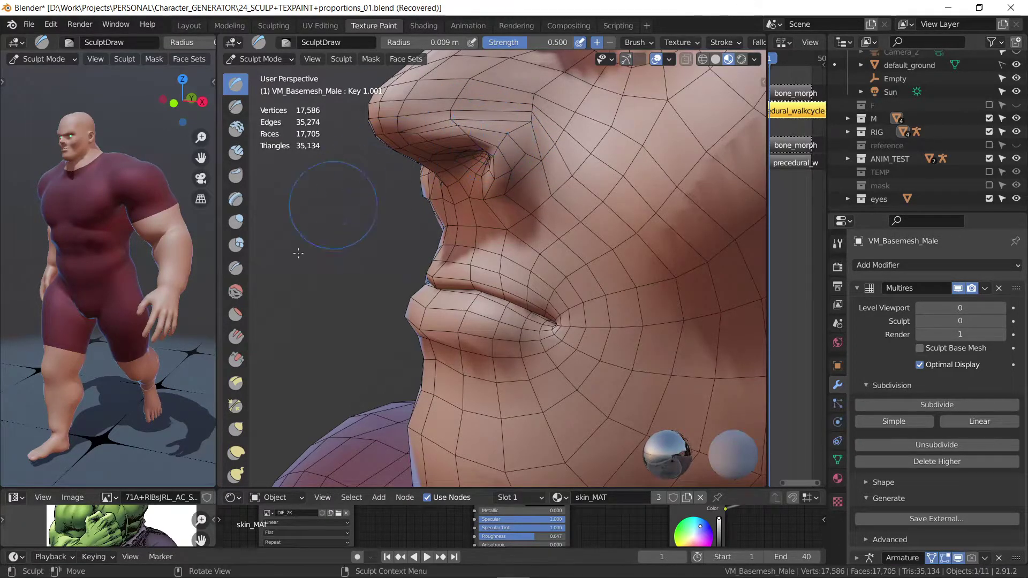
Step: Sculpt the eye socket, brow, nose bridge, nose tip and nostril with SculptDraw, checking from below
mouse_move(523, 153)
left_mouse_down()
mouse_move(524, 127)
mouse_move(487, 118)
mouse_move(472, 80)
left_mouse_up()
mouse_move(472, 80)
middle_mouse_down()
mouse_move(560, 251)
mouse_move(608, 259)
middle_mouse_up()
mouse_move(549, 202)
middle_mouse_down()
mouse_move(538, 136)
mouse_move(508, 261)
middle_mouse_up()
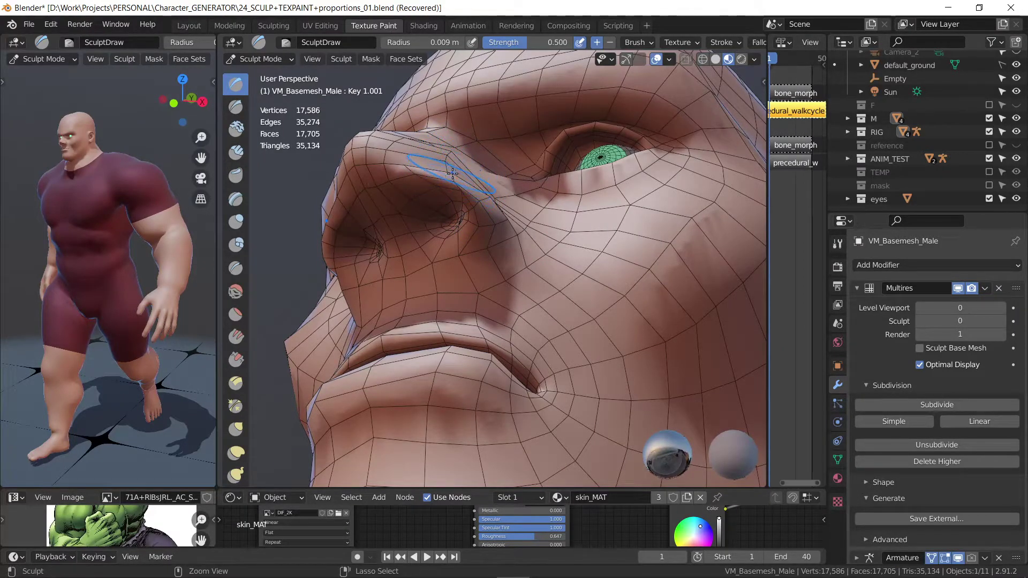
mouse_move(453, 173)
left_mouse_down("ctrl")
mouse_move(458, 162)
mouse_move(455, 181)
left_mouse_up("ctrl")
left_click_drag(323, 233, 332, 257, "shift")
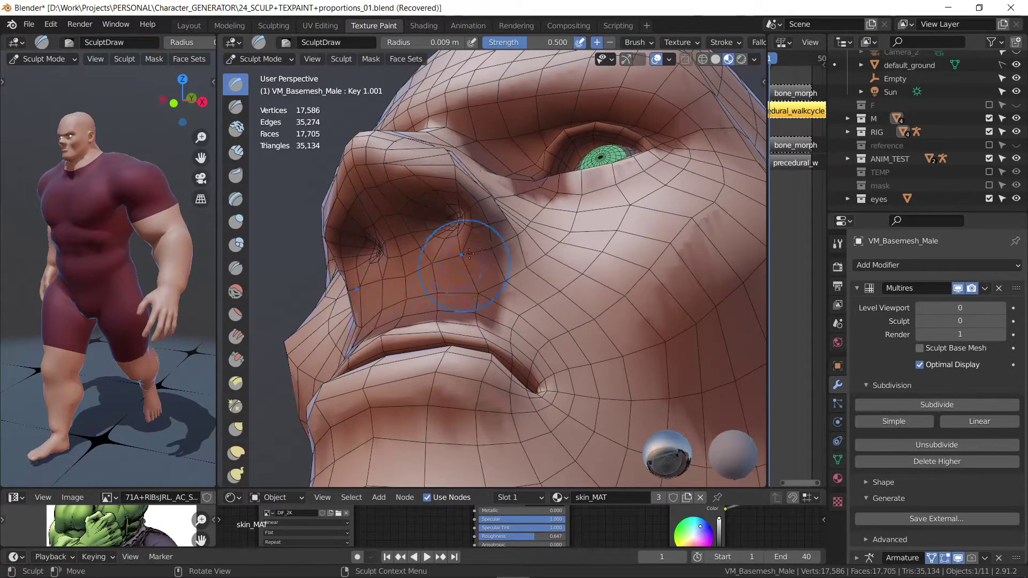
mouse_move(335, 265)
left_mouse_down()
mouse_move(481, 201)
mouse_move(381, 156)
mouse_move(428, 175)
mouse_move(466, 233)
mouse_move(404, 241)
mouse_move(382, 216)
left_mouse_up()
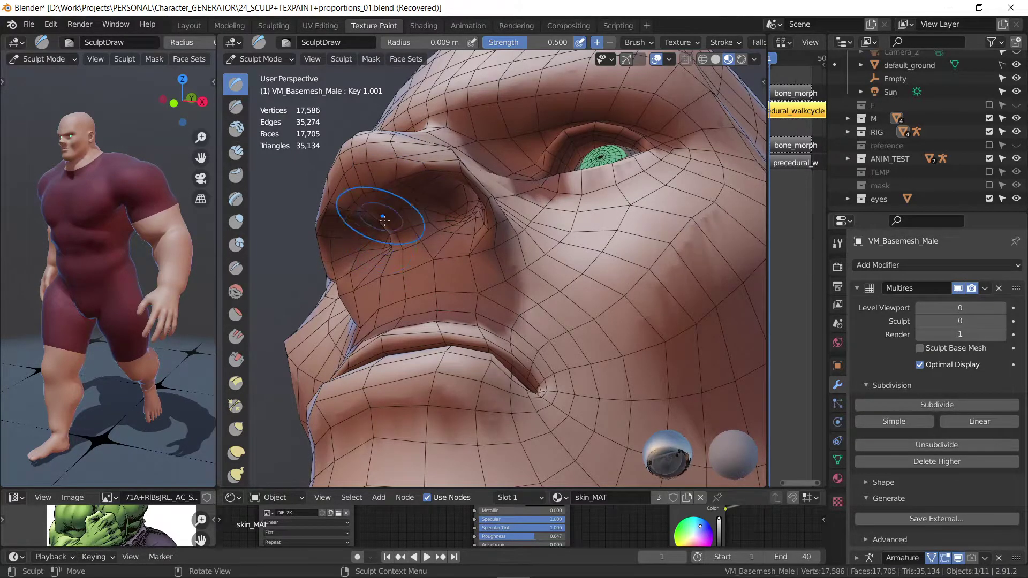
left_click_drag(401, 261, 368, 203)
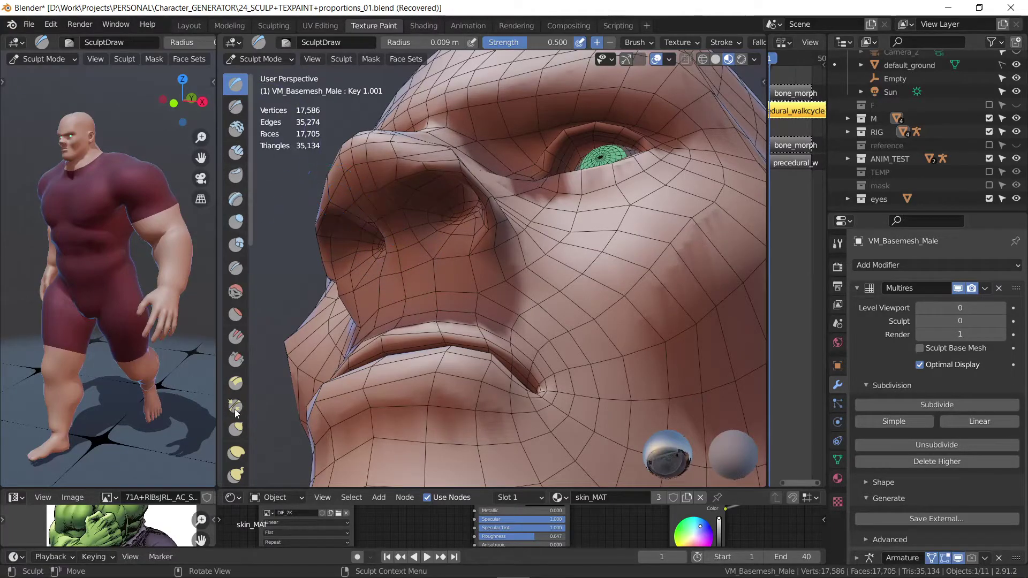
Step: Reshape the nostril from a side view with the Elastic Deform brush
left_click(236, 452)
middle_click_drag(562, 230, 470, 248)
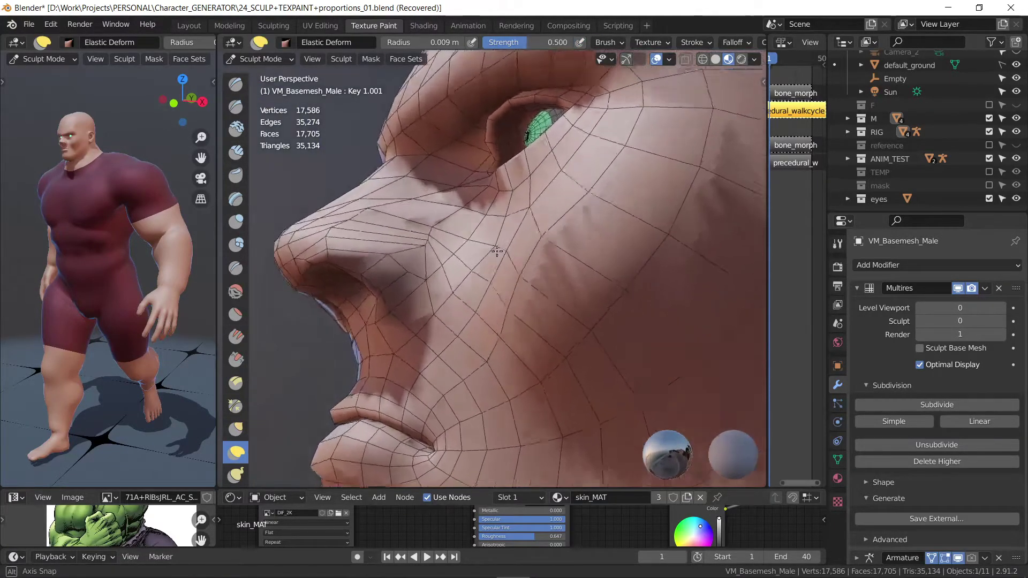
mouse_move(470, 248)
left_mouse_down()
mouse_move(379, 282)
mouse_move(397, 268)
left_mouse_up()
mouse_move(396, 267)
middle_mouse_down()
mouse_move(563, 234)
mouse_move(562, 260)
mouse_move(536, 257)
middle_mouse_up()
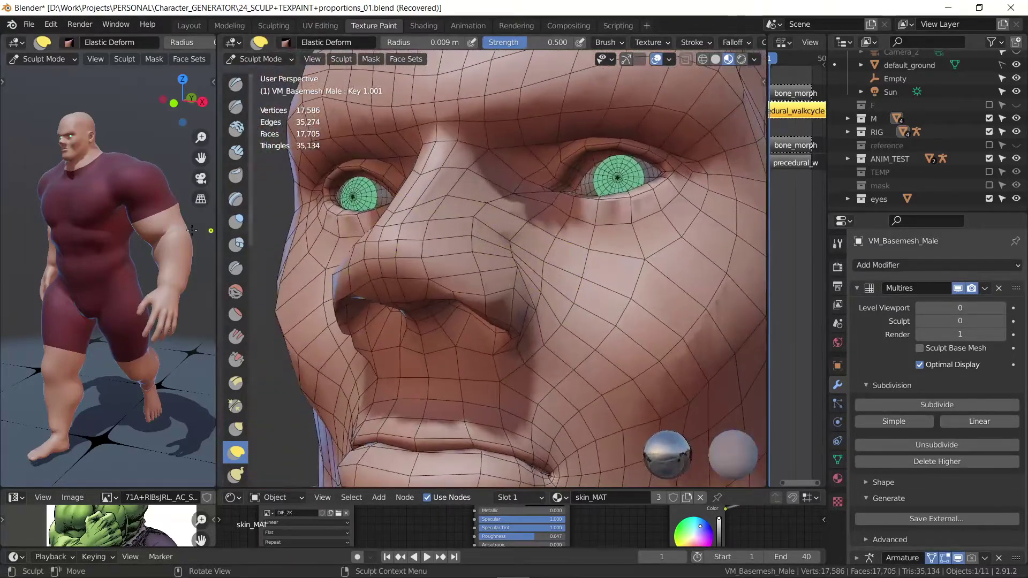
Step: Inflate the nose surface, nostril and nose-cheek crease with the Inflate/Deflate brush
left_click(236, 221)
mouse_move(515, 343)
left_mouse_down()
mouse_move(508, 317)
mouse_move(488, 320)
mouse_move(469, 304)
left_mouse_up()
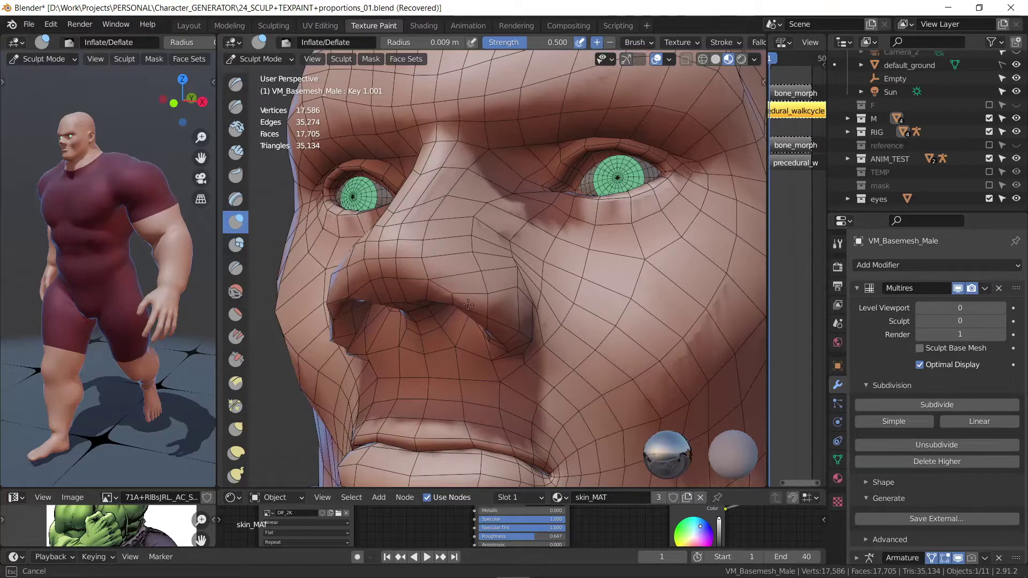
mouse_move(416, 351)
left_mouse_down()
mouse_move(482, 345)
mouse_move(539, 298)
left_mouse_up()
middle_click_drag(523, 251, 384, 216)
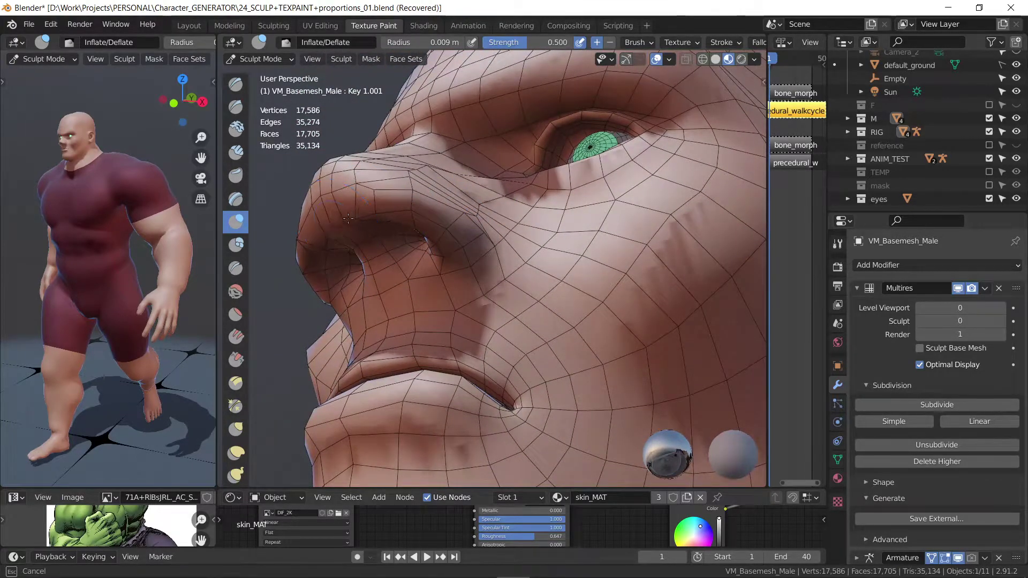
mouse_move(384, 217)
left_mouse_down()
mouse_move(370, 214)
mouse_move(423, 241)
left_mouse_up()
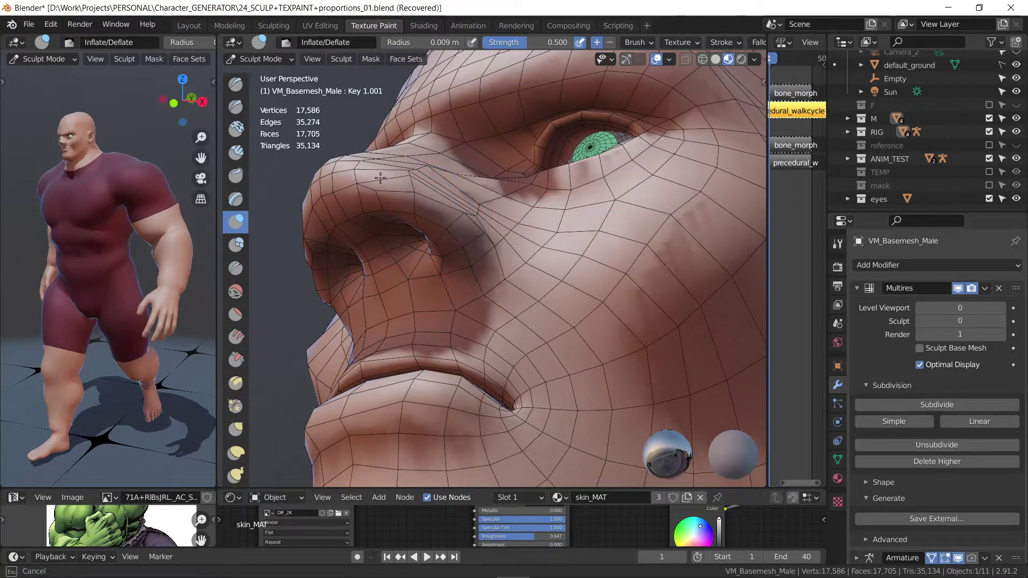
middle_click_drag(451, 214, 420, 212)
left_click_drag(420, 212, 407, 236)
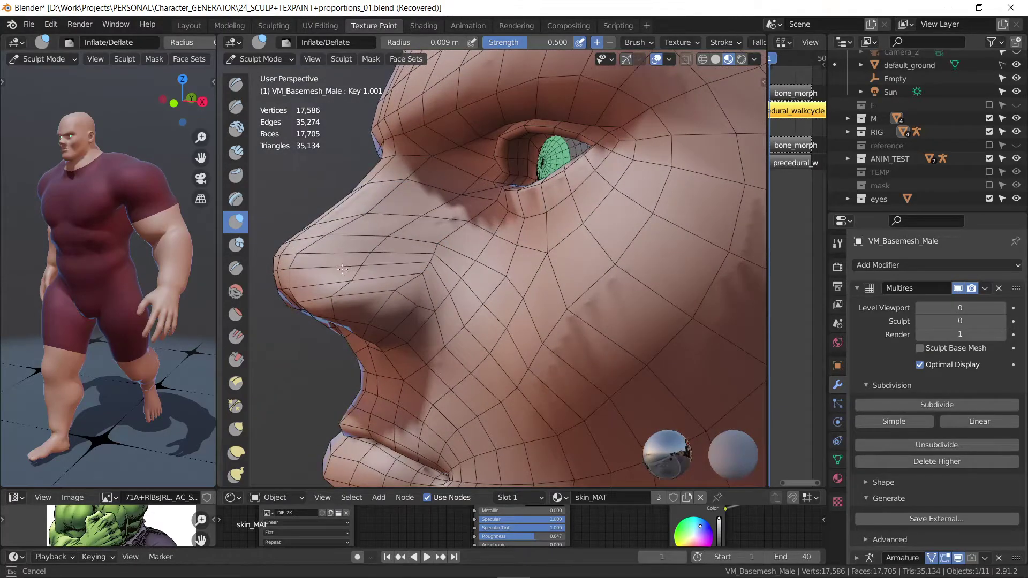
mouse_move(448, 229)
middle_mouse_down()
mouse_move(502, 239)
mouse_move(523, 262)
mouse_move(456, 238)
middle_mouse_up()
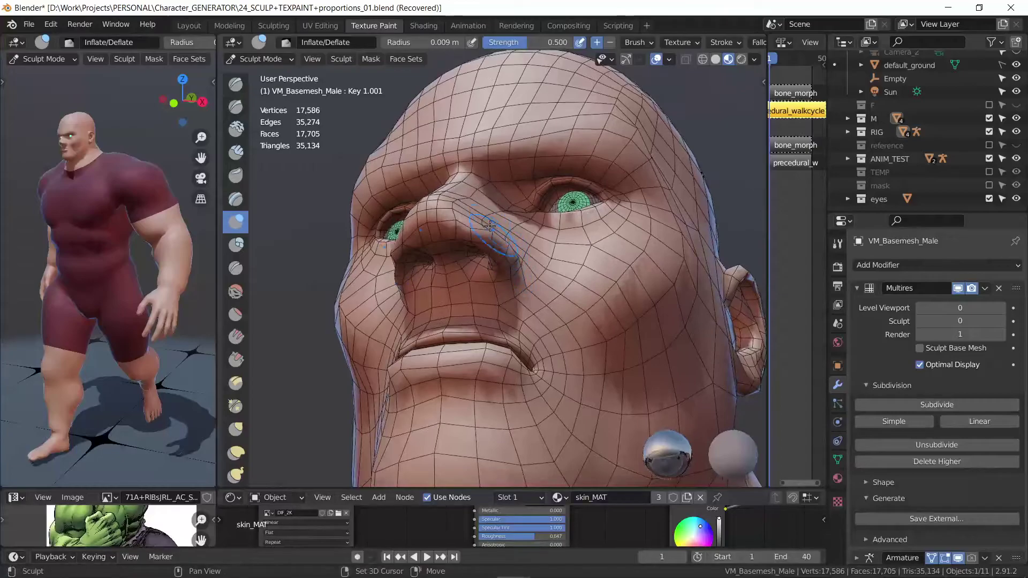
left_click_drag(456, 237, 483, 247)
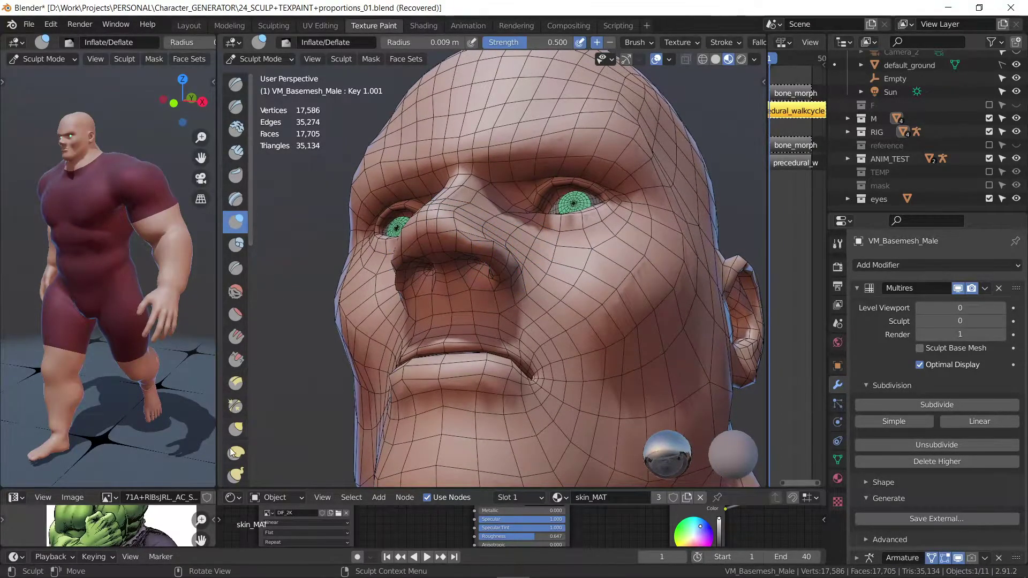
Step: With the Grab brush, pull the skin under the nose and drag the nostril down and outward
left_click(236, 431)
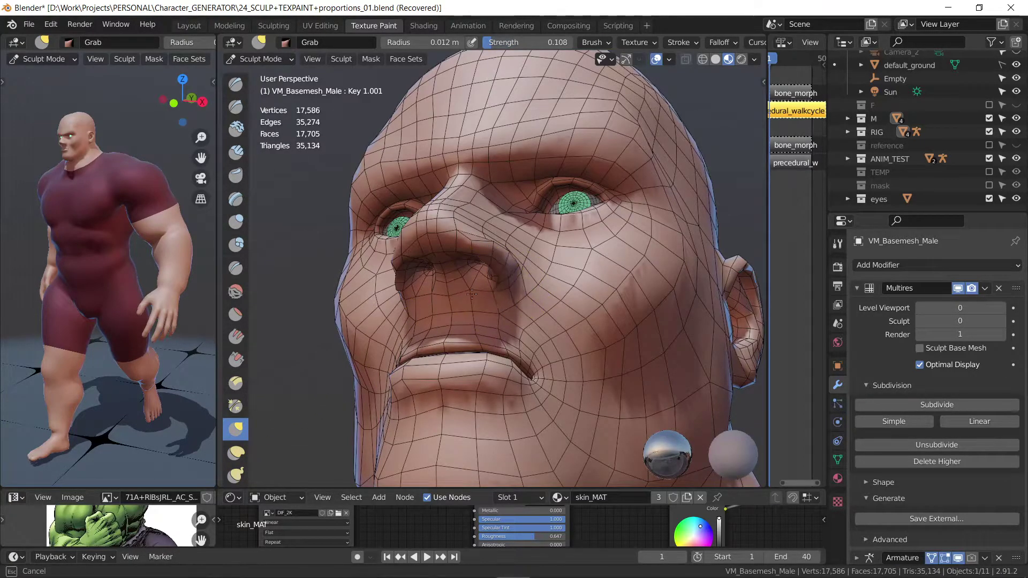
left_click_drag(472, 293, 447, 301)
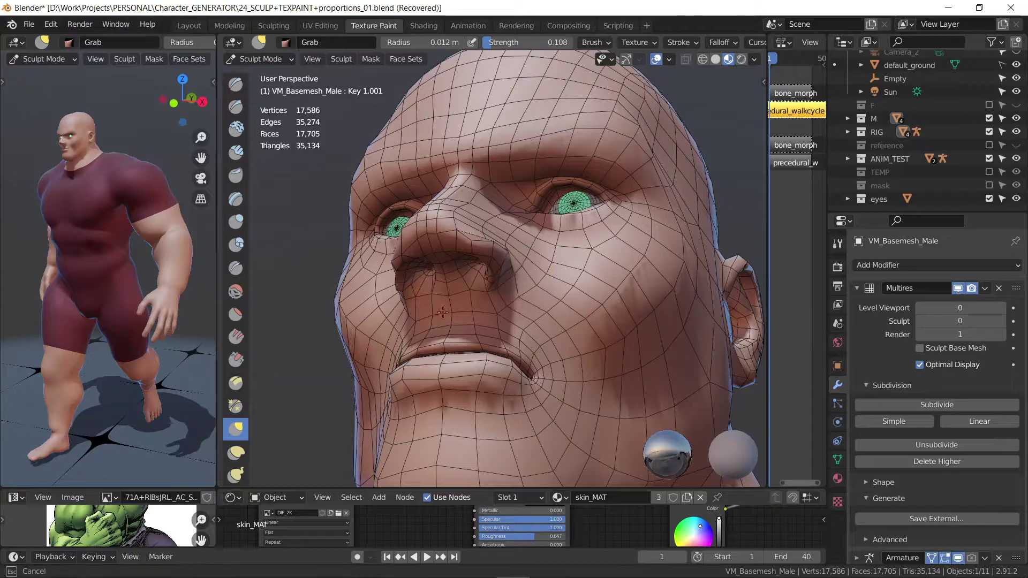
middle_click_drag(443, 312, 372, 275)
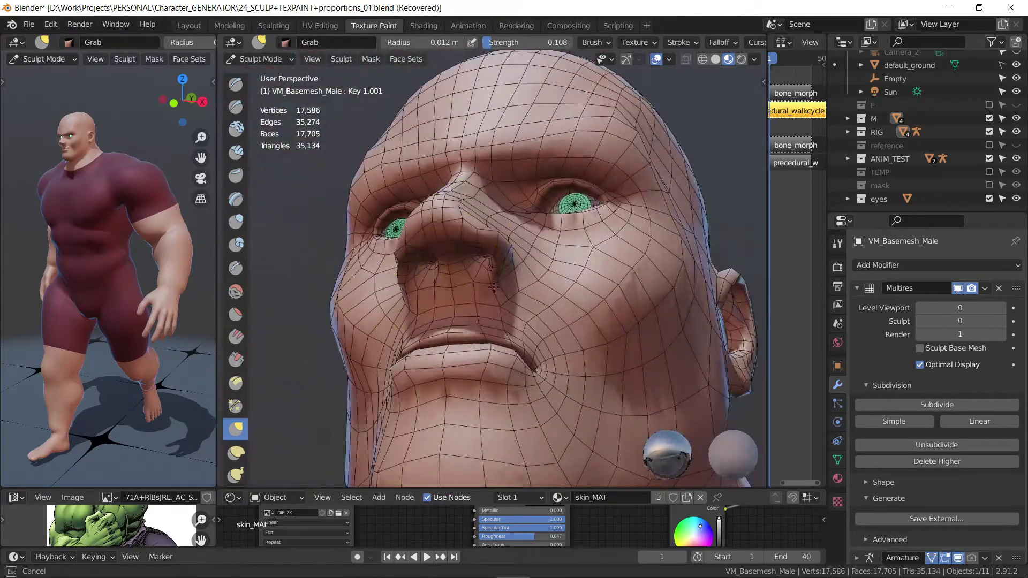
middle_click_drag(519, 294, 428, 293)
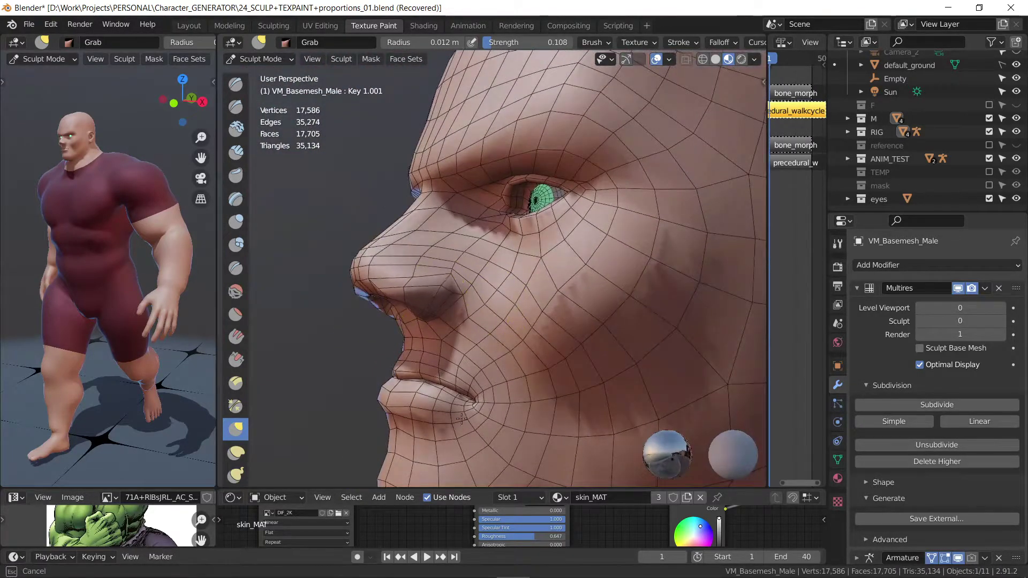
middle_click_drag(484, 402, 449, 229)
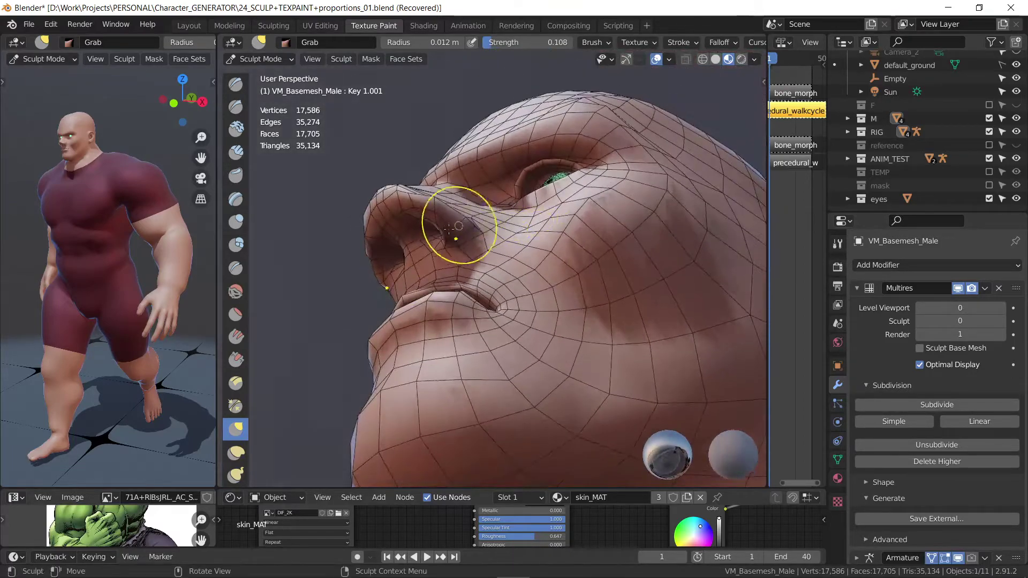
left_click_drag(449, 229, 478, 250)
Step: Grab-reshape the mesh around the nostril, then review the face from front and side views
mouse_move(520, 305)
middle_mouse_down()
mouse_move(487, 234)
mouse_move(409, 263)
middle_mouse_up()
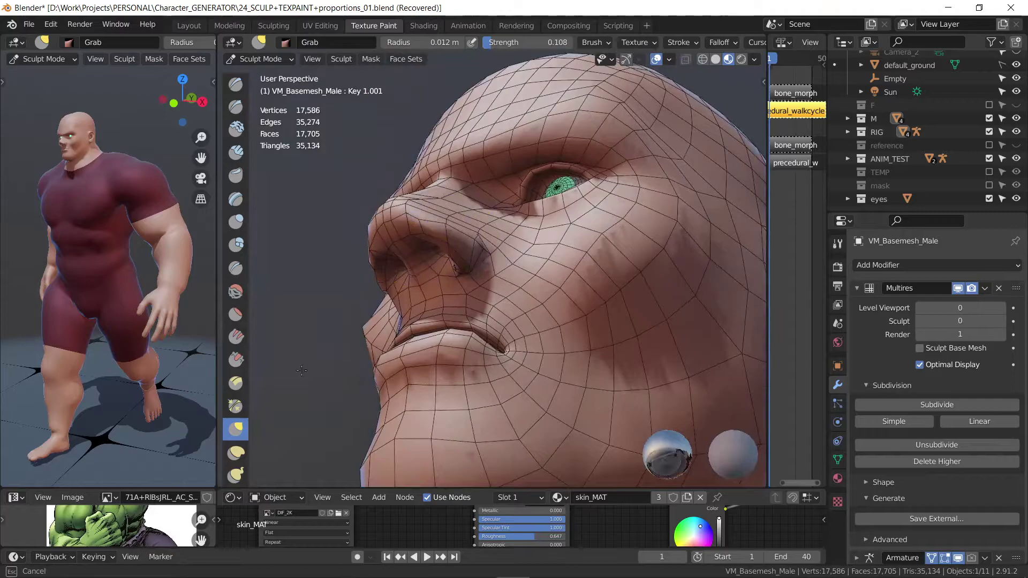
left_click_drag(454, 266, 458, 271)
middle_click_drag(491, 218, 477, 311)
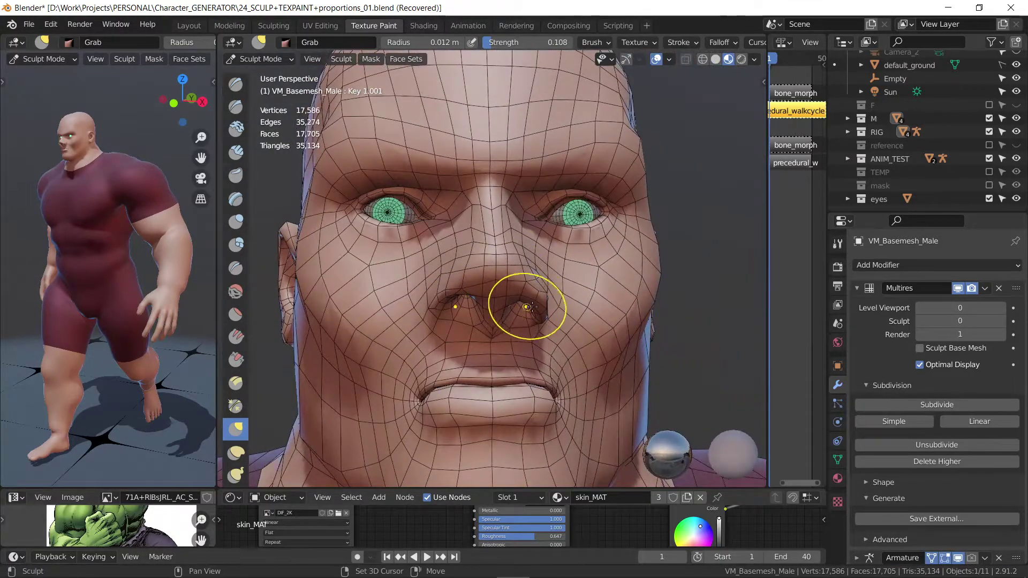
middle_click_drag(527, 306, 418, 240)
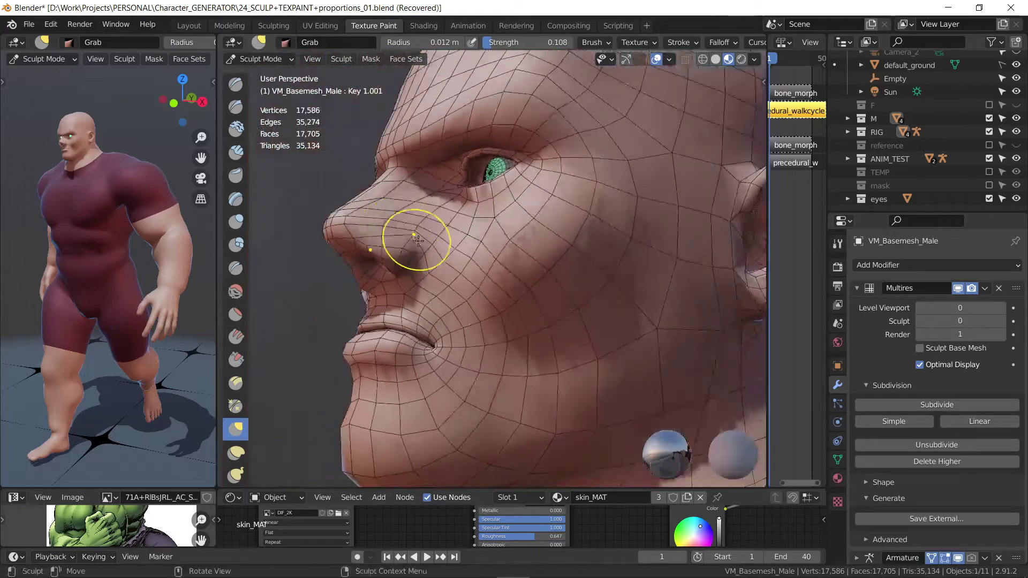
mouse_move(399, 316)
middle_mouse_down()
mouse_move(383, 293)
mouse_move(391, 296)
middle_mouse_up()
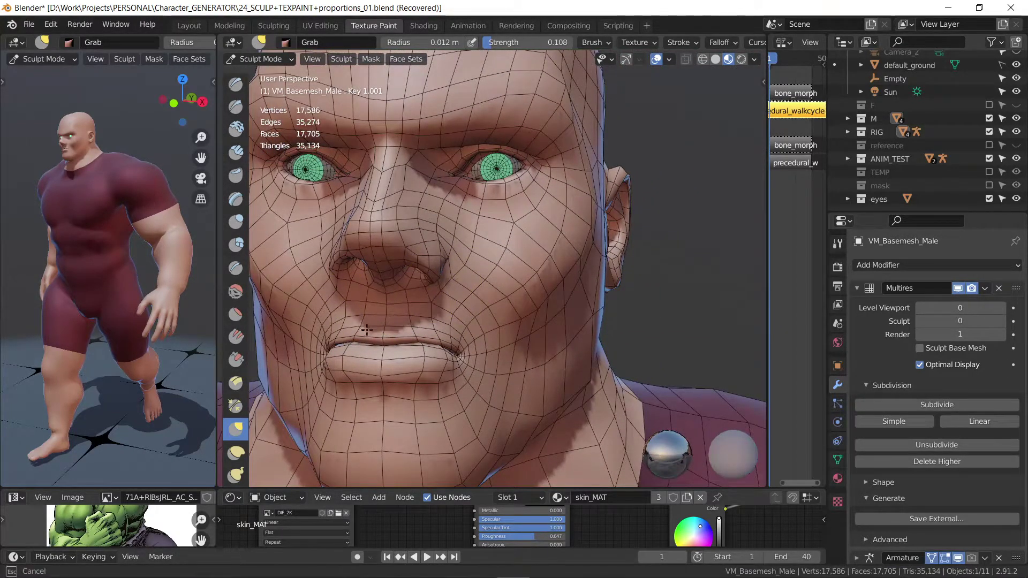
mouse_move(444, 321)
middle_mouse_down()
mouse_move(418, 285)
mouse_move(374, 298)
mouse_move(342, 292)
middle_mouse_up()
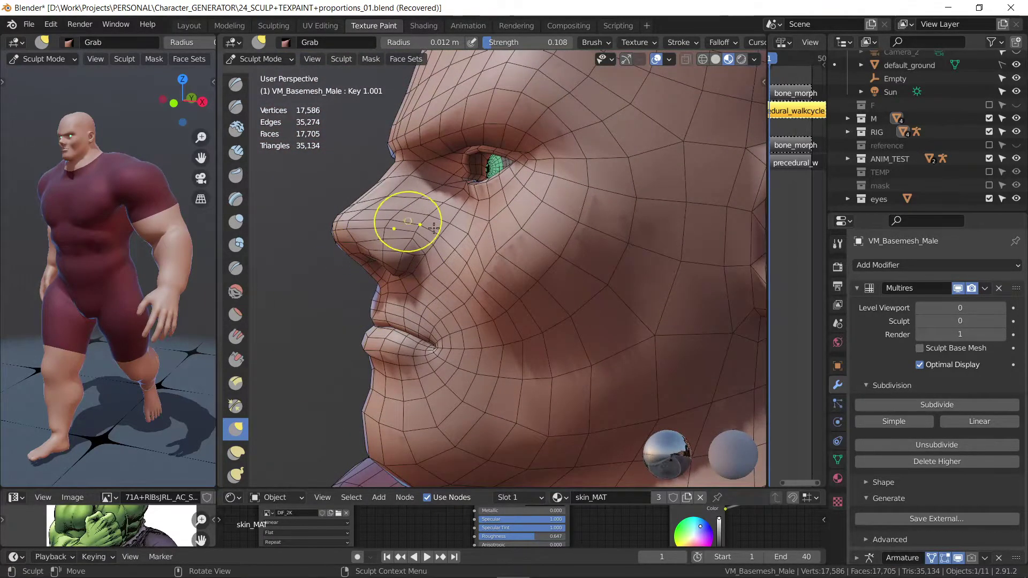
mouse_move(401, 217)
middle_mouse_down()
mouse_move(436, 184)
mouse_move(542, 198)
mouse_move(523, 170)
mouse_move(556, 189)
mouse_move(459, 154)
mouse_move(466, 166)
mouse_move(545, 185)
mouse_move(509, 193)
mouse_move(576, 186)
mouse_move(562, 170)
middle_mouse_up()
Step: Deform the eye and brow area and pull the nose and lip area with Elastic Deform
left_click(236, 452)
left_click_drag(454, 167, 380, 174)
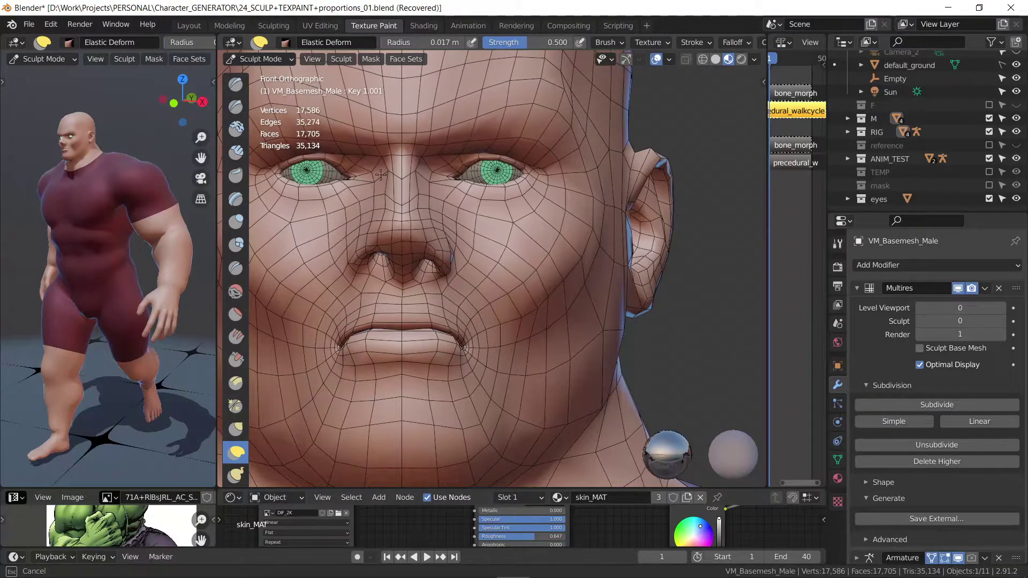
mouse_move(388, 176)
middle_mouse_down()
mouse_move(428, 225)
mouse_move(402, 226)
middle_mouse_up()
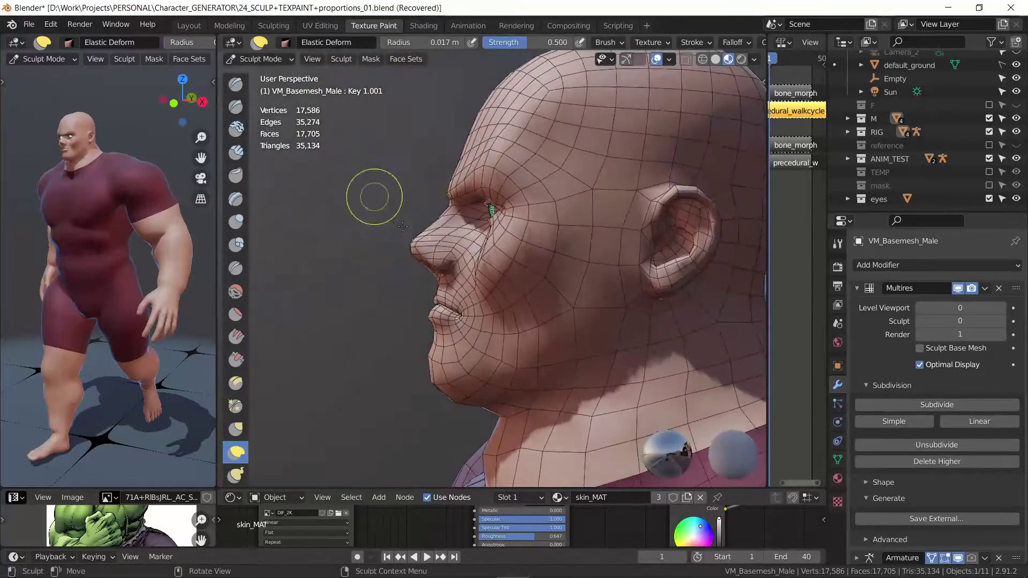
mouse_move(434, 263)
left_mouse_down()
mouse_move(463, 231)
mouse_move(416, 268)
mouse_move(428, 235)
left_mouse_up()
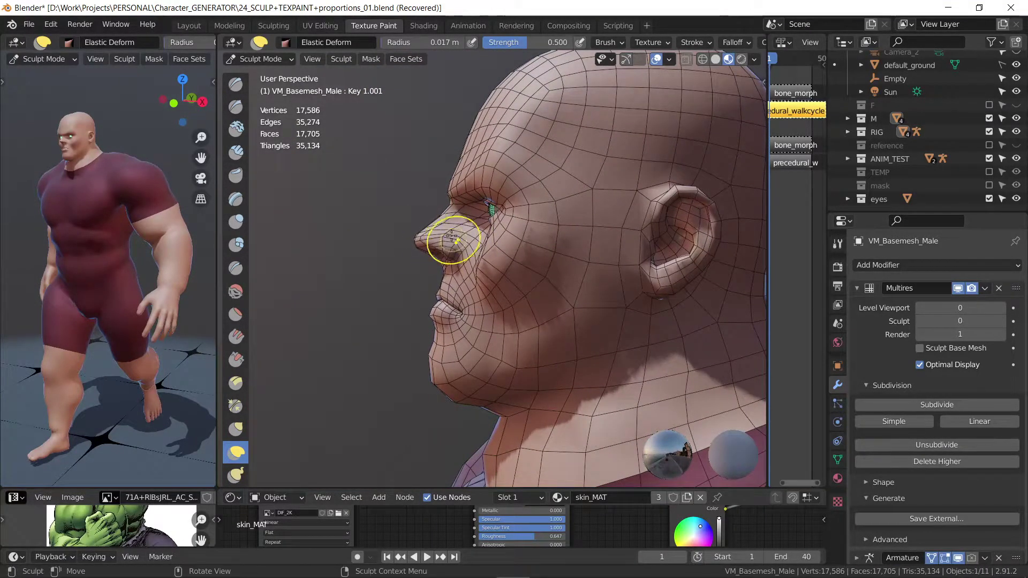
mouse_move(428, 236)
middle_mouse_down()
mouse_move(627, 219)
mouse_move(514, 191)
mouse_move(477, 287)
middle_mouse_up()
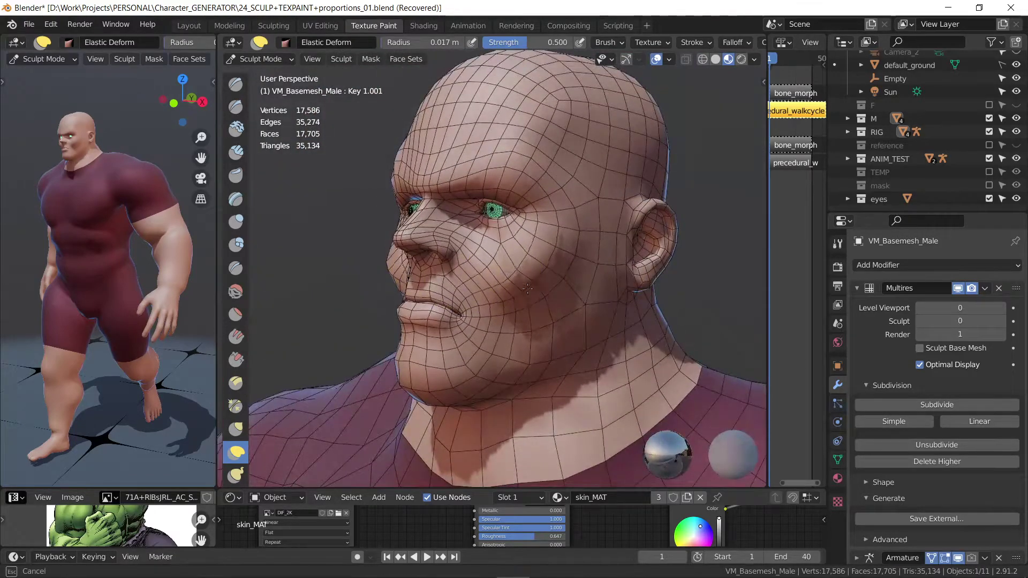
Step: Start a Mask Expand from the cheek, cancel it, and orbit to a frontal view
key("shift+a")
key("Escape")
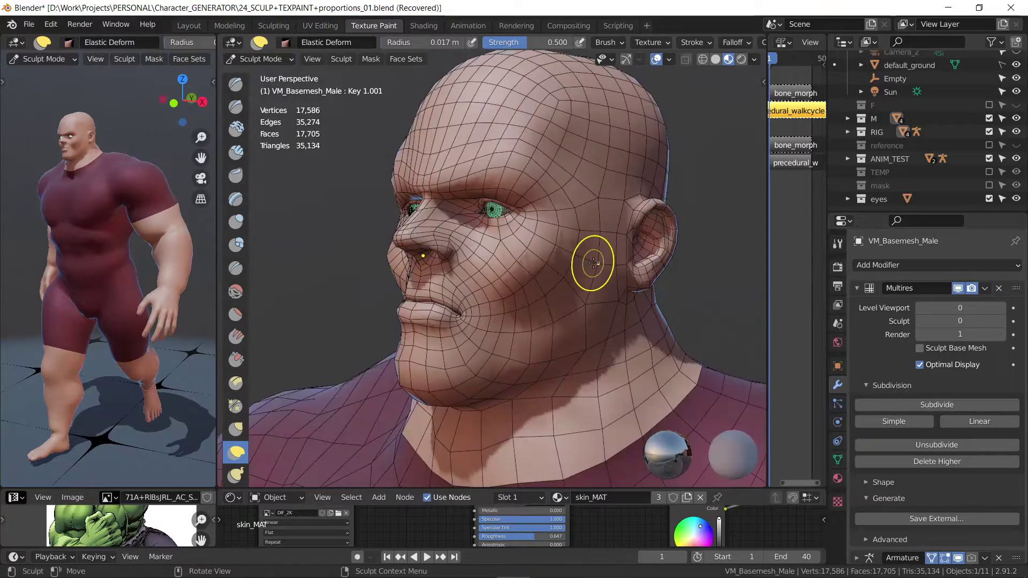
middle_click_drag(551, 268, 592, 248)
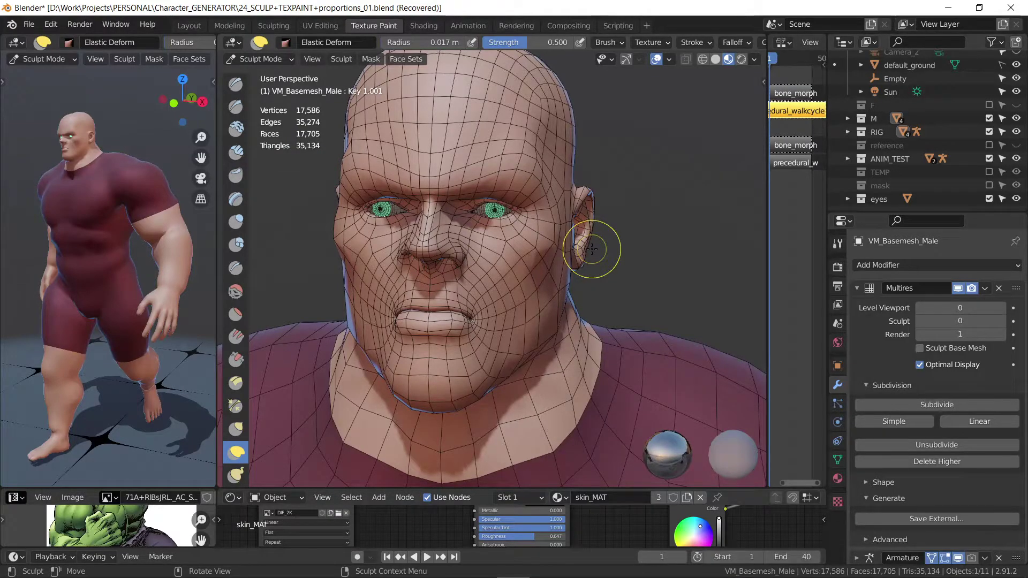
Step: Return to Material Preview shading and turn off the Wireframe viewport overlay
left_click(686, 59)
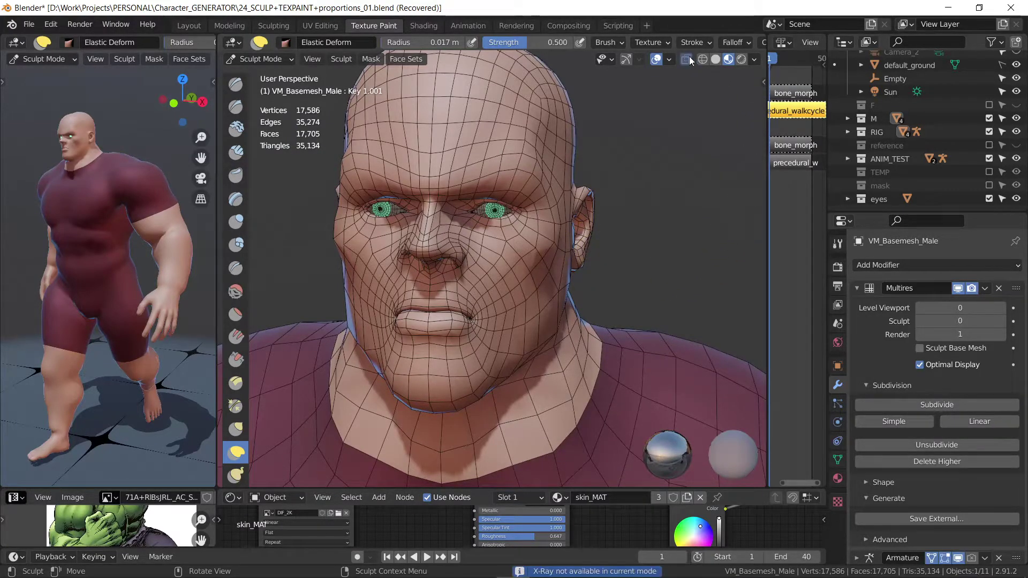
left_click(715, 59)
left_click(726, 60)
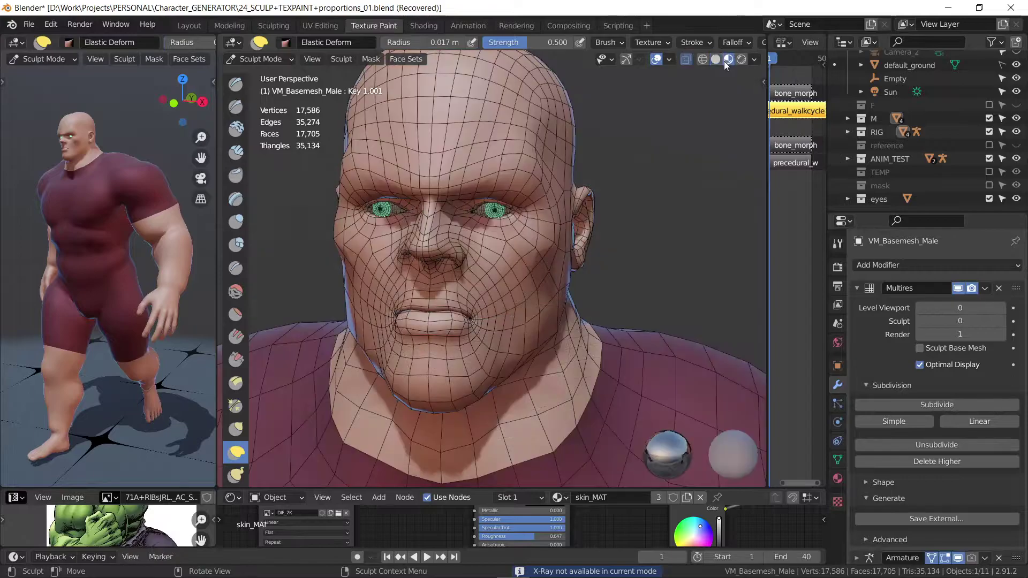
left_click(669, 59)
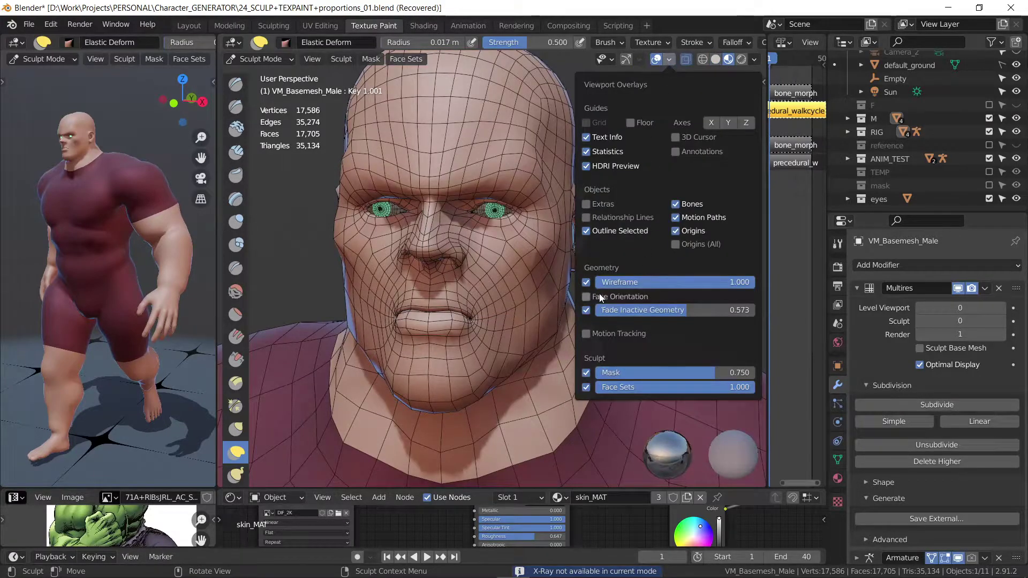
left_click(589, 280)
Step: Pull the nose forward with Elastic Deform, checking the head from side and top views
mouse_move(574, 172)
middle_mouse_down()
mouse_move(466, 169)
mouse_move(451, 210)
middle_mouse_up()
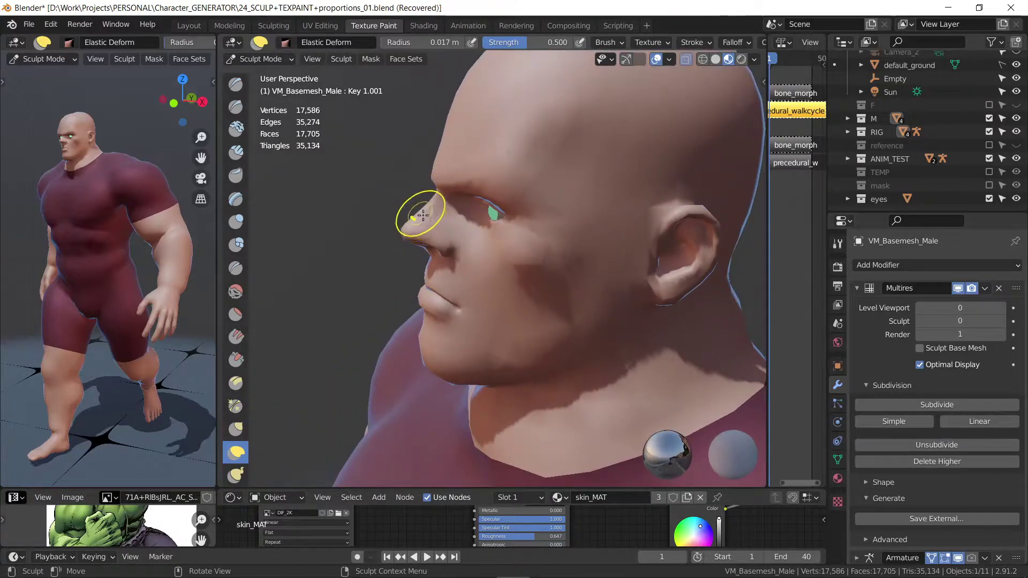
mouse_move(425, 202)
left_mouse_down()
mouse_move(380, 197)
mouse_move(447, 199)
left_mouse_up()
mouse_move(519, 127)
middle_mouse_down("alt")
mouse_move(451, 112)
mouse_move(609, 181)
mouse_move(465, 199)
middle_mouse_up("alt")
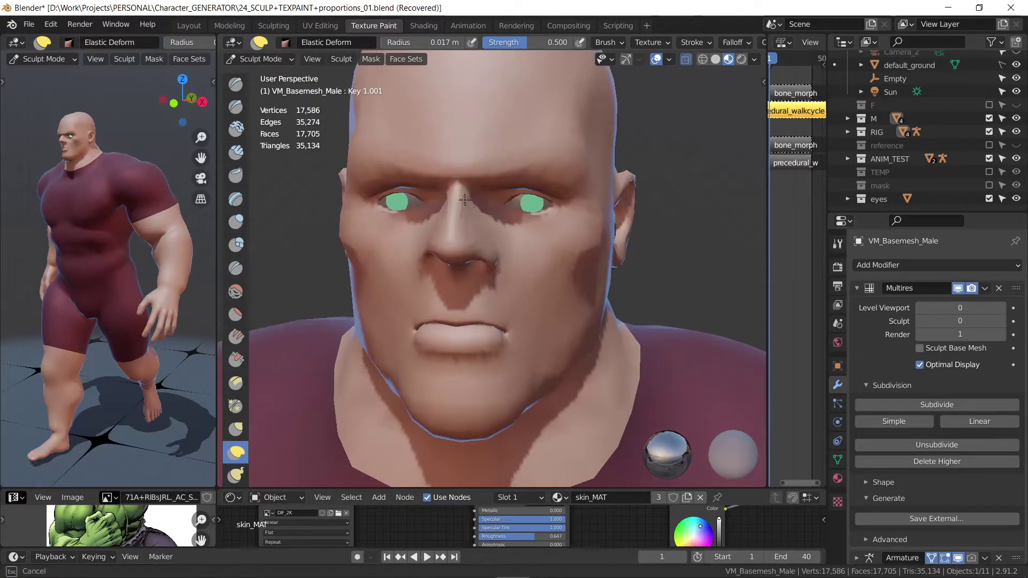
mouse_move(461, 220)
middle_mouse_down()
mouse_move(554, 214)
mouse_move(477, 257)
mouse_move(433, 240)
mouse_move(464, 220)
middle_mouse_up()
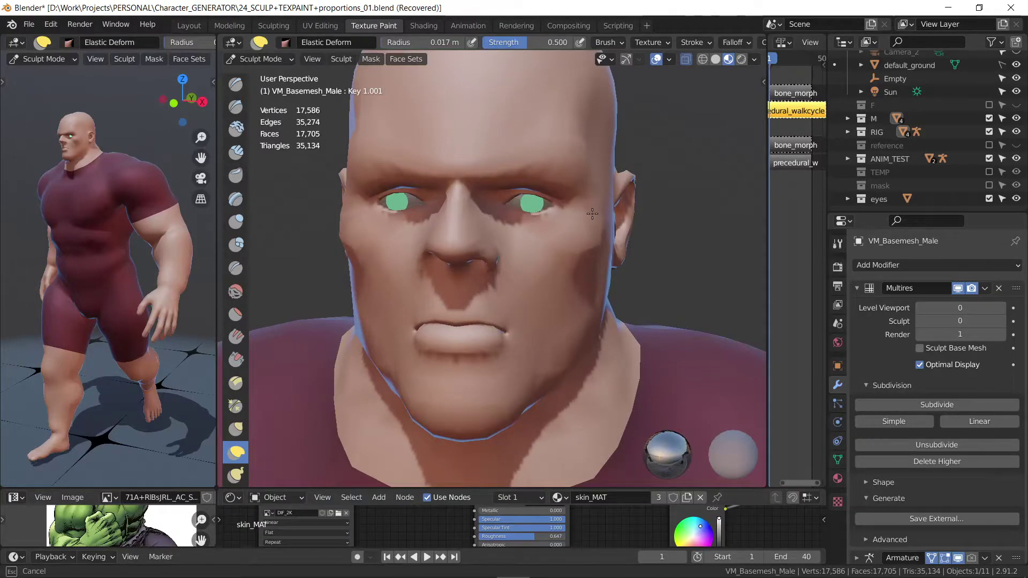
middle_click_drag(592, 213, 461, 171)
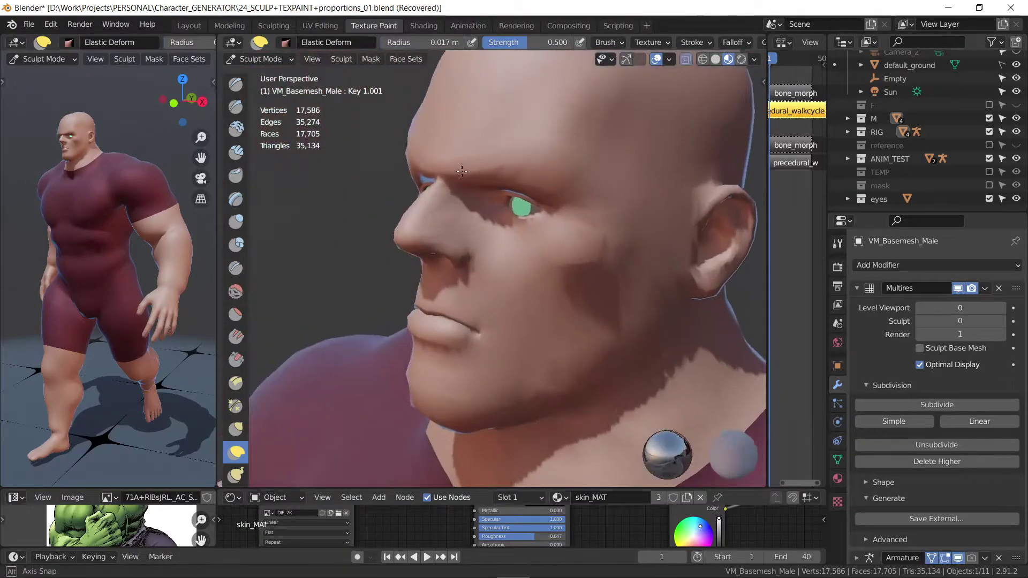
mouse_move(462, 172)
middle_mouse_down()
mouse_move(459, 294)
mouse_move(501, 191)
mouse_move(466, 240)
mouse_move(522, 226)
mouse_move(470, 186)
mouse_move(585, 191)
middle_mouse_up()
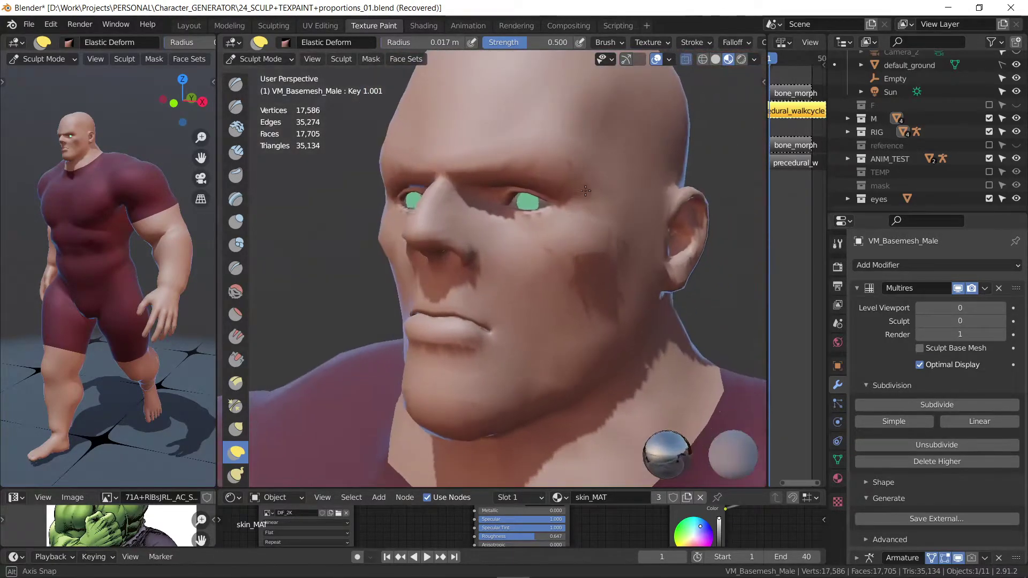
scroll(586, 191, "down", 3)
Step: Collapse the Multires modifier panel and show the Add Modifier list
middle_click_drag(523, 239, 544, 238)
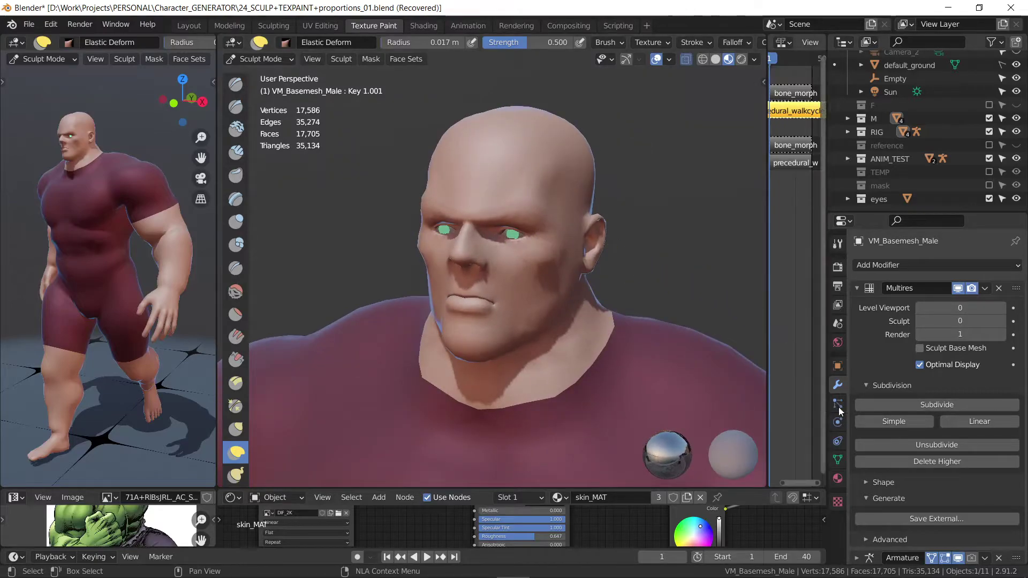
left_click(856, 288)
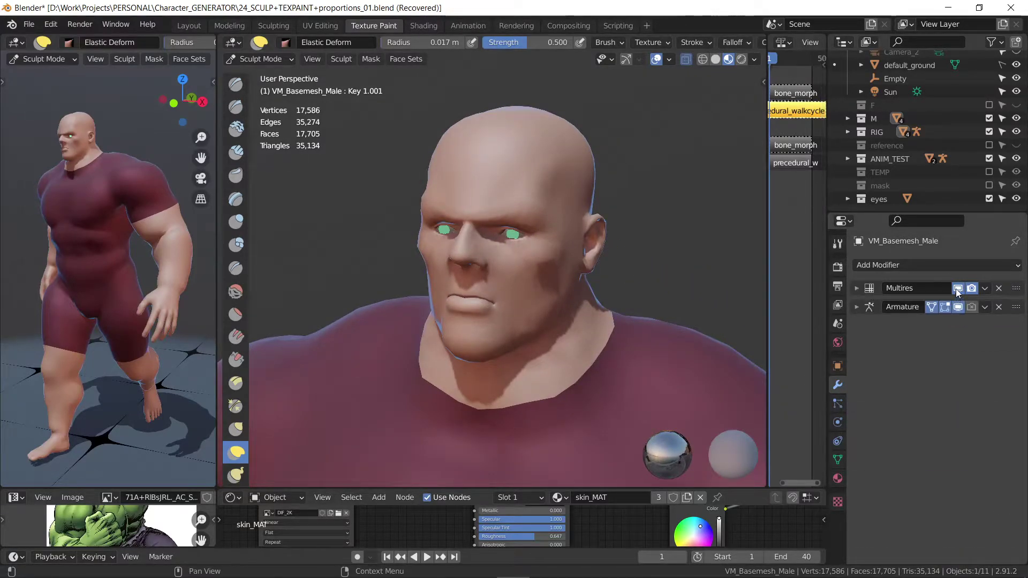
left_click(923, 266)
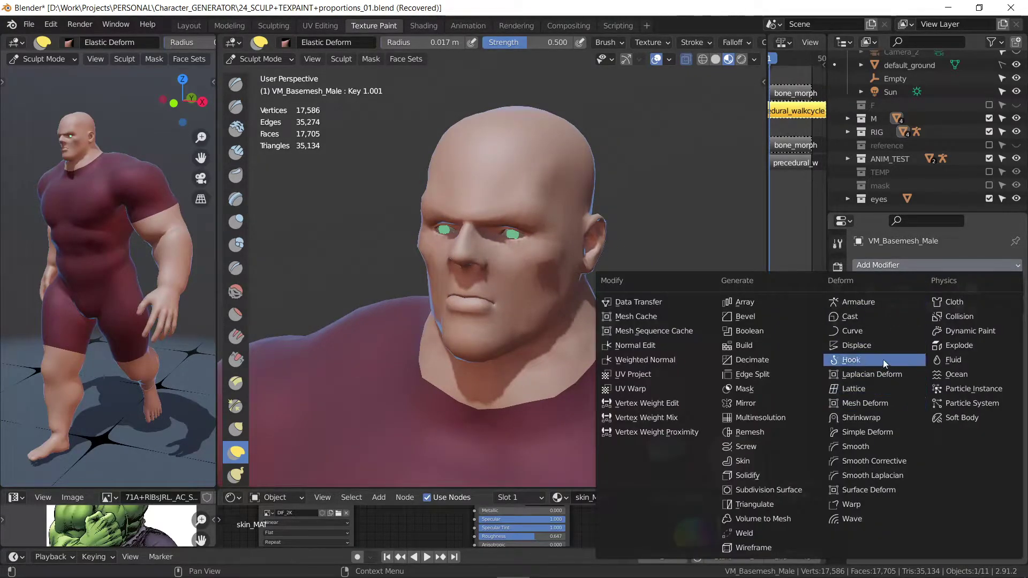
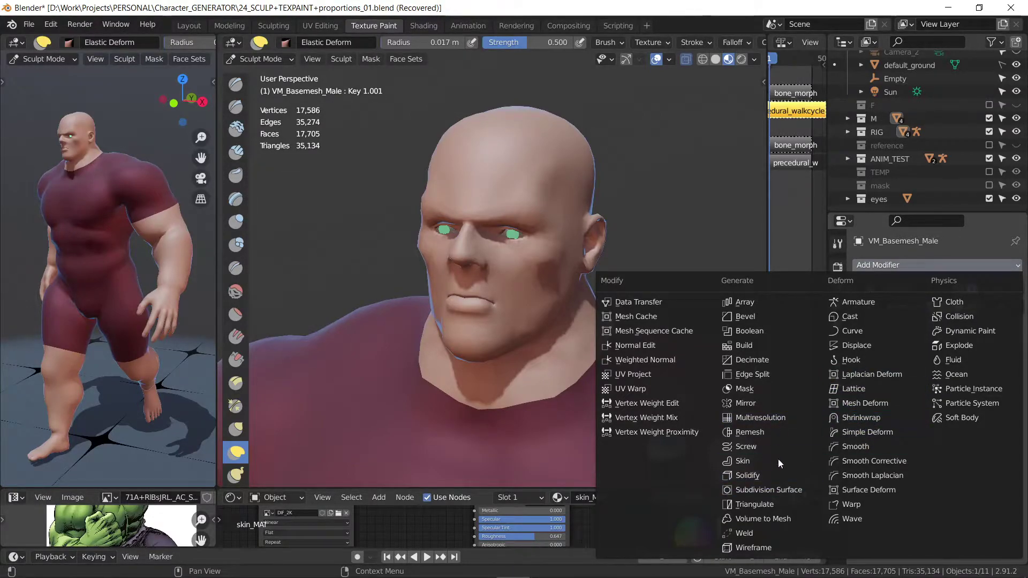
Step: Add a Subdivision Surface modifier to the male base mesh and orbit to the face
left_click(769, 489)
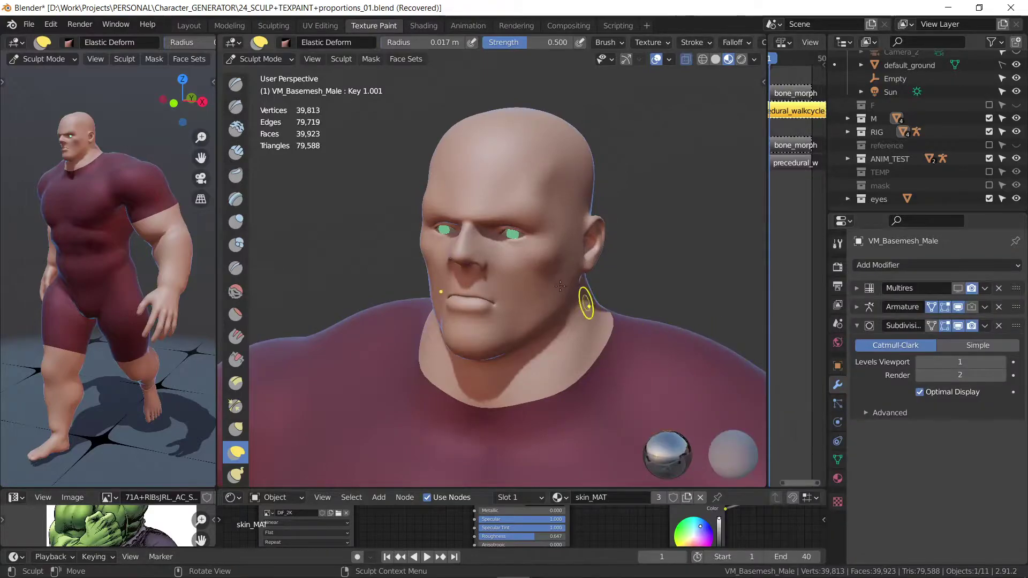
mouse_move(584, 298)
middle_mouse_down()
mouse_move(539, 267)
mouse_move(546, 220)
mouse_move(577, 203)
mouse_move(527, 211)
mouse_move(409, 315)
mouse_move(472, 283)
middle_mouse_up()
scroll(456, 300, "up", 3)
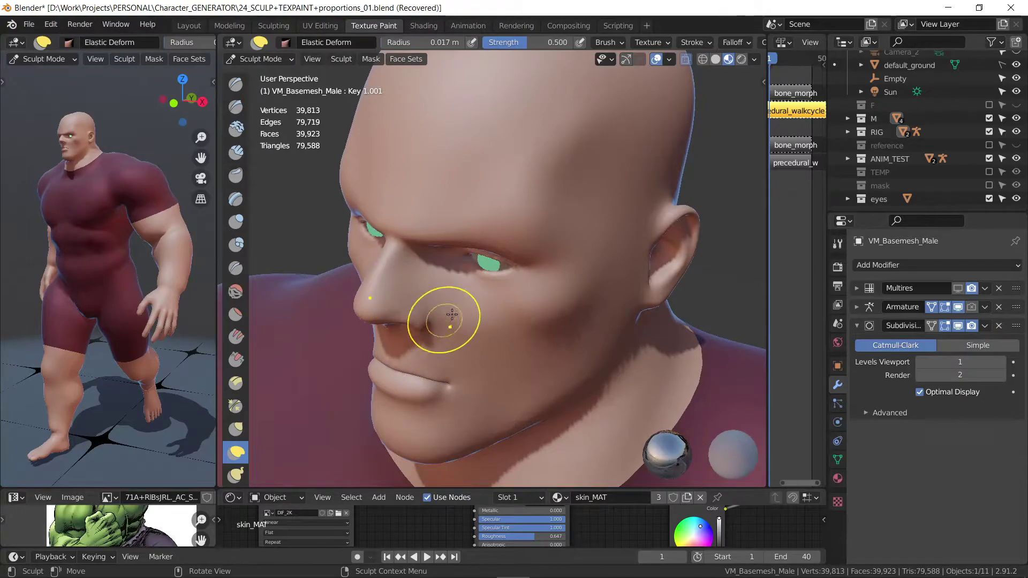
mouse_move(415, 317)
middle_mouse_down()
mouse_move(459, 290)
mouse_move(438, 285)
middle_mouse_up()
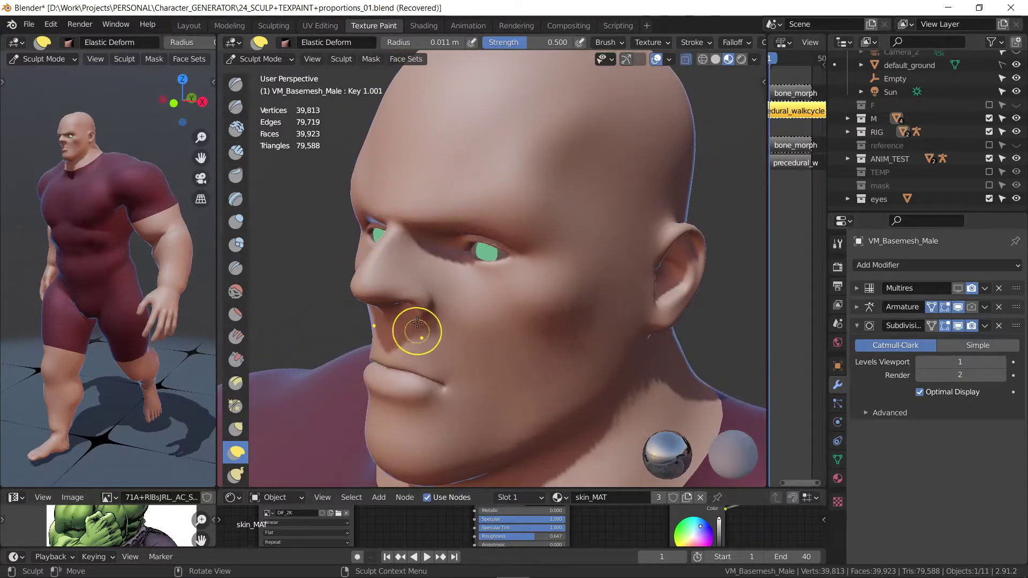
middle_click_drag(417, 321, 385, 340)
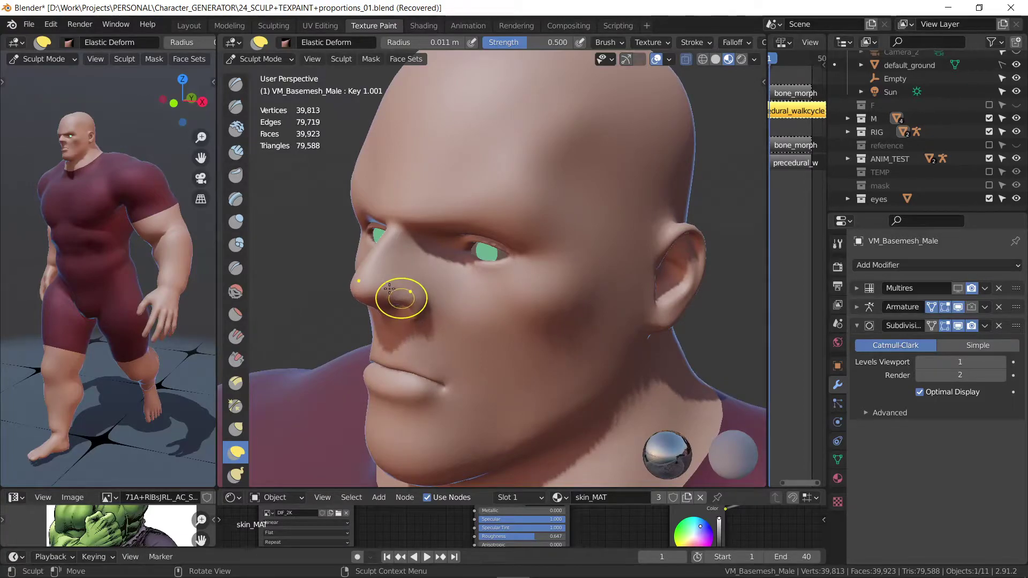
Step: Pull the nose tip downward with the Elastic Deform brush (radius 0.011 m, strength 0.5)
left_click_drag(402, 299, 379, 288)
mouse_move(402, 291)
middle_mouse_down()
mouse_move(463, 292)
mouse_move(379, 309)
mouse_move(333, 336)
middle_mouse_up()
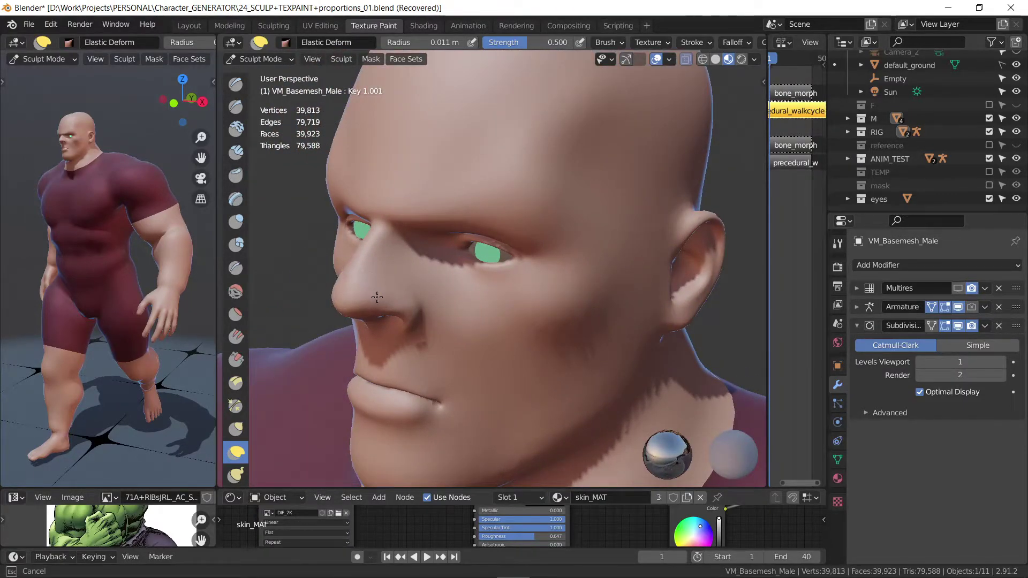
middle_click_drag(386, 271, 367, 315)
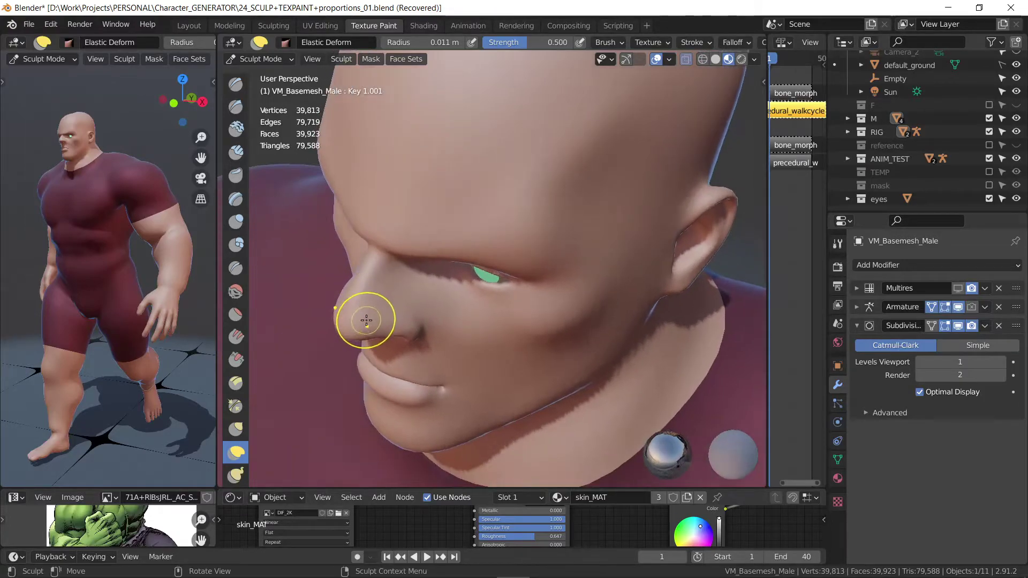
left_click_drag(375, 288, 359, 324)
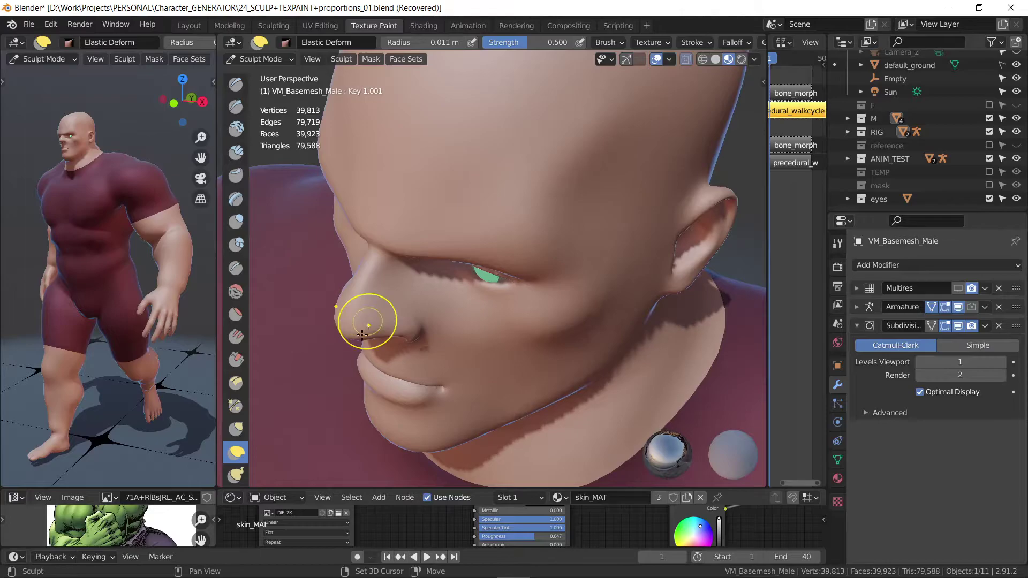
mouse_move(367, 308)
middle_mouse_down()
mouse_move(487, 214)
mouse_move(425, 230)
middle_mouse_up()
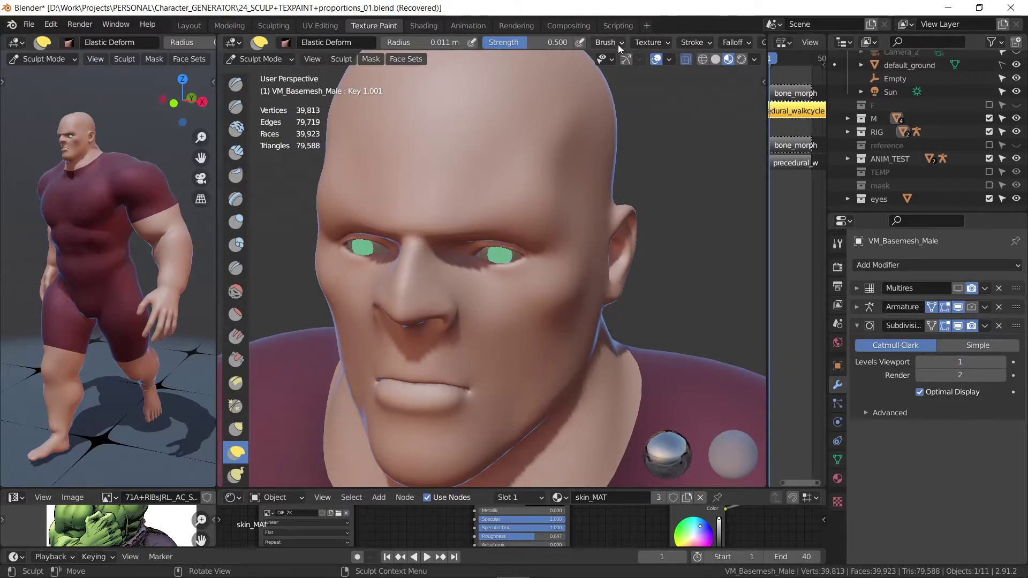
Step: Symmetrize the mesh from -X to +X, then undo the mirror
left_click(617, 44)
mouse_move(694, 43)
scroll(691, 42, "down", 5)
scroll(589, 42, "down", 4)
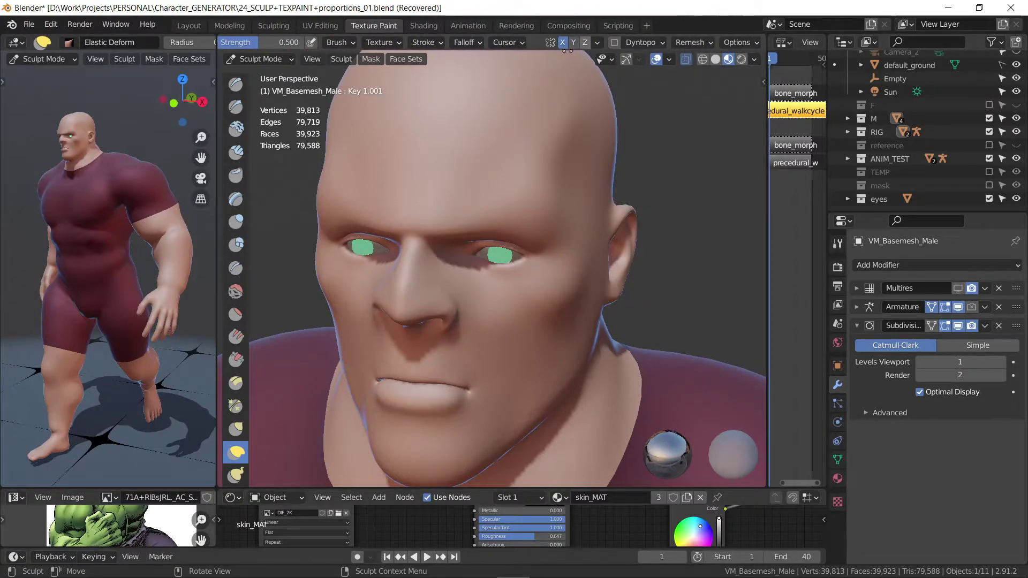
scroll(589, 45, "up", 1)
left_click(605, 43)
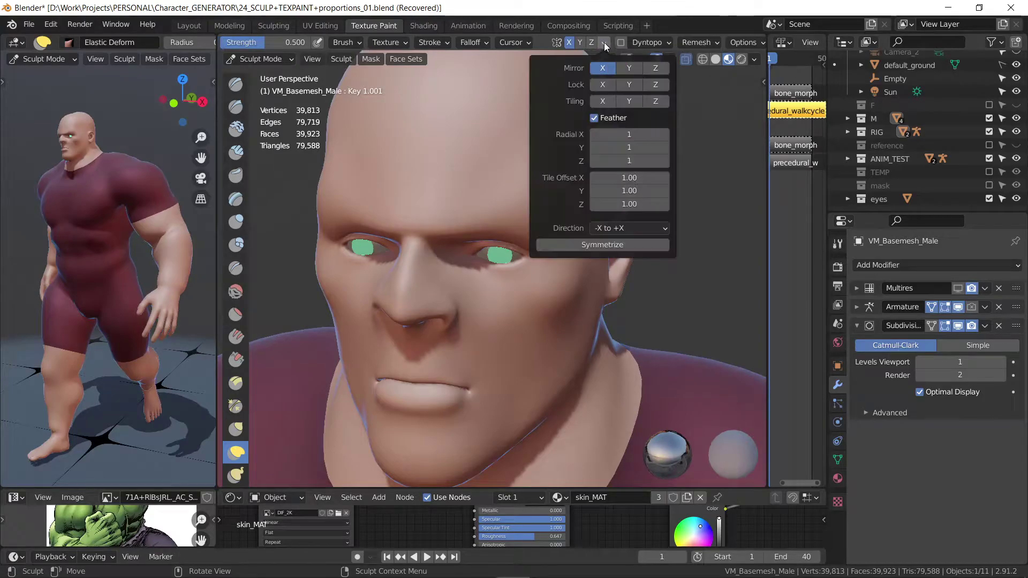
left_click(611, 242)
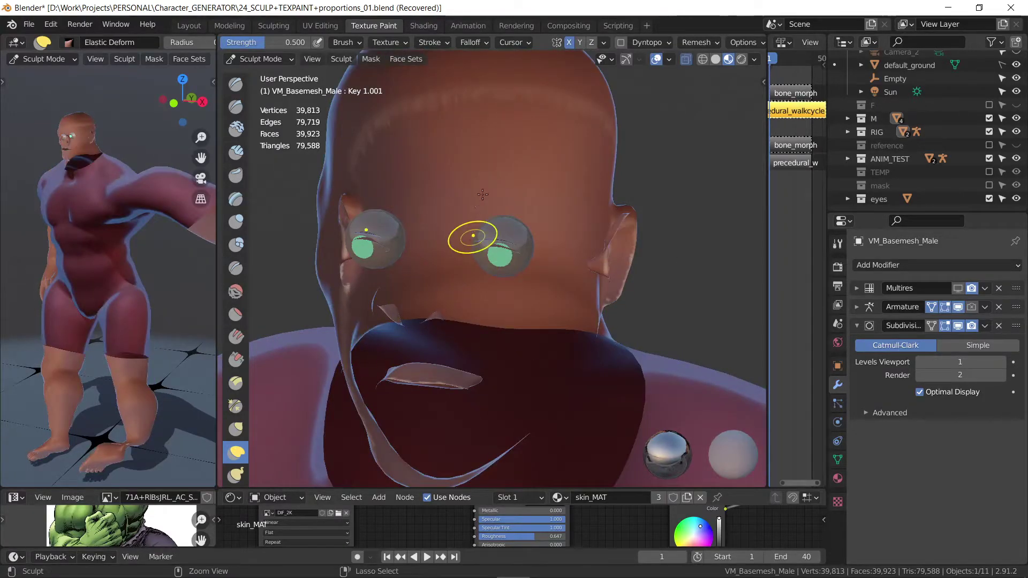
key("ctrl+z")
Step: Orbit to a three-quarter view and show the interaction mode list
mouse_move(465, 208)
middle_mouse_down()
mouse_move(508, 207)
mouse_move(503, 183)
mouse_move(514, 207)
middle_mouse_up()
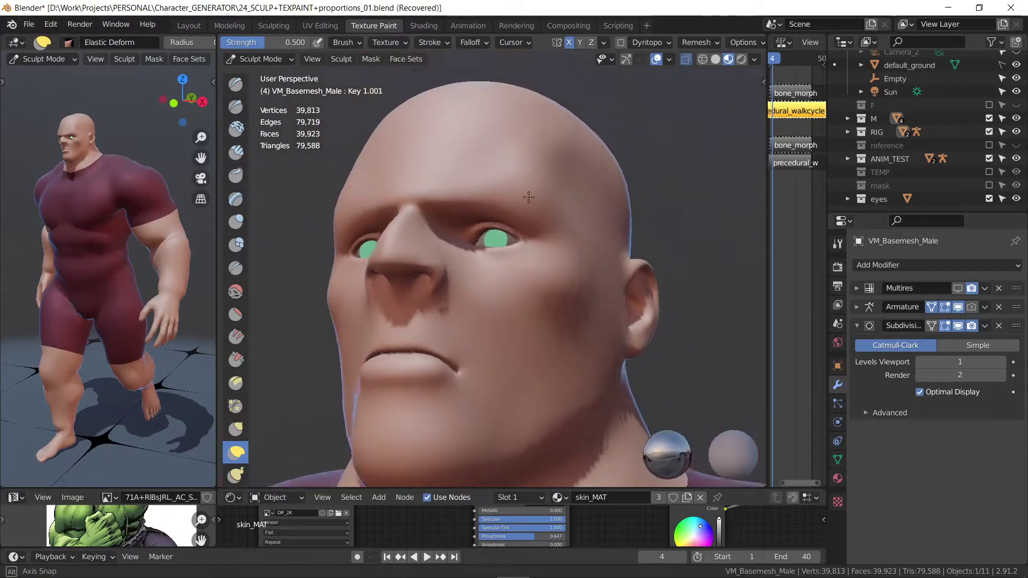
mouse_move(507, 265)
middle_mouse_down()
mouse_move(509, 242)
mouse_move(485, 235)
middle_mouse_up()
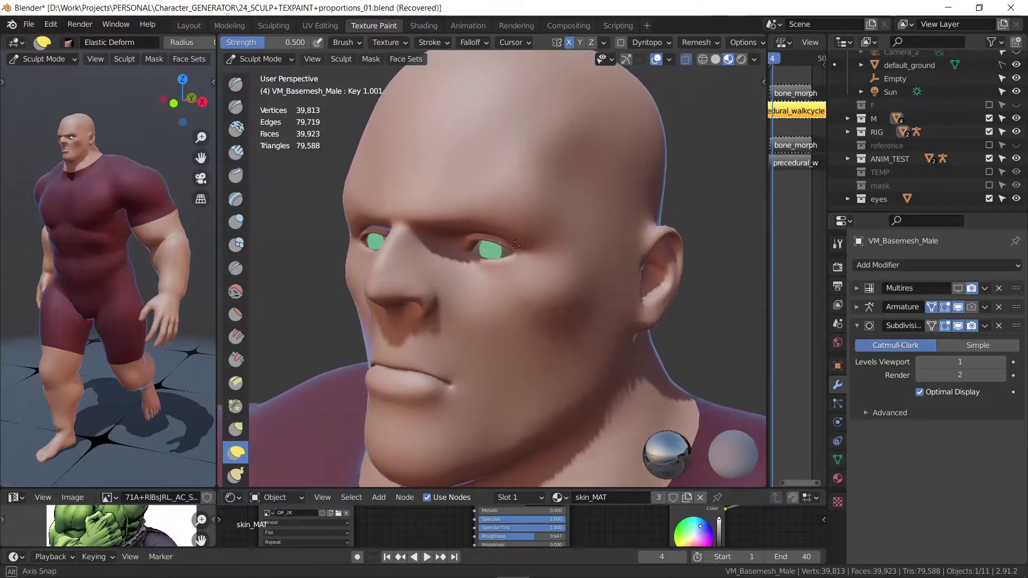
left_click(260, 60)
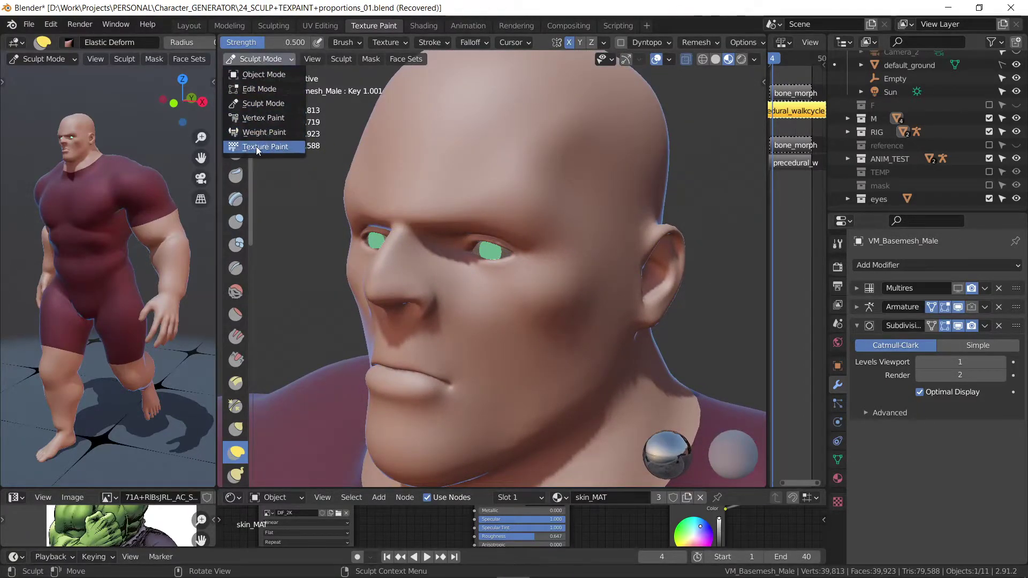
Step: Switch to Texture Paint mode and sample the skin tone as the brush colour
left_click(257, 146)
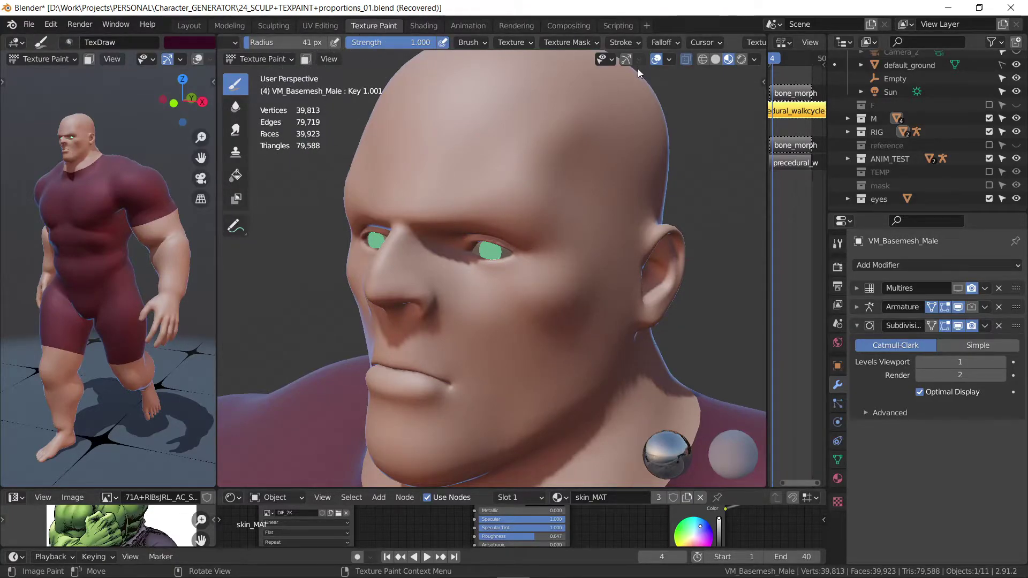
scroll(734, 42, "up", 5)
scroll(372, 47, "up", 1)
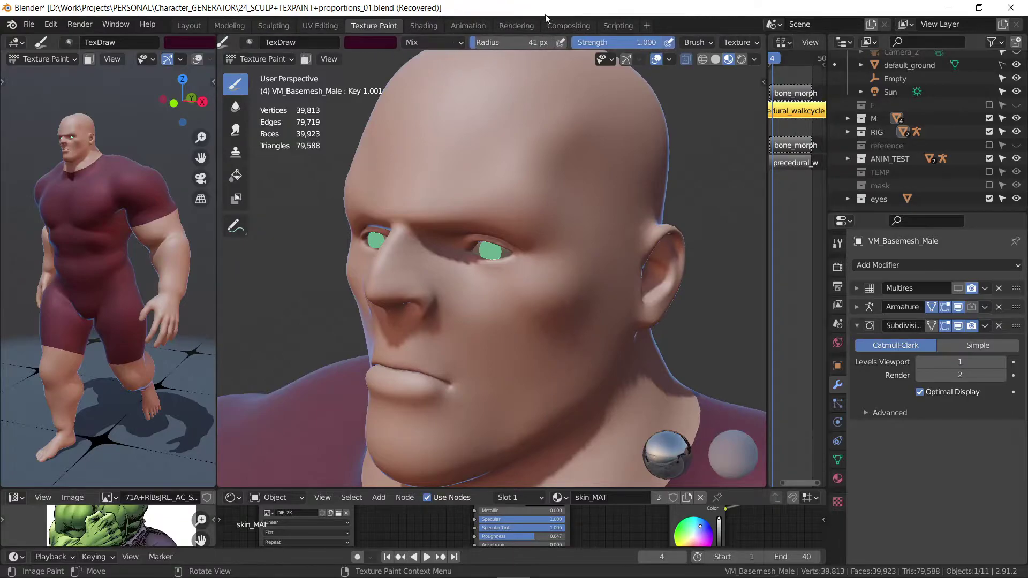
left_click(381, 43)
left_click(358, 42)
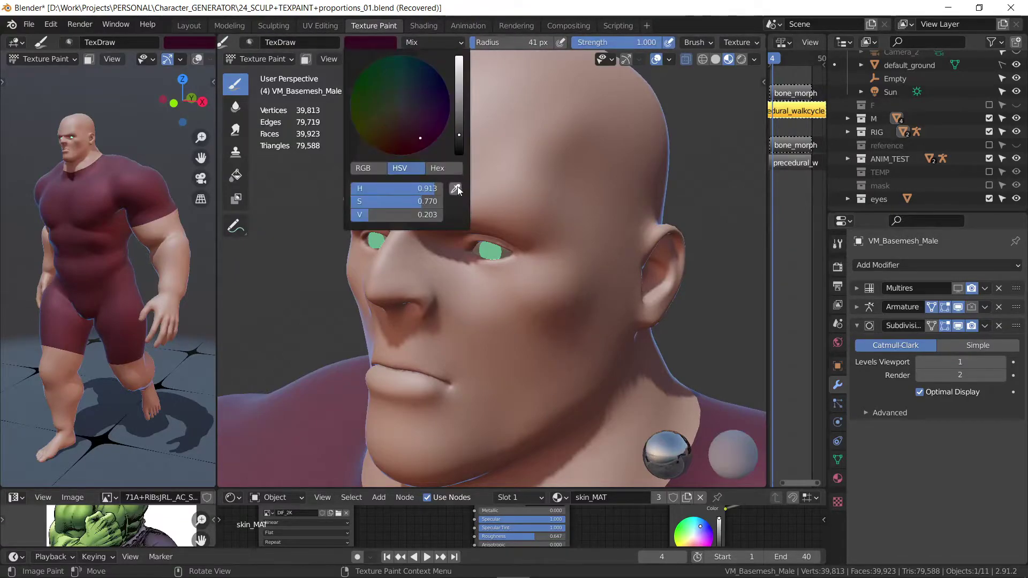
key("s")
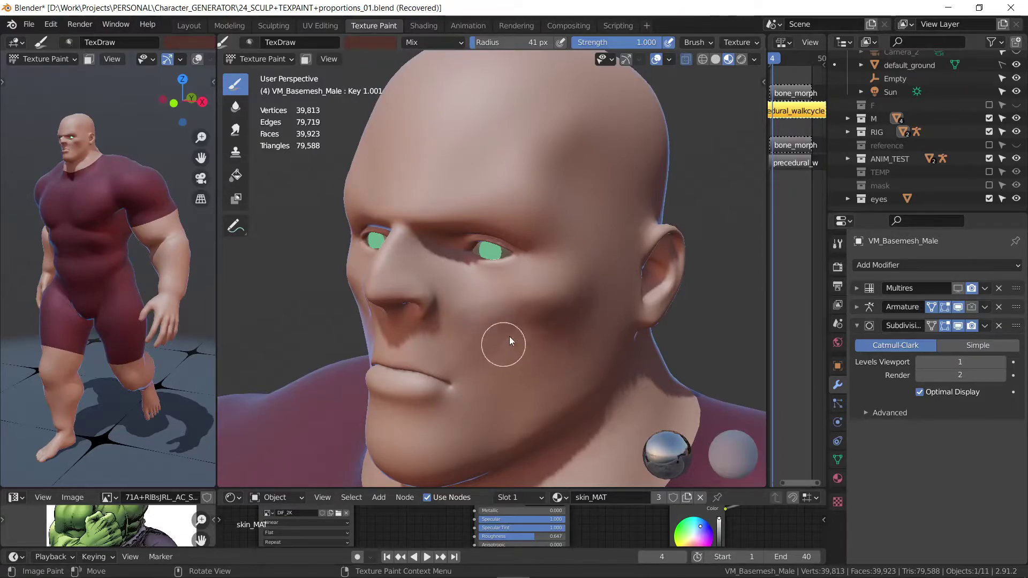
Step: Paint dark brown streaks across the cheek and the brow above the right eye
mouse_move(567, 315)
left_mouse_down()
mouse_move(554, 310)
mouse_move(482, 377)
left_mouse_up()
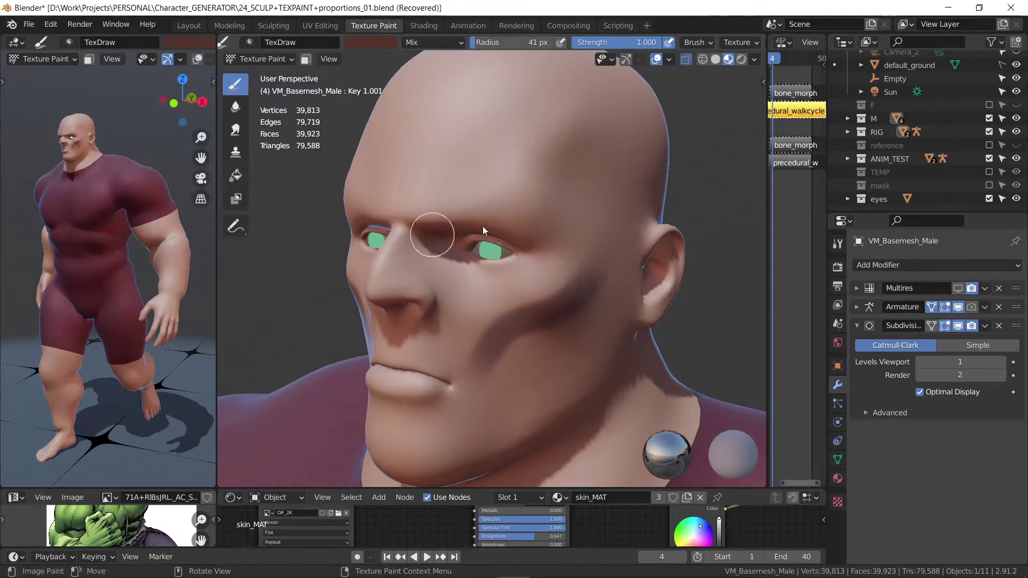
left_click_drag(434, 240, 558, 264)
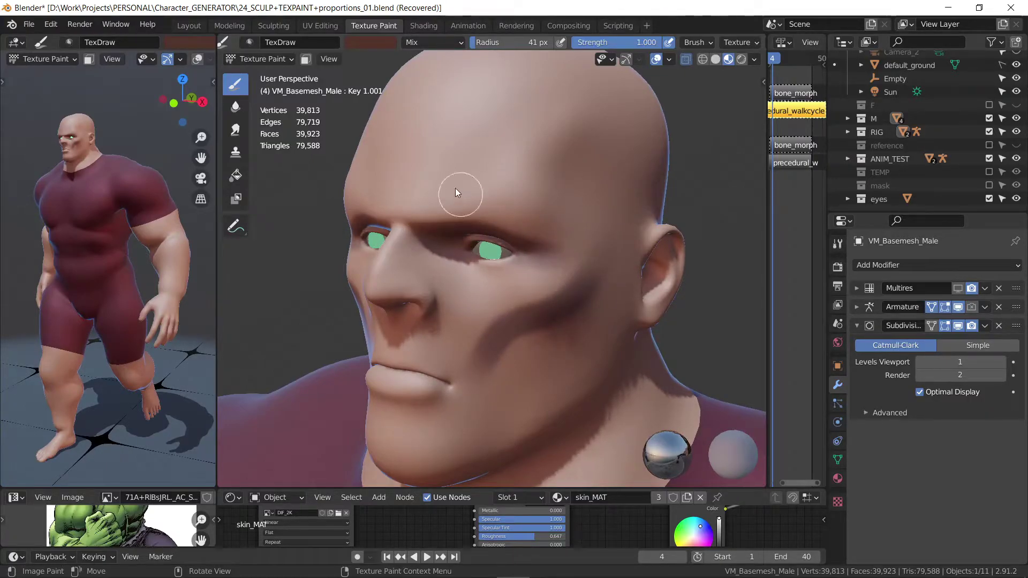
mouse_move(455, 188)
middle_mouse_down()
mouse_move(552, 179)
mouse_move(523, 191)
middle_mouse_up()
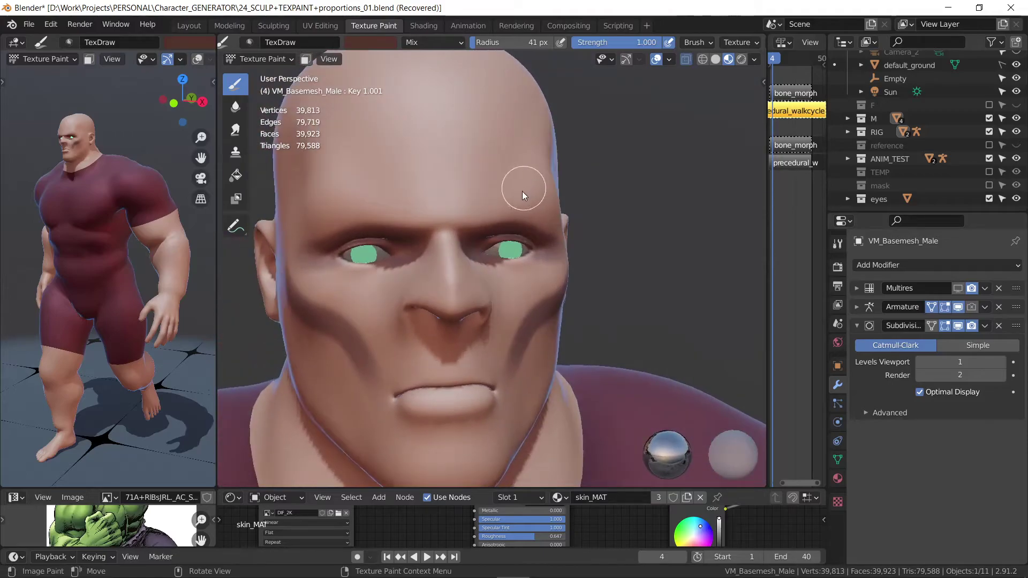
Step: Switch the viewport to Solid shading and try a plain grey MatCap
left_click(715, 59)
left_click(754, 59)
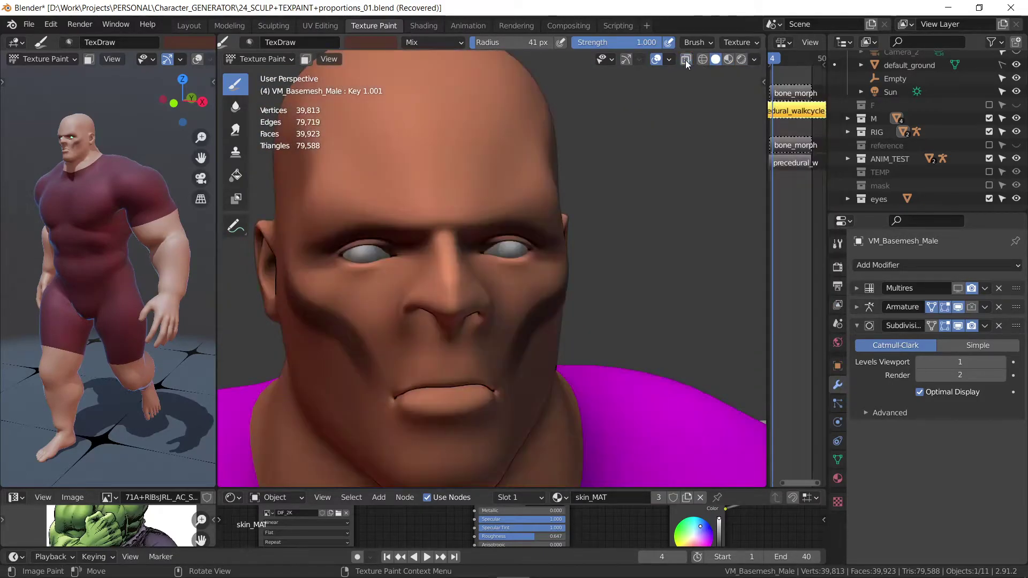
middle_click_drag(665, 138, 665, 103)
left_click(754, 59)
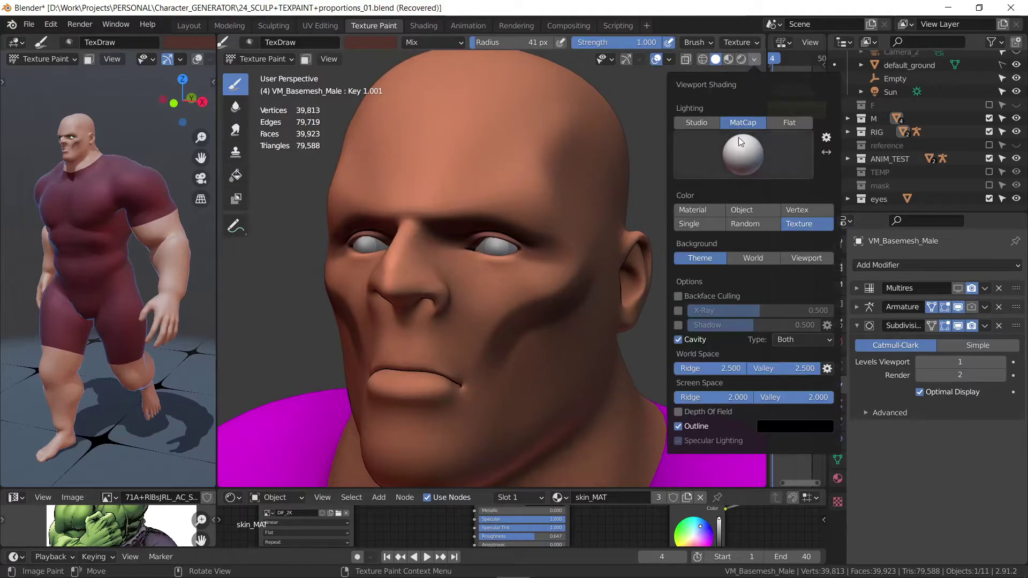
left_click(740, 147)
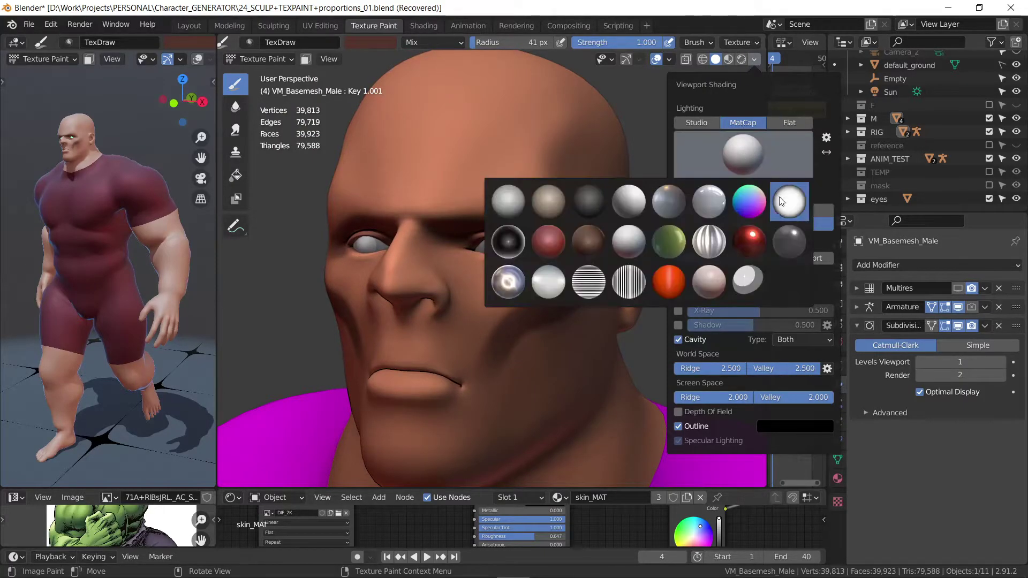
left_click(500, 204)
Step: Change the viewport lighting from MatCap to Studio
middle_click_drag(489, 232, 516, 236)
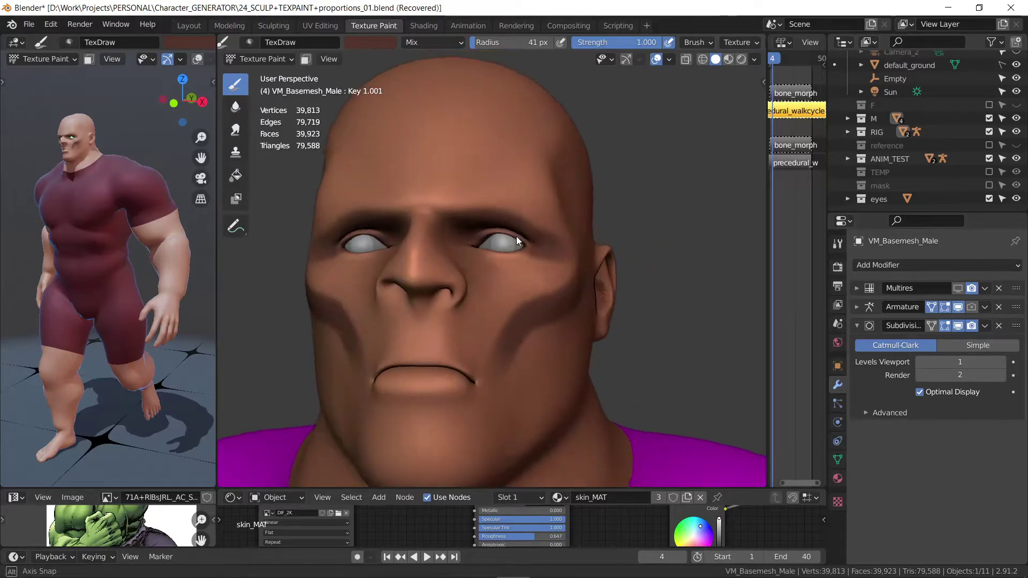
left_click(754, 59)
left_click(699, 121)
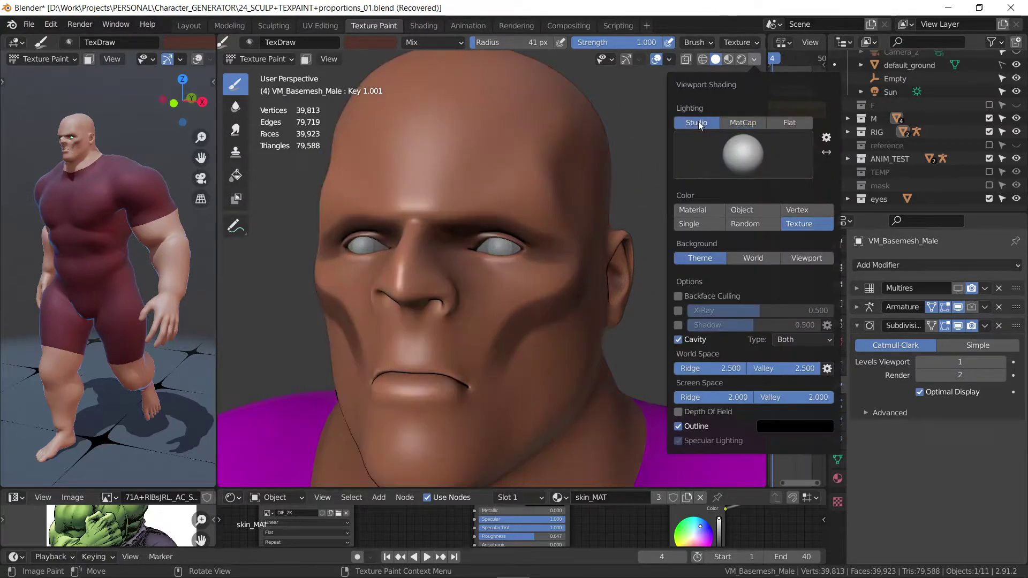
mouse_move(490, 220)
middle_mouse_down()
mouse_move(538, 223)
mouse_move(542, 204)
mouse_move(582, 172)
mouse_move(513, 176)
mouse_move(544, 165)
mouse_move(551, 176)
middle_mouse_up()
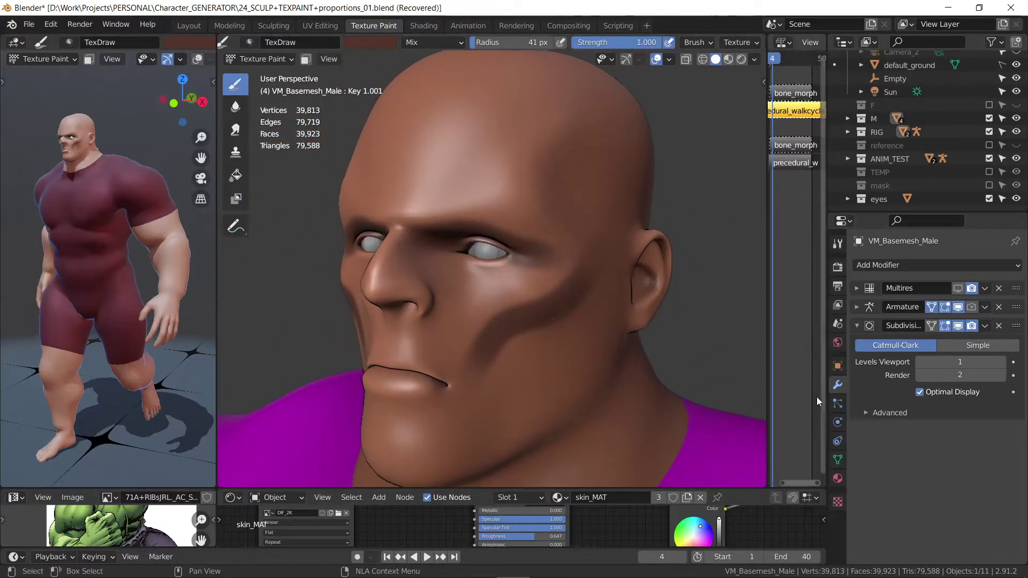
Step: Set skin_MAT's viewport display Metallic to 0.136 and darken its colour to reddish-brown
left_click(838, 478)
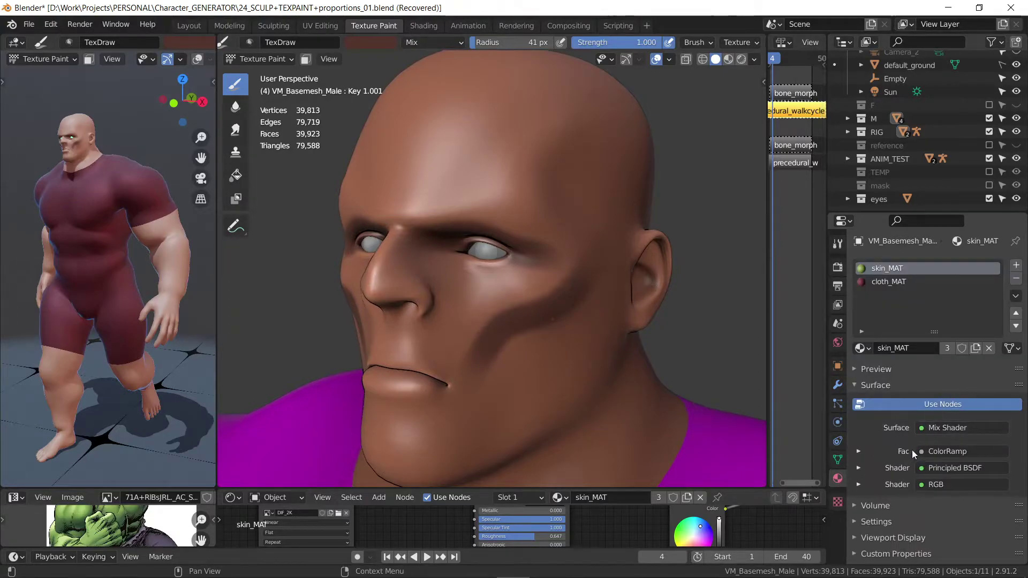
scroll(887, 531, "down", 2)
left_click(889, 530)
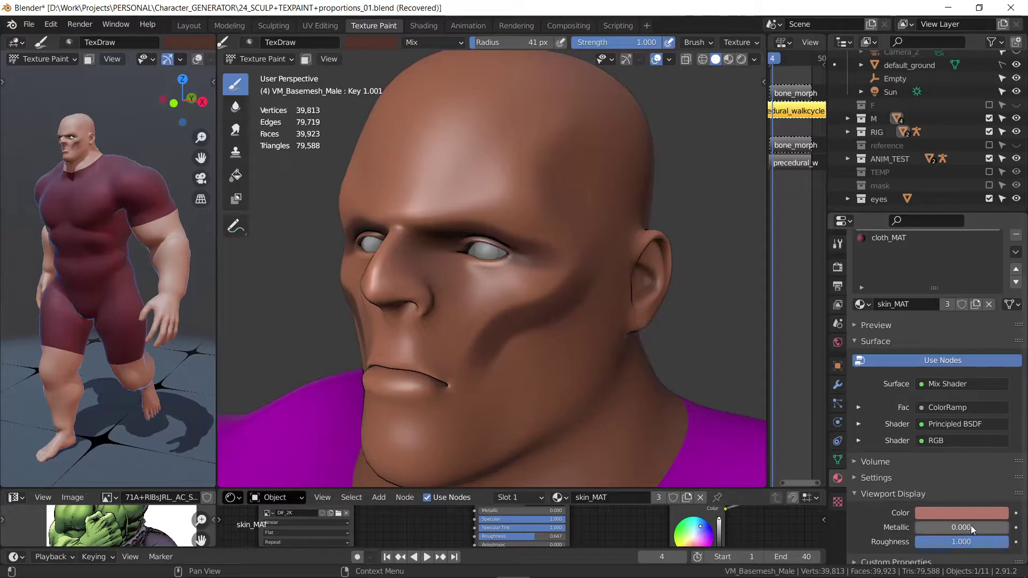
mouse_move(971, 525)
left_mouse_down()
mouse_move(992, 525)
mouse_move(988, 517)
left_mouse_up()
left_click(989, 513)
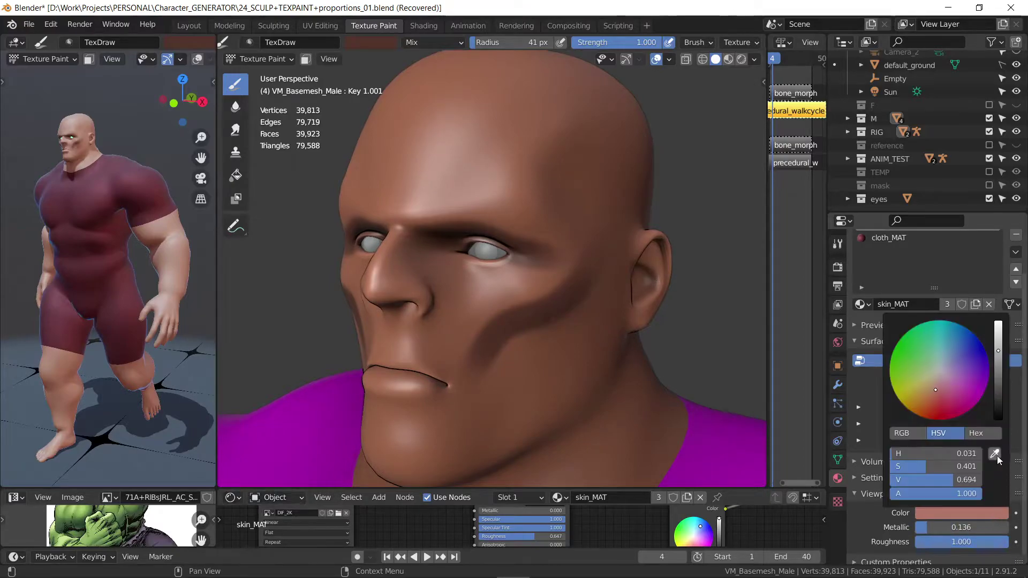
left_click_drag(998, 362, 995, 371)
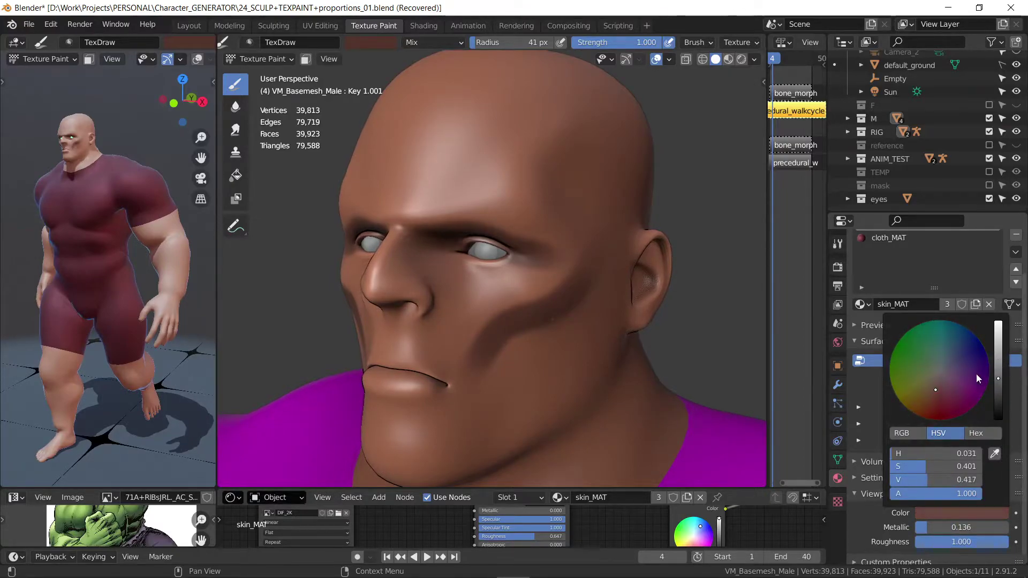
middle_click_drag(658, 333, 644, 336)
left_click(755, 59)
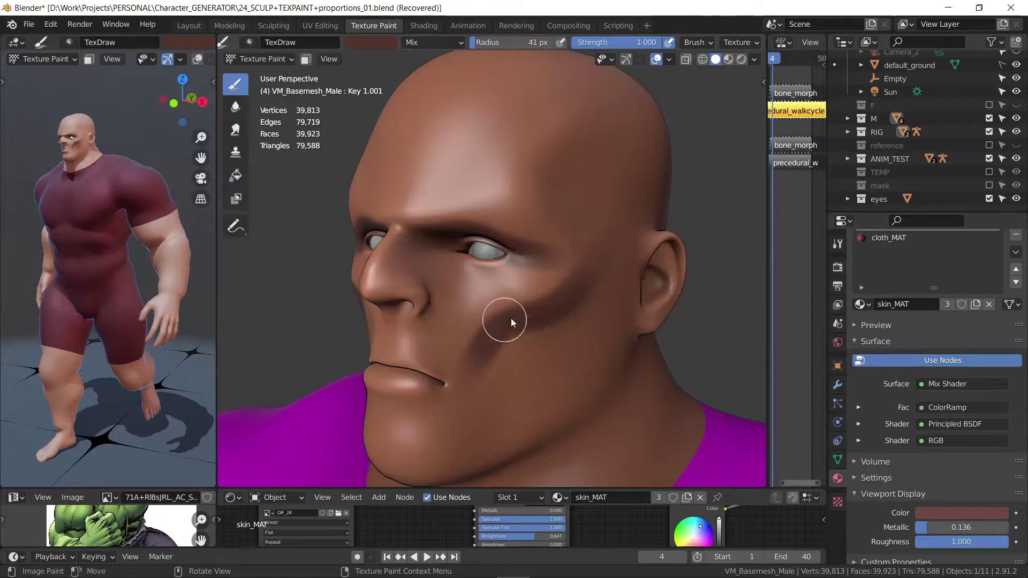
Step: Pick a different studio light and rotate it to 86.1°
middle_click_drag(511, 318, 534, 310)
left_click(754, 62)
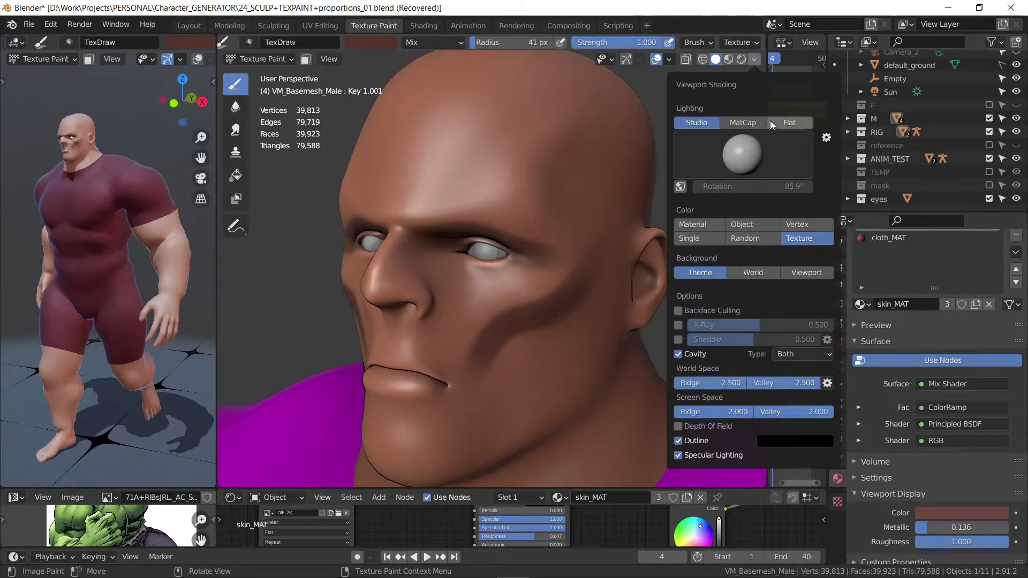
left_click(749, 149)
left_click(726, 137)
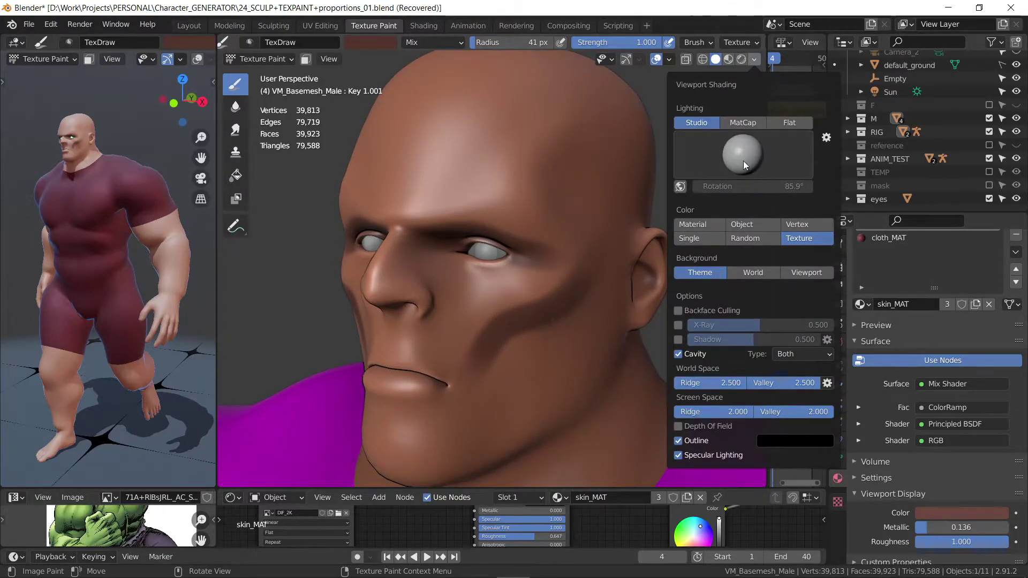
left_click_drag(749, 187, 756, 186)
mouse_move(492, 262)
middle_mouse_down()
mouse_move(519, 259)
mouse_move(475, 290)
mouse_move(509, 278)
mouse_move(564, 204)
mouse_move(490, 220)
middle_mouse_up()
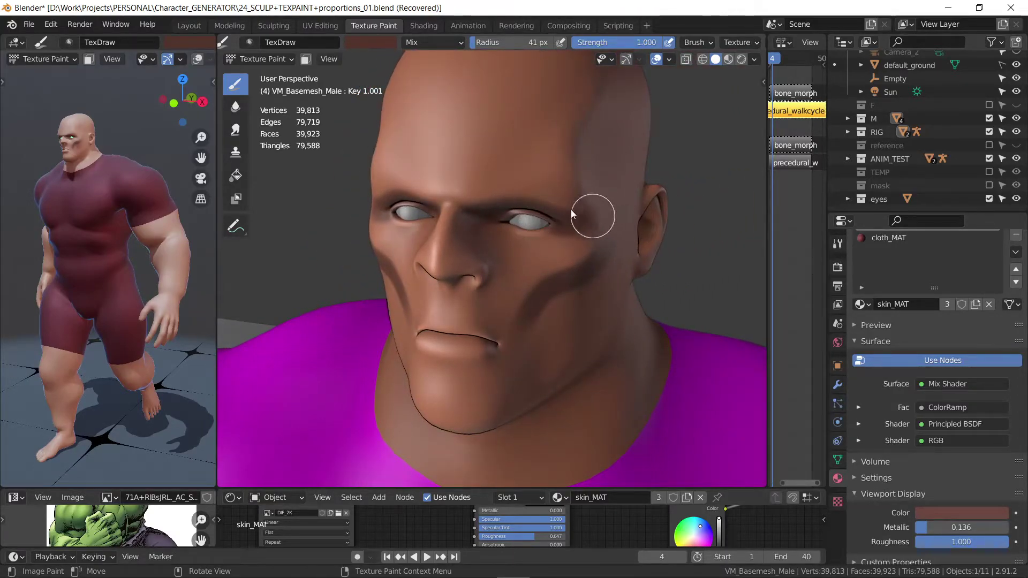
Step: Paint dark shading on the nostril and cheek crease
mouse_move(551, 239)
middle_mouse_down()
mouse_move(476, 288)
mouse_move(495, 218)
mouse_move(457, 292)
mouse_move(422, 254)
middle_mouse_up()
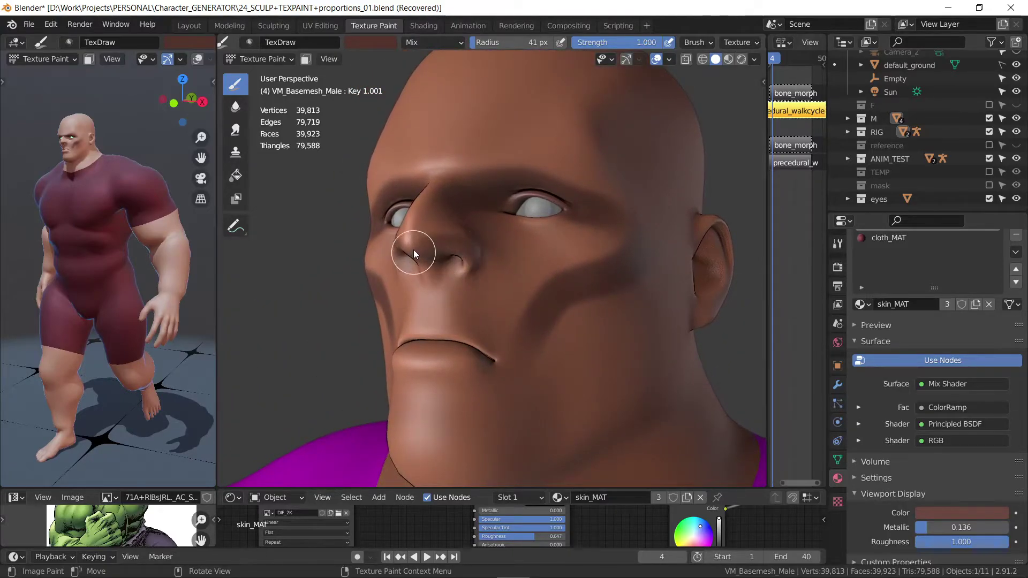
left_click_drag(413, 249, 410, 258)
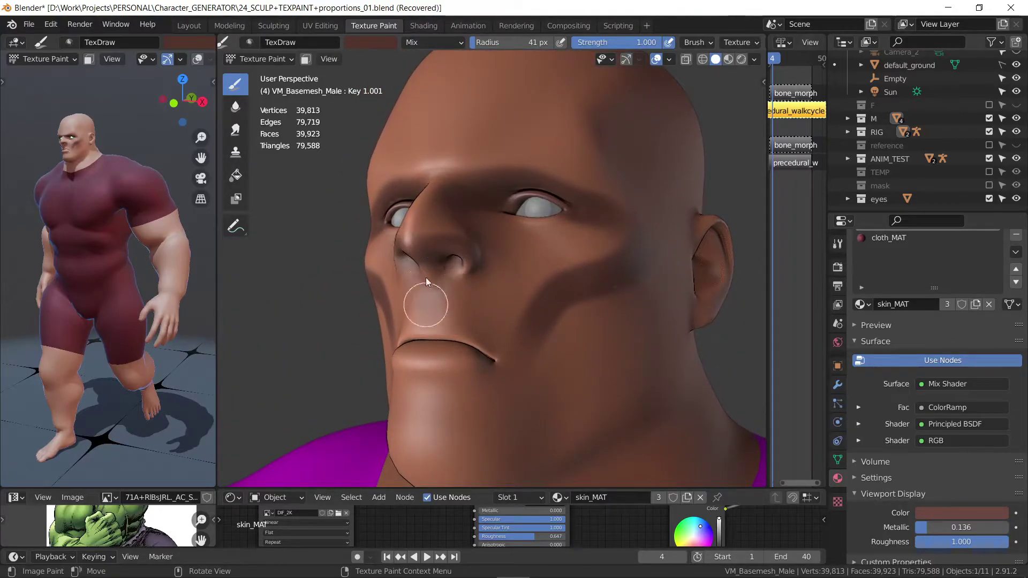
mouse_move(427, 257)
middle_mouse_down()
mouse_move(466, 252)
mouse_move(433, 271)
middle_mouse_up()
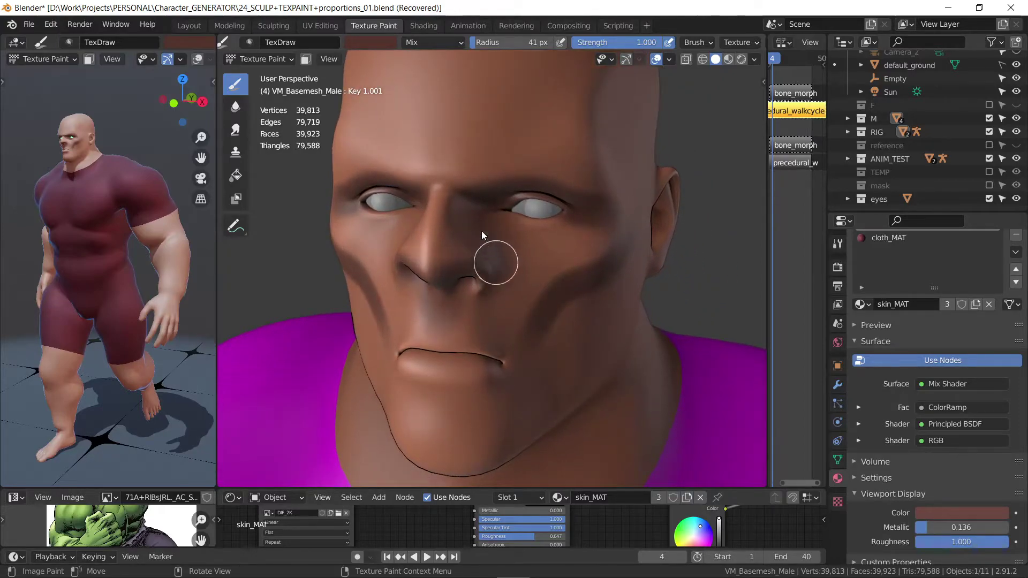
mouse_move(482, 234)
middle_mouse_down()
mouse_move(400, 249)
mouse_move(477, 200)
mouse_move(522, 347)
middle_mouse_up()
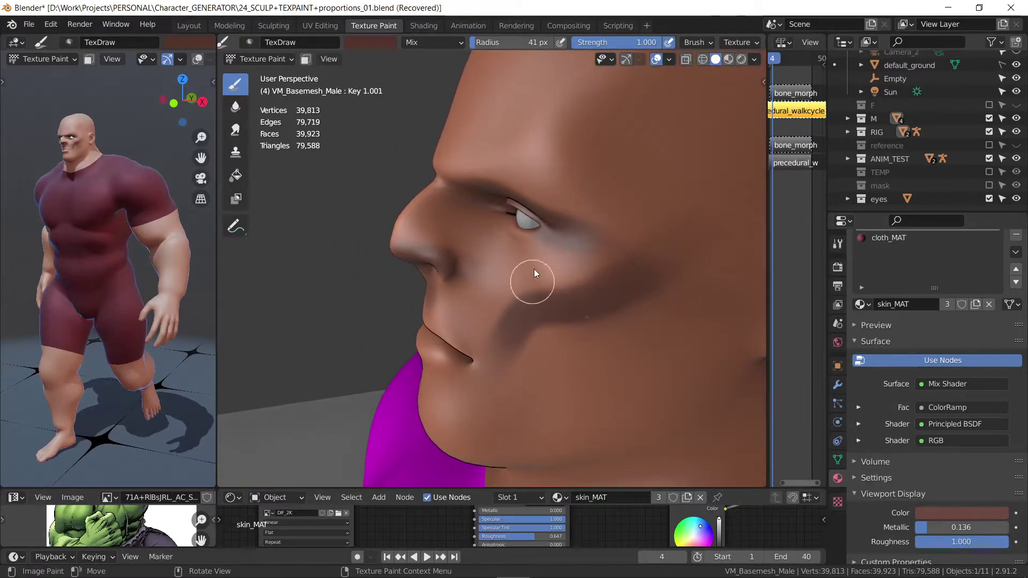
middle_click_drag(534, 273, 605, 274)
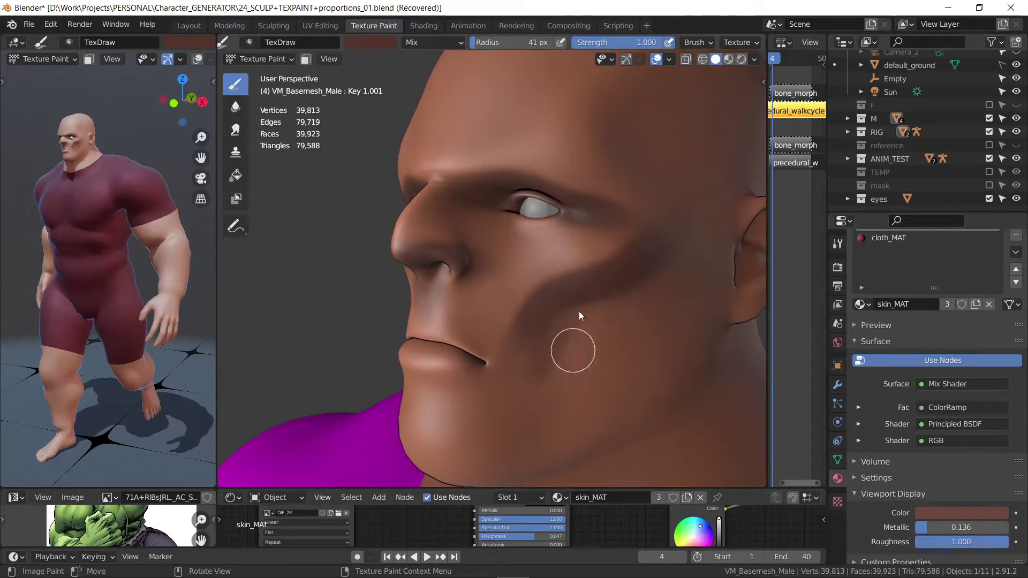
mouse_move(553, 294)
middle_mouse_down()
mouse_move(599, 298)
mouse_move(447, 296)
middle_mouse_up()
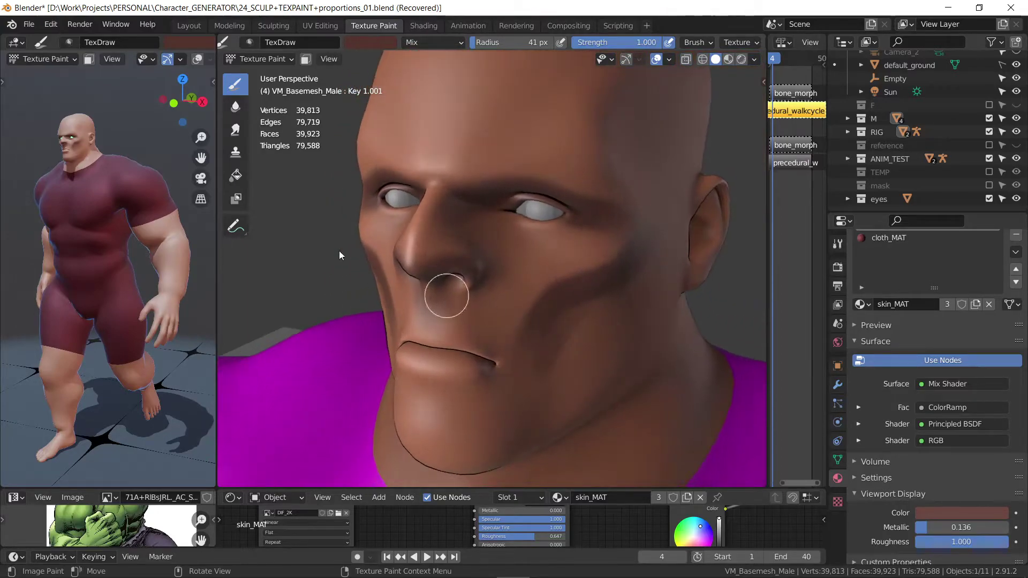
Step: Smooth out the cheek shadow with the Soften brush
left_click(235, 107)
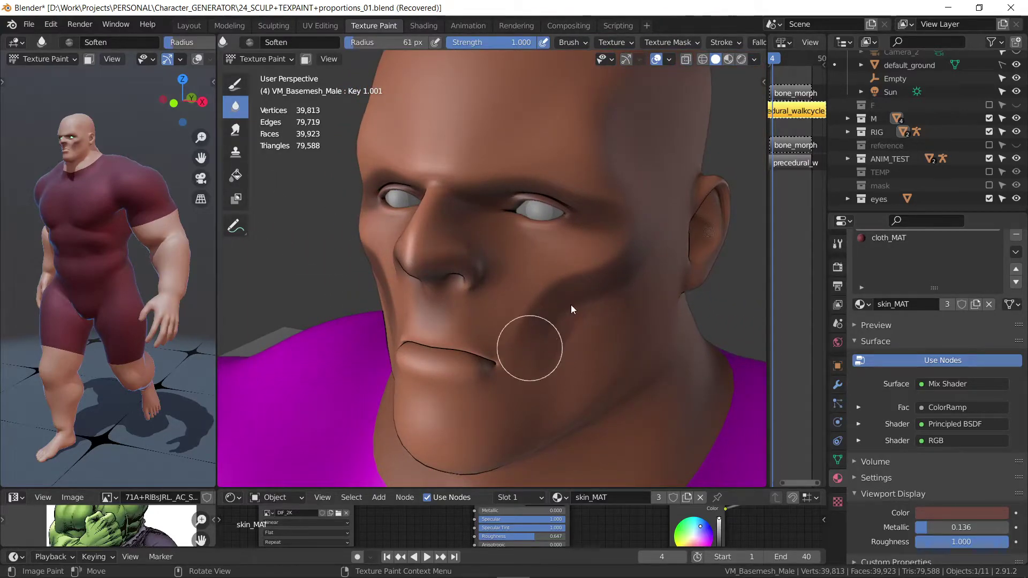
left_click_drag(570, 310, 535, 347)
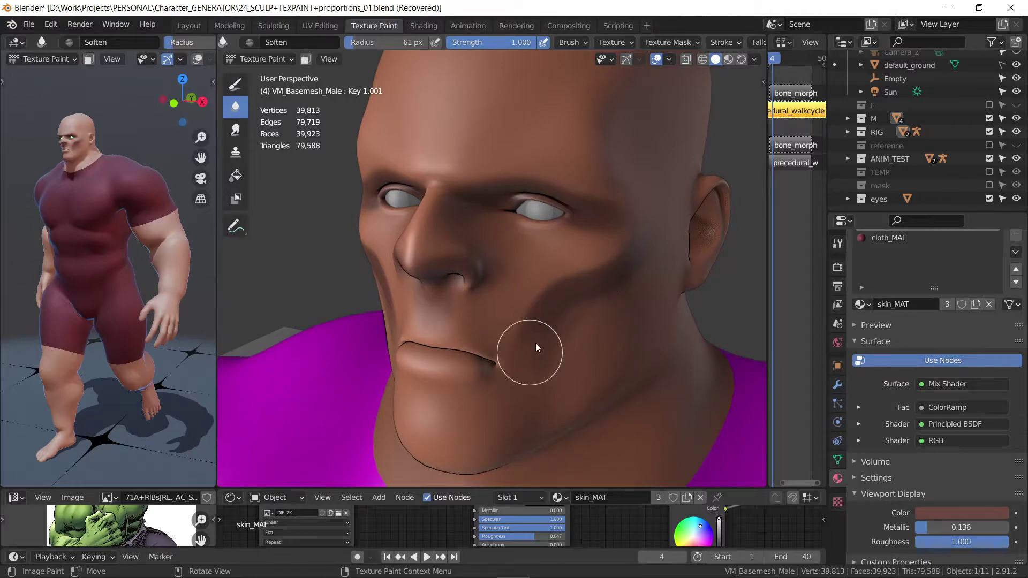
mouse_move(577, 279)
middle_mouse_down()
mouse_move(561, 352)
mouse_move(549, 265)
middle_mouse_up()
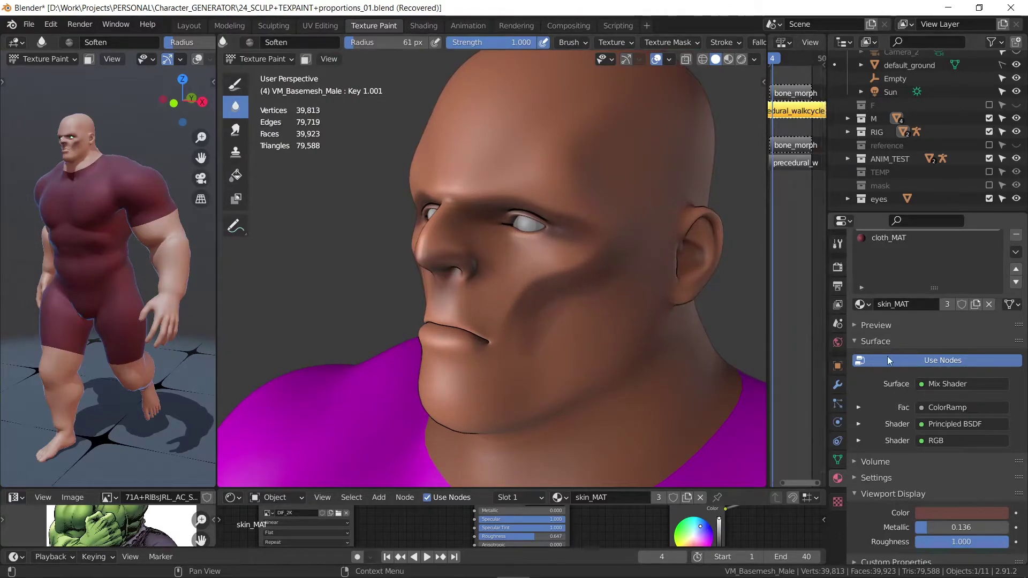
Step: Turn off the Subdivision Surface modifier's viewport display
left_click(838, 385)
left_click(957, 326)
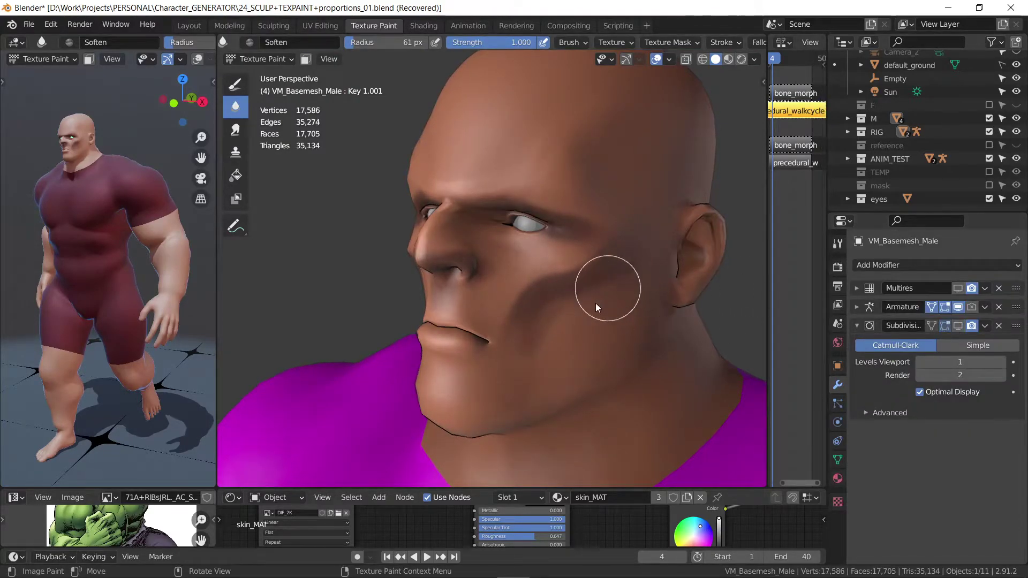
middle_click_drag(599, 273, 613, 137)
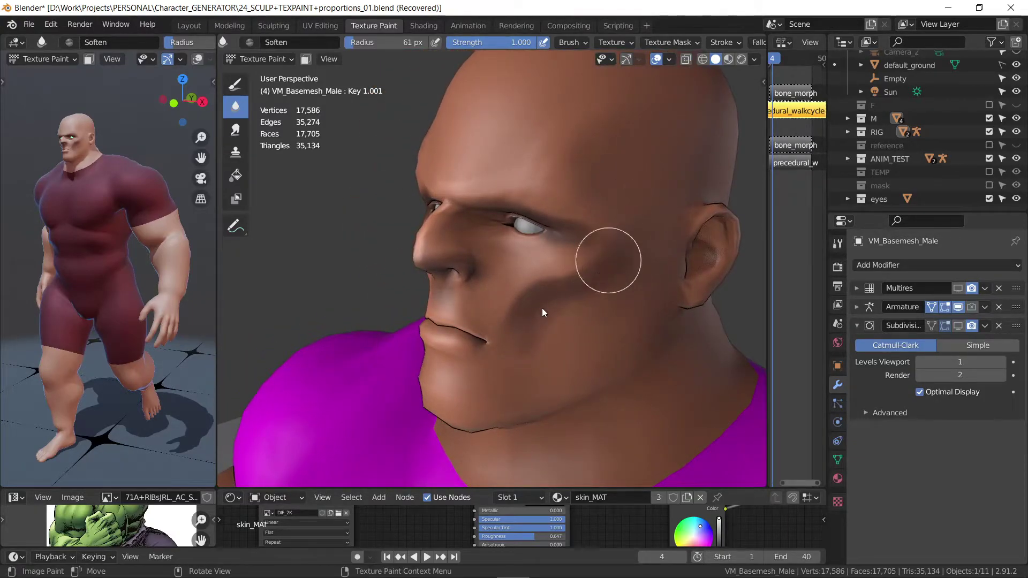
left_click(962, 326)
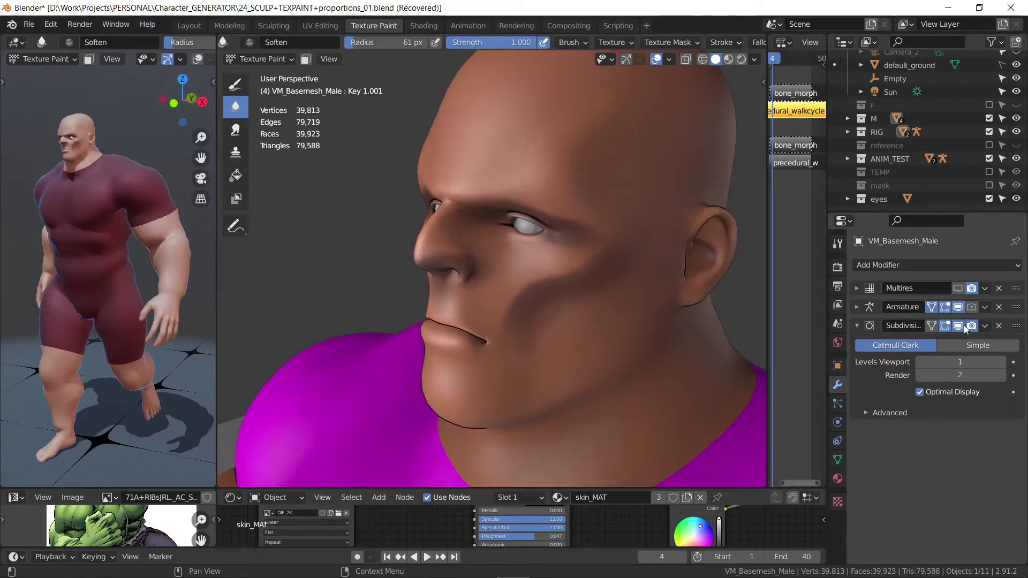
left_click(957, 330)
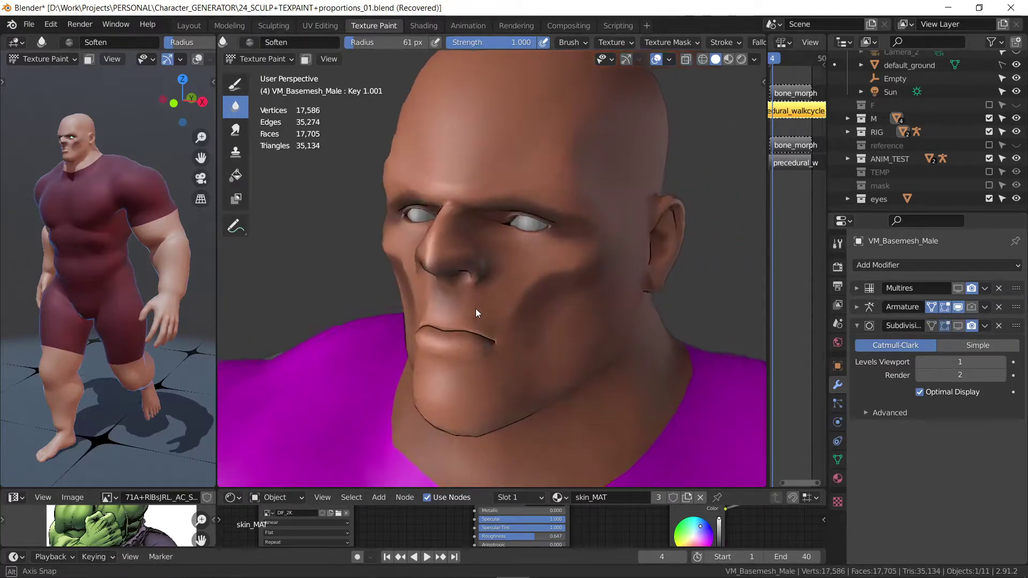
middle_click_drag(475, 308, 570, 306)
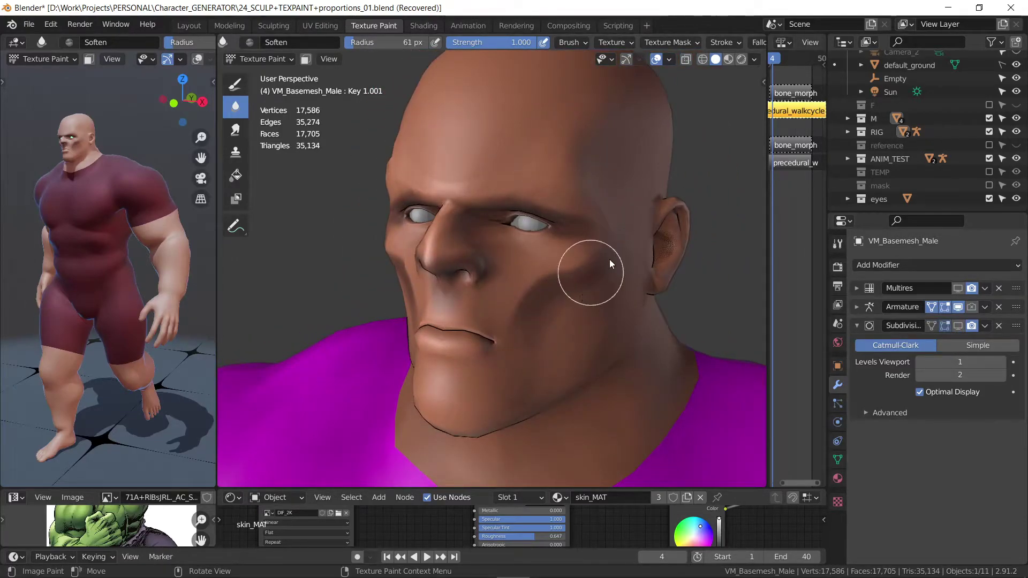
middle_click_drag(610, 259, 621, 258)
left_click(927, 326)
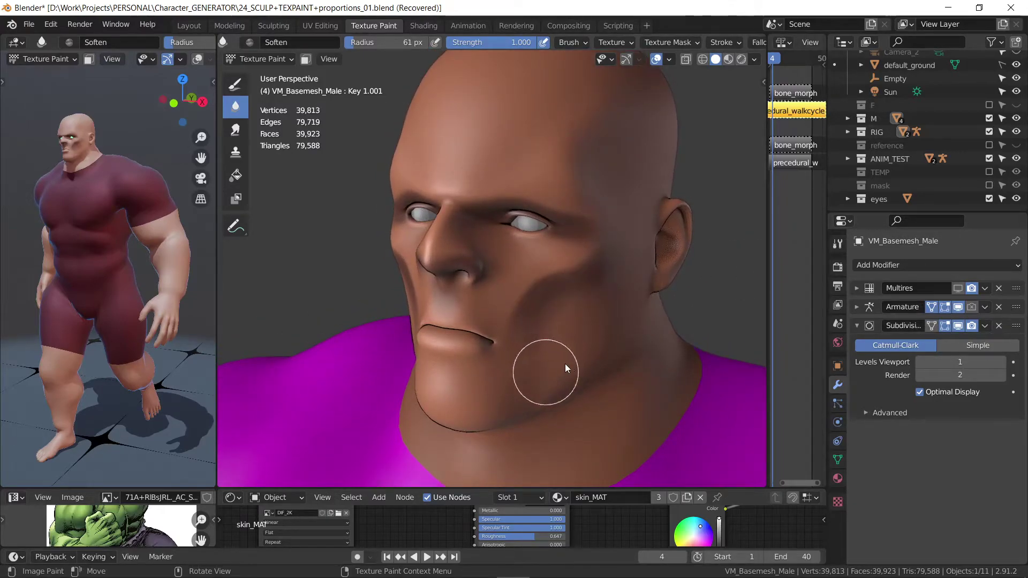
middle_click_drag(621, 278, 633, 273)
left_click(958, 325)
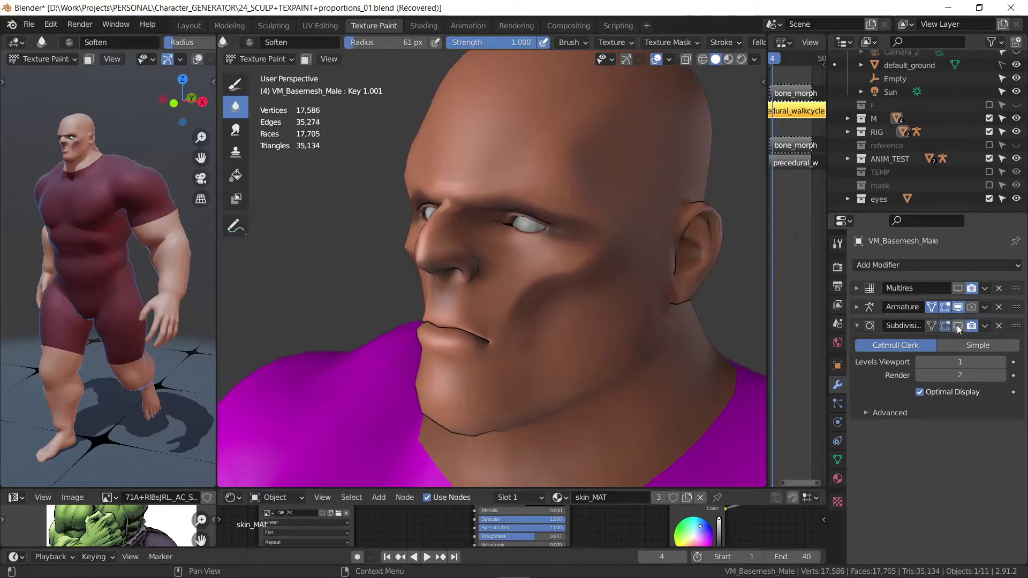
middle_click_drag(535, 316, 464, 391)
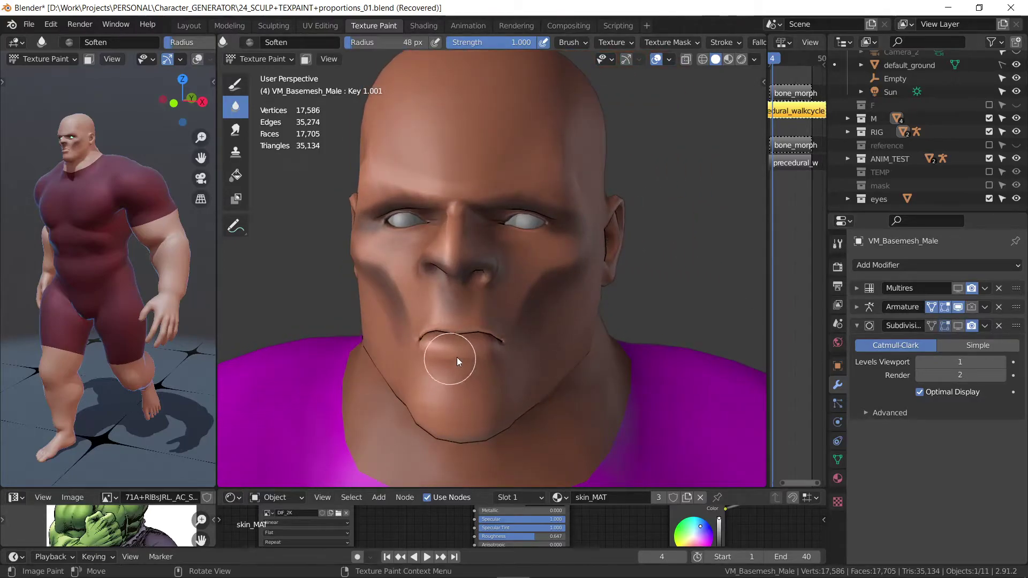
Step: Reduce the Soften brush radius to 38 px
key("f")
left_click(425, 358)
middle_click_drag(509, 341, 474, 340)
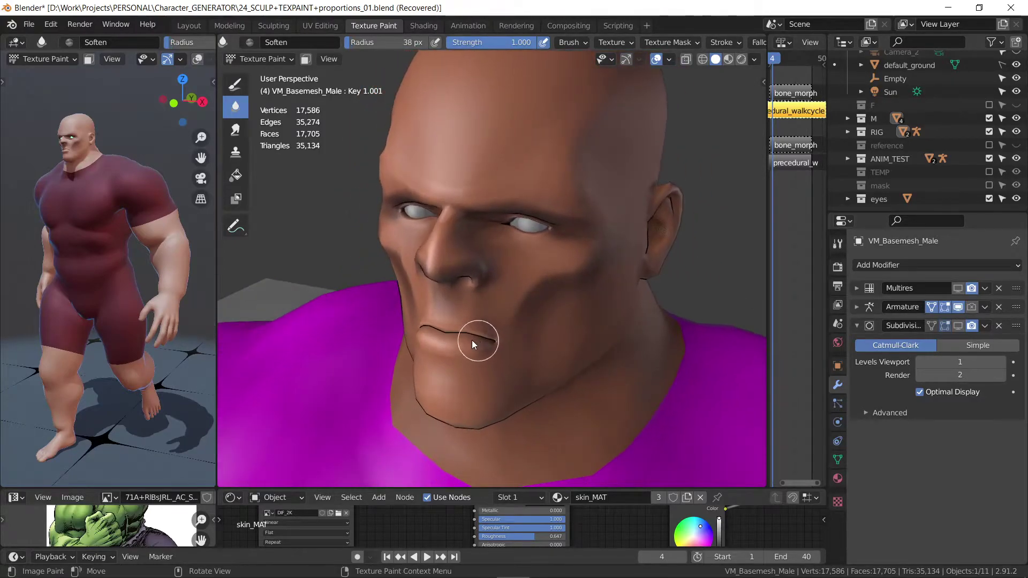
Step: Darken the lower lip corner with TexDraw and shrink the brush to 21 px
left_click(235, 83)
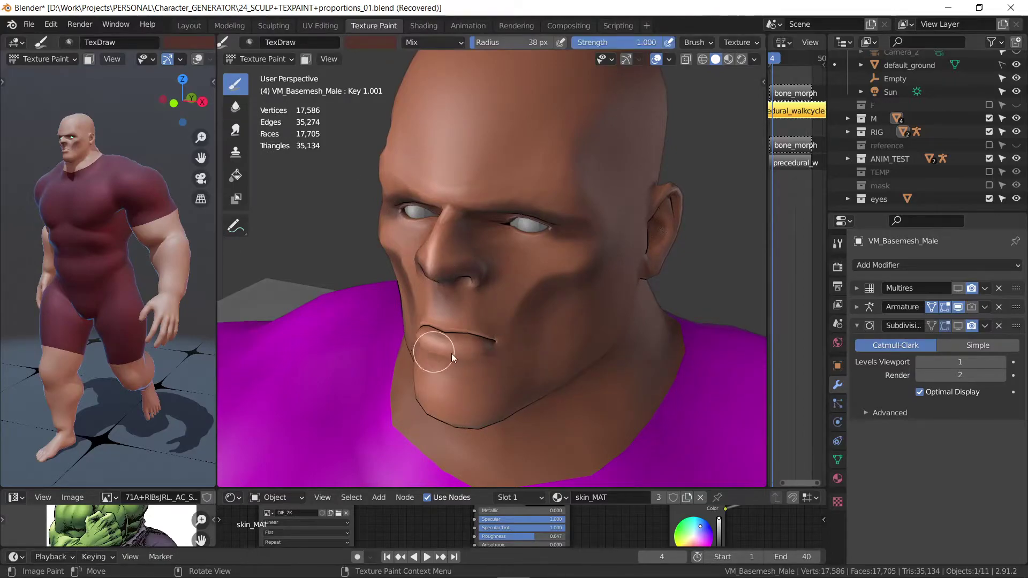
left_click_drag(477, 349, 440, 361)
key("f")
left_click(428, 358)
Step: Paint a small dark shadow beside the nostril
mouse_move(429, 358)
middle_mouse_down()
mouse_move(564, 246)
mouse_move(478, 285)
mouse_move(478, 257)
mouse_move(500, 236)
mouse_move(458, 289)
middle_mouse_up()
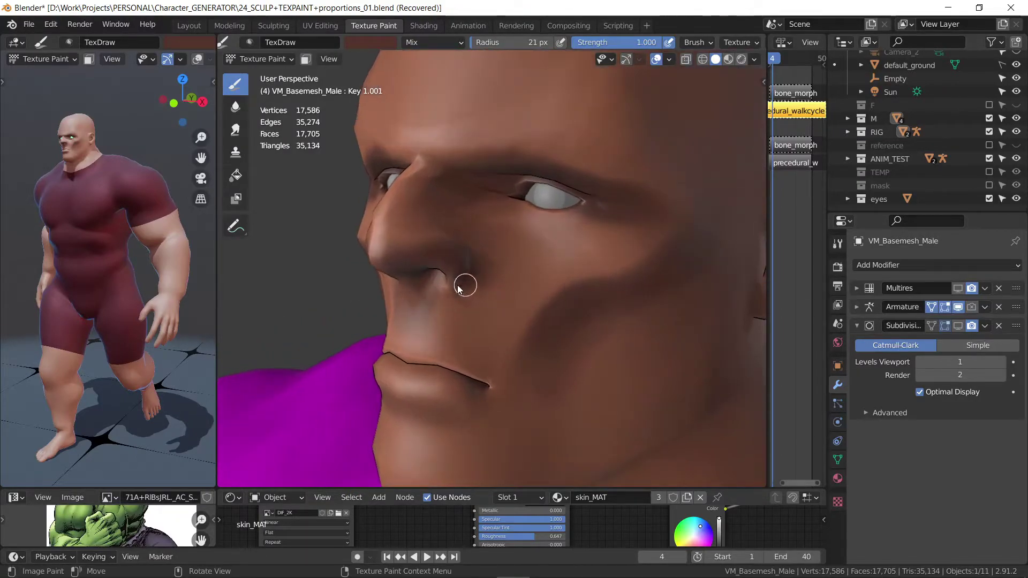
left_click_drag(456, 291, 448, 291)
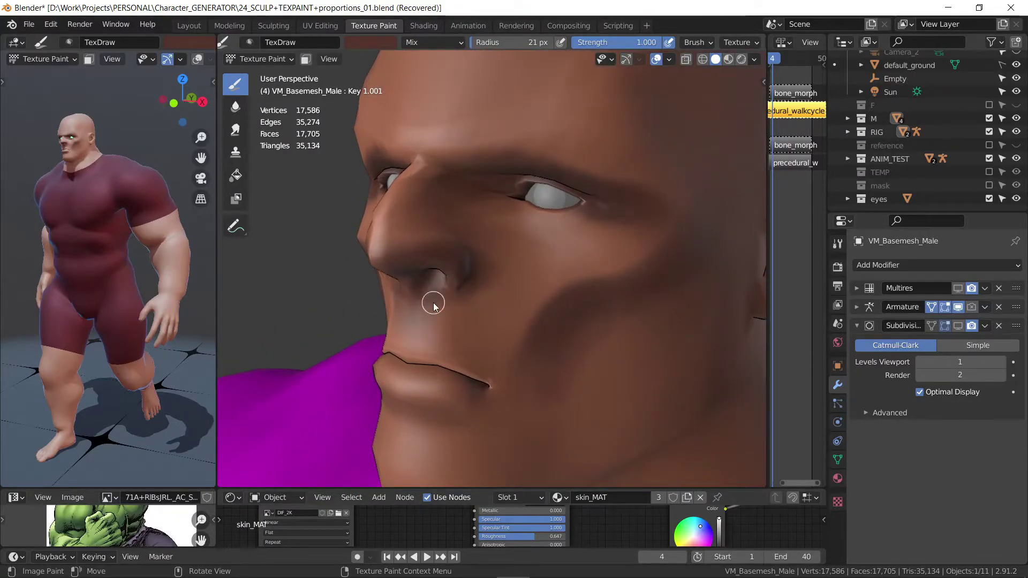
mouse_move(439, 180)
middle_mouse_down()
mouse_move(510, 205)
mouse_move(447, 211)
mouse_move(410, 230)
middle_mouse_up()
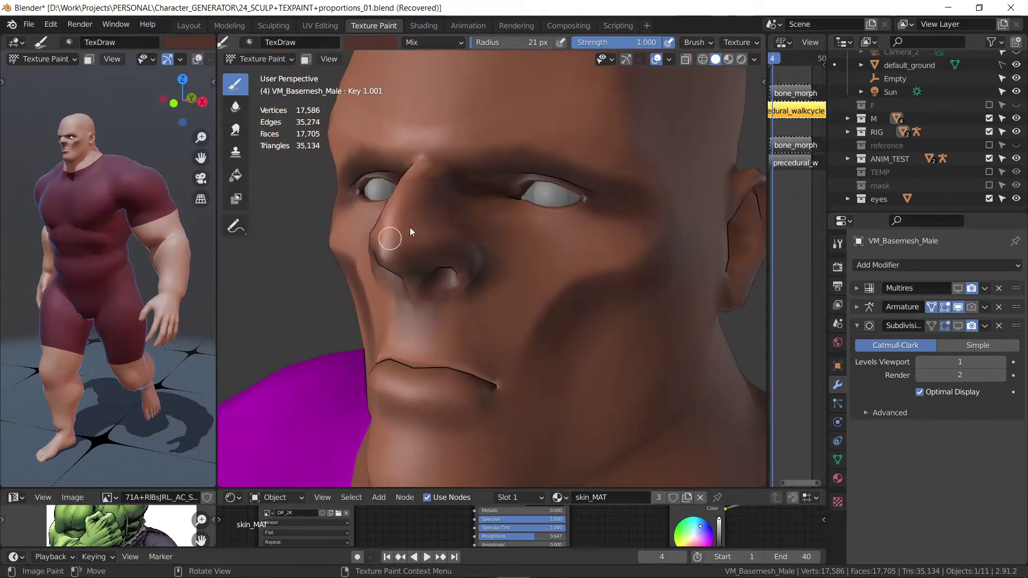
left_click(355, 42)
Step: Sample the face's skin tone as the paint colour
left_click(457, 189)
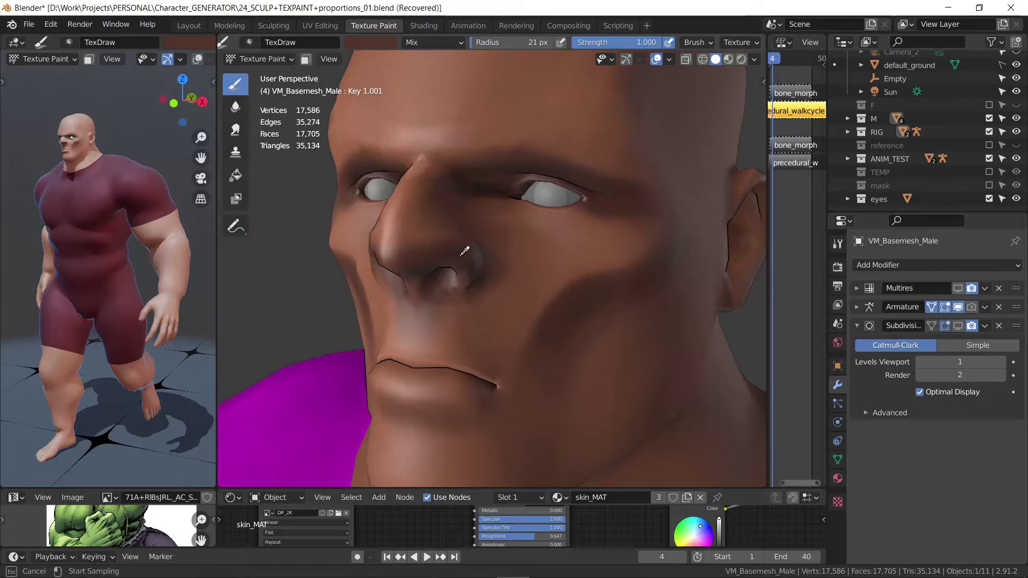
left_click(395, 213)
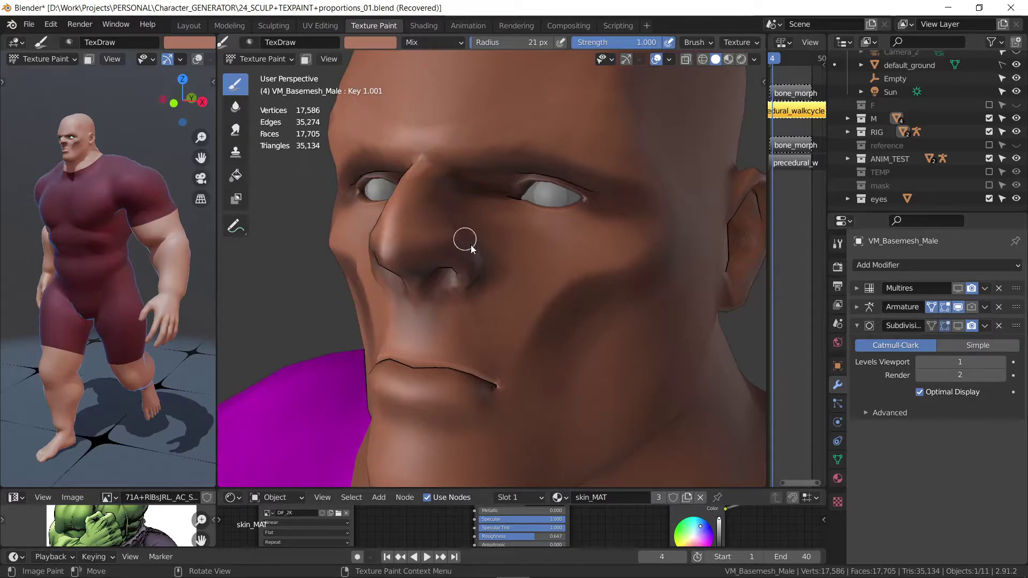
middle_click_drag(486, 193, 436, 264)
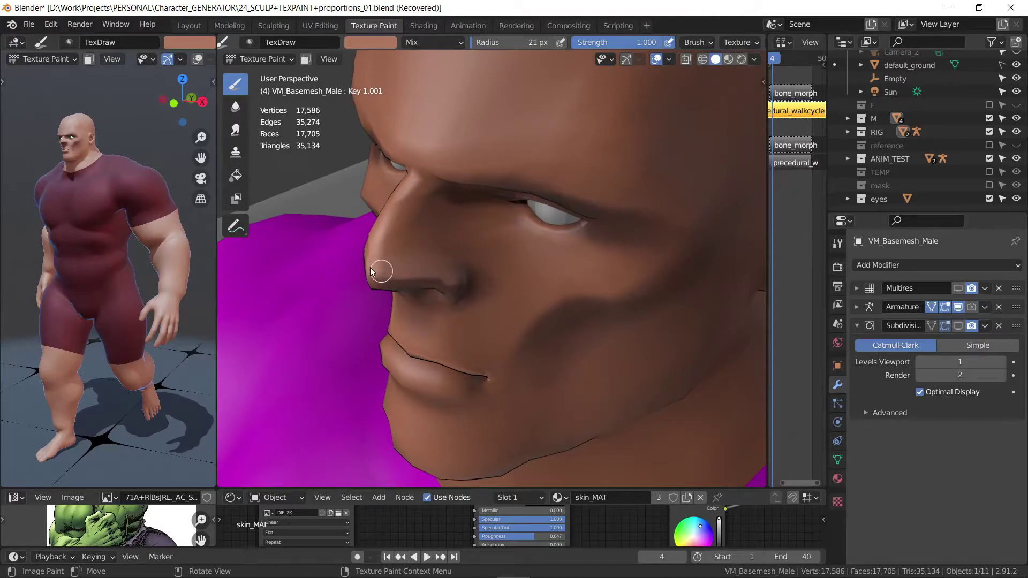
mouse_move(423, 257)
middle_mouse_down()
mouse_move(490, 210)
mouse_move(471, 255)
mouse_move(413, 223)
mouse_move(580, 220)
mouse_move(599, 272)
middle_mouse_up()
Step: Set the brush radius to 30 px and darken the cheek below the eye
key("f")
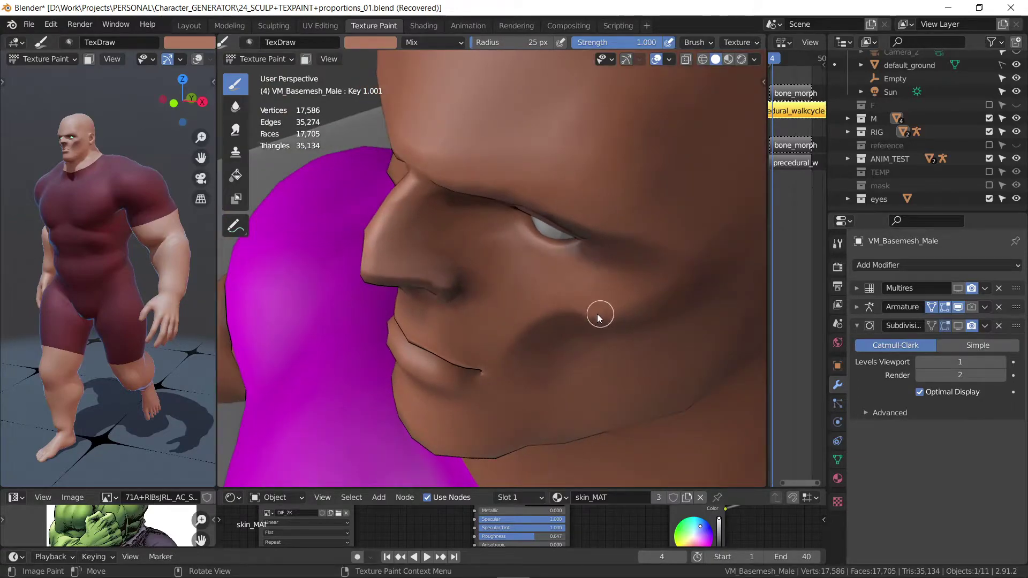
left_click(610, 304)
left_click_drag(659, 300, 535, 329)
middle_click_drag(536, 329, 641, 220)
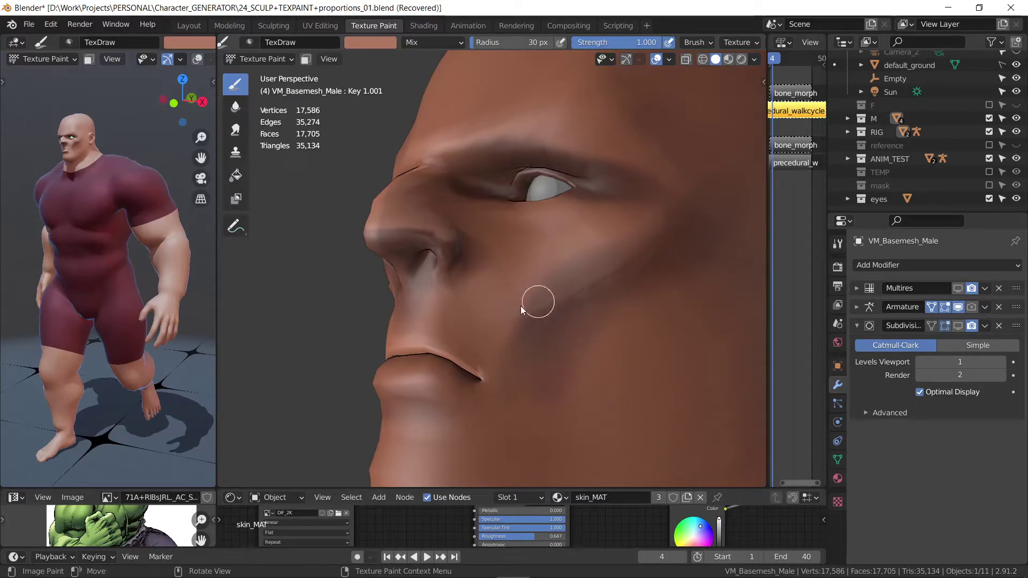
left_click_drag(537, 299, 599, 278)
mouse_move(509, 329)
middle_mouse_down()
mouse_move(550, 281)
mouse_move(512, 294)
middle_mouse_up()
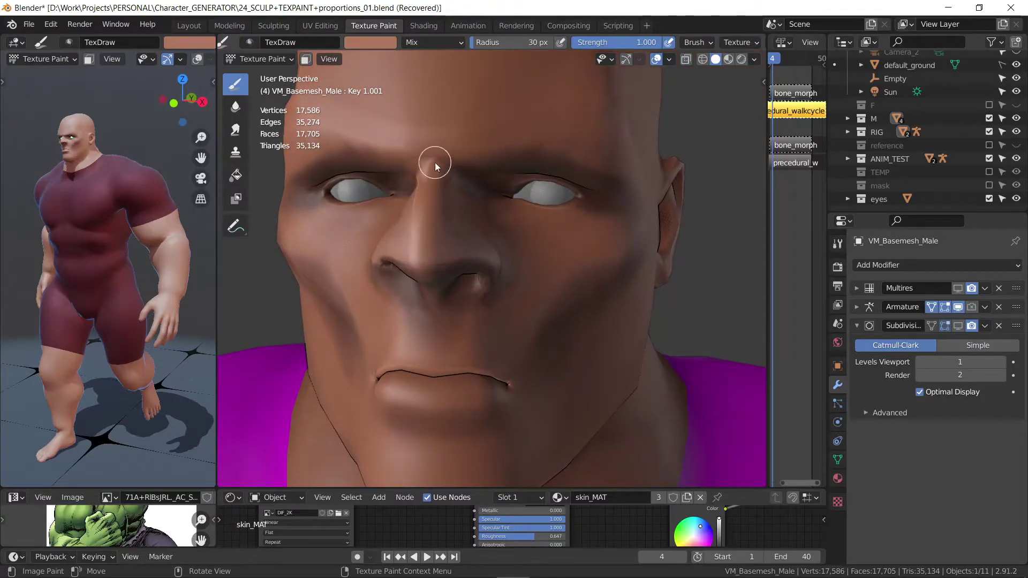
mouse_move(435, 163)
middle_mouse_down()
mouse_move(449, 188)
mouse_move(566, 202)
middle_mouse_up()
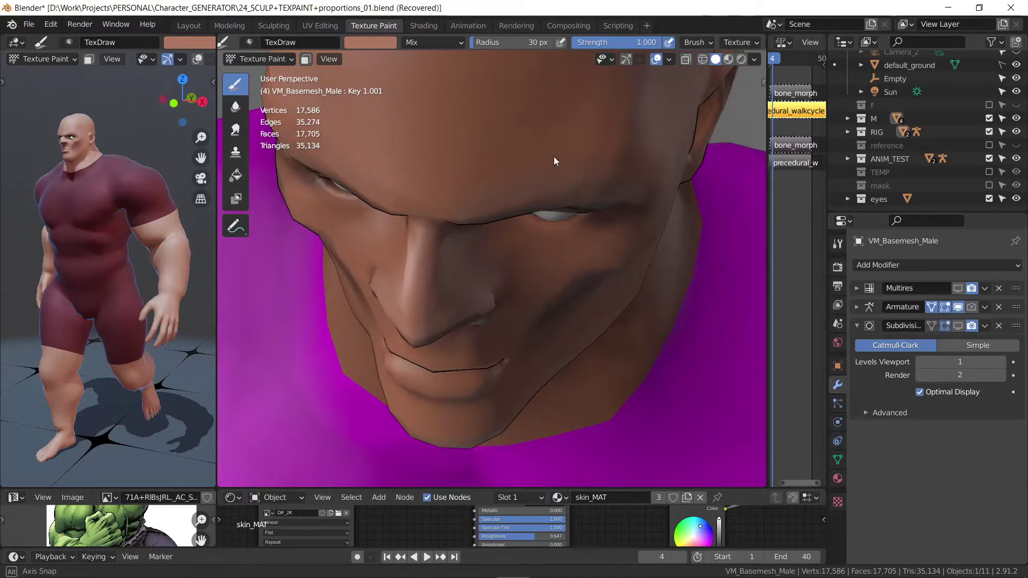
middle_click_drag(553, 156, 535, 118)
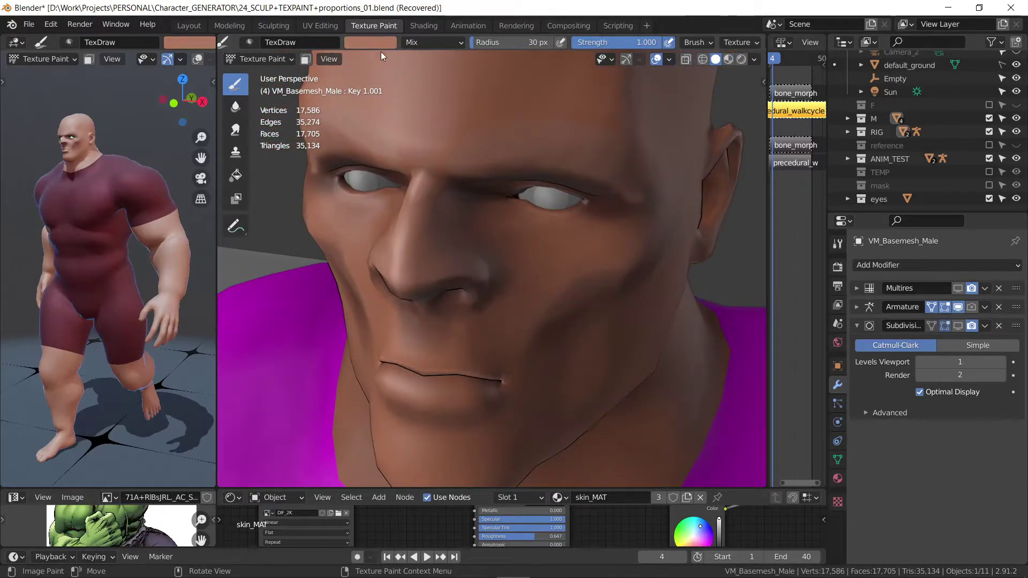
Step: Lighten the brush colour and paint lighter strokes across the cheek below the eye
left_click(394, 42)
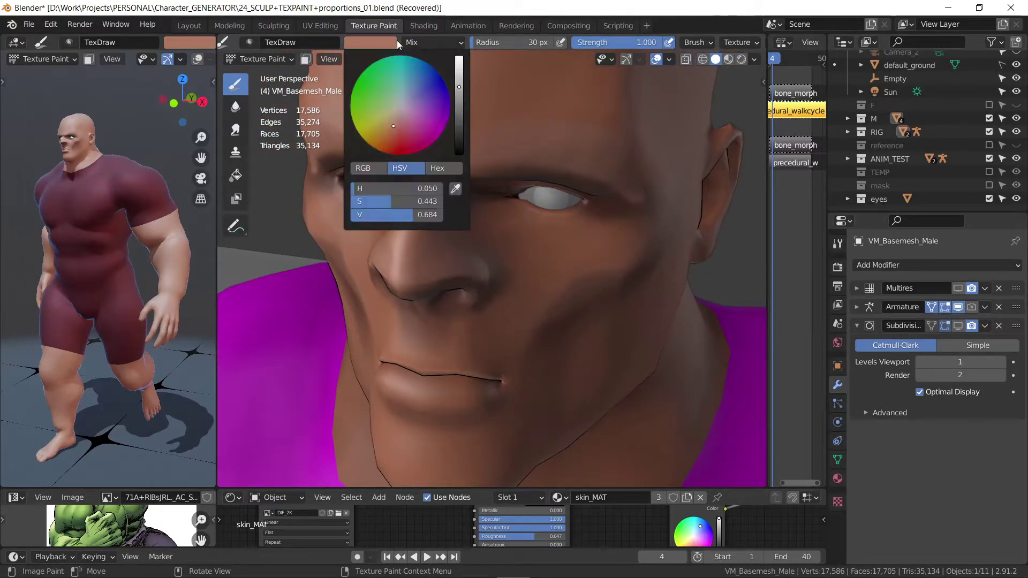
left_click_drag(456, 89, 456, 64)
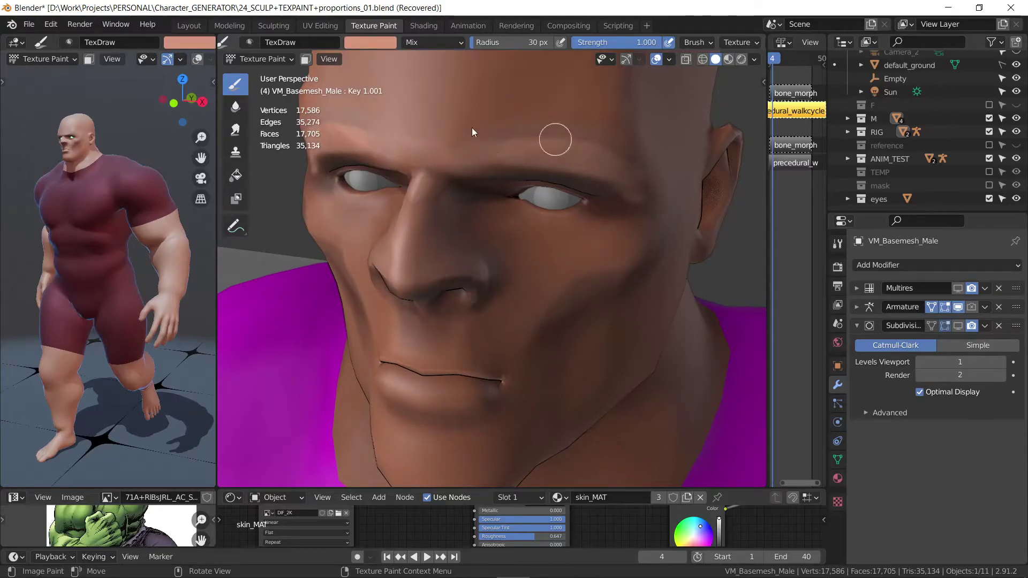
left_click_drag(617, 264, 529, 286)
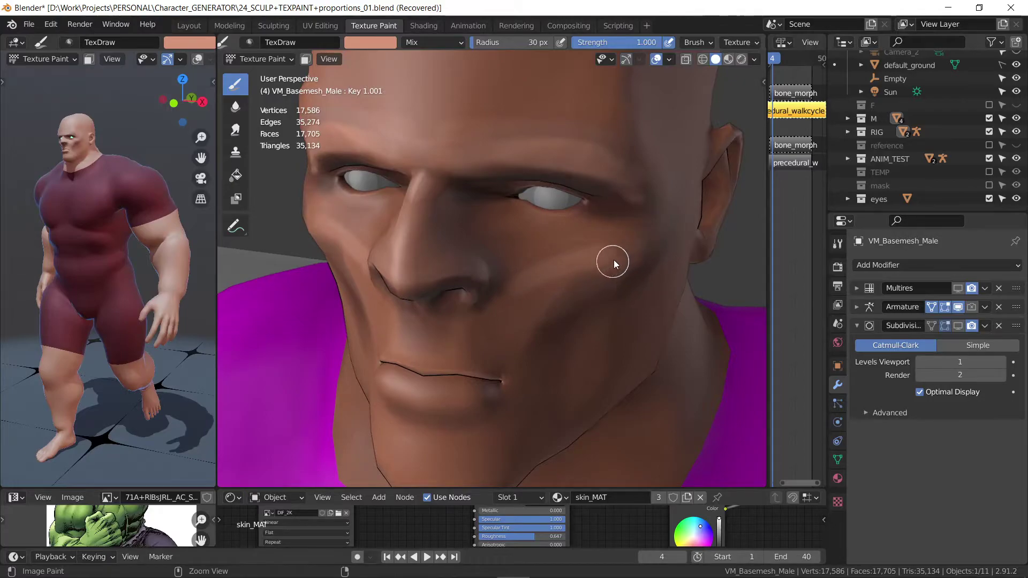
mouse_move(614, 259)
left_mouse_down()
mouse_move(636, 242)
mouse_move(637, 268)
mouse_move(551, 329)
mouse_move(623, 260)
mouse_move(588, 269)
mouse_move(525, 249)
left_mouse_up()
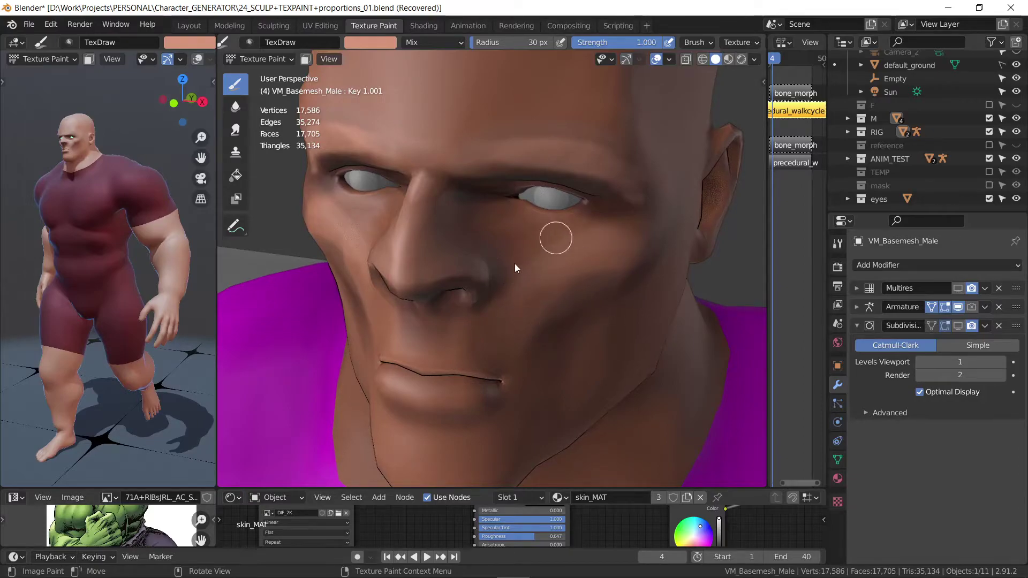
mouse_move(529, 296)
middle_mouse_down()
mouse_move(618, 144)
mouse_move(518, 214)
middle_mouse_up()
scroll(559, 148, "down", 3)
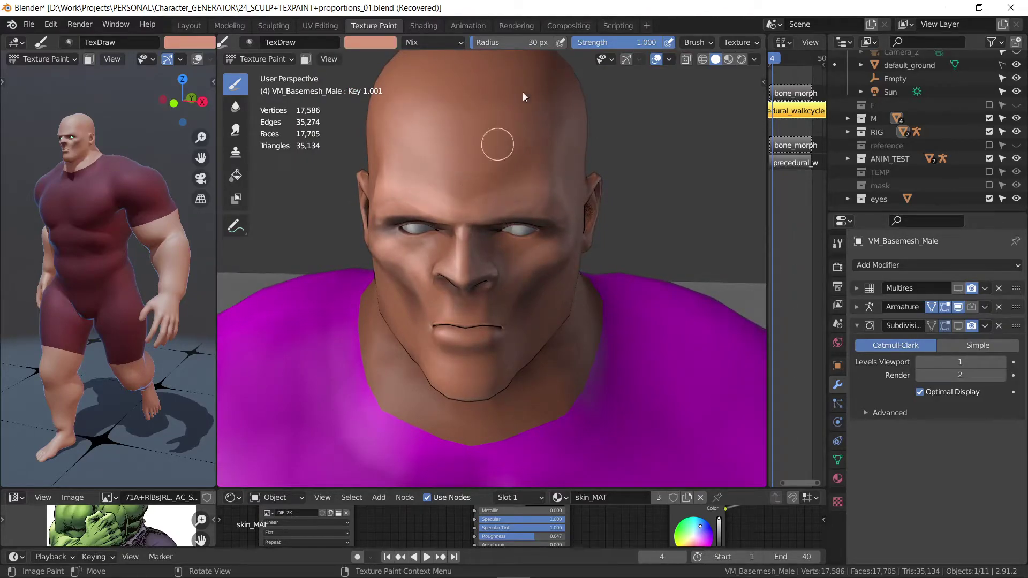
Step: Enlarge the paint brush to 44 px
key("bracketright")
key("bracketright")
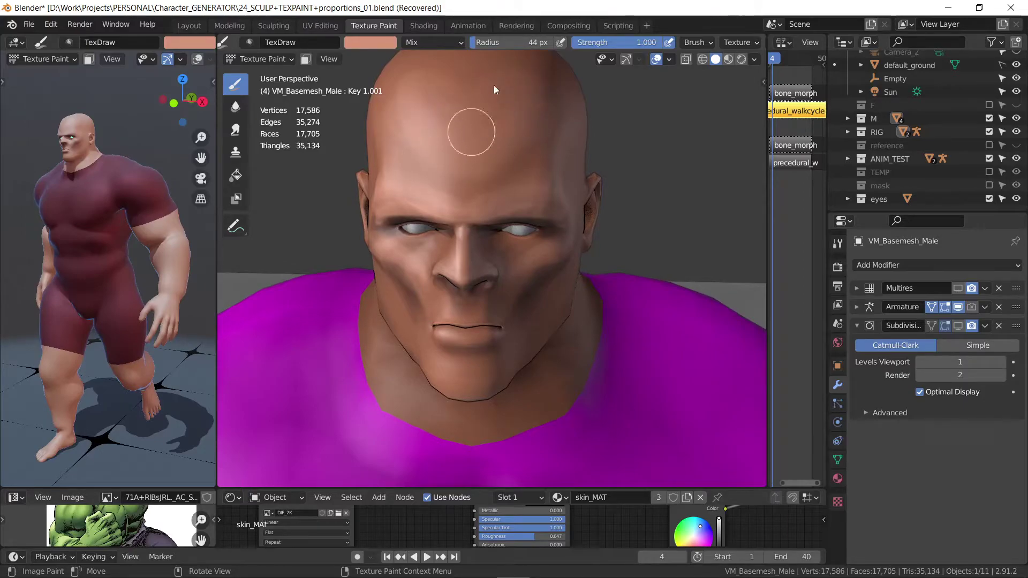
middle_click_drag(545, 114, 467, 99)
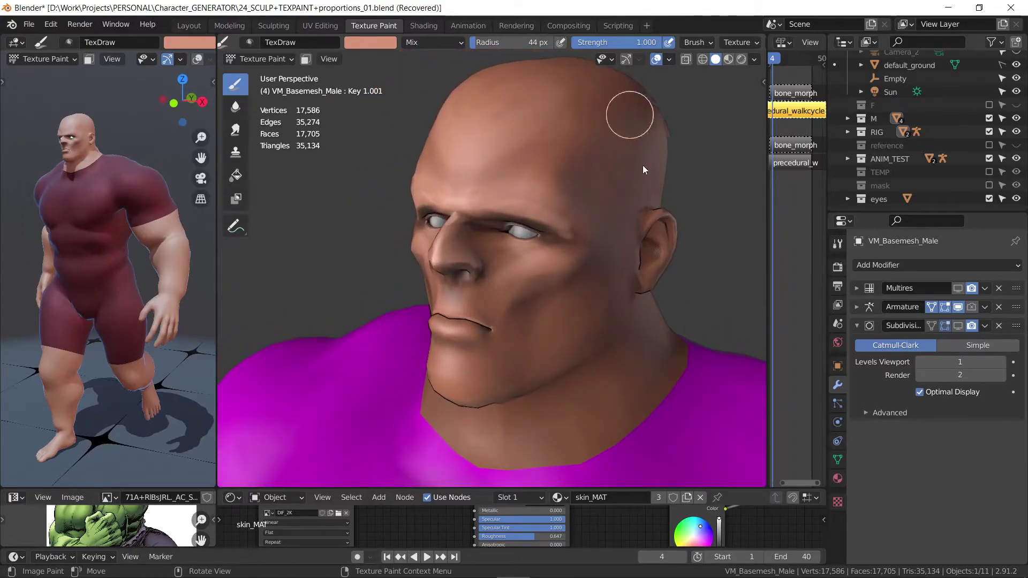
middle_click_drag(642, 165, 630, 150)
middle_click_drag(606, 288, 590, 226)
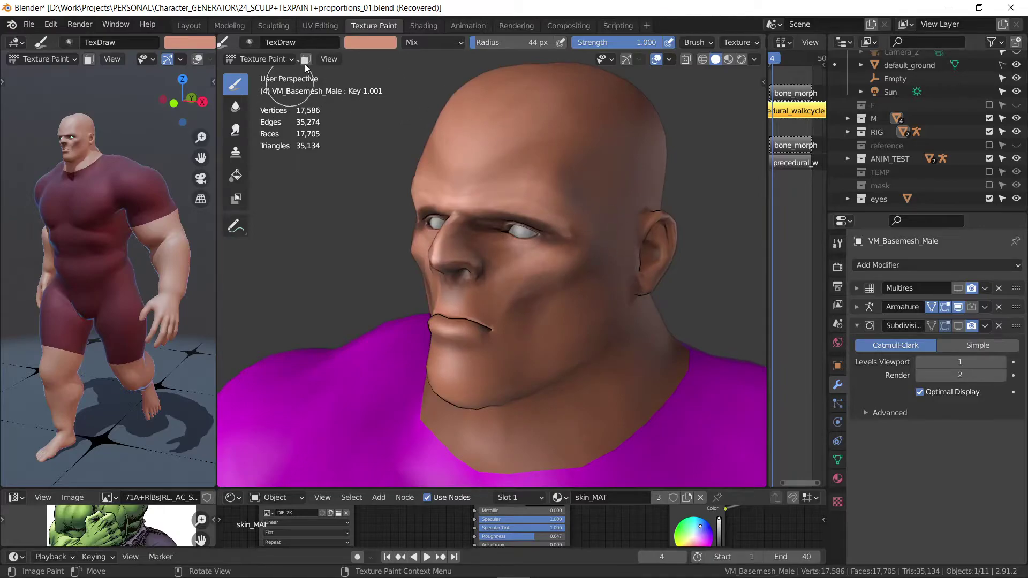
Step: Switch the brush colour to dark brown and paint a shadow under the chin
left_click(366, 44)
left_click(456, 189)
left_click(596, 259)
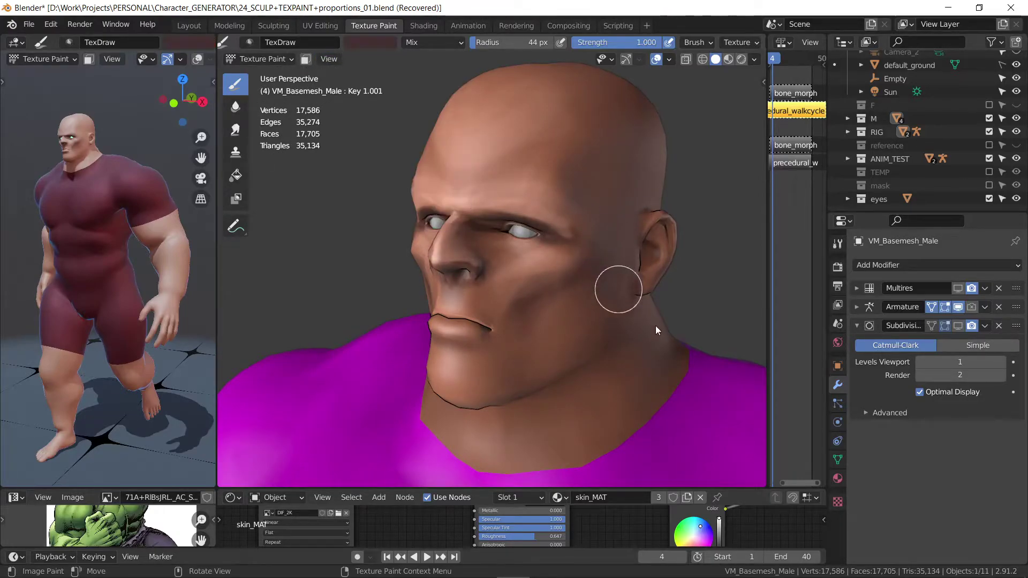
mouse_move(656, 326)
middle_mouse_down()
mouse_move(656, 255)
mouse_move(499, 356)
middle_mouse_up()
mouse_move(539, 363)
left_mouse_down()
mouse_move(557, 395)
mouse_move(613, 360)
mouse_move(452, 363)
mouse_move(448, 372)
left_mouse_up()
Step: Orbit around the head and shrink the brush to 21 px, then 10 px
mouse_move(576, 376)
middle_mouse_down()
mouse_move(638, 341)
mouse_move(592, 381)
middle_mouse_up()
middle_click_drag(682, 355, 599, 391)
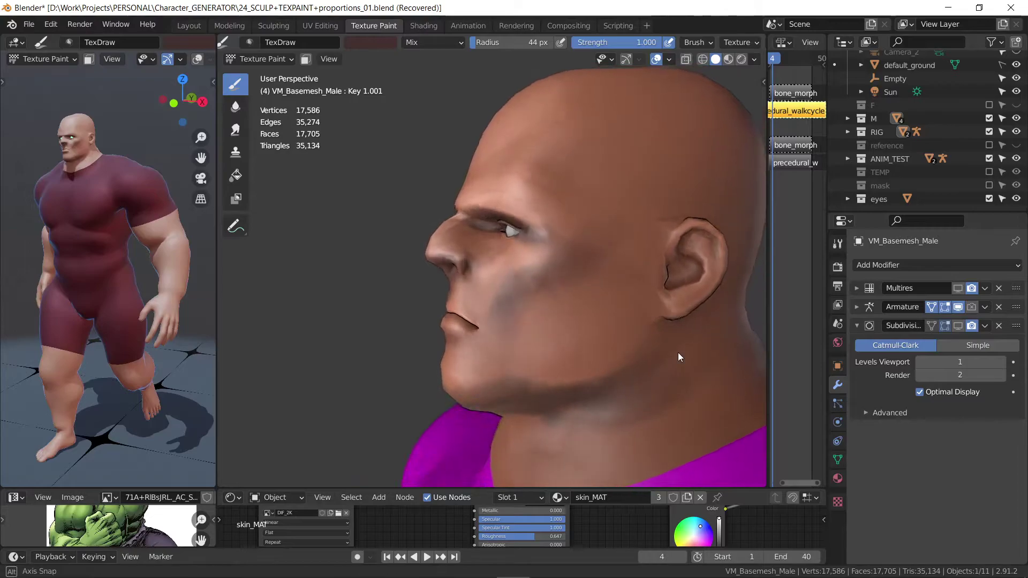
mouse_move(518, 441)
middle_mouse_down()
mouse_move(632, 365)
mouse_move(610, 376)
mouse_move(586, 292)
mouse_move(566, 282)
mouse_move(553, 317)
middle_mouse_up()
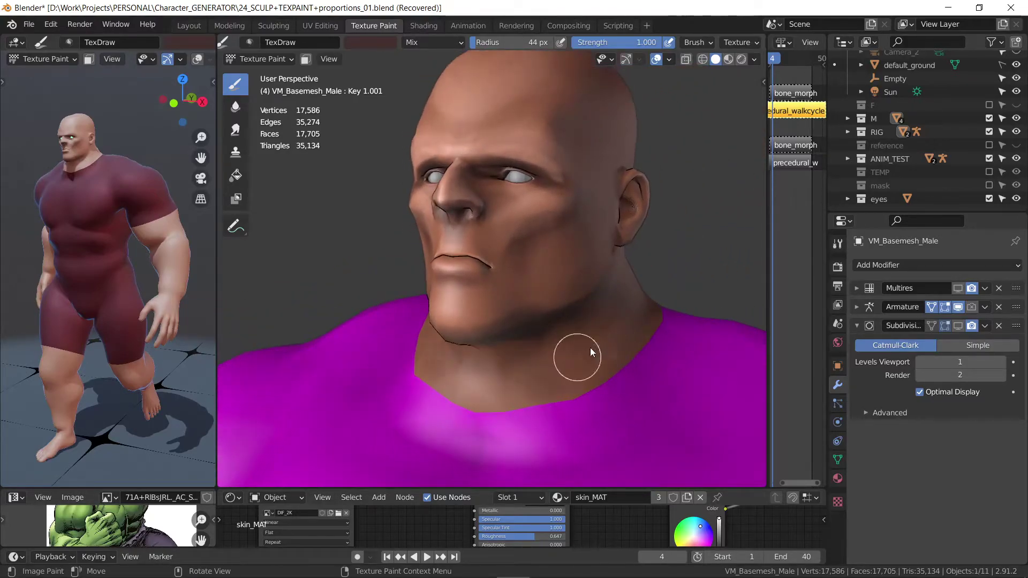
mouse_move(474, 373)
middle_mouse_down()
mouse_move(561, 283)
mouse_move(562, 317)
middle_mouse_up()
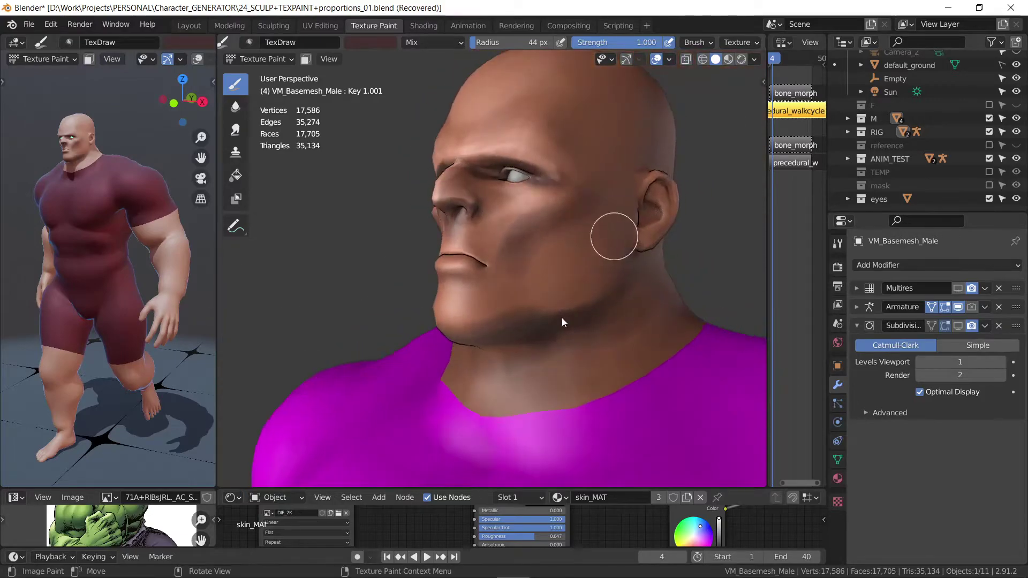
middle_click_drag(481, 323, 460, 287)
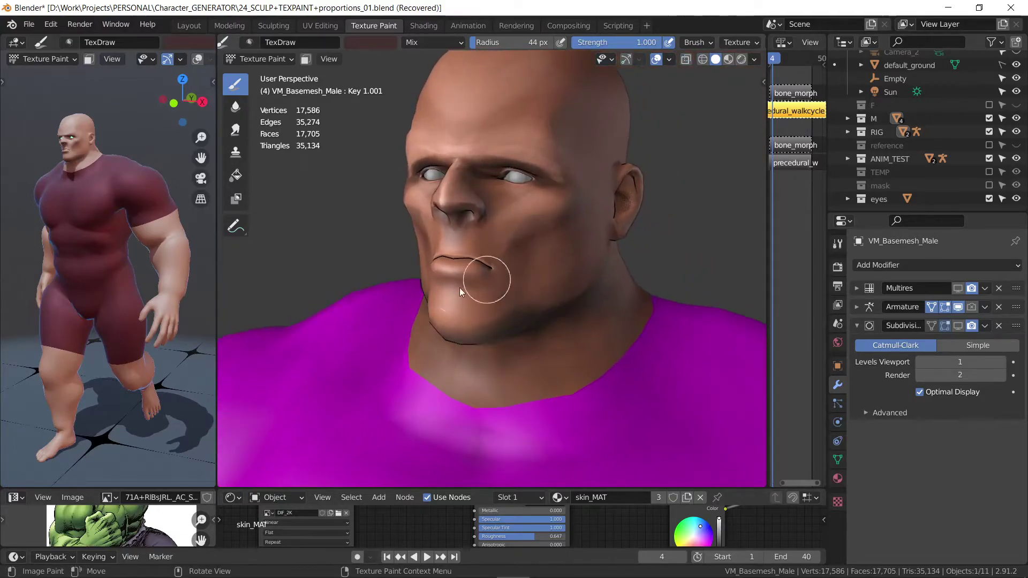
middle_click_drag(525, 304, 548, 262)
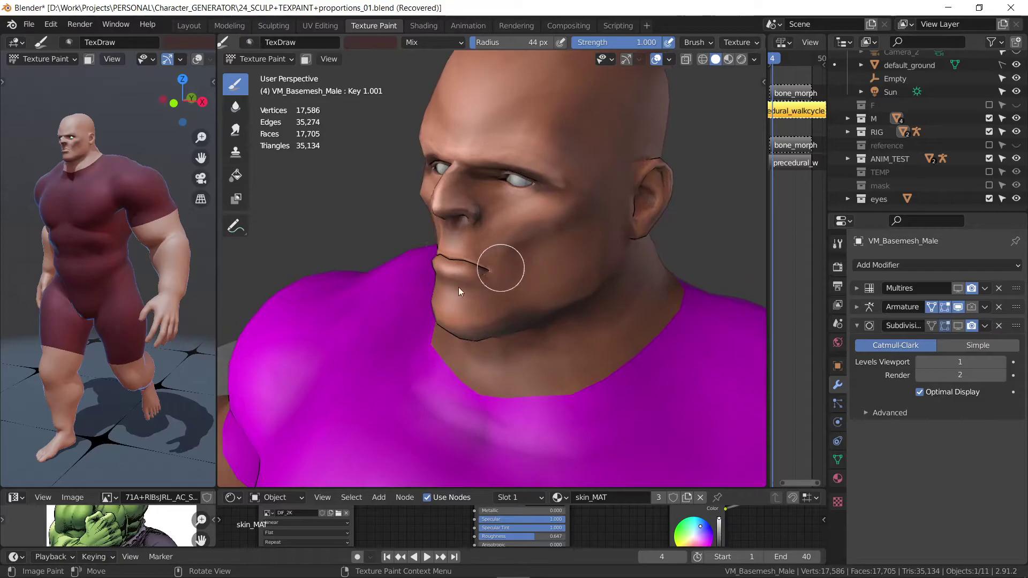
key("bracketleft")
key("bracketleft")
key("bracketleft")
mouse_move(637, 200)
middle_mouse_down()
mouse_move(703, 175)
mouse_move(595, 198)
middle_mouse_up()
middle_click_drag(667, 205, 677, 183)
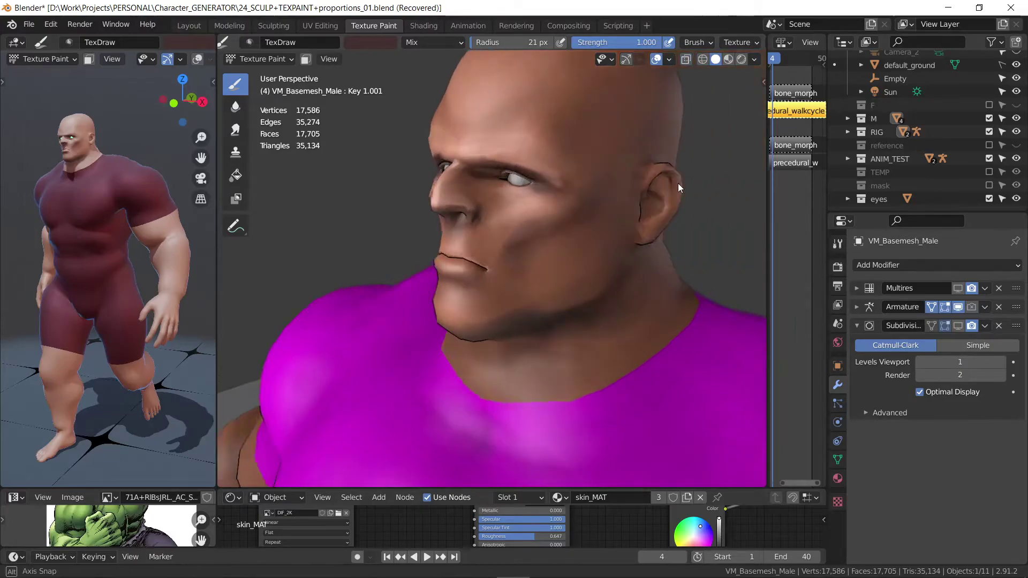
mouse_move(564, 167)
middle_mouse_down()
mouse_move(622, 166)
mouse_move(562, 166)
middle_mouse_up()
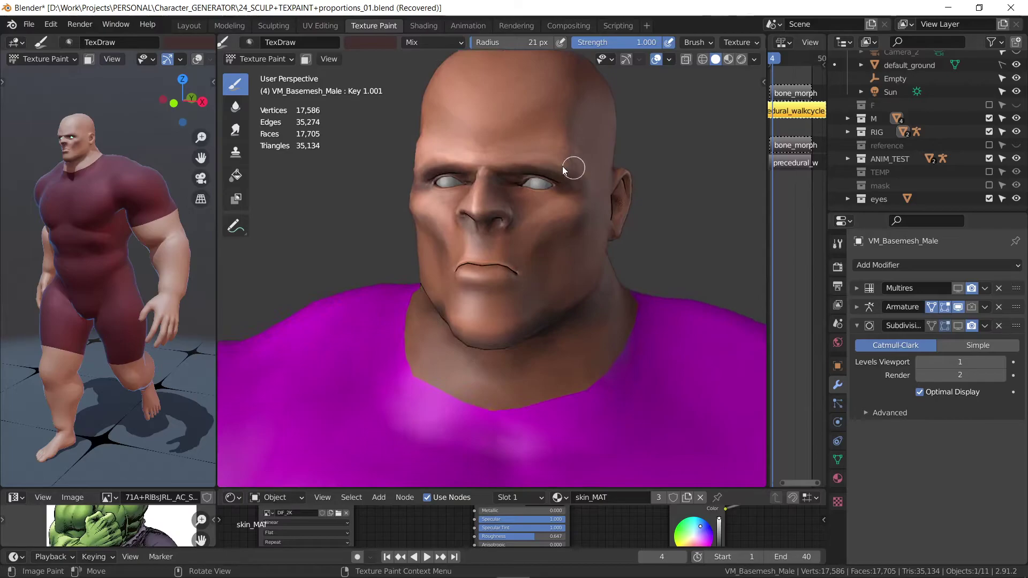
key("f")
left_click(525, 162)
Step: Paint dark mirrored eyebrows and make brush radius follow pen pressure
mouse_move(571, 168)
left_mouse_down()
mouse_move(485, 169)
mouse_move(542, 155)
mouse_move(586, 172)
left_mouse_up()
key("ctrl+z")
mouse_move(587, 171)
middle_mouse_down()
mouse_move(540, 211)
mouse_move(537, 188)
mouse_move(512, 223)
mouse_move(526, 194)
middle_mouse_up()
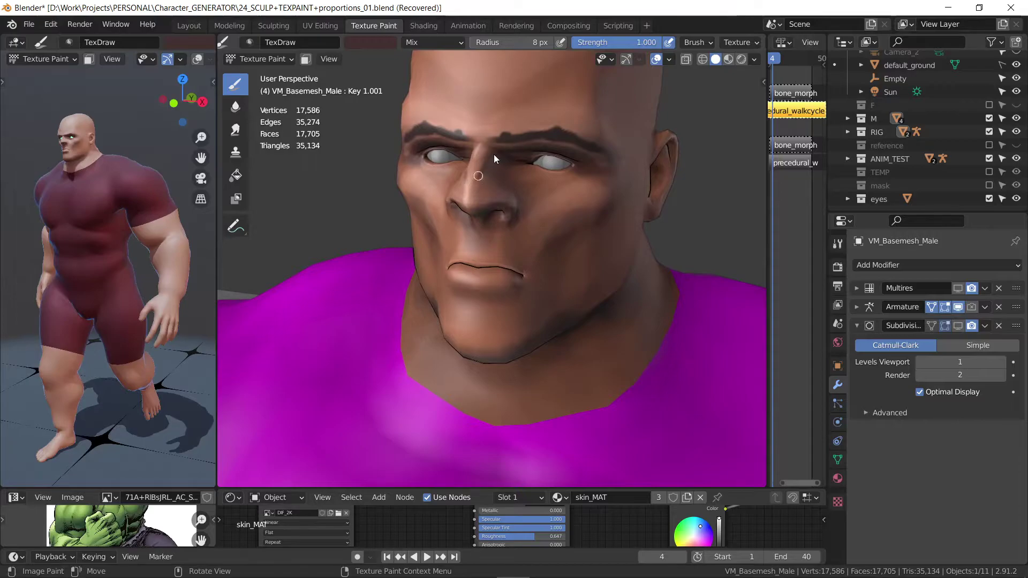
left_click(560, 43)
Step: Paint dark marks under both eyes and orbit around the head to check them
left_click_drag(566, 180, 540, 182)
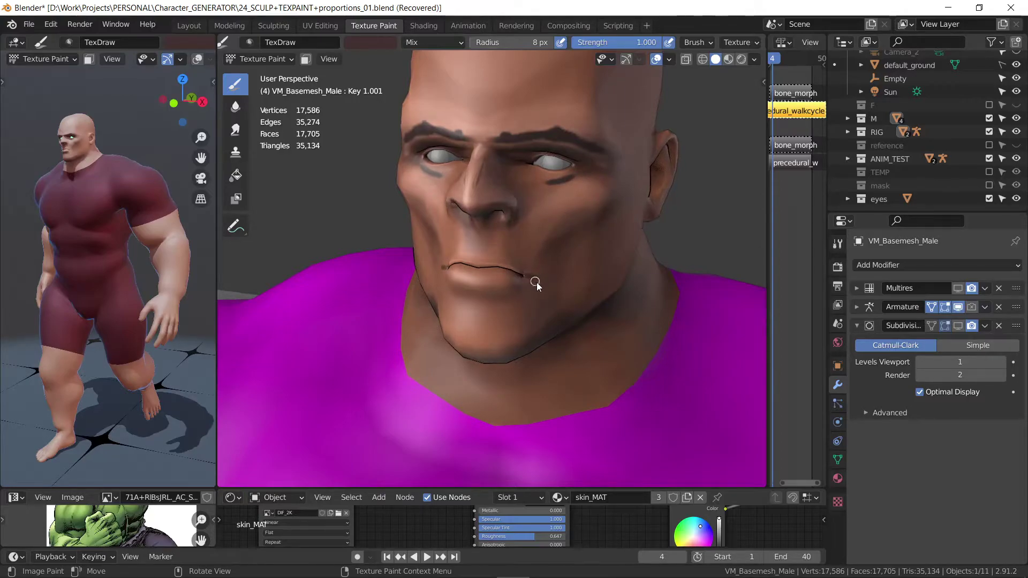
mouse_move(522, 178)
middle_mouse_down()
mouse_move(550, 178)
mouse_move(494, 224)
mouse_move(479, 222)
mouse_move(496, 224)
mouse_move(512, 140)
middle_mouse_up()
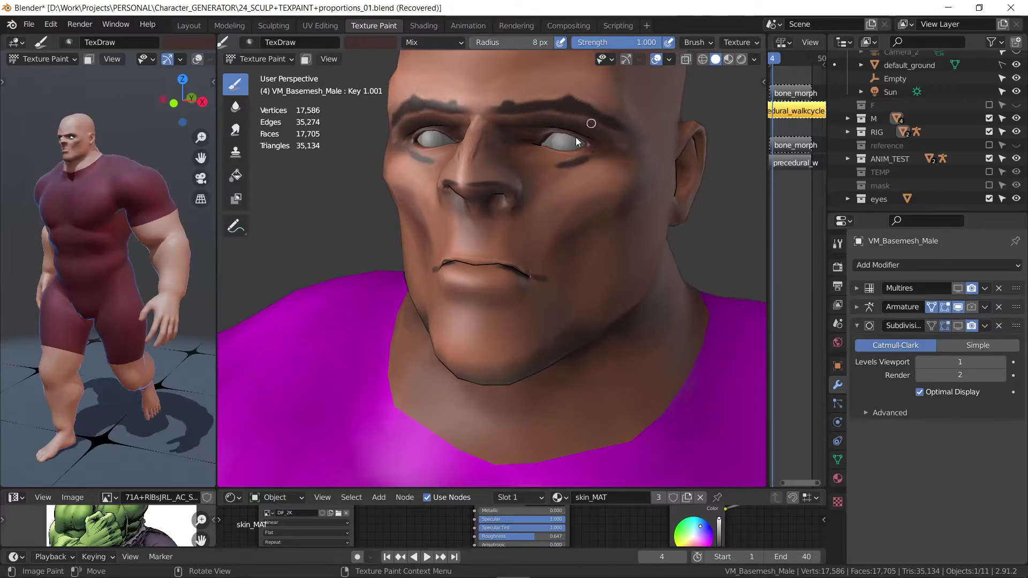
mouse_move(469, 172)
middle_mouse_down()
mouse_move(496, 191)
mouse_move(525, 180)
mouse_move(445, 173)
mouse_move(445, 162)
middle_mouse_up()
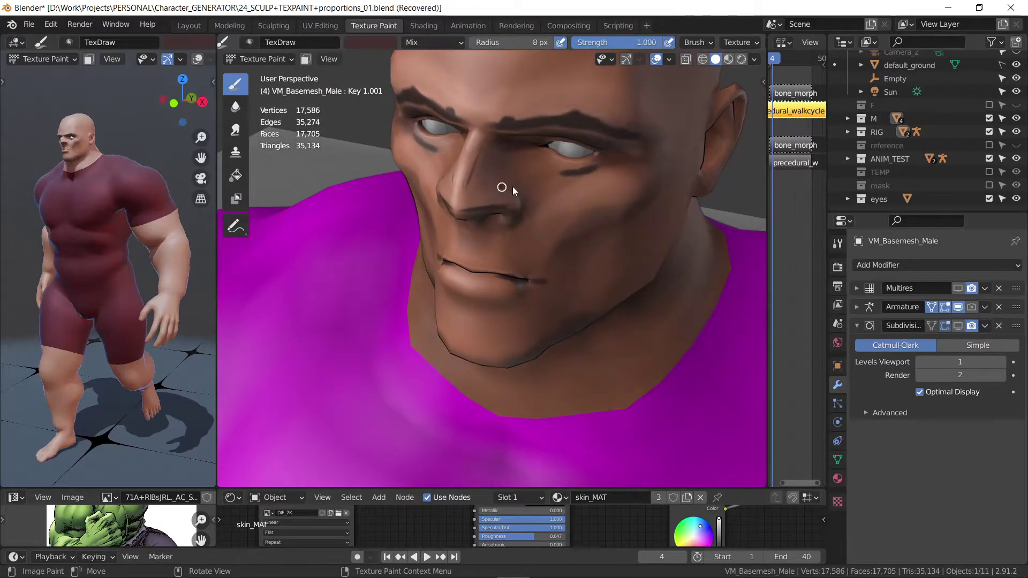
mouse_move(512, 186)
middle_mouse_down()
mouse_move(604, 158)
mouse_move(473, 106)
middle_mouse_up()
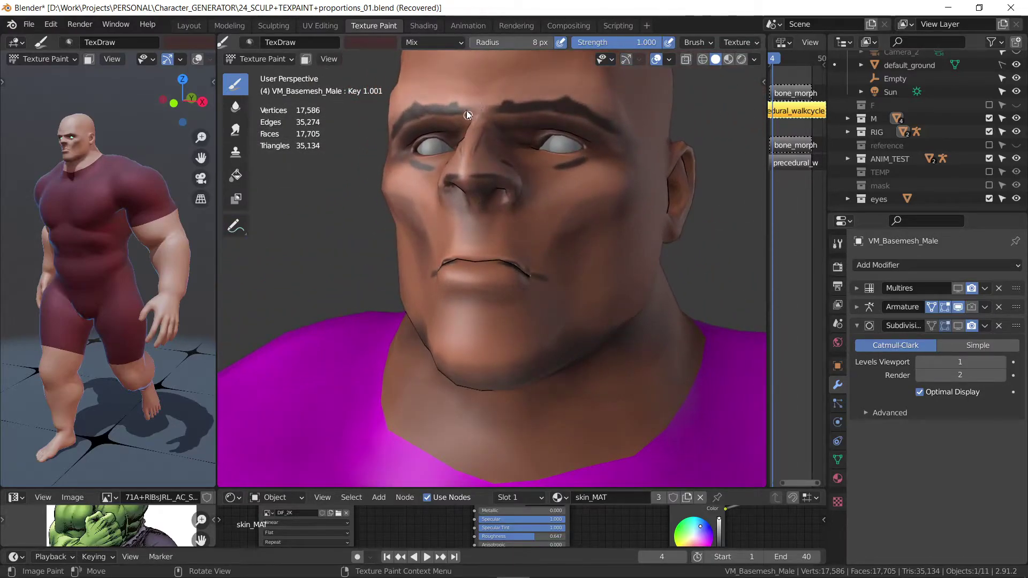
mouse_move(493, 144)
middle_mouse_down()
mouse_move(586, 113)
mouse_move(471, 159)
mouse_move(461, 113)
mouse_move(488, 165)
middle_mouse_up()
middle_click_drag(592, 119, 568, 123)
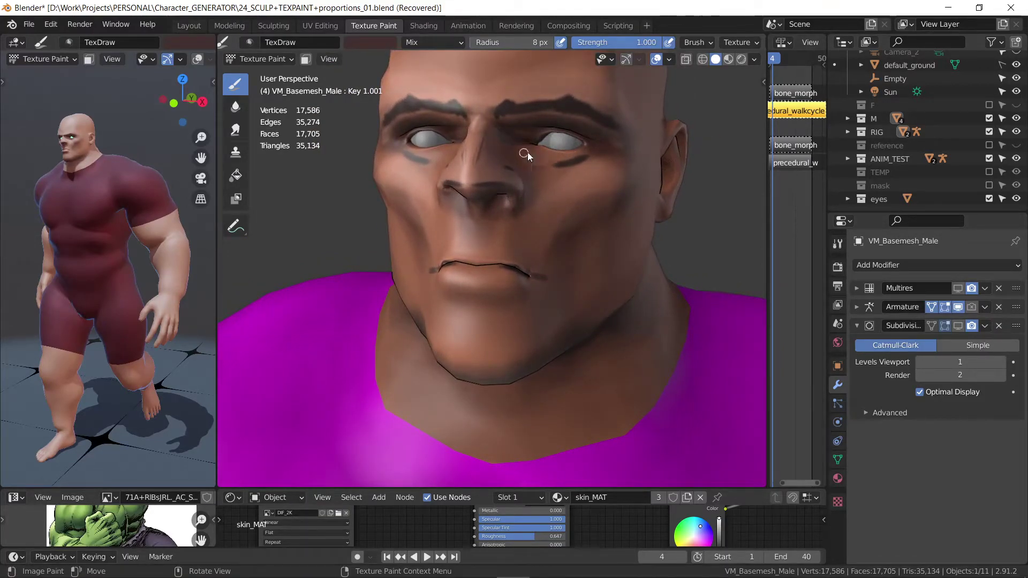
mouse_move(519, 152)
middle_mouse_down()
mouse_move(542, 139)
mouse_move(534, 167)
middle_mouse_up()
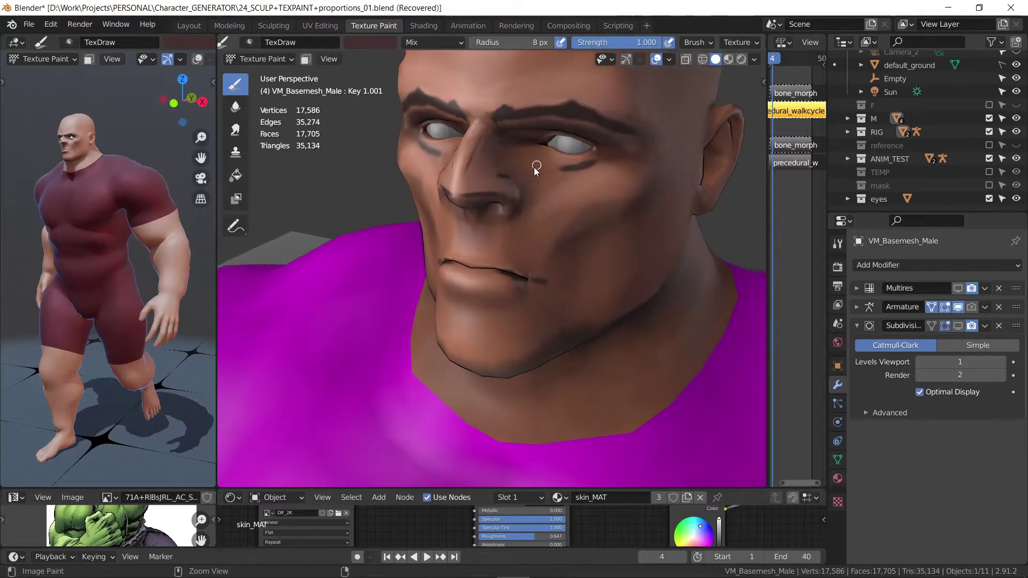
Step: Paint a dark mark at the inner eyelid and a dark line under the lower lip
left_click_drag(524, 148, 544, 144)
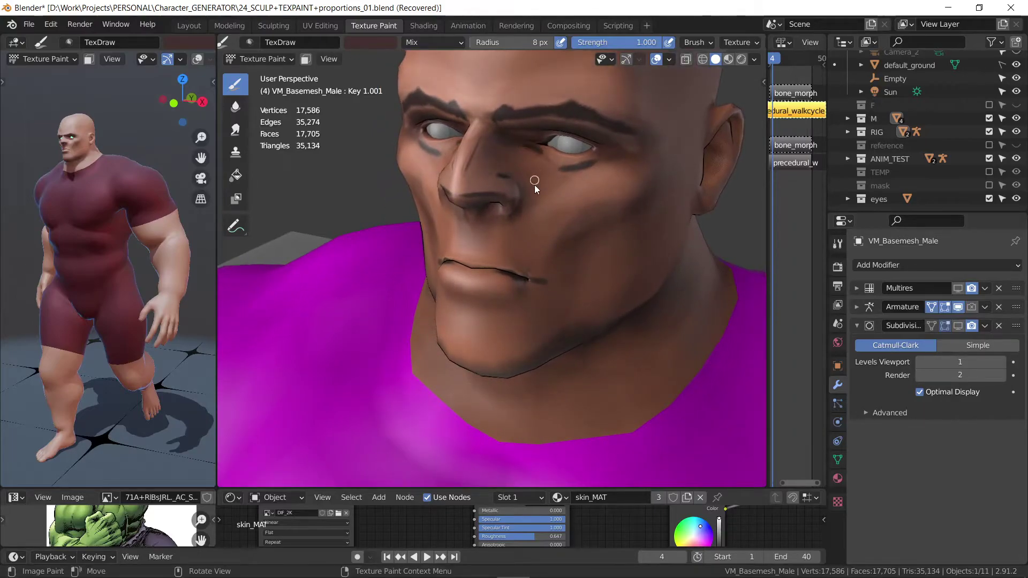
middle_click_drag(548, 178, 570, 153)
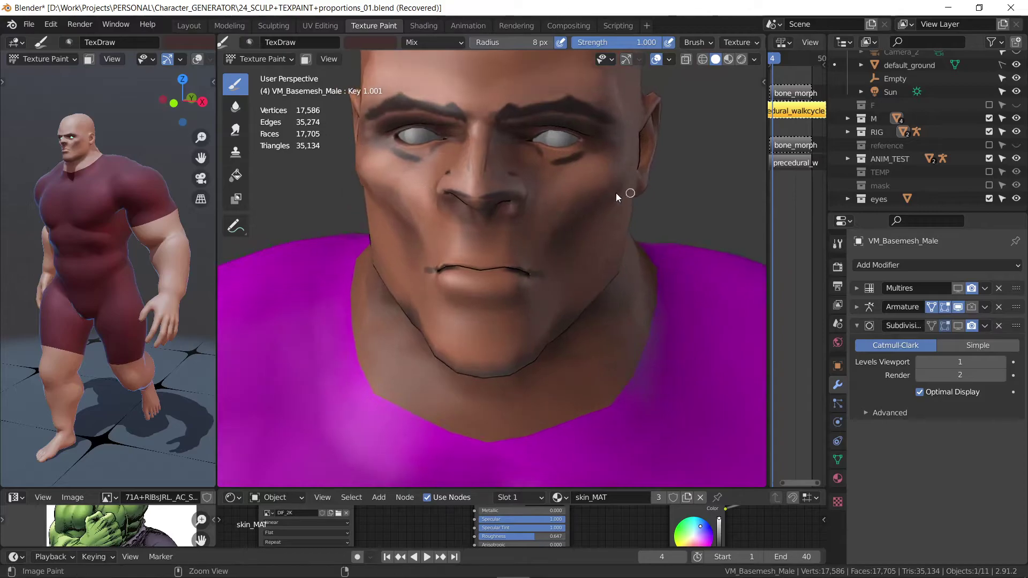
middle_click_drag(616, 192, 611, 201)
left_click_drag(452, 294, 514, 295)
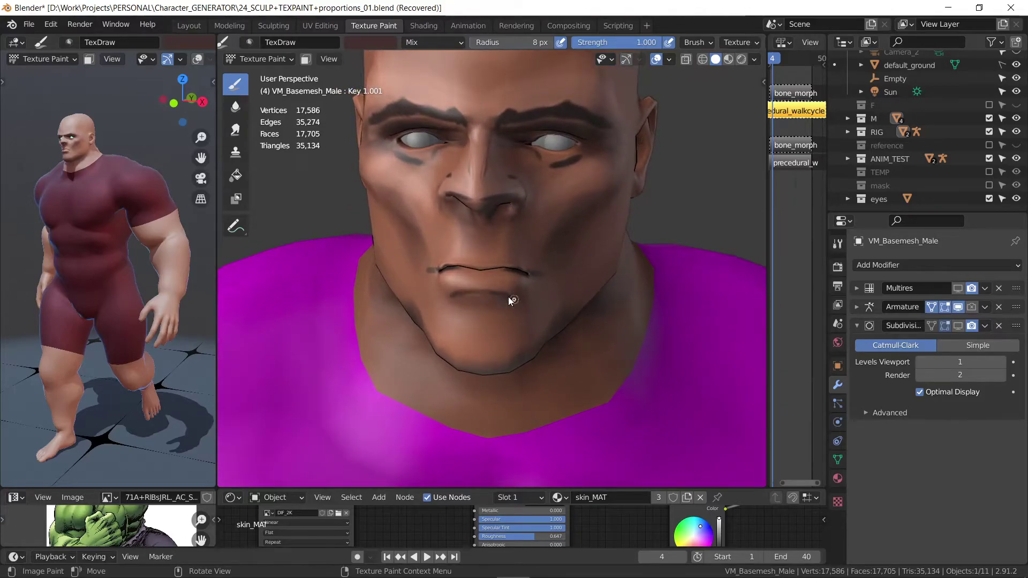
Step: Darken the shadow along the jawline from a right three-quarter view
middle_click_drag(485, 262, 480, 264)
mouse_move(539, 247)
middle_mouse_down()
mouse_move(493, 240)
mouse_move(590, 246)
mouse_move(607, 218)
mouse_move(551, 146)
mouse_move(435, 277)
middle_mouse_up()
mouse_move(470, 281)
left_mouse_down()
mouse_move(419, 290)
mouse_move(564, 265)
left_mouse_up()
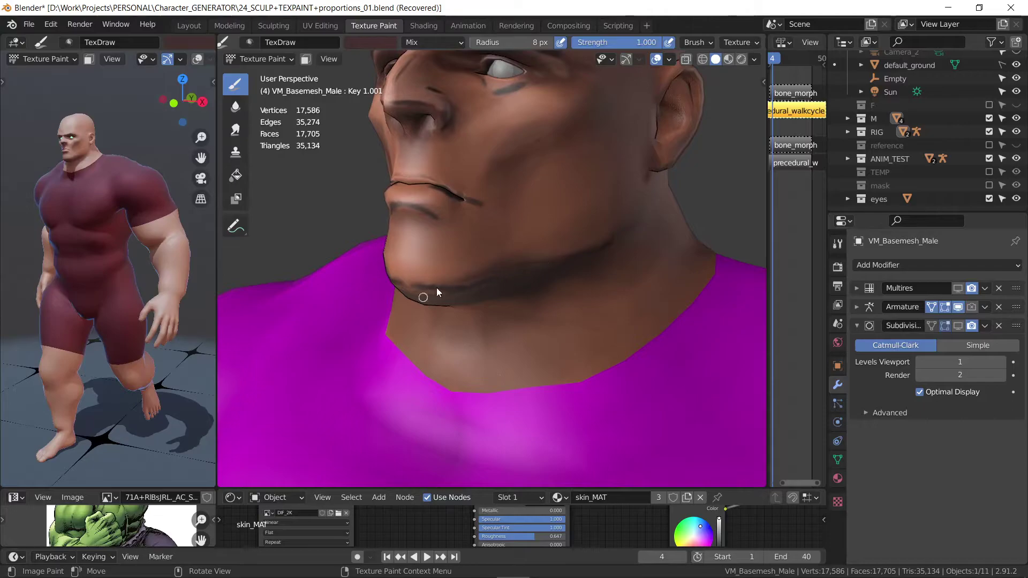
mouse_move(436, 287)
middle_mouse_down()
mouse_move(515, 180)
mouse_move(580, 198)
mouse_move(556, 208)
mouse_move(535, 157)
mouse_move(551, 149)
mouse_move(524, 185)
mouse_move(486, 191)
mouse_move(506, 194)
mouse_move(494, 220)
mouse_move(545, 208)
mouse_move(509, 214)
mouse_move(541, 188)
mouse_move(600, 253)
mouse_move(583, 300)
mouse_move(640, 174)
mouse_move(558, 191)
mouse_move(538, 217)
mouse_move(521, 218)
mouse_move(536, 191)
middle_mouse_up()
left_click(754, 60)
left_click(789, 122)
middle_click_drag(101, 225, 111, 241)
scroll(149, 140, "up", 5)
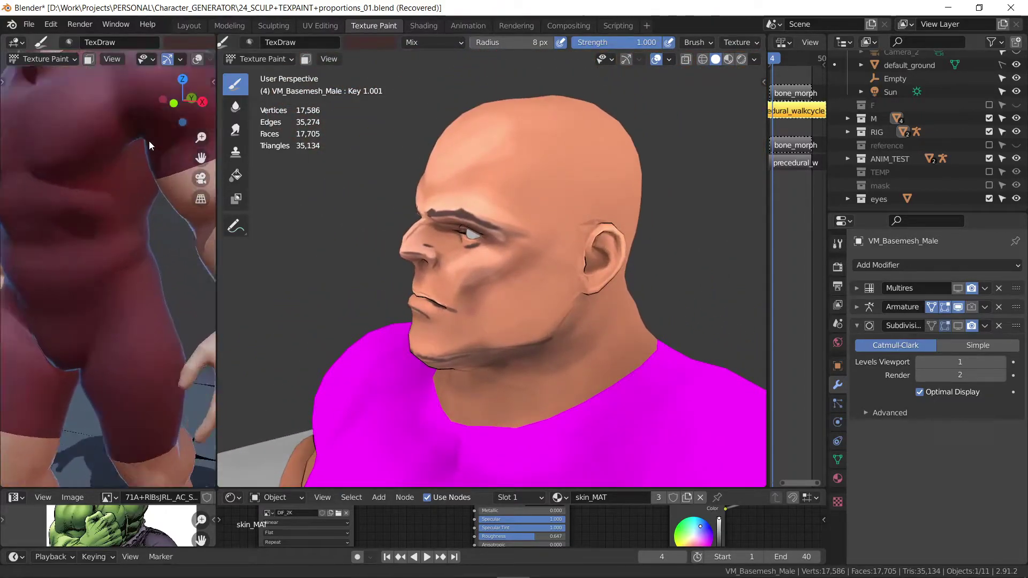
middle_click_drag(149, 140, 141, 224)
scroll(178, 343, "down", 4)
mouse_move(179, 342)
middle_mouse_down()
mouse_move(141, 231)
mouse_move(118, 237)
mouse_move(153, 228)
mouse_move(111, 236)
middle_mouse_up()
scroll(163, 245, "up", 3)
mouse_move(507, 258)
middle_mouse_down()
mouse_move(481, 264)
mouse_move(574, 258)
mouse_move(516, 266)
mouse_move(554, 233)
mouse_move(506, 196)
middle_mouse_up()
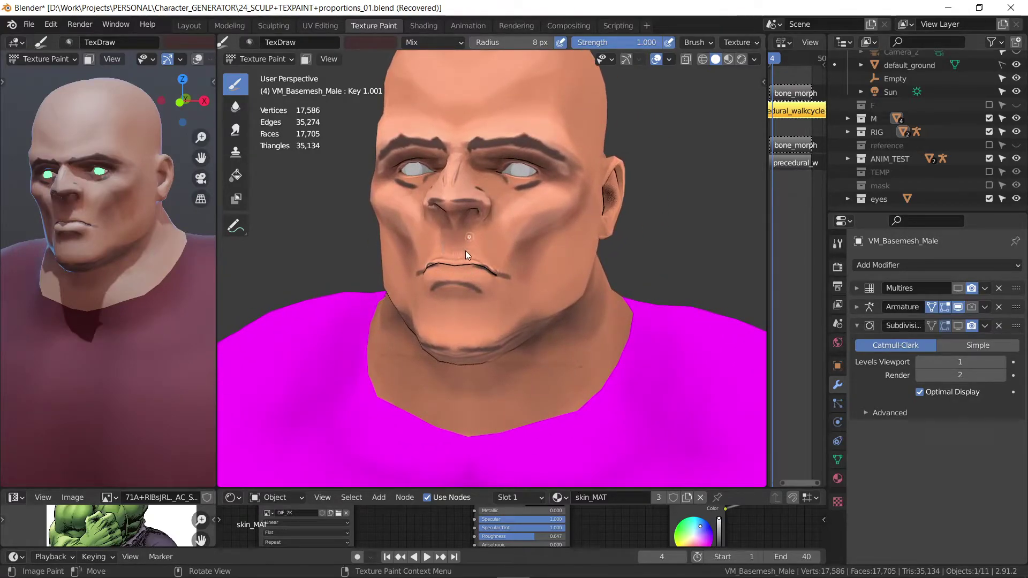
Step: Cover the under-nose marks with skin tone and paint the upper lip a saturated dark red
left_click_drag(451, 251, 466, 239)
left_click(373, 44)
left_click(374, 41)
left_click_drag(411, 118, 406, 146)
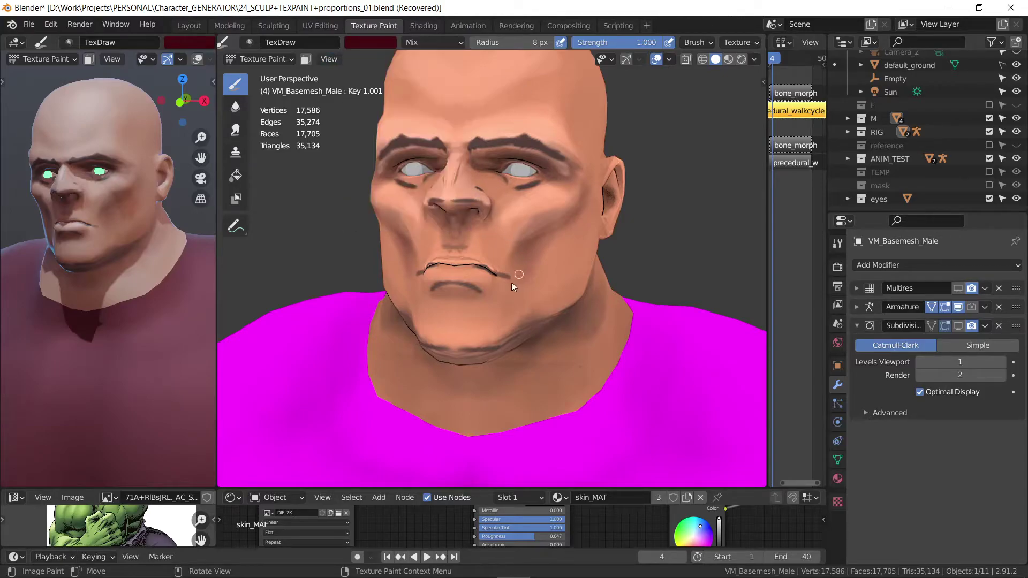
mouse_move(432, 265)
left_mouse_down()
mouse_move(487, 273)
mouse_move(451, 277)
mouse_move(486, 276)
mouse_move(462, 275)
left_mouse_up()
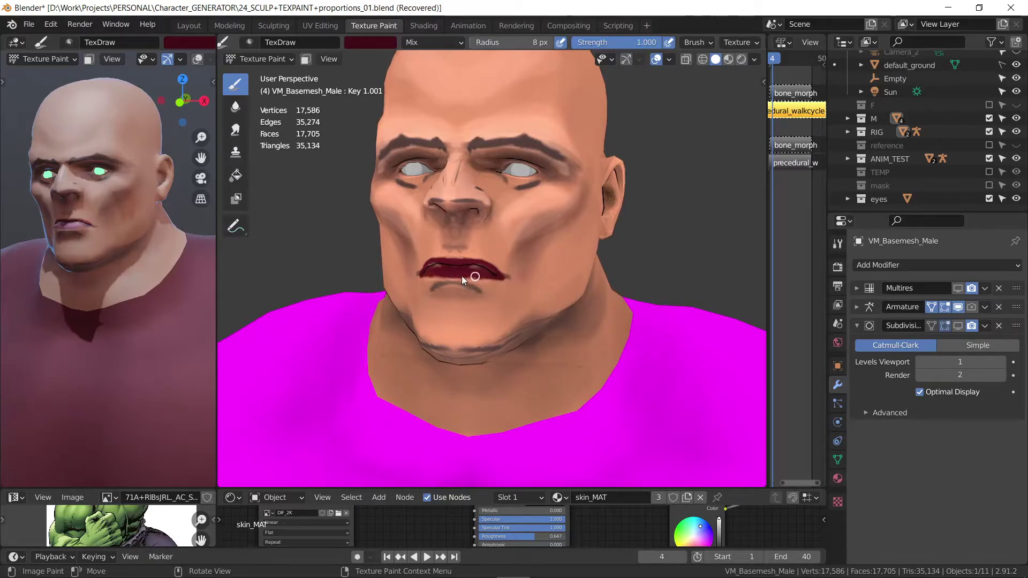
Step: Zoom in on the face, adjust the brush colour brightness, and enlarge the node and reference area
scroll(155, 233, "up", 5)
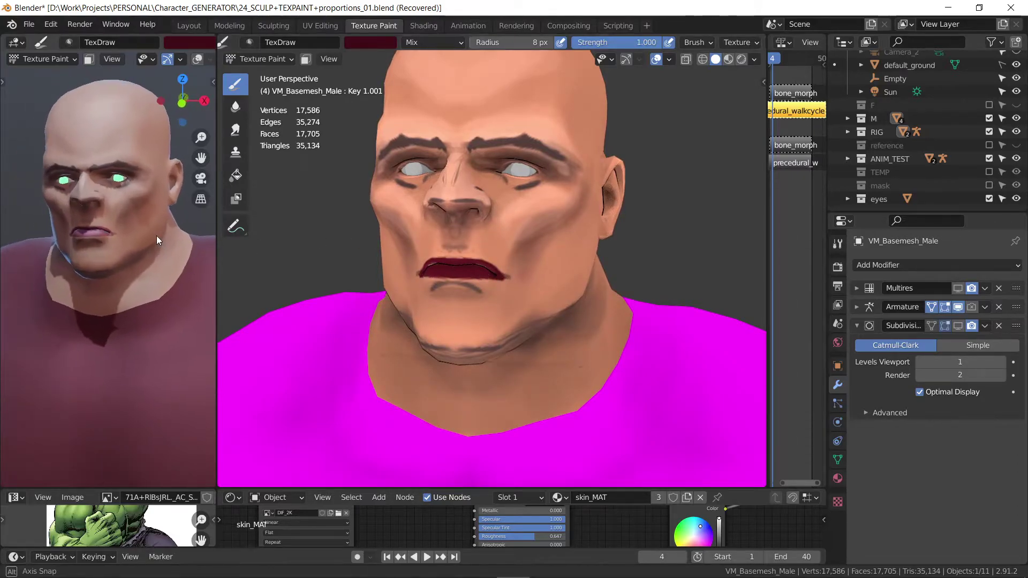
mouse_move(157, 236)
middle_mouse_down()
mouse_move(138, 227)
mouse_move(130, 199)
mouse_move(130, 234)
middle_mouse_up()
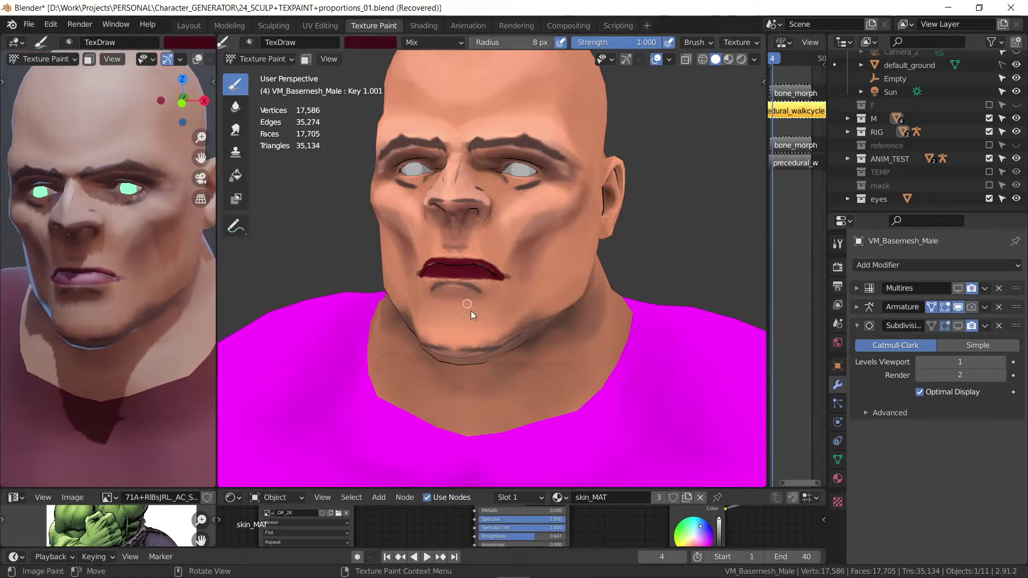
mouse_move(470, 311)
middle_mouse_down()
mouse_move(486, 304)
mouse_move(471, 273)
mouse_move(487, 212)
mouse_move(436, 265)
middle_mouse_up()
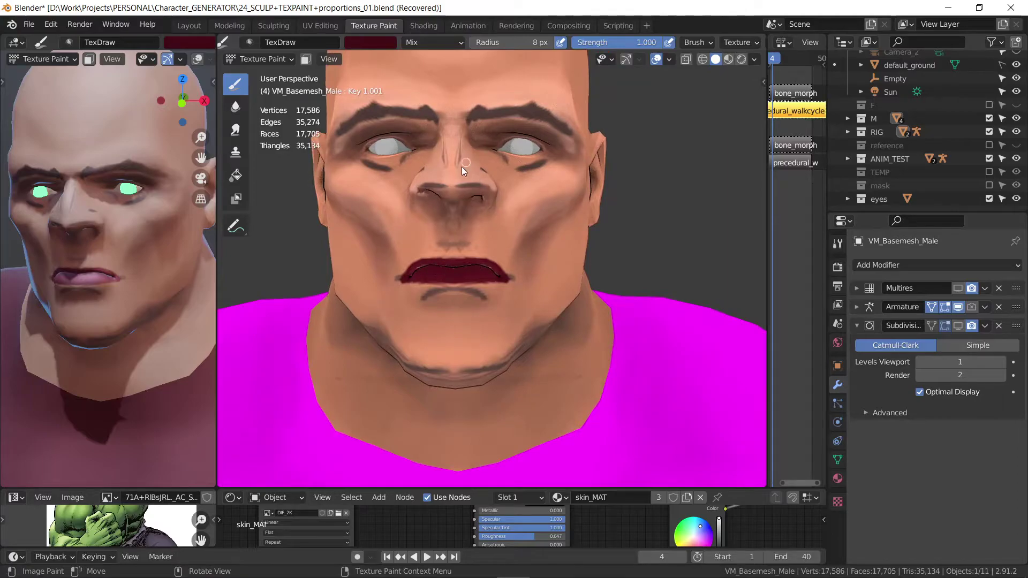
middle_click_drag(462, 166, 433, 154)
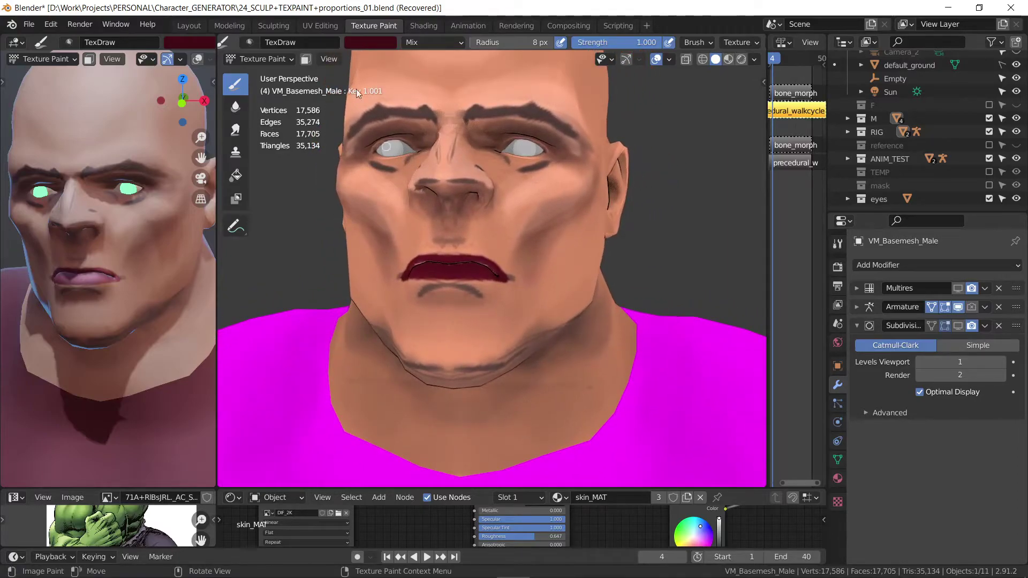
left_click(368, 41)
left_click_drag(458, 131, 458, 114)
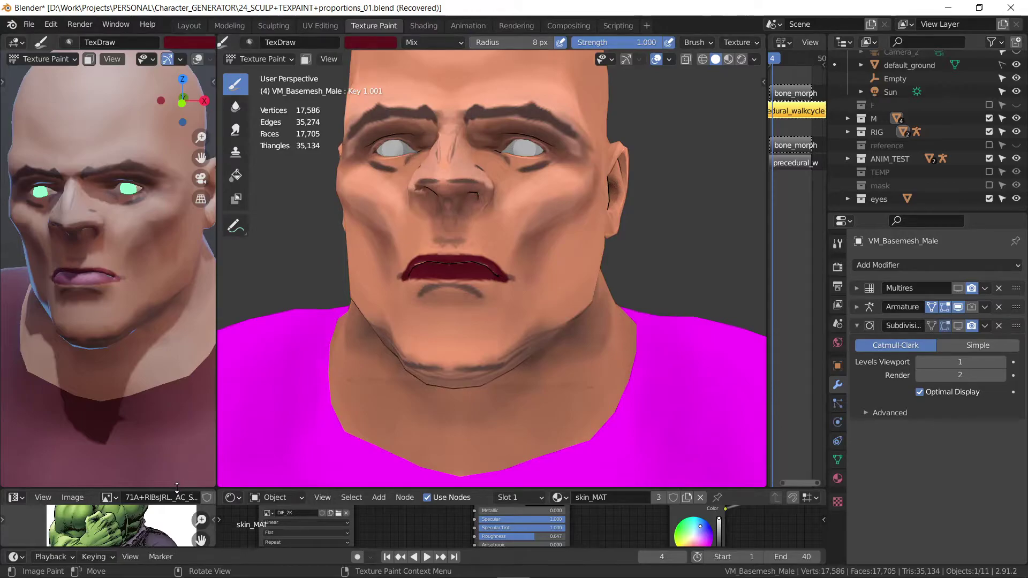
left_click_drag(177, 487, 177, 325)
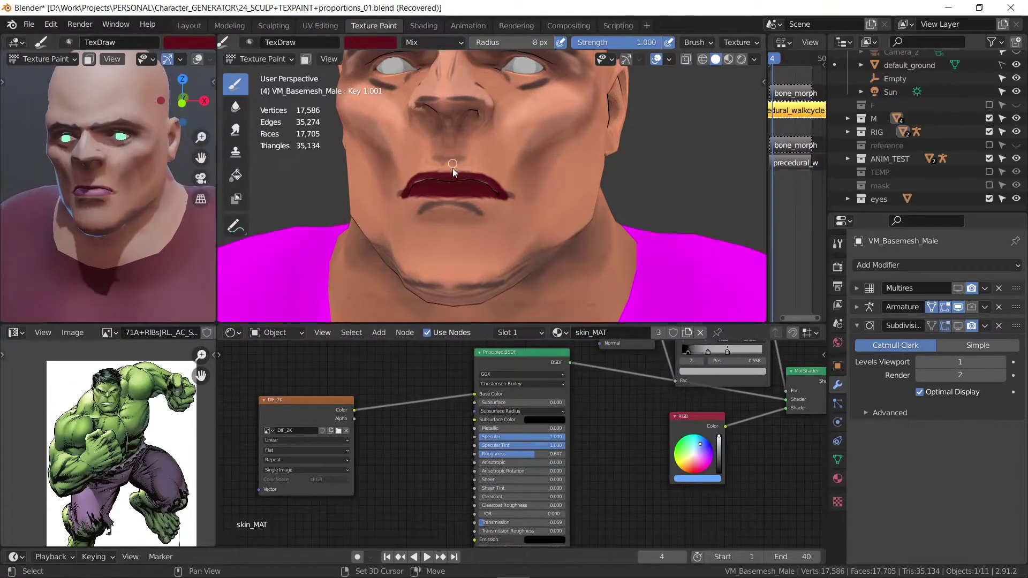
Step: Brighten the brush colour toward crimson in the colour picker
scroll(345, 294, "down", 2)
scroll(146, 353, "up", 1)
scroll(146, 352, "up", 2)
scroll(147, 353, "up", 1)
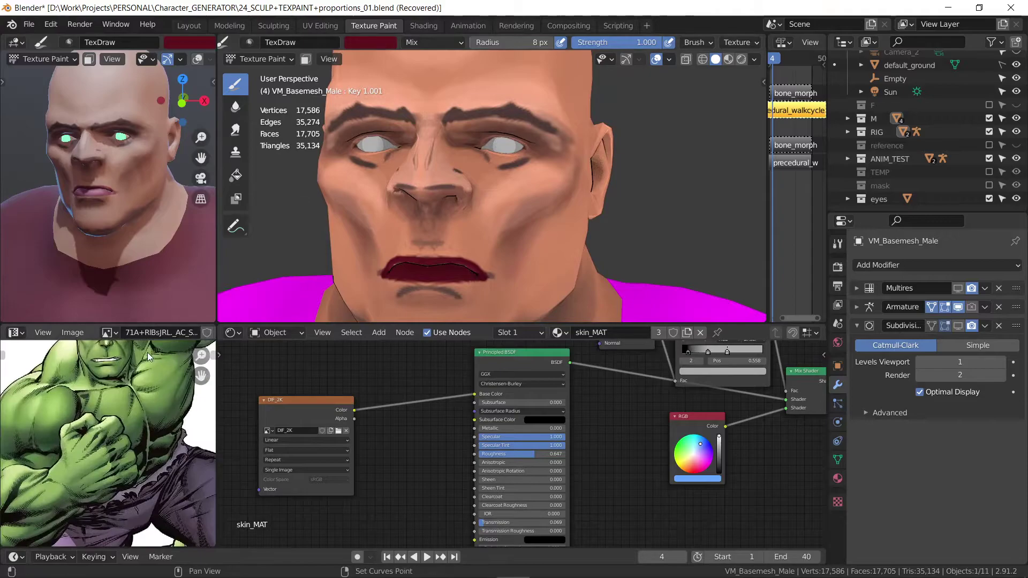
scroll(124, 416, "up", 2)
scroll(125, 416, "up", 2)
scroll(124, 416, "up", 1)
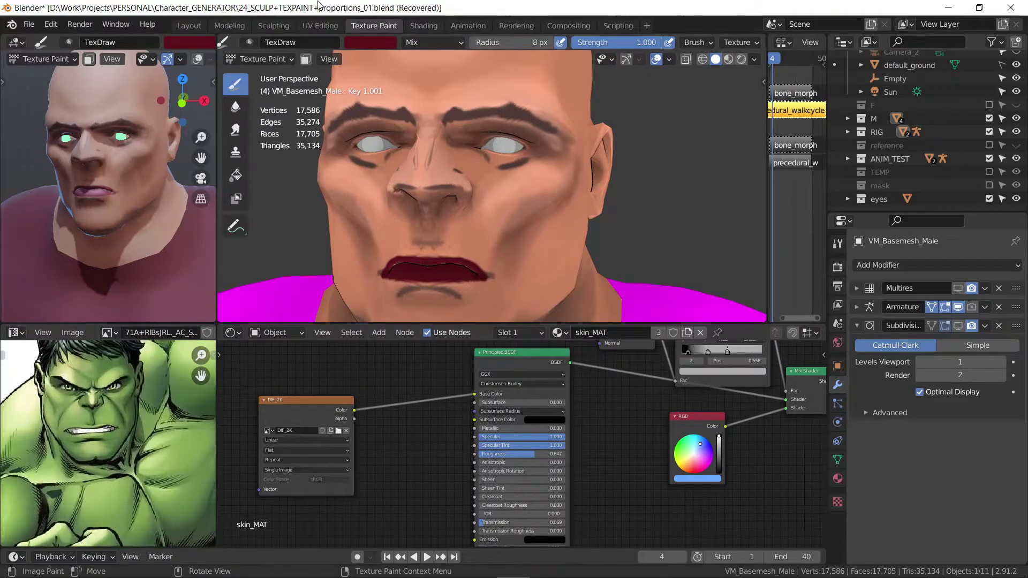
left_click(384, 44)
left_click(368, 42)
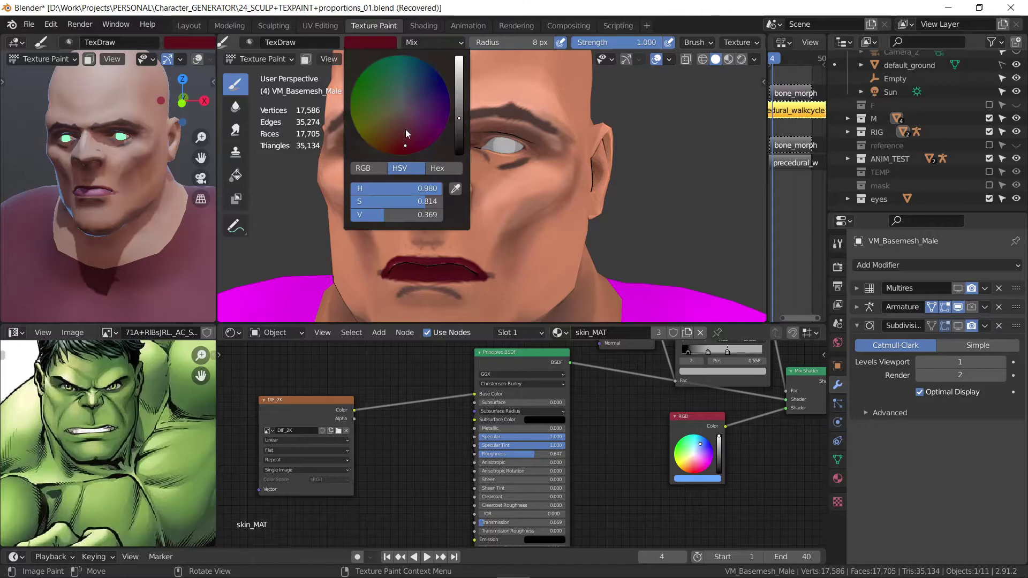
left_click_drag(458, 112, 459, 80)
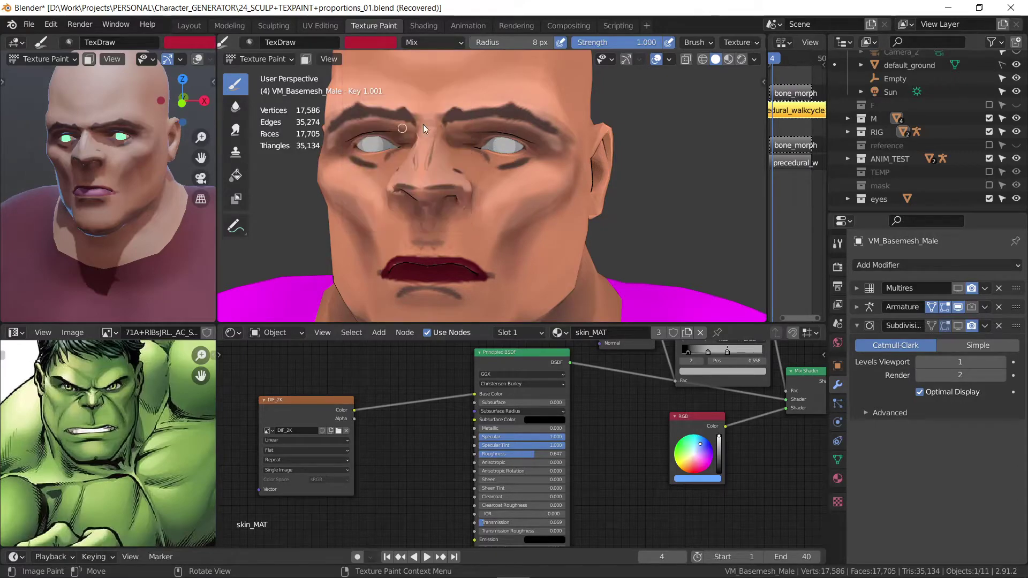
Step: Eyedrop the Hulk's green skin from the reference image as the brush colour
left_click(385, 47)
left_click(459, 185)
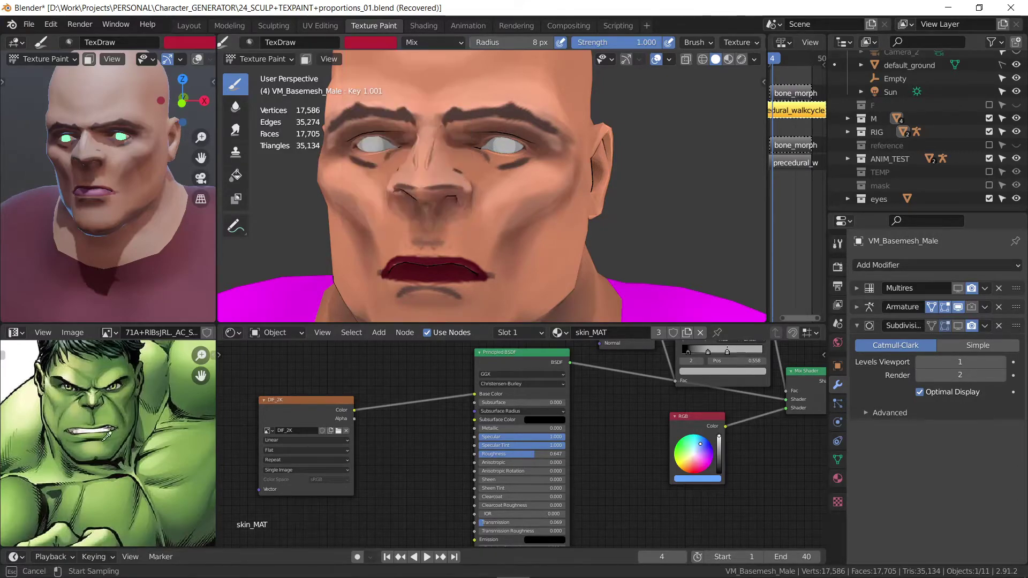
left_click(134, 409)
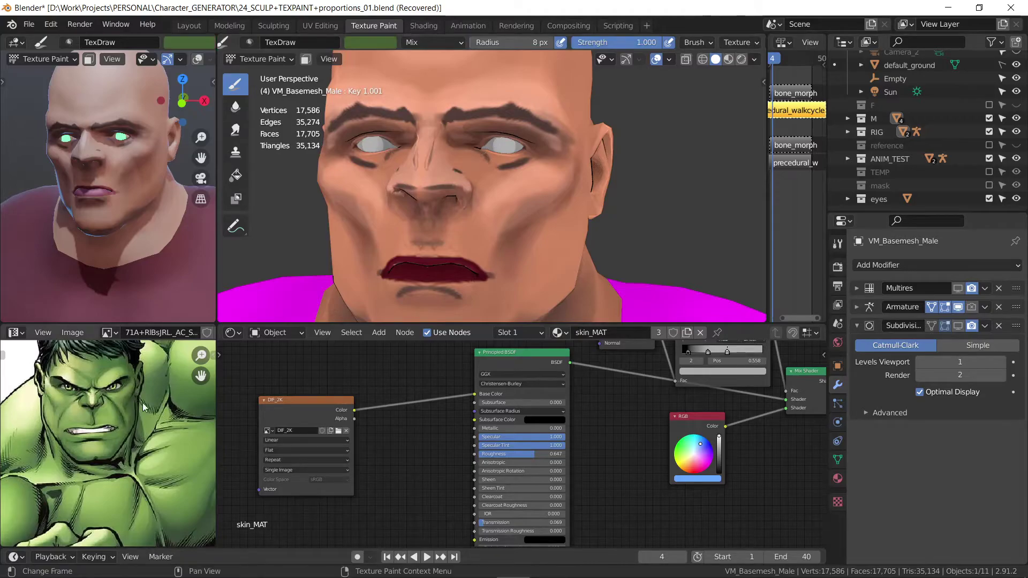
left_click(328, 59)
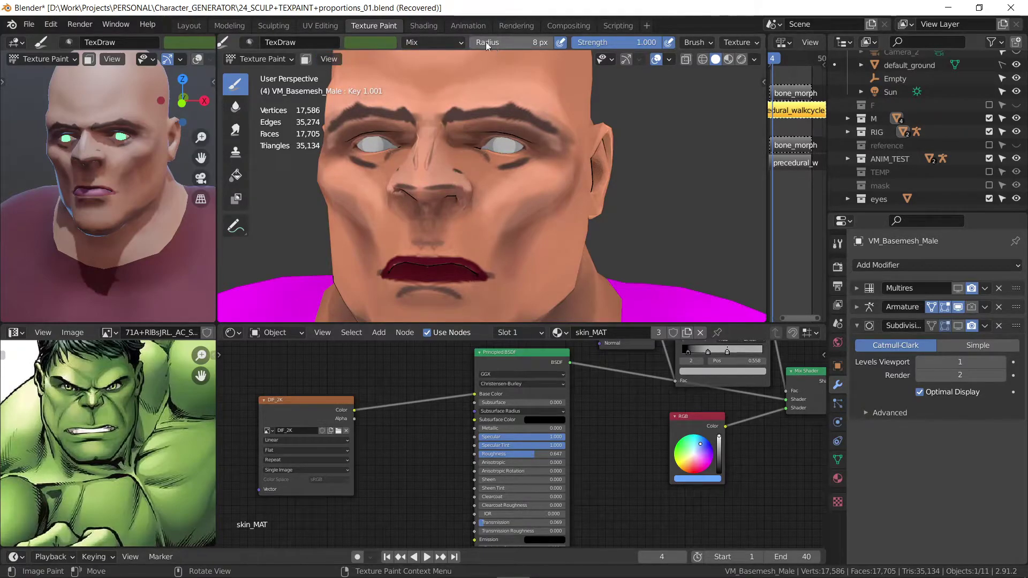
mouse_move(381, 42)
middle_mouse_down()
mouse_move(554, 34)
mouse_move(213, 98)
middle_mouse_up()
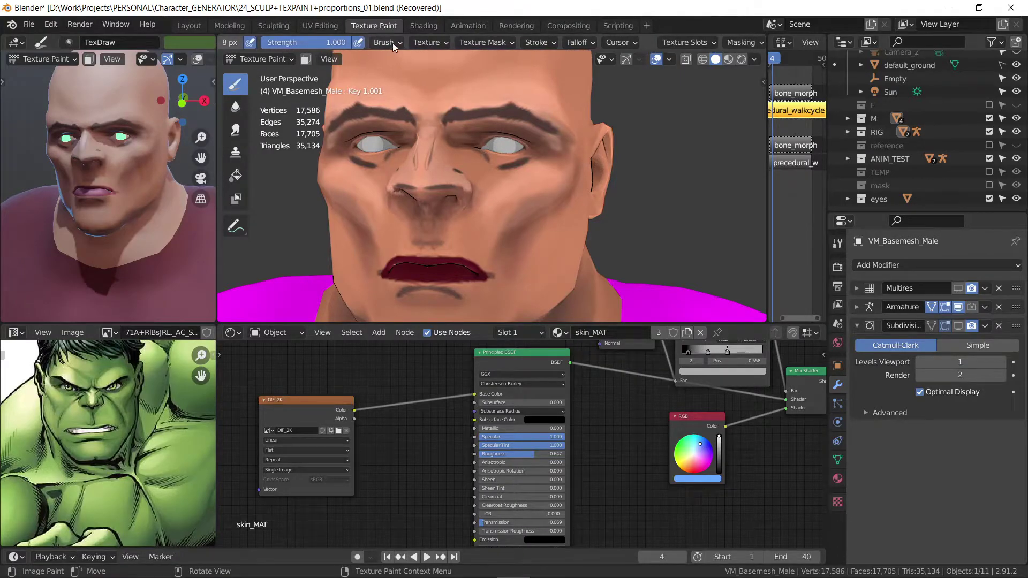
Step: Review the brush texture settings and return to Texture Paint mode
left_click(392, 41)
mouse_move(430, 42)
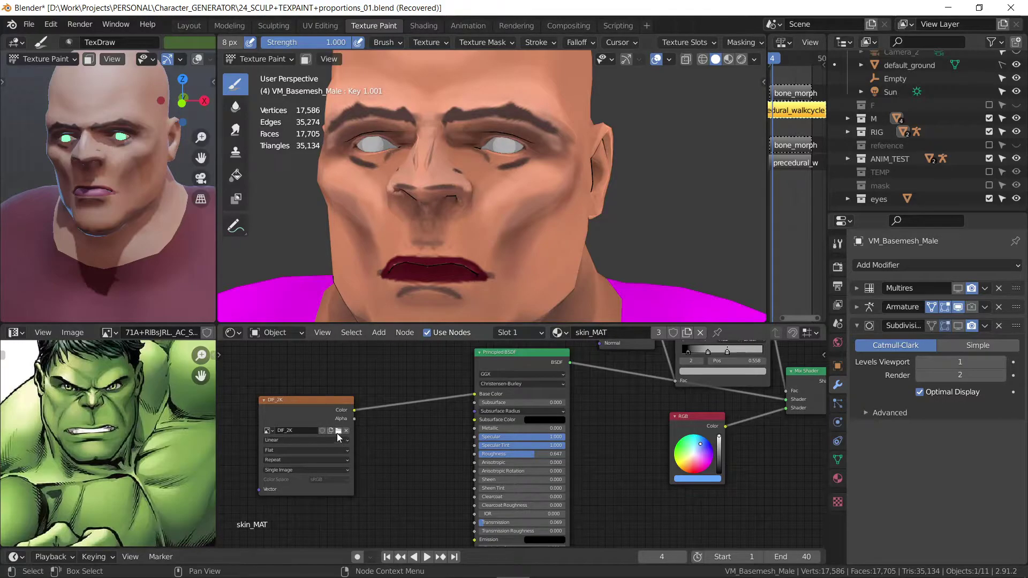
scroll(133, 396, "down", 2)
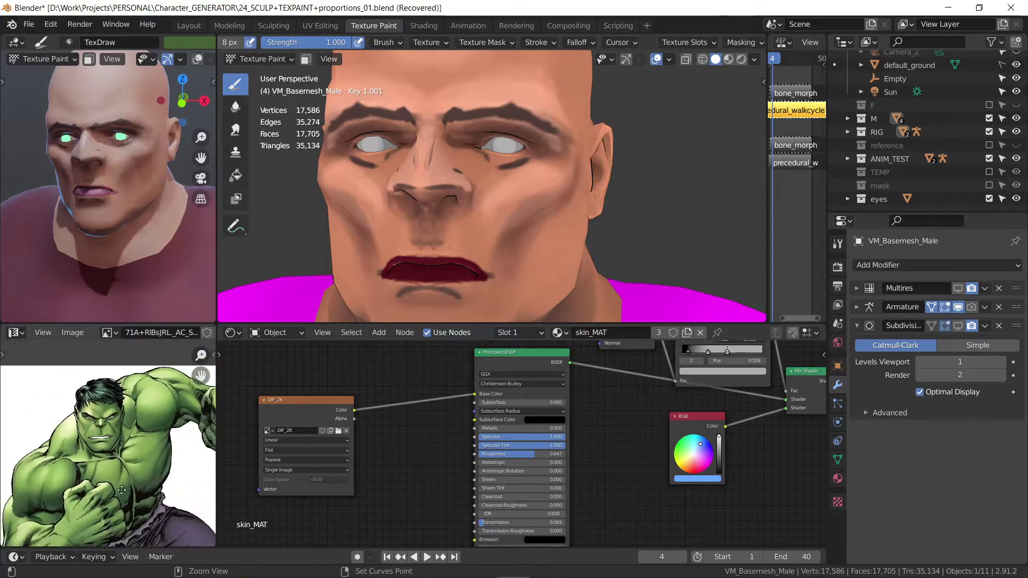
scroll(134, 397, "down", 1)
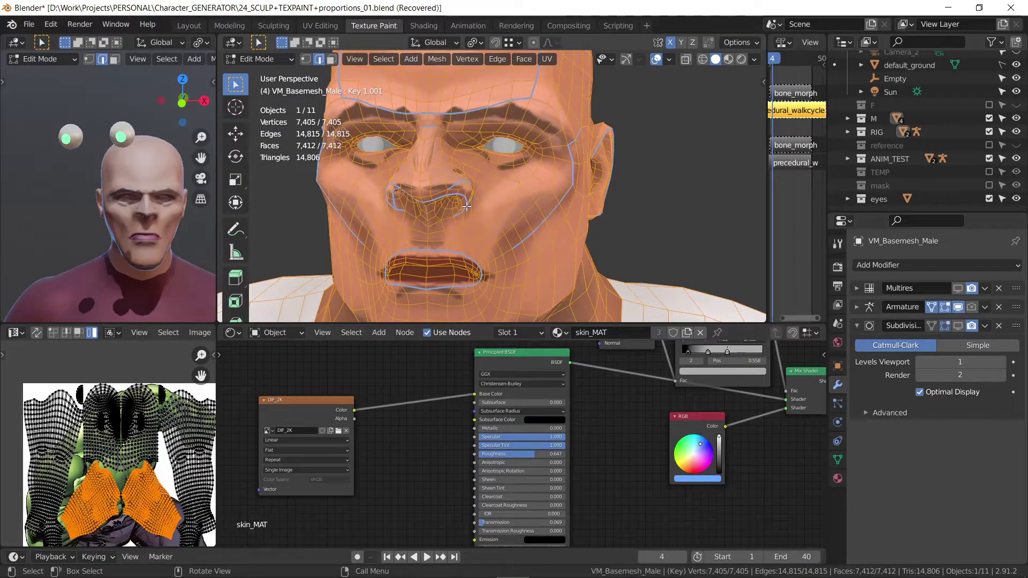
key("Tab")
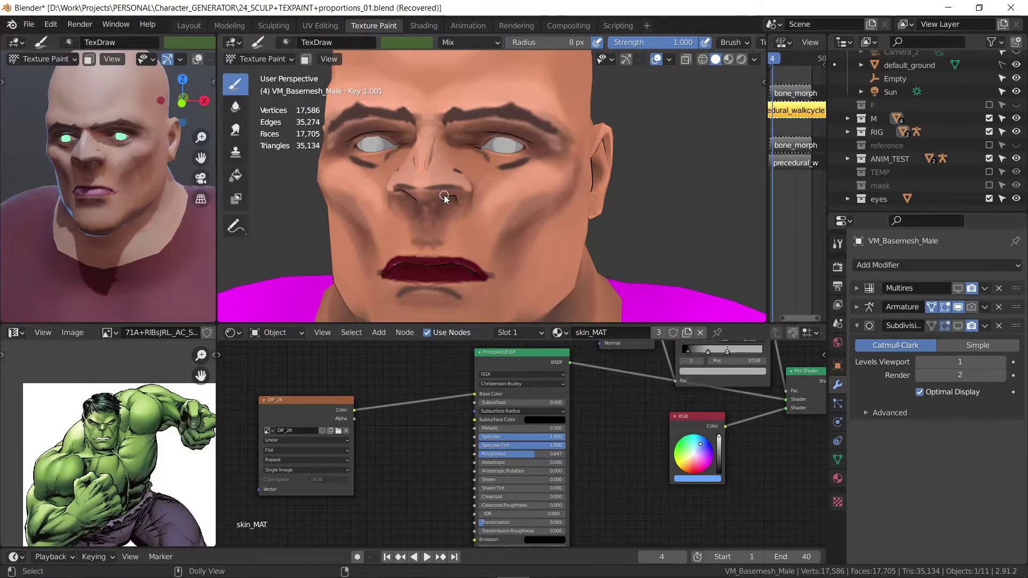
Step: Save as 24_SCULP+TEXPAINT+proportions_02.blend, then orbit both views to check the head
key("ctrl+shift+s")
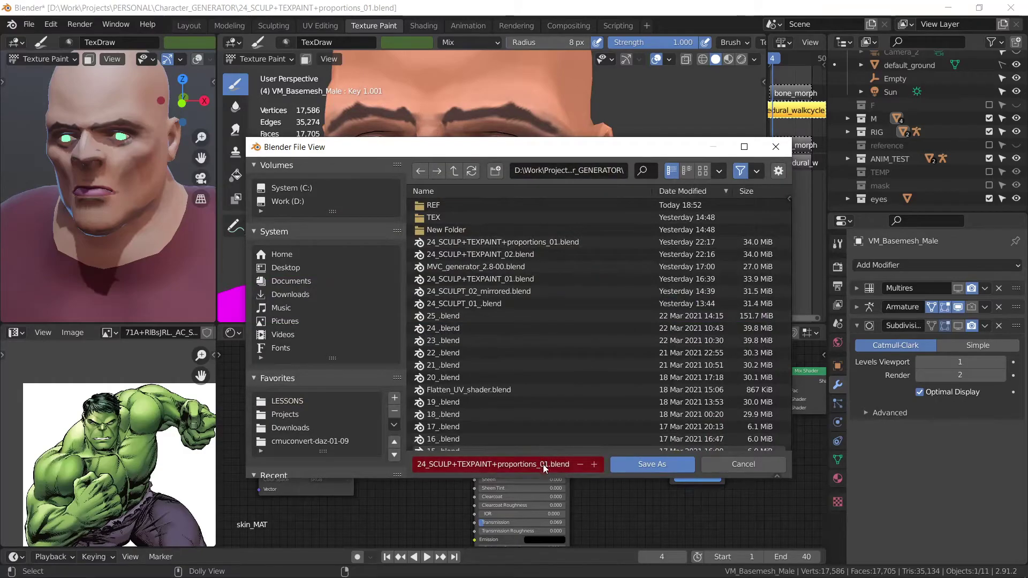
left_click(543, 464)
left_click(550, 464)
key("BackSpace")
type("2")
key("Return")
left_click(663, 468)
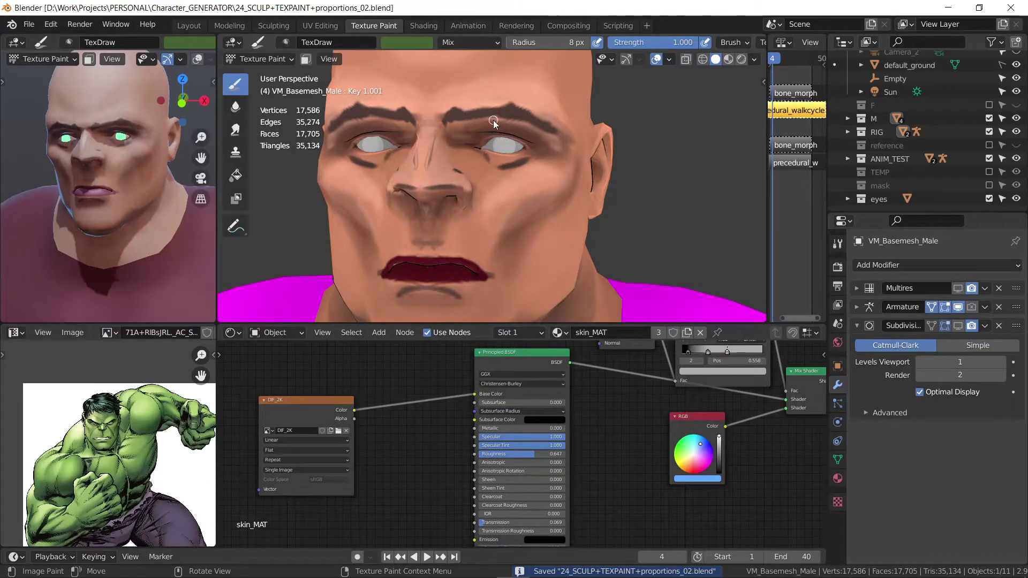
mouse_move(413, 208)
middle_mouse_down()
mouse_move(386, 161)
mouse_move(393, 153)
middle_mouse_up()
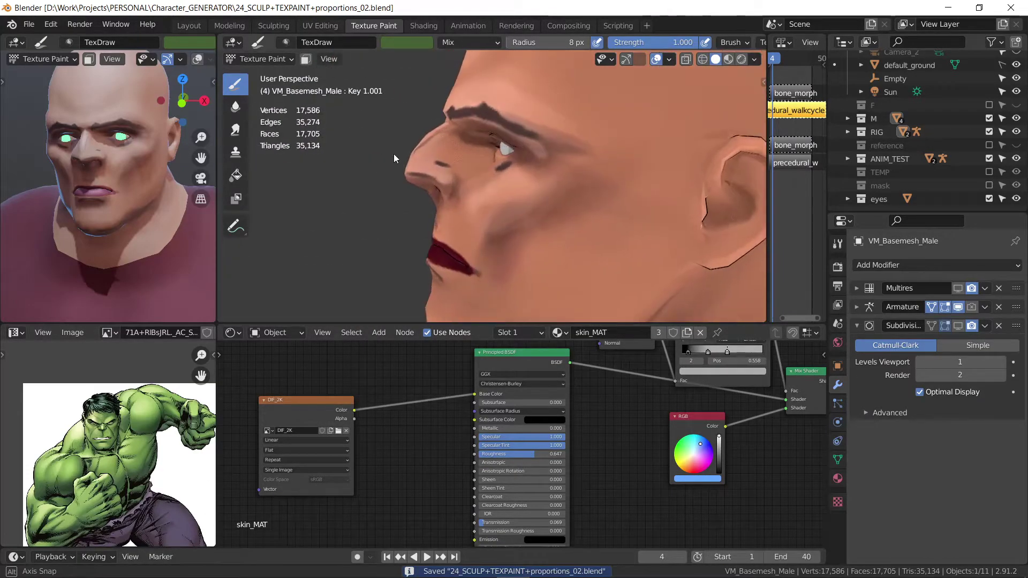
mouse_move(111, 198)
middle_mouse_down()
mouse_move(106, 222)
mouse_move(127, 218)
mouse_move(100, 227)
mouse_move(116, 198)
mouse_move(153, 183)
mouse_move(127, 193)
middle_mouse_up()
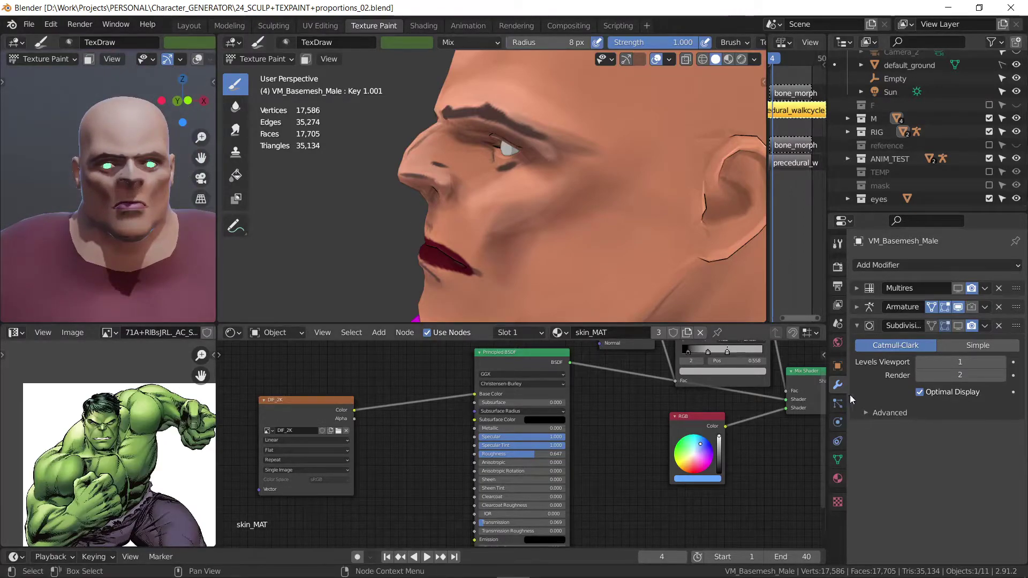
Step: Turn the Key 1.001 shape key down to 0, then restore it to full strength
left_click(838, 460)
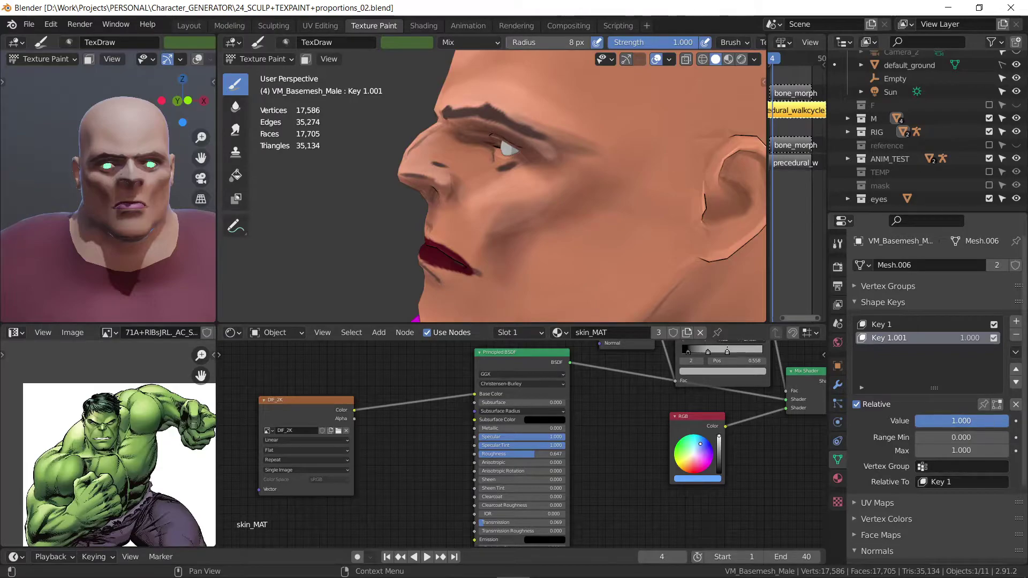
left_click_drag(966, 422, 916, 422)
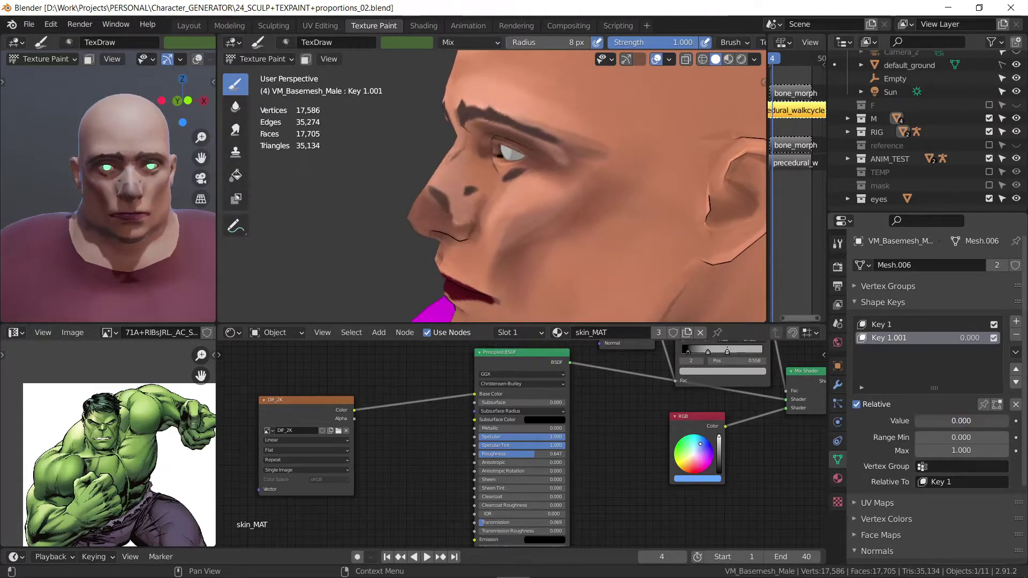
mouse_move(496, 271)
middle_mouse_down()
mouse_move(583, 209)
mouse_move(534, 240)
mouse_move(760, 284)
middle_mouse_up()
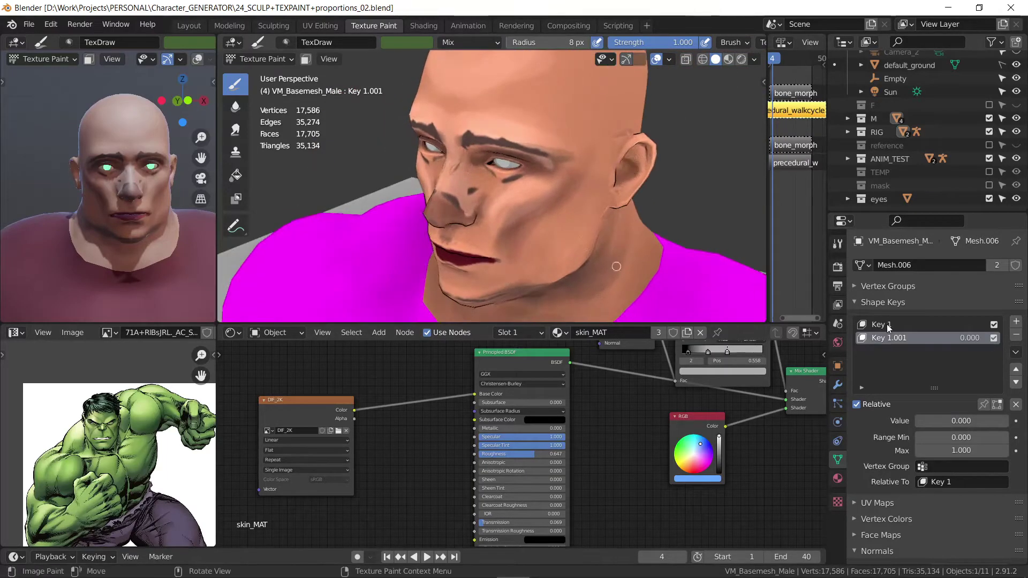
left_click_drag(944, 426, 1007, 421)
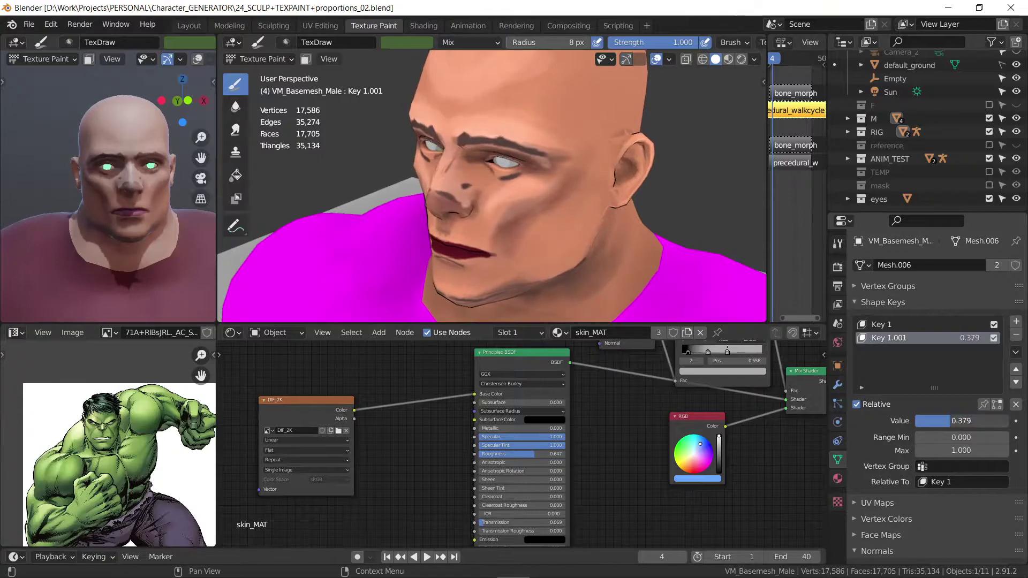
Step: Orbit to face the head front-on and enter Edit Mode to show its UVs
mouse_move(647, 309)
middle_mouse_down()
mouse_move(556, 211)
mouse_move(486, 237)
middle_mouse_up()
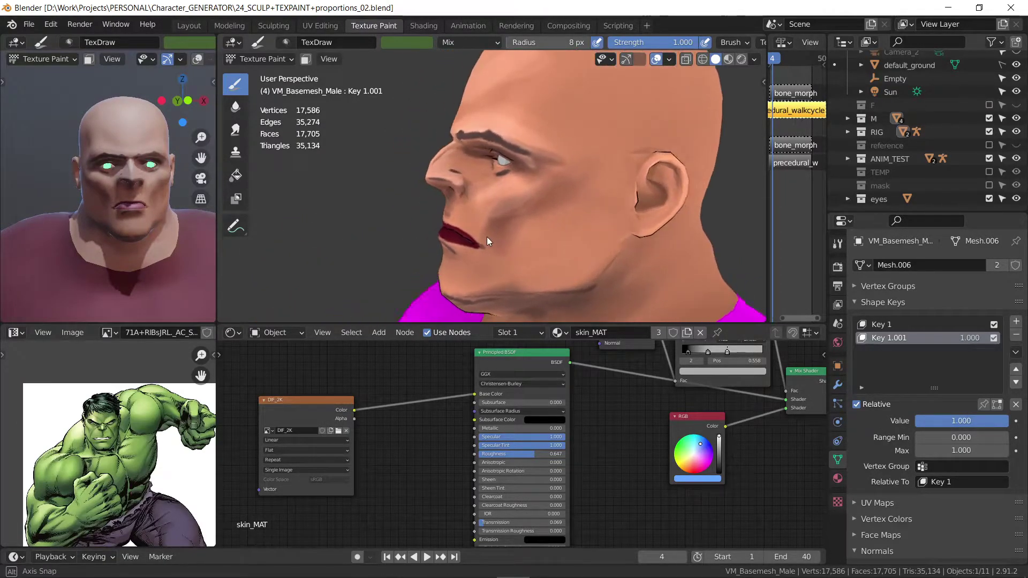
scroll(421, 231, "up", 2)
scroll(384, 217, "up", 2)
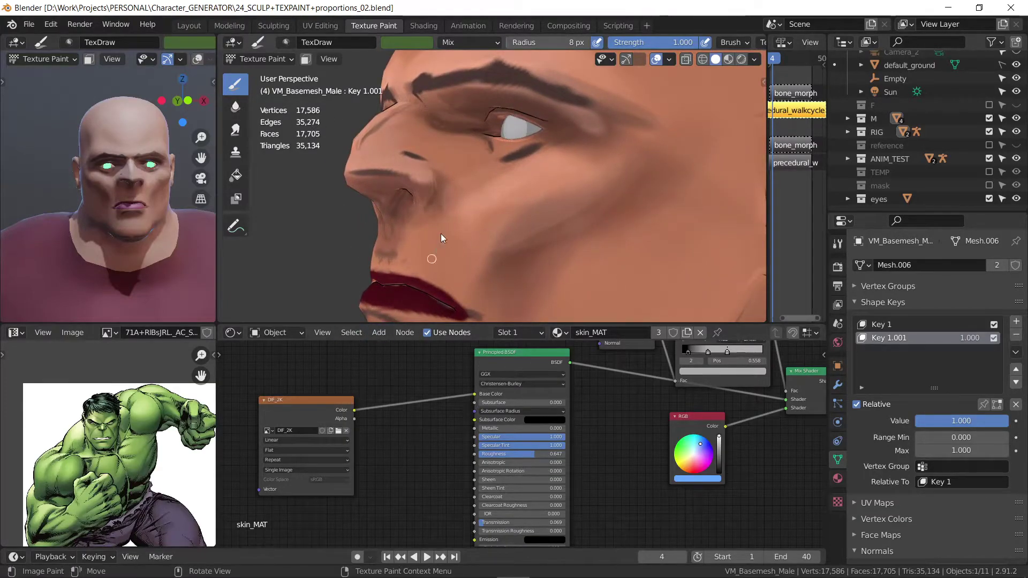
middle_click_drag(441, 233, 467, 173)
left_click(83, 333)
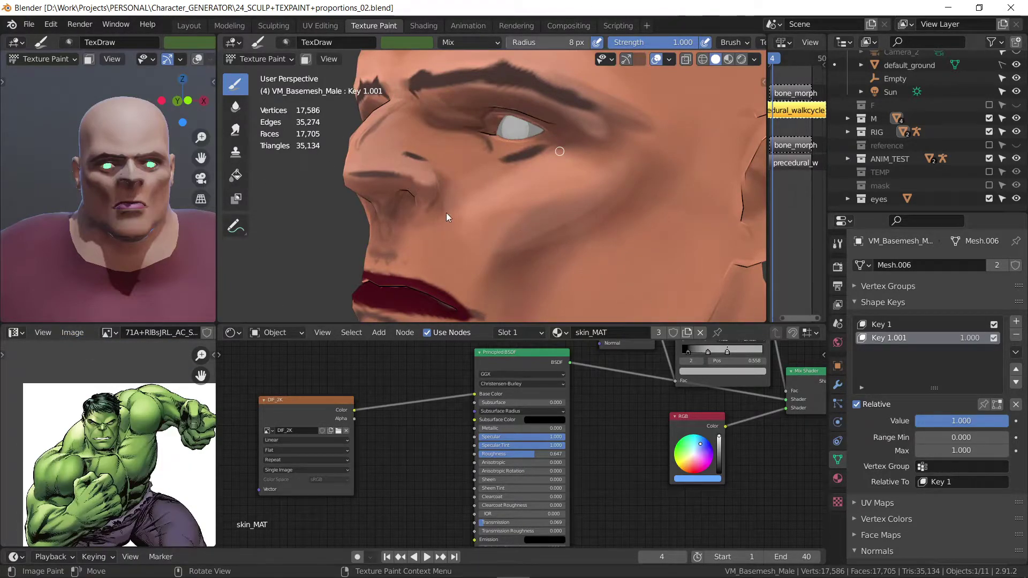
key("Tab")
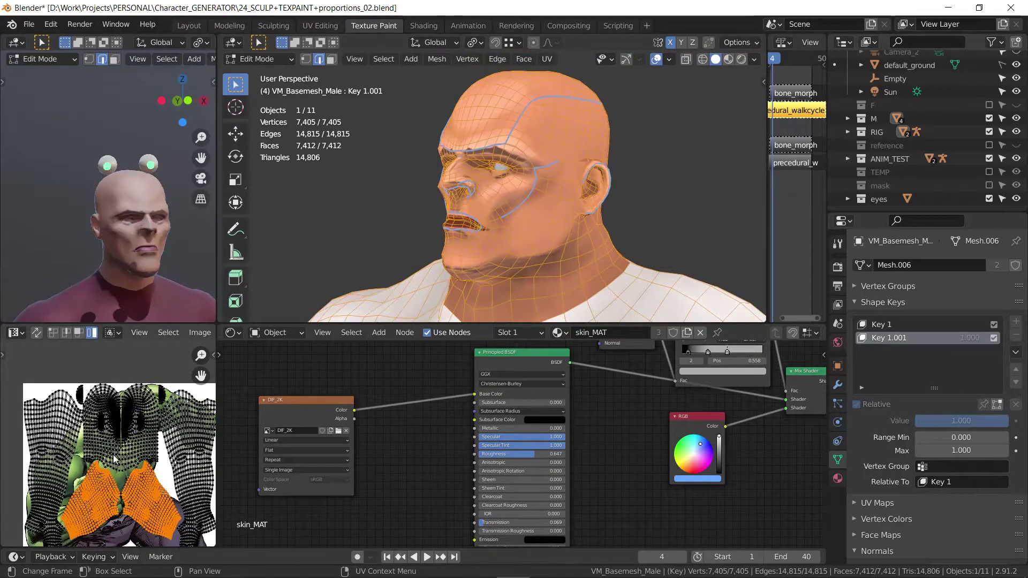
Step: Make the lower-left area a UV Editor with its image sidebar and metadata showing
middle_click_drag(113, 454, 84, 443)
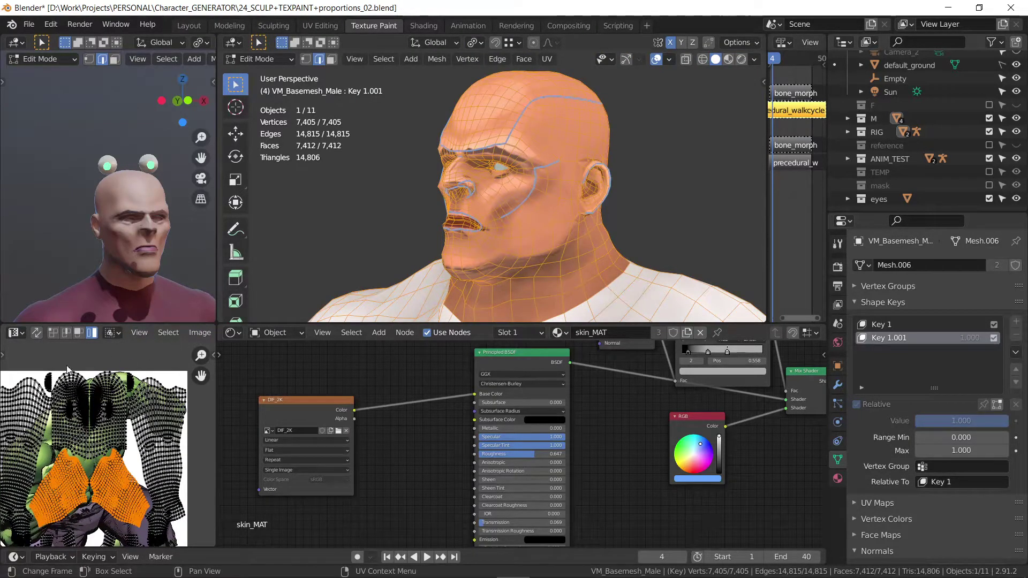
left_click(16, 333)
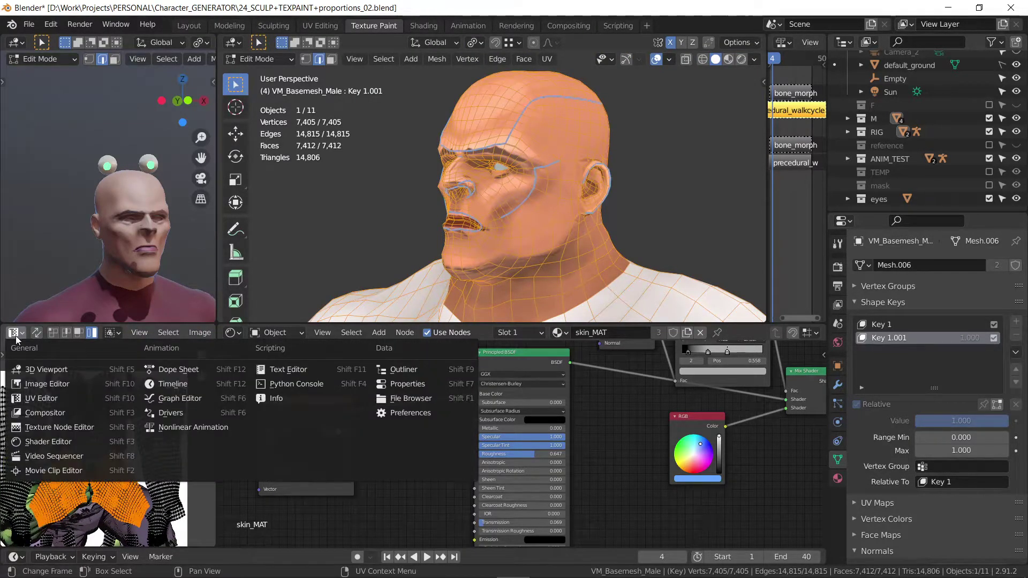
left_click(44, 394)
scroll(73, 410, "down", 3)
scroll(107, 386, "up", 2)
key("n")
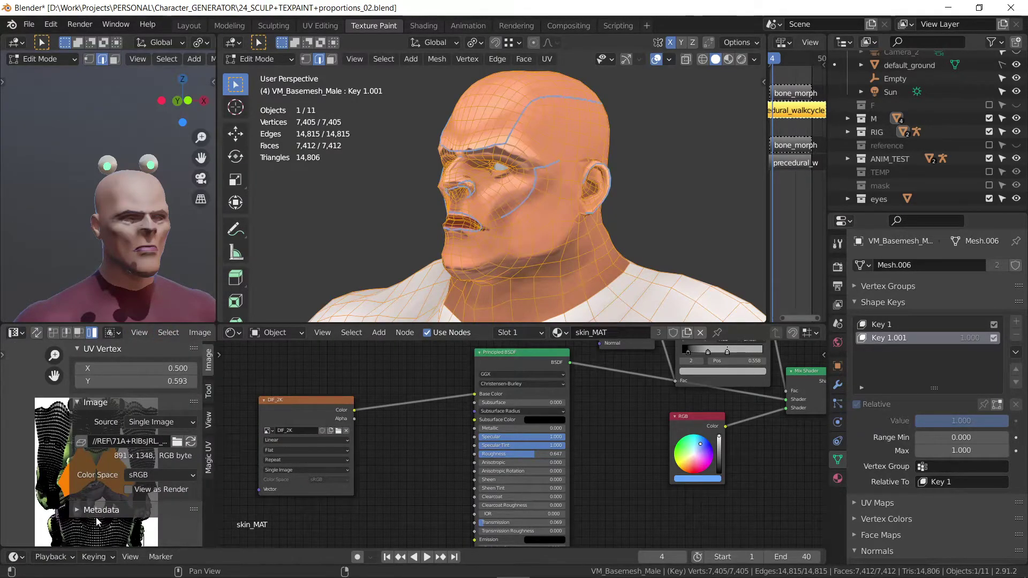
left_click(95, 514)
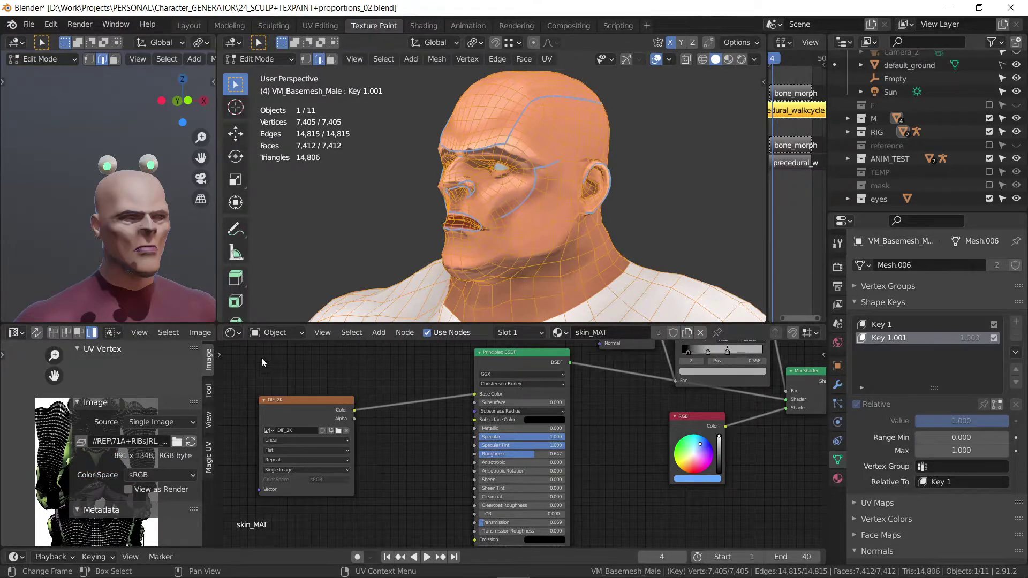
Step: Undo an accidental face extrusion and return the head to Texture Paint mode
key("e")
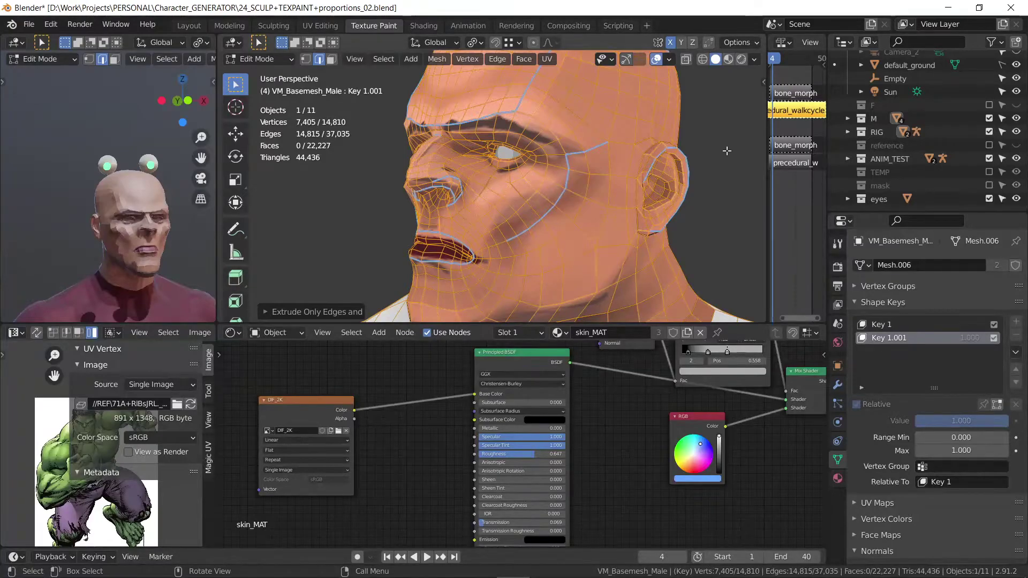
key("ctrl+z")
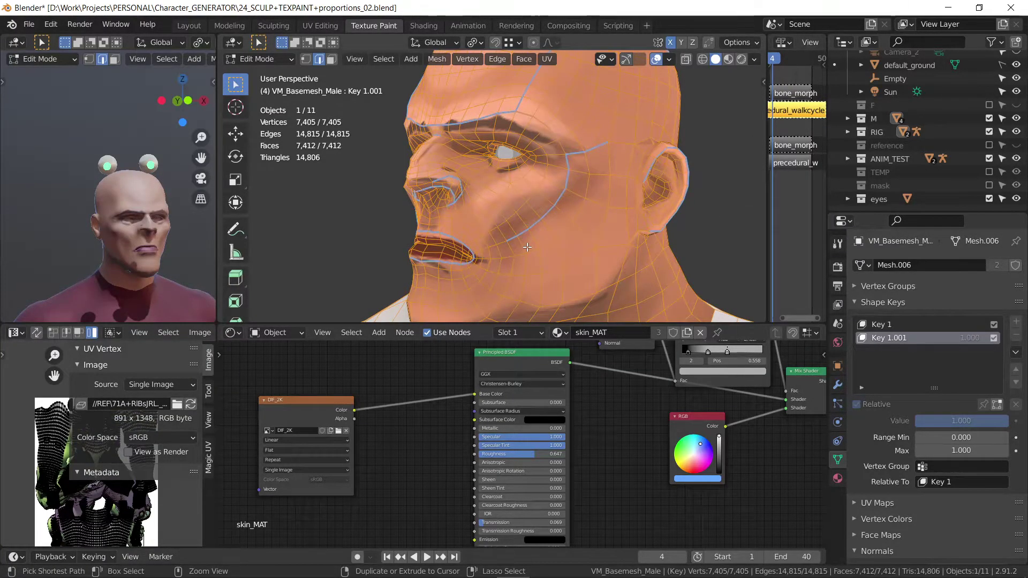
key("ctrl+Tab")
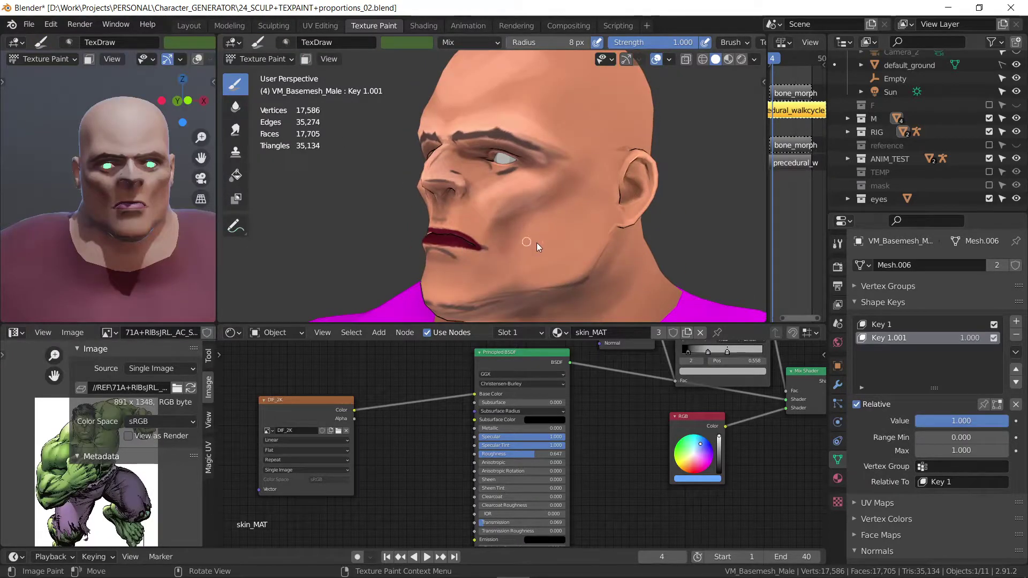
Step: Open the head's modifier stack in Object Mode, then re-enter Edit Mode facing the face
mouse_move(537, 243)
middle_mouse_down()
mouse_move(505, 271)
mouse_move(589, 229)
middle_mouse_up()
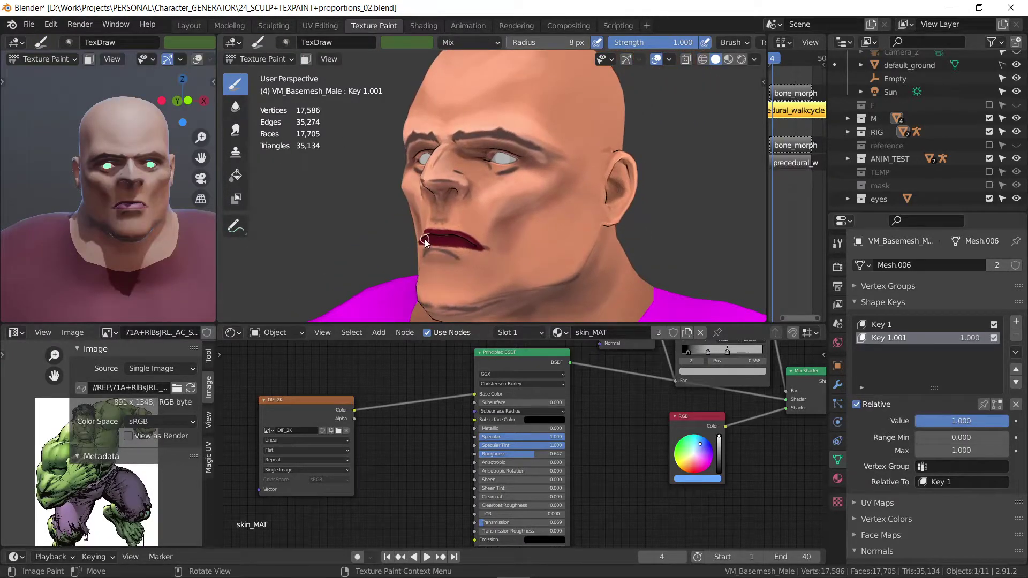
left_click(275, 61)
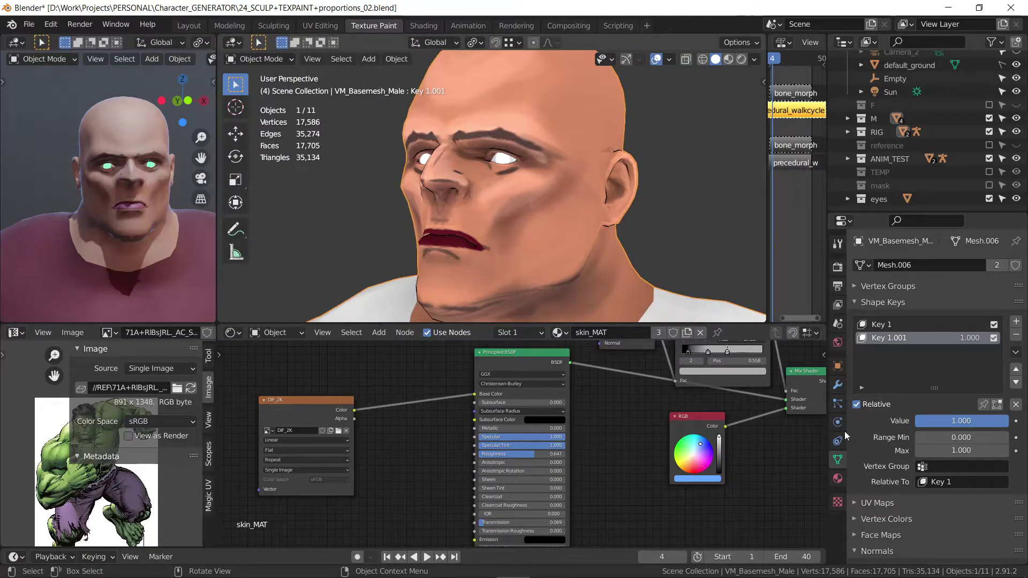
left_click(838, 385)
key("Tab")
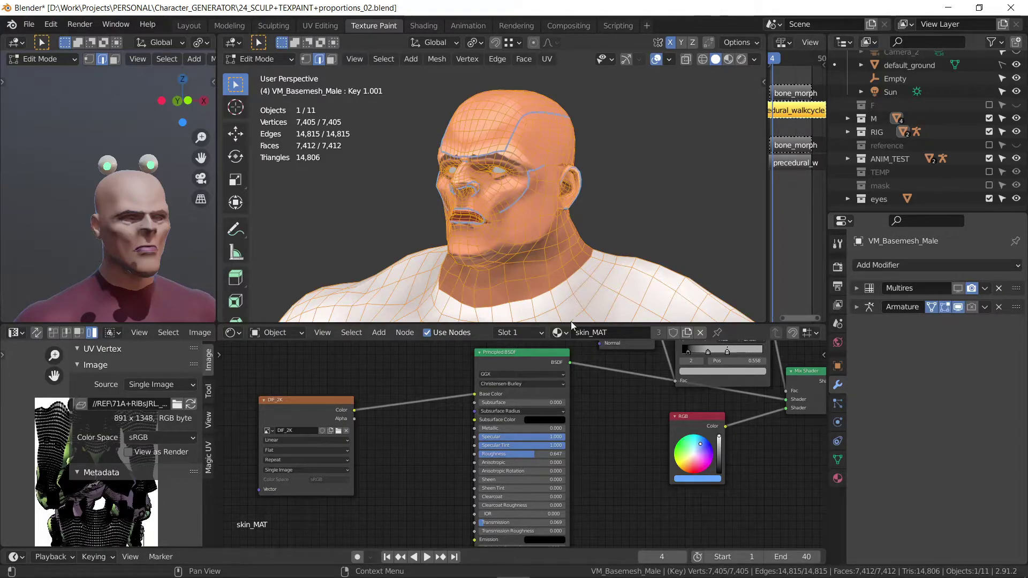
scroll(522, 250, "up", 4)
mouse_move(522, 251)
middle_mouse_down()
mouse_move(597, 218)
mouse_move(582, 193)
middle_mouse_up()
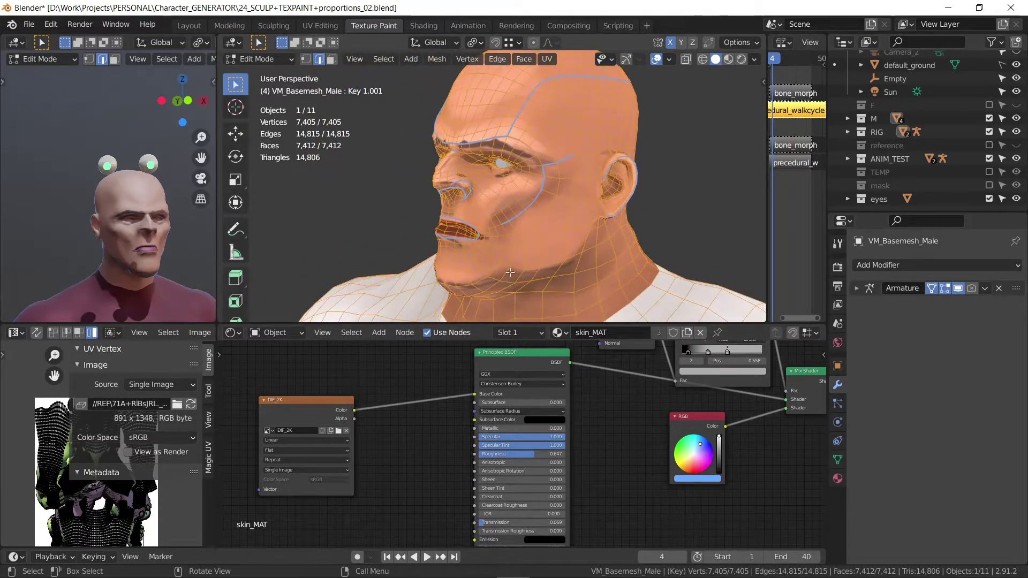
Step: Show DIF_2K in the image area, discarding its unsaved paint, and expand its image settings
left_click(32, 336)
left_click(23, 335)
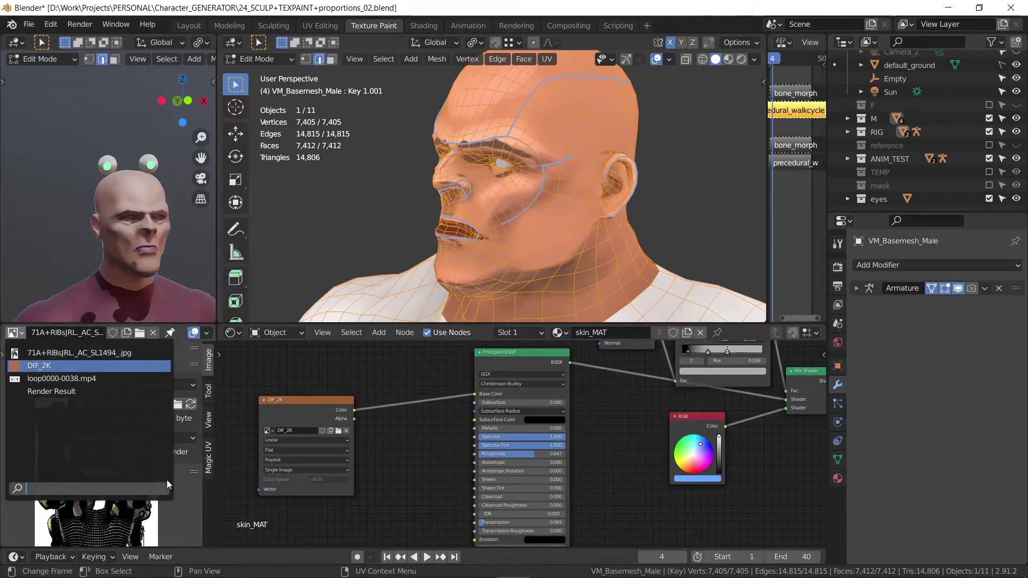
left_click(50, 366)
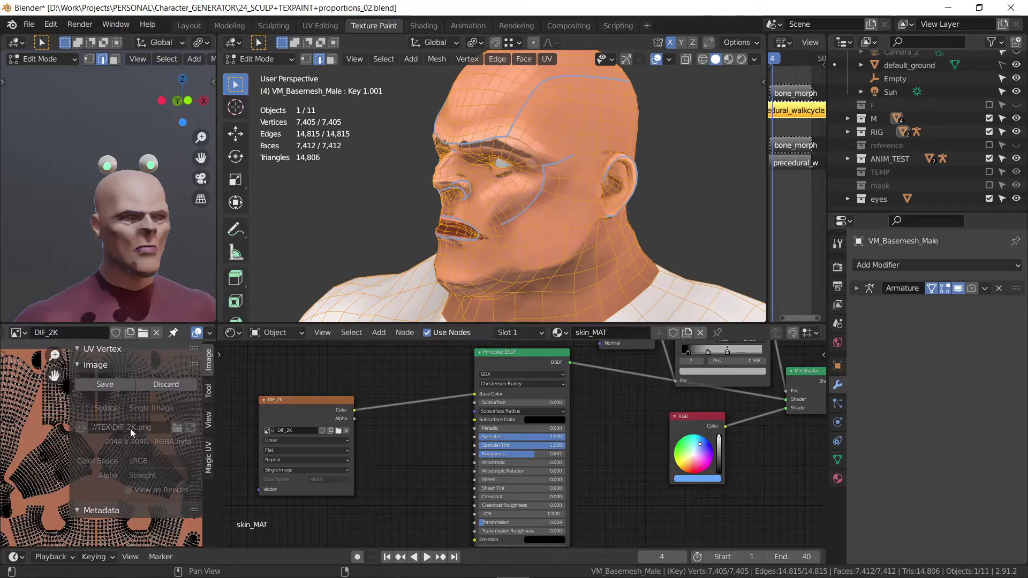
left_click(178, 387)
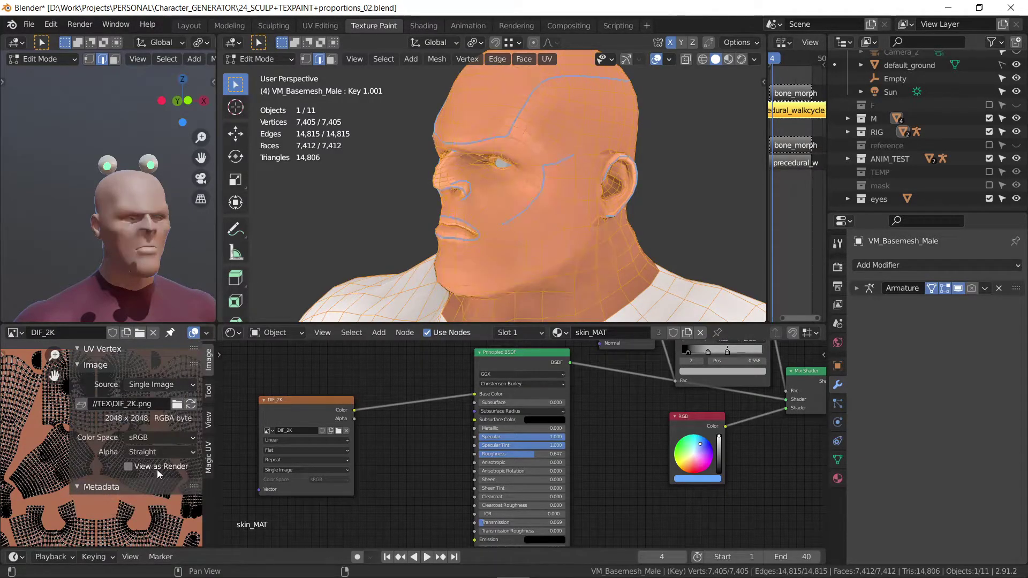
scroll(75, 442, "down", 6)
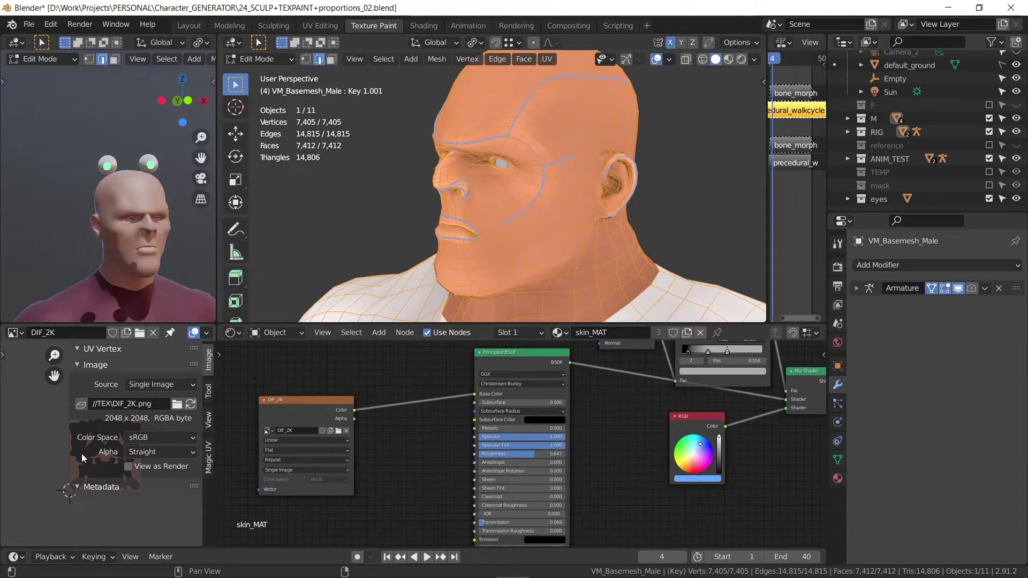
left_click_drag(94, 365, 95, 381)
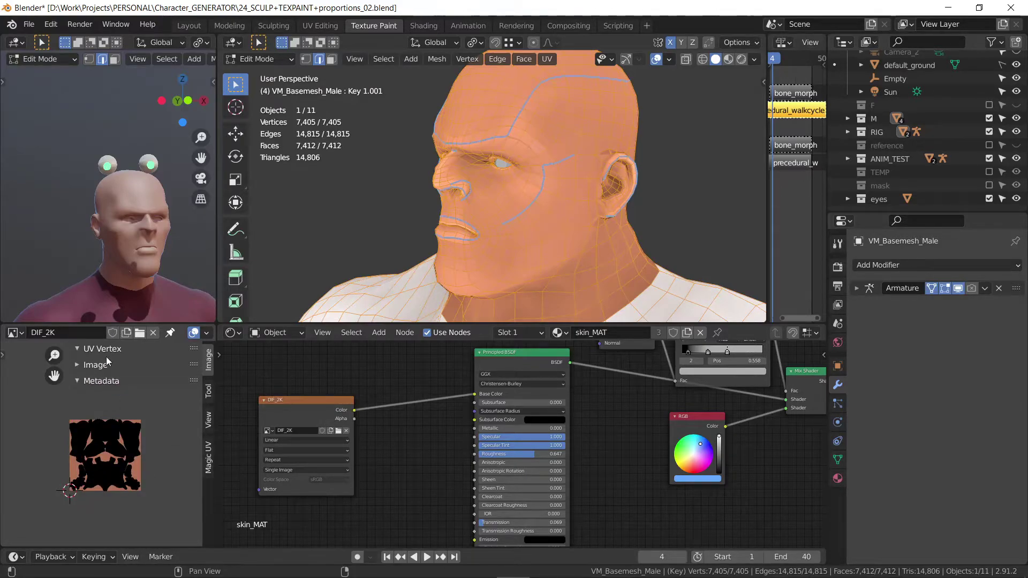
left_click(104, 364)
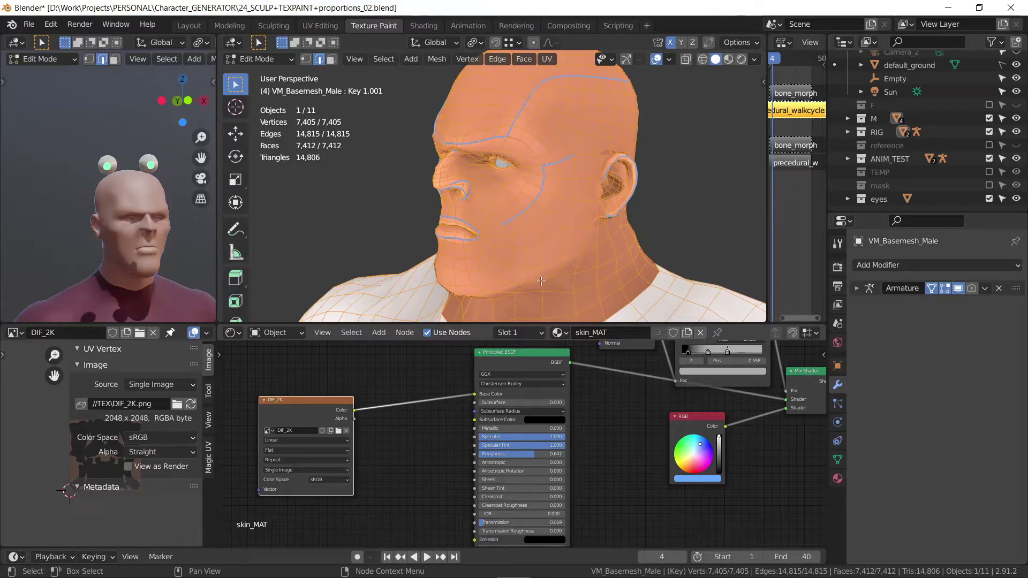
right_click(535, 229)
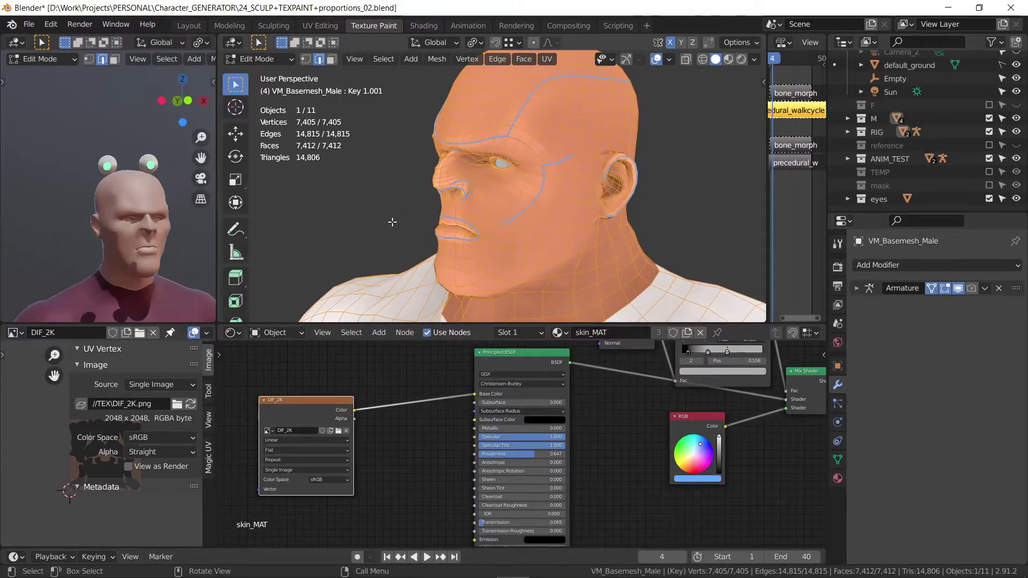
key("Tab")
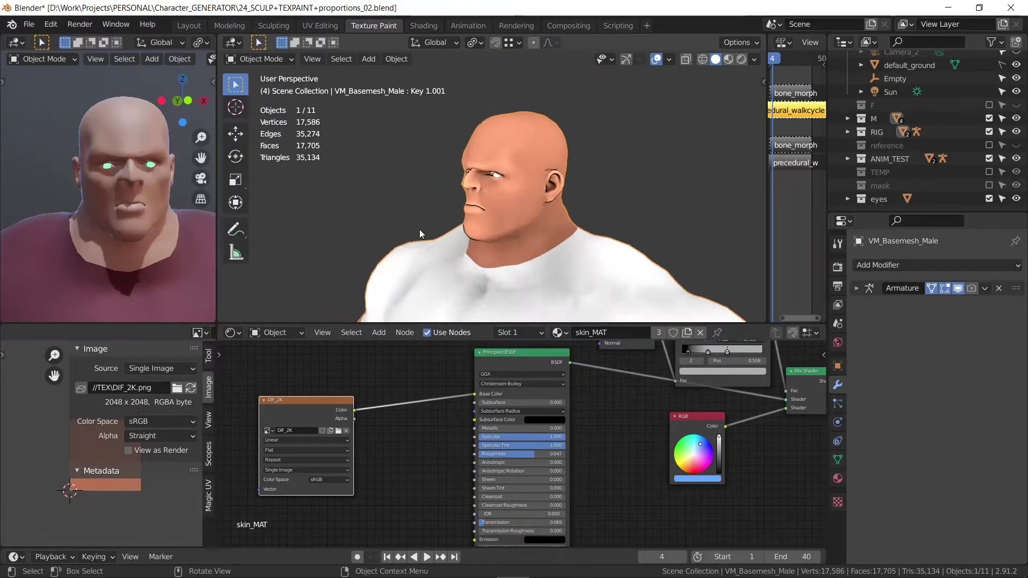
middle_click_drag(414, 197, 464, 196)
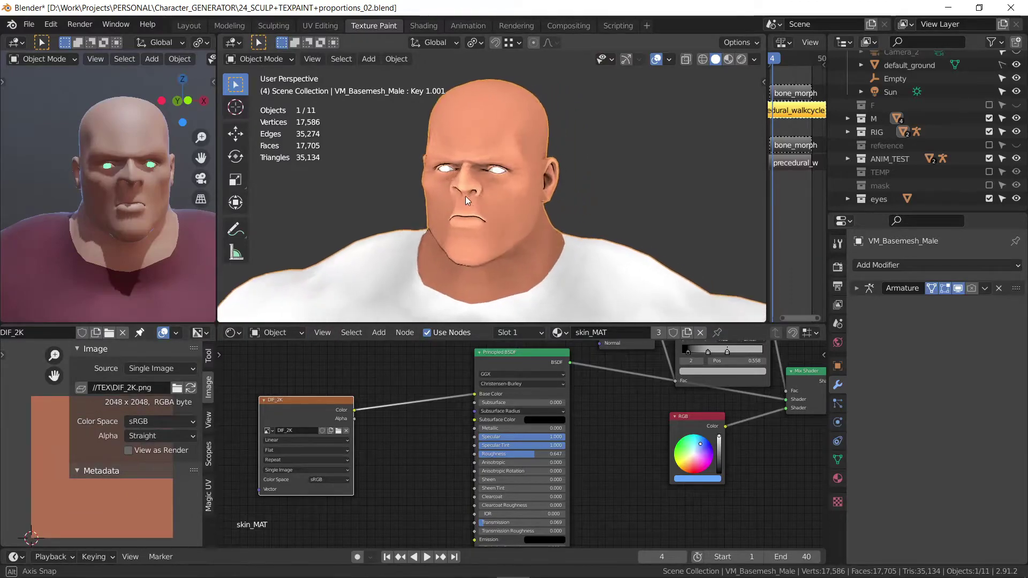
left_click(728, 60)
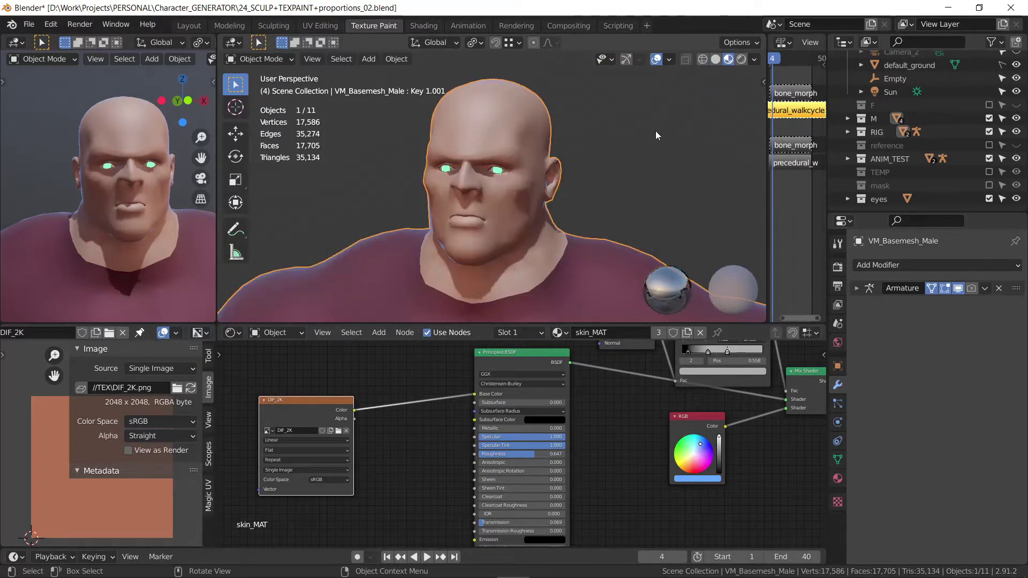
left_click(715, 58)
middle_click_drag(570, 241, 544, 245)
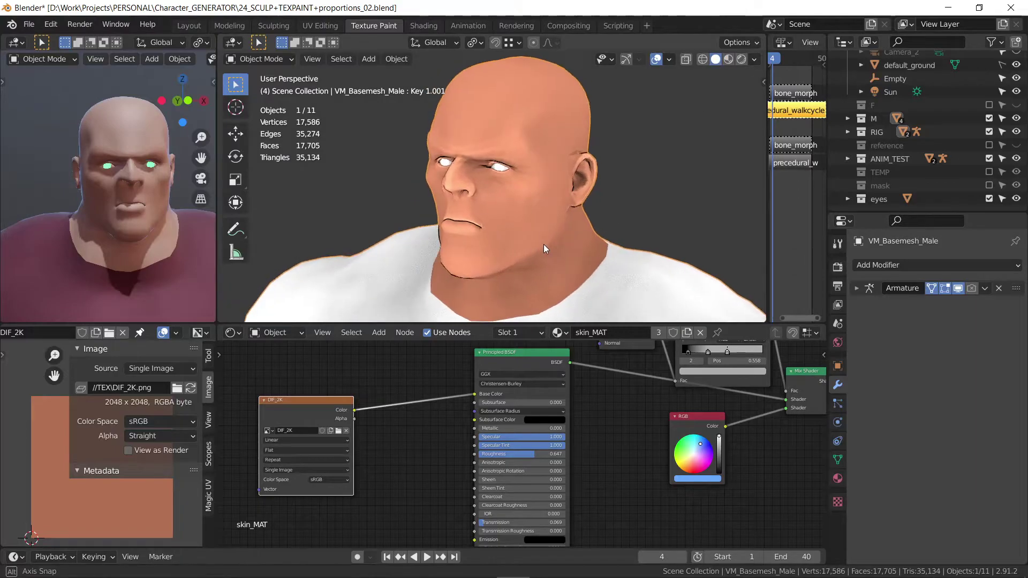
left_click(754, 60)
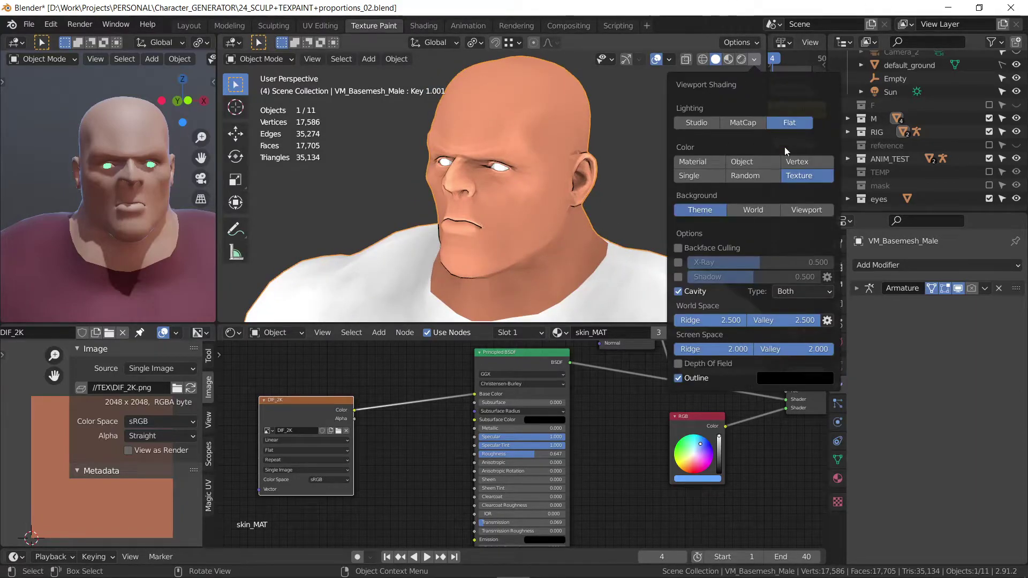
left_click(801, 163)
scroll(454, 274, "up", 3)
mouse_move(453, 272)
middle_mouse_down()
mouse_move(506, 266)
mouse_move(489, 263)
mouse_move(494, 245)
middle_mouse_up()
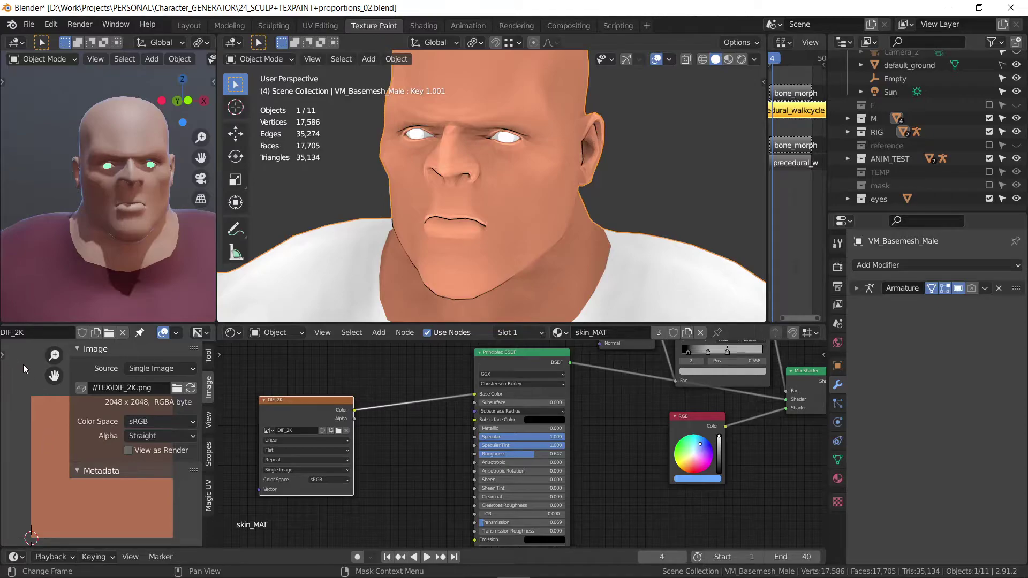
key("t")
Step: Maximize the image area and browse its sidebar tabs: display, scopes, Magic UV, tool, image
key("ctrl+space")
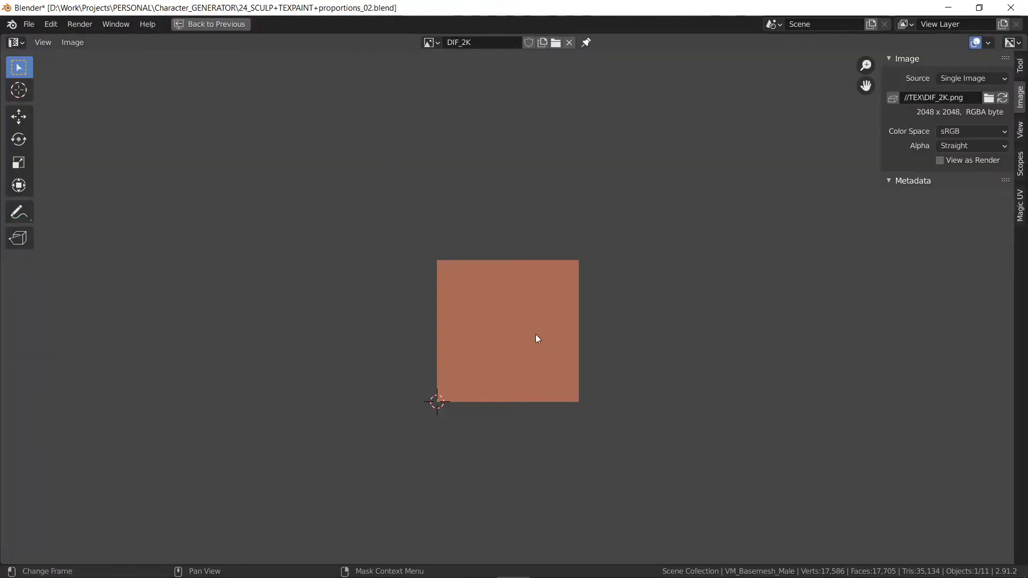
scroll(537, 338, "up", 4)
left_click(1021, 132)
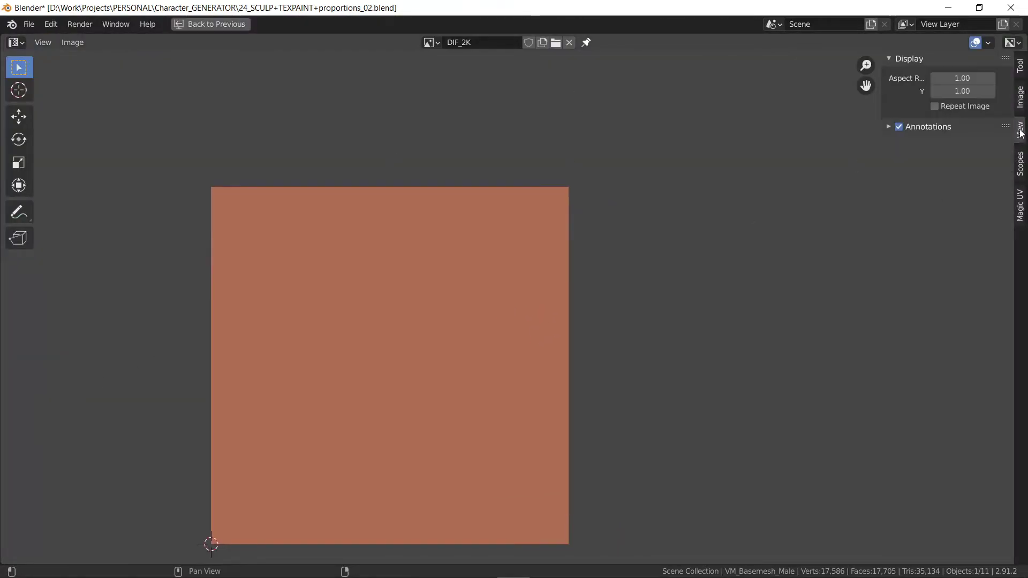
left_click(1019, 172)
left_click(1020, 195)
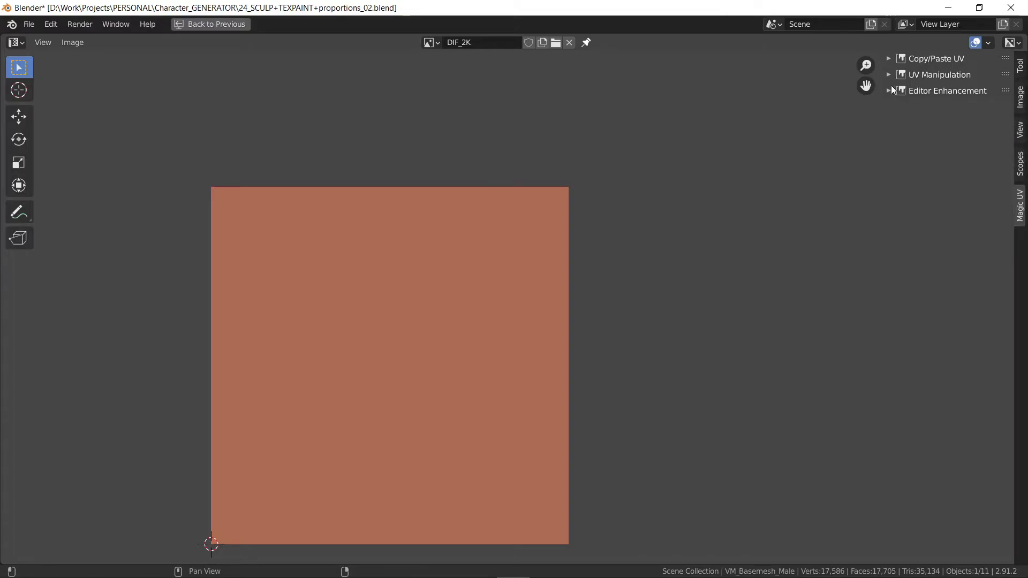
left_click(1020, 65)
left_click(1019, 92)
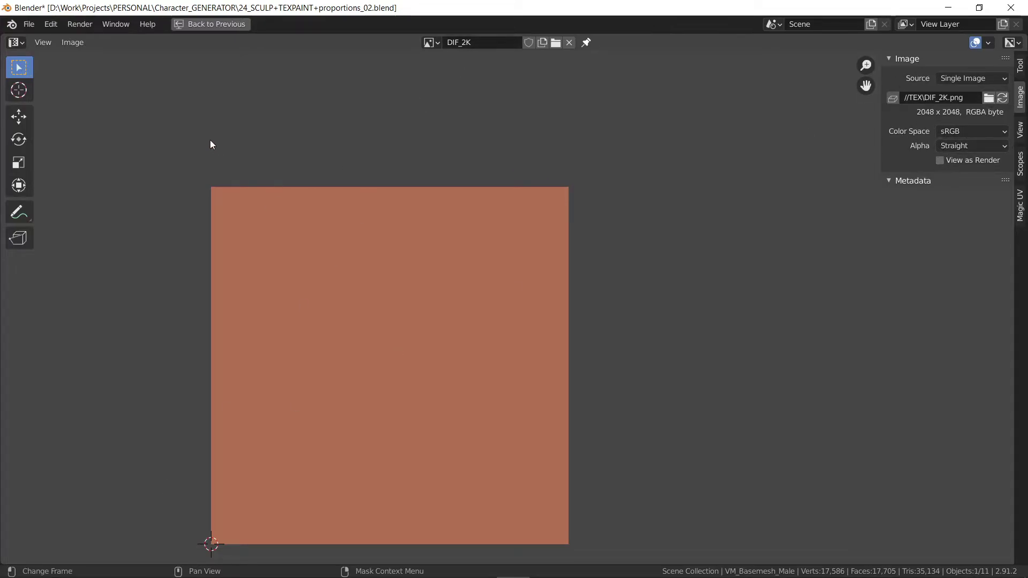
Step: Create a black 1024×1024 image named Untitled and restore the normal layout
left_click(72, 42)
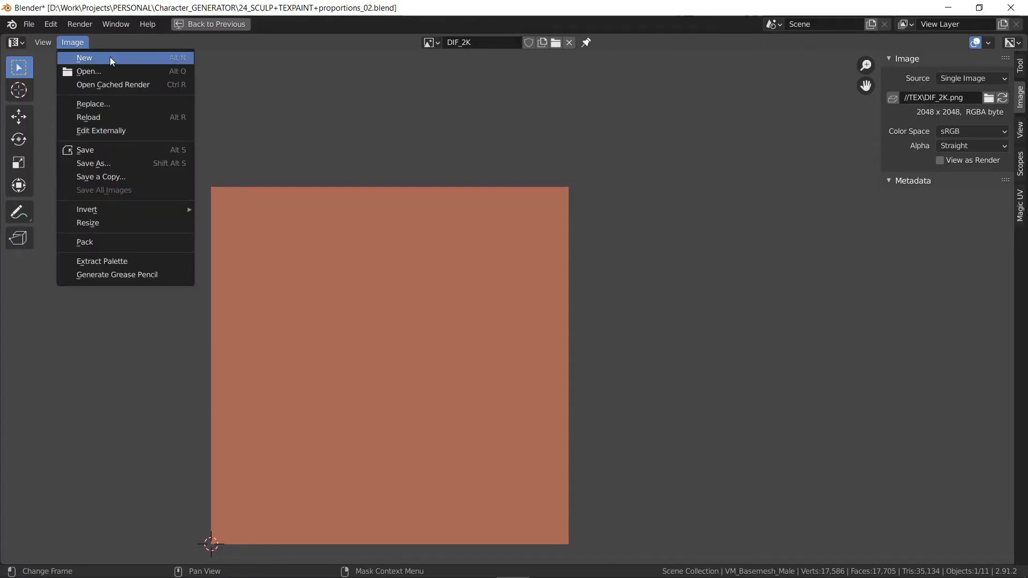
left_click(110, 57)
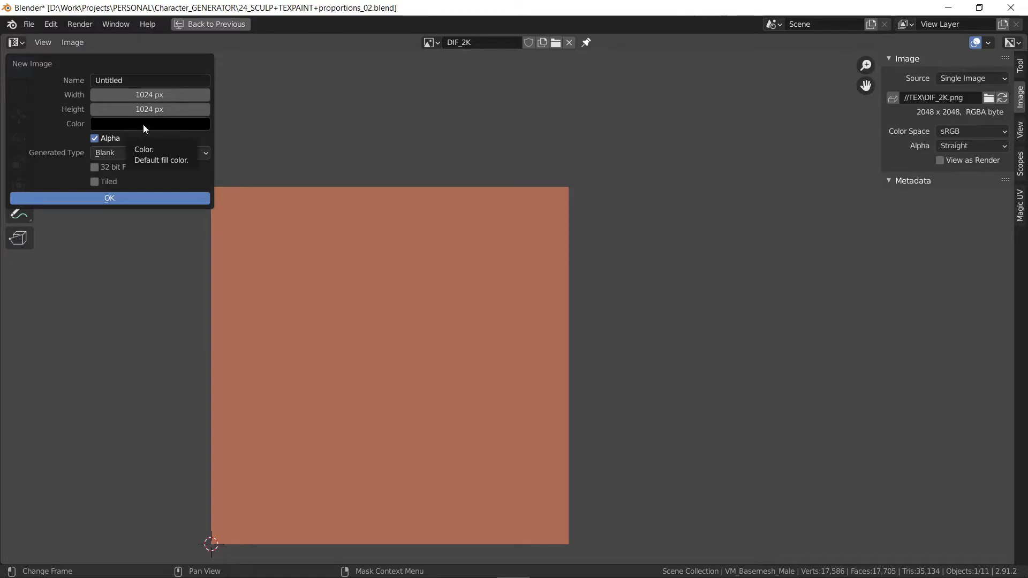
left_click(143, 125)
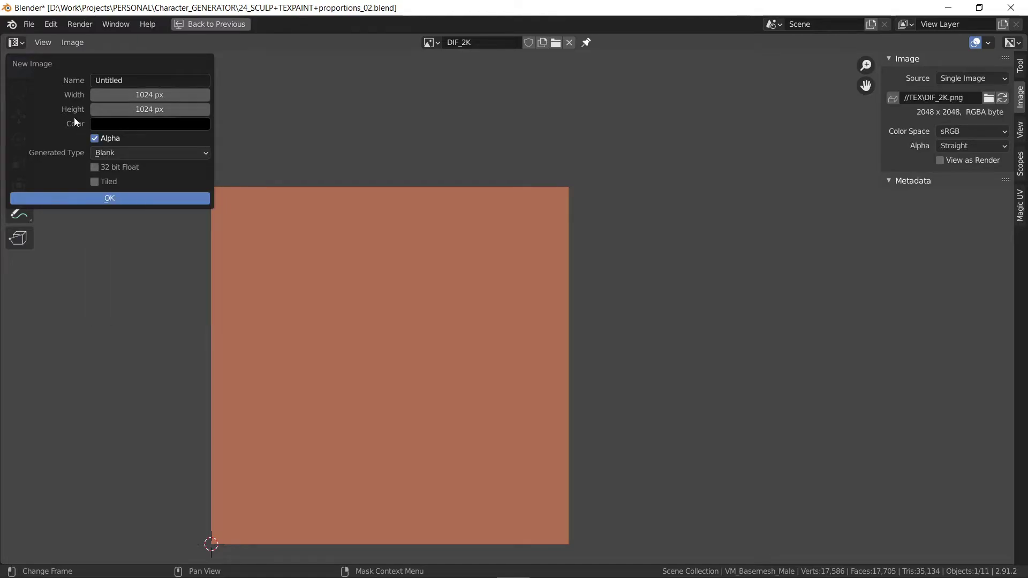
left_click(141, 95)
left_click(100, 200)
key("ctrl+space")
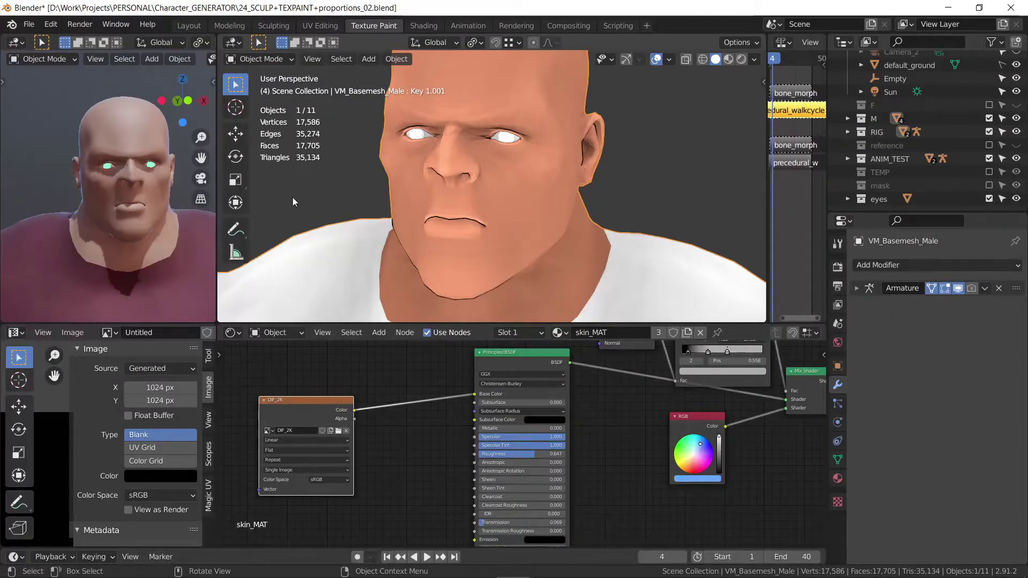
Step: Orbit to a three-quarter view and widen the left viewport and image panels
mouse_move(421, 156)
middle_mouse_down()
mouse_move(388, 162)
mouse_move(512, 127)
mouse_move(448, 184)
mouse_move(471, 159)
middle_mouse_up()
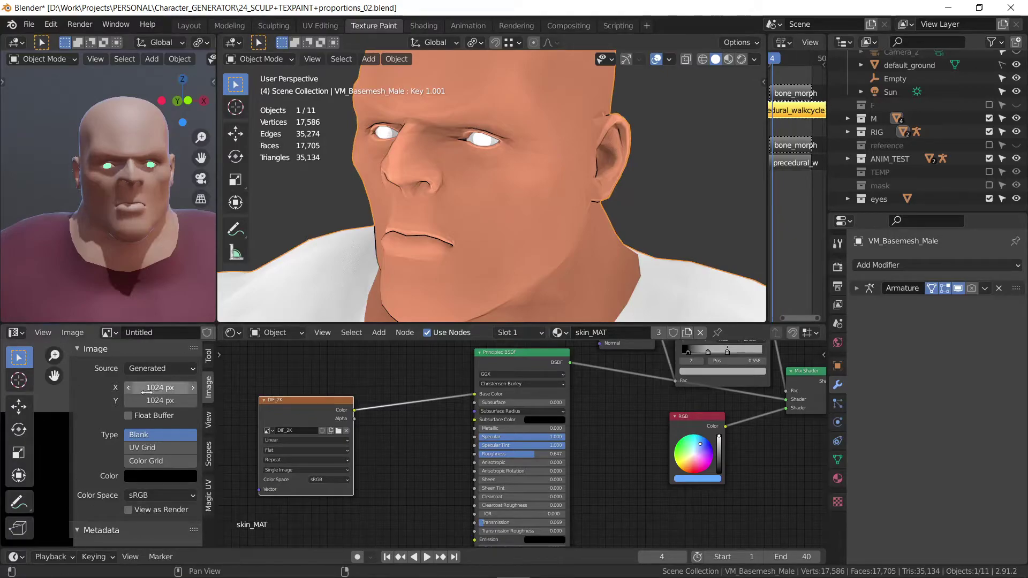
key("ctrl+space")
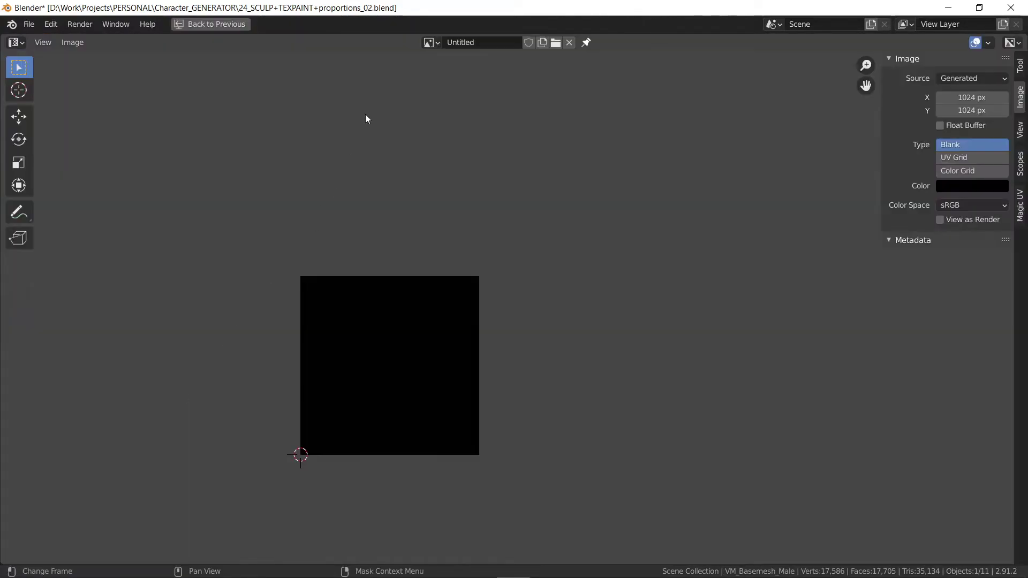
key("ctrl+space")
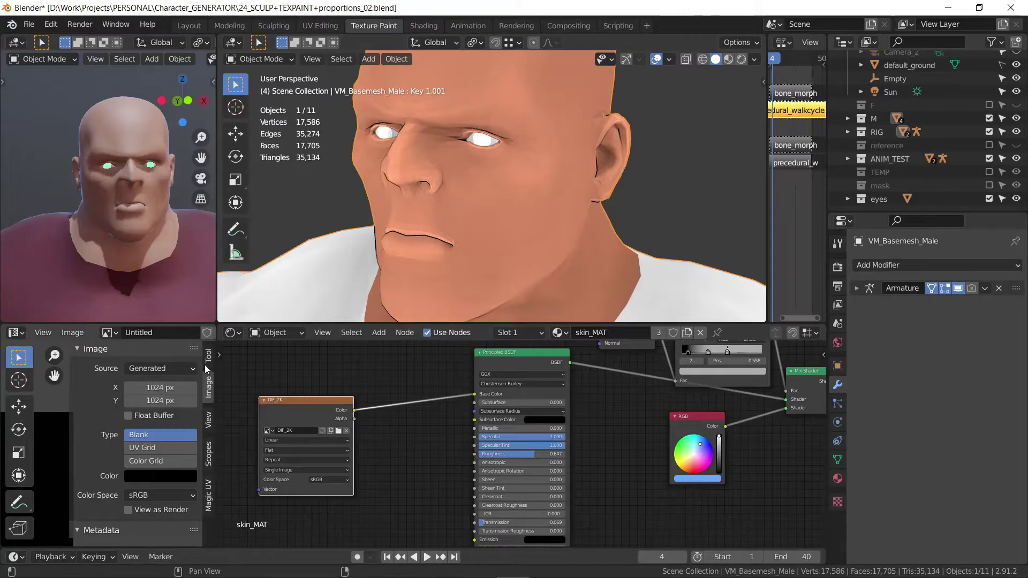
left_click_drag(217, 341, 263, 341)
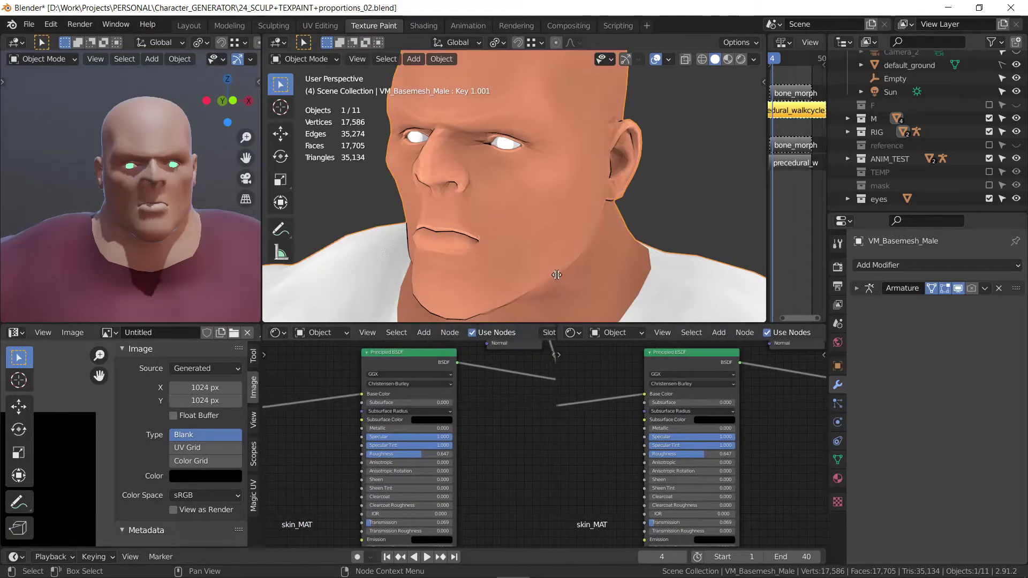
Step: Split the skin_MAT node area and turn its left half into an Image Editor
left_click_drag(263, 332, 569, 375)
left_click(275, 332)
left_click(299, 383)
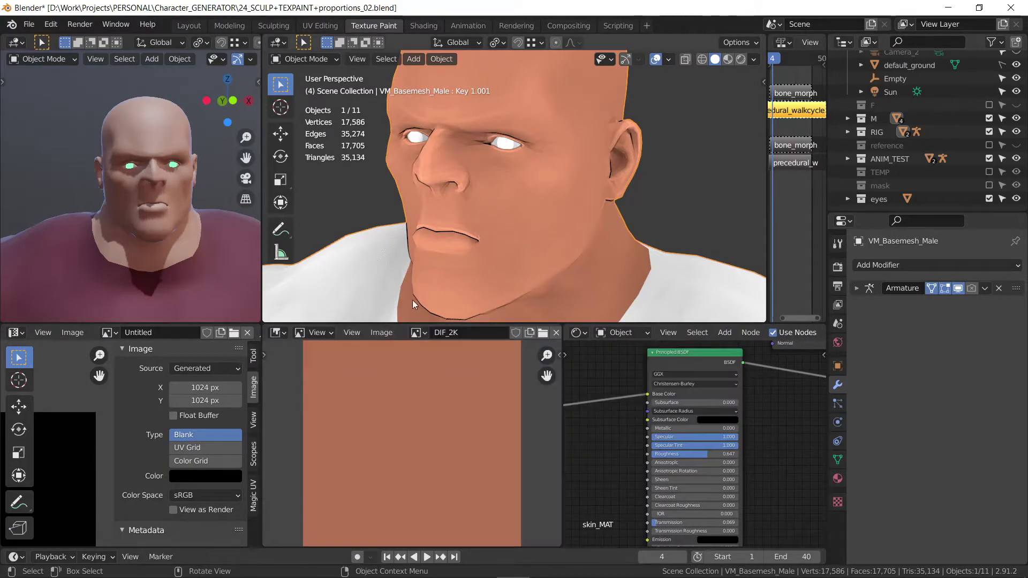
Step: Load the Hulk reference image and bring its green fist into view
left_click(417, 332)
left_click(482, 353)
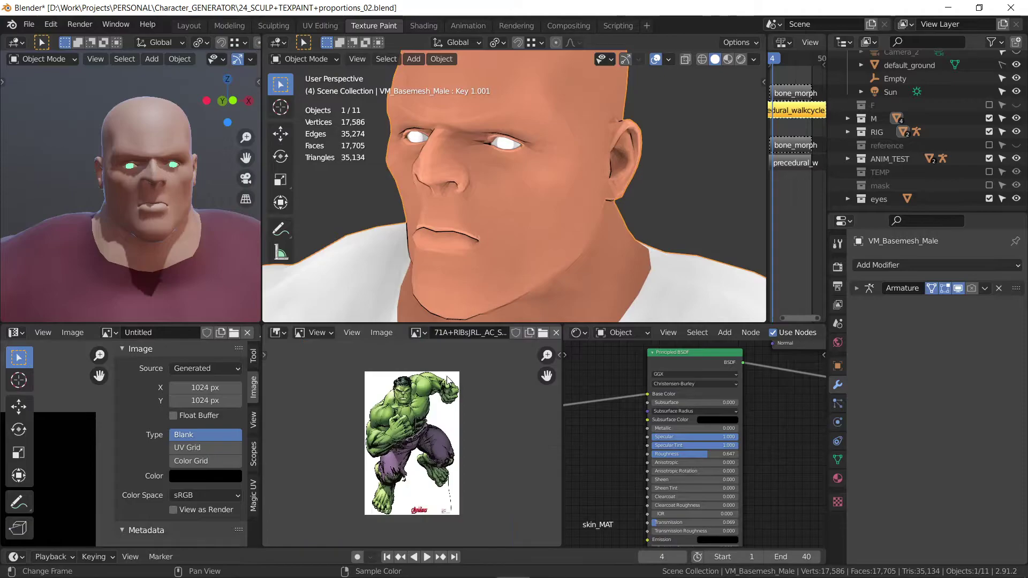
scroll(414, 406, "up", 5)
middle_click_drag(415, 406, 417, 469)
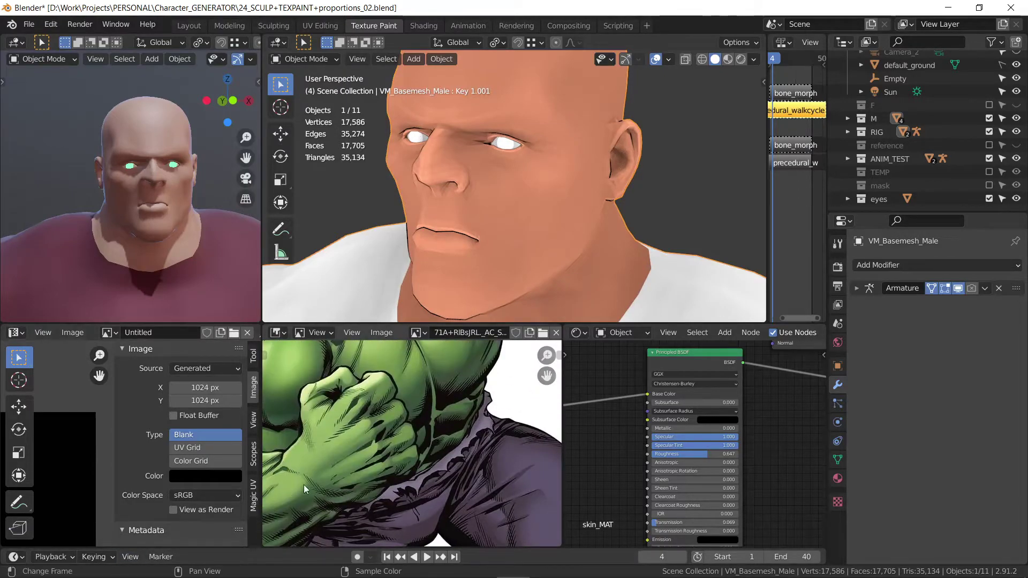
Step: Fill Untitled with the Hulk's sampled green and assign it to the skin_MAT texture node
left_click(219, 478)
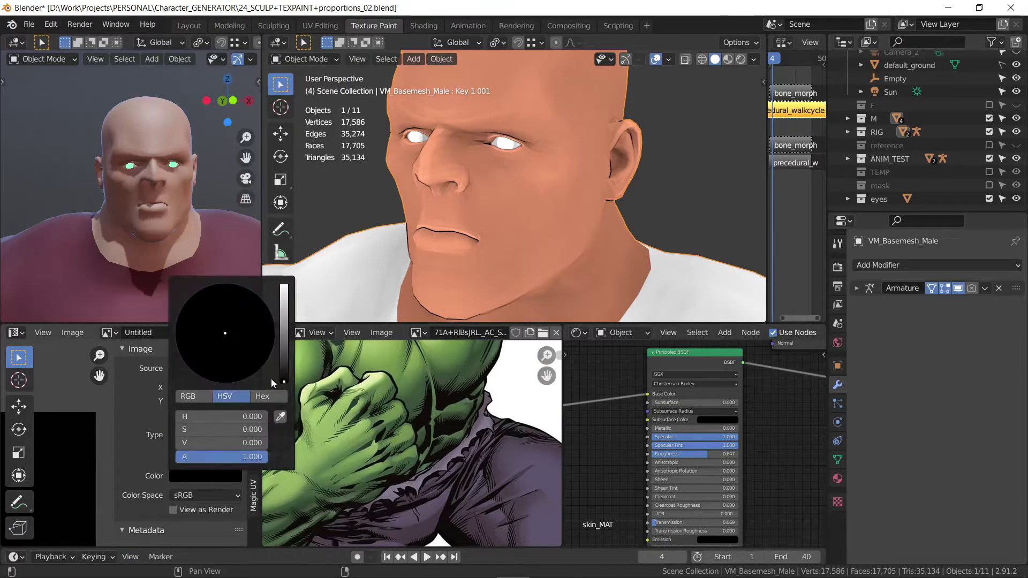
left_click(281, 420)
left_click(399, 353)
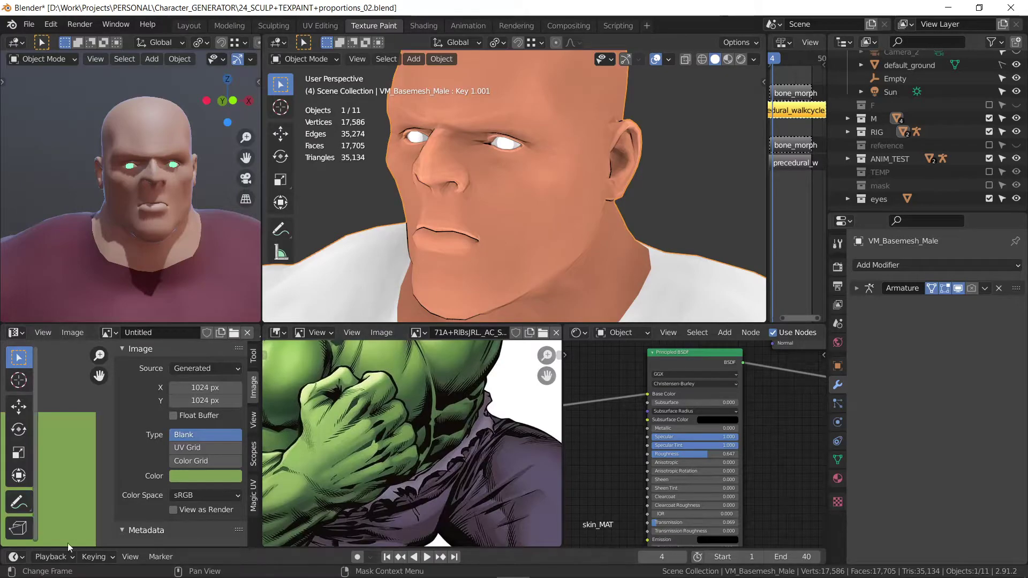
scroll(610, 393, "down", 3)
scroll(616, 406, "up", 1)
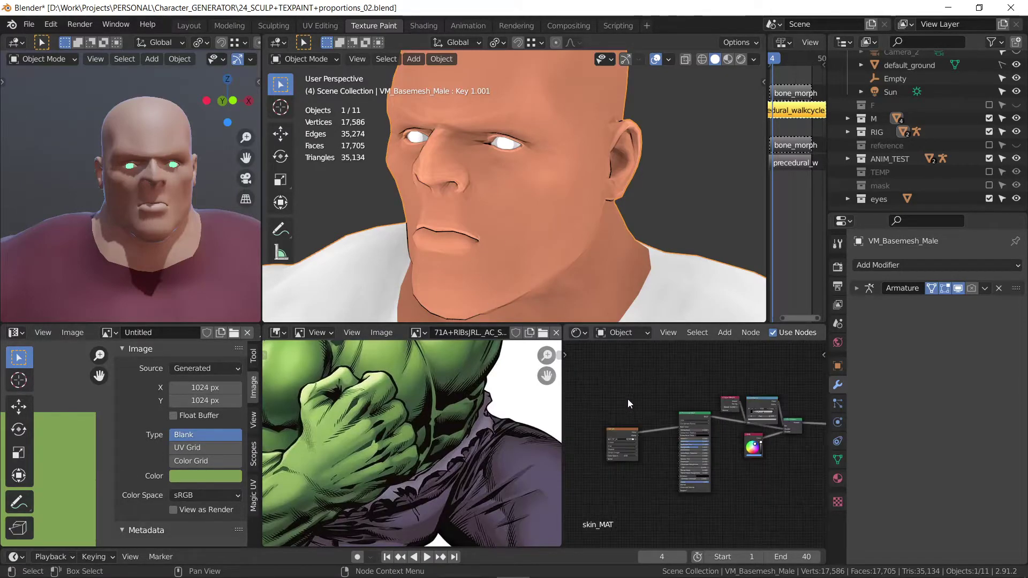
scroll(620, 419, "up", 2)
scroll(620, 412, "up", 1)
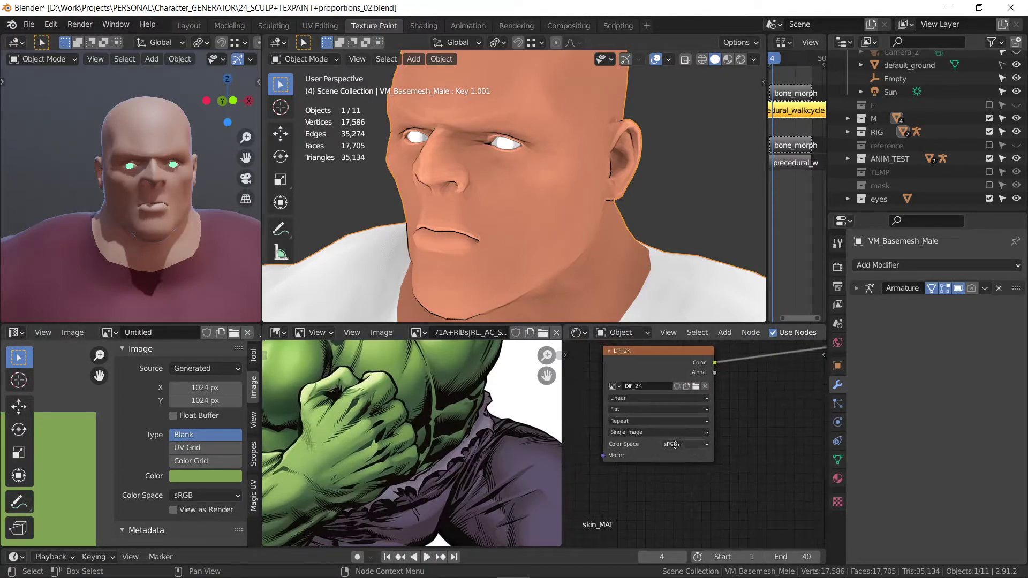
left_click(616, 390)
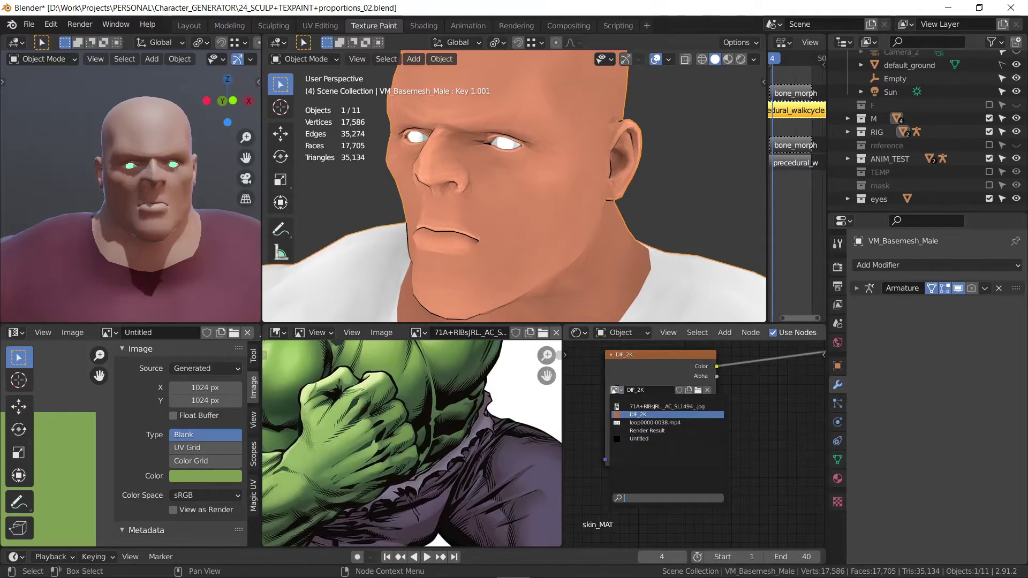
left_click(640, 437)
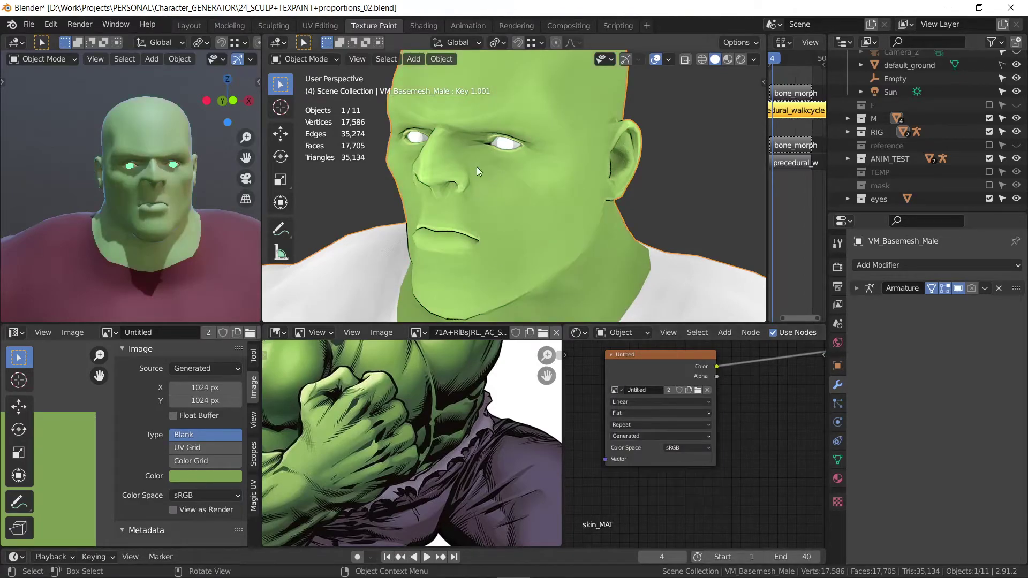
Step: Darken the green skin colour to V 0.465 and zoom the reference onto the Hulk's face
left_click(218, 476)
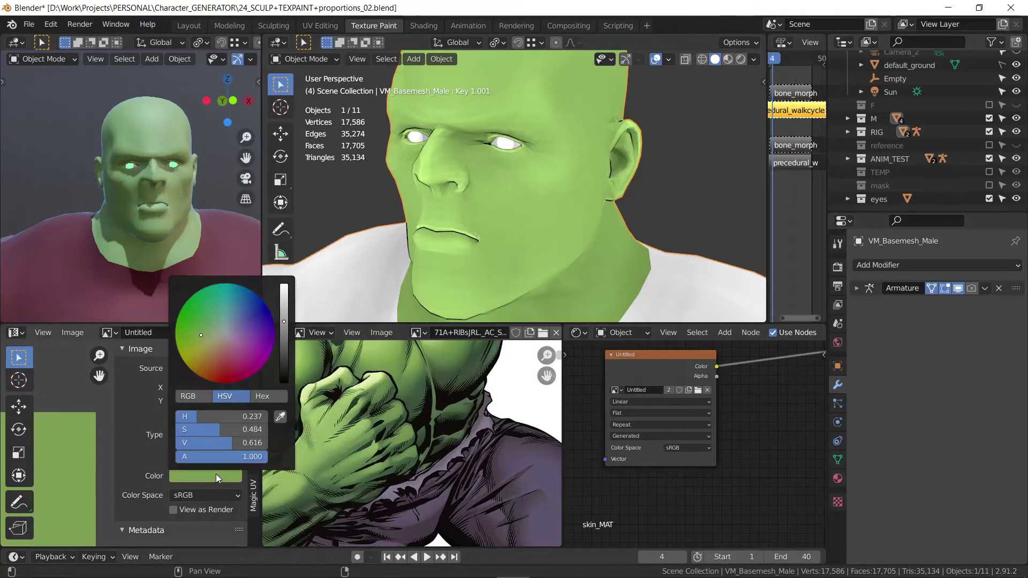
left_click_drag(285, 328, 283, 336)
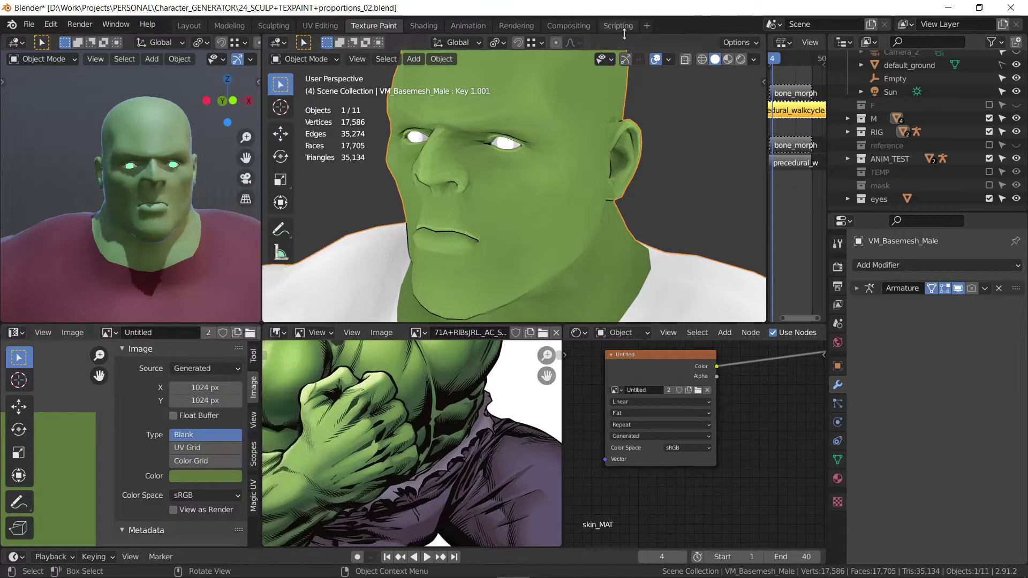
middle_click_drag(460, 264, 484, 258)
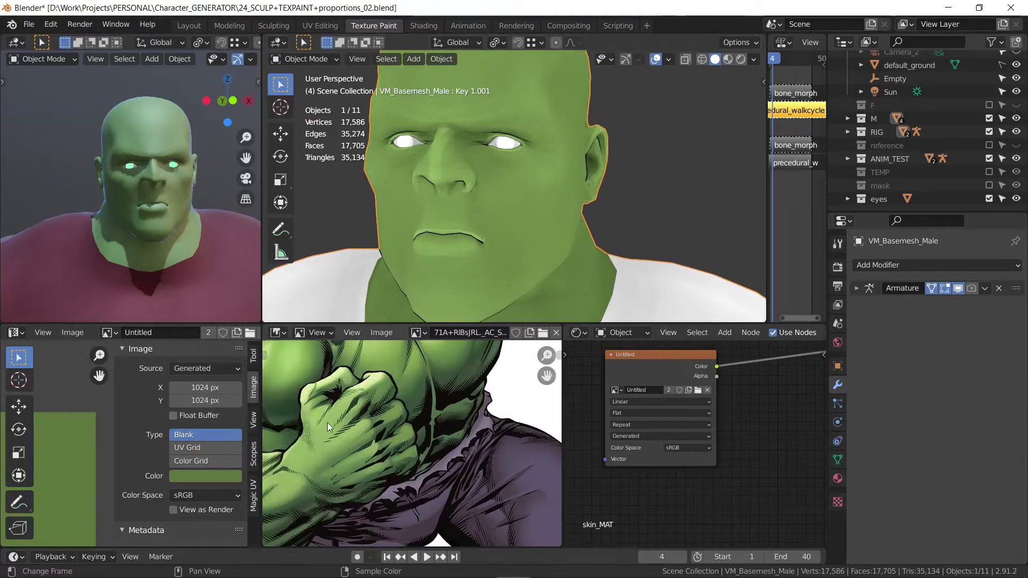
middle_click_drag(349, 406, 373, 491)
scroll(437, 394, "up", 2)
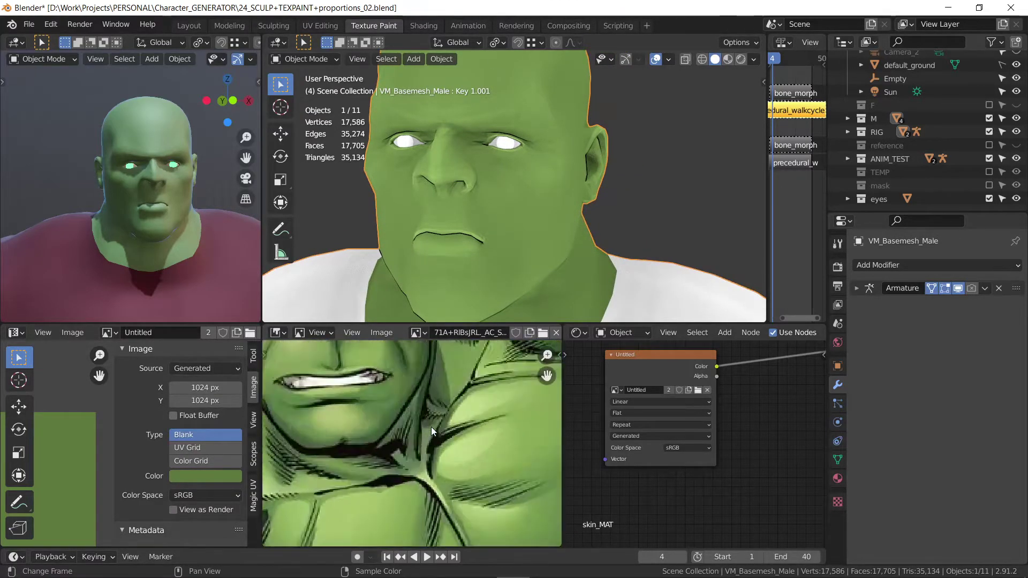
scroll(432, 426, "up", 2)
scroll(431, 426, "up", 2)
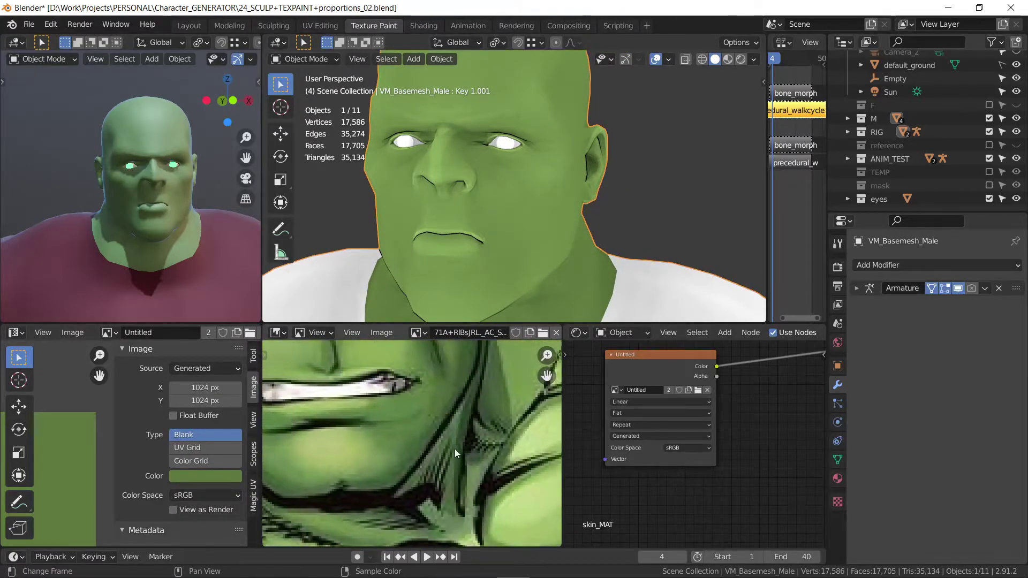
Step: Toggle Cavity off and back on in Viewport Shading, then switch the head to Sculpt Mode
left_click(753, 59)
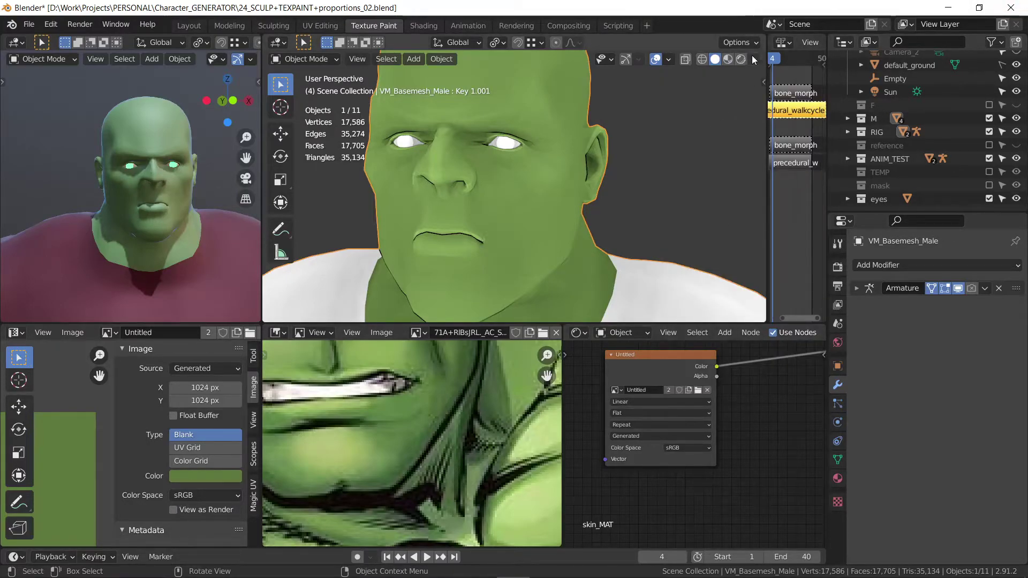
left_click(755, 60)
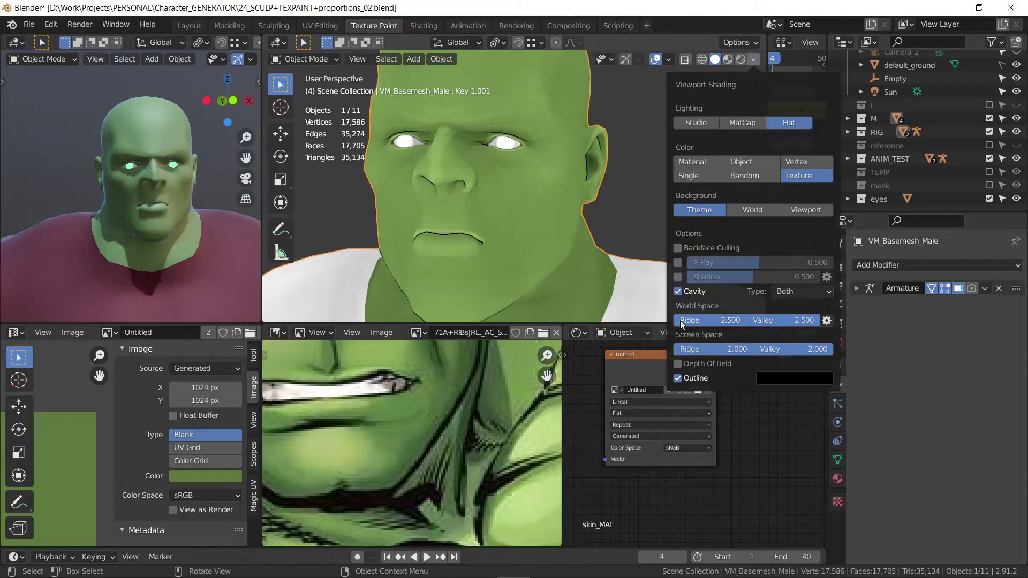
left_click(678, 291)
left_click(678, 291)
left_click(755, 61)
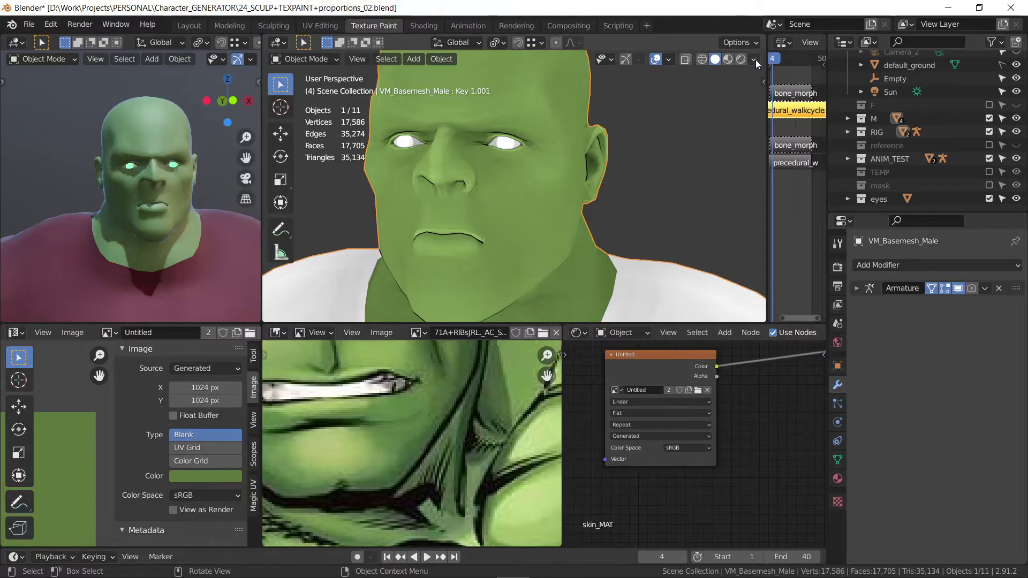
left_click(293, 62)
left_click(301, 96)
Step: Save the blend file and return the head to Texture Paint mode
key("ctrl+s")
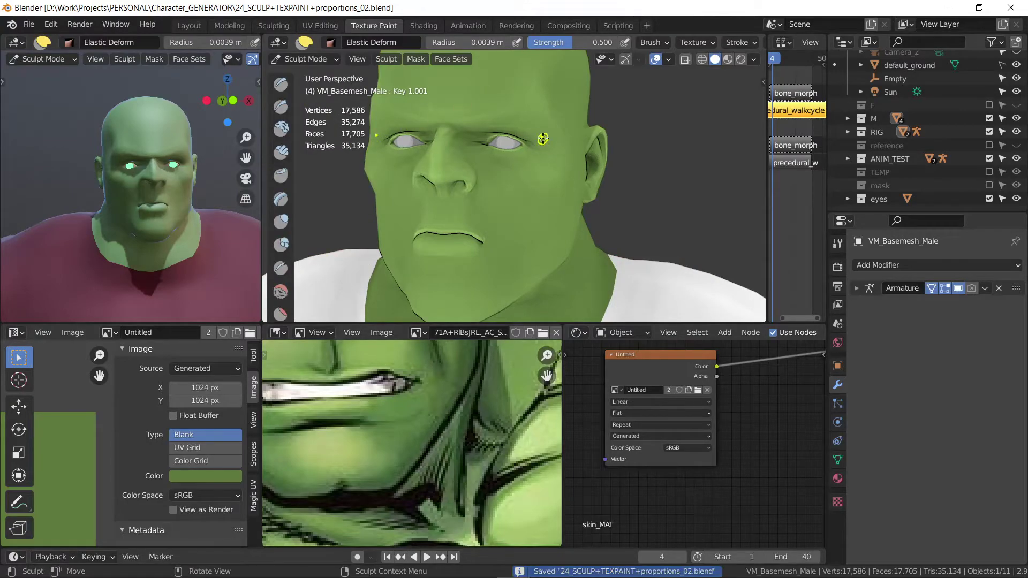
left_click(329, 61)
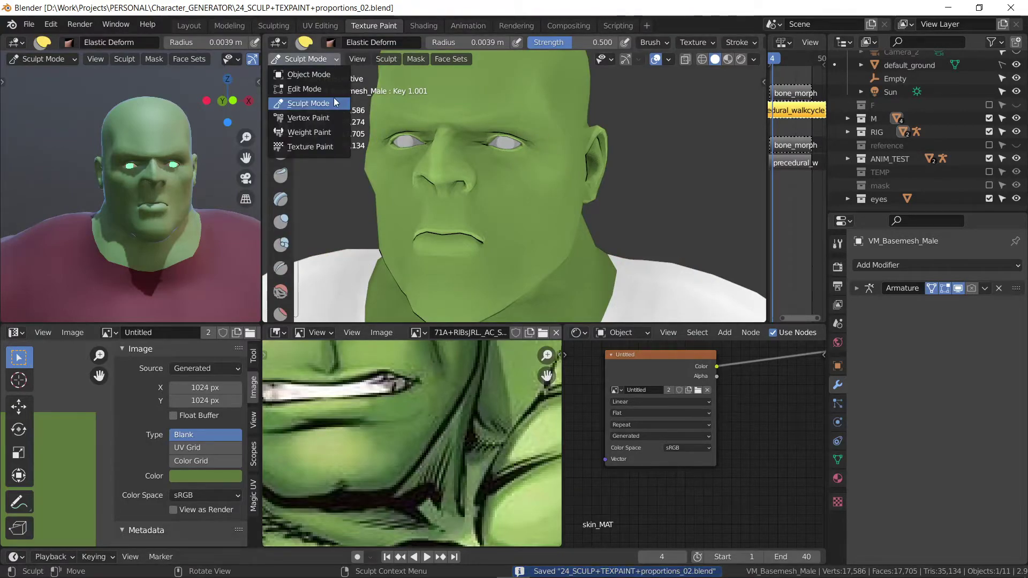
left_click(311, 147)
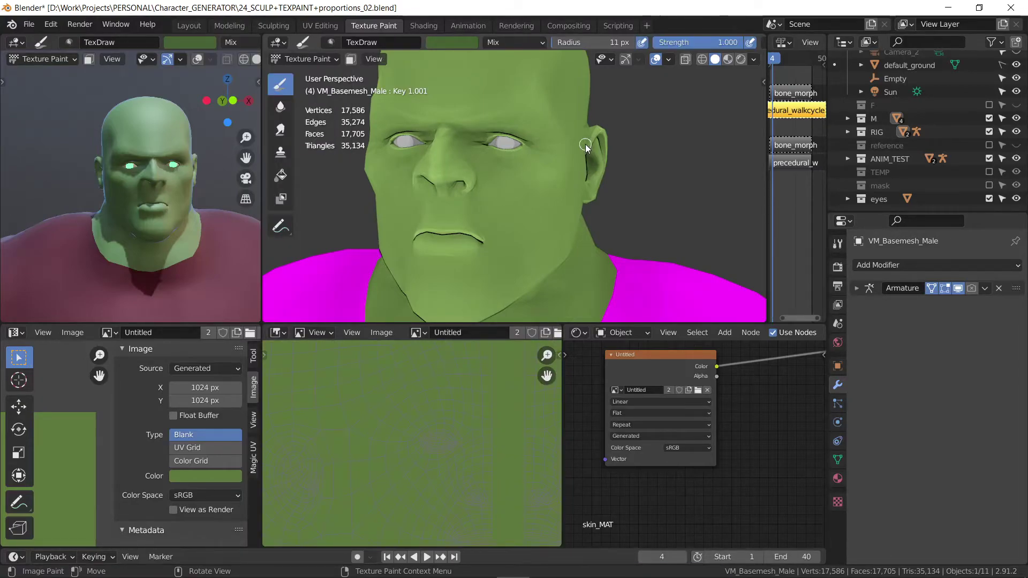
mouse_move(585, 147)
middle_mouse_down()
mouse_move(415, 290)
mouse_move(429, 295)
middle_mouse_up()
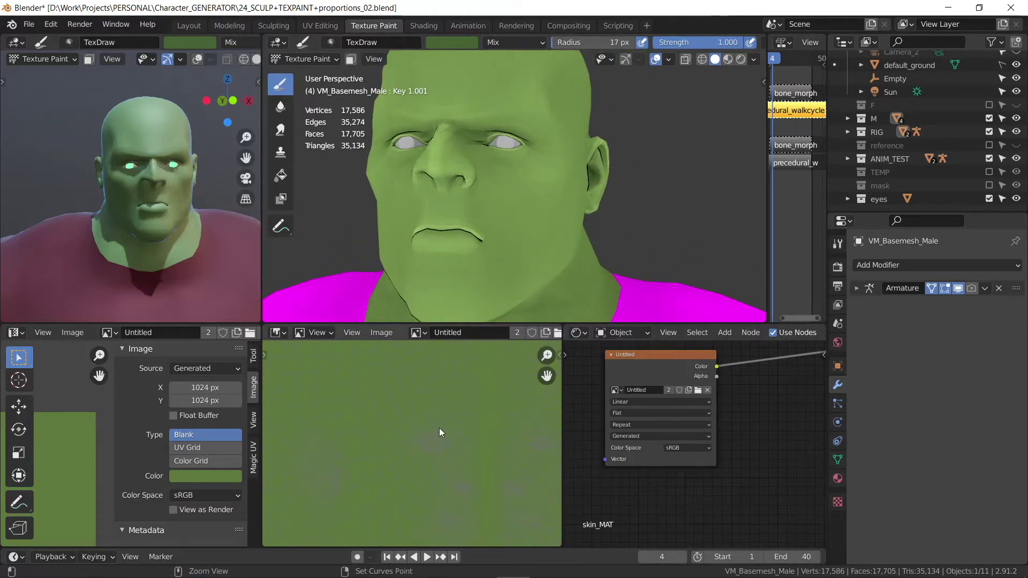
Step: Display the Hulk reference picture in the Image Editor
left_click(416, 333)
left_click(439, 354)
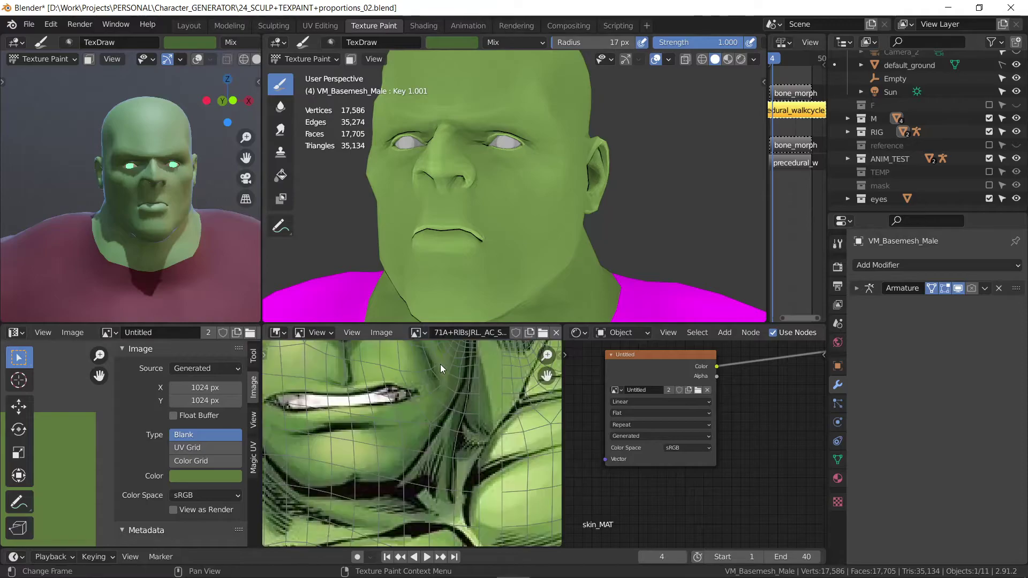
scroll(446, 370, "down", 2)
scroll(445, 371, "down", 3)
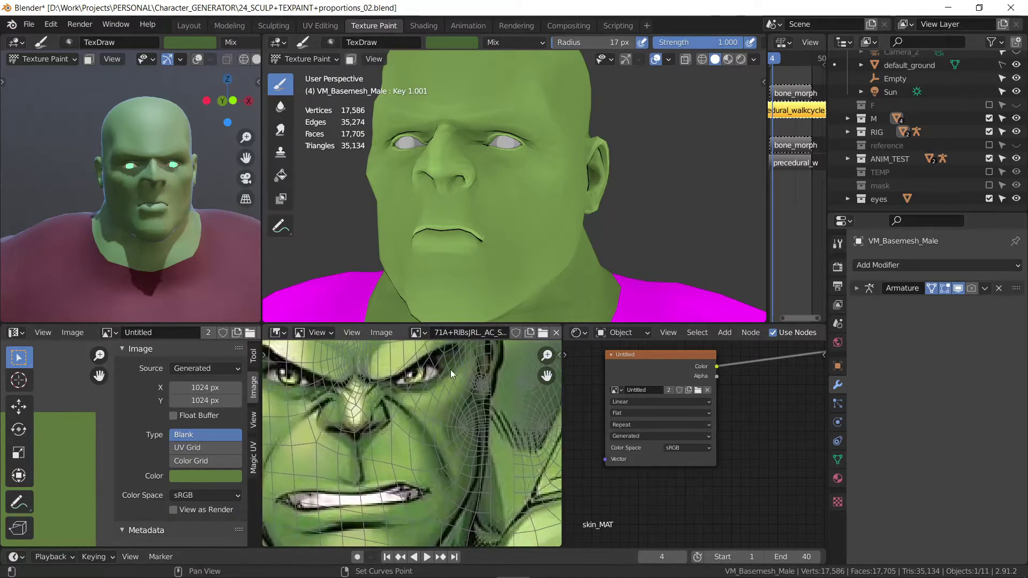
middle_click_drag(478, 138, 463, 172)
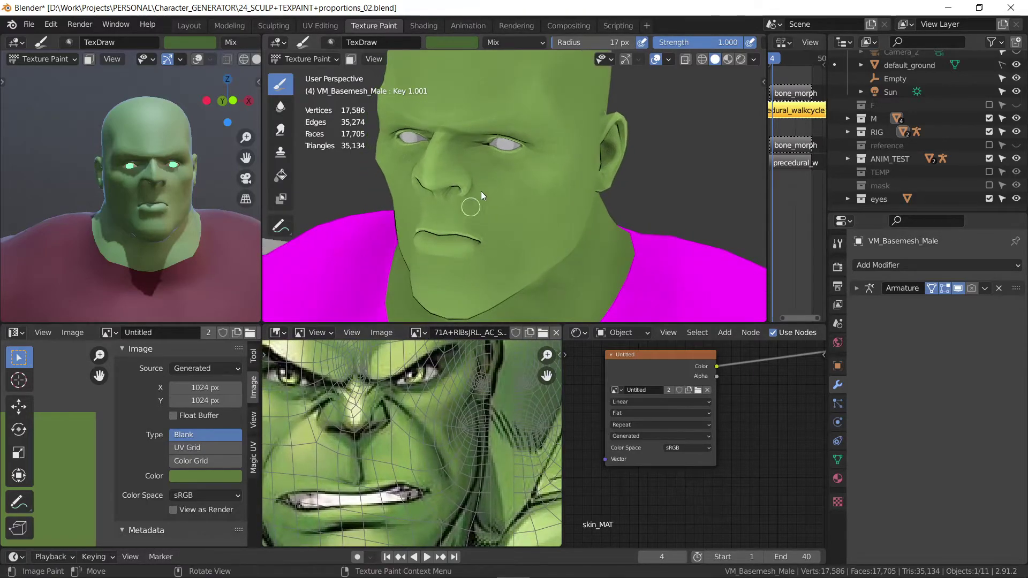
Step: Paint a stroke along the cheek fold and set the brush colour to near black
left_click(469, 174)
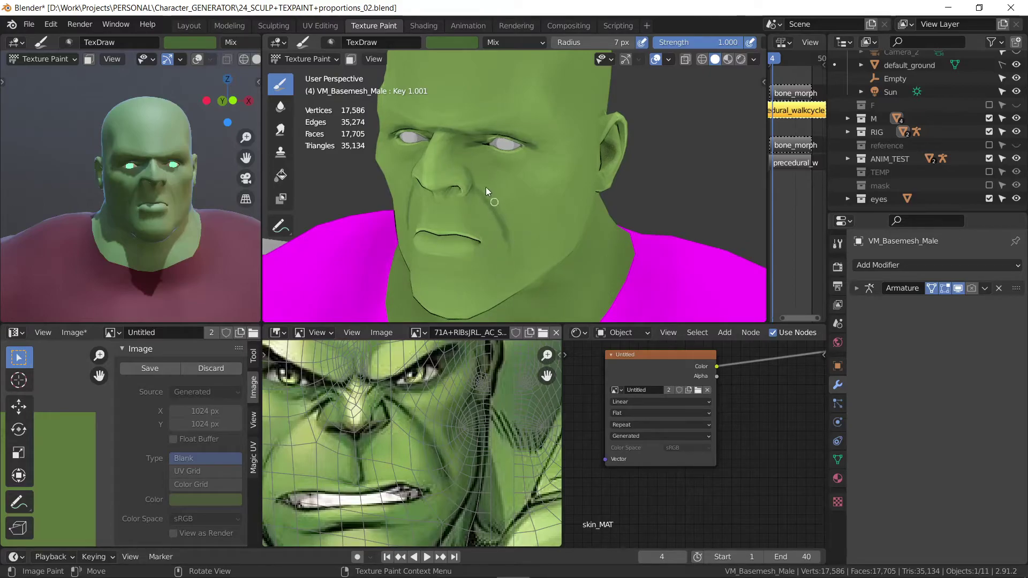
left_click_drag(493, 214, 509, 238)
left_click(467, 42)
left_click_drag(540, 123, 537, 146)
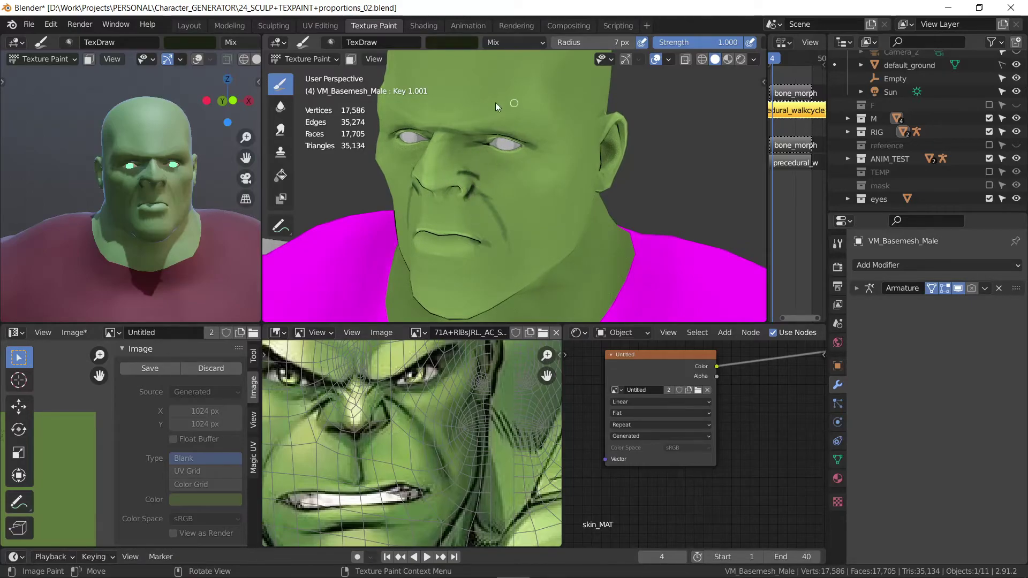
Step: Paint dark lines along the mouth line and down the jaw to its corner
mouse_move(496, 104)
middle_mouse_down()
mouse_move(418, 143)
mouse_move(451, 166)
mouse_move(534, 103)
mouse_move(452, 127)
middle_mouse_up()
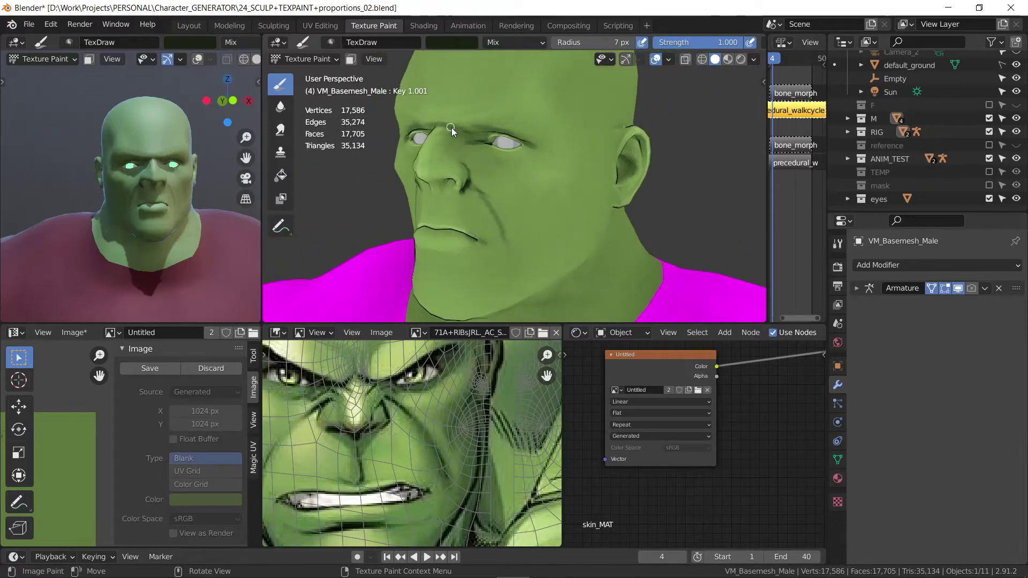
mouse_move(506, 110)
middle_mouse_down()
mouse_move(518, 129)
mouse_move(457, 225)
middle_mouse_up()
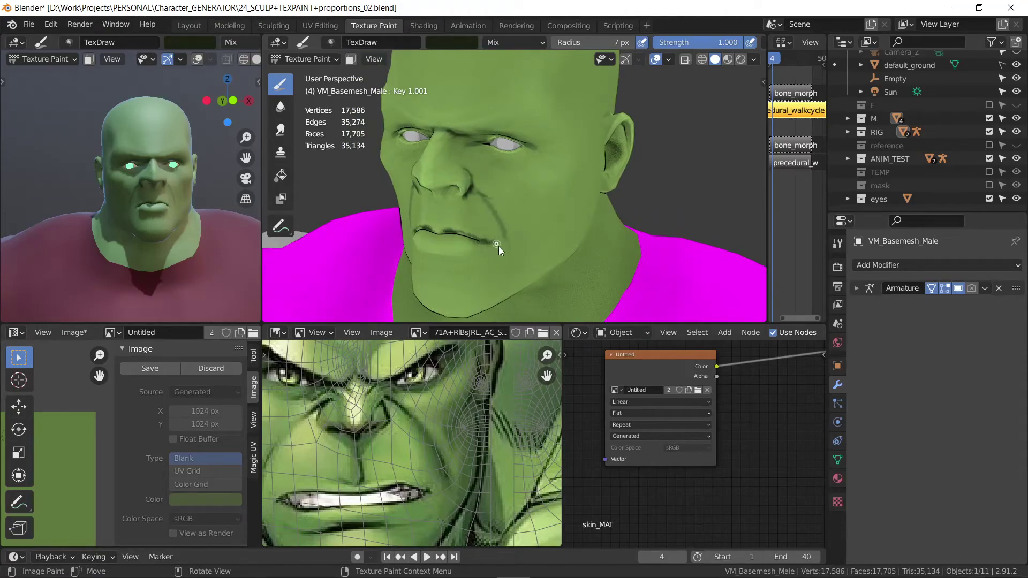
left_click_drag(497, 245, 451, 234)
mouse_move(432, 239)
middle_mouse_down()
mouse_move(525, 162)
mouse_move(489, 181)
mouse_move(473, 175)
mouse_move(539, 123)
mouse_move(592, 124)
mouse_move(622, 159)
middle_mouse_up()
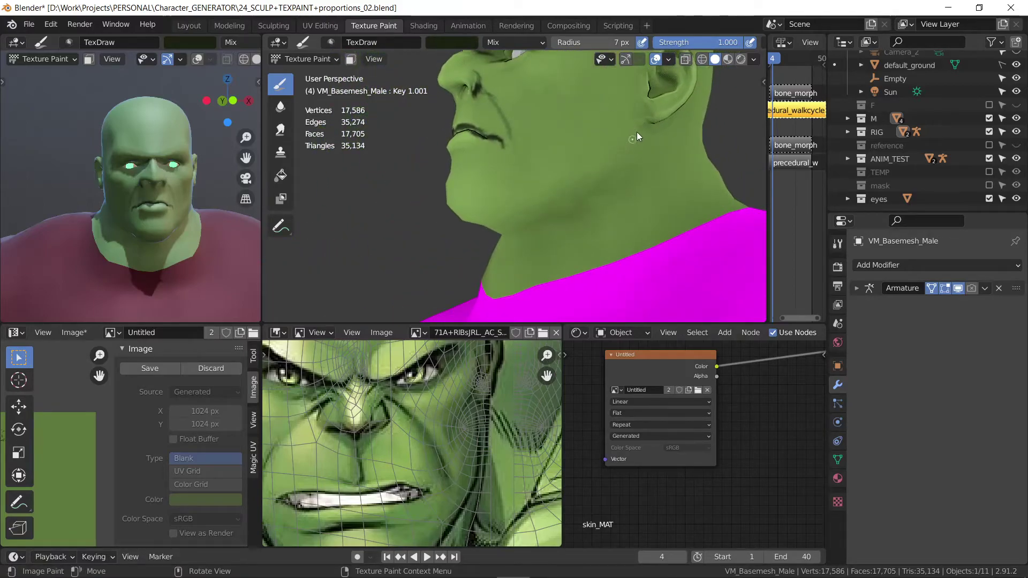
left_click_drag(582, 177, 535, 197)
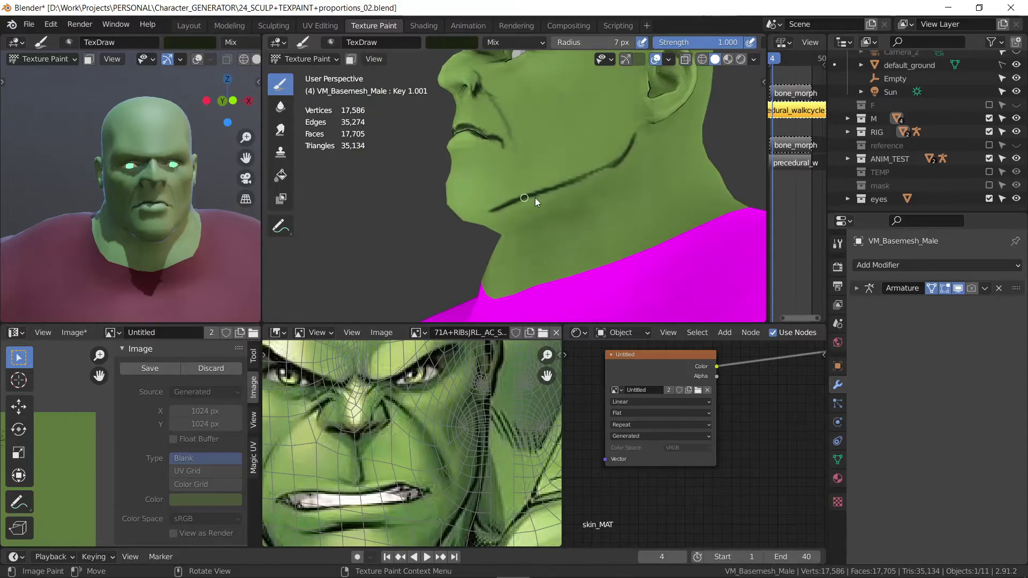
mouse_move(535, 198)
middle_mouse_down()
mouse_move(574, 186)
mouse_move(577, 170)
middle_mouse_up()
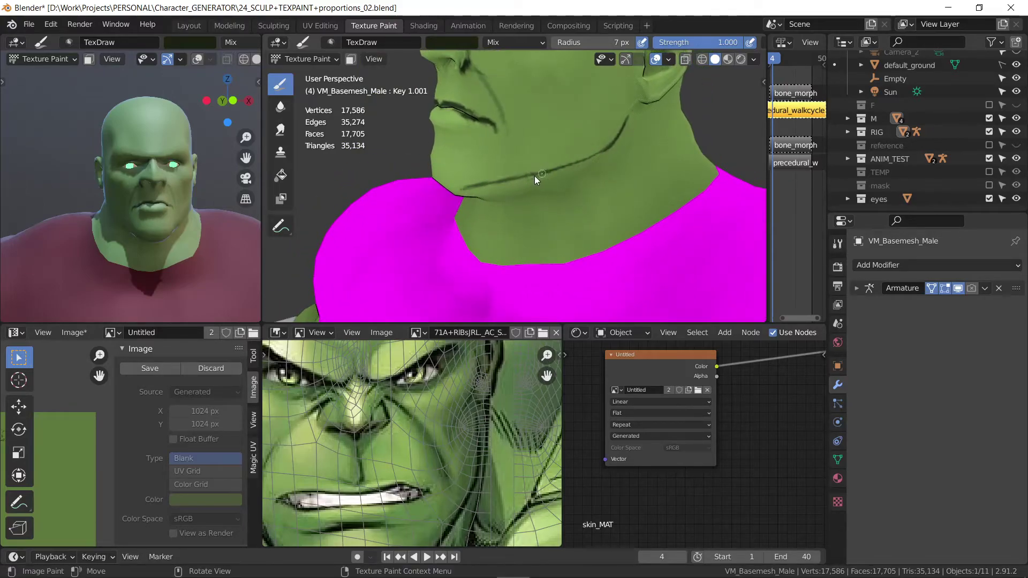
left_click_drag(535, 176, 461, 196)
mouse_move(622, 144)
middle_mouse_down()
mouse_move(570, 160)
mouse_move(626, 124)
mouse_move(614, 157)
middle_mouse_up()
Step: Undo the dark jaw-line stroke
scroll(625, 124, "down", 5)
scroll(615, 157, "up", 2)
scroll(561, 164, "up", 3)
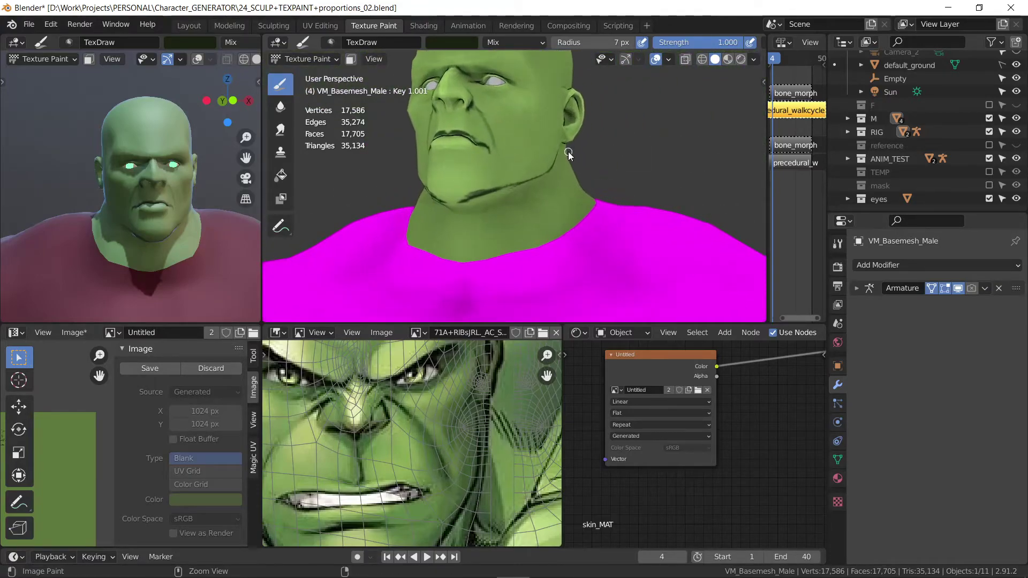
key("ctrl+z")
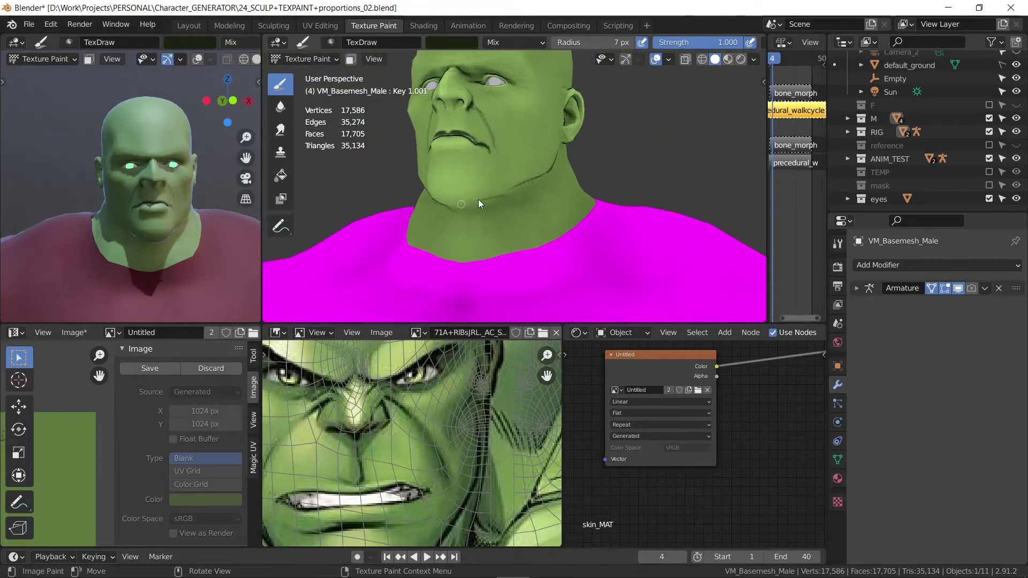
Step: Paint dark strokes over both eyebrows from a near-frontal view
mouse_move(531, 182)
middle_mouse_down()
mouse_move(542, 149)
mouse_move(464, 156)
mouse_move(529, 191)
mouse_move(518, 146)
mouse_move(496, 180)
middle_mouse_up()
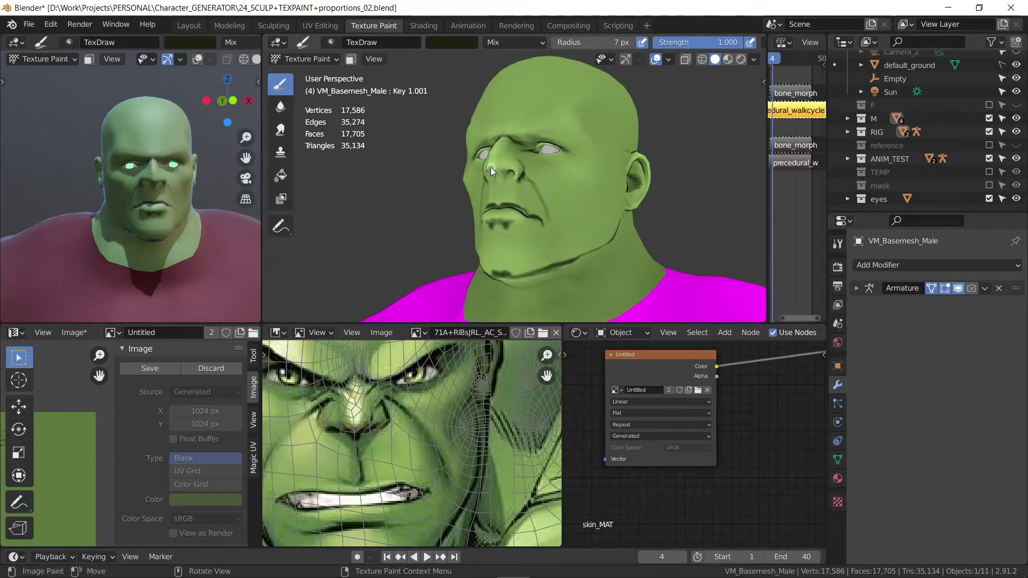
mouse_move(536, 150)
middle_mouse_down()
mouse_move(503, 177)
mouse_move(583, 127)
mouse_move(528, 195)
middle_mouse_up()
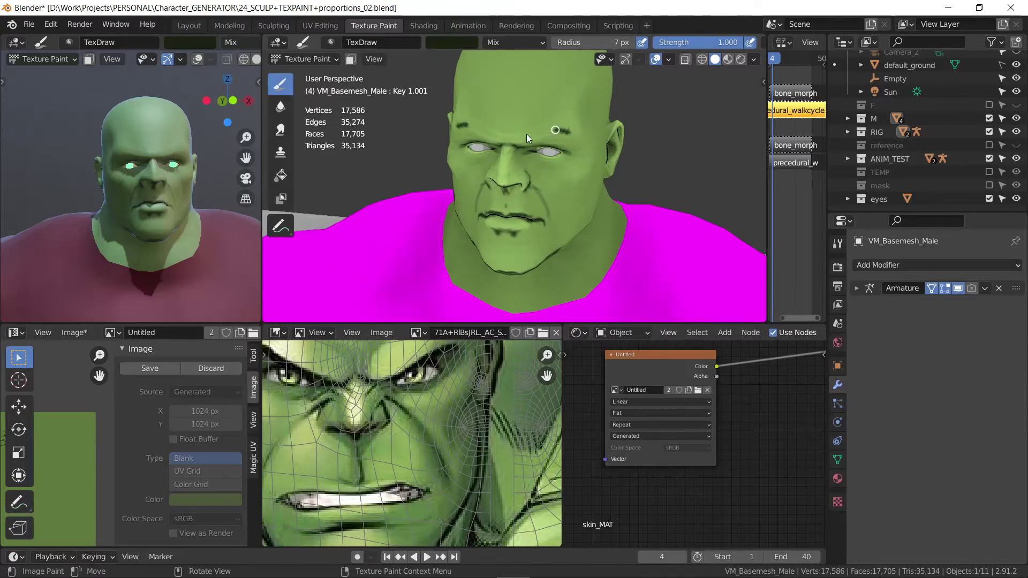
mouse_move(564, 137)
left_mouse_down()
mouse_move(530, 134)
mouse_move(570, 144)
left_mouse_up()
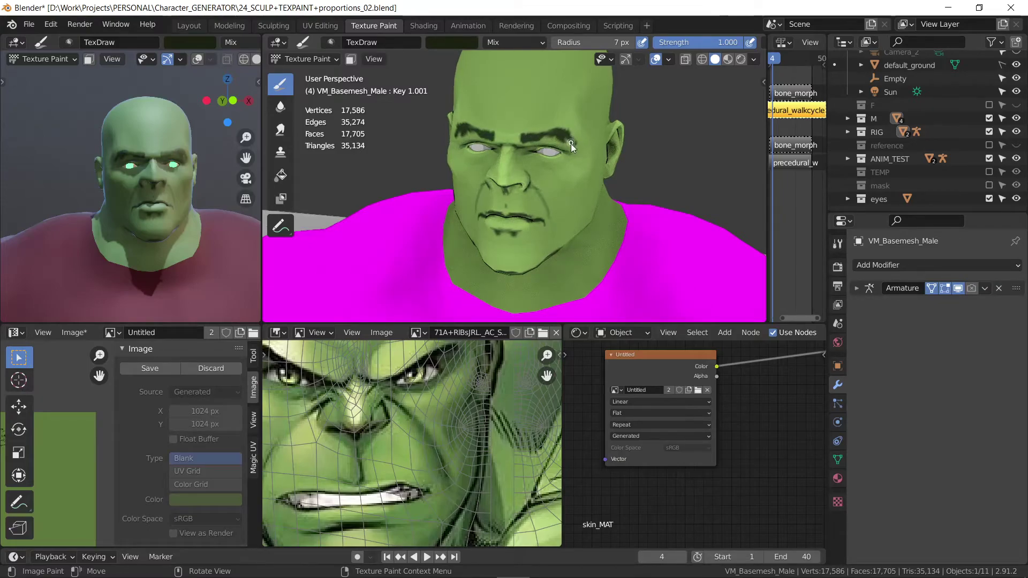
left_click(325, 59)
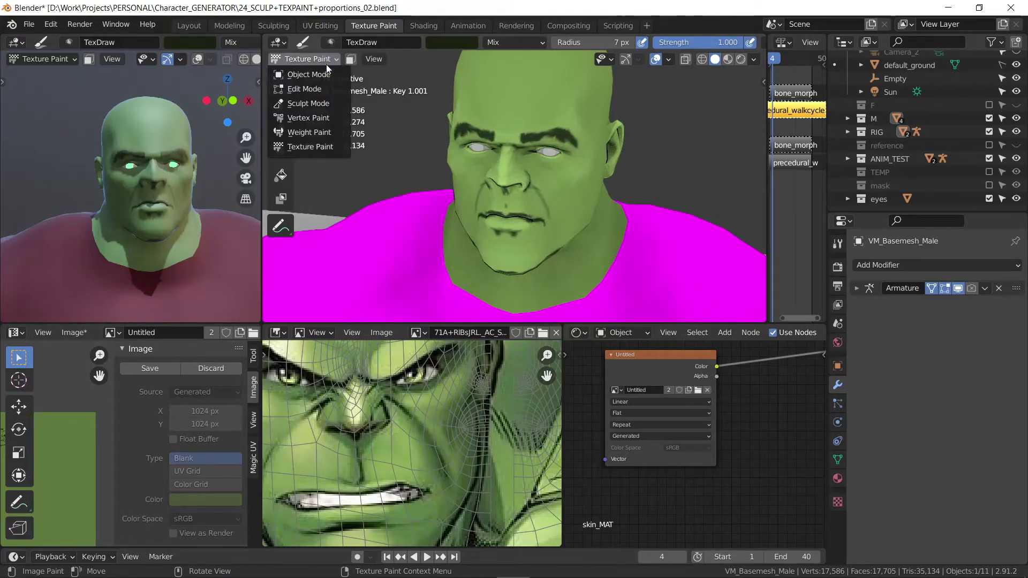
Step: In Sculpt Mode, set the Elastic Deform radius to 0.012 m and reshape the brow
left_click(309, 104)
key("f")
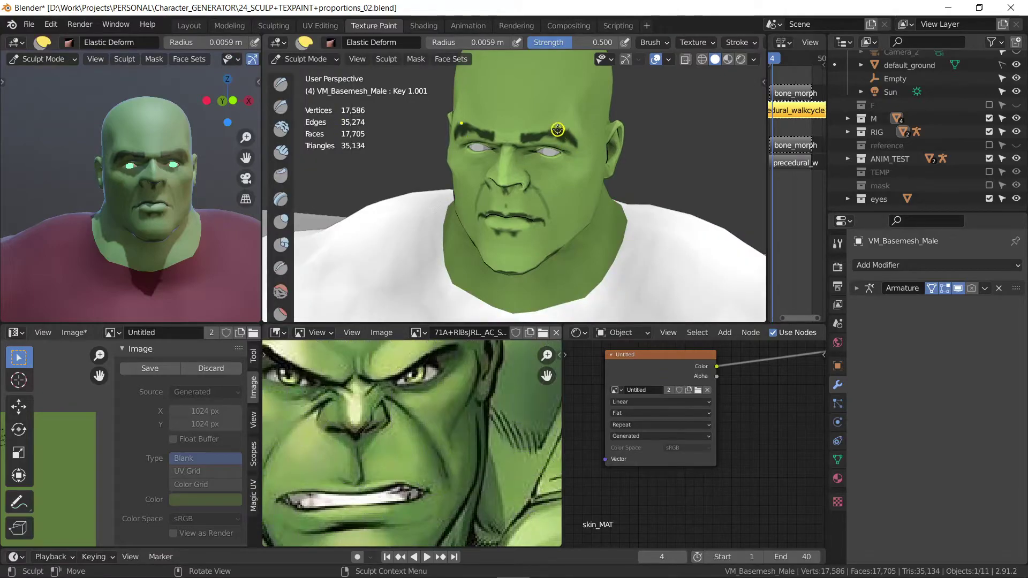
left_click_drag(555, 141, 546, 114)
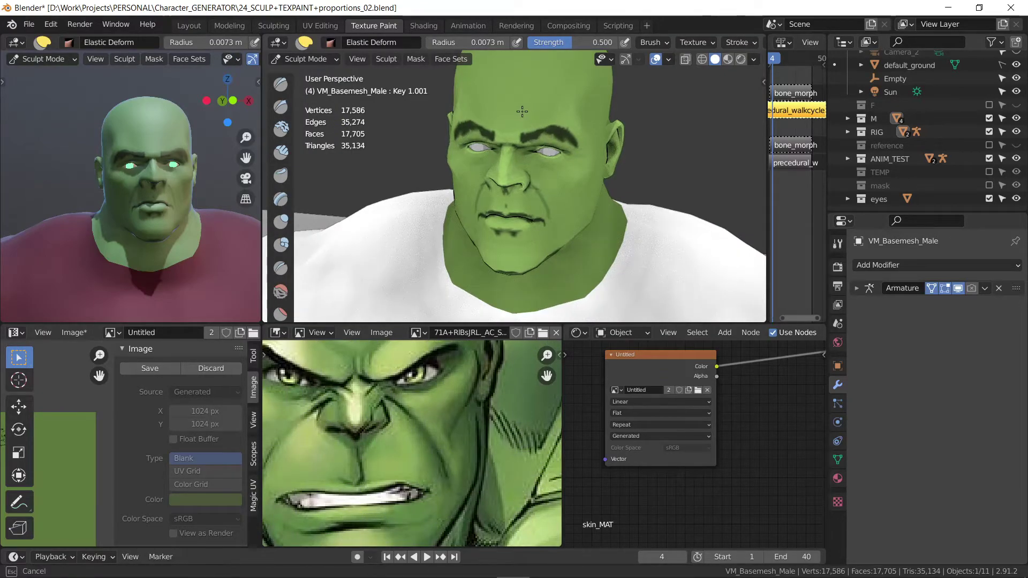
key("f")
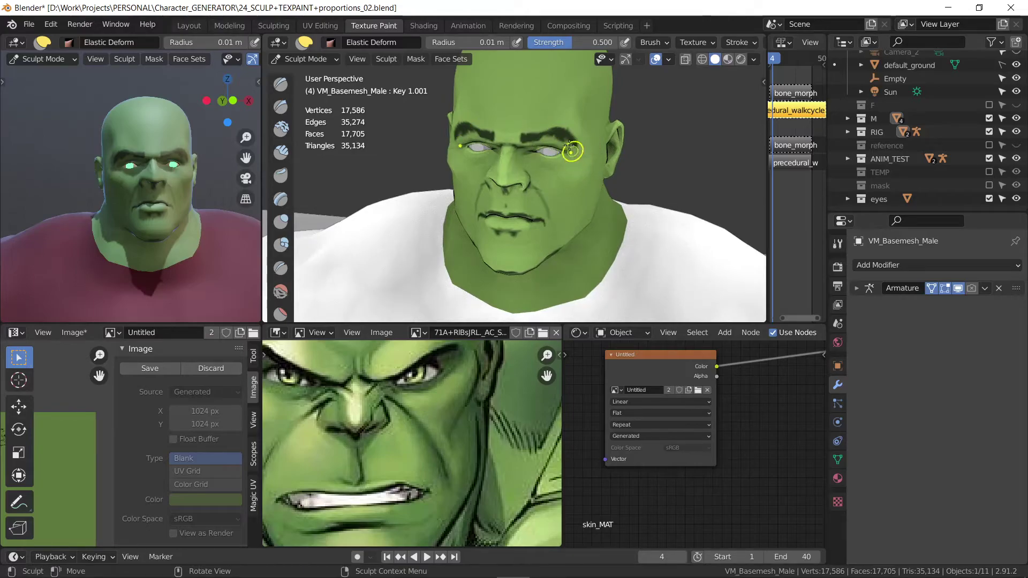
left_click(544, 121)
middle_click_drag(544, 121, 554, 110)
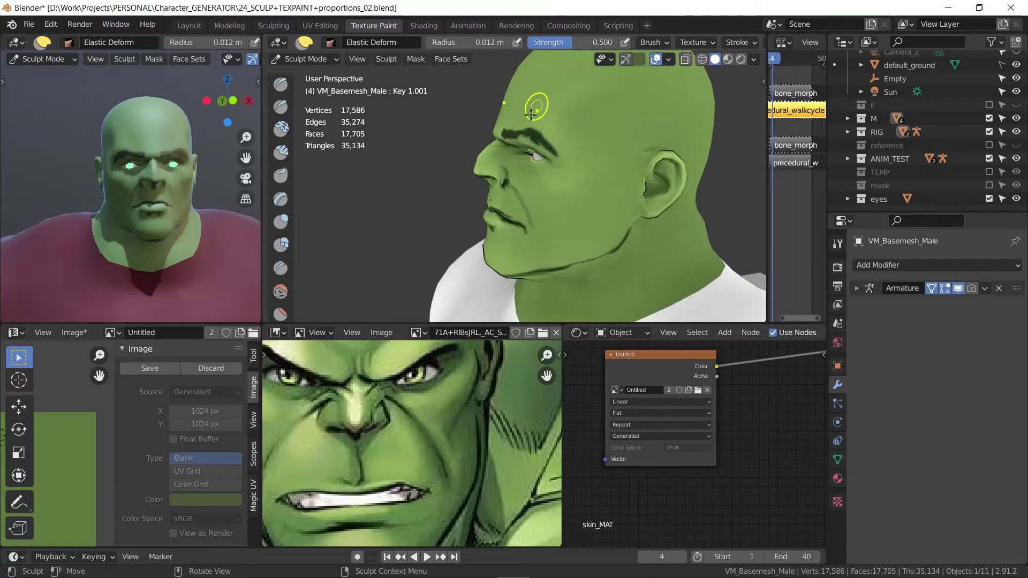
scroll(552, 107, "up", 3)
scroll(557, 93, "up", 2)
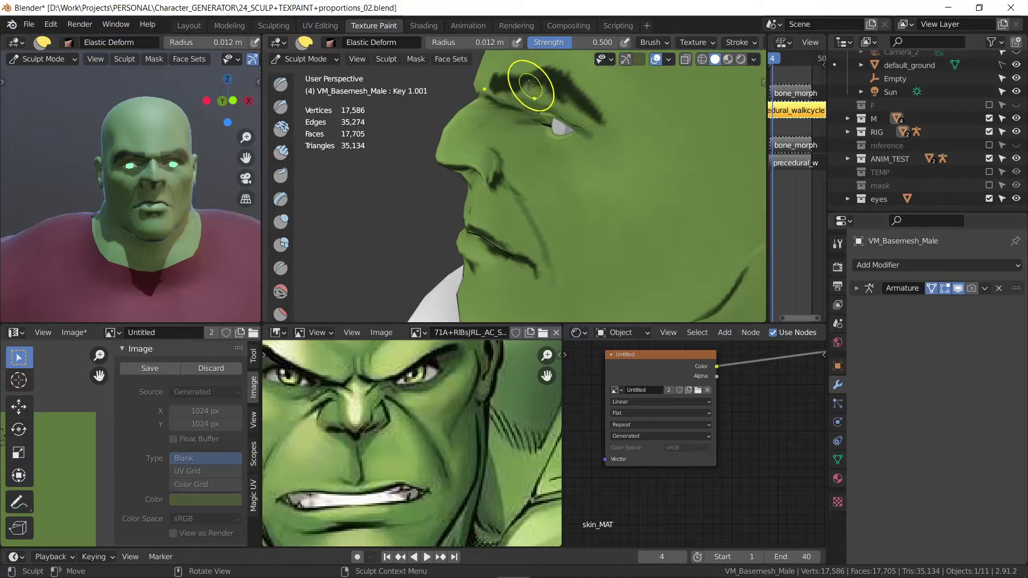
left_click_drag(527, 92, 533, 107)
Step: Raise the brush radius to 0.017 m, lift the right mouth corner, and start animation playback
mouse_move(535, 110)
middle_mouse_down()
mouse_move(622, 125)
mouse_move(536, 134)
middle_mouse_up()
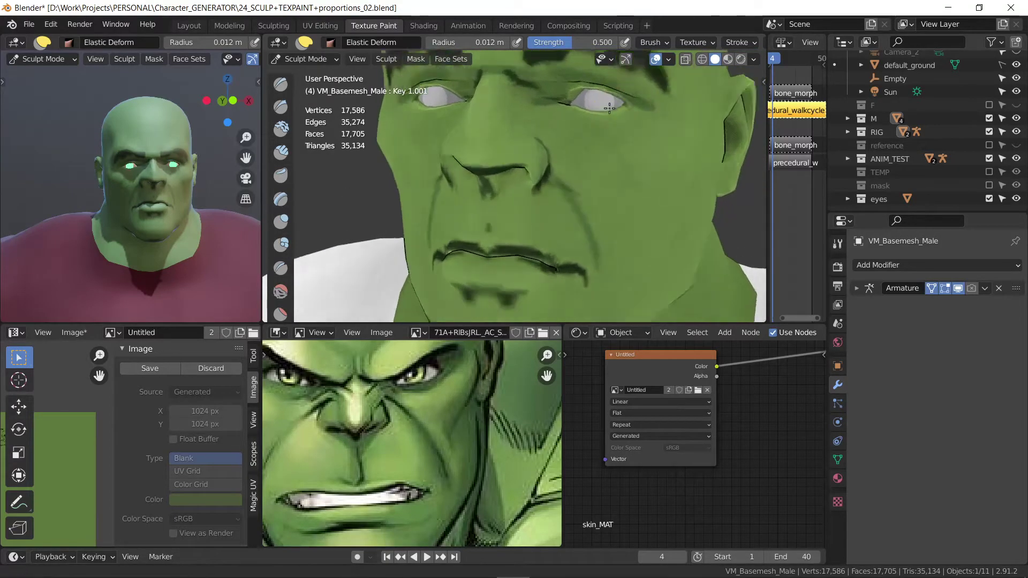
scroll(535, 134, "down", 3)
key("f")
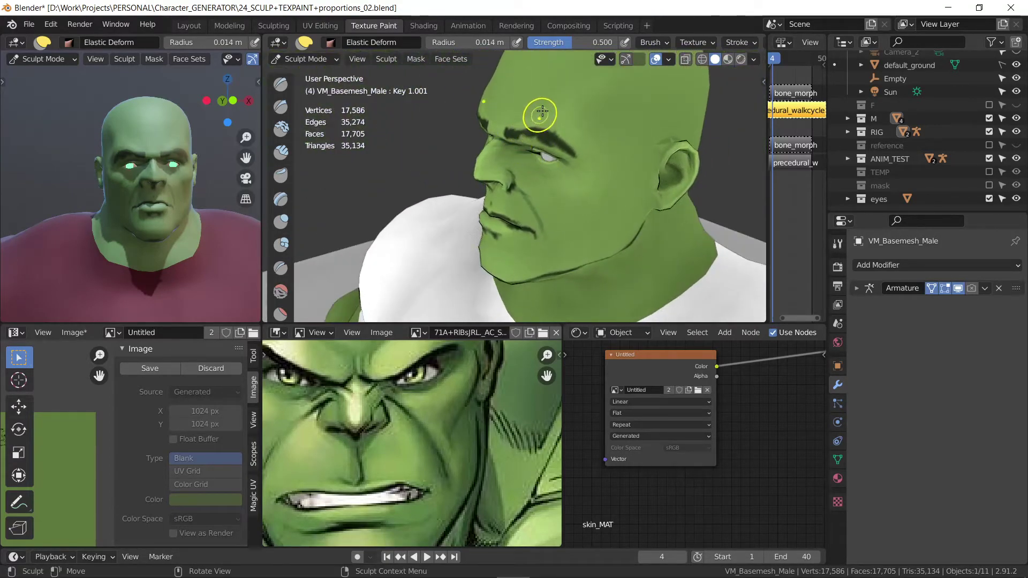
left_click(546, 119)
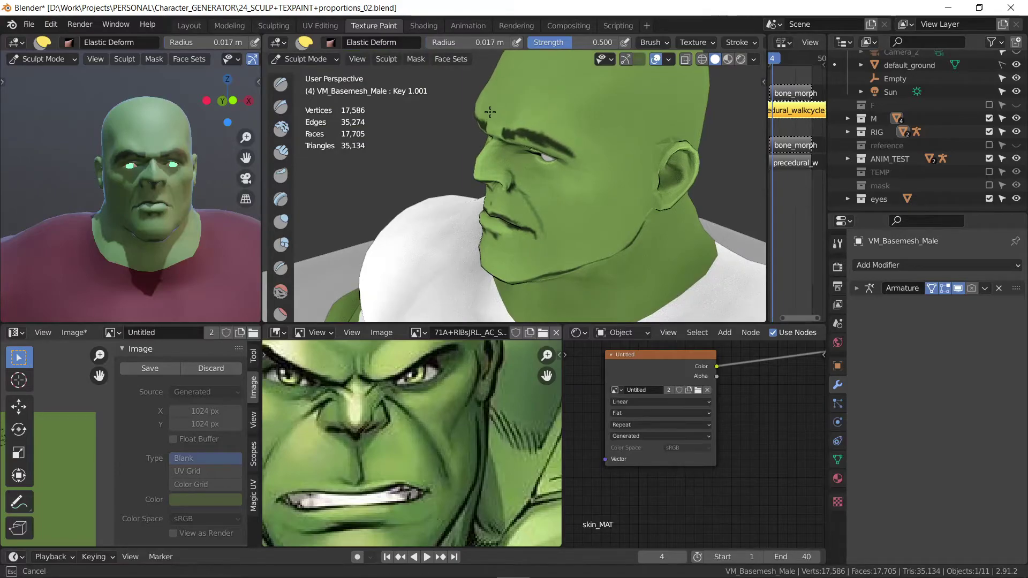
mouse_move(543, 106)
middle_mouse_down("alt")
mouse_move(515, 122)
mouse_move(630, 125)
middle_mouse_up("alt")
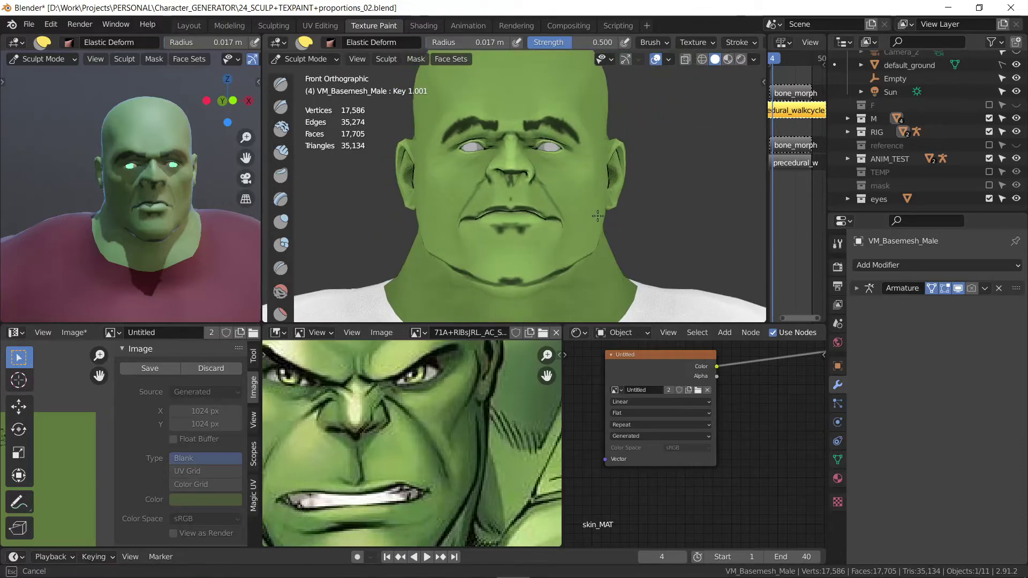
mouse_move(547, 224)
left_mouse_down()
mouse_move(551, 205)
mouse_move(544, 223)
mouse_move(576, 236)
left_mouse_up()
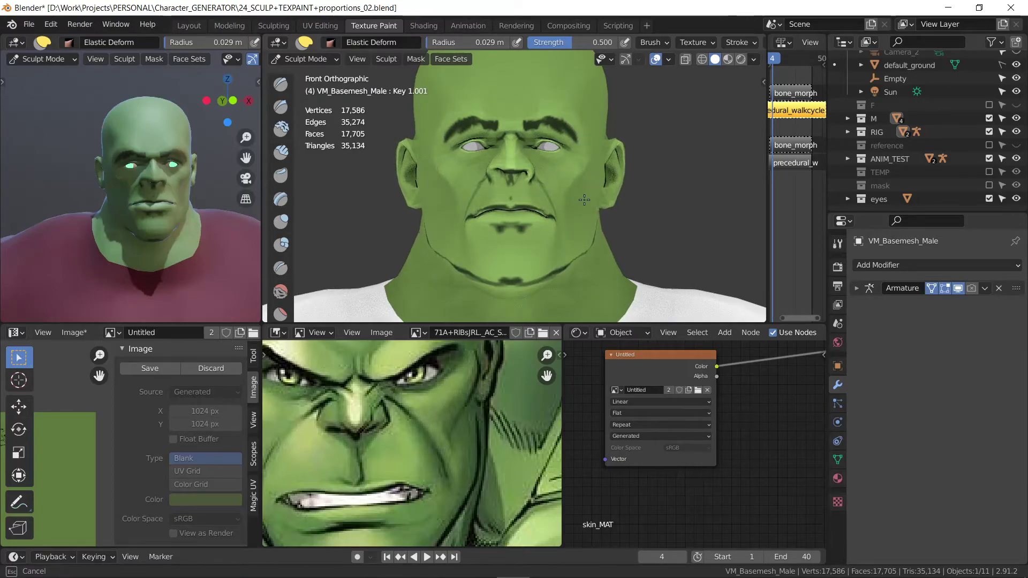
mouse_move(560, 199)
middle_mouse_down()
mouse_move(538, 188)
mouse_move(646, 164)
mouse_move(576, 224)
middle_mouse_up()
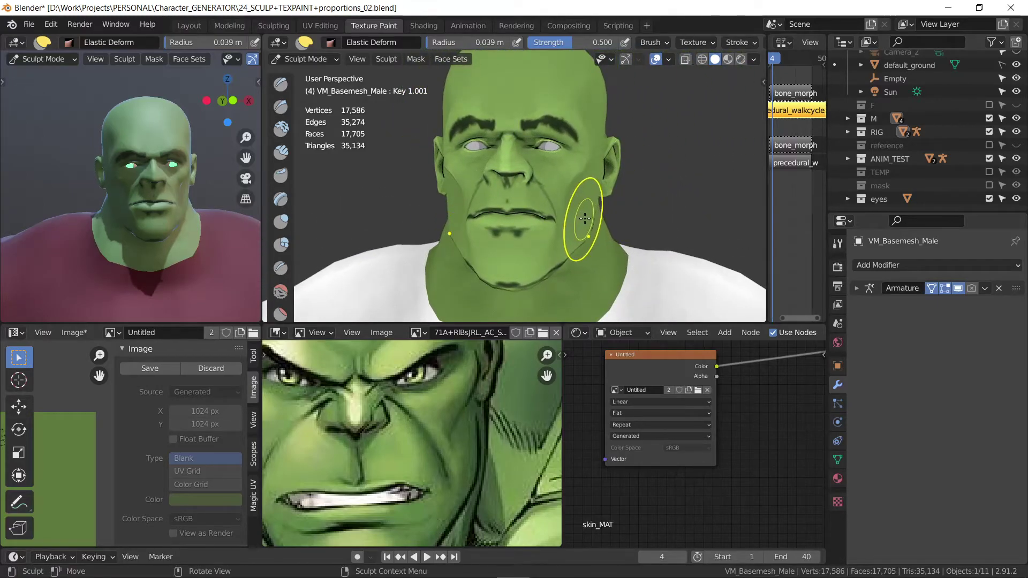
key("space")
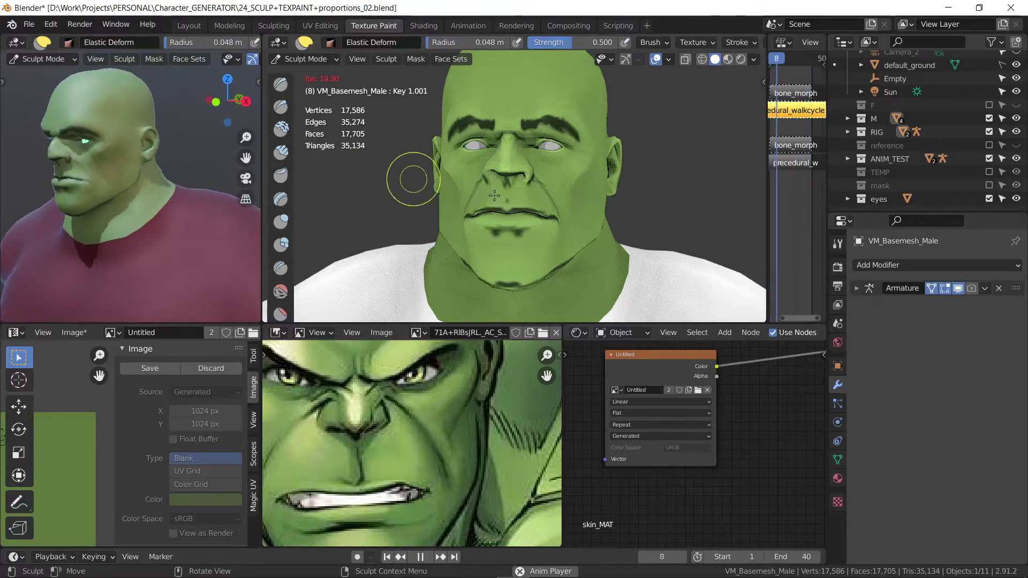
Step: Shrink the Elastic Deform radius to 0.039 m and turn the view onto the character's face
middle_click_drag(408, 179, 498, 127)
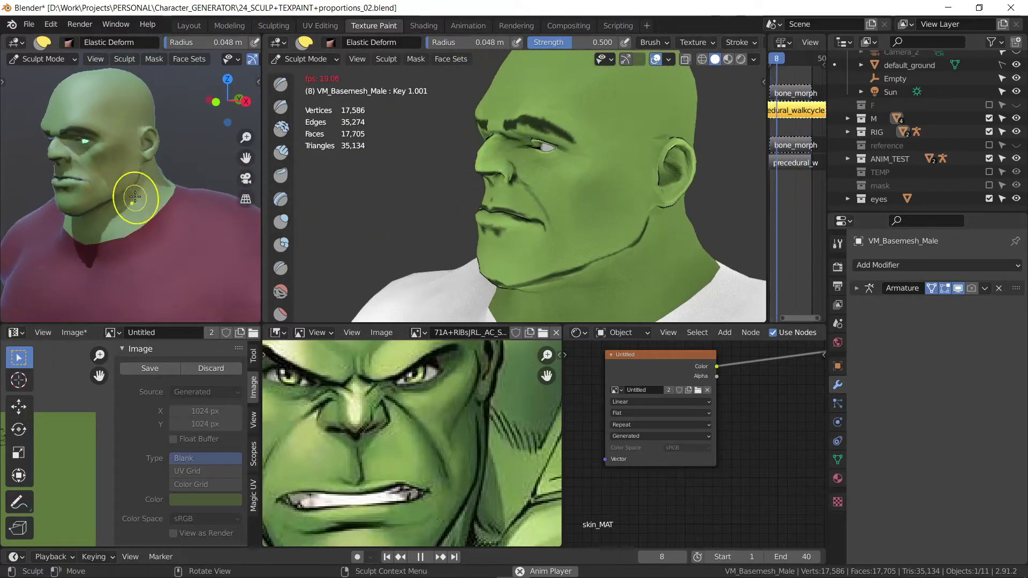
mouse_move(141, 206)
middle_mouse_down()
mouse_move(161, 192)
mouse_move(184, 202)
mouse_move(149, 276)
mouse_move(159, 236)
mouse_move(616, 202)
mouse_move(557, 183)
middle_mouse_up()
scroll(156, 206, "down", 3)
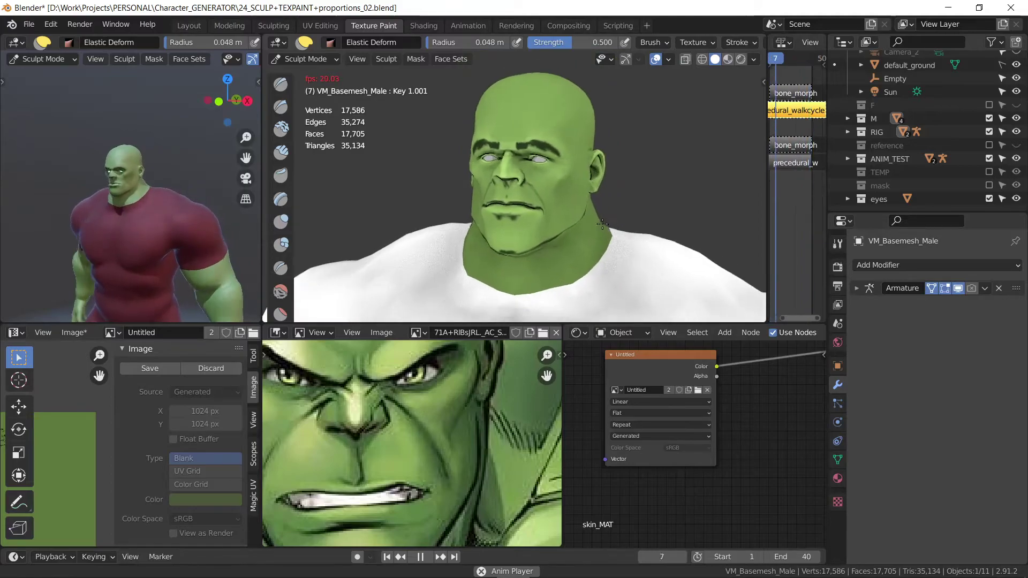
key("f")
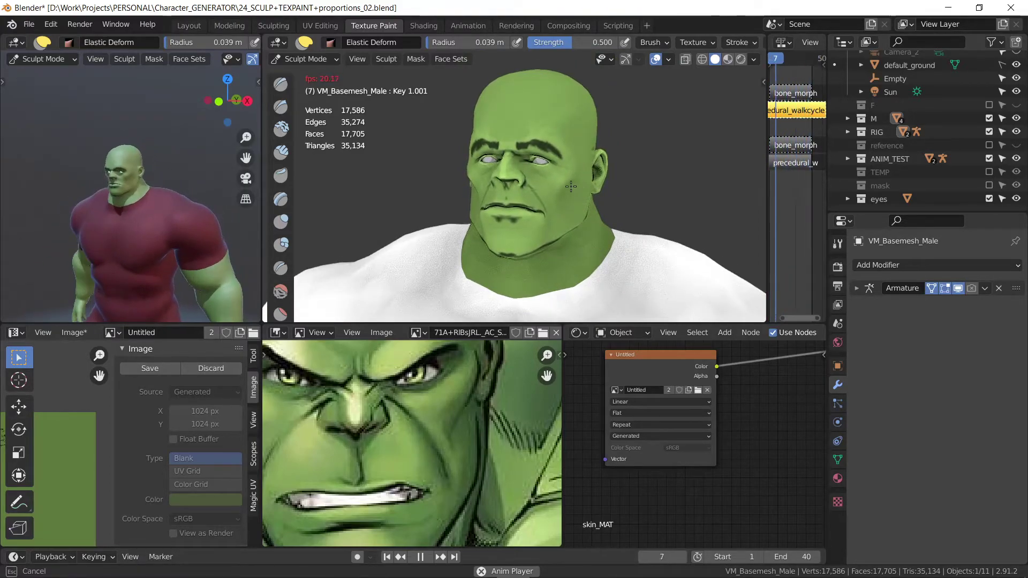
left_click(569, 161)
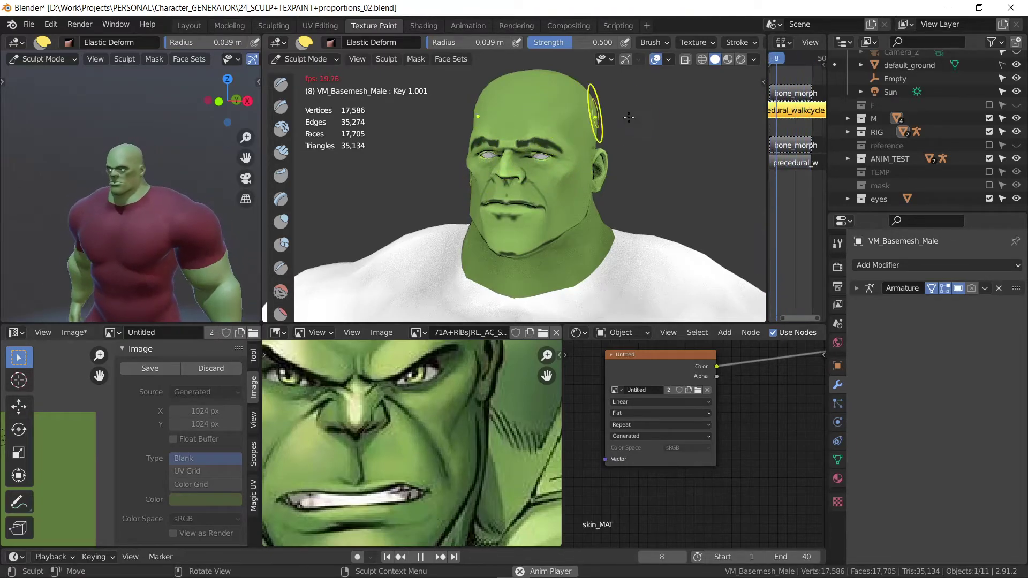
middle_click_drag(536, 154, 489, 225)
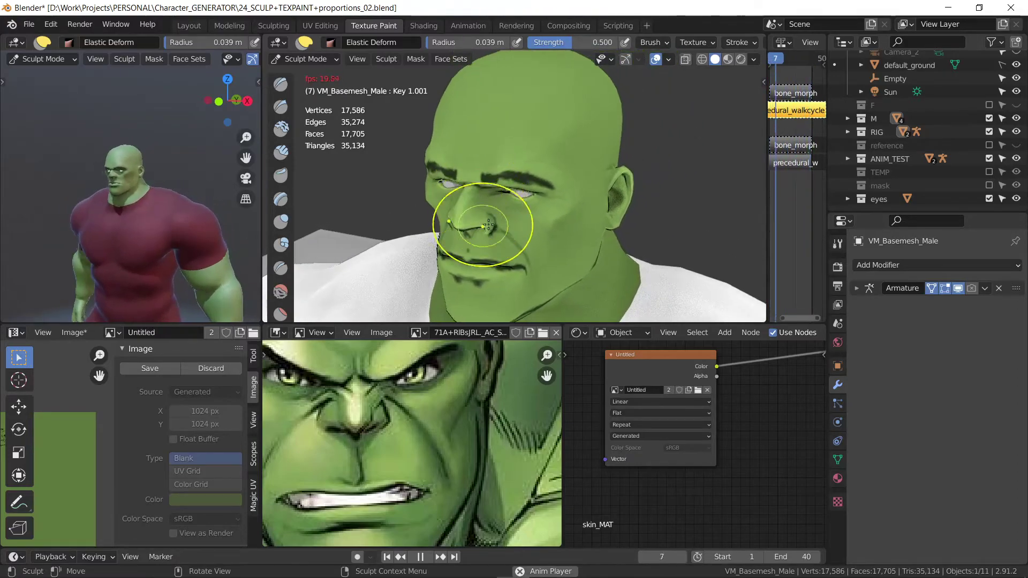
left_click(306, 59)
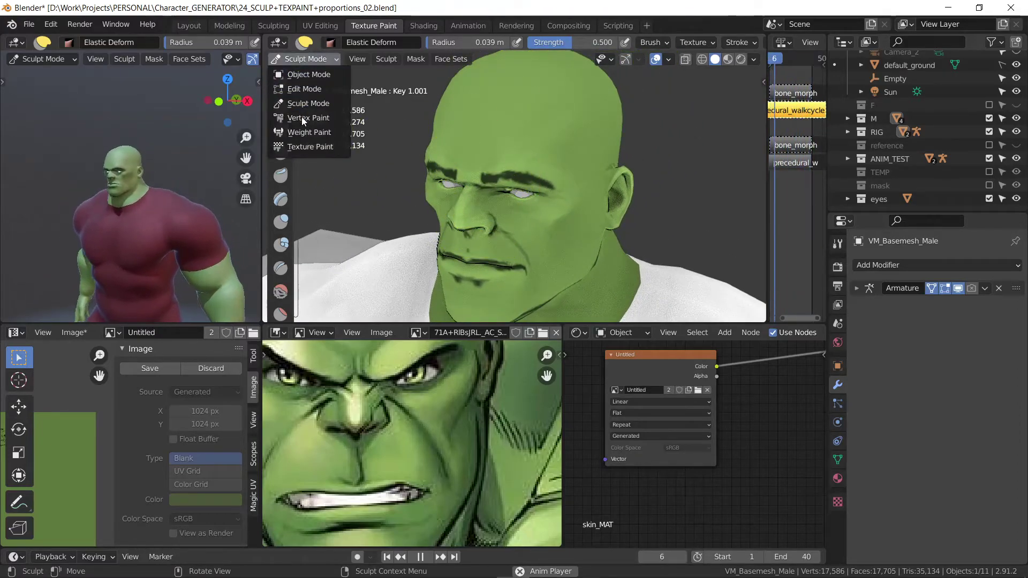
Step: In Texture Paint mode, paint dark frown lines between the eyebrows and marks on the forehead
left_click(313, 146)
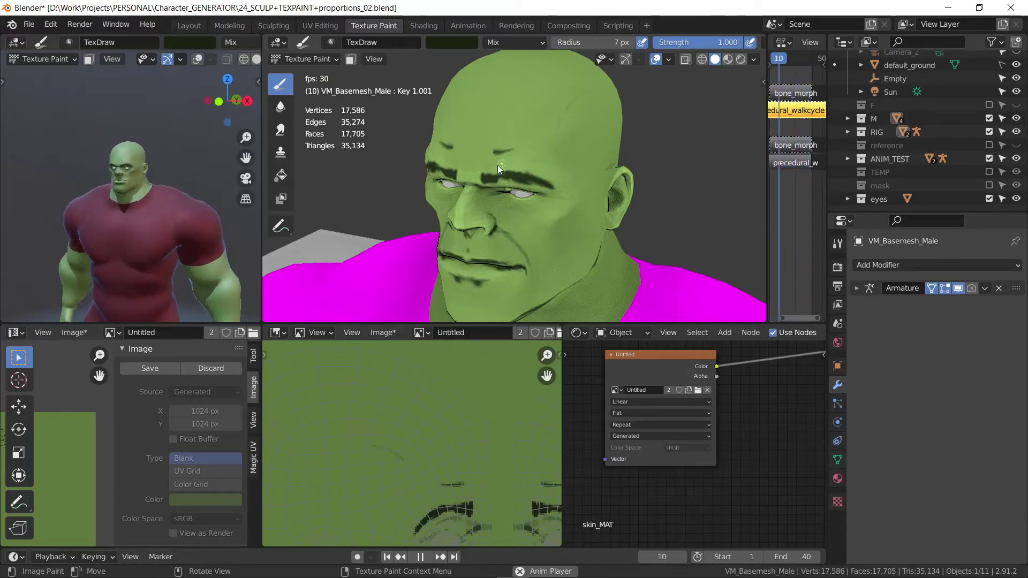
left_click_drag(487, 156, 470, 168)
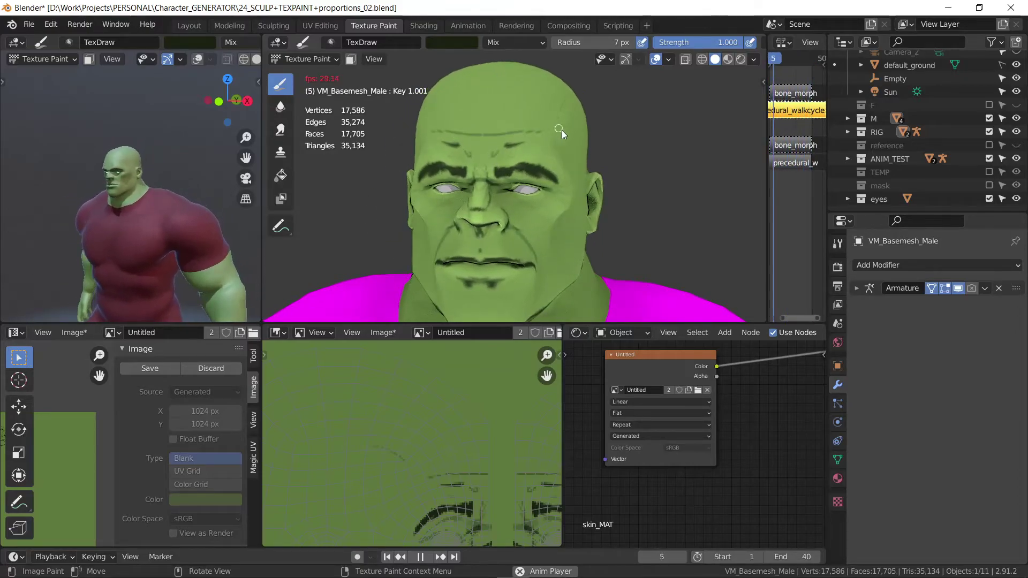
middle_click_drag(558, 124, 558, 98)
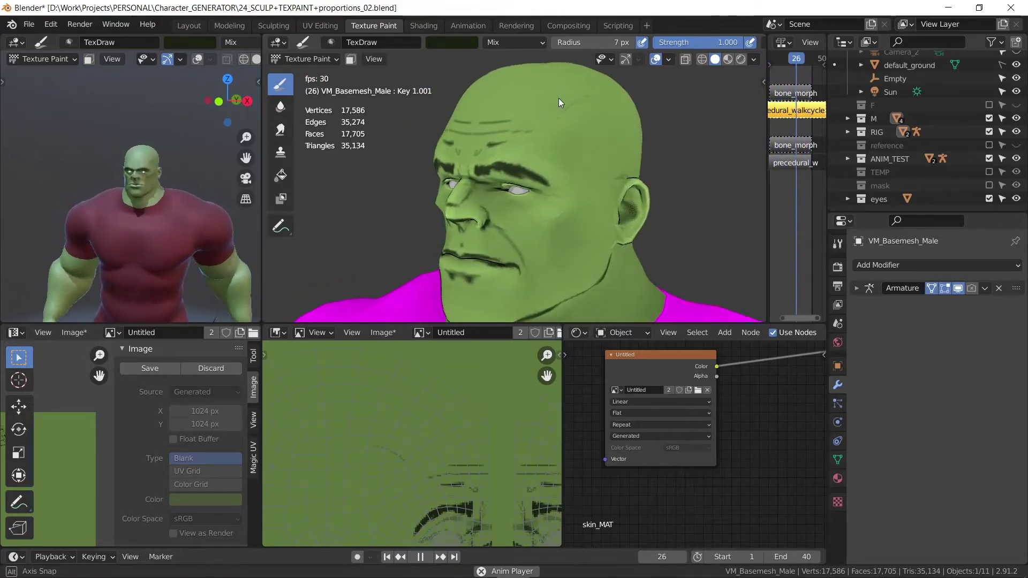
left_click_drag(562, 107, 570, 107)
Step: Add dark wrinkle marks on the cheek and below the eye, undoing one stray stroke
left_click(560, 171)
mouse_move(590, 206)
left_mouse_down()
mouse_move(599, 201)
mouse_move(545, 234)
mouse_move(535, 265)
left_mouse_up()
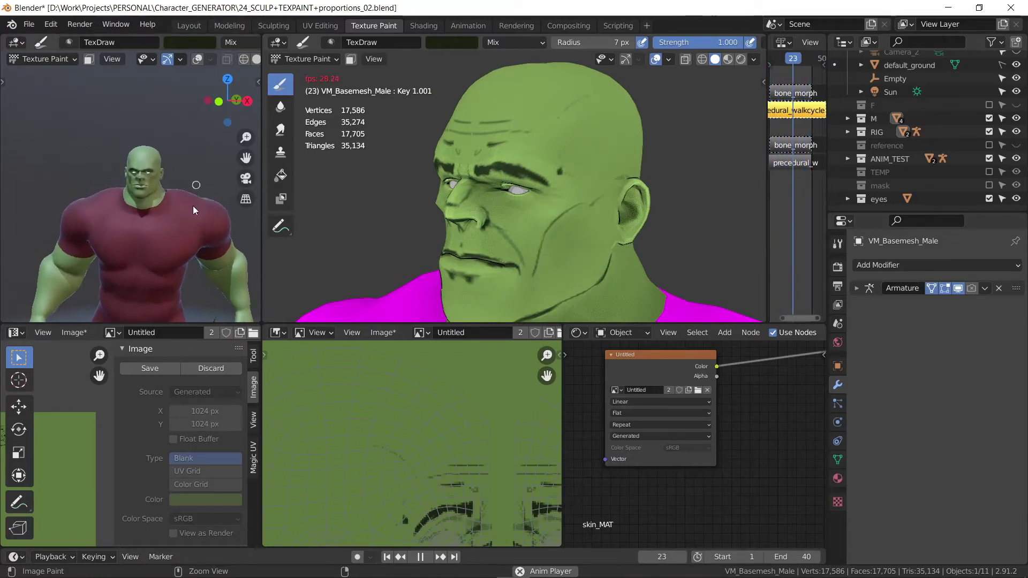
scroll(214, 171, "up", 5)
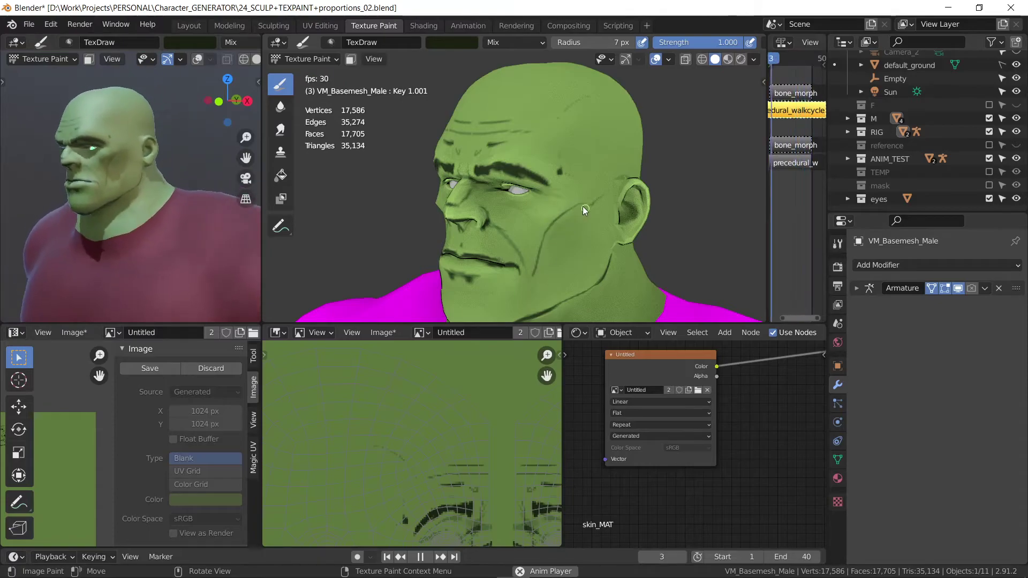
key("ctrl+z")
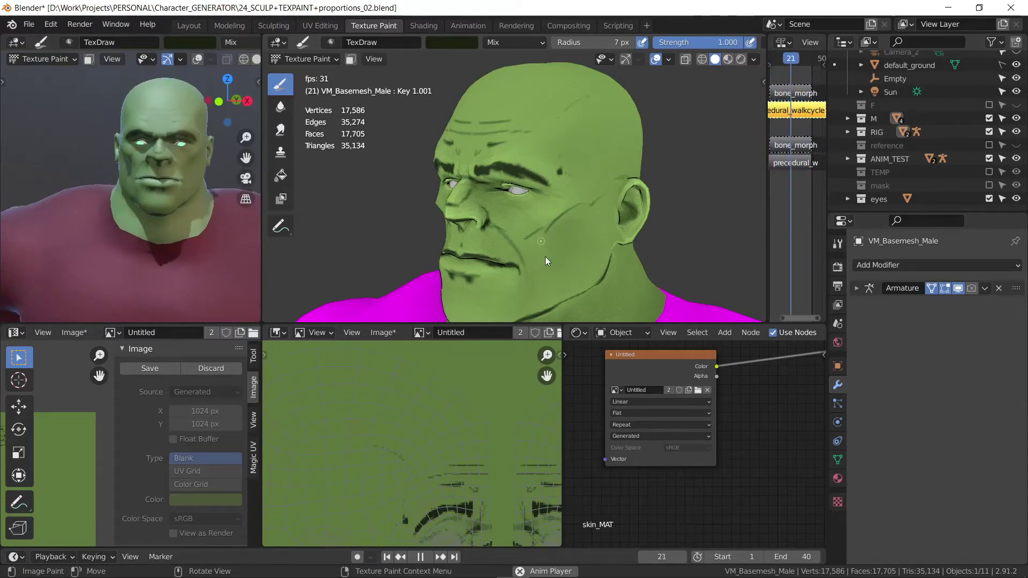
left_click_drag(545, 261, 542, 233)
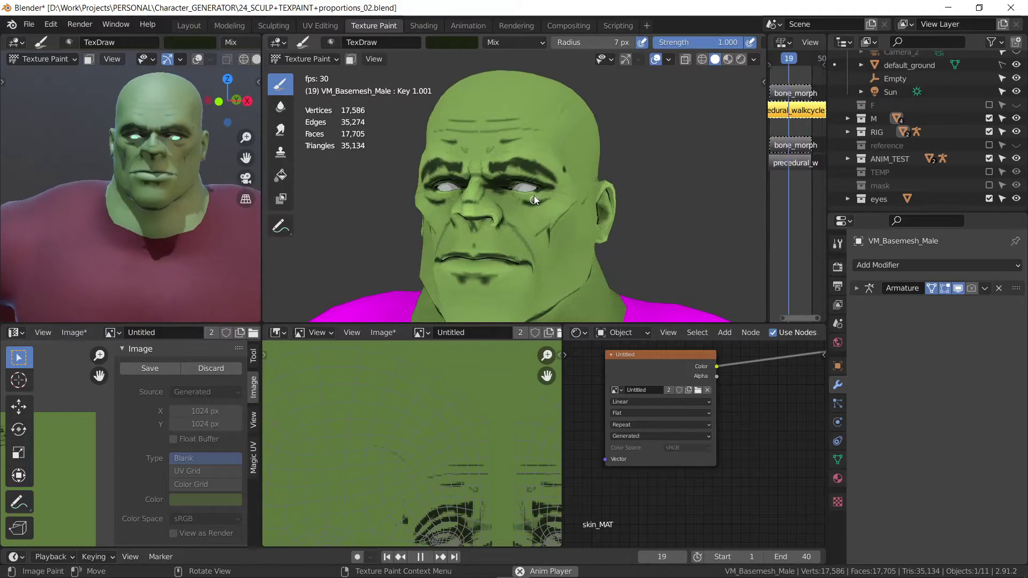
Step: Paint long, thick dark streaks down the cheek below the eye
left_click_drag(524, 201, 532, 252)
left_click_drag(535, 207, 534, 235)
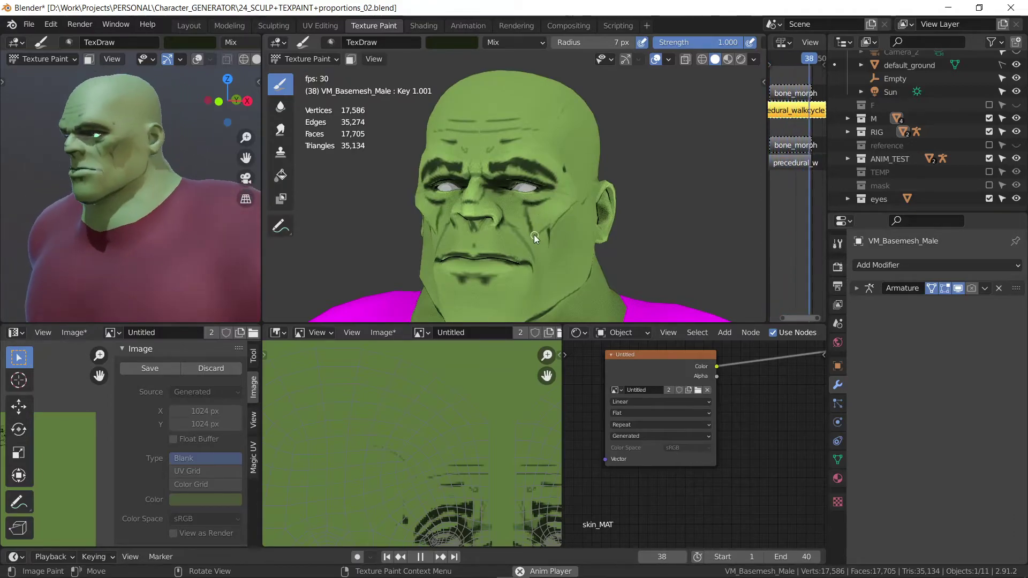
left_click_drag(522, 196, 538, 293)
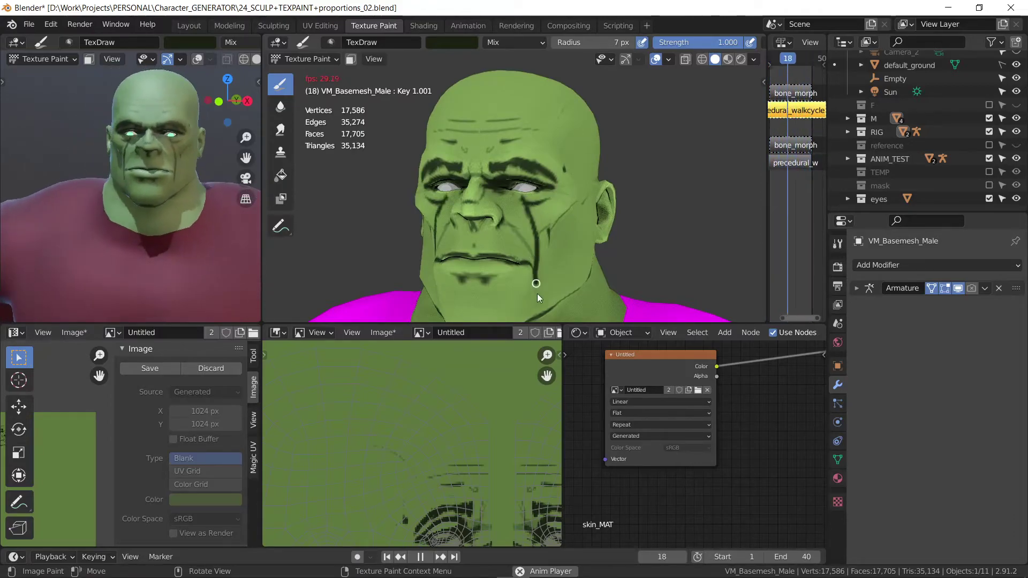
left_click_drag(542, 201, 522, 293)
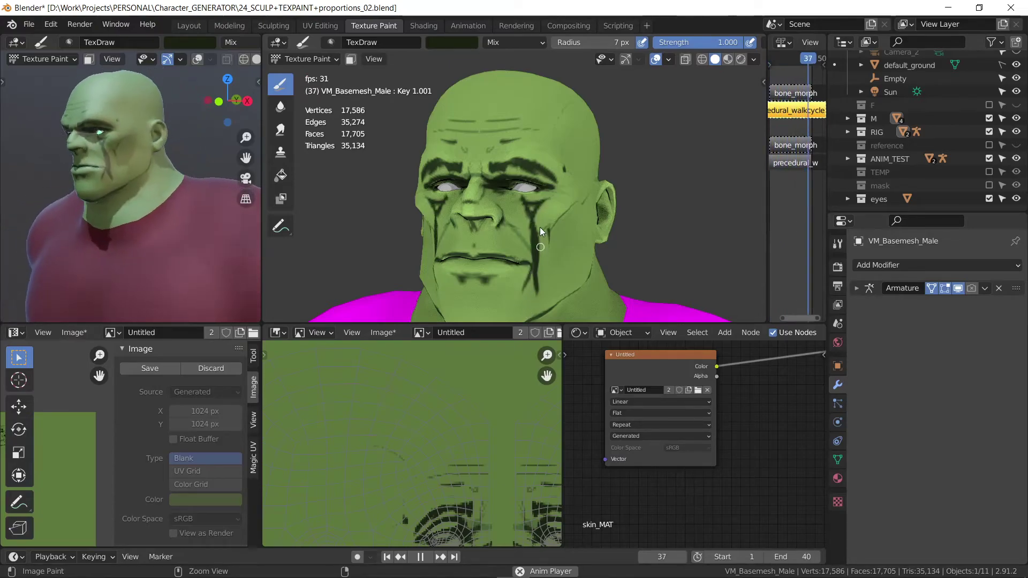
left_click_drag(543, 201, 535, 240)
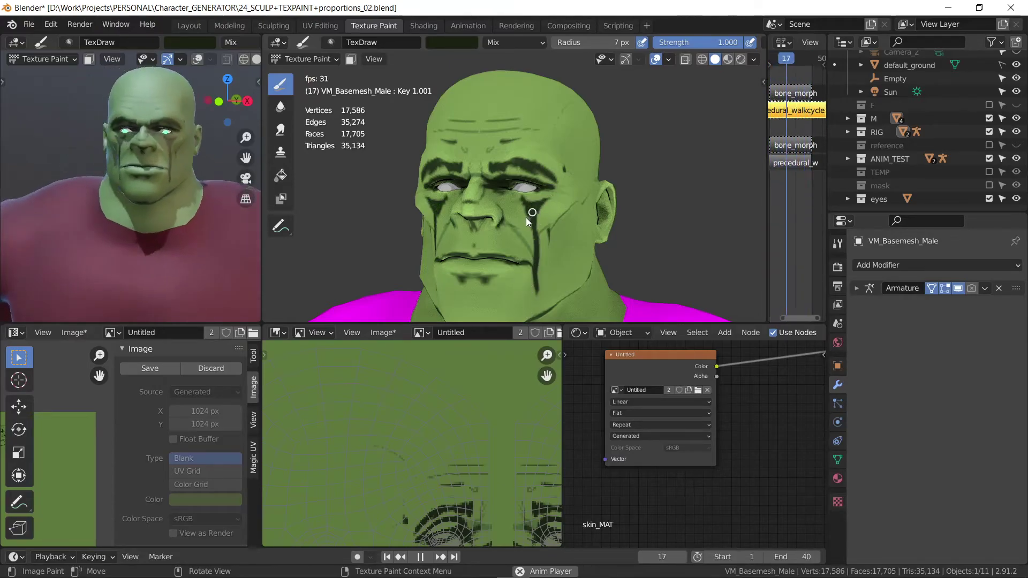
Step: Paint a dark stroke up the forehead from the brow, redoing it once
middle_click_drag(554, 156, 550, 117)
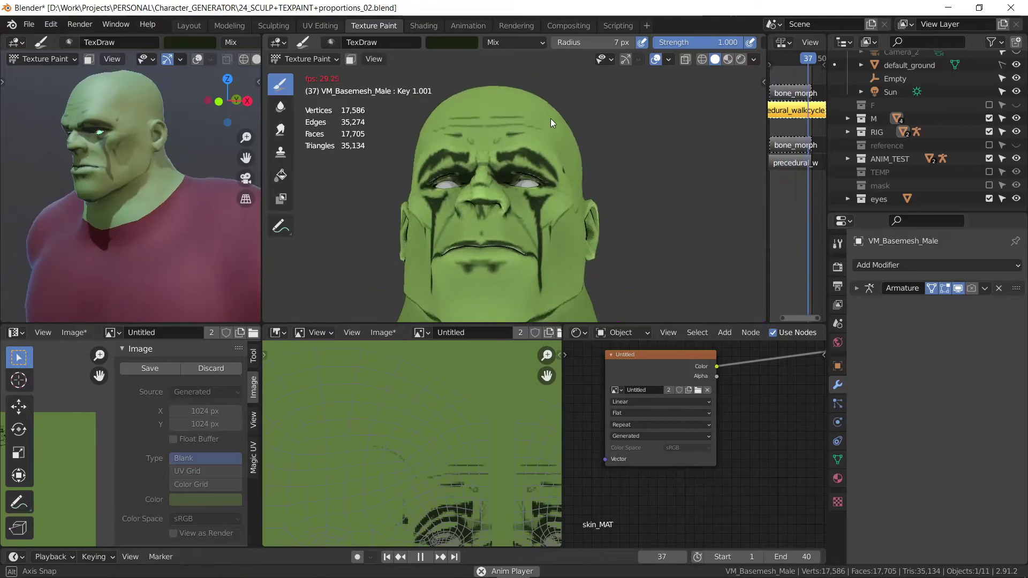
left_click_drag(518, 168, 537, 104)
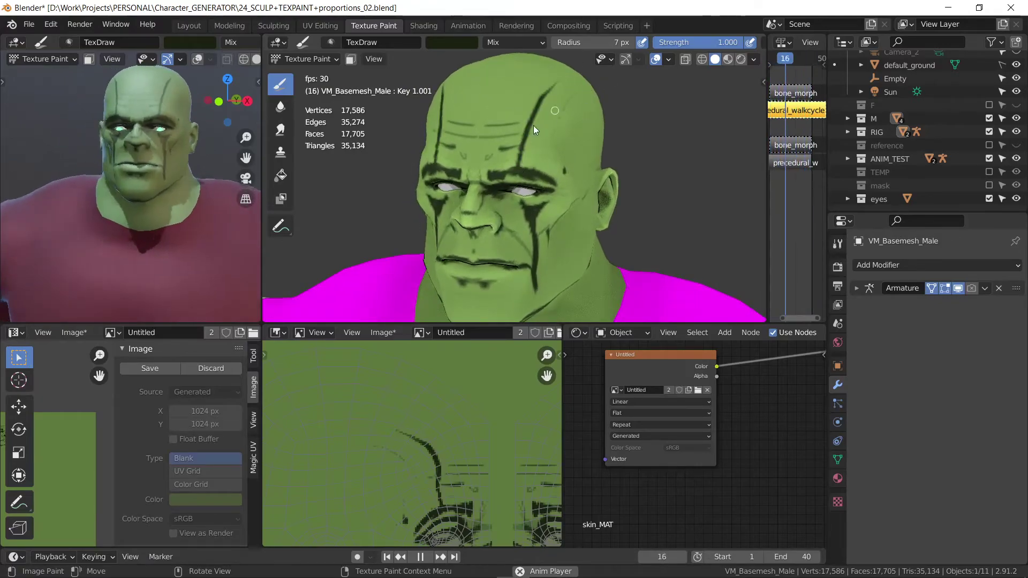
key("ctrl+z")
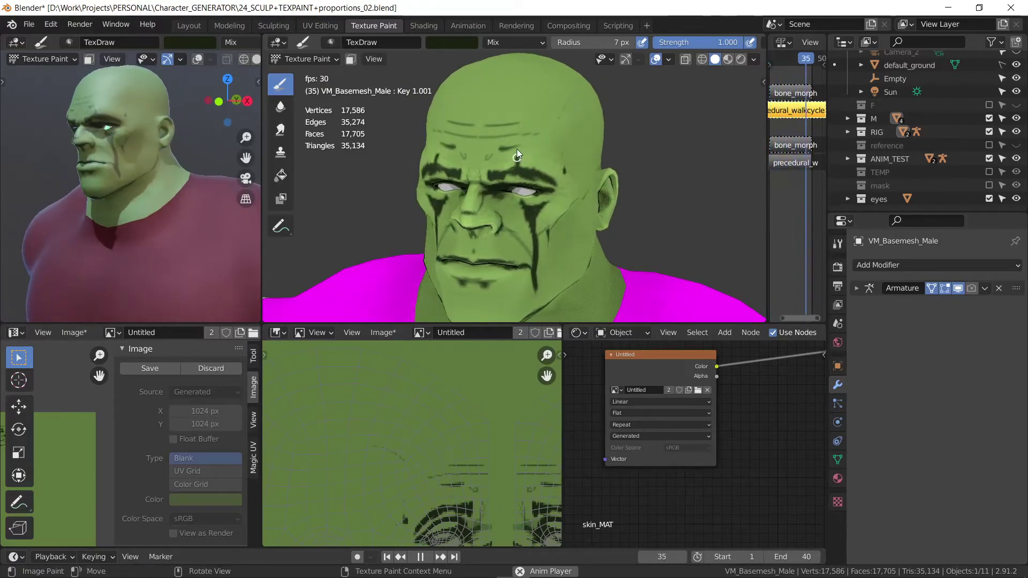
left_click_drag(520, 120, 522, 166)
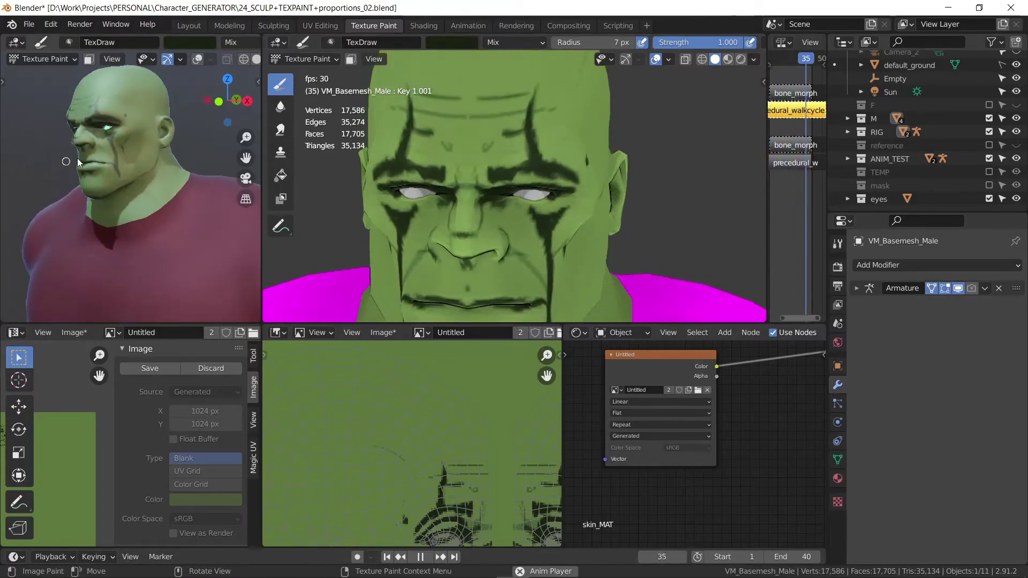
Step: Pause the animation and orbit both views around the head, jaw and neck
mouse_move(78, 161)
middle_mouse_down()
mouse_move(133, 177)
mouse_move(165, 166)
middle_mouse_up()
key("space")
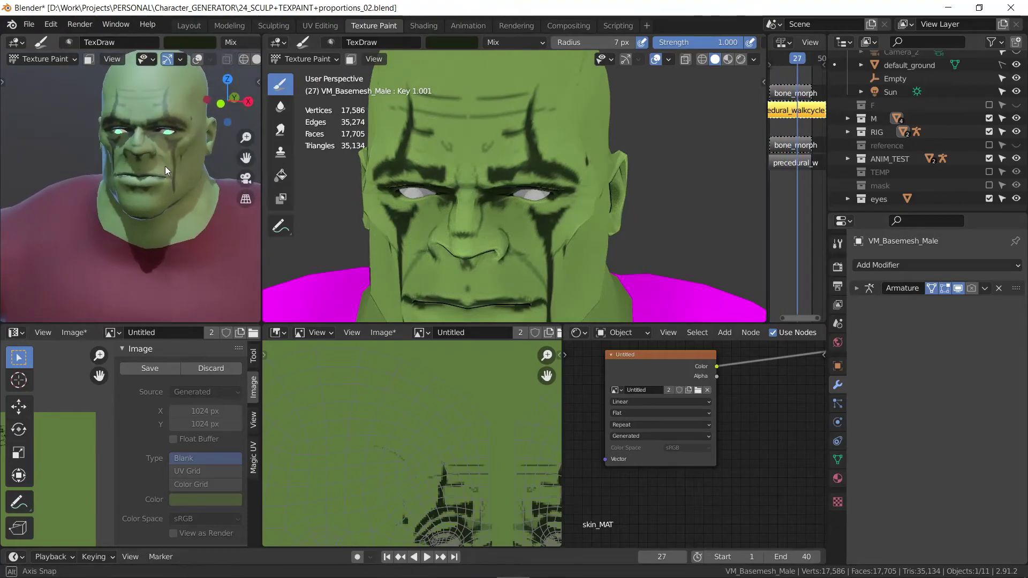
mouse_move(483, 197)
middle_mouse_down()
mouse_move(540, 131)
mouse_move(493, 197)
mouse_move(449, 146)
middle_mouse_up()
scroll(489, 203, "down", 3)
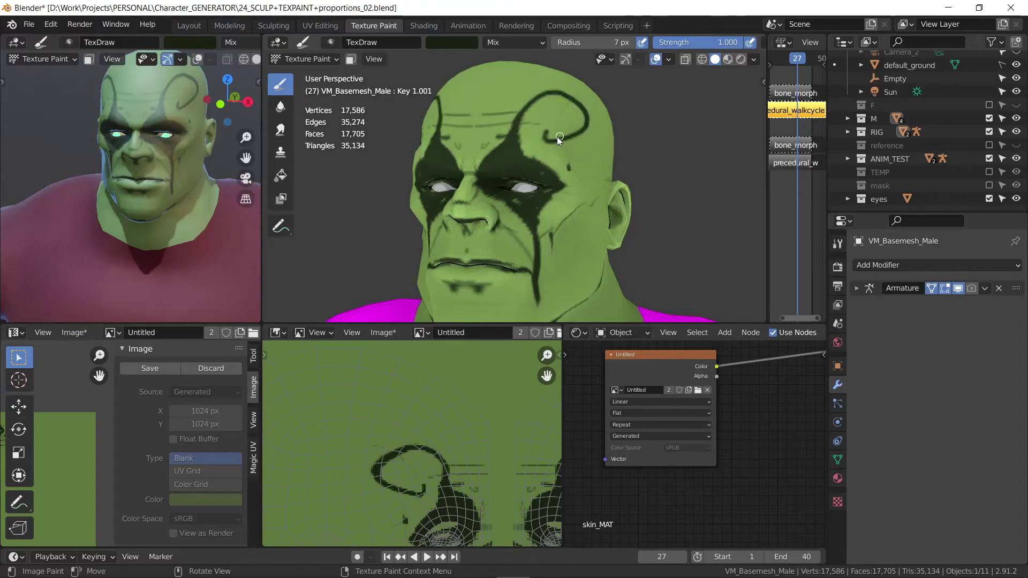
mouse_move(186, 174)
middle_mouse_down("ctrl")
mouse_move(169, 201)
mouse_move(196, 198)
middle_mouse_up("ctrl")
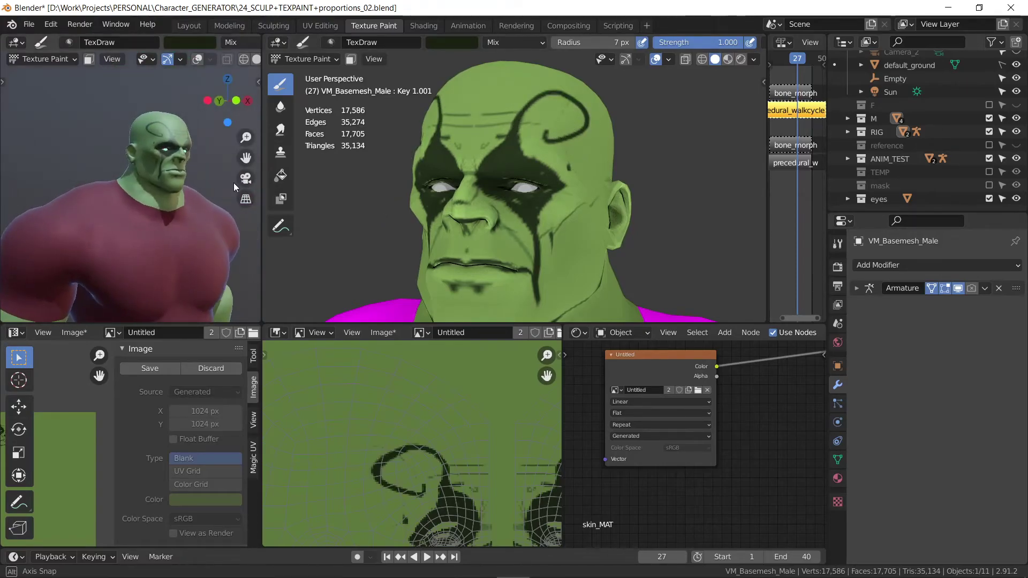
mouse_move(540, 204)
middle_mouse_down()
mouse_move(538, 165)
mouse_move(506, 225)
mouse_move(539, 161)
mouse_move(485, 183)
mouse_move(474, 175)
middle_mouse_up()
middle_click_drag(153, 210, 129, 209)
Step: Start animation playback to watch the painted swirl markings move
key("space")
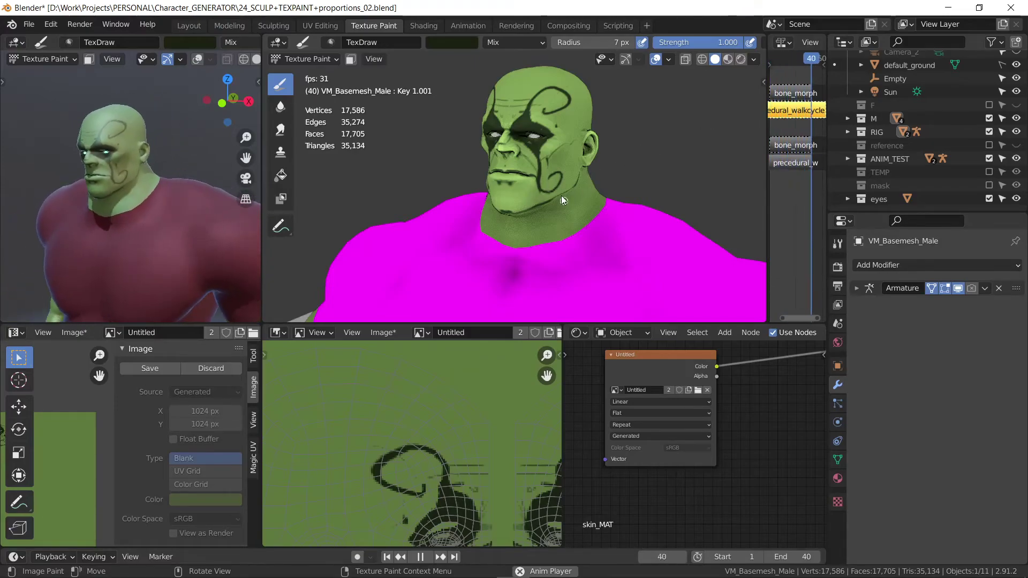
Step: Zoom the Image Editor out and toggle Edit Mode to compare the paint with the UVs
scroll(406, 470, "up", 3)
scroll(407, 470, "up", 2)
scroll(296, 480, "down", 2)
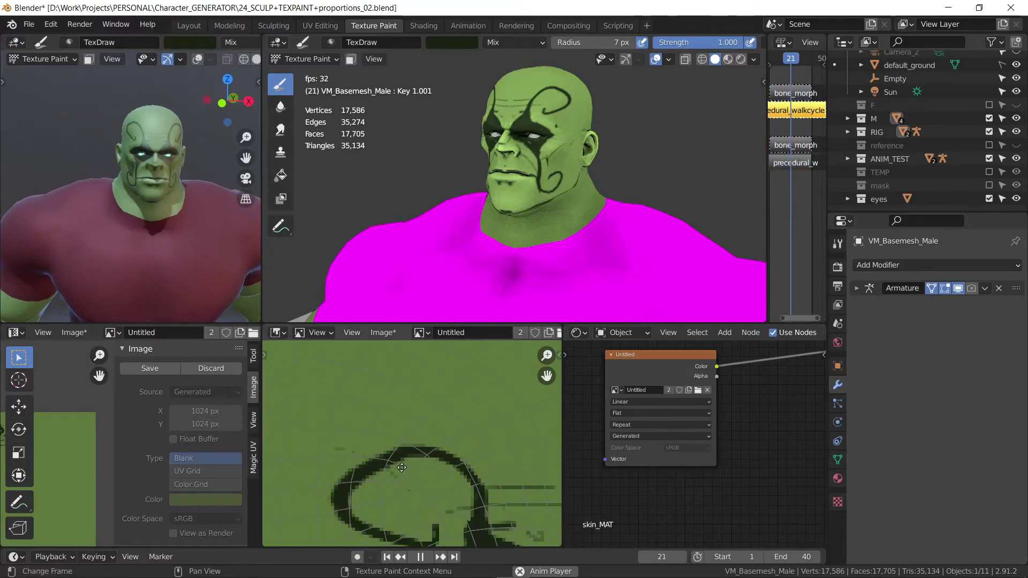
scroll(312, 426, "down", 2)
scroll(404, 438, "down", 2)
scroll(404, 438, "down", 3)
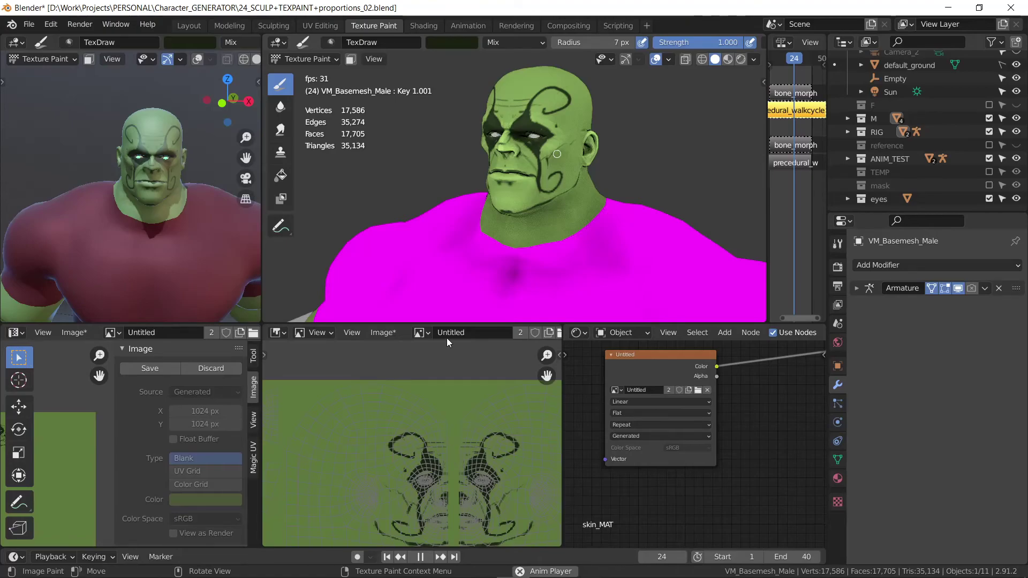
key("Tab")
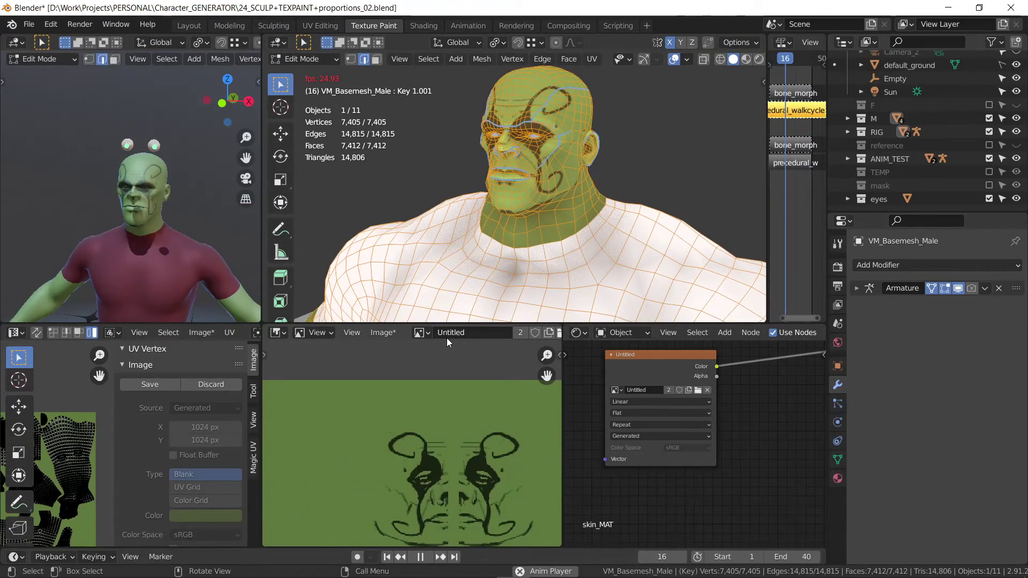
key("Tab")
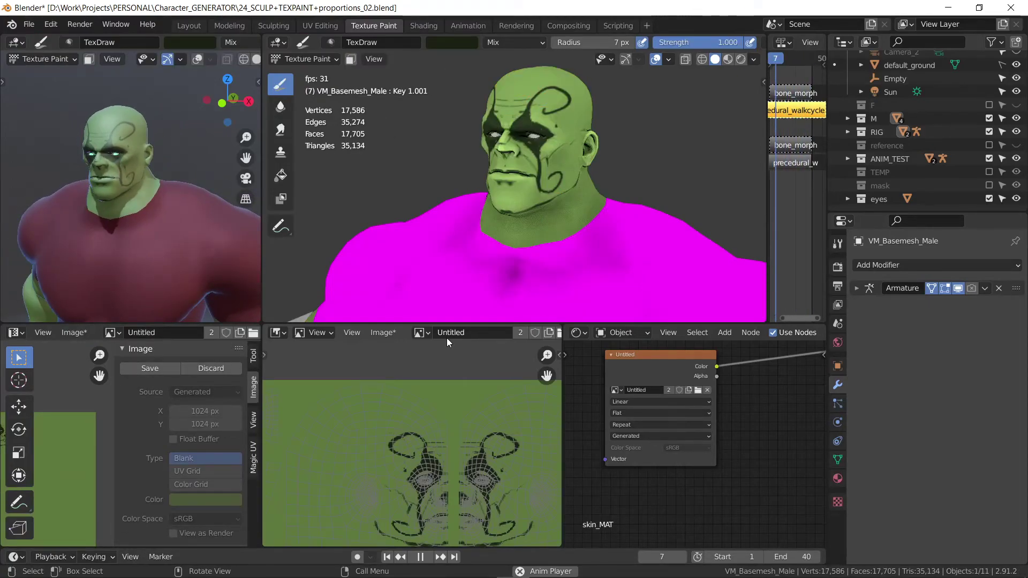
Step: Recheck the UVs in Edit Mode, return to Texture Paint and stop playback at frame 1
key("Tab")
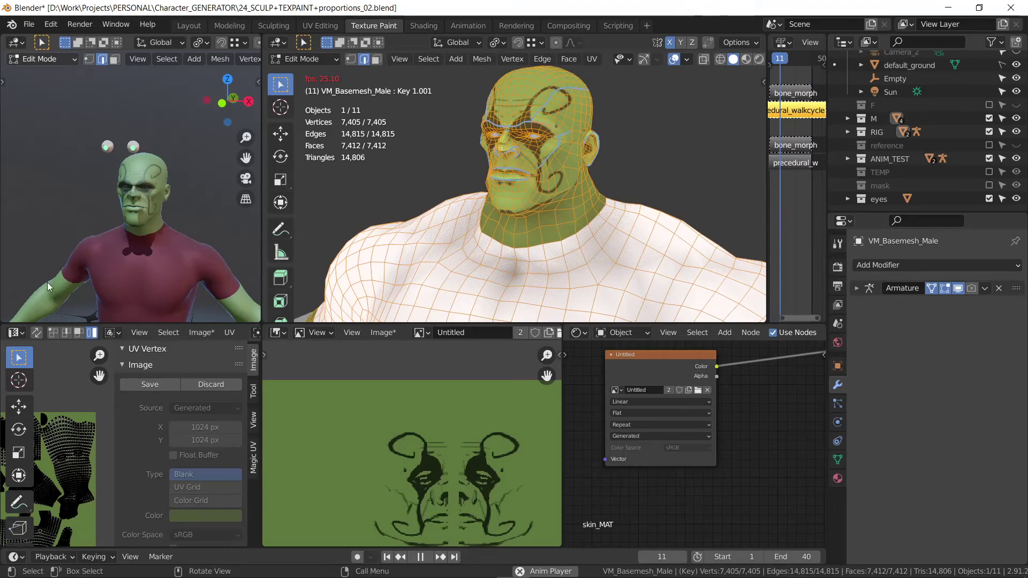
key("ctrl+Tab")
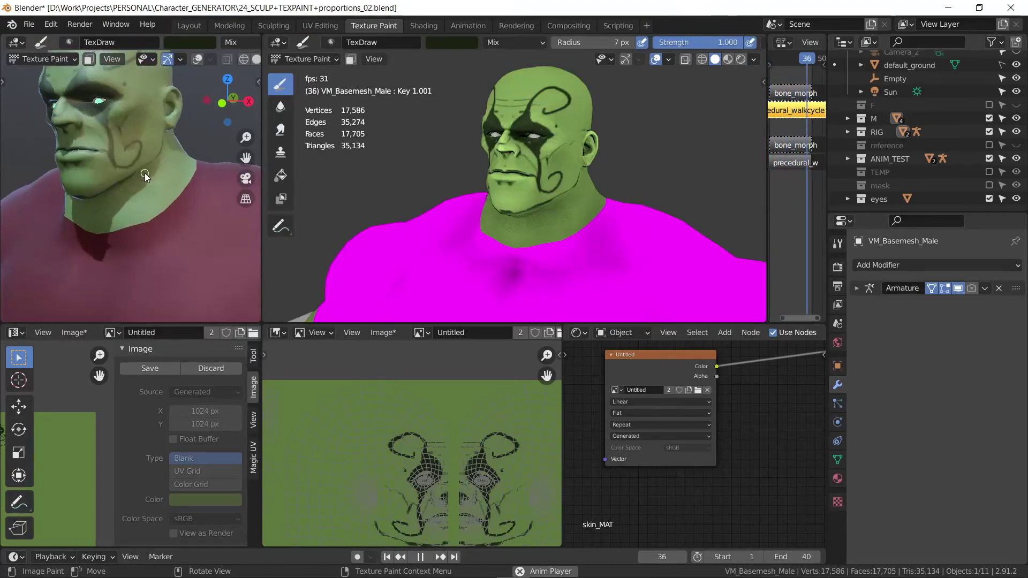
key("Escape")
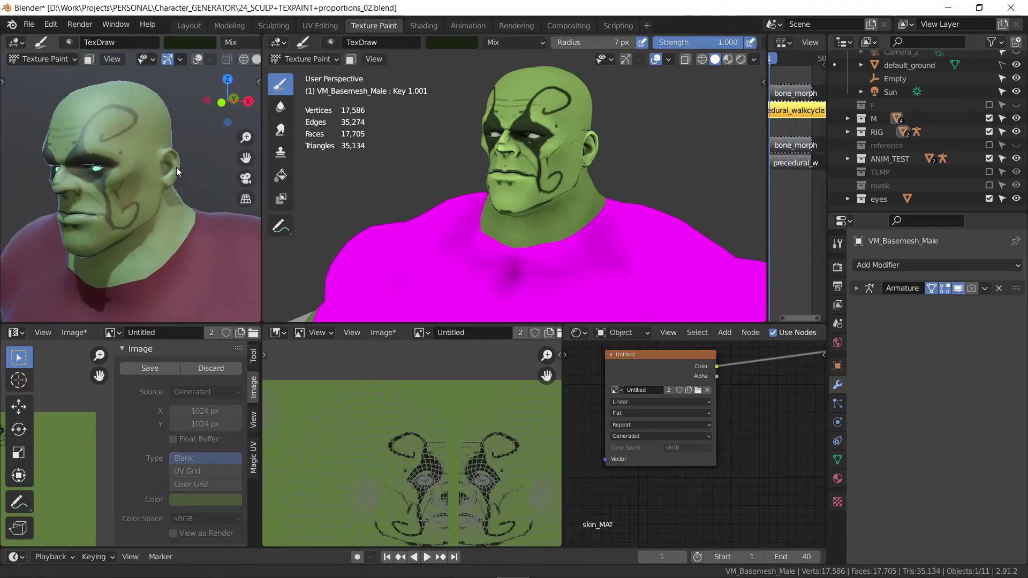
mouse_move(175, 167)
middle_mouse_down()
mouse_move(127, 209)
mouse_move(155, 220)
mouse_move(140, 215)
mouse_move(143, 232)
mouse_move(147, 204)
mouse_move(140, 220)
middle_mouse_up()
scroll(141, 220, "up", 2)
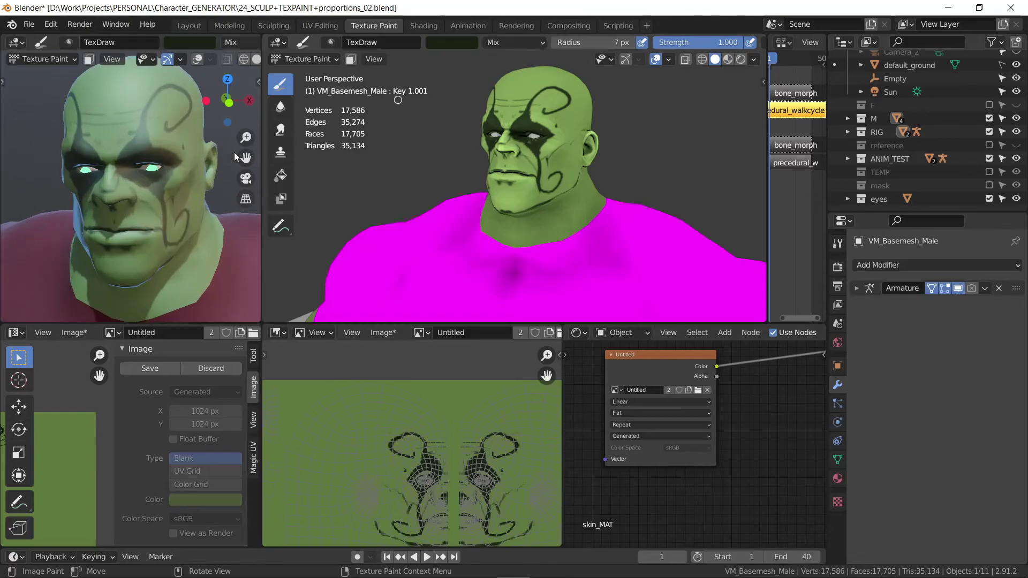
Step: Reset the Key 1.001 shape key to 0 and mute it
left_click(838, 459)
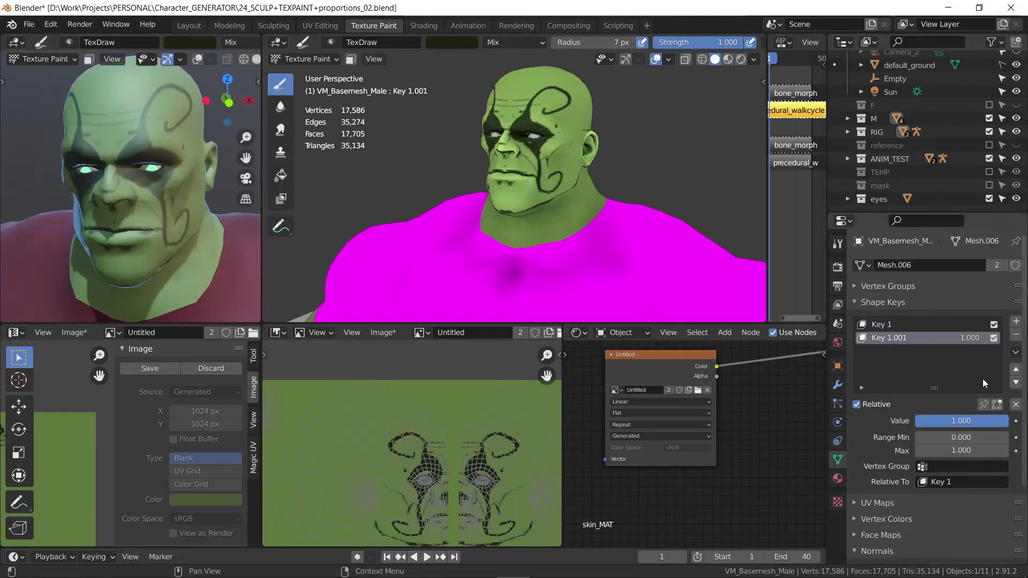
key("BackSpace")
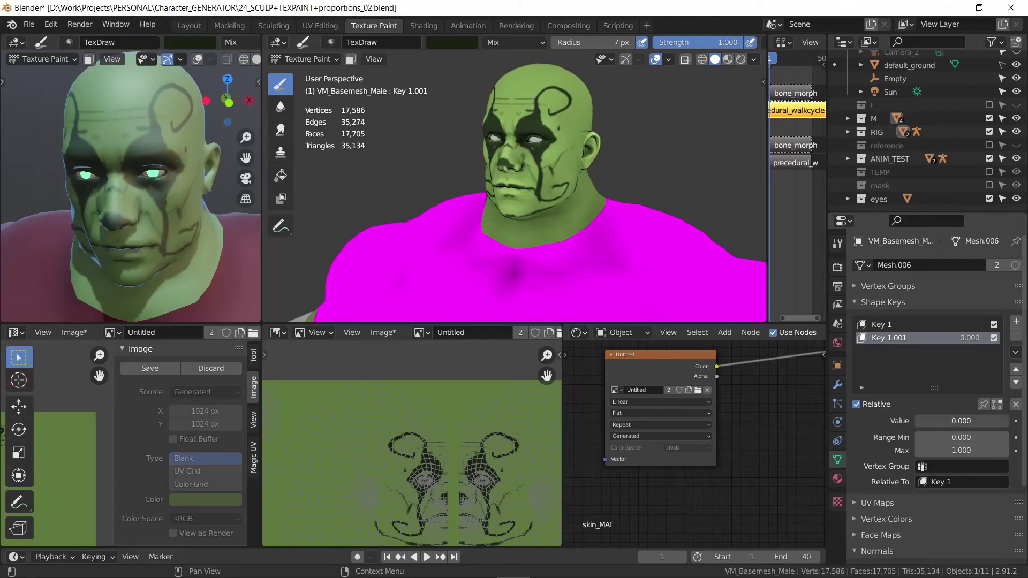
left_click(993, 337)
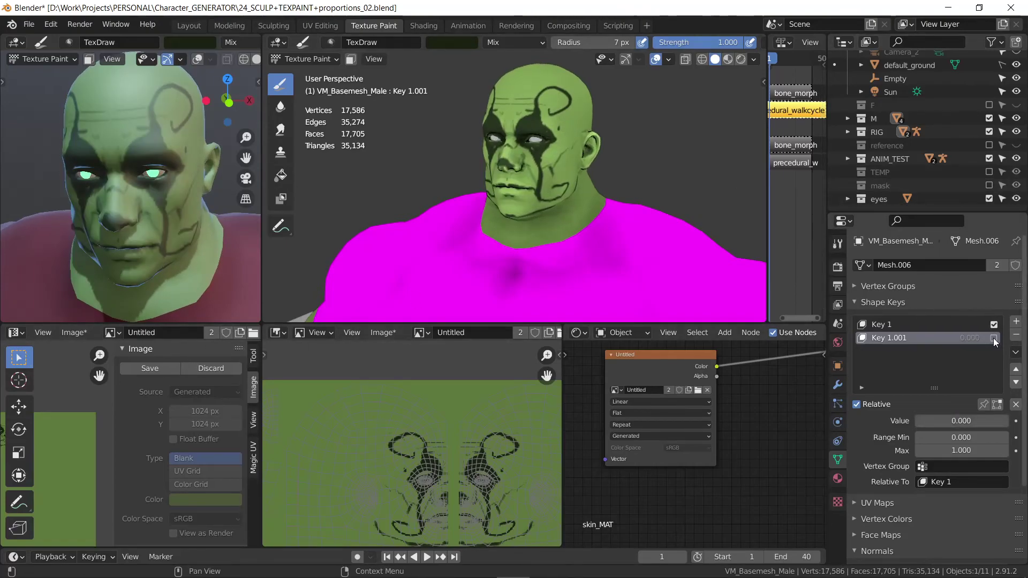
Step: Orbit the views around the head and switch the character to Object Mode
middle_click_drag(539, 182, 663, 183)
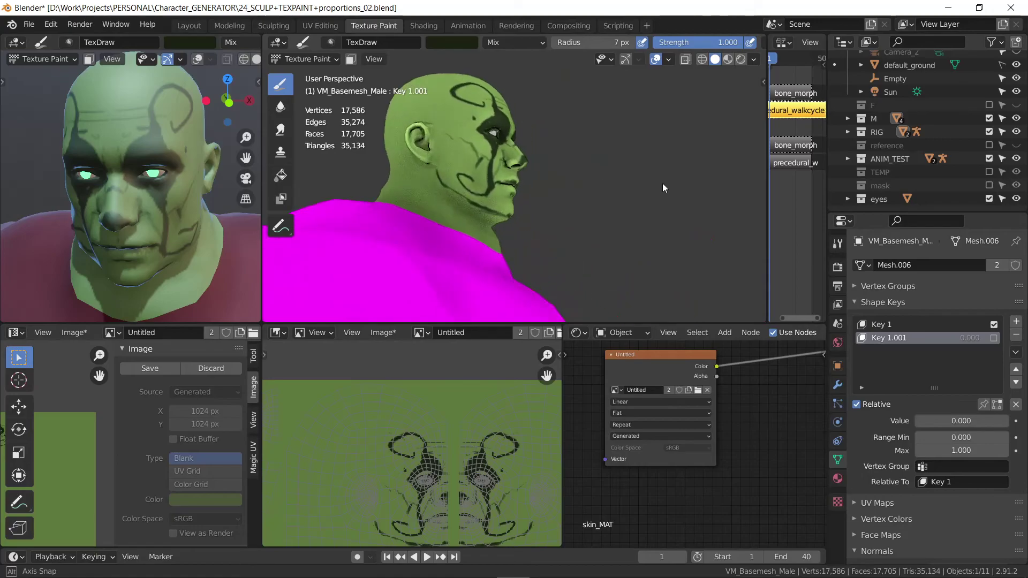
mouse_move(90, 319)
middle_mouse_down()
mouse_move(126, 211)
mouse_move(69, 233)
mouse_move(70, 177)
mouse_move(92, 159)
mouse_move(120, 210)
mouse_move(88, 221)
mouse_move(141, 211)
mouse_move(79, 224)
mouse_move(120, 218)
middle_mouse_up()
scroll(120, 218, "down", 3)
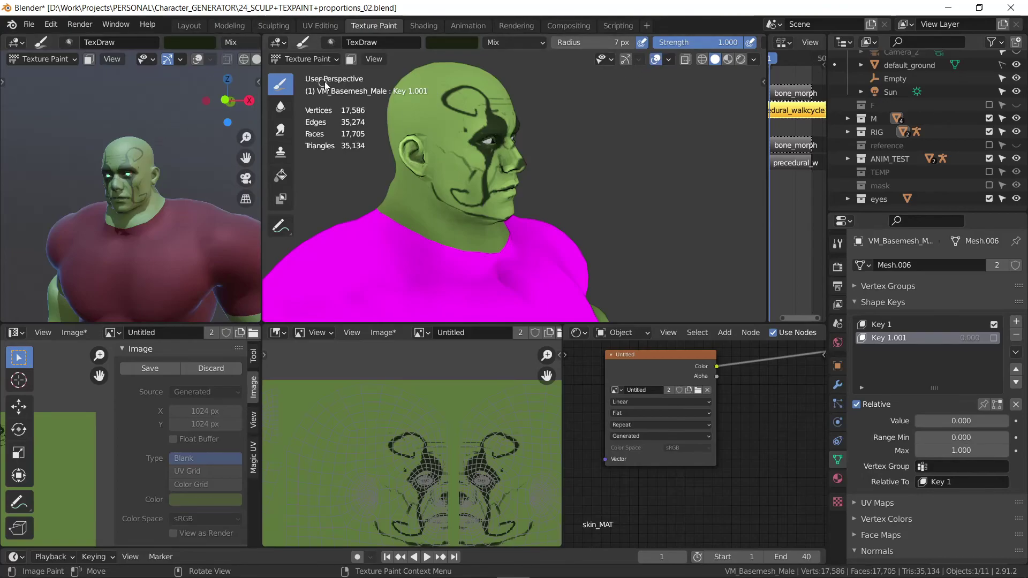
left_click(314, 59)
left_click(310, 68)
scroll(486, 136, "down", 4)
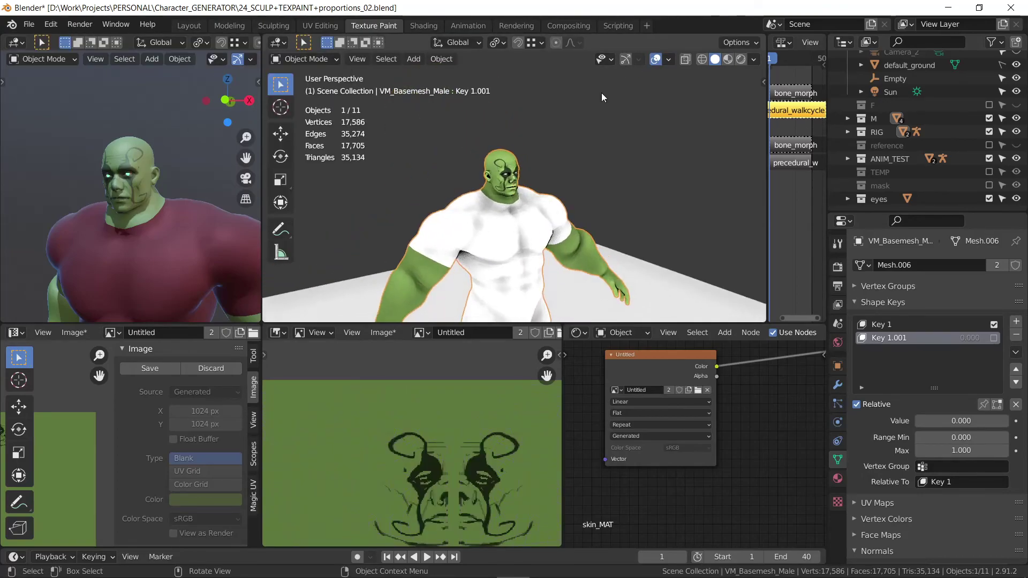
Step: Face the character, zoom in, and untick Cavity in the Viewport Shading options
mouse_move(602, 92)
middle_mouse_down()
mouse_move(678, 155)
mouse_move(606, 140)
mouse_move(644, 204)
middle_mouse_up()
scroll(605, 140, "up", 2)
scroll(605, 139, "up", 2)
scroll(647, 158, "up", 3)
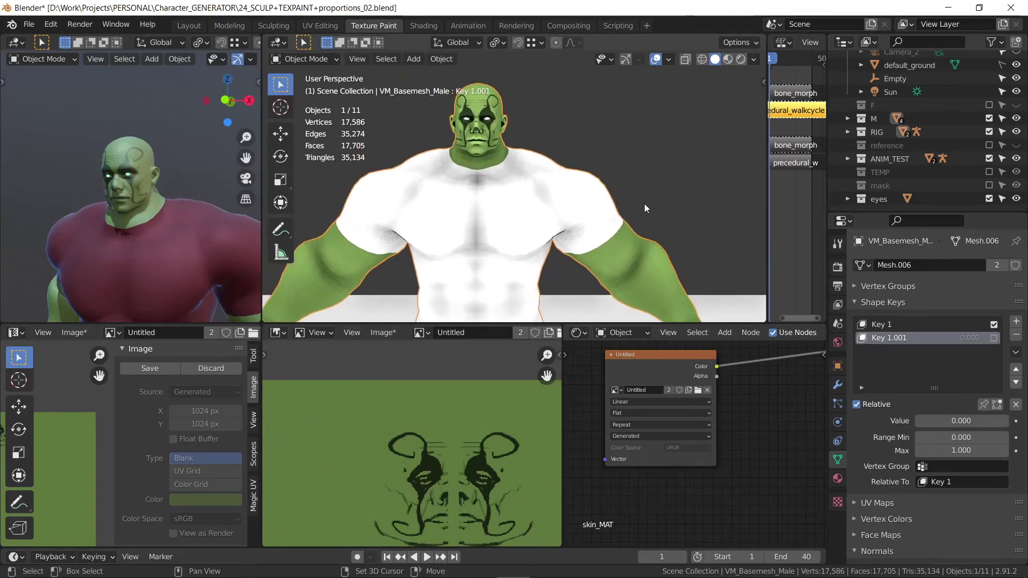
left_click(753, 58)
left_click(678, 291)
Step: Orbit and zoom both views to inspect the painted head from three-quarter, profile and front angles
scroll(569, 214, "up", 2)
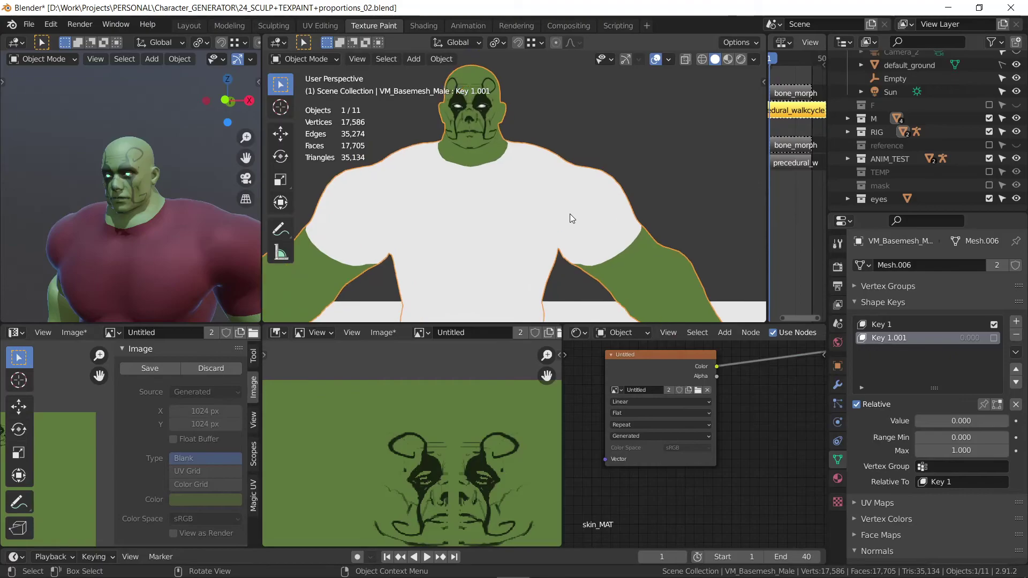
scroll(590, 182, "up", 1)
scroll(538, 166, "up", 2)
scroll(580, 211, "up", 2)
scroll(512, 217, "up", 1)
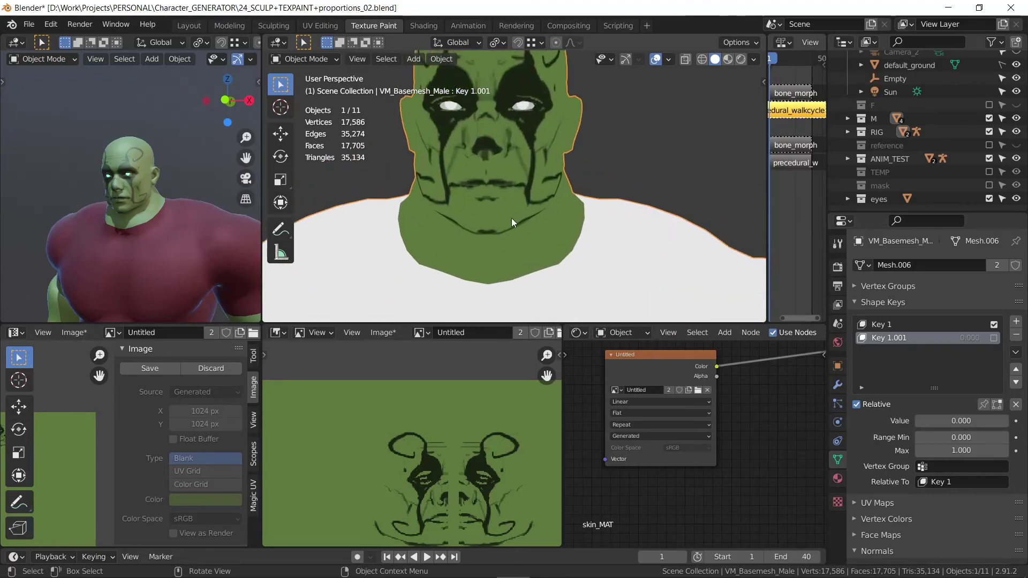
middle_click_drag(646, 181, 460, 244)
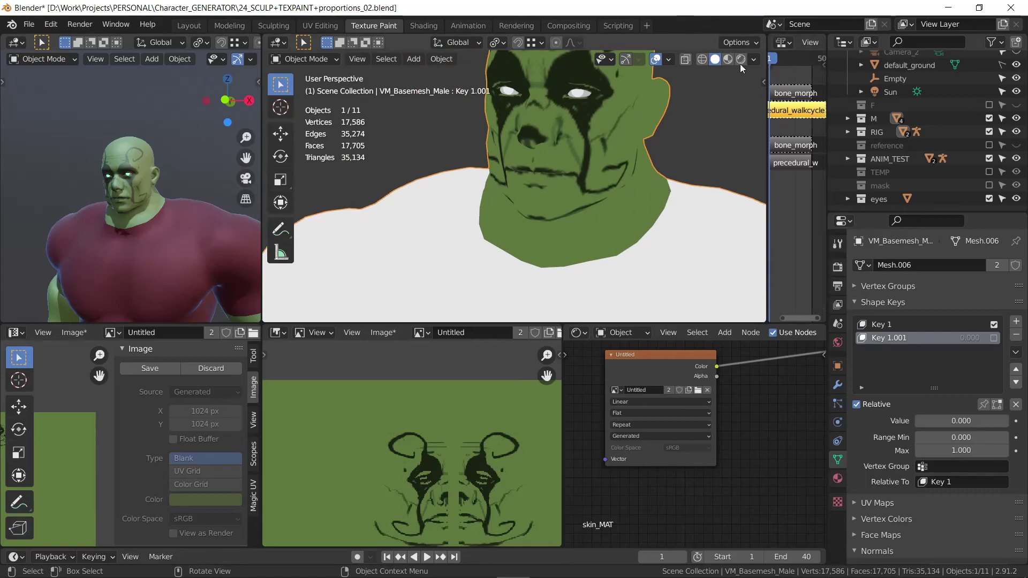
left_click(755, 60)
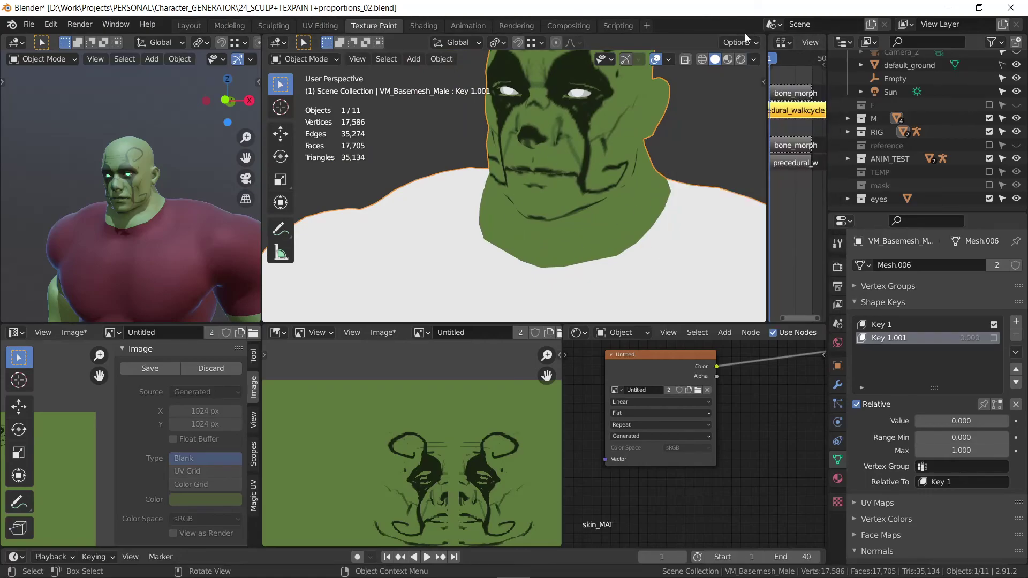
mouse_move(644, 143)
middle_mouse_down()
mouse_move(576, 147)
mouse_move(552, 132)
mouse_move(576, 104)
mouse_move(608, 126)
middle_mouse_up()
scroll(82, 203, "up", 5)
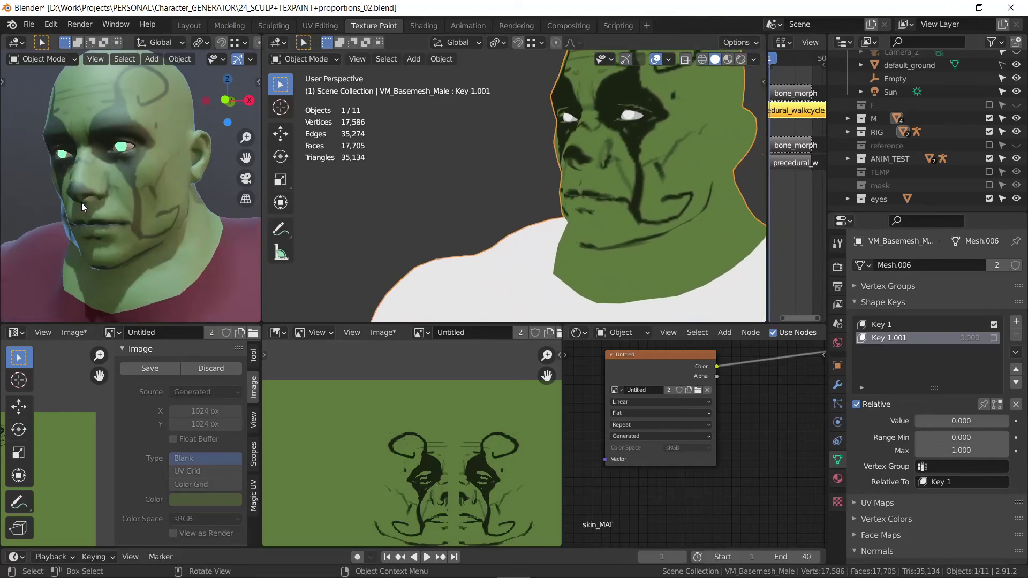
middle_click_drag(101, 201, 132, 191)
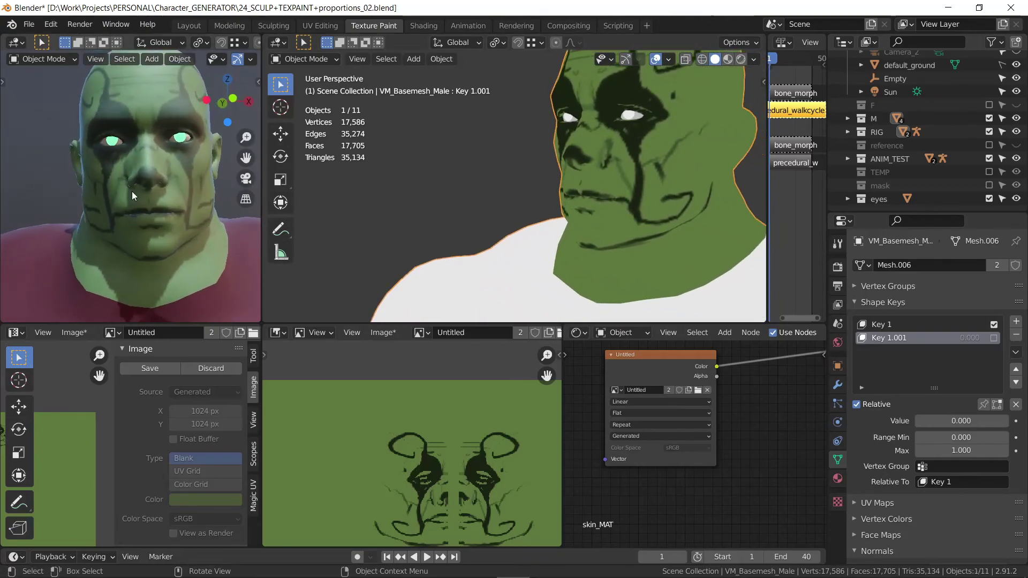
scroll(629, 155, "down", 4)
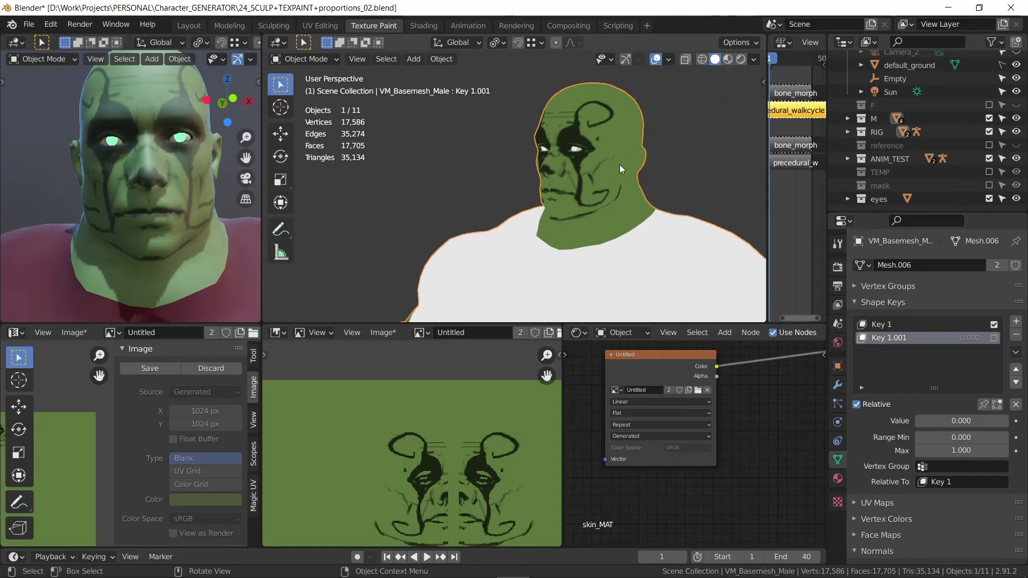
scroll(637, 147, "down", 3)
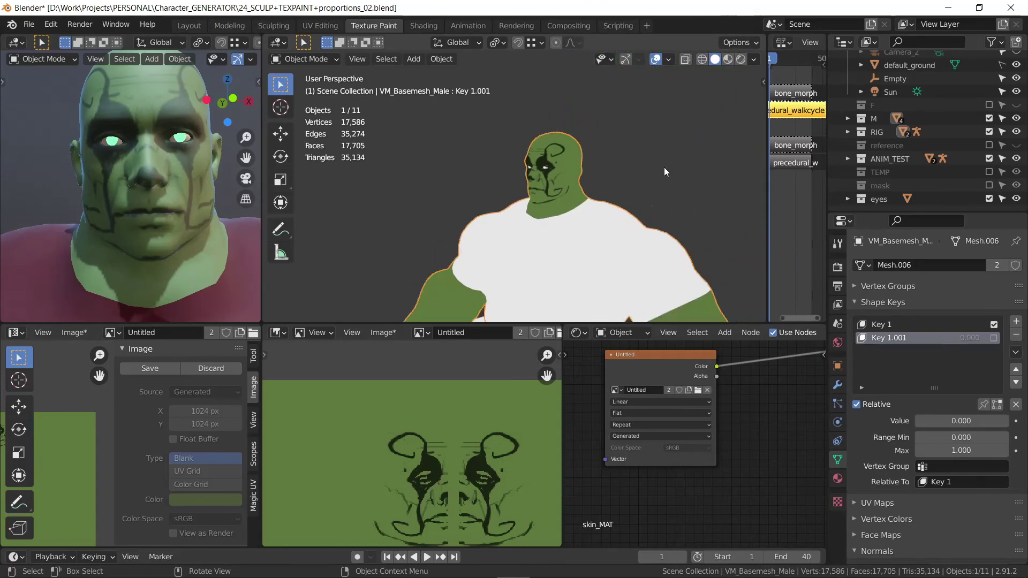
Step: Open the sidebar, make the RIG collection visible, and return the mesh to Object Mode
key("n")
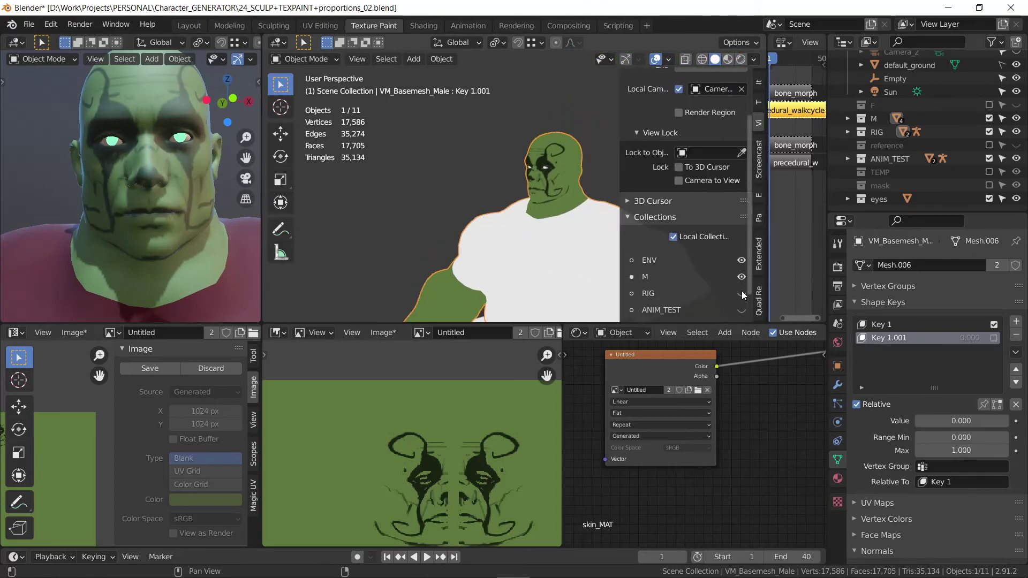
left_click(742, 293)
key("ctrl+Tab")
left_click(549, 92)
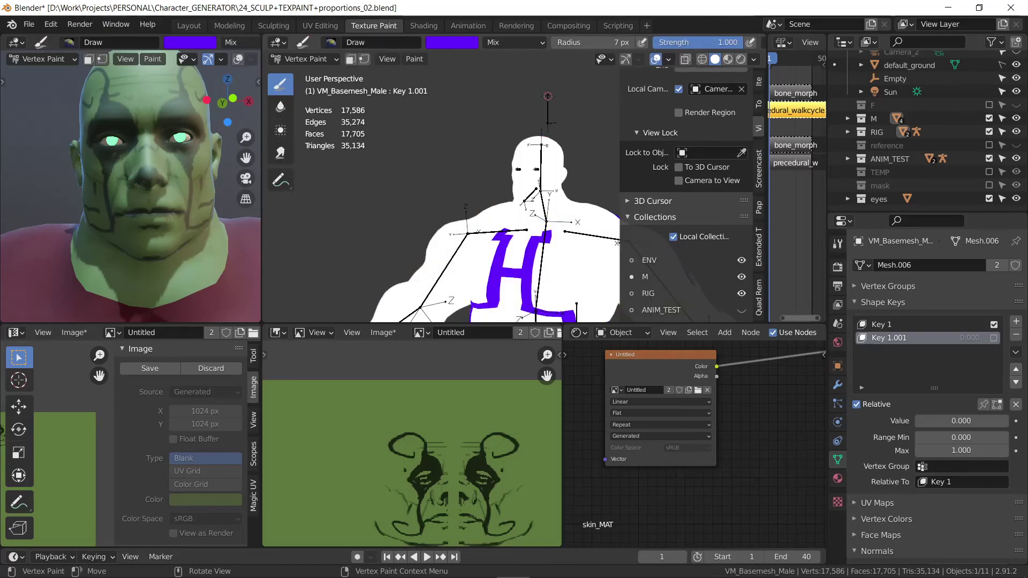
key("ctrl+Tab")
left_click(455, 122)
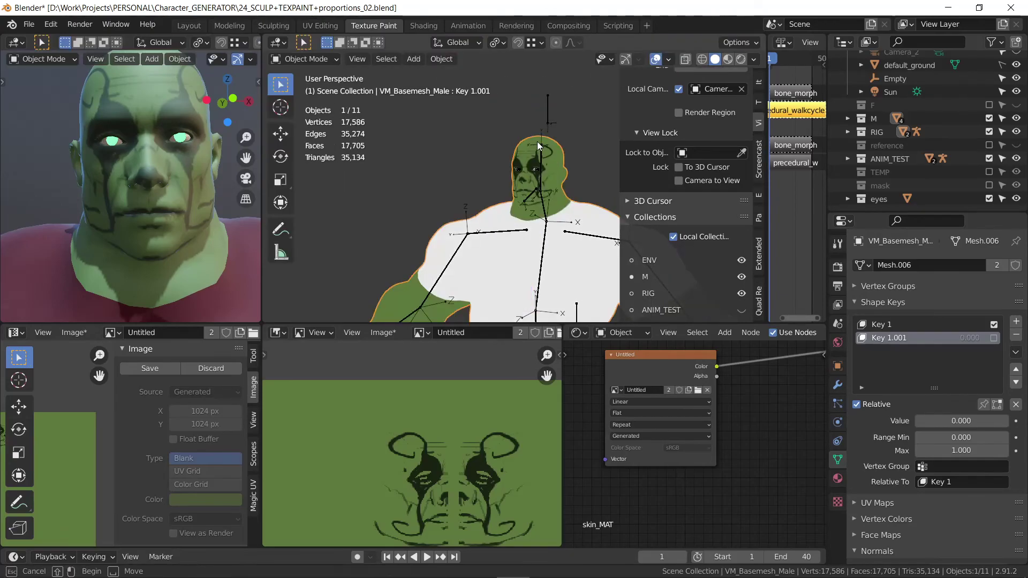
Step: Select the RIG armature in Pose Mode and clear all bones' location and rotation
left_click(539, 144)
left_click(541, 136)
key("ctrl+Tab")
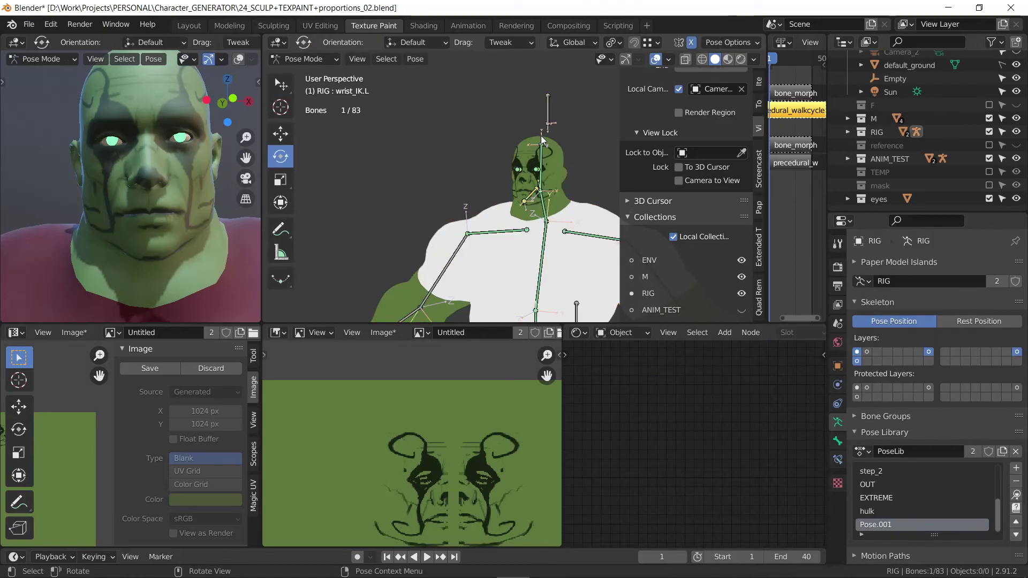
key("a")
key("alt+g")
key("alt+r")
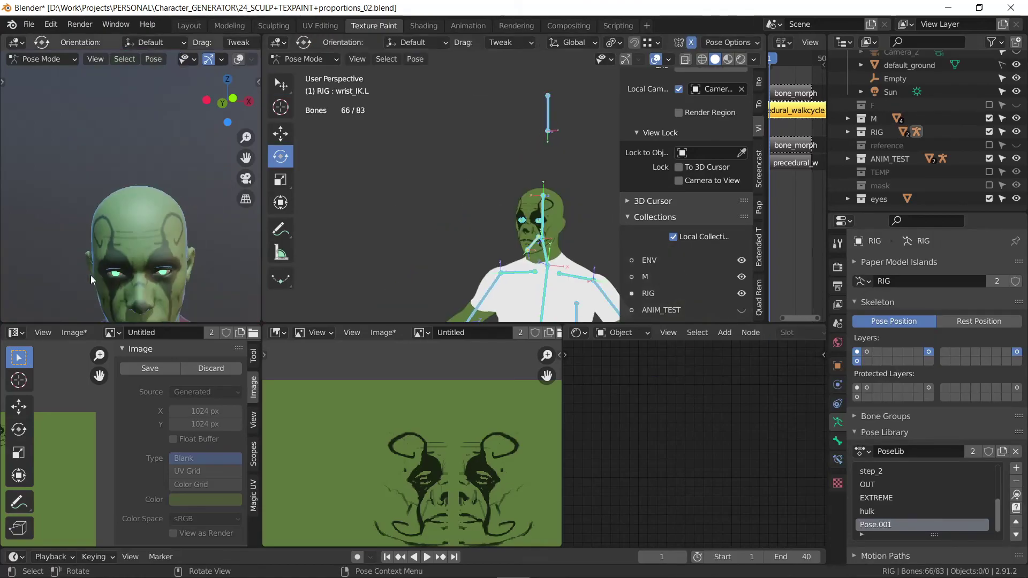
Step: Play the animation, then return to Object Mode with the VM_Basemesh_Male head selected
key("space")
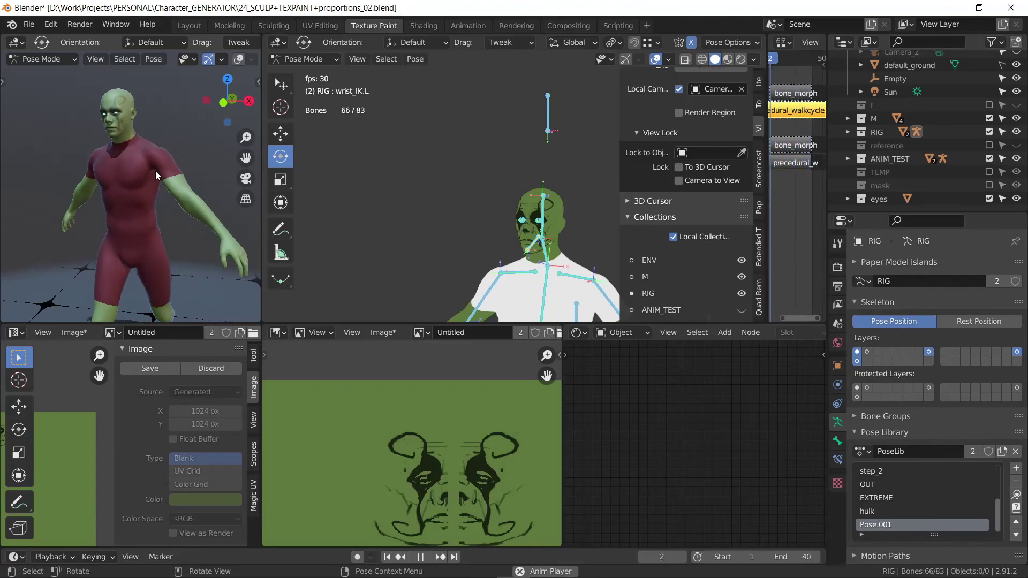
middle_click_drag(146, 123, 143, 182, "shift")
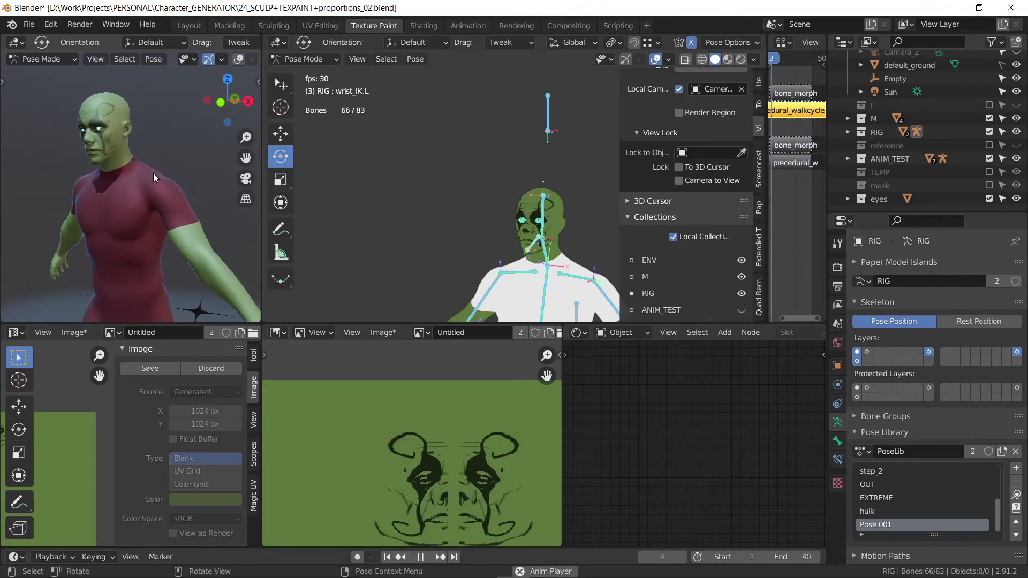
key("ctrl+Tab")
left_click(535, 218)
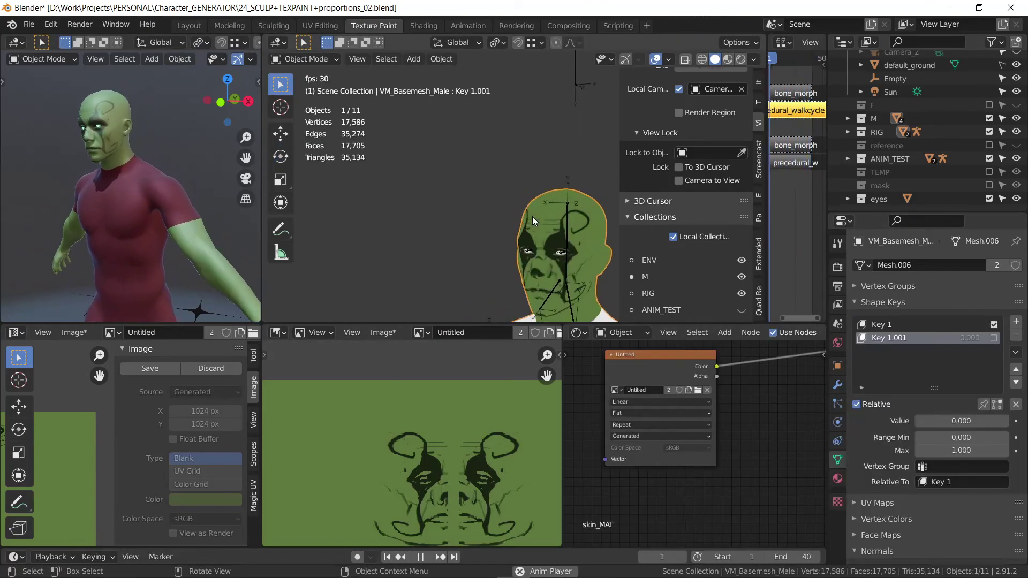
Step: Frame the head and enable the Key 1.001 shape key at value 1.000
key("KP_Decimal")
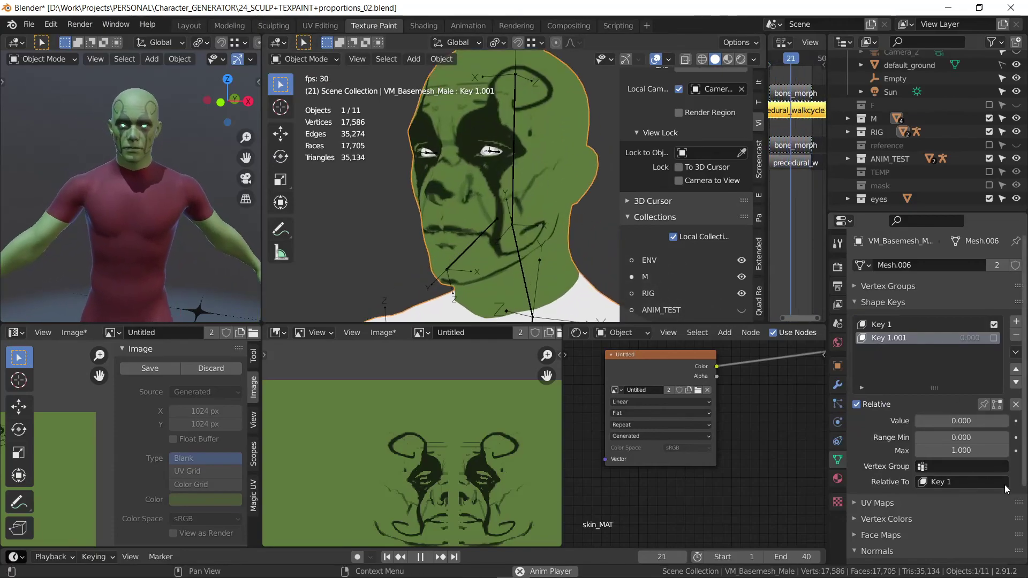
left_click_drag(937, 421, 996, 421)
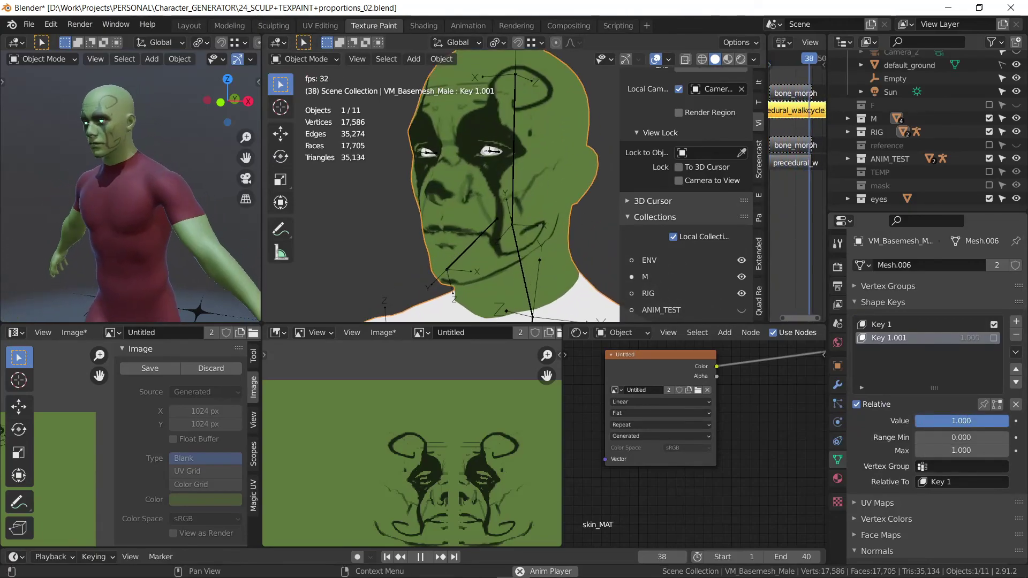
left_click(993, 338)
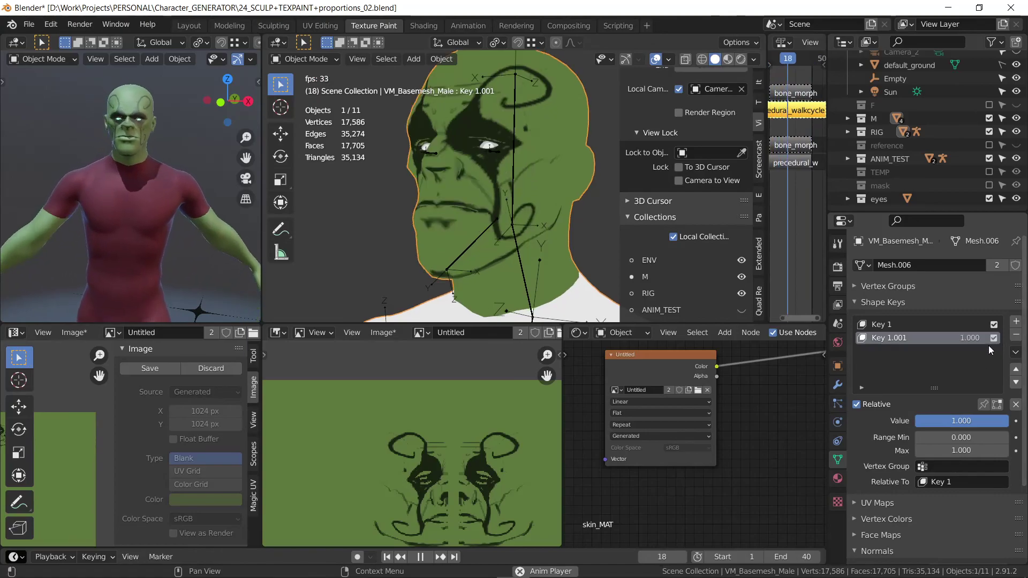
mouse_move(961, 421)
left_mouse_down()
mouse_move(892, 421)
mouse_move(996, 421)
left_mouse_up()
scroll(110, 163, "up", 5)
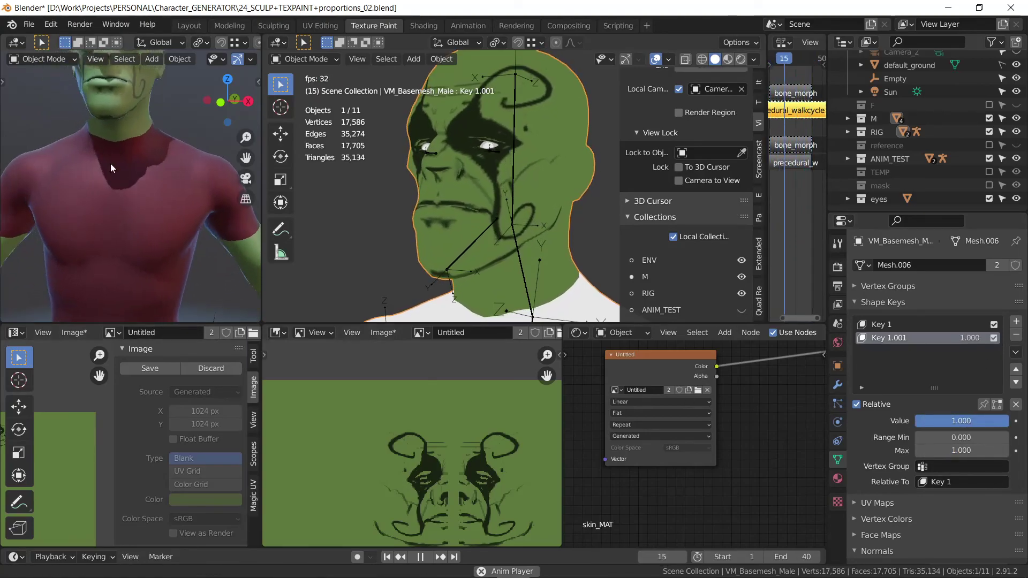
scroll(114, 210, "down", 4)
Step: Rewind, replay the animation, and orbit the left view so the head faces forward
key("Escape")
mouse_move(115, 210)
middle_mouse_down()
mouse_move(162, 204)
mouse_move(139, 285)
middle_mouse_up()
key("space")
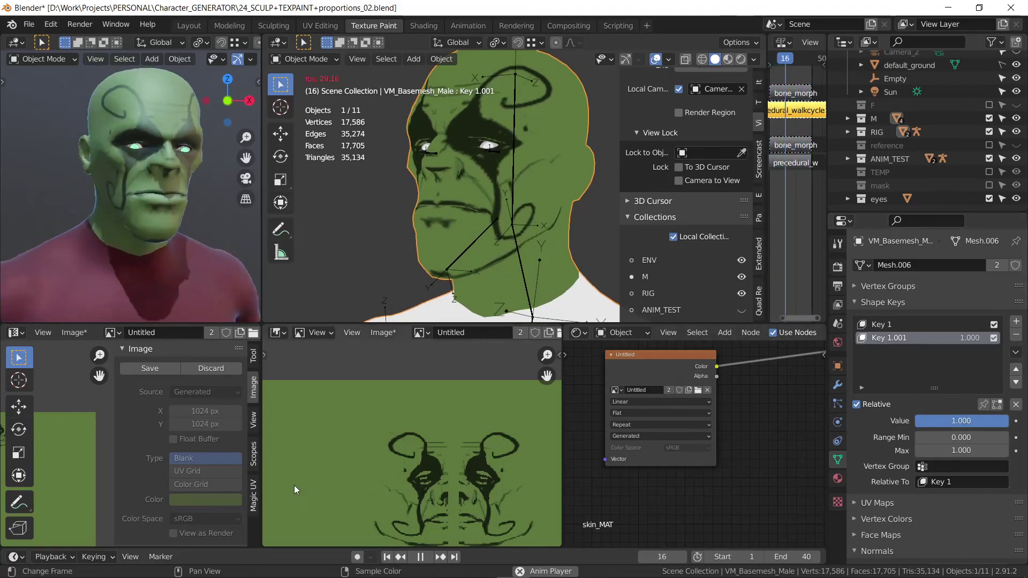
key("space")
scroll(164, 211, "down", 3)
mouse_move(166, 207)
middle_mouse_down()
mouse_move(114, 240)
mouse_move(91, 226)
mouse_move(124, 228)
middle_mouse_up()
scroll(101, 225, "up", 4)
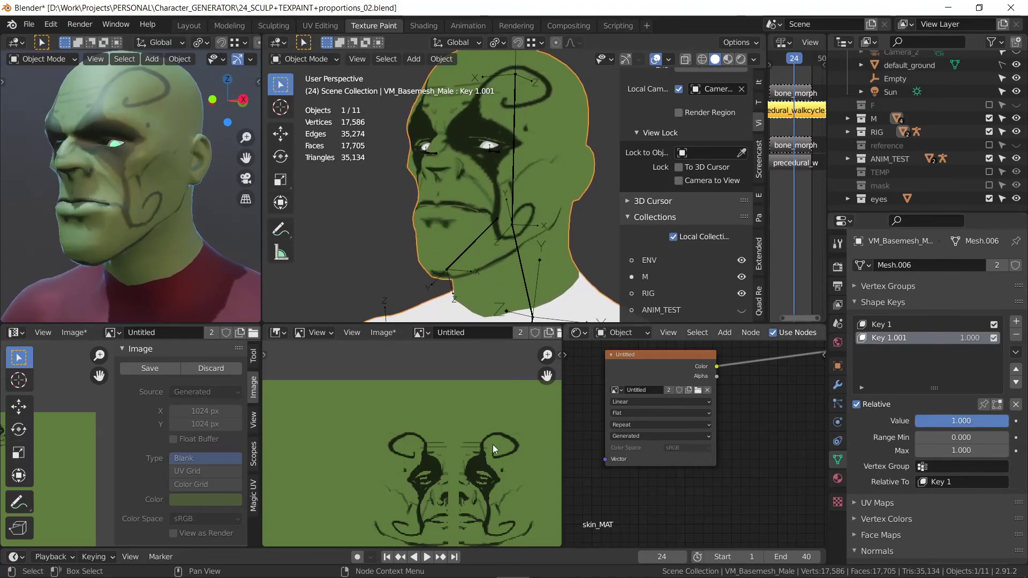
mouse_move(224, 285)
middle_mouse_down()
mouse_move(169, 239)
mouse_move(182, 248)
middle_mouse_up()
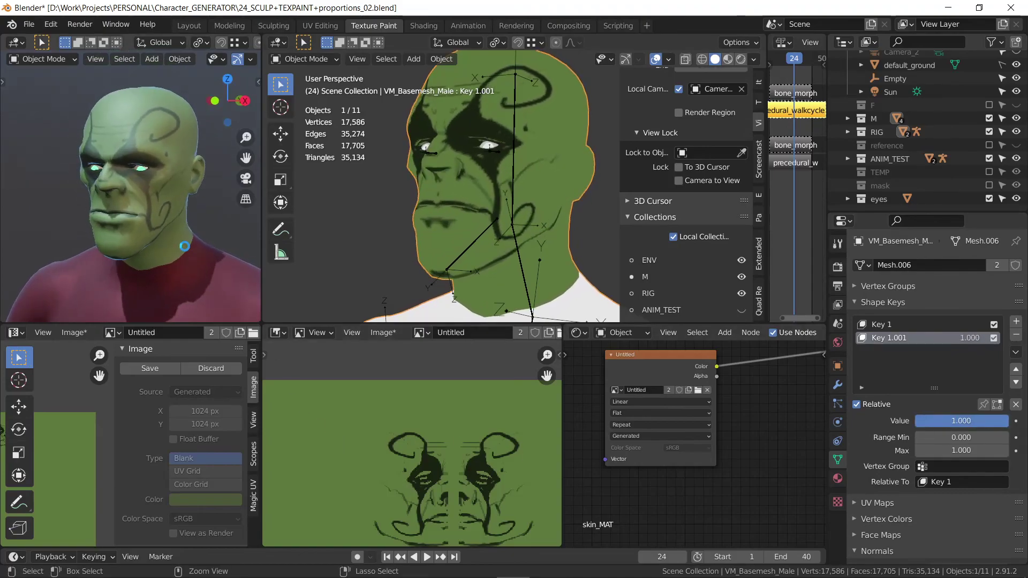
Step: Save 24_SCULP+TEXPAINT+proportions_02.blend and quit Blender, saving the modified image
key("ctrl+s")
key("ctrl+q")
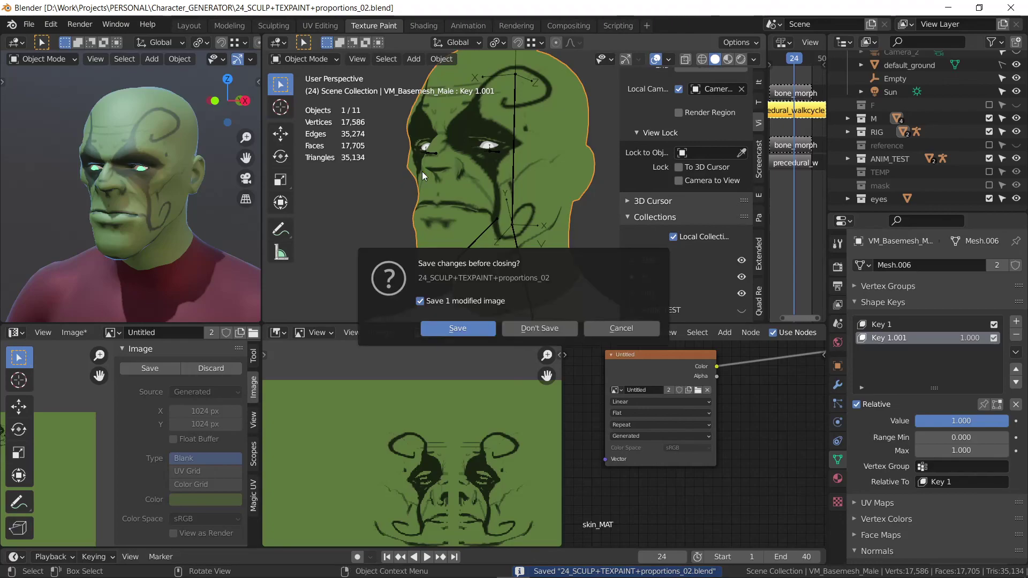
left_click(470, 336)
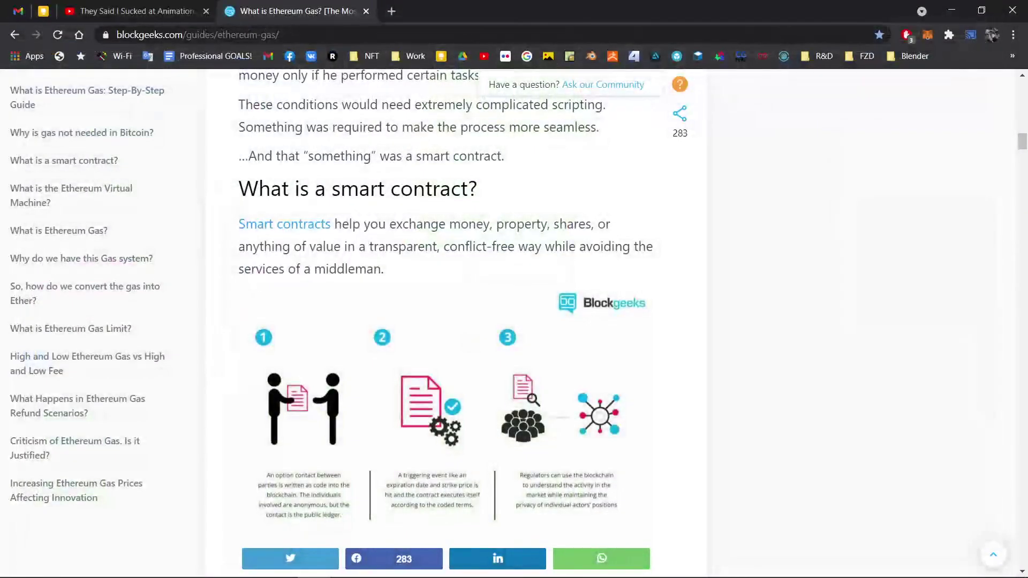